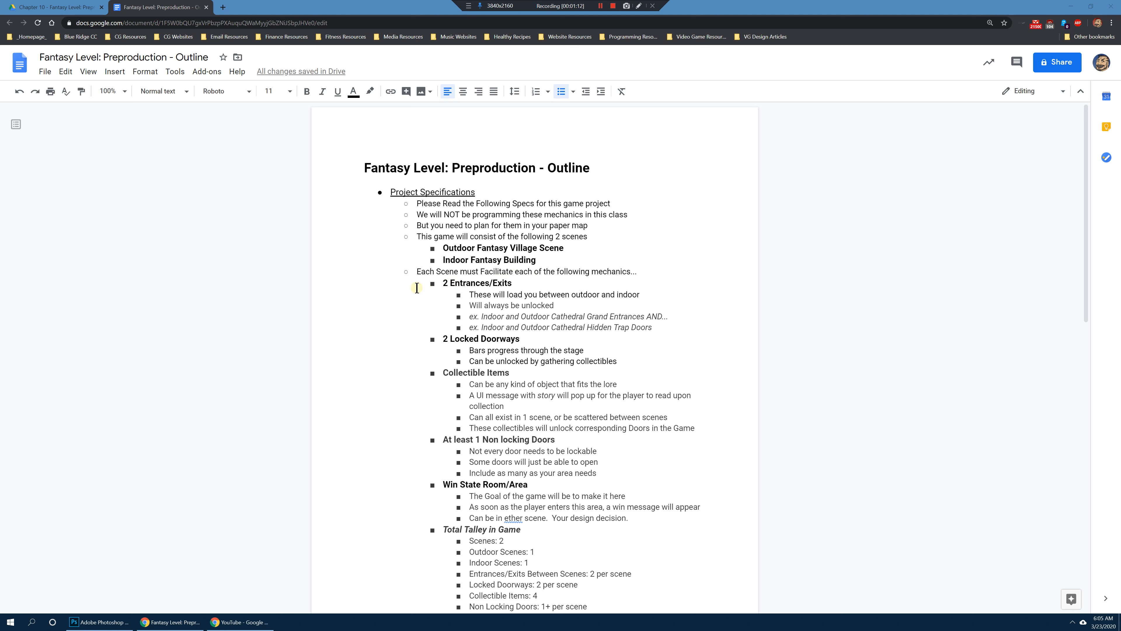
Step: Add the word "Scene" to the end of the "Indoor Fantasy Building" bullet in the outline
click(540, 263)
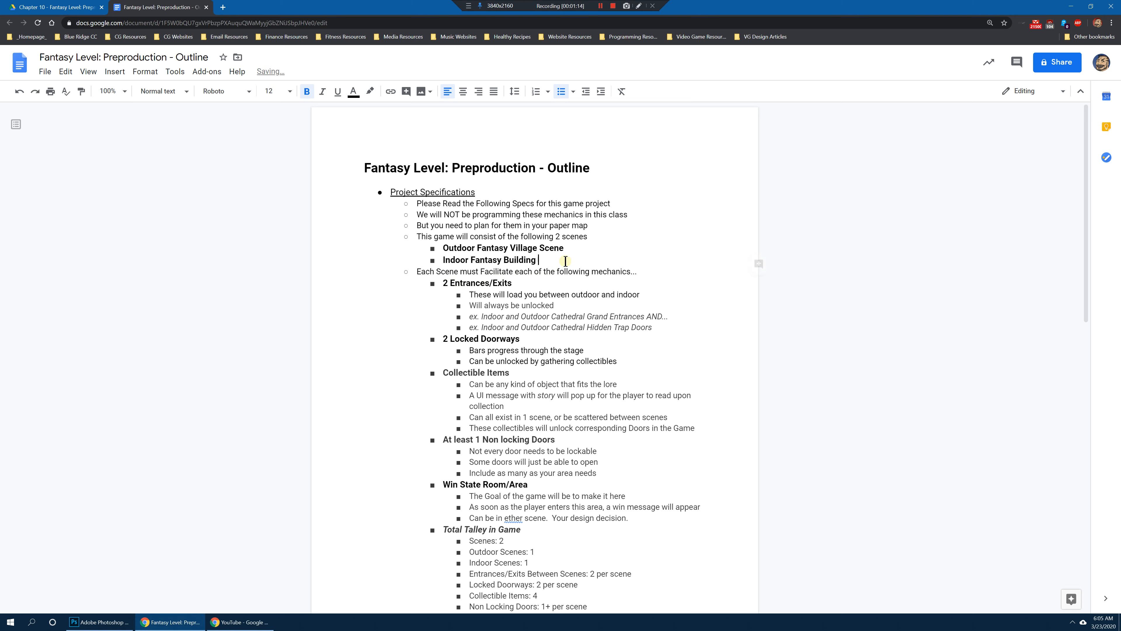
text(Scene)
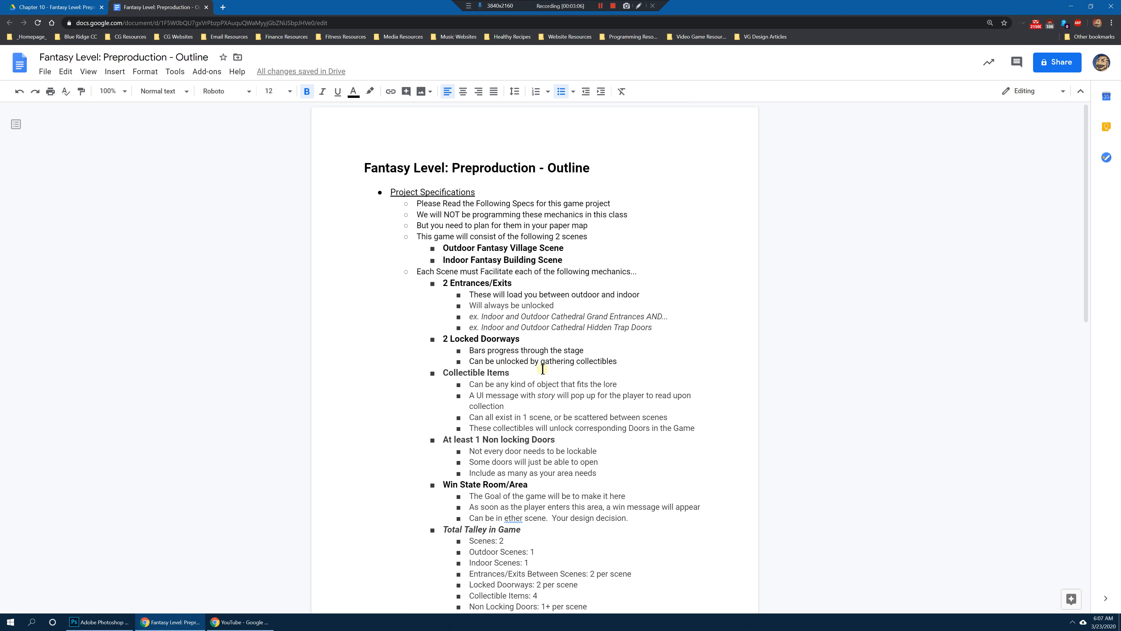
Step: Review the mechanics headings for locked doorways, collectible items, non-locking doors and the win state room, highlighting each one
triple_click(477, 373)
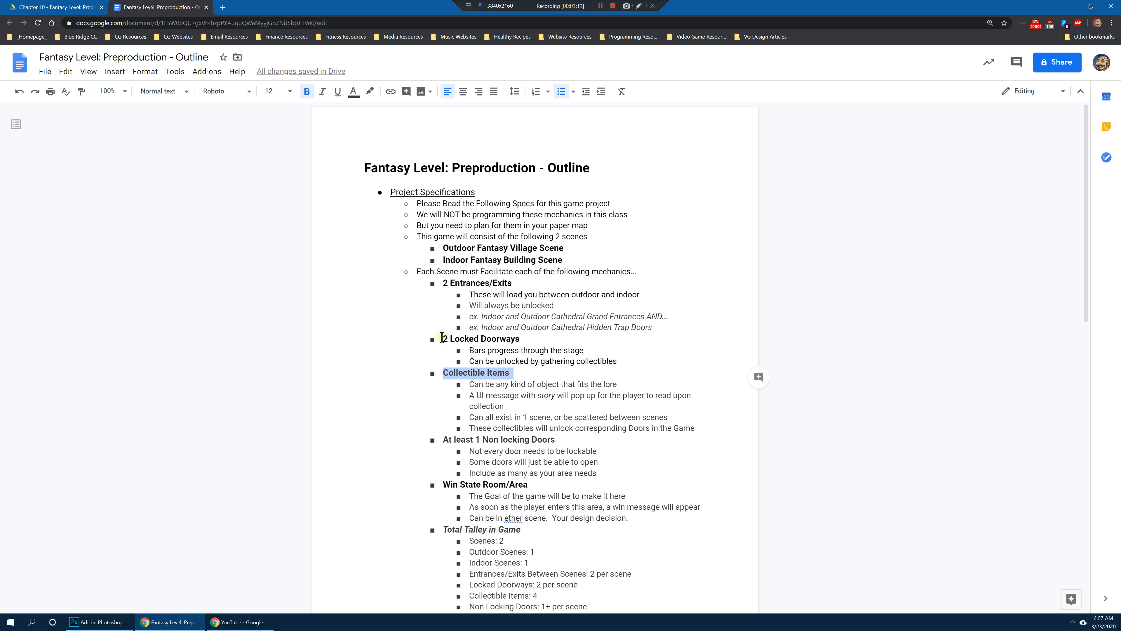
drag(442, 339, 532, 341)
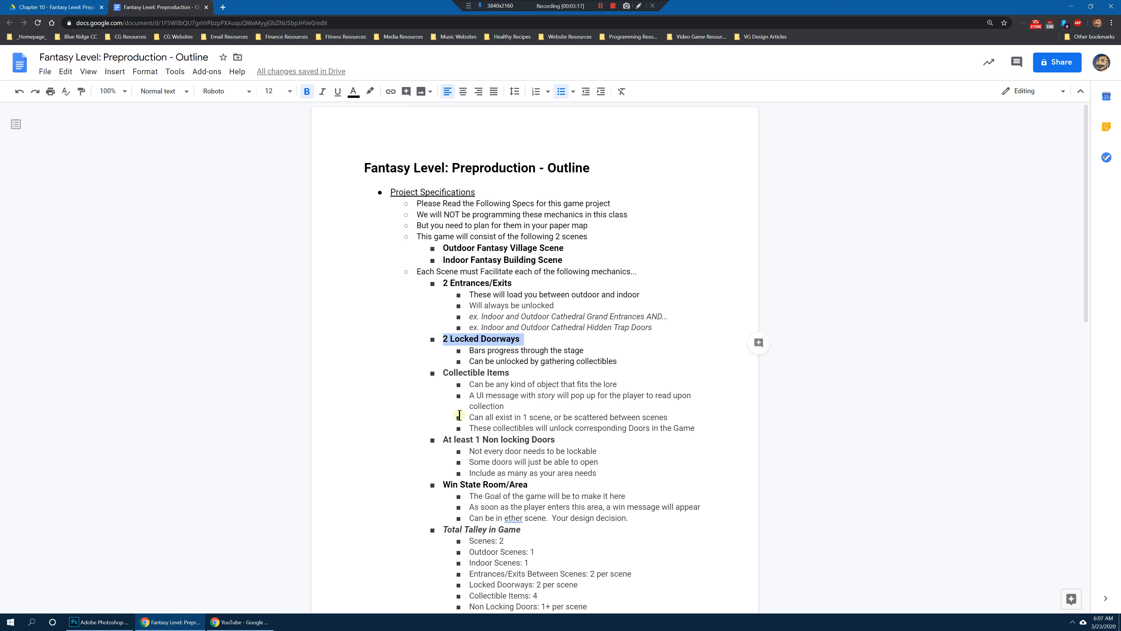
drag(442, 372, 526, 372)
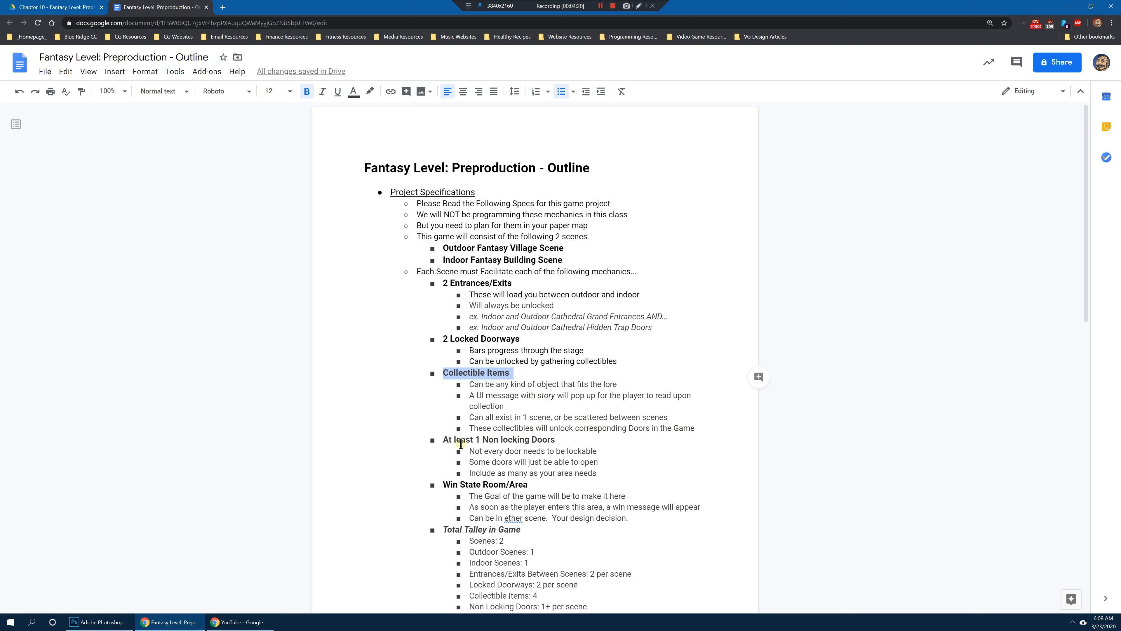
drag(442, 440, 572, 435)
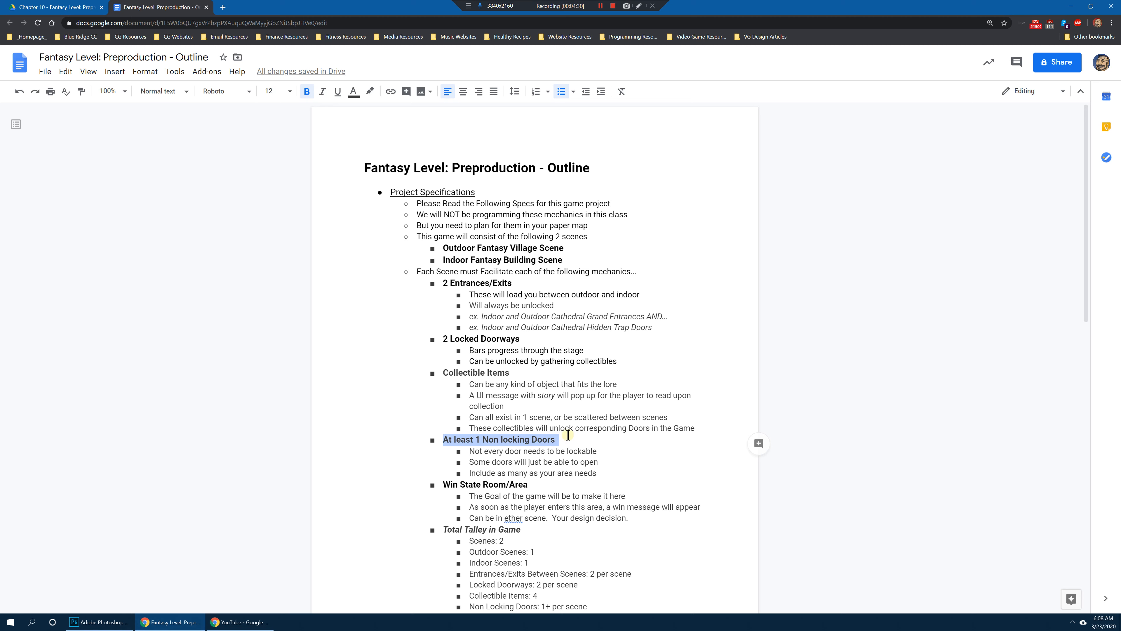
scroll(531, 487, down, 2)
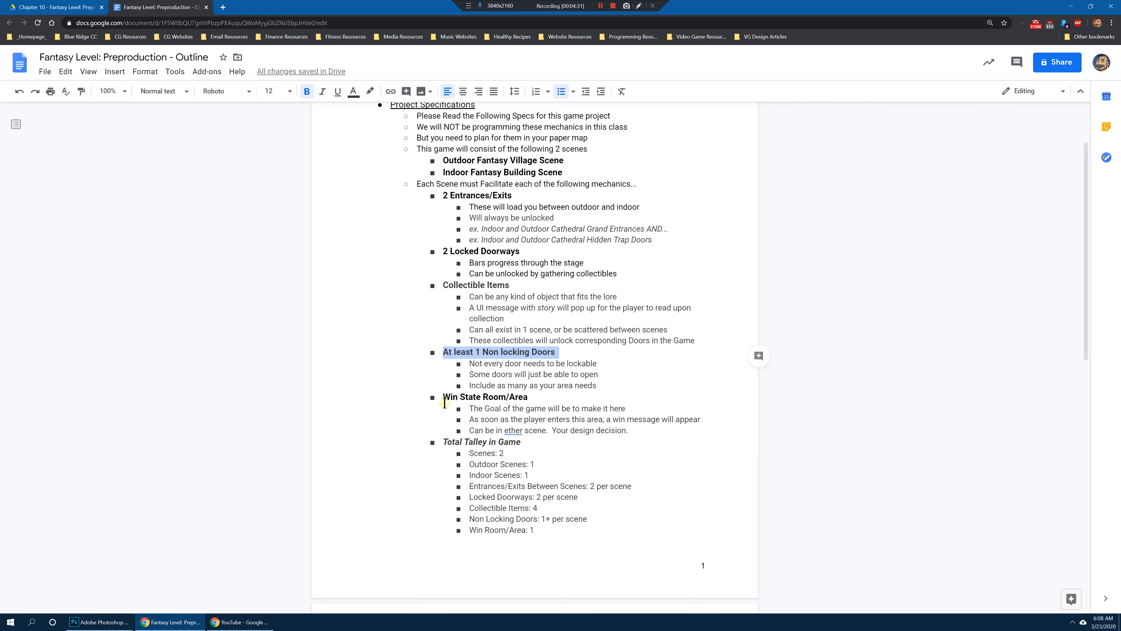
drag(444, 396, 543, 395)
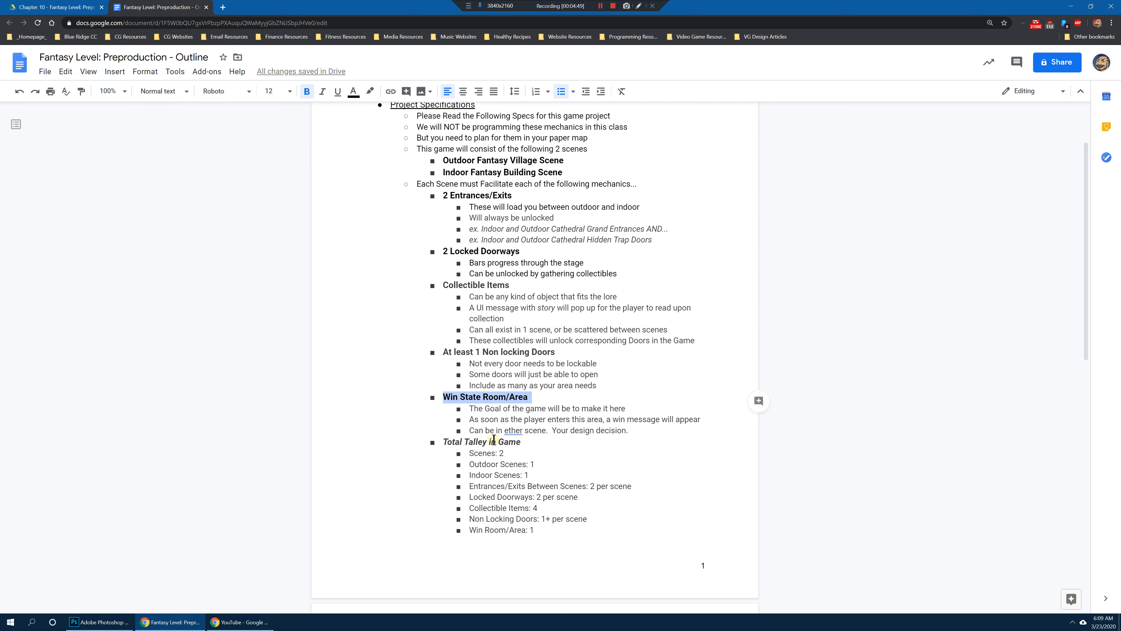
Step: Correct the misspelled "ether" to "either" in the Win State Room/Area section using the spelling suggestion
click(511, 430)
click(544, 461)
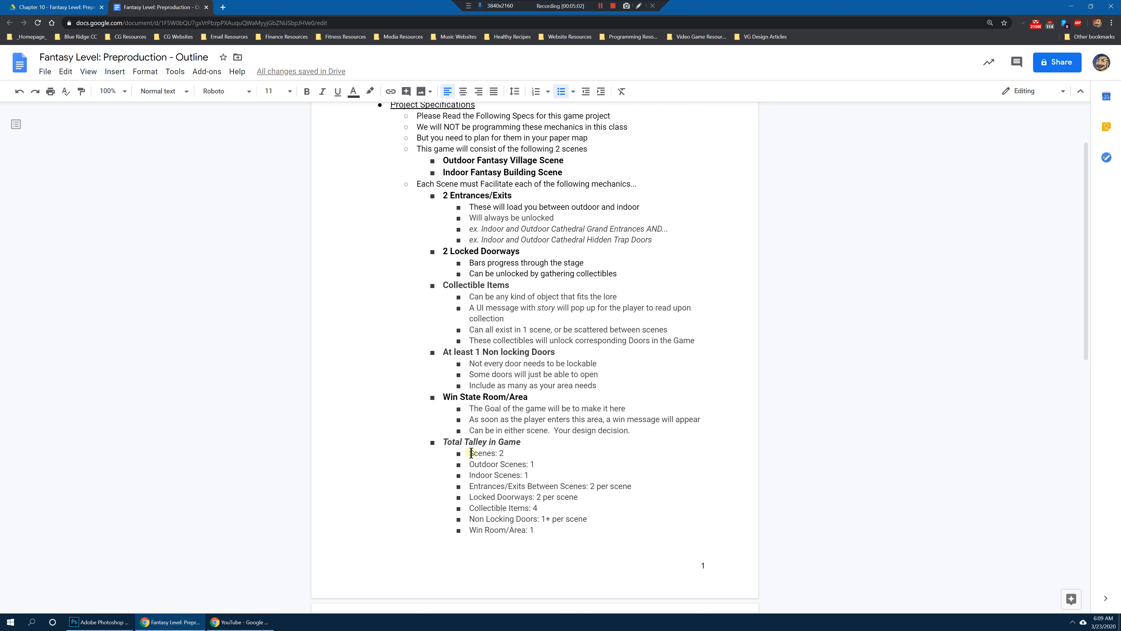
Step: Review the Total Talley in Game list, highlighting the scenes, entrances/exits, locked doorways, collectible items and win room entries
drag(471, 453, 609, 494)
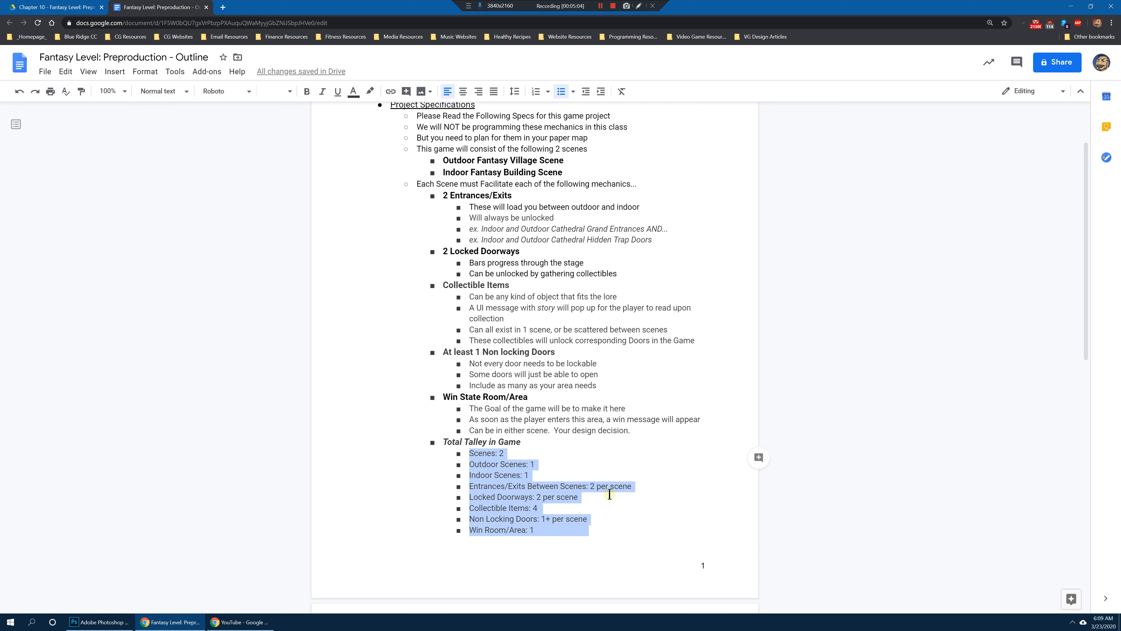
drag(470, 453, 550, 476)
drag(471, 486, 651, 485)
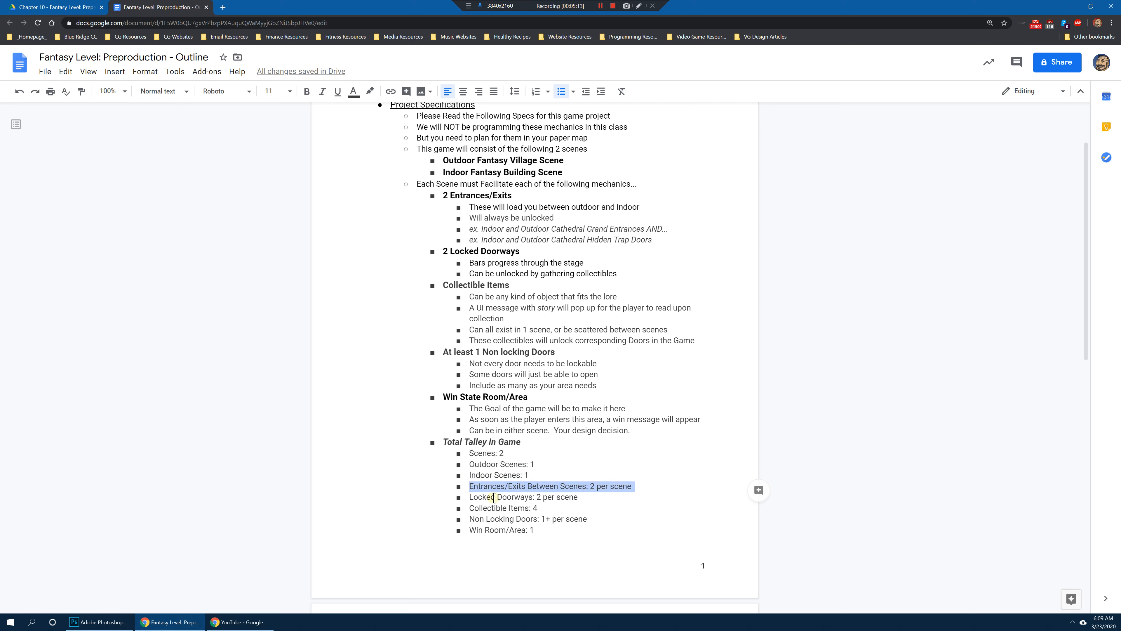
drag(470, 497, 585, 498)
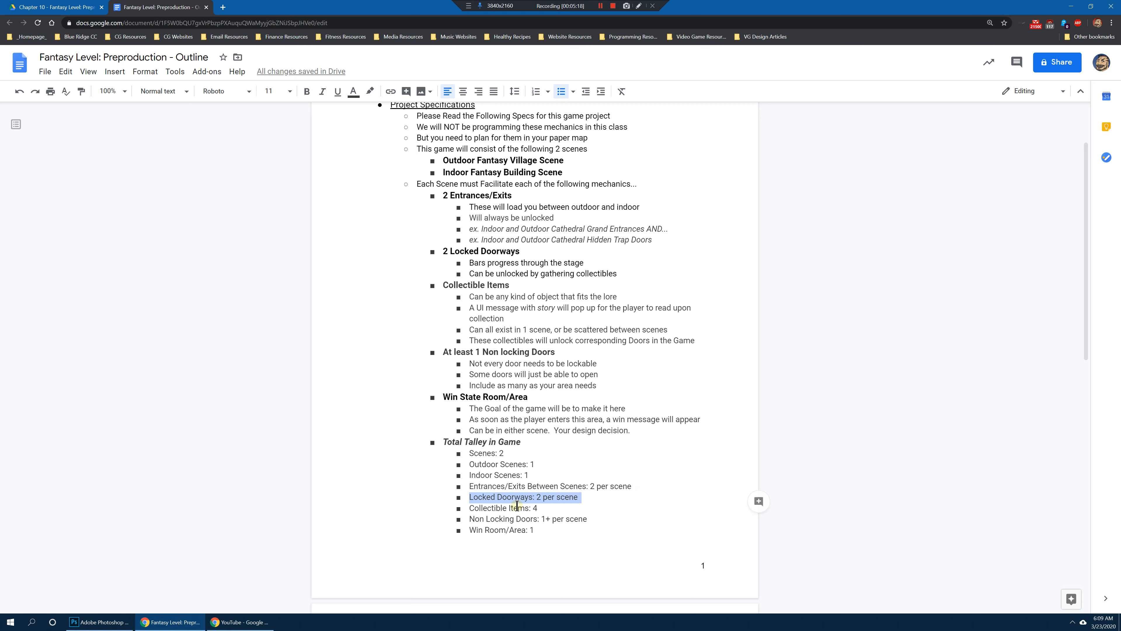
drag(470, 509, 590, 510)
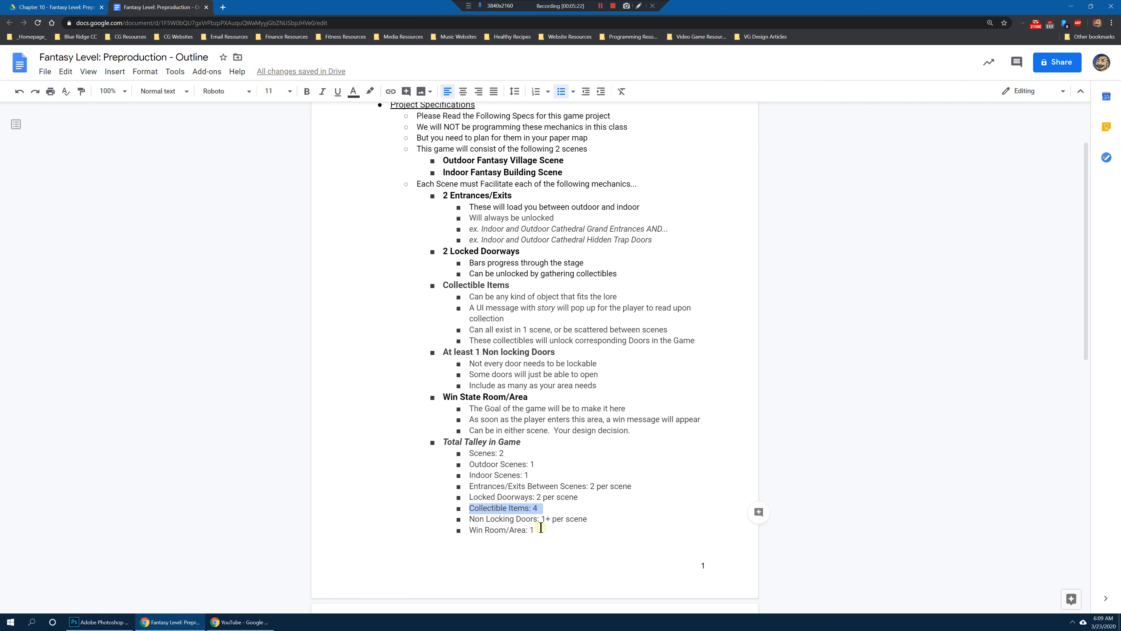
scroll(546, 528, down, 6)
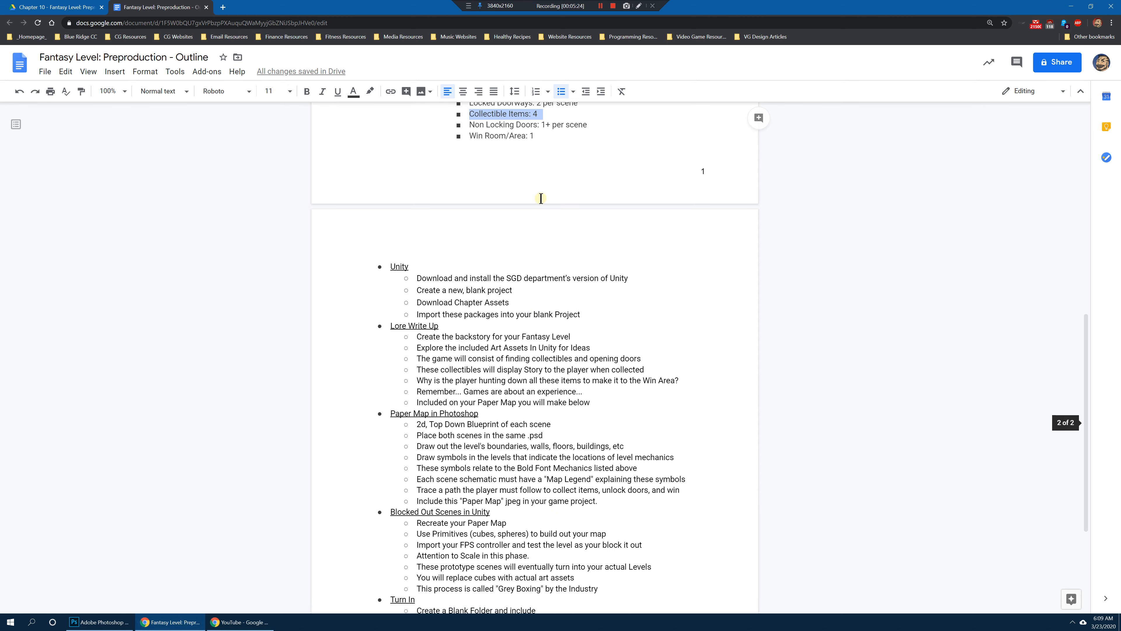
drag(468, 136, 550, 137)
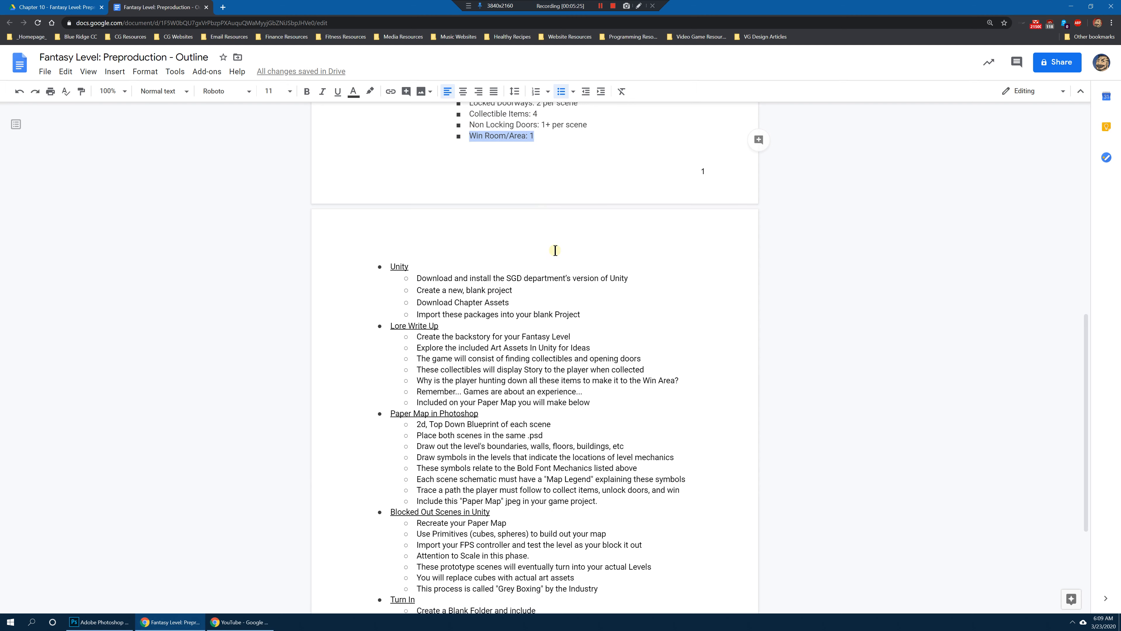
scroll(569, 250, up, 3)
scroll(573, 254, down, 3)
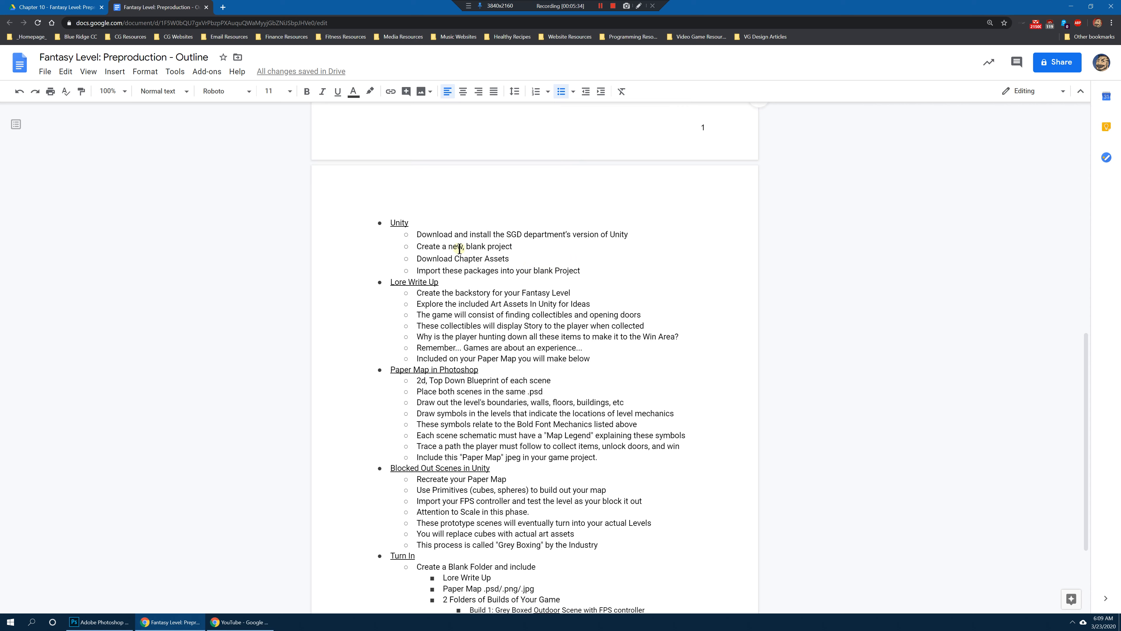
Step: Highlight the instruction to download and install the department's Unity version, and launch Unity Hub
drag(424, 234, 639, 234)
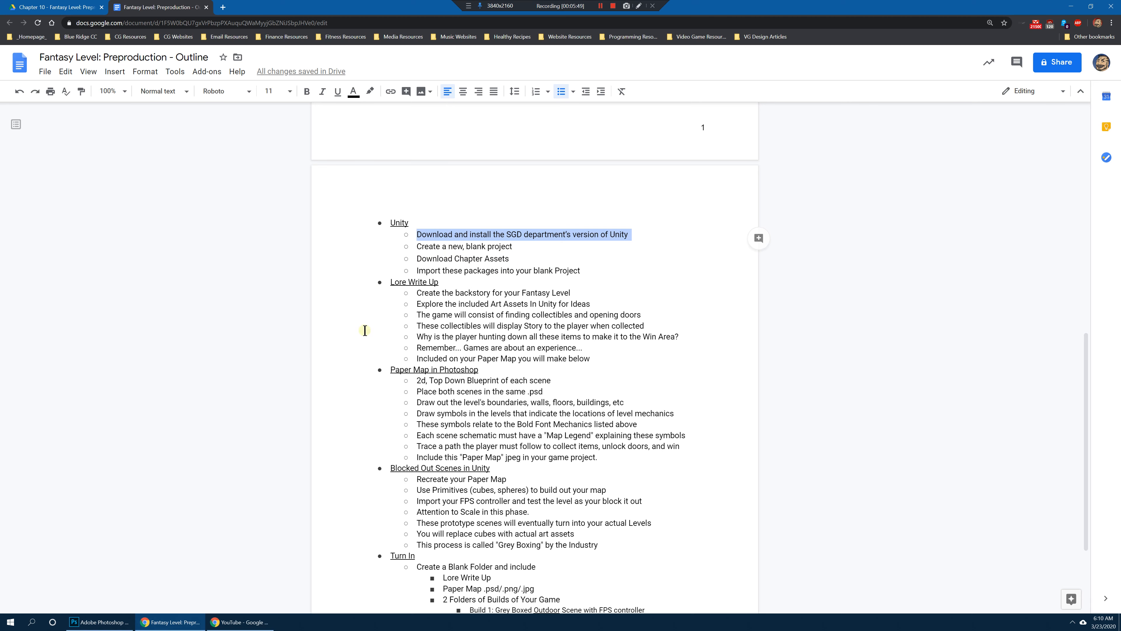
click(20, 625)
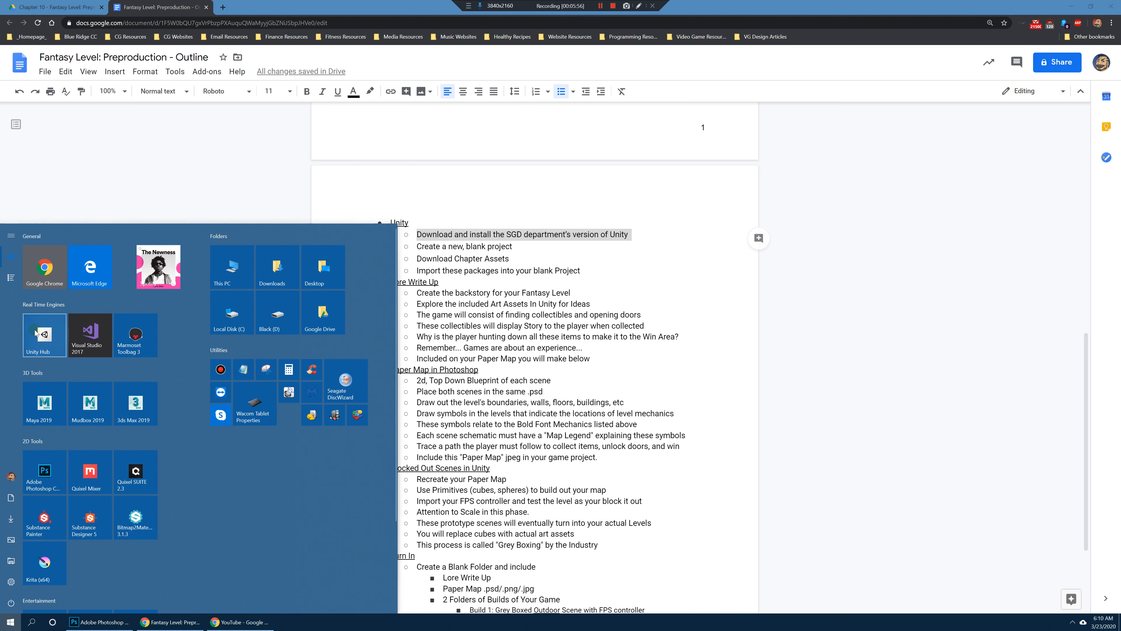
click(45, 337)
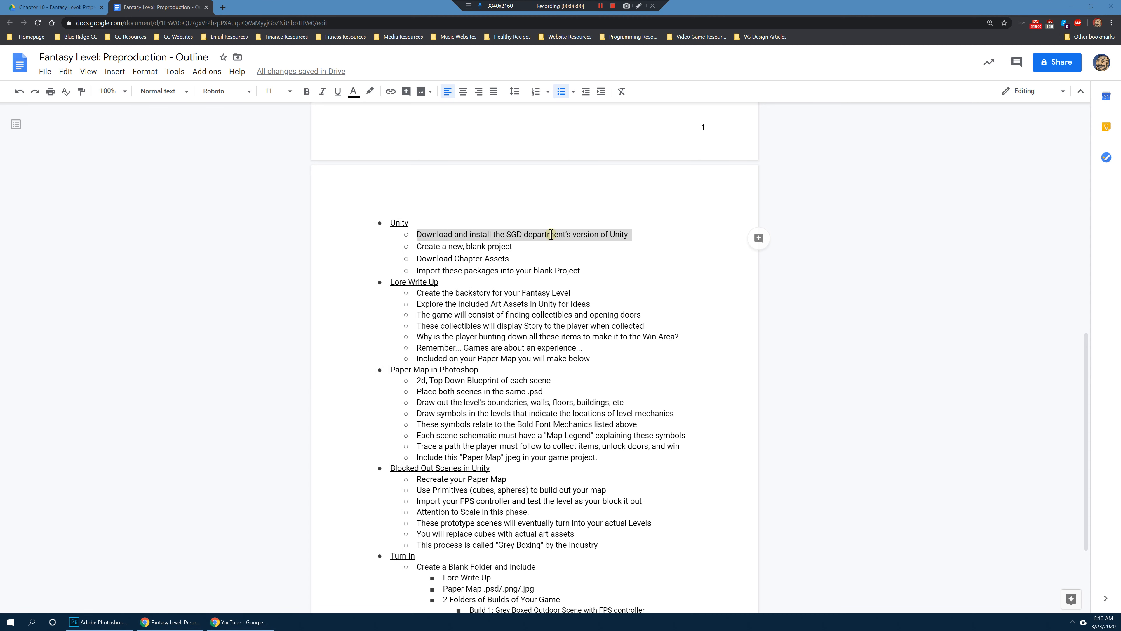
Step: Add "5.00" to the end of the "Unity" heading in the outline
click(466, 274)
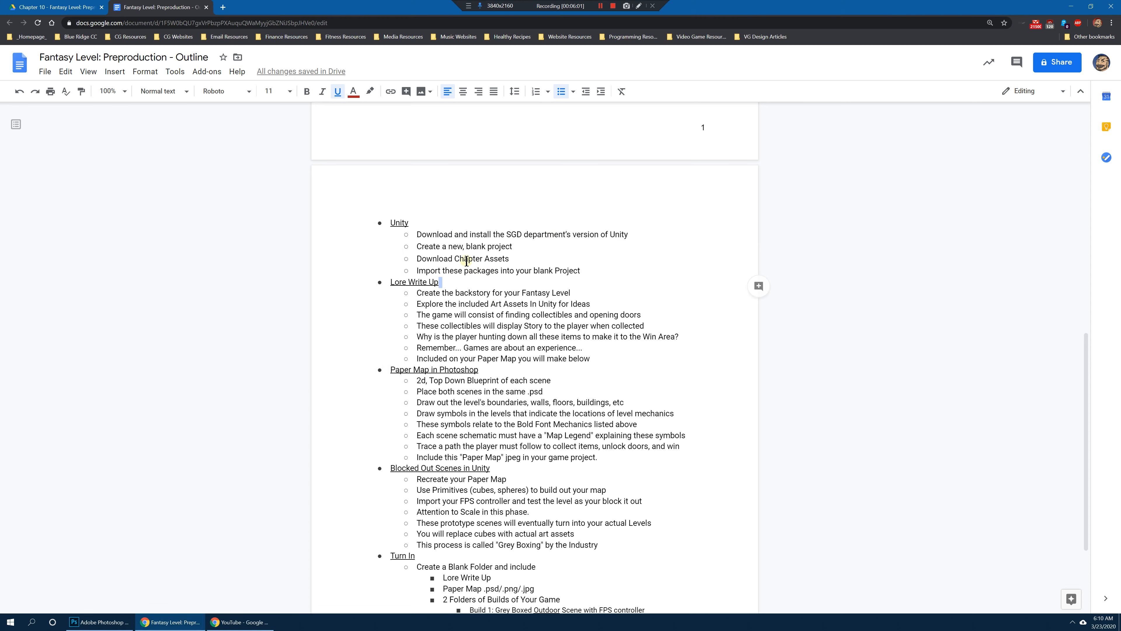
click(443, 222)
text(5)
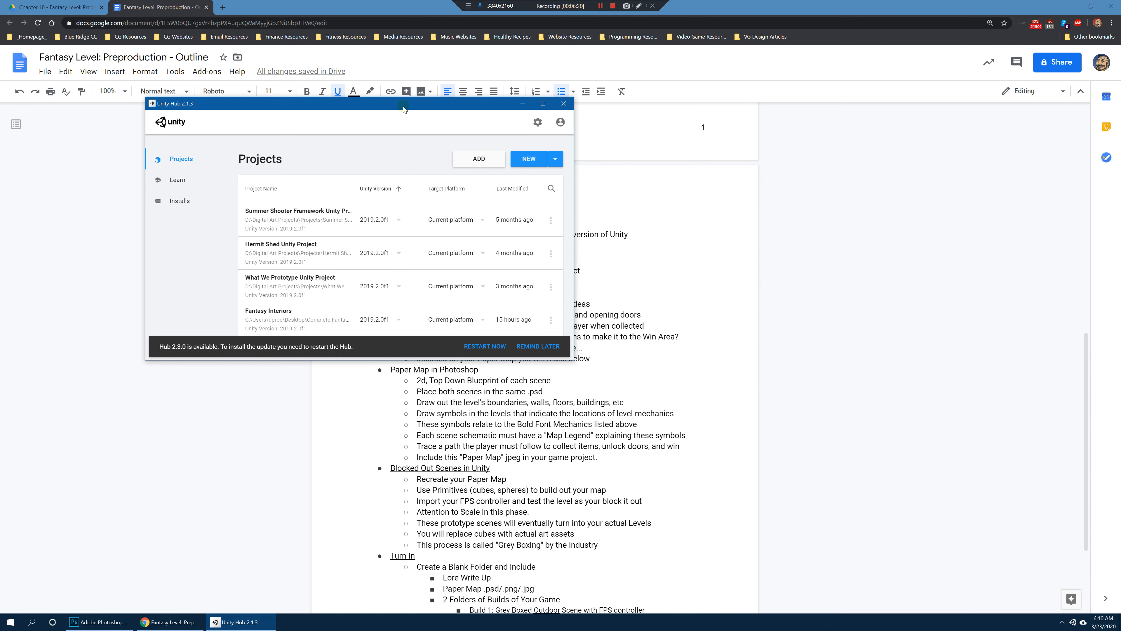
Step: Postpone the Unity Hub update, reposition its window over the outline, and check the installed Unity versions
drag(413, 105, 565, 197)
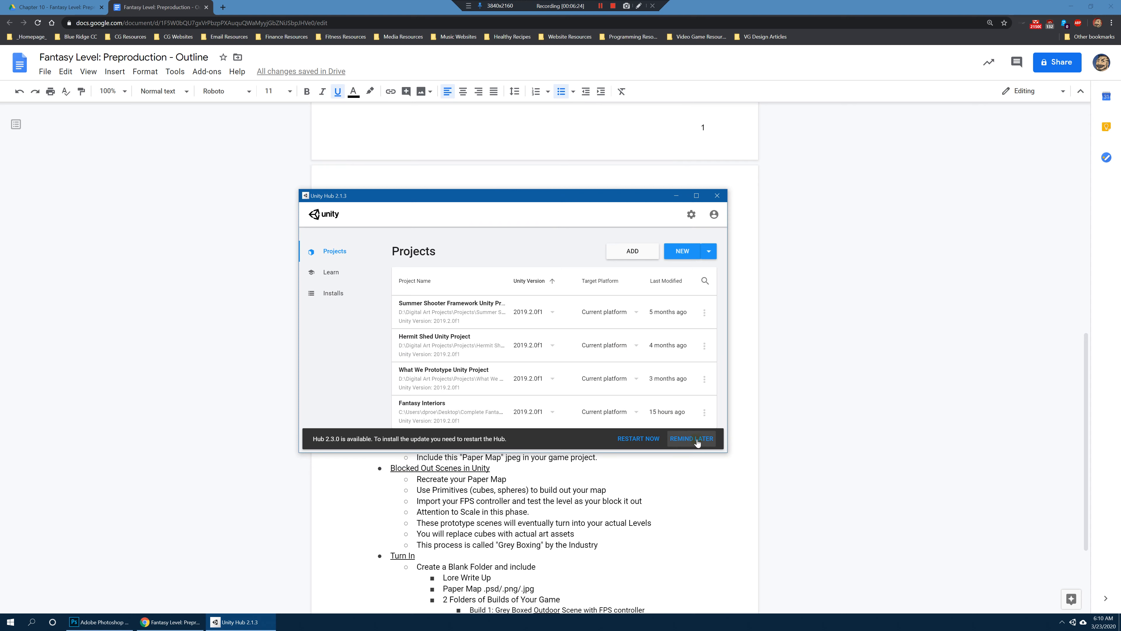
click(696, 439)
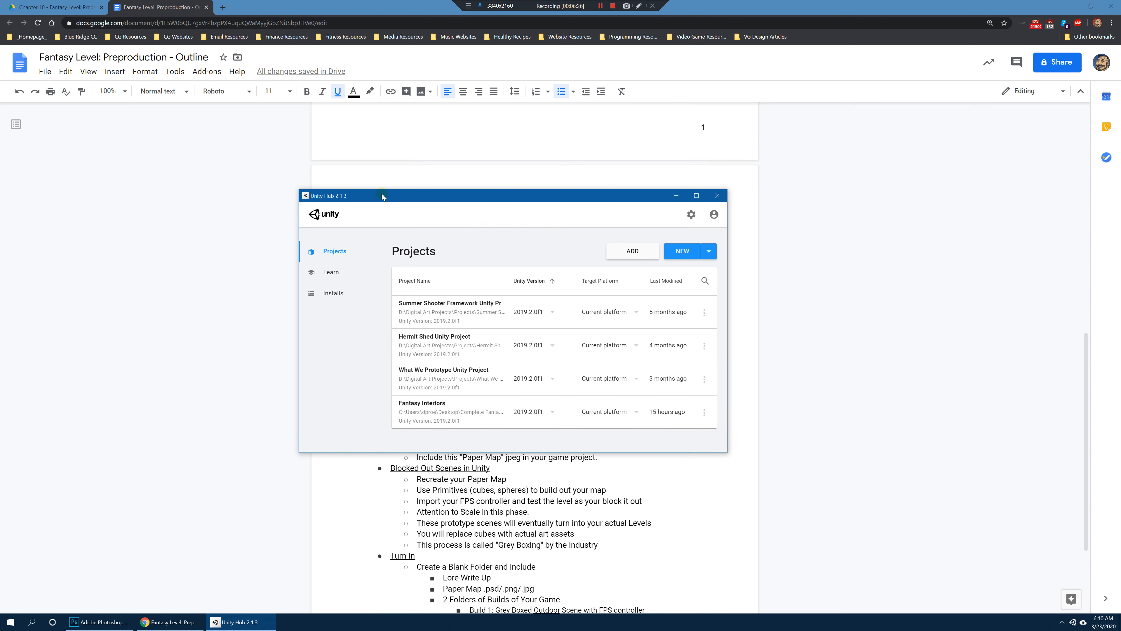
drag(424, 200, 443, 191)
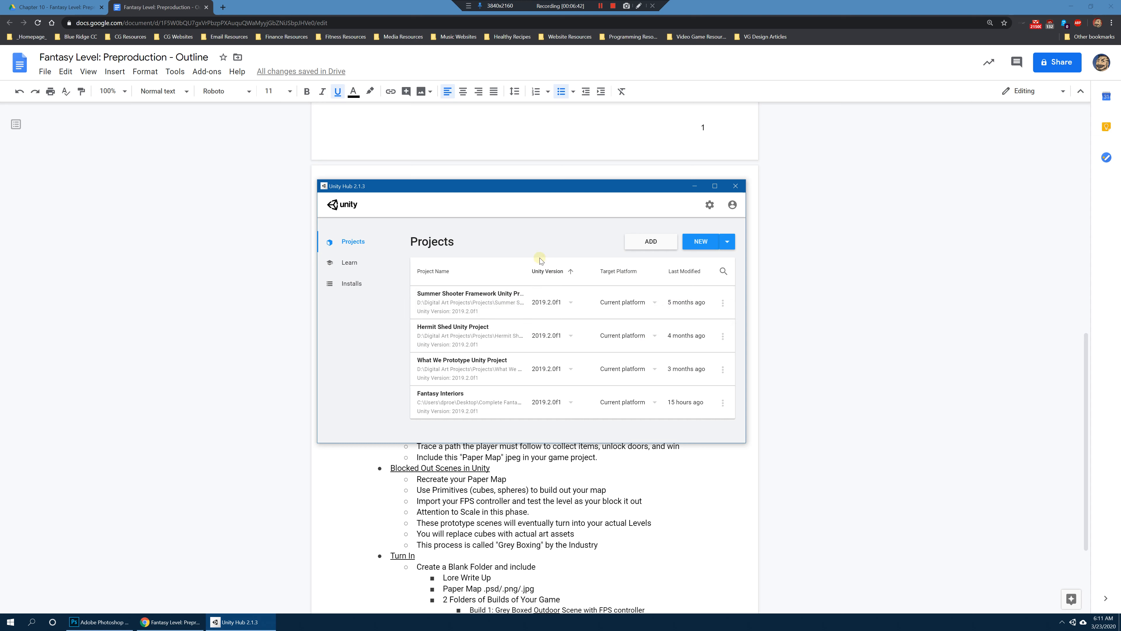
click(353, 283)
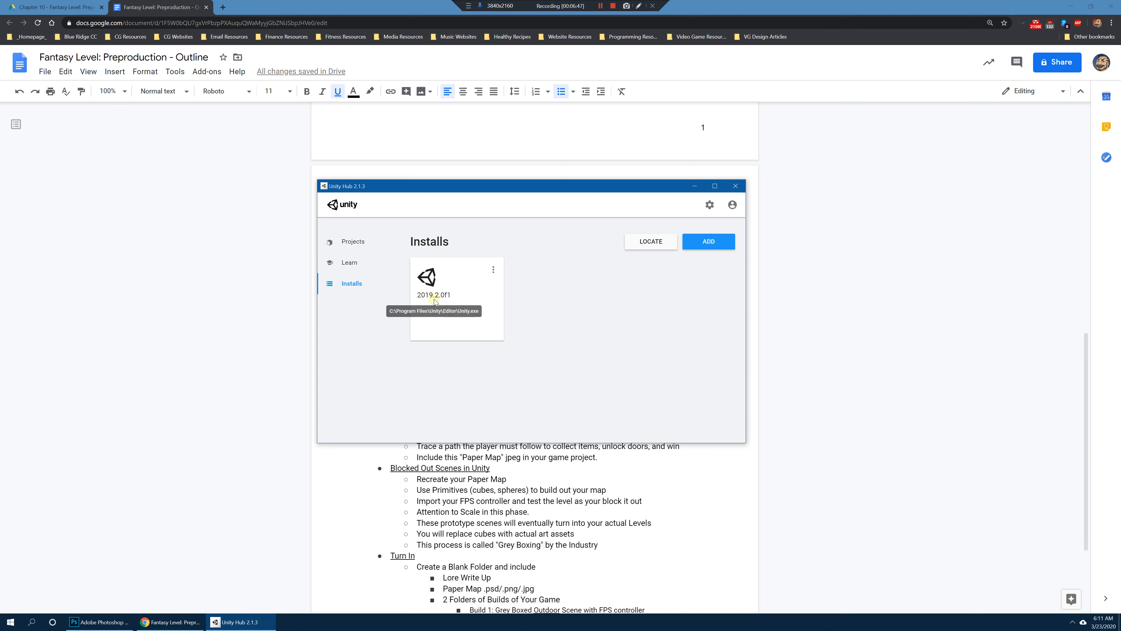
click(361, 244)
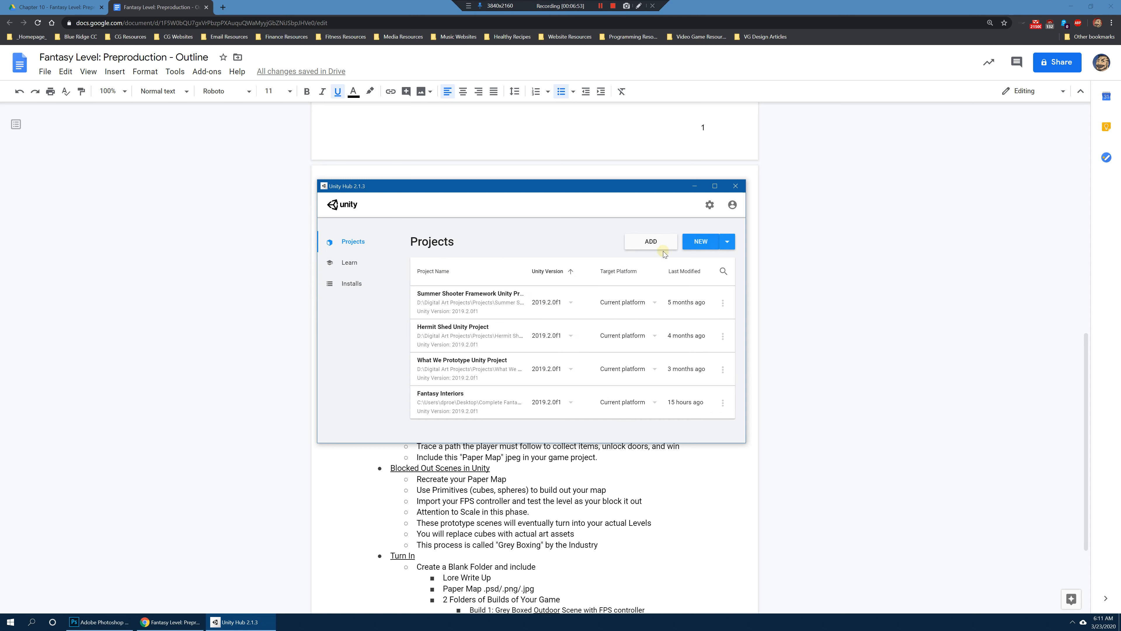
Step: Start a new 3D Unity project and name it "Secret Cathederal"
click(704, 244)
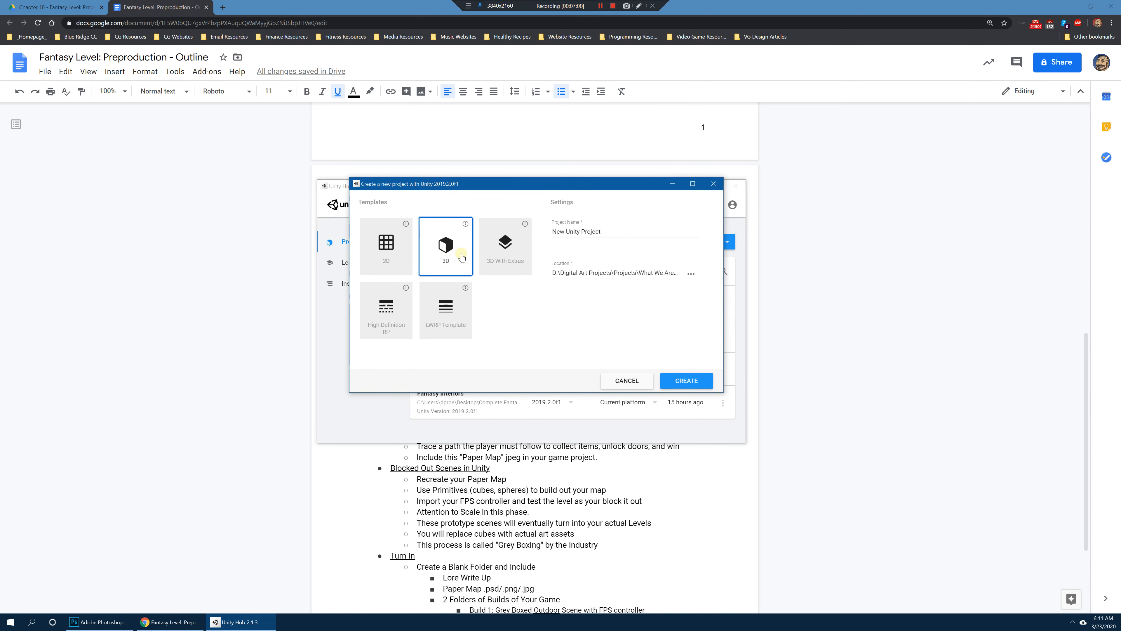
click(593, 232)
key(ctrl+a)
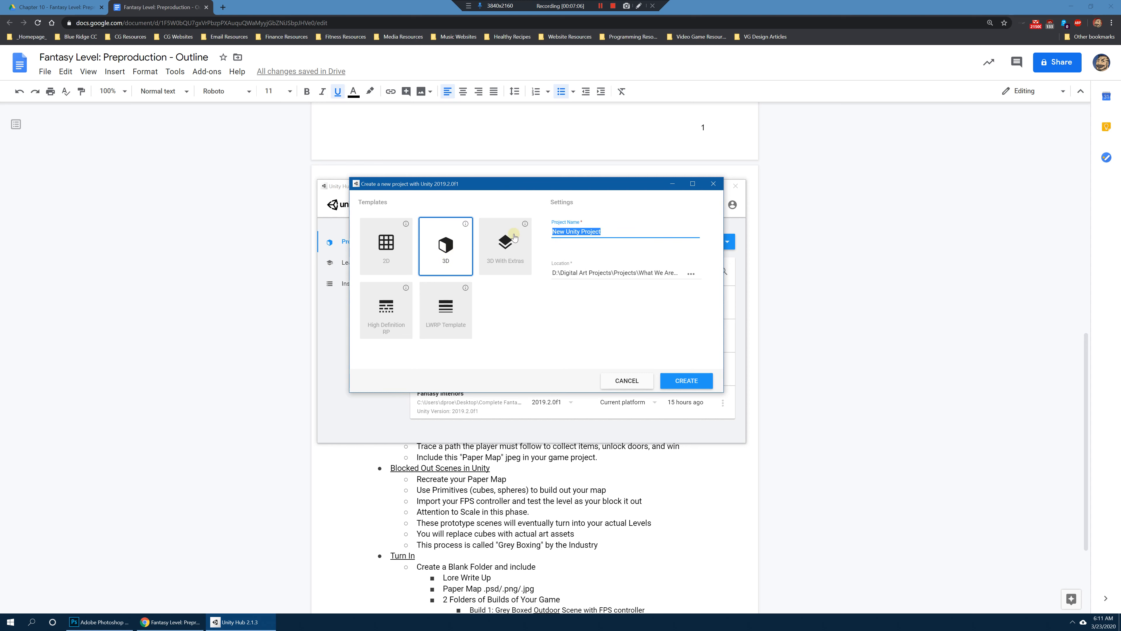
text(Secret Cathederal)
Step: Set the new project's save location to the Desktop folder and create the project
click(691, 273)
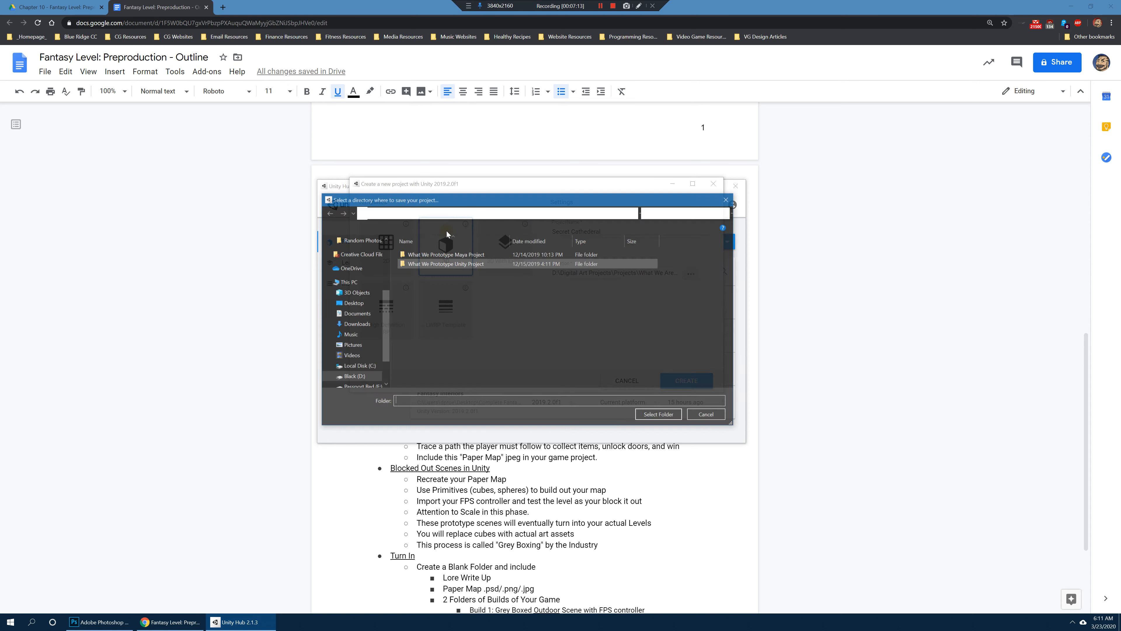
click(376, 326)
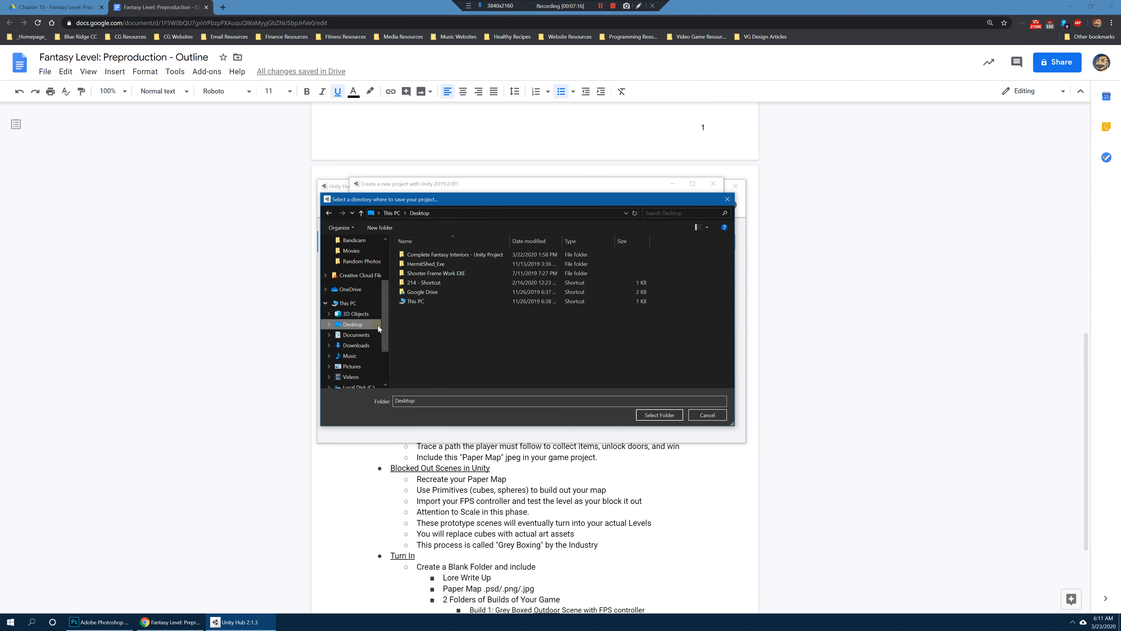
click(659, 415)
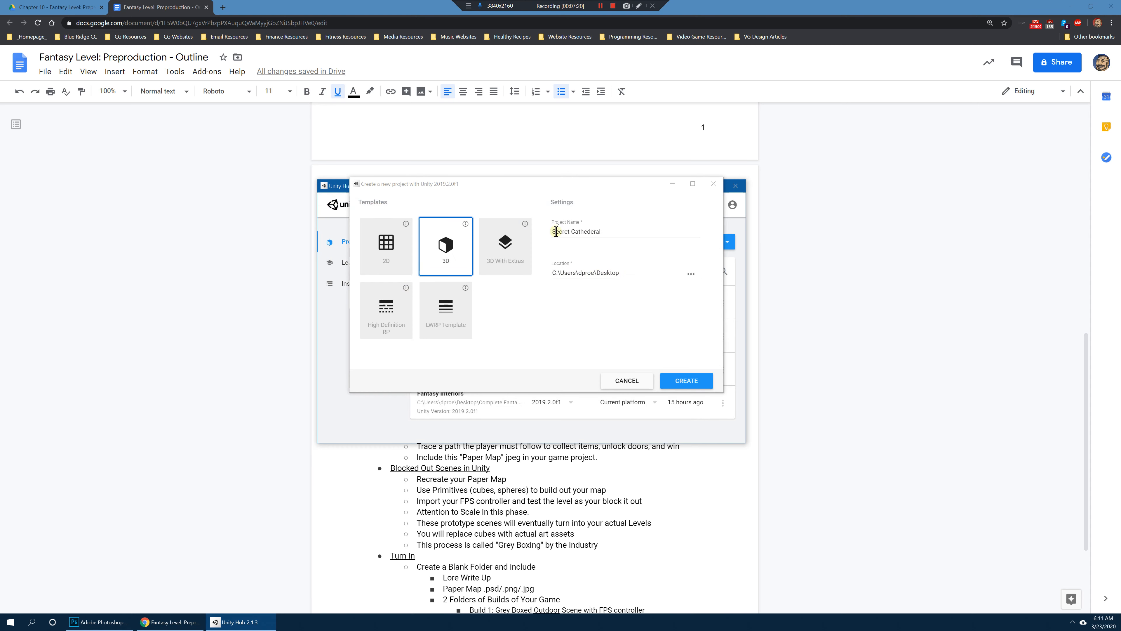
drag(550, 231, 602, 231)
click(627, 273)
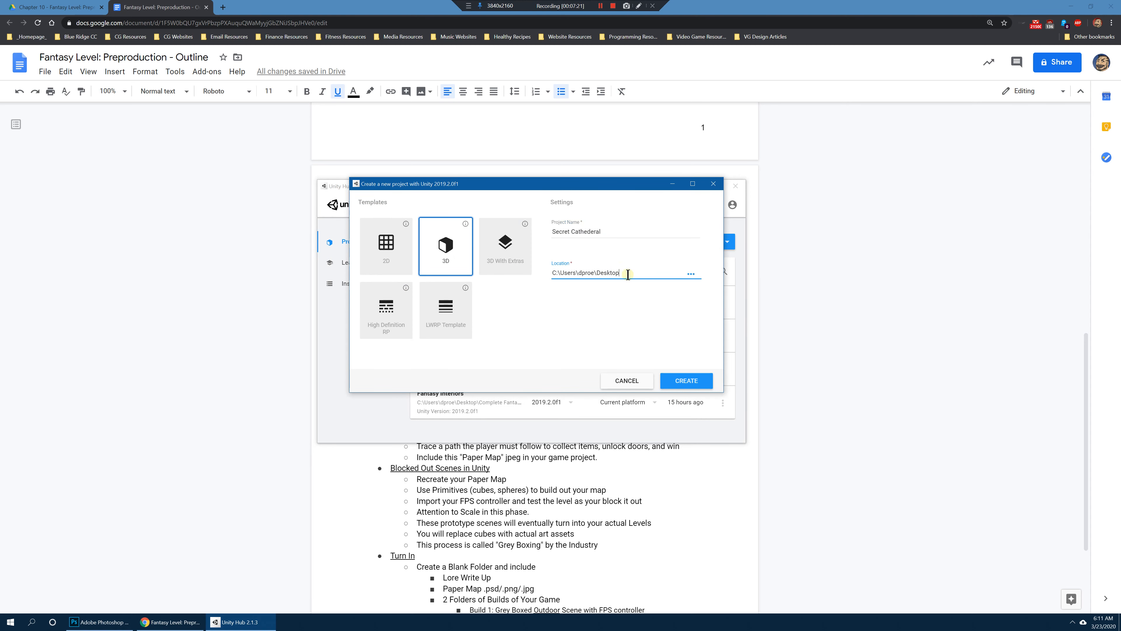
click(695, 380)
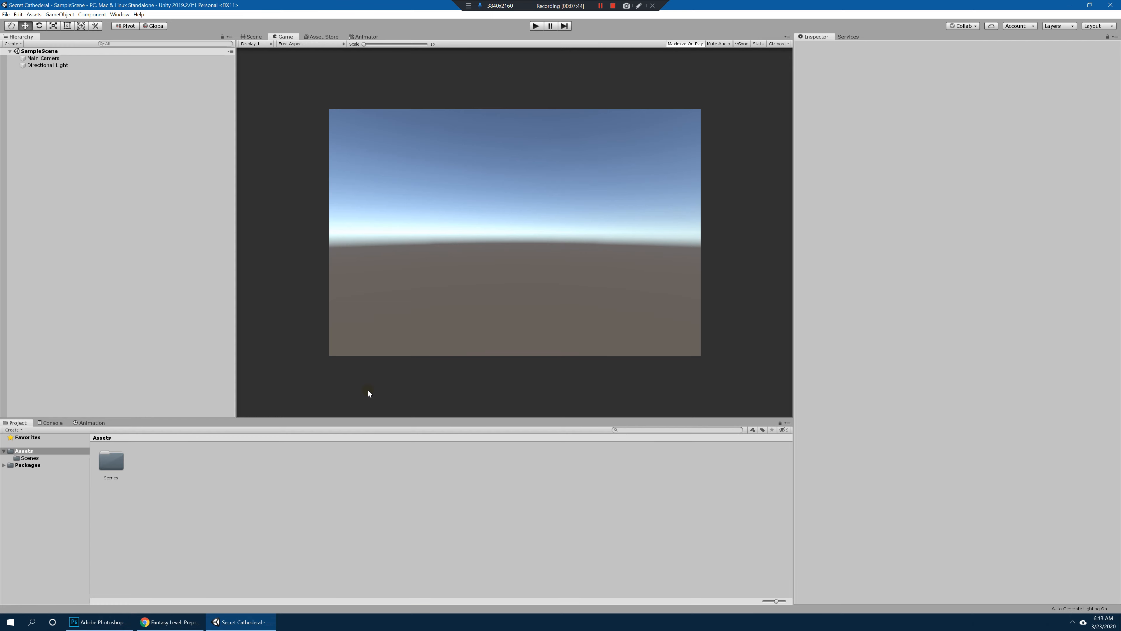
Step: Minimize the open windows to reach the desktop and move the Secret Cathederal folder farther below the Unity package icons
click(1069, 5)
click(1070, 7)
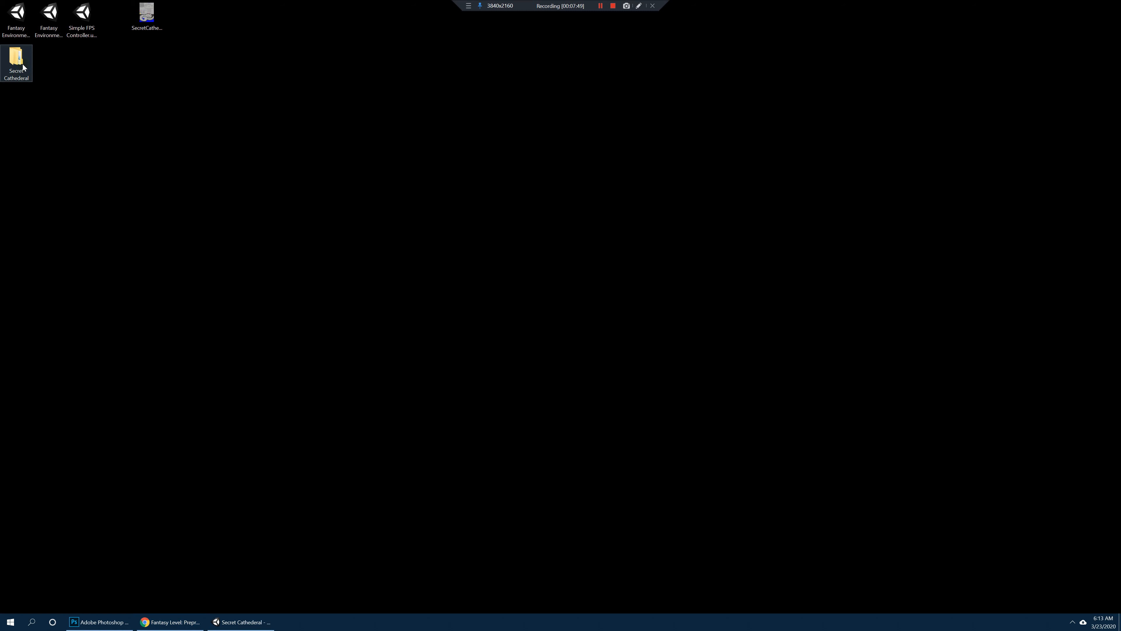
drag(22, 64, 20, 116)
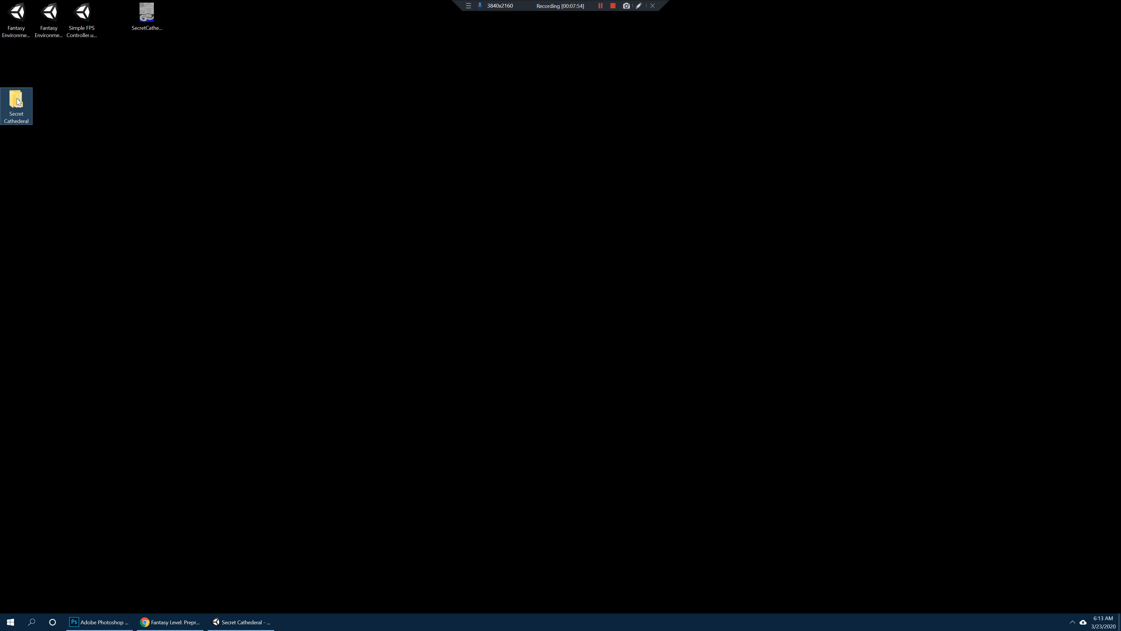
Step: Open the Secret Cathederal project folder, bring its window onto this screen, and examine its subfolders, including Assets, Packages, ProjectSettings and Temp
click(234, 137)
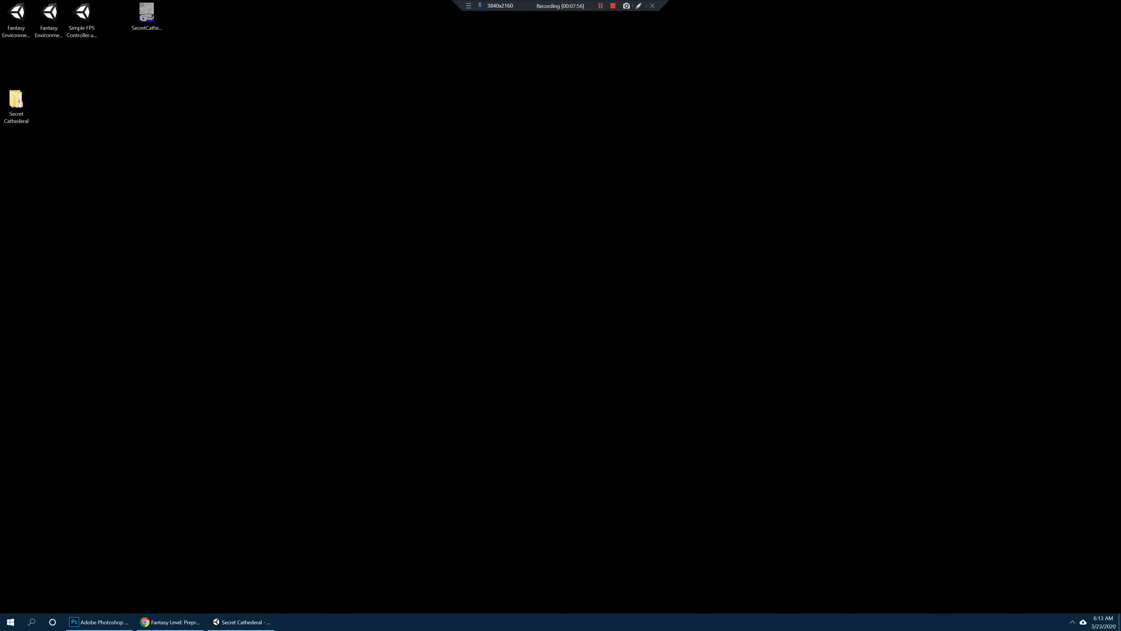
drag(1120, 115, 368, 99)
click(342, 149)
click(332, 176)
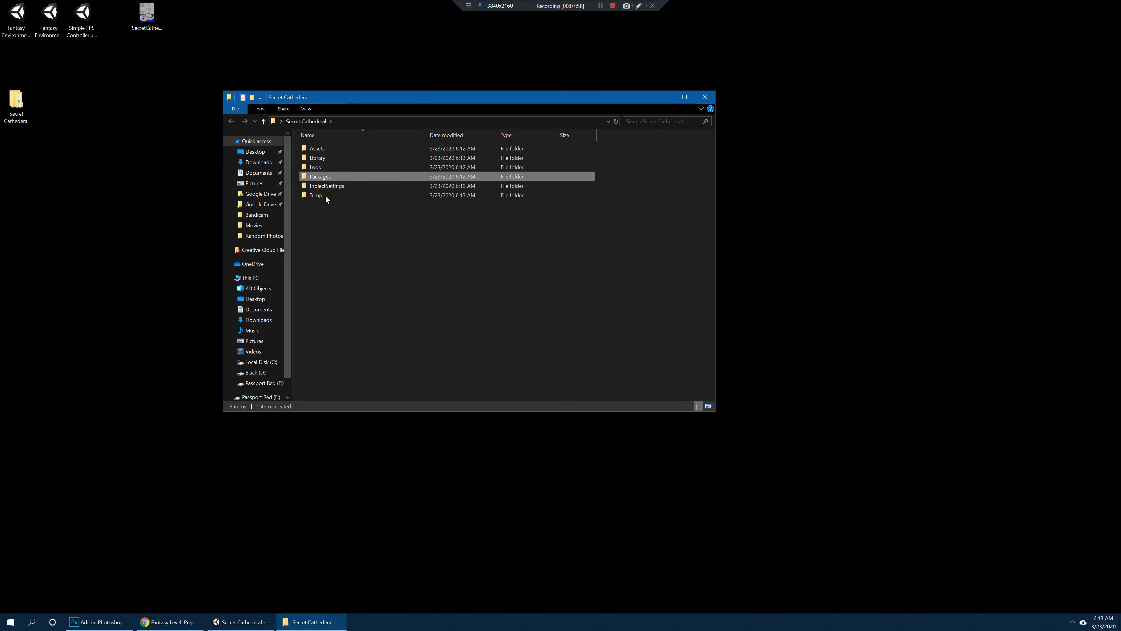
click(326, 197)
click(327, 152)
click(348, 223)
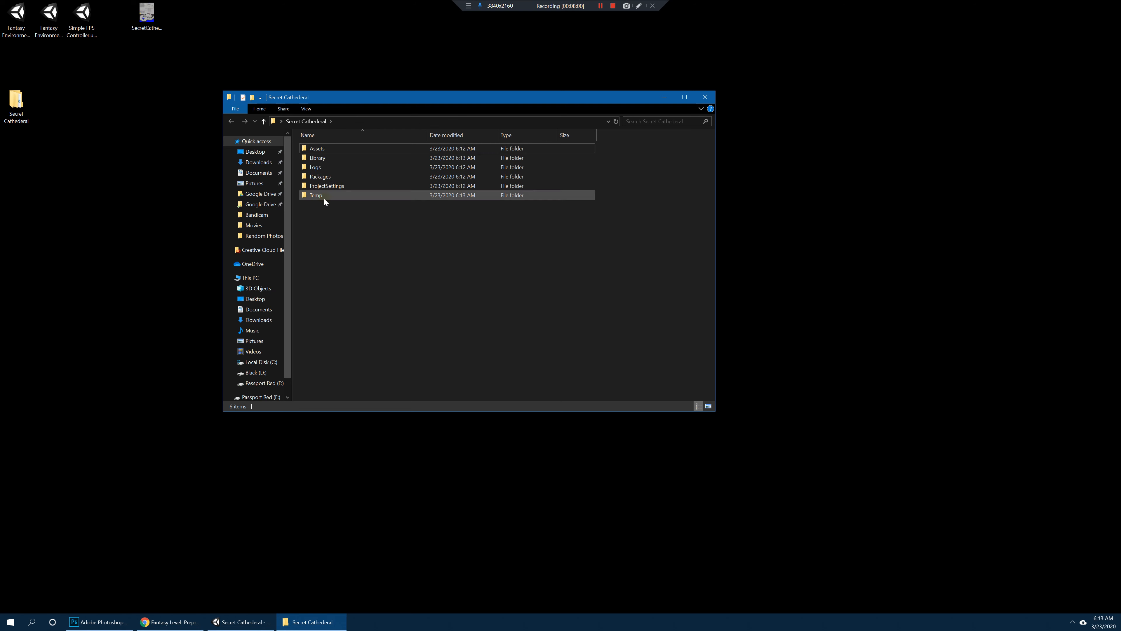
click(330, 184)
click(324, 148)
click(332, 175)
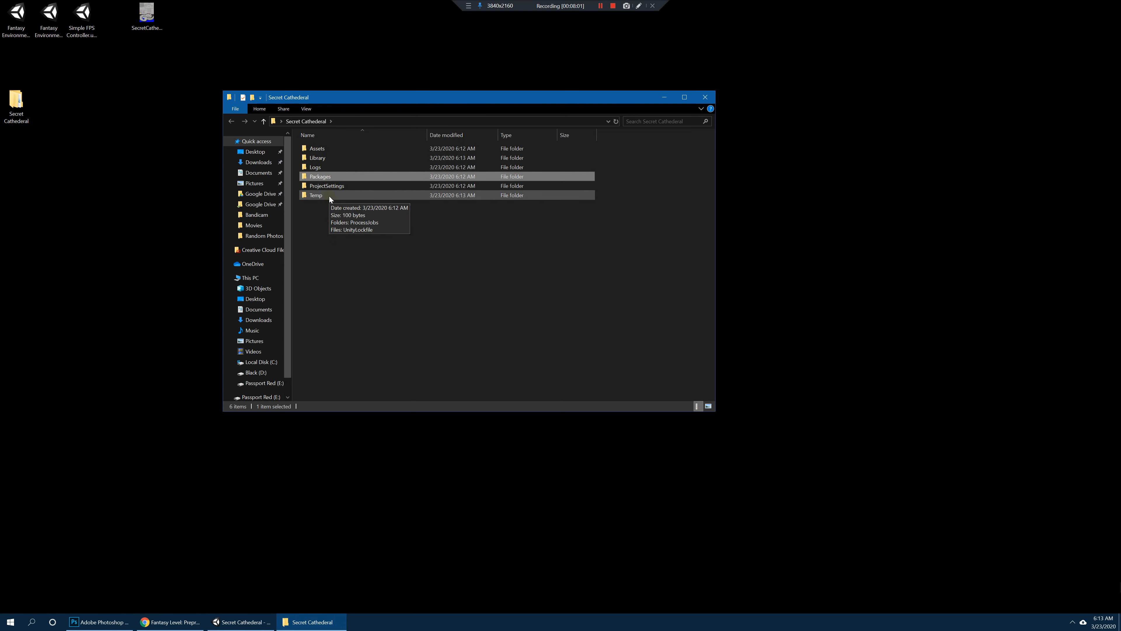
click(330, 196)
click(346, 219)
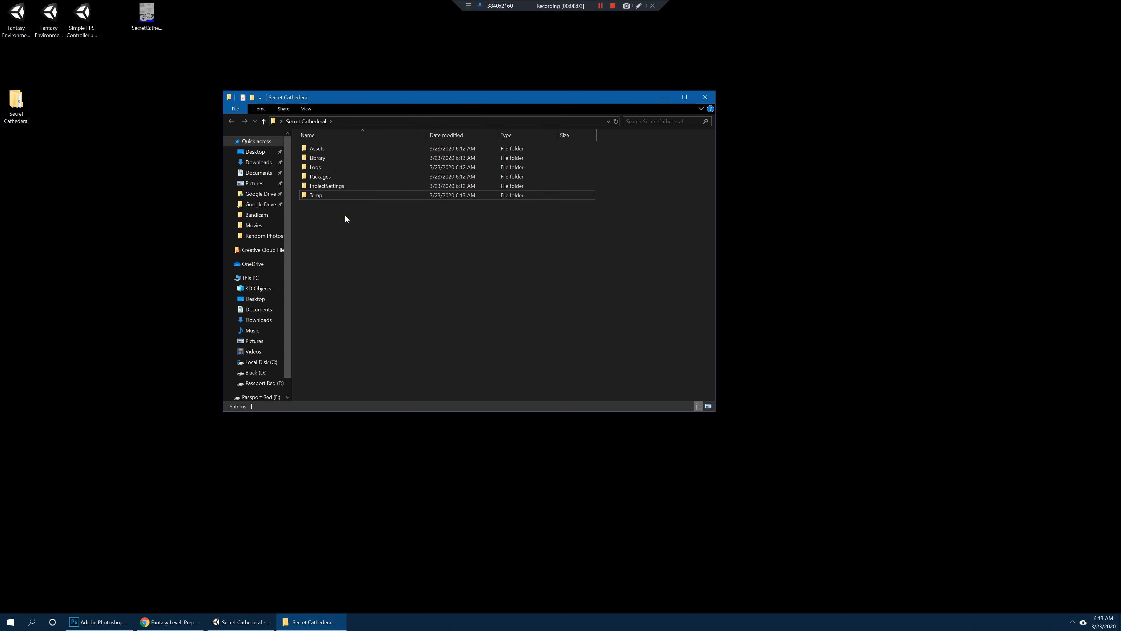
Step: Look inside the project's Assets folder and its Scenes subfolder, and close the folder window
click(334, 150)
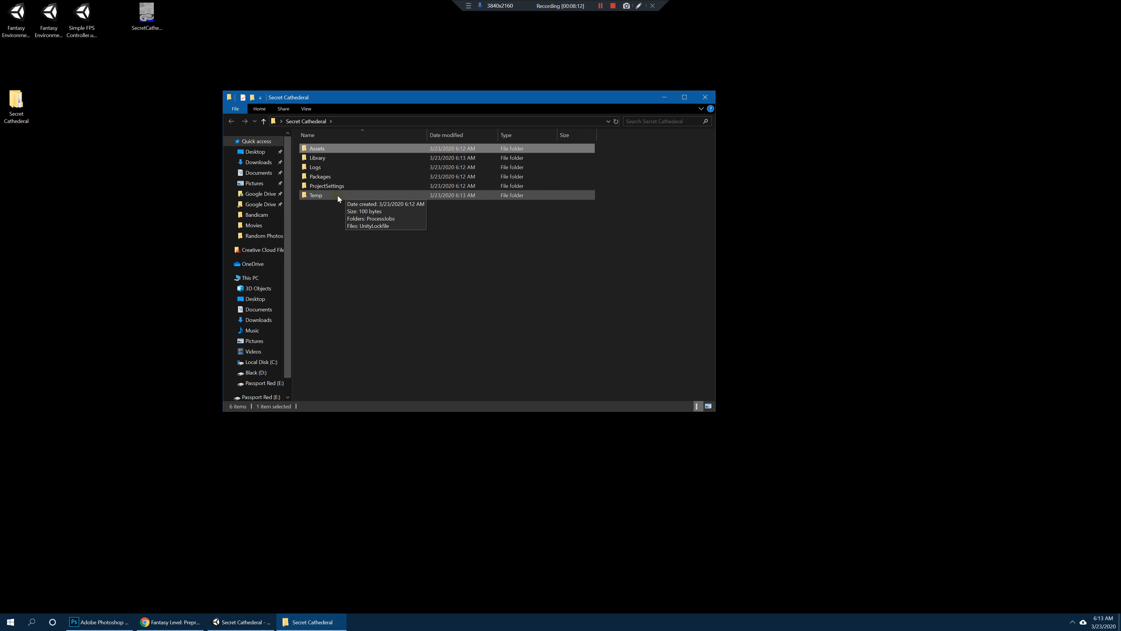
double_click(351, 148)
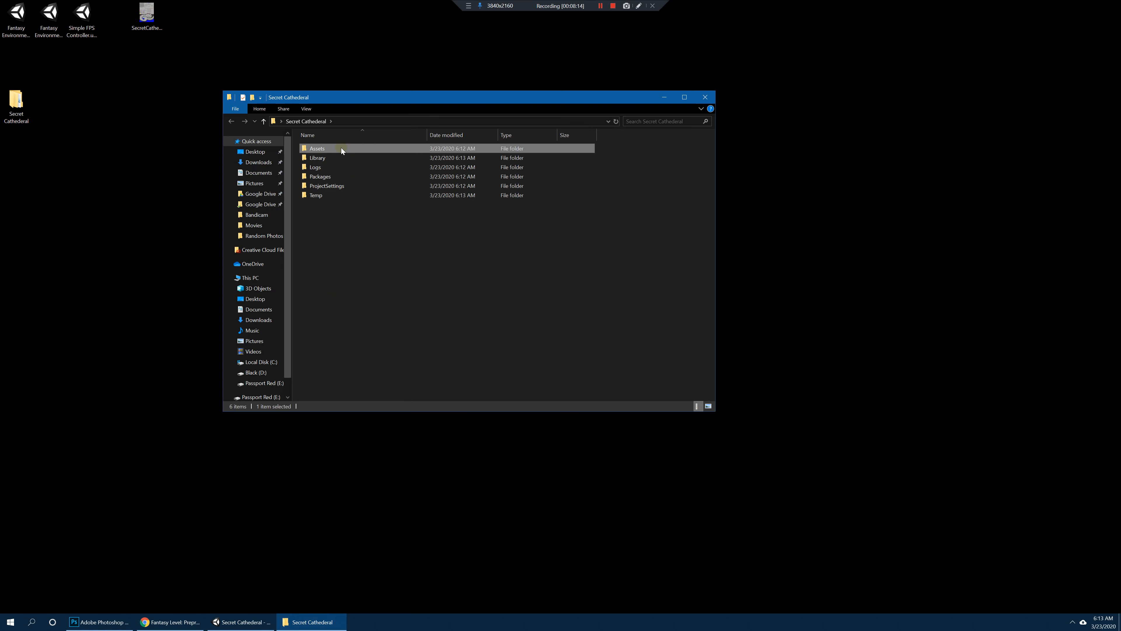
double_click(341, 148)
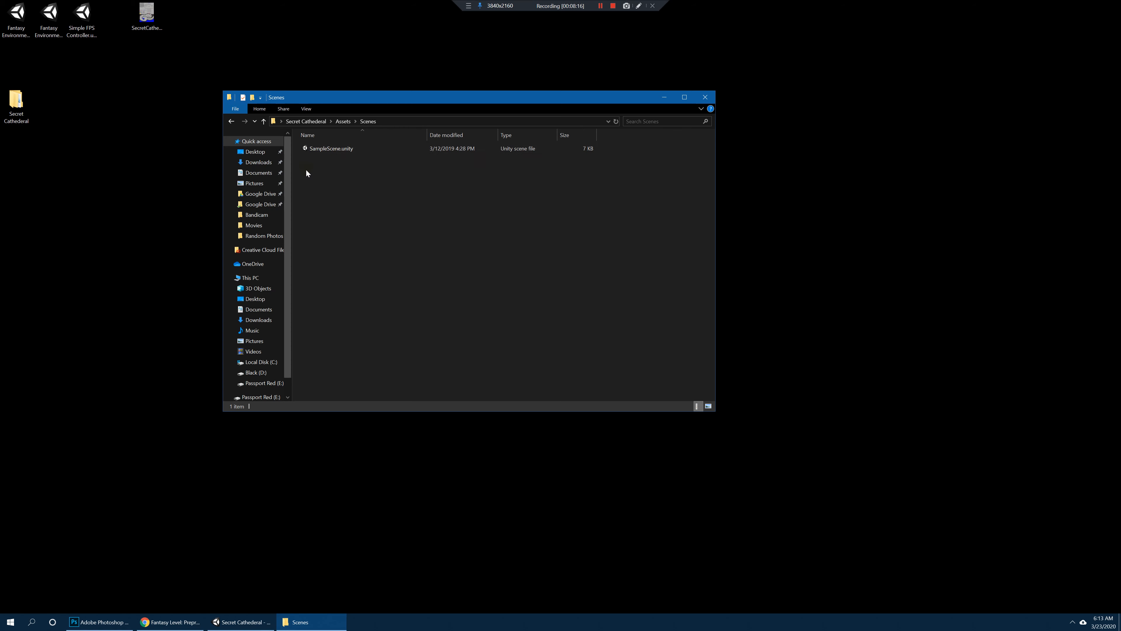
click(231, 121)
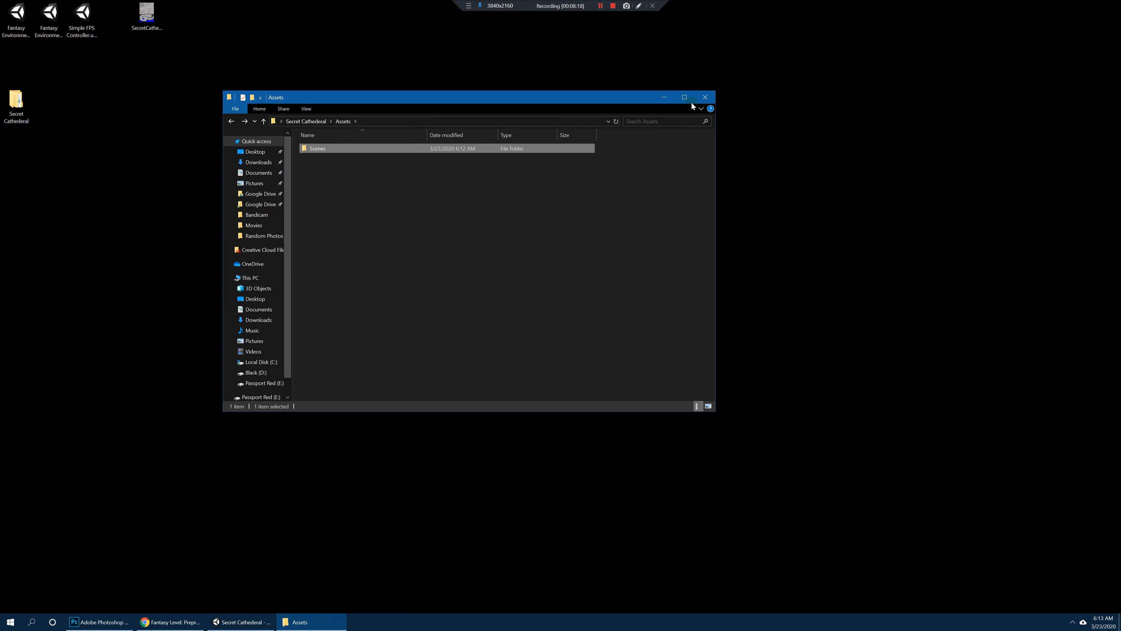
click(704, 97)
drag(21, 106, 45, 108)
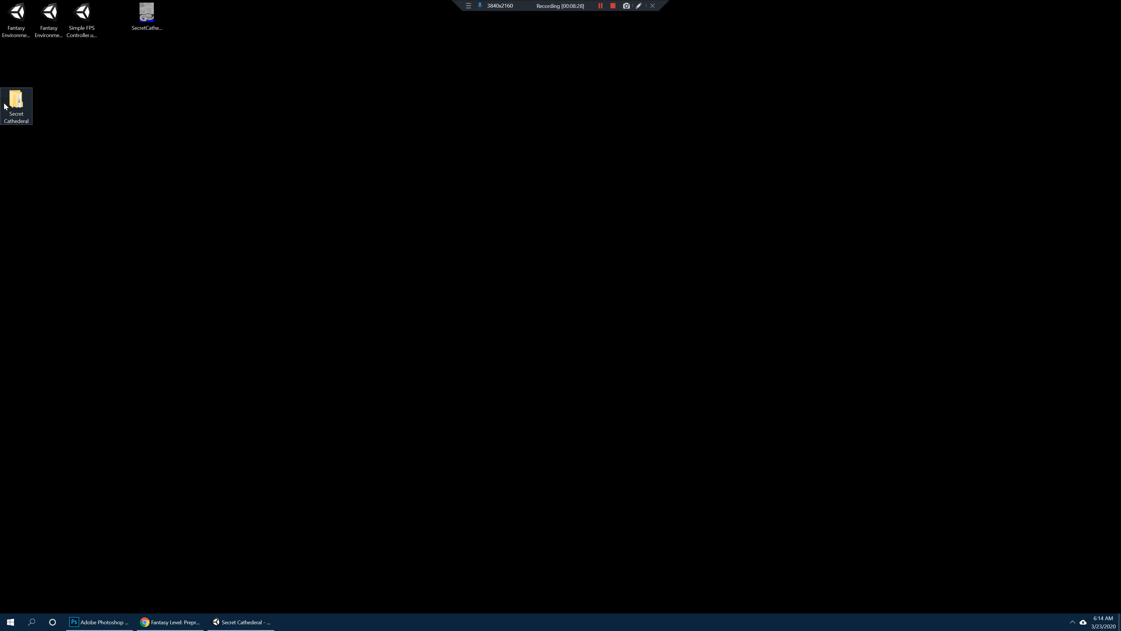
Step: Switch to the Unity editor, narrow the Hierarchy, and show the selected Directional Light in the Scene view
click(259, 622)
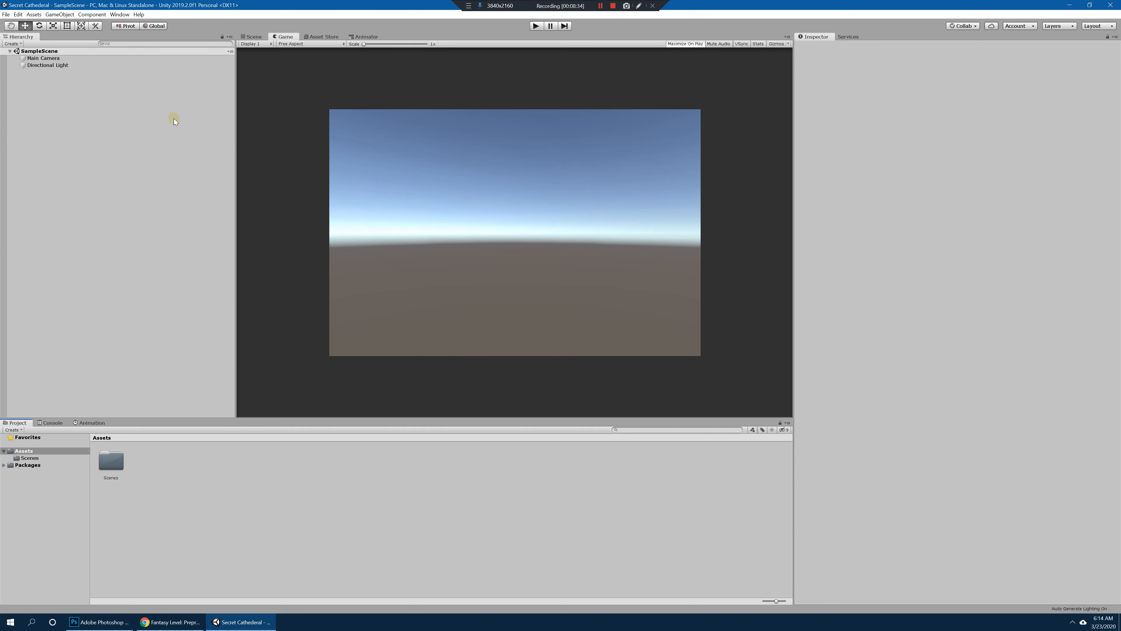
drag(234, 140, 191, 150)
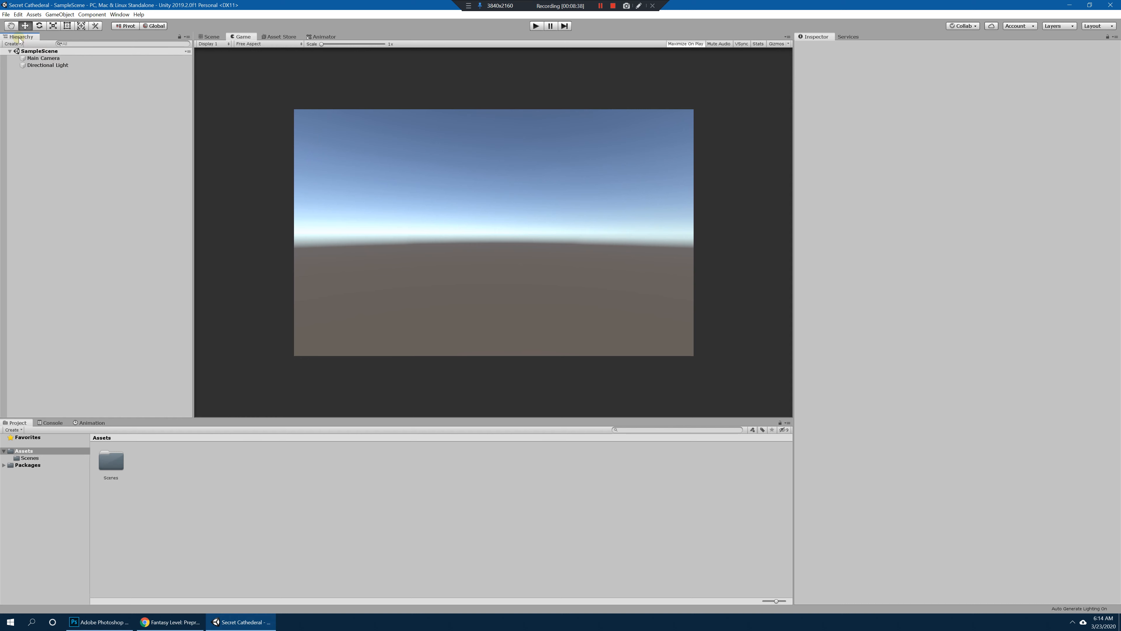
click(62, 65)
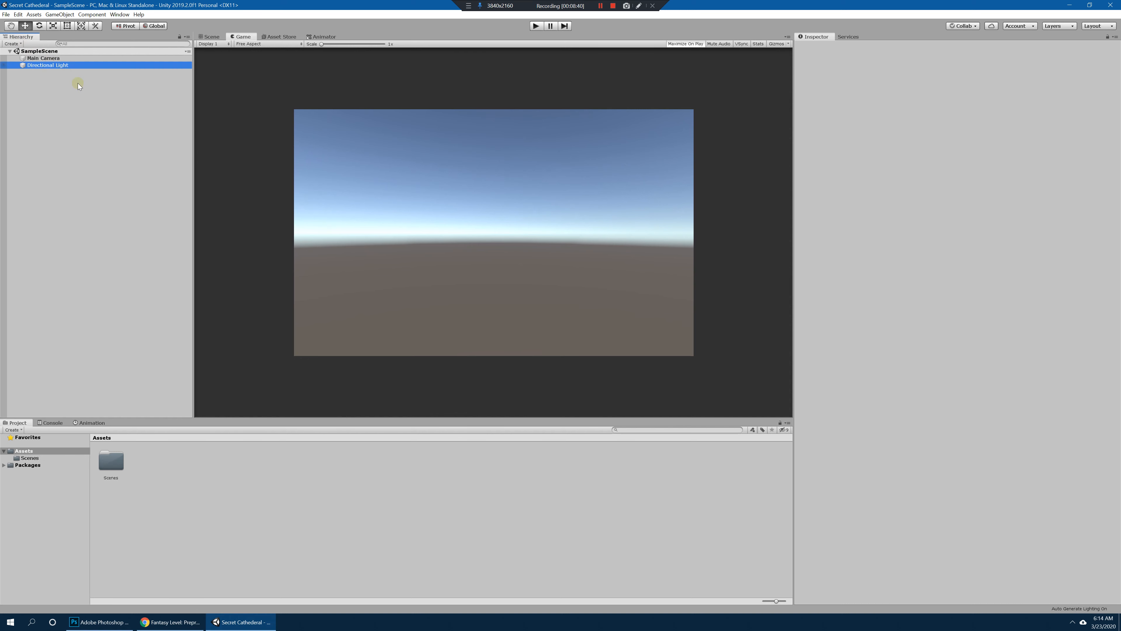
click(214, 39)
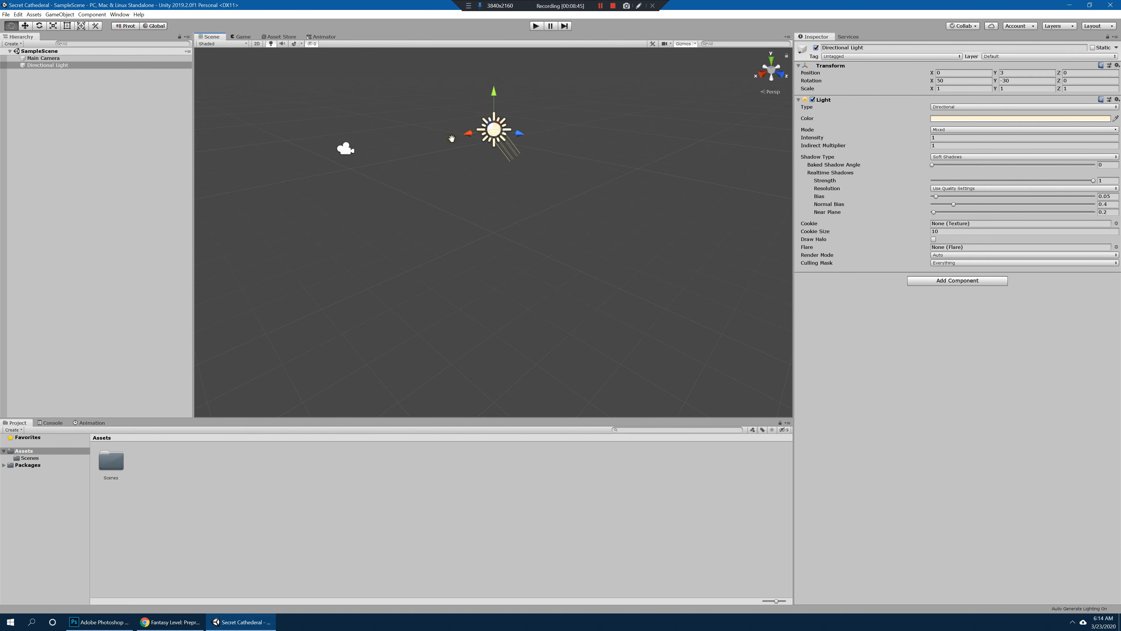
Step: Examine the empty sample scene, with its light and camera, from several angles in the Scene view
alt+middle_drag(451, 139, 434, 225)
alt+drag(434, 225, 519, 193)
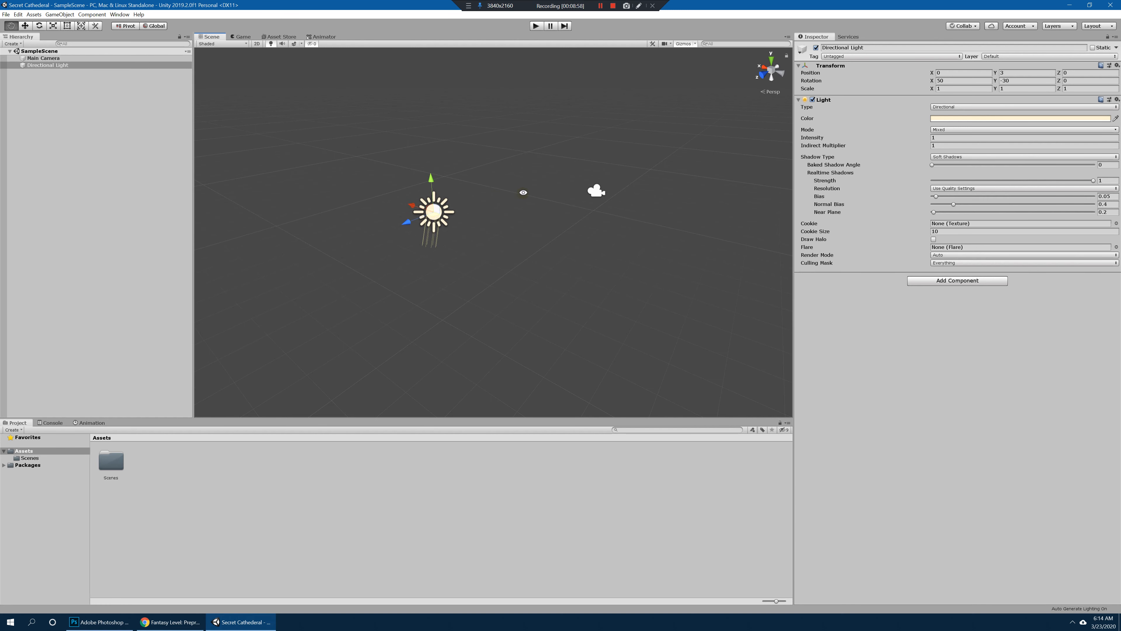
mouse_move(522, 192)
alt+middle_down()
mouse_move(523, 202)
mouse_move(528, 180)
alt+middle_up()
alt+right_drag(528, 180, 608, 236)
alt+drag(608, 235, 515, 228)
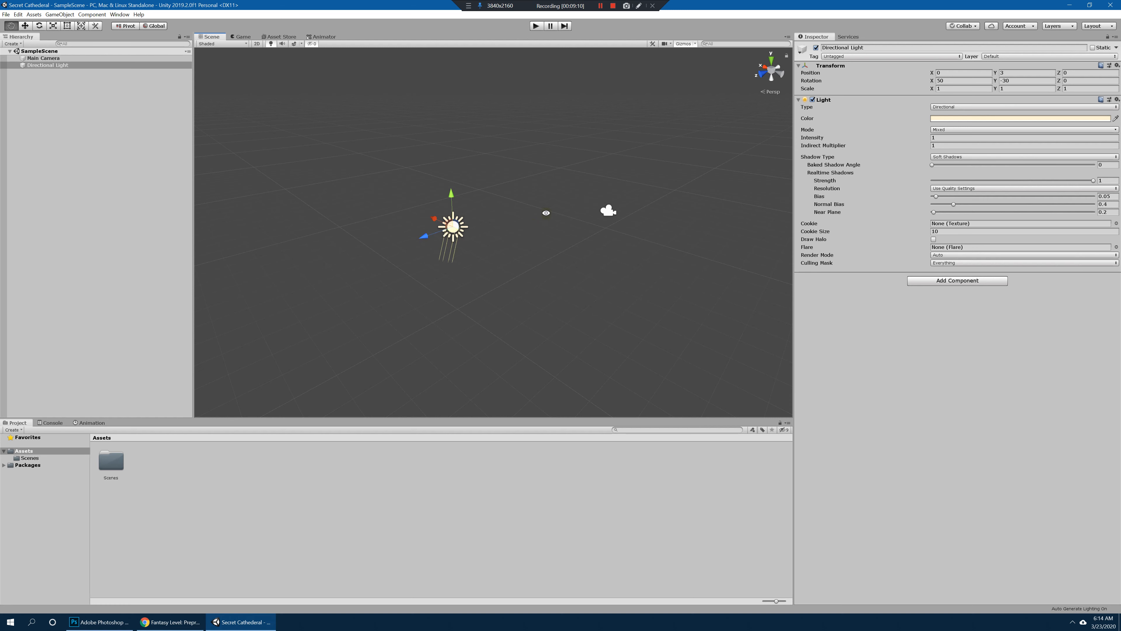
mouse_move(546, 211)
alt+mouse_down()
mouse_move(570, 208)
mouse_move(538, 209)
alt+mouse_up()
alt+right_drag(538, 209, 548, 238)
middle_drag(406, 239, 520, 248)
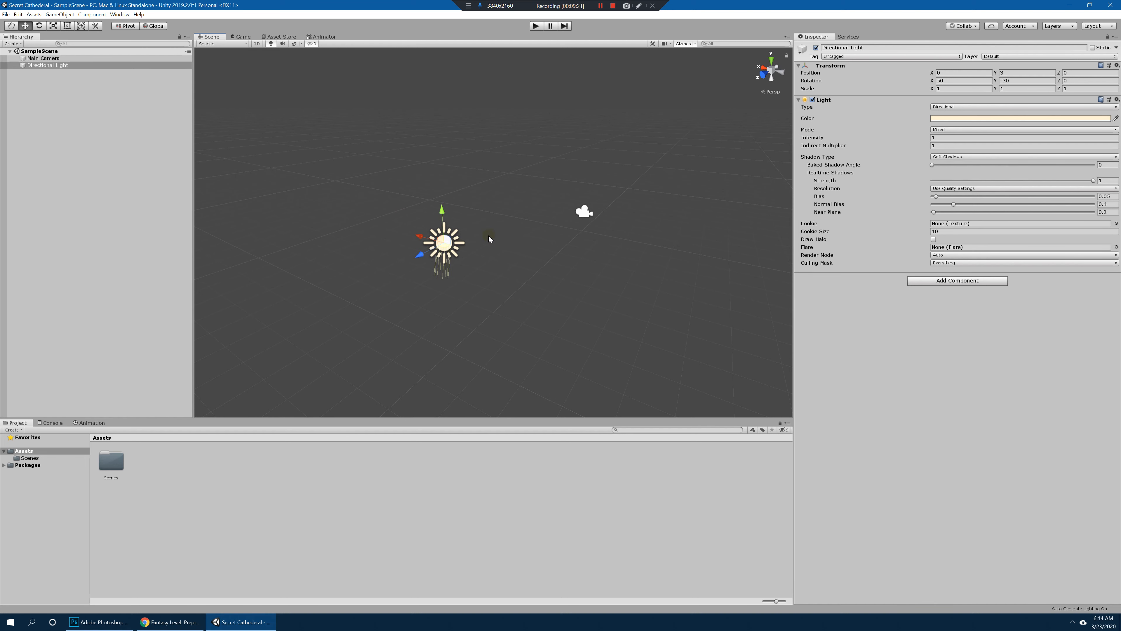
alt+right_drag(538, 227, 592, 235)
middle_drag(546, 238, 587, 240)
alt+drag(564, 241, 644, 234)
alt+right_drag(644, 234, 569, 225)
mouse_move(607, 233)
middle_down()
mouse_move(629, 260)
mouse_move(610, 238)
middle_up()
alt+drag(613, 248, 532, 252)
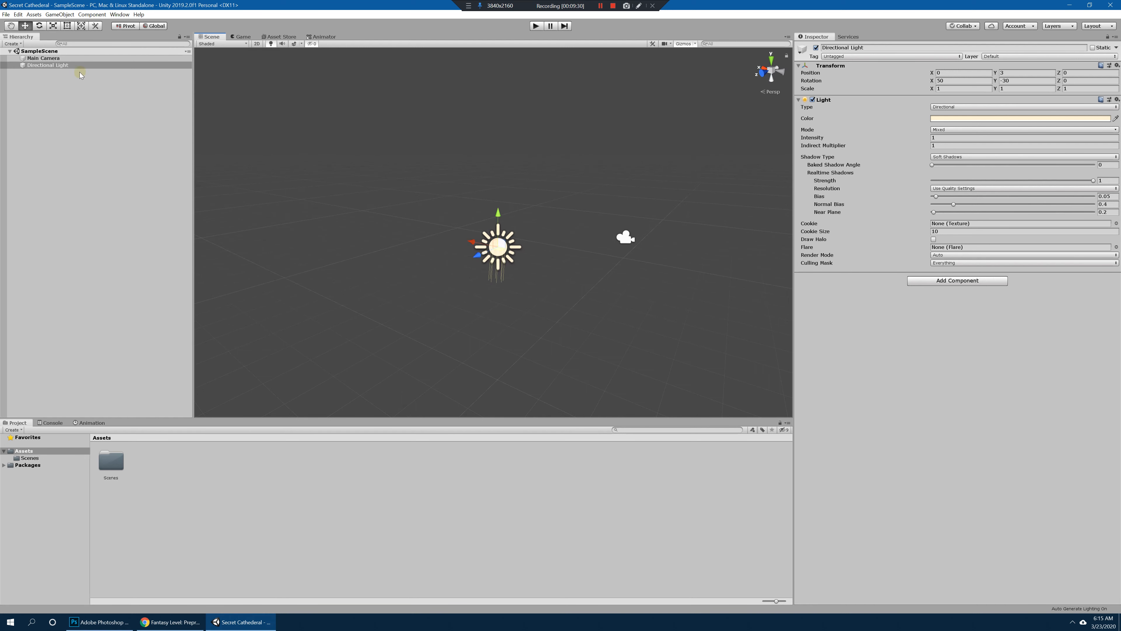
Step: Inspect the Main Camera, and frame the Directional Light in the Scene view to examine it
click(53, 59)
click(58, 66)
click(57, 60)
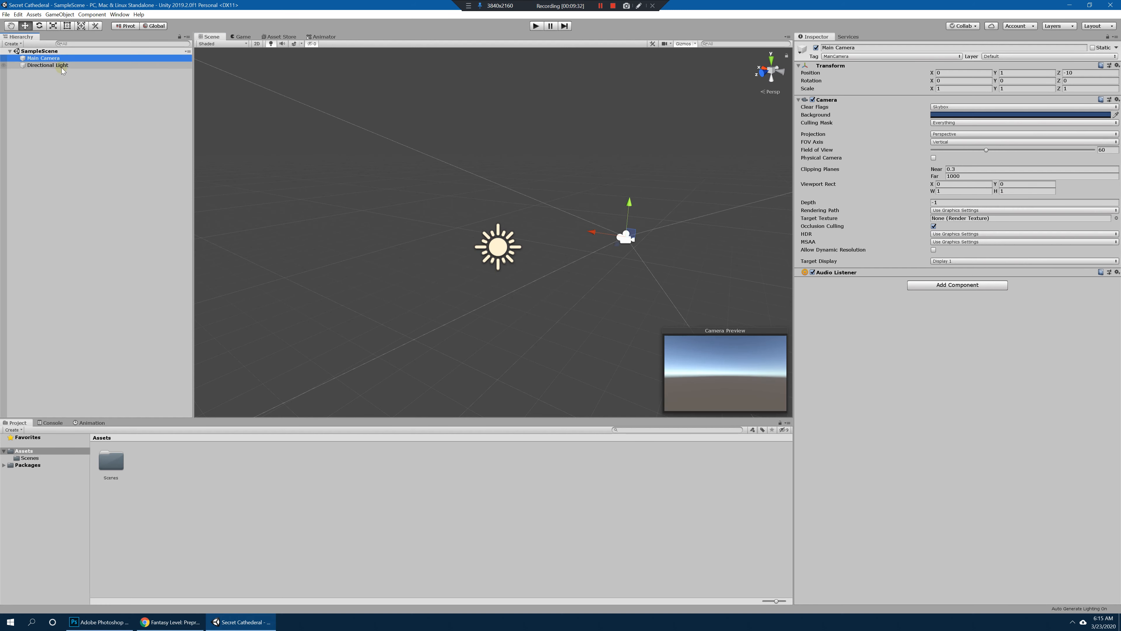
alt+drag(579, 163, 545, 190)
middle_drag(545, 190, 543, 184)
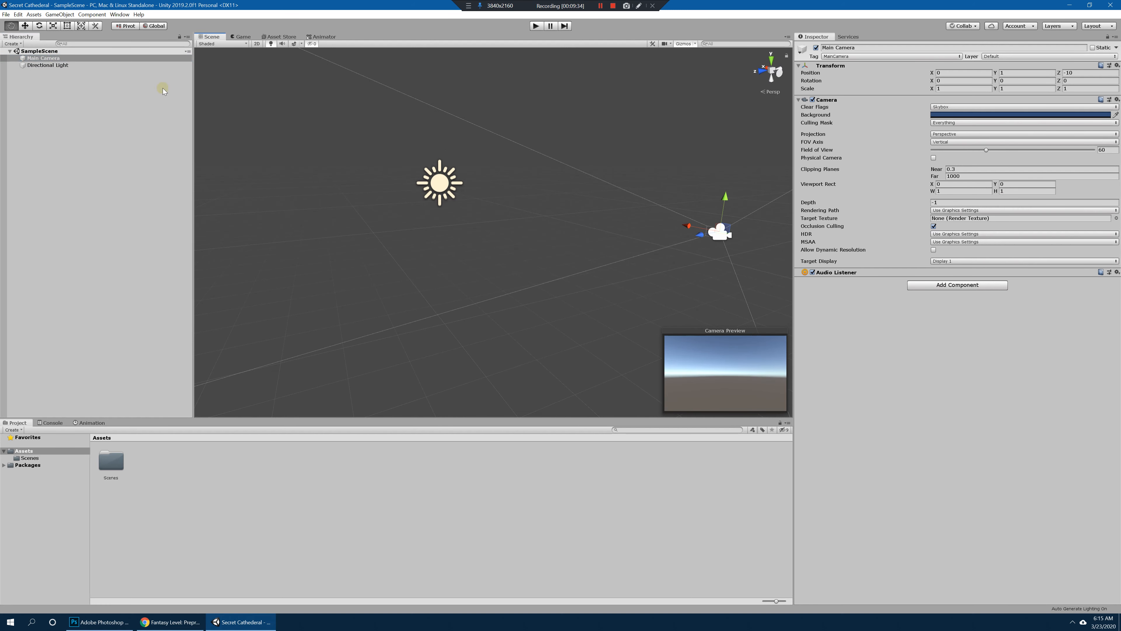
double_click(48, 65)
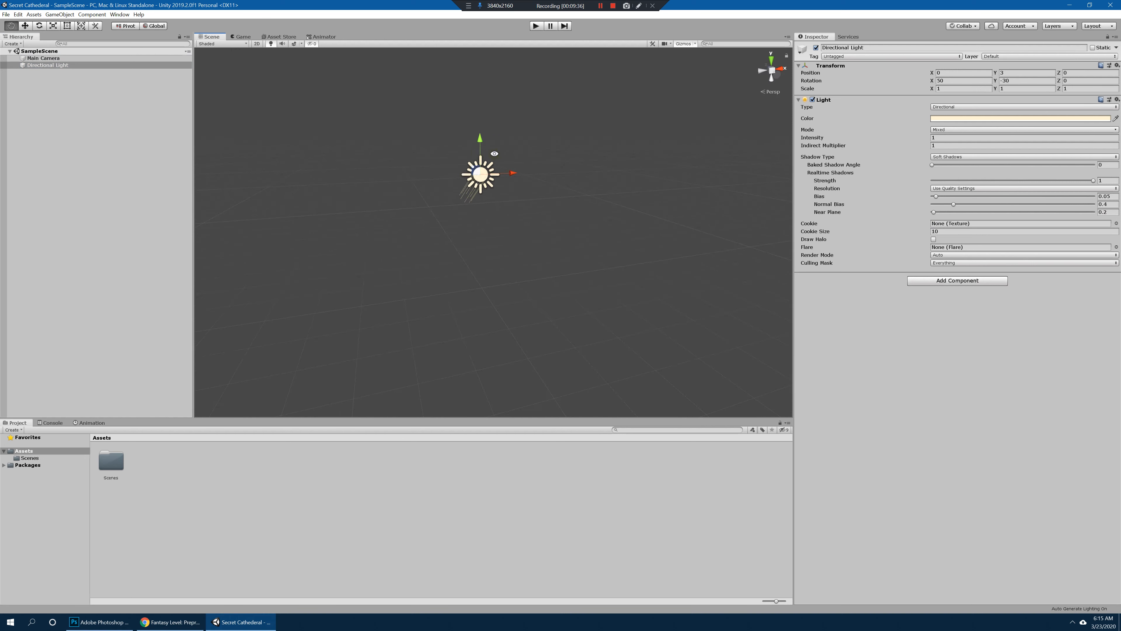
alt+drag(494, 154, 489, 176)
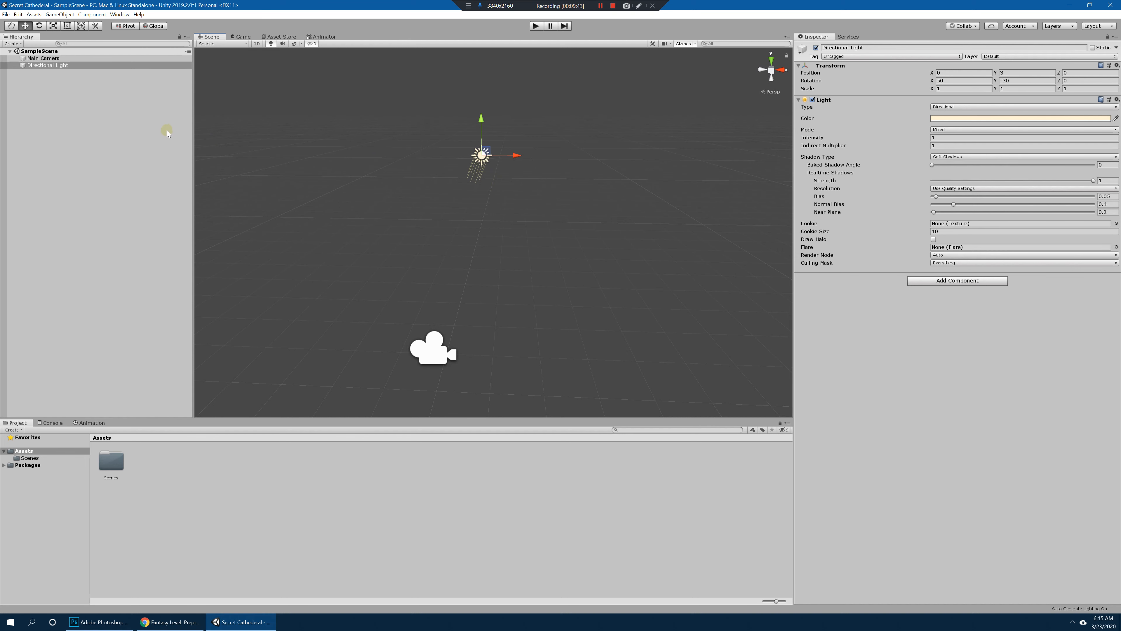
Step: Look through the Game, Asset Store and Animator views, and return to the Scene view to examine the sample scene
click(241, 37)
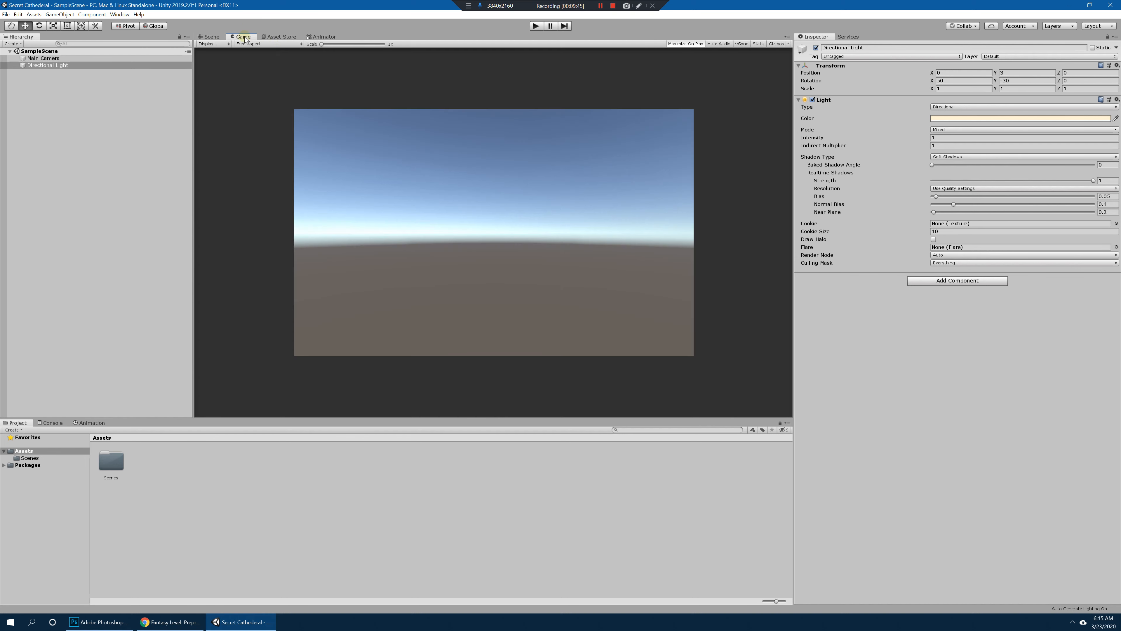
click(324, 37)
click(284, 37)
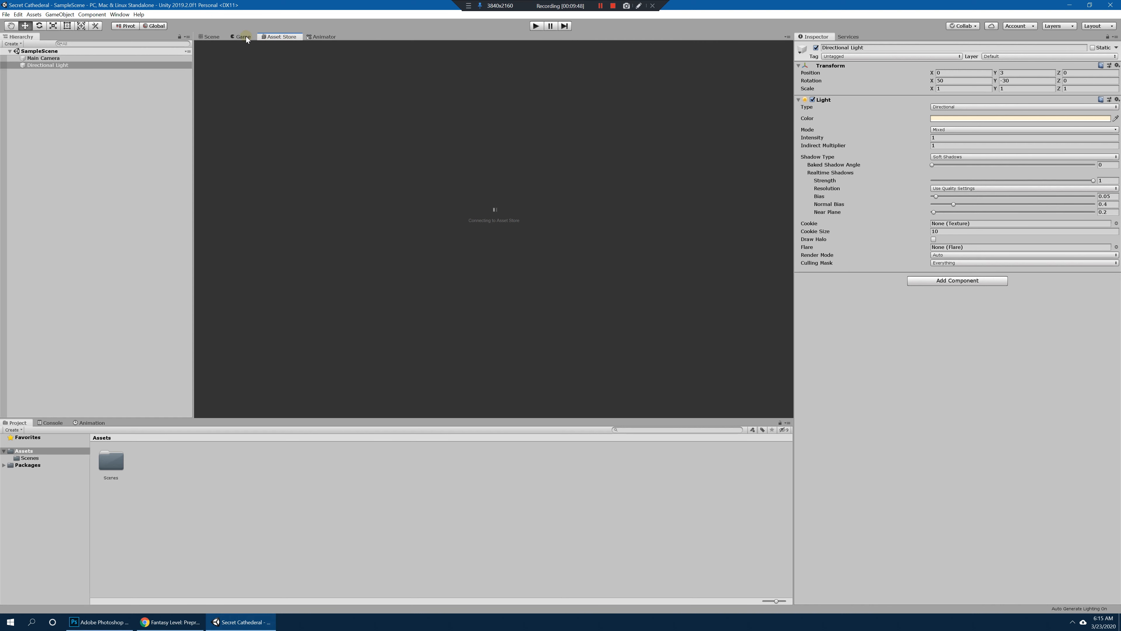
click(244, 37)
click(214, 37)
click(274, 36)
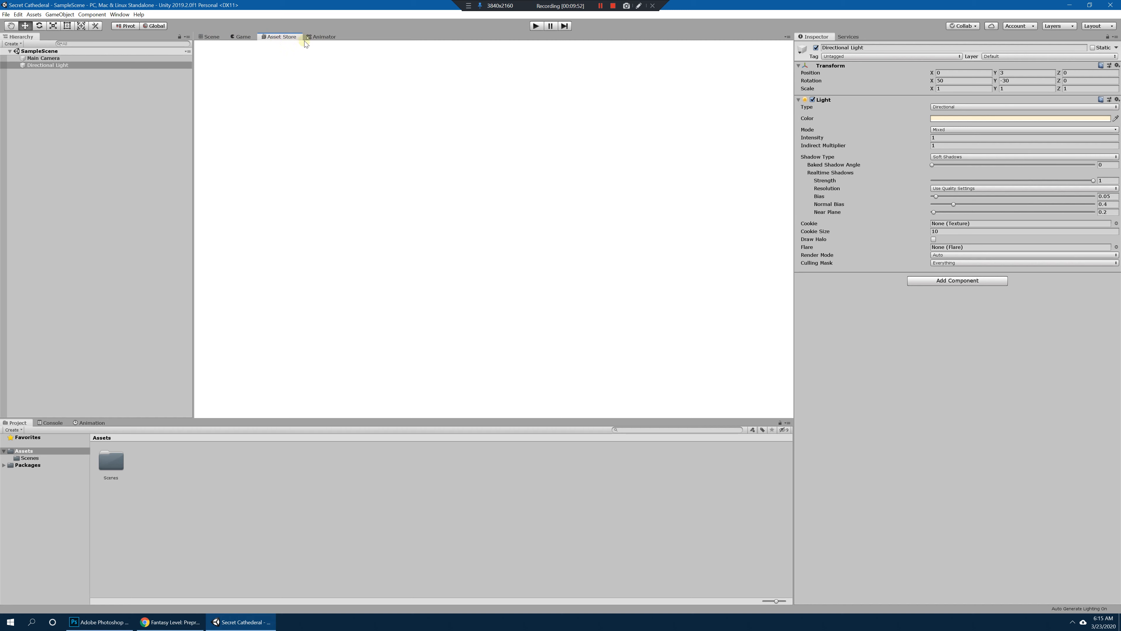
click(318, 38)
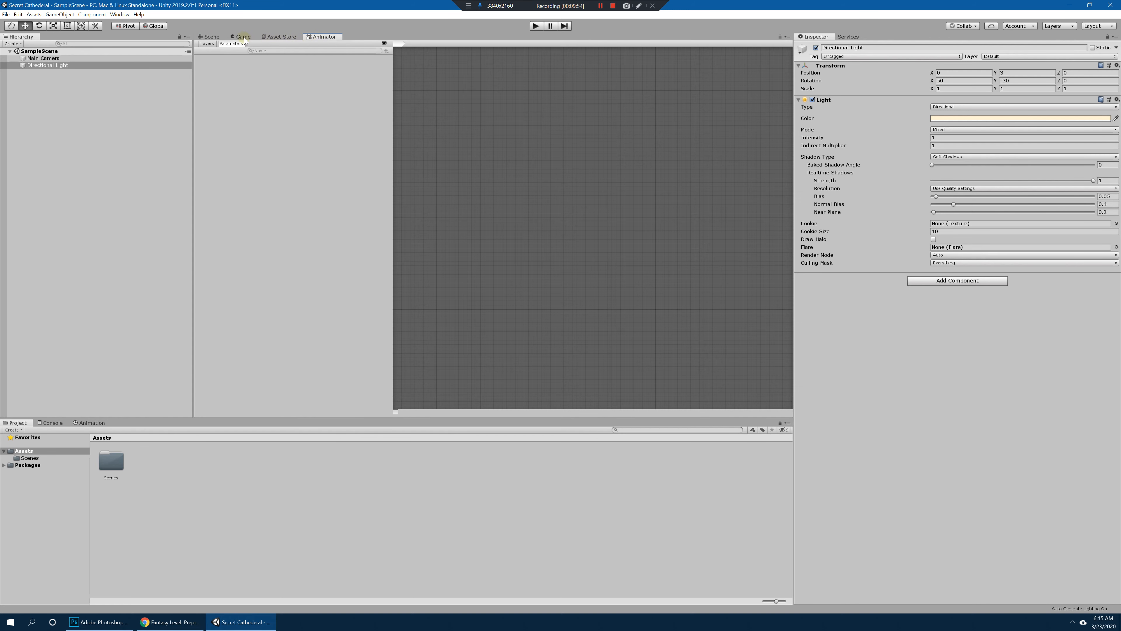
click(244, 38)
click(317, 38)
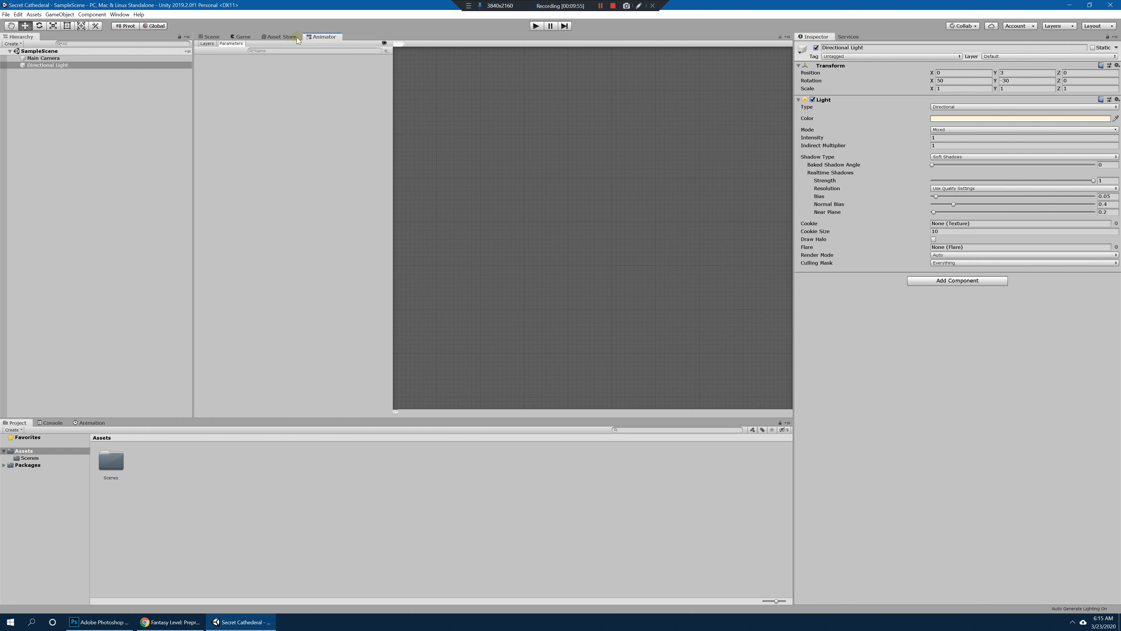
click(241, 38)
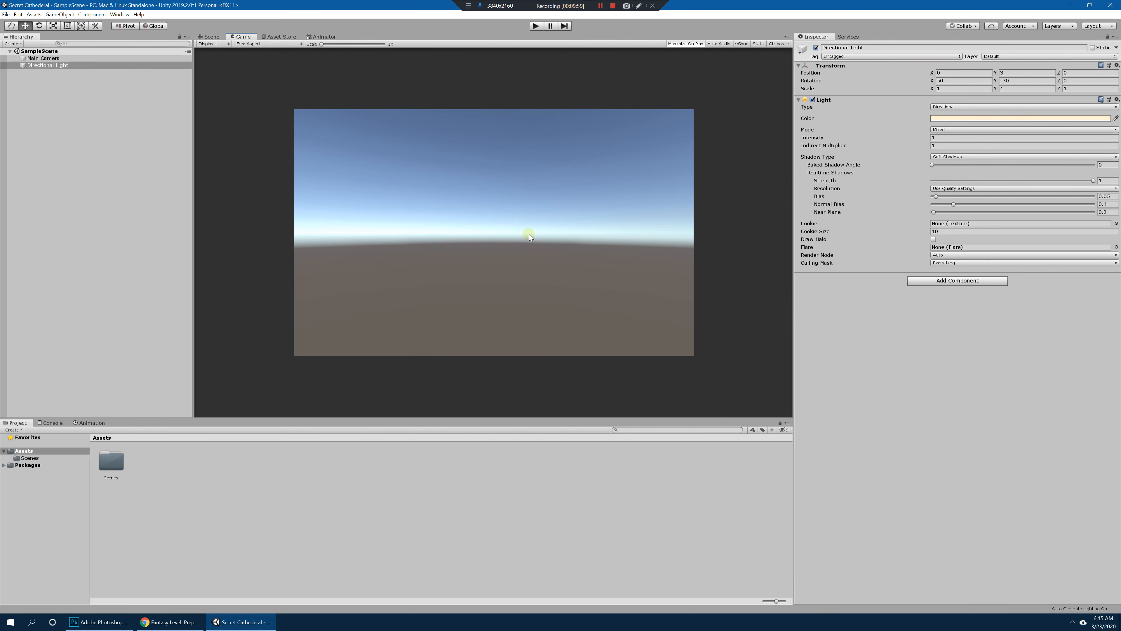
click(211, 37)
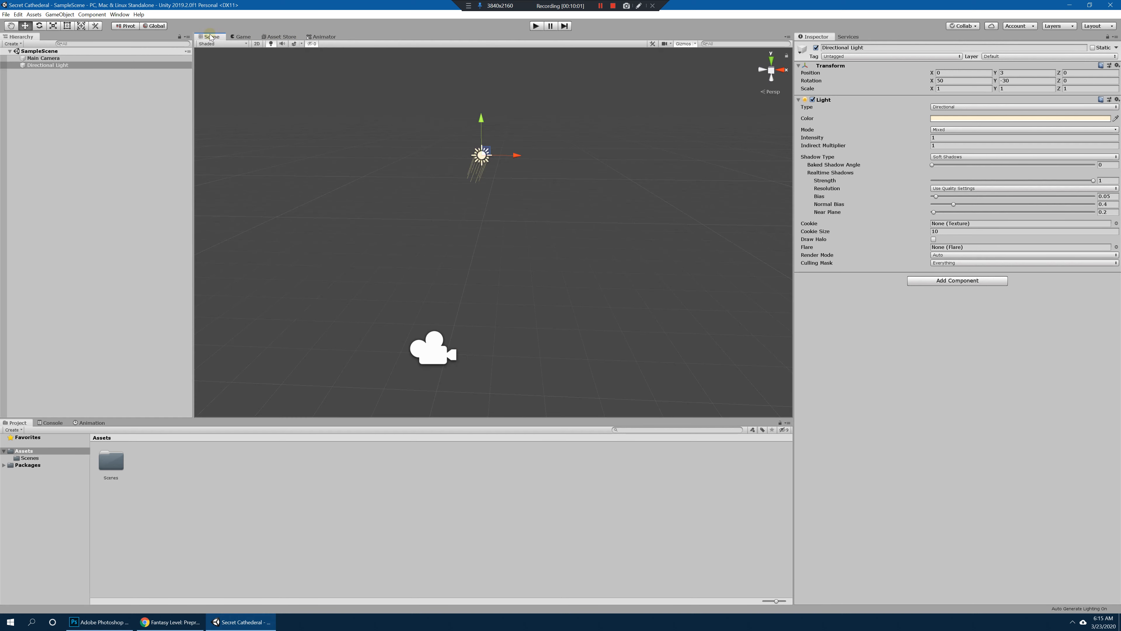
alt+drag(450, 186, 522, 206)
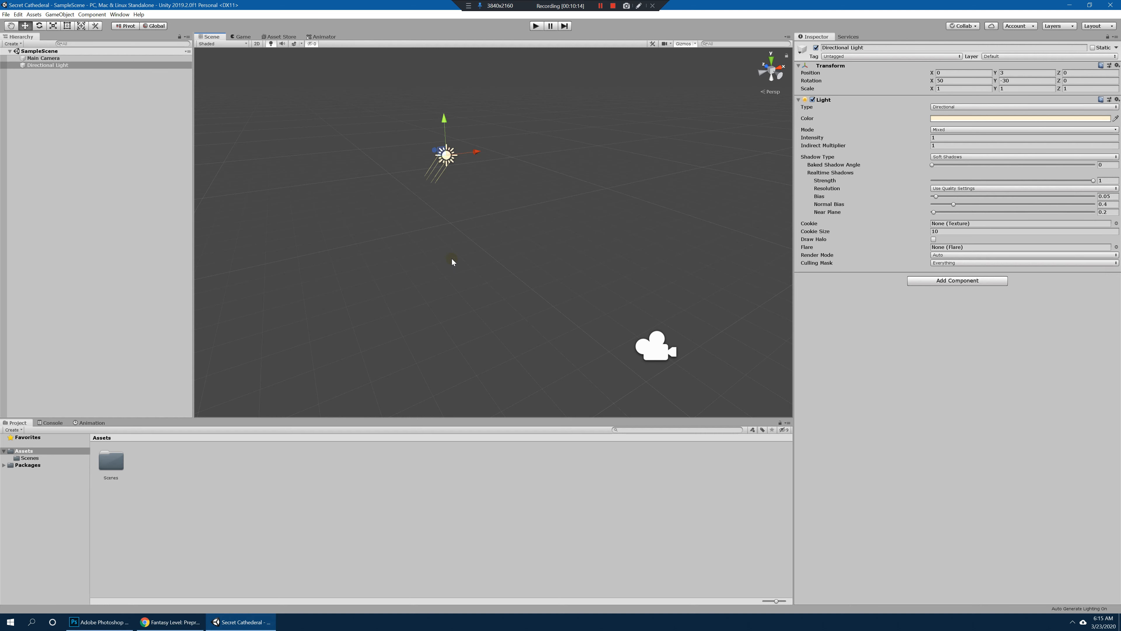
Step: Minimize Unity and space out the desktop icons of the Secret Cathederal image, the Simple FPS Controller package and the Fantasy Environment - Exterior package
click(1075, 6)
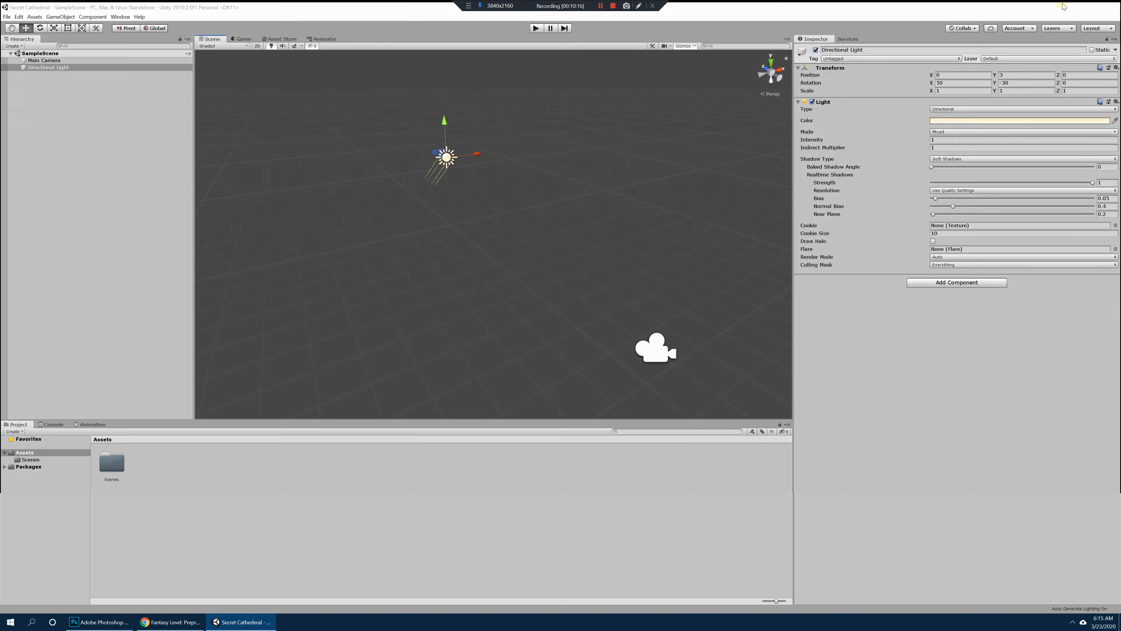
click(89, 20)
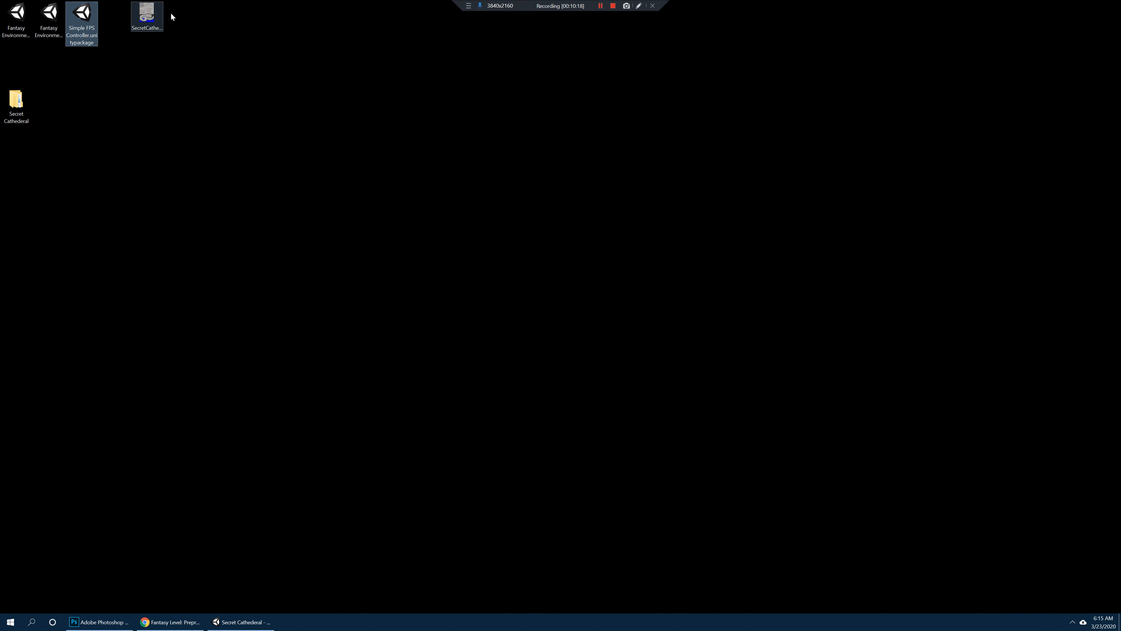
drag(150, 16, 249, 16)
drag(93, 12, 159, 22)
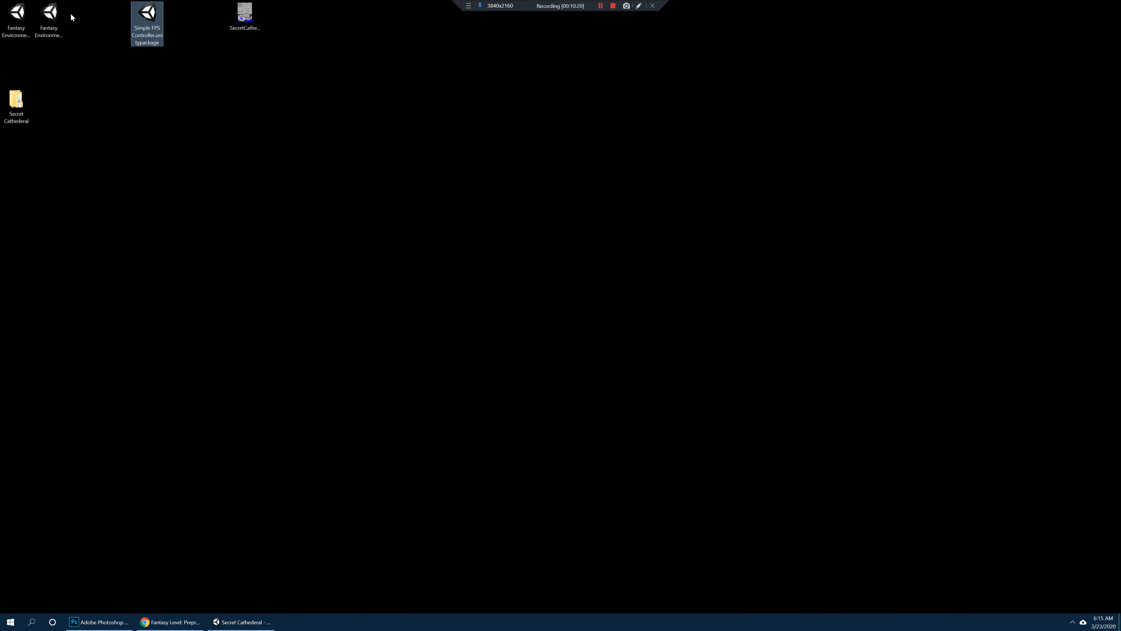
drag(47, 16, 94, 17)
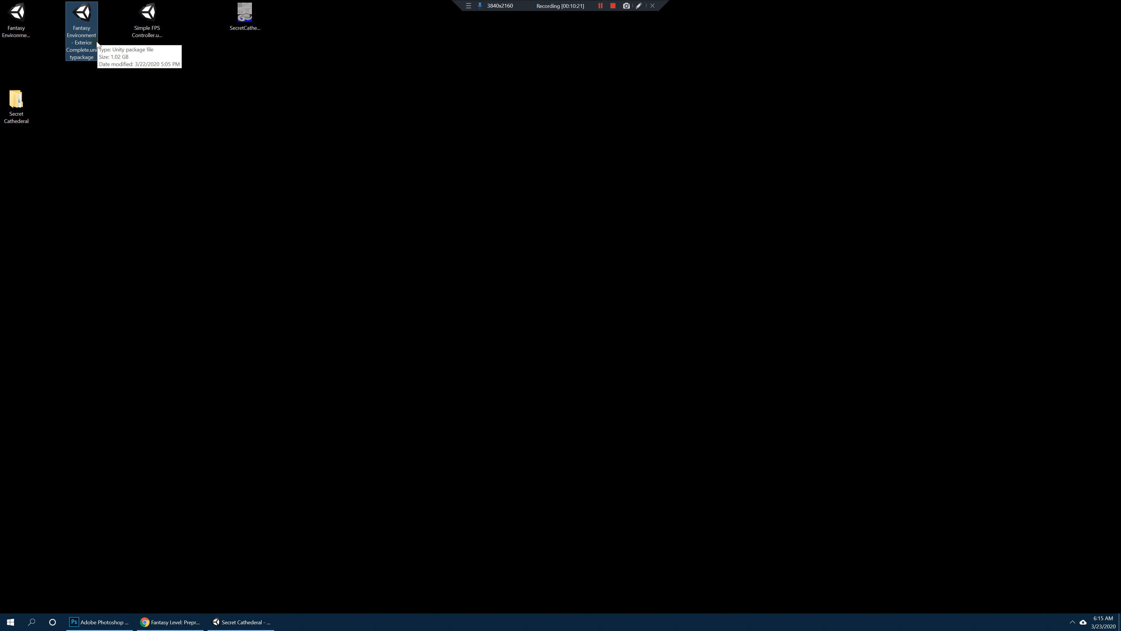
Step: Check the full file names of the Fantasy Environment Interior and Exterior packages on the desktop
click(31, 19)
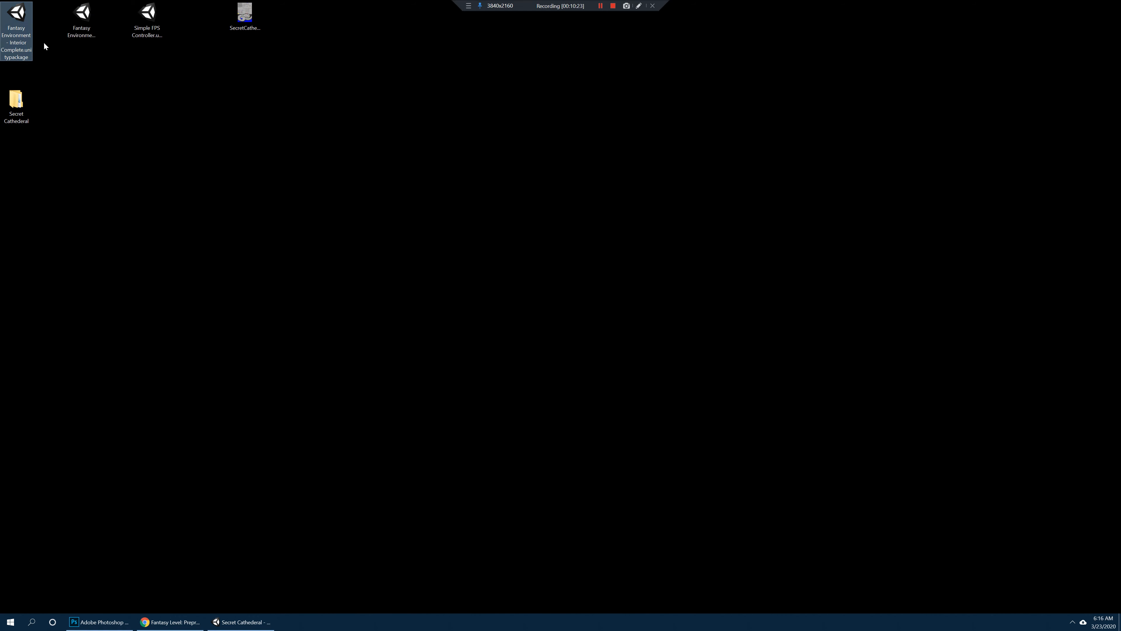
click(89, 14)
click(22, 18)
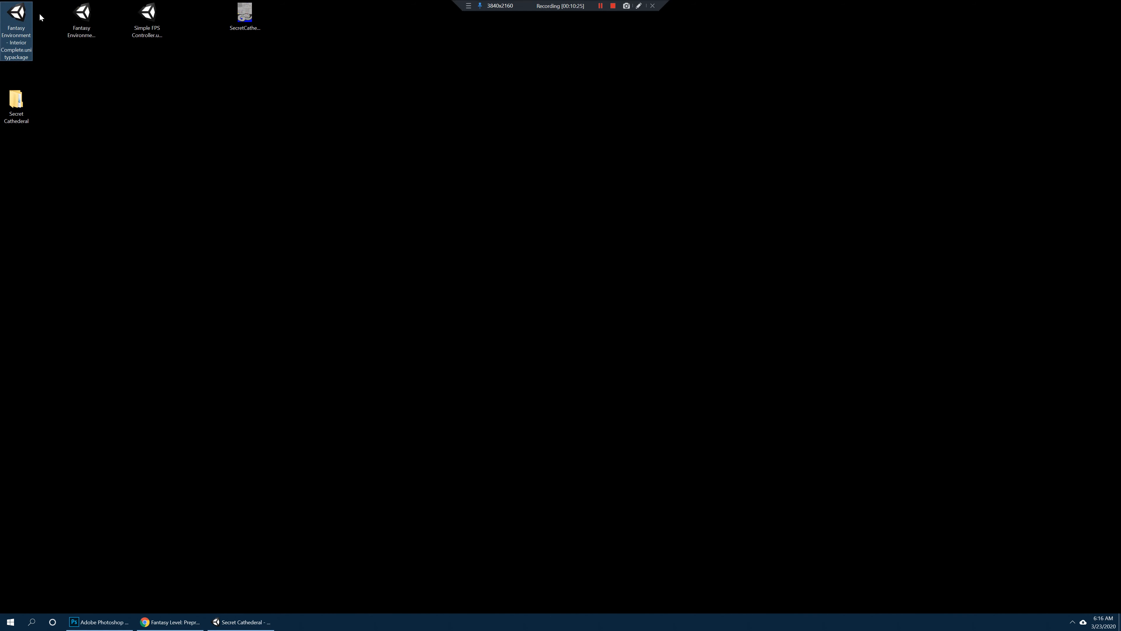
Step: Compare the Fantasy Environment Interior and Exterior package names, check the Simple FPS Controller package, and return to Unity
click(80, 17)
click(10, 20)
click(78, 16)
click(18, 17)
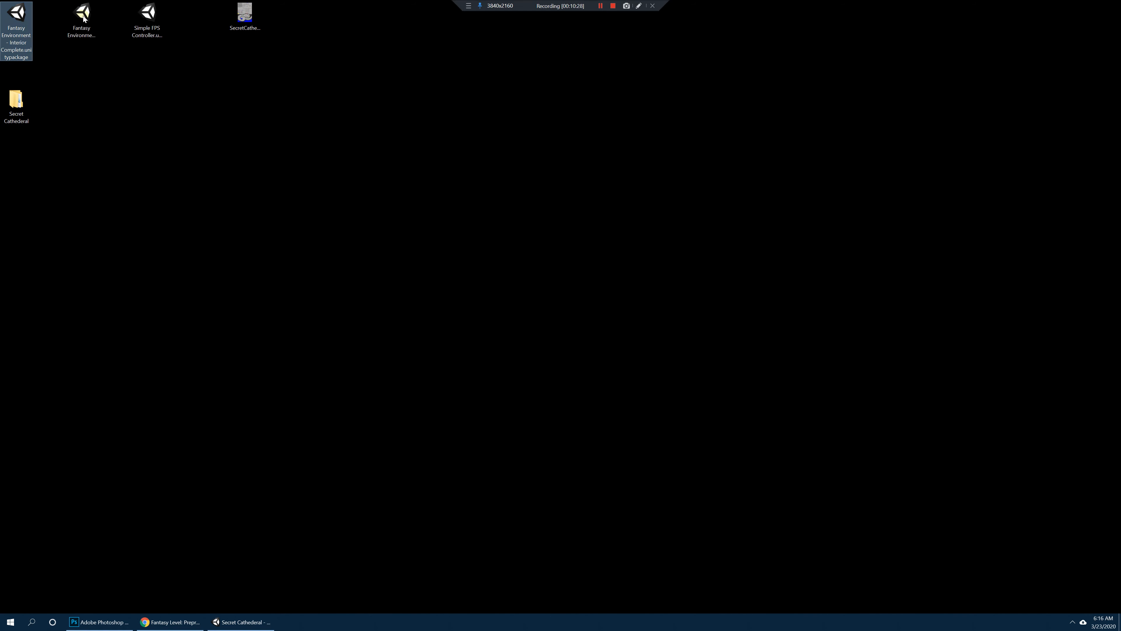
click(81, 15)
click(17, 18)
click(80, 19)
click(19, 20)
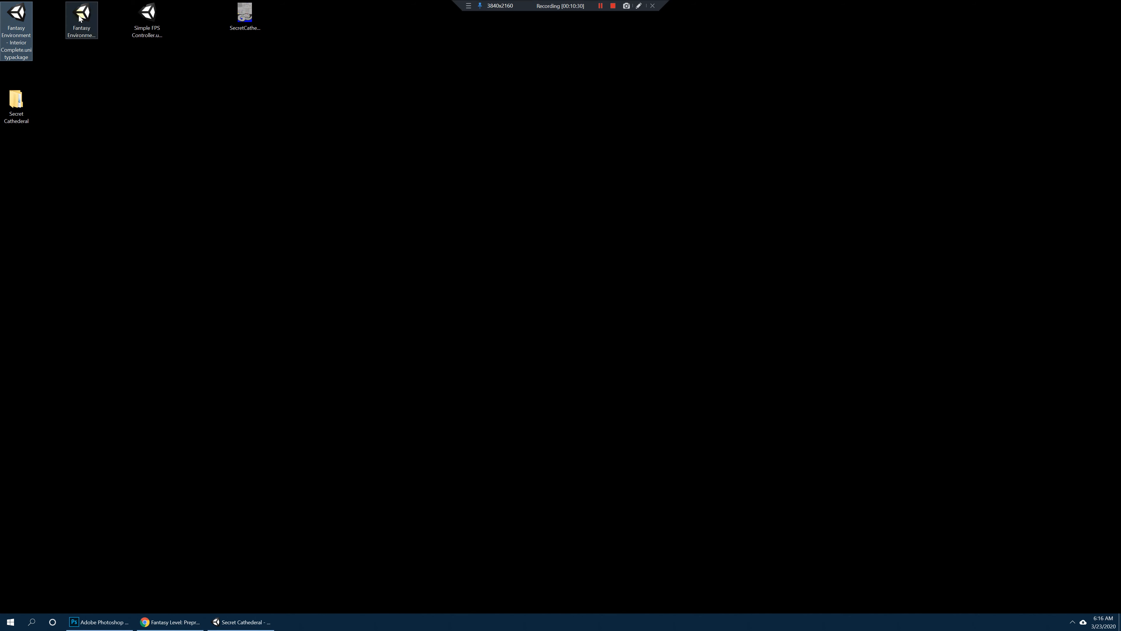
click(81, 17)
click(18, 18)
click(80, 19)
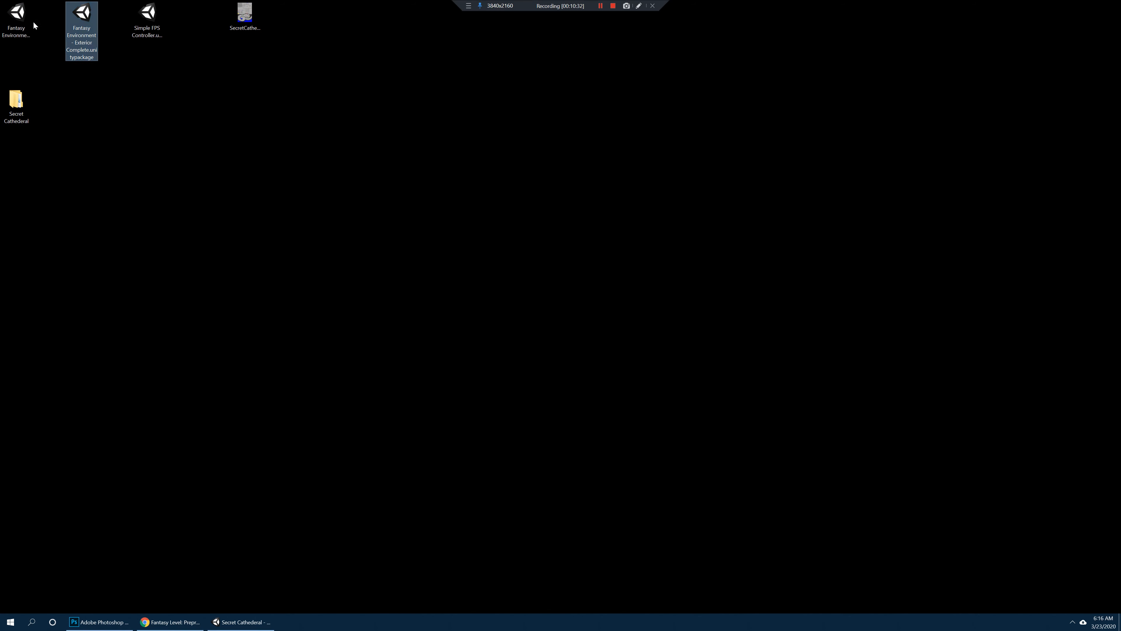
click(22, 21)
click(85, 19)
click(150, 21)
click(274, 132)
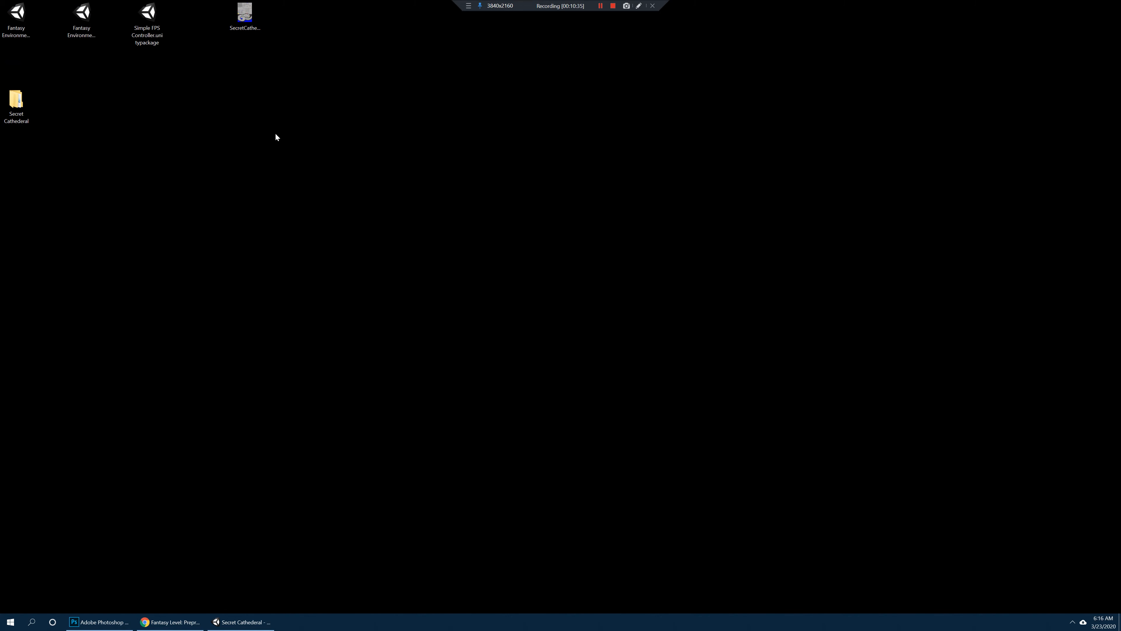
click(268, 623)
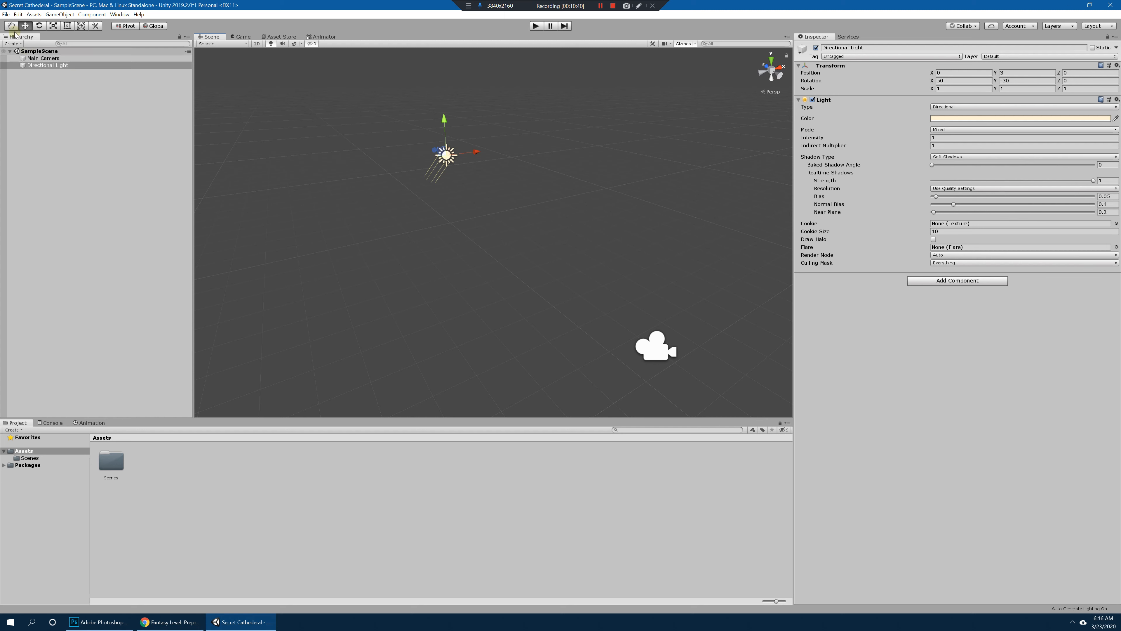
right_click(27, 451)
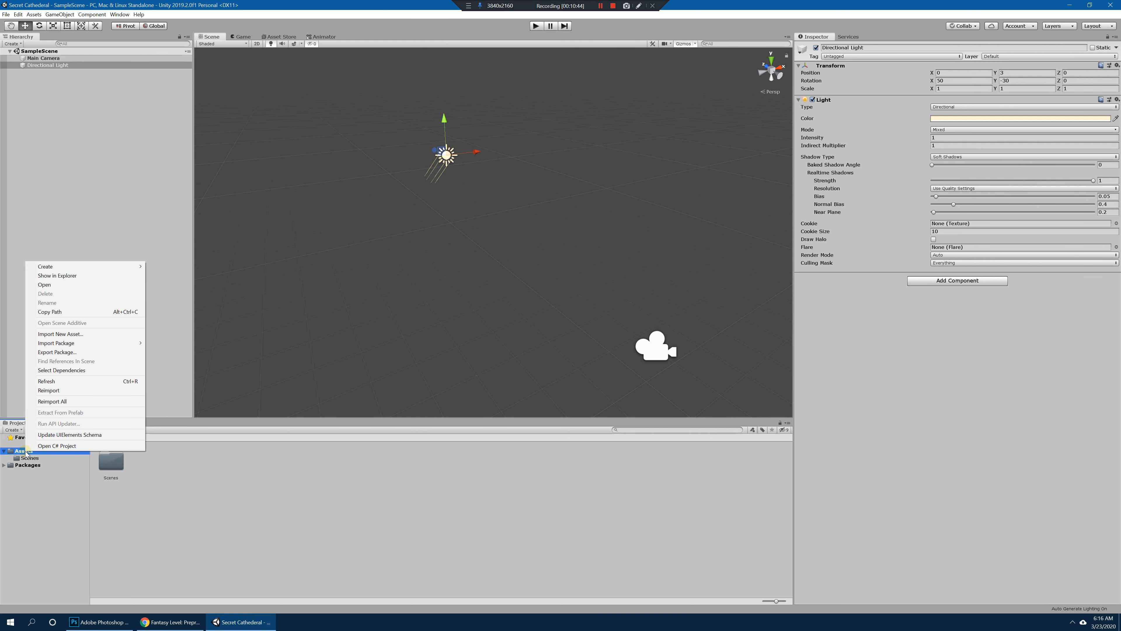
click(38, 498)
right_click(34, 452)
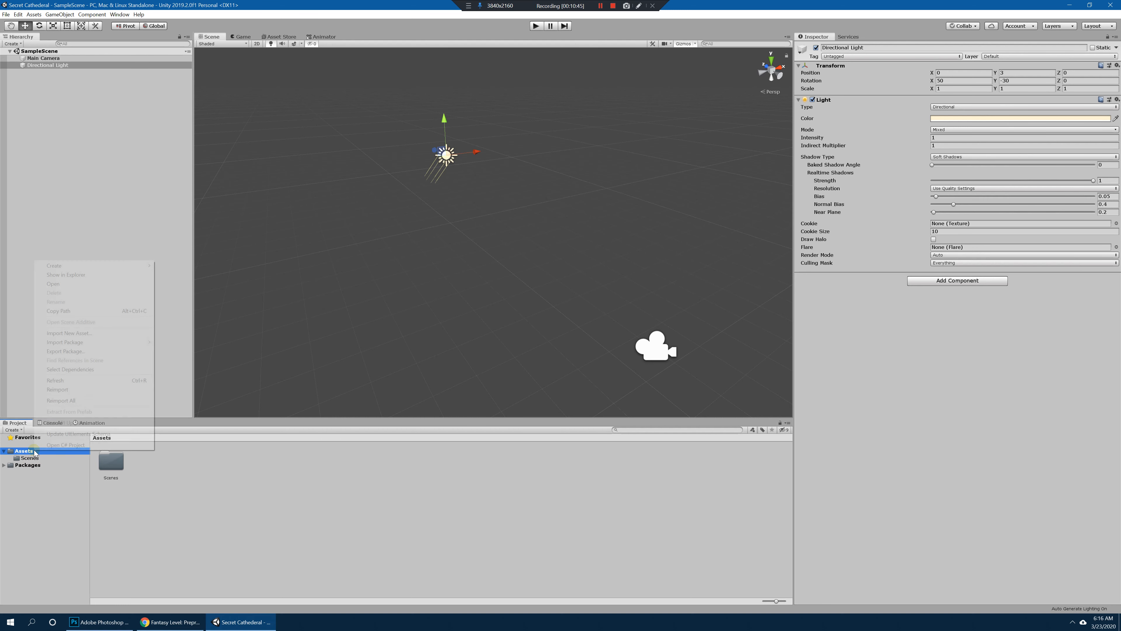
click(85, 336)
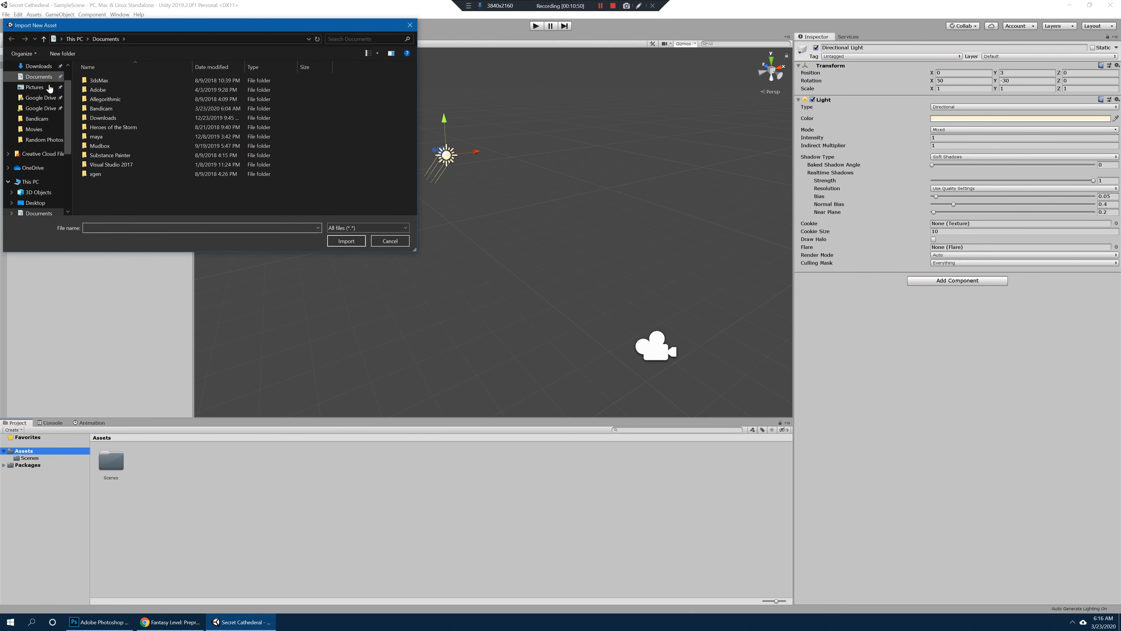
scroll(49, 88, up, 1)
click(37, 84)
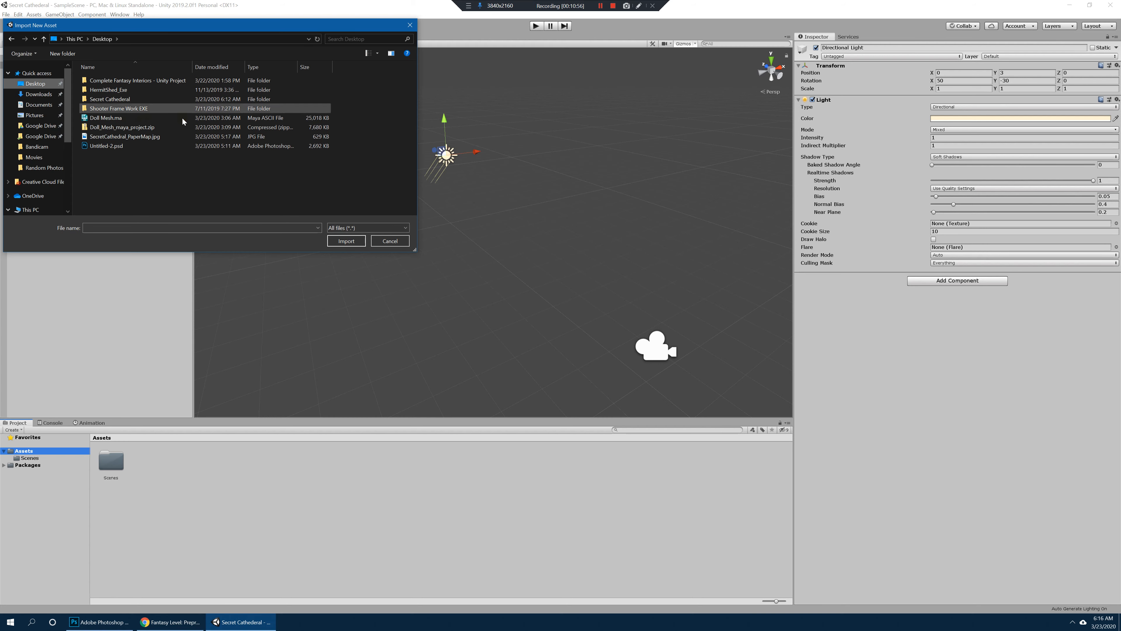
click(384, 244)
Step: Shrink the Unity window to sit beside the desktop packages, and import the whole Simple FPS Controller package into the Assets folder
double_click(759, 9)
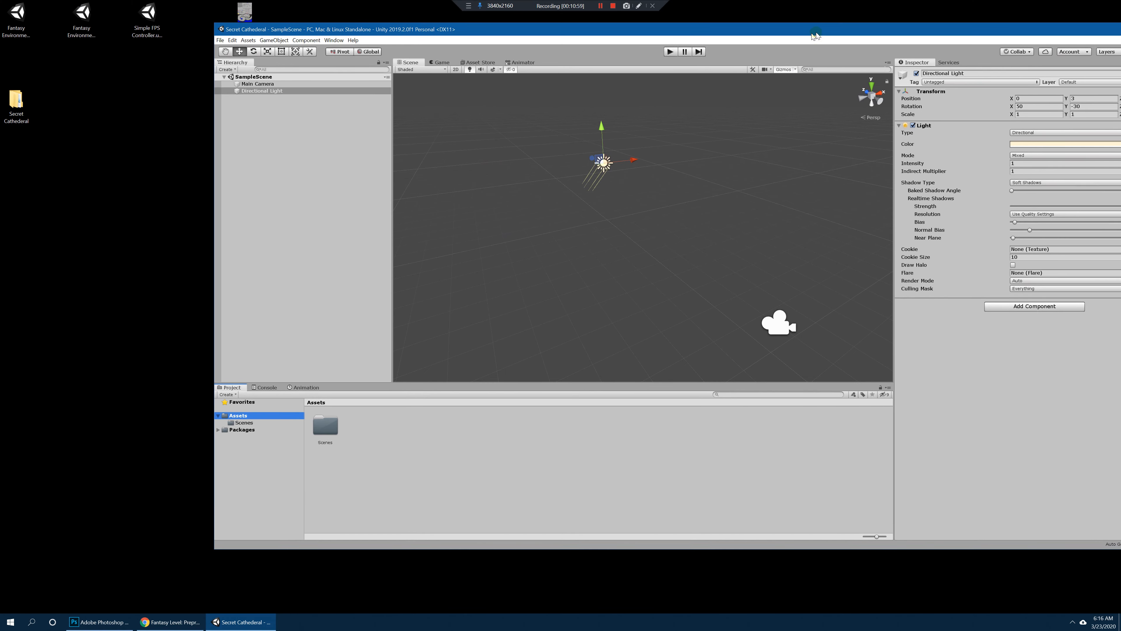
drag(213, 74, 303, 73)
drag(577, 27, 512, 37)
drag(147, 14, 276, 425)
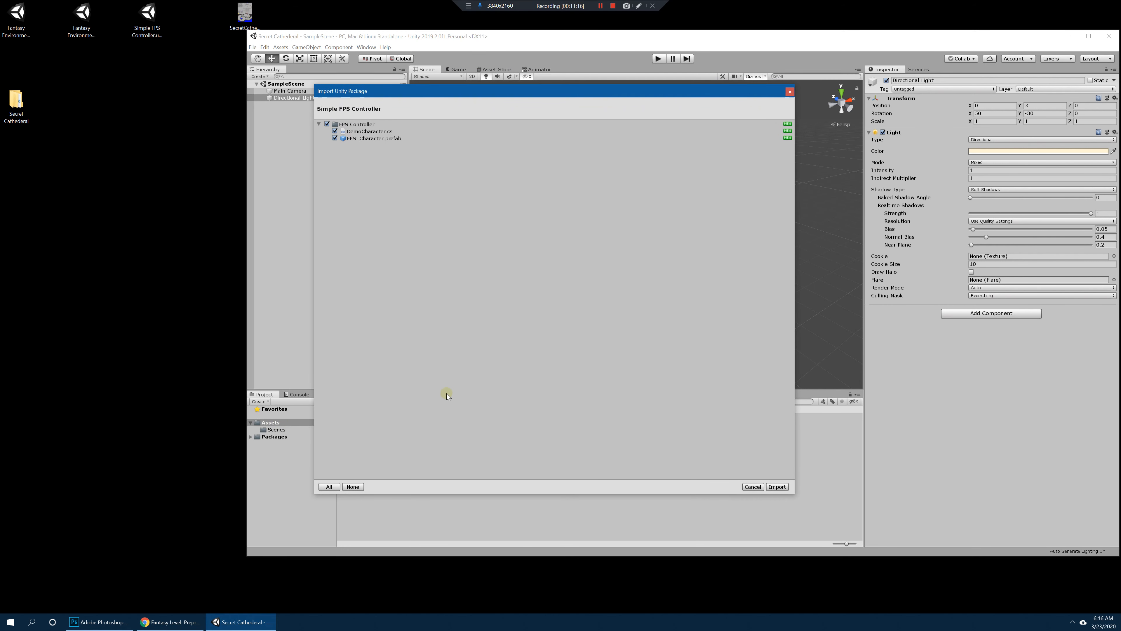
click(776, 486)
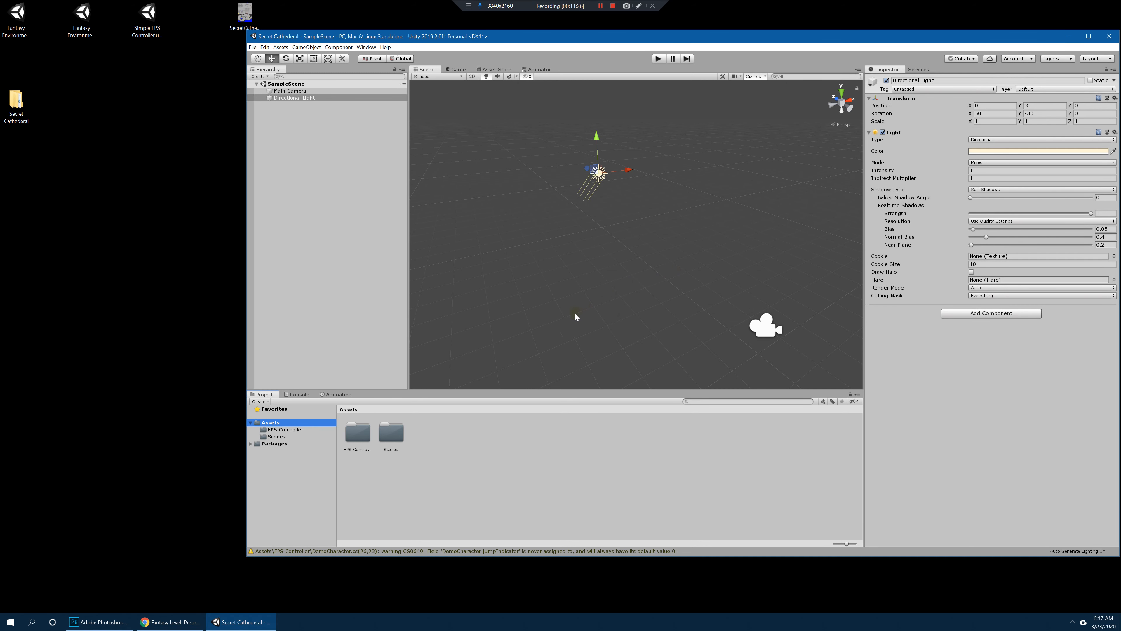
Step: Look over the FPS Controller and Scenes folders inside Assets, and collapse and re-expand the Assets tree
click(357, 434)
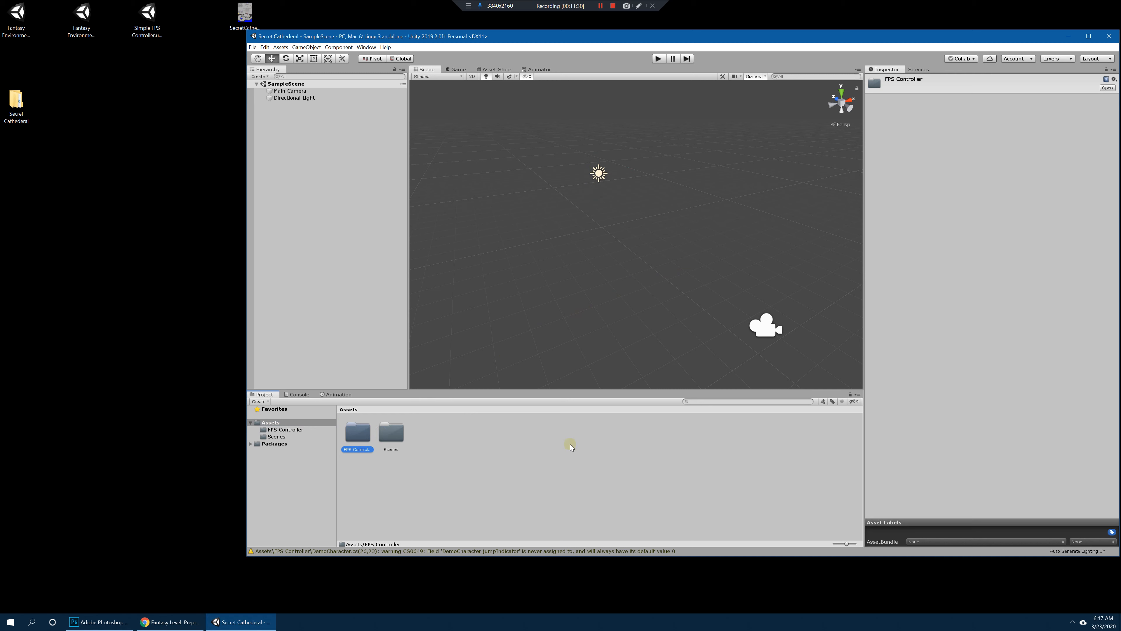
click(377, 452)
click(359, 436)
click(394, 436)
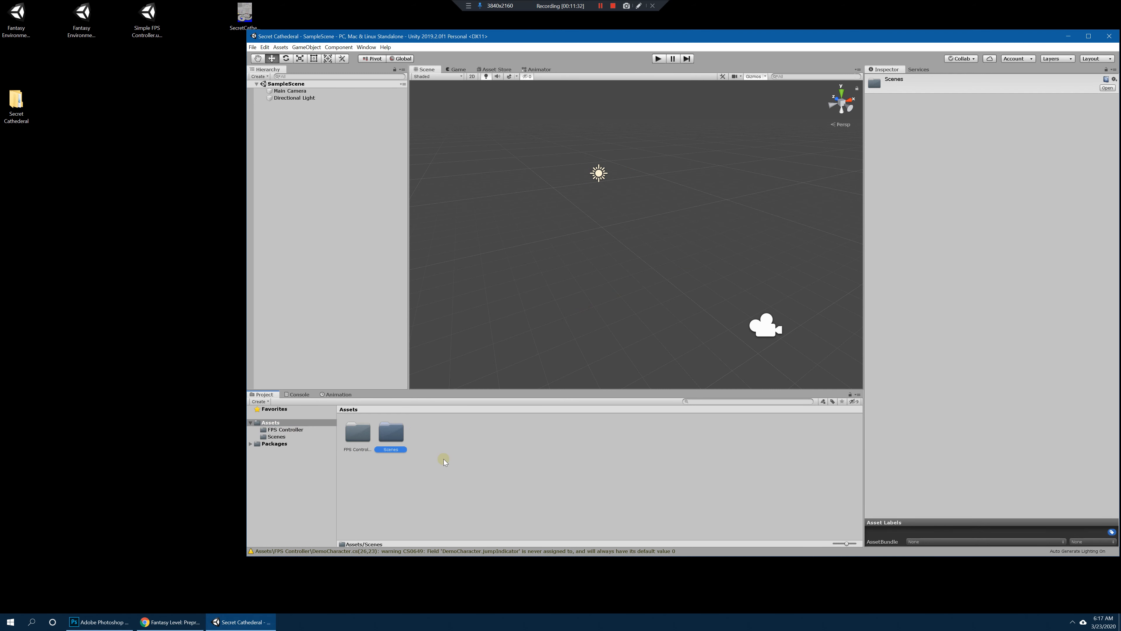
click(442, 458)
click(359, 436)
click(390, 436)
click(358, 435)
click(391, 435)
click(358, 435)
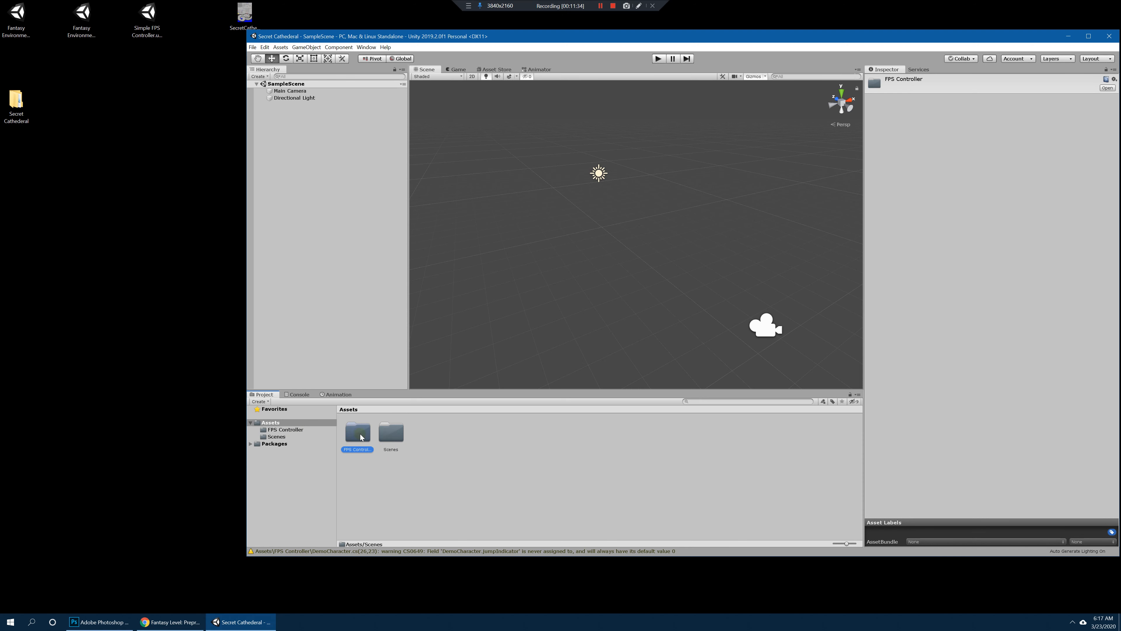
click(391, 435)
click(358, 435)
click(251, 423)
click(251, 422)
Step: Narrow the Hierarchy panel, and reduce the Assets thumbnails to a list to check the FPS Controller and Scenes folders
drag(409, 358, 380, 359)
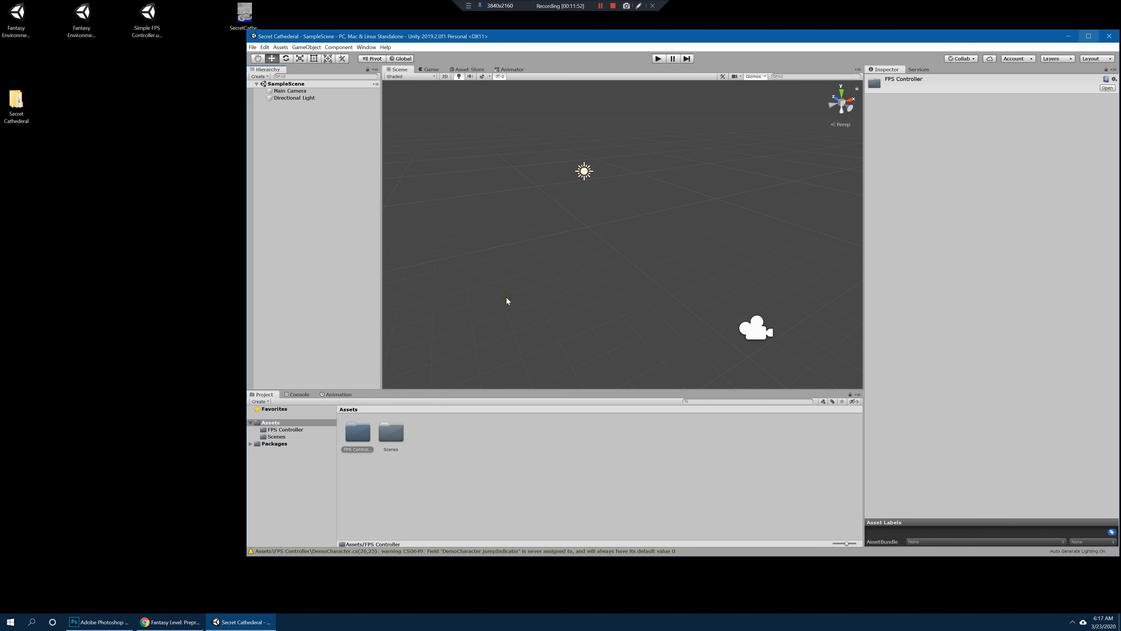
click(397, 437)
click(363, 436)
click(392, 436)
click(363, 437)
mouse_move(846, 546)
mouse_down()
mouse_move(788, 546)
mouse_move(833, 545)
mouse_up()
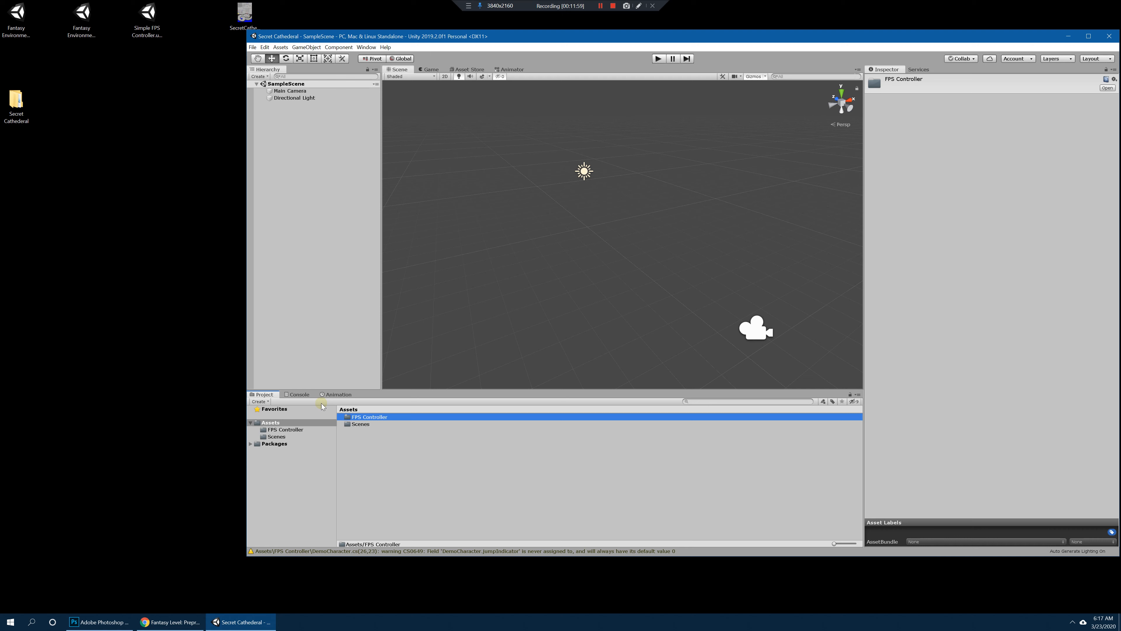
click(361, 425)
click(378, 417)
click(373, 424)
click(375, 417)
click(369, 425)
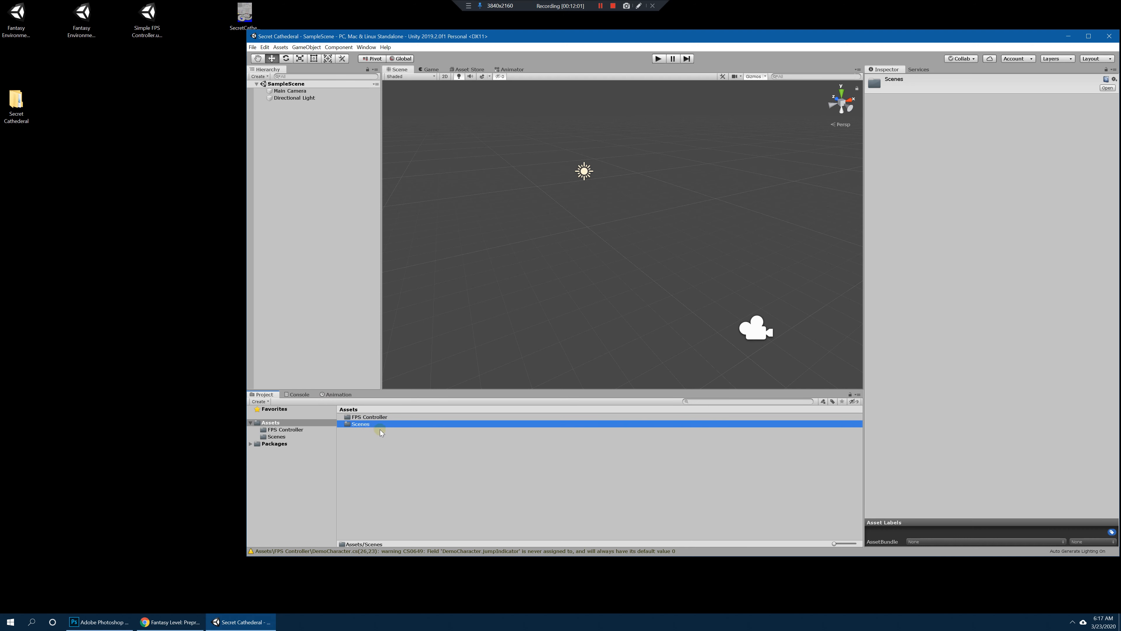
click(331, 466)
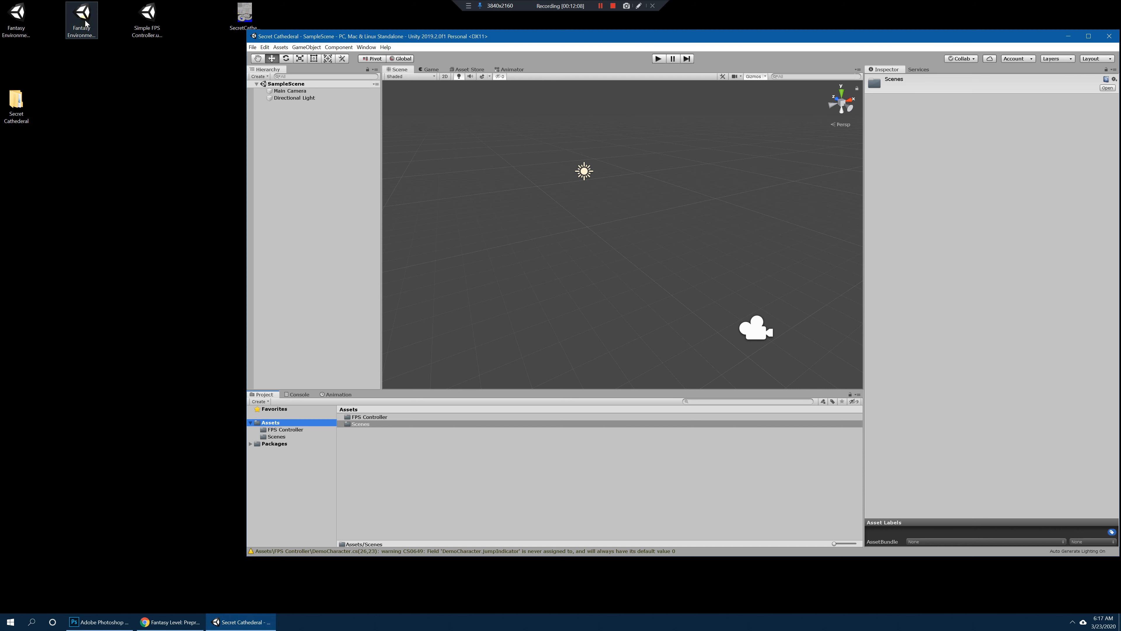
Step: Import all items of the Fantasy Environment - Exterior Complete package from the desktop into the Assets folder
click(23, 22)
click(84, 24)
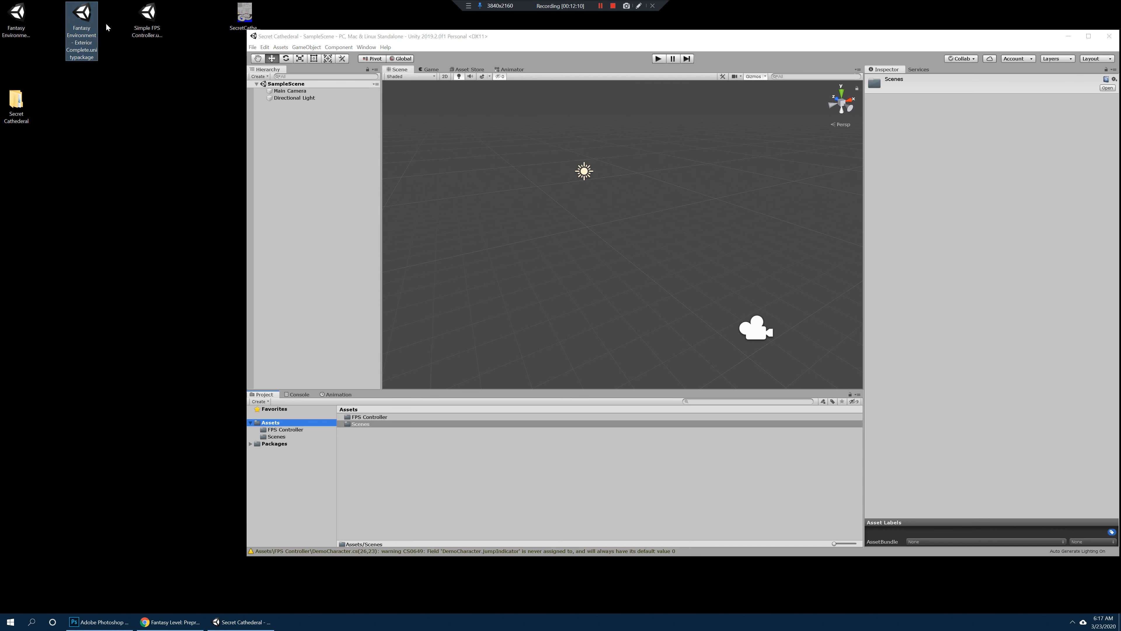
drag(84, 21, 274, 424)
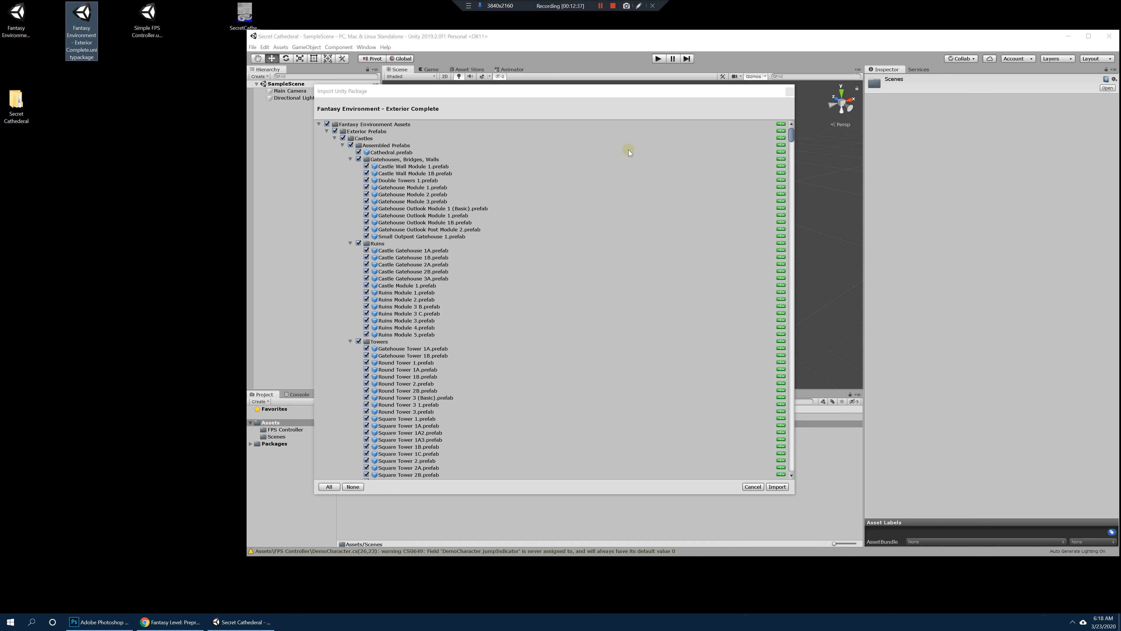
click(790, 195)
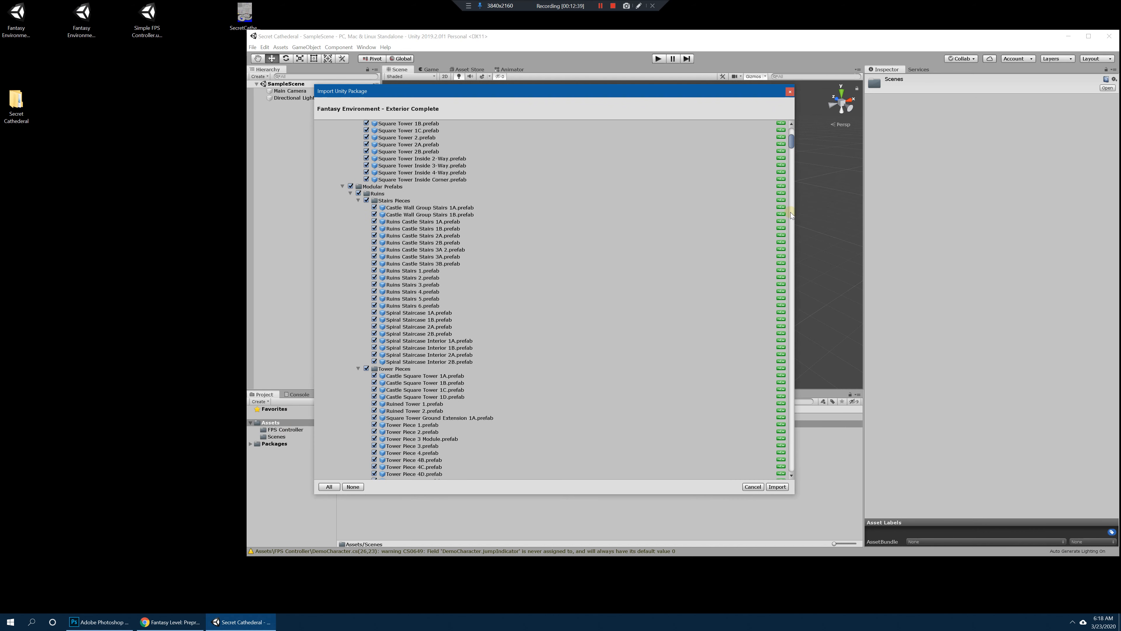
drag(680, 88, 682, 76)
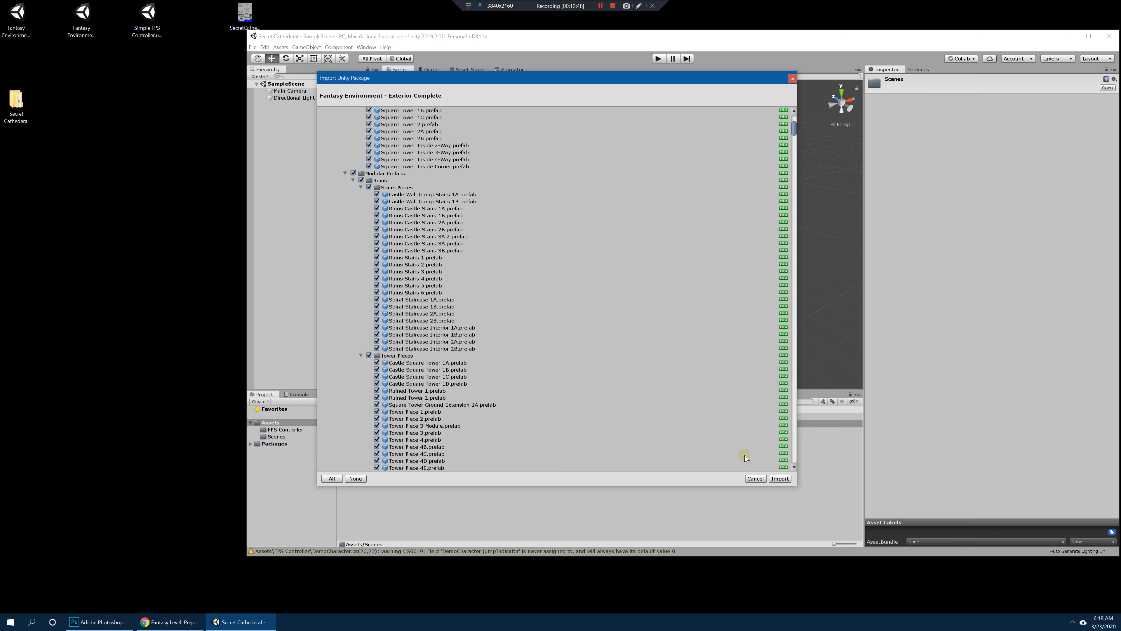
click(785, 479)
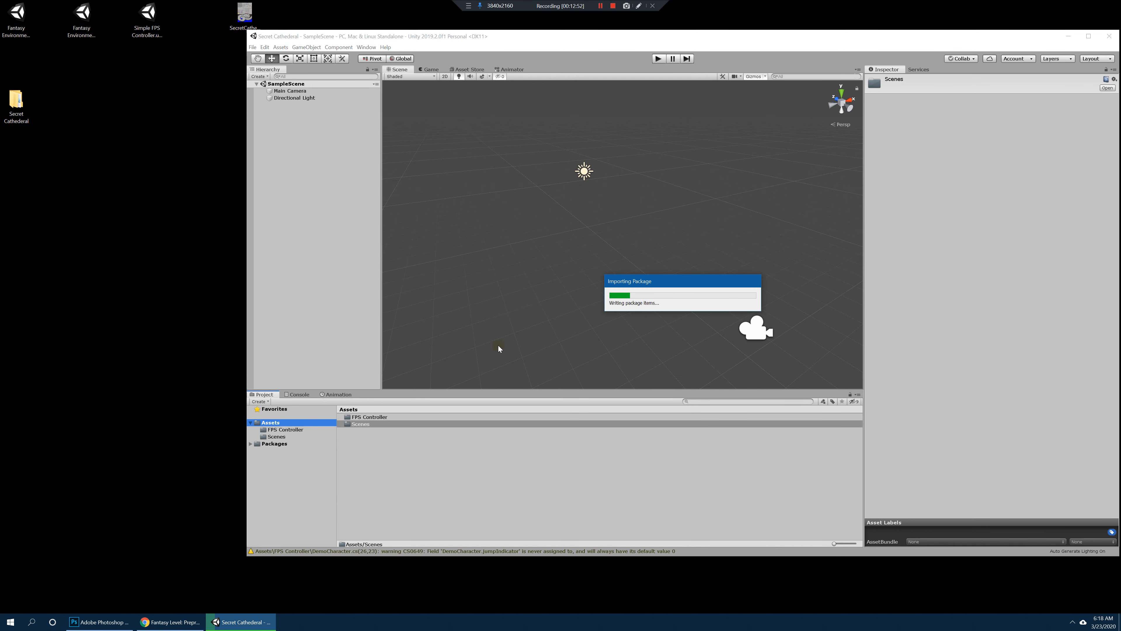
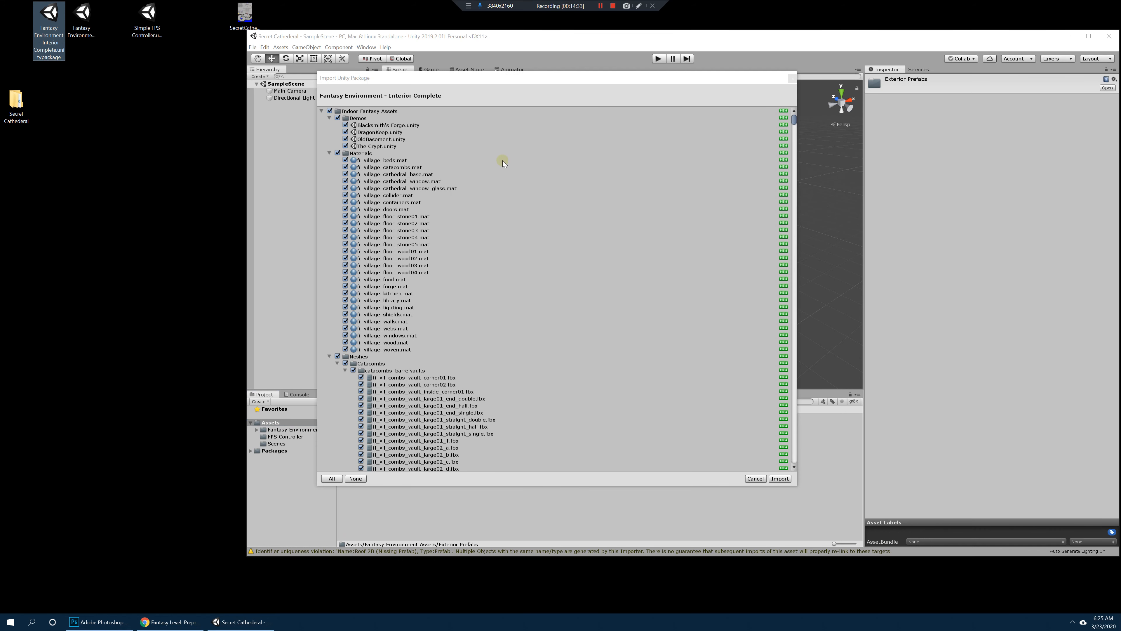
Step: Import all items of the Fantasy Environment - Interior Complete package into the project
drag(464, 78, 476, 73)
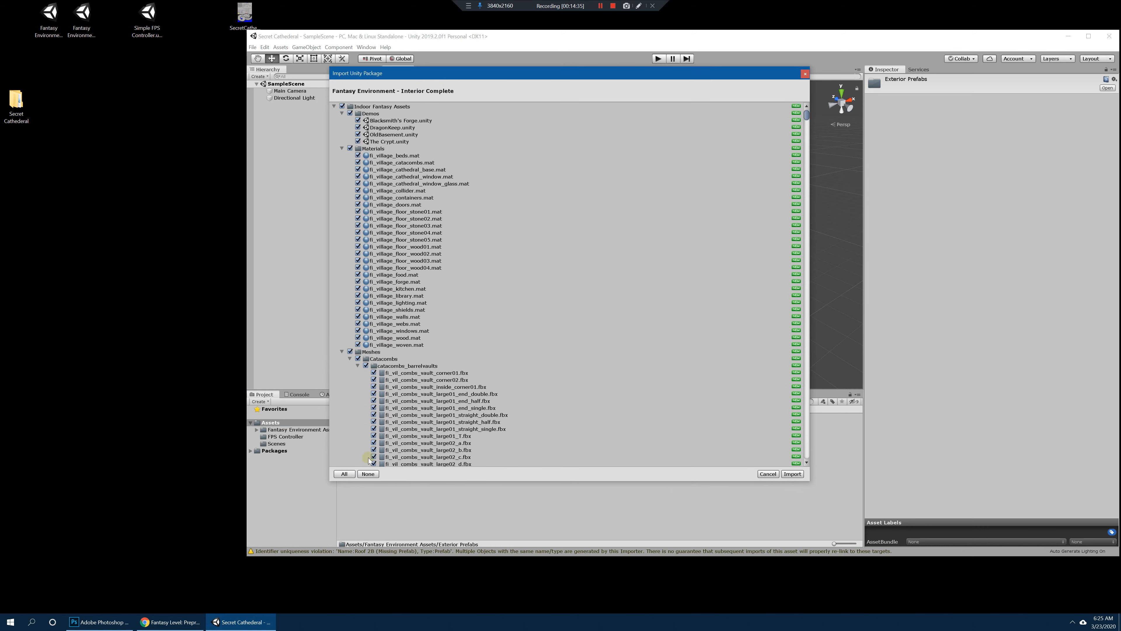
click(793, 474)
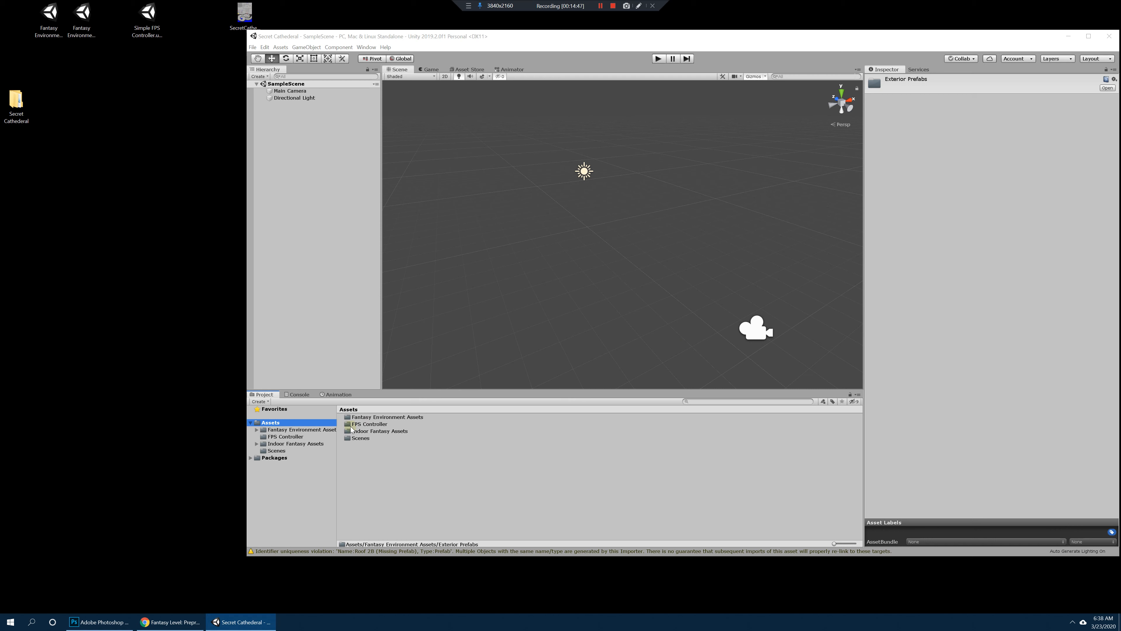
Step: Check the Indoor Fantasy Assets and Fantasy Environment Assets folders in Assets, and maximize the Unity window
click(393, 431)
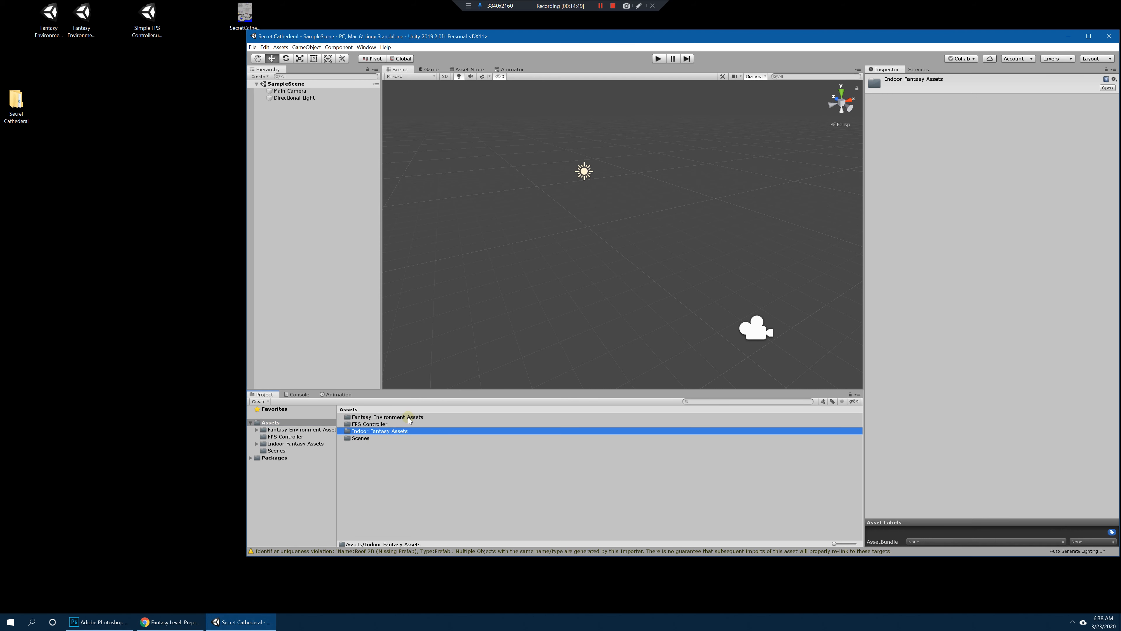
click(415, 417)
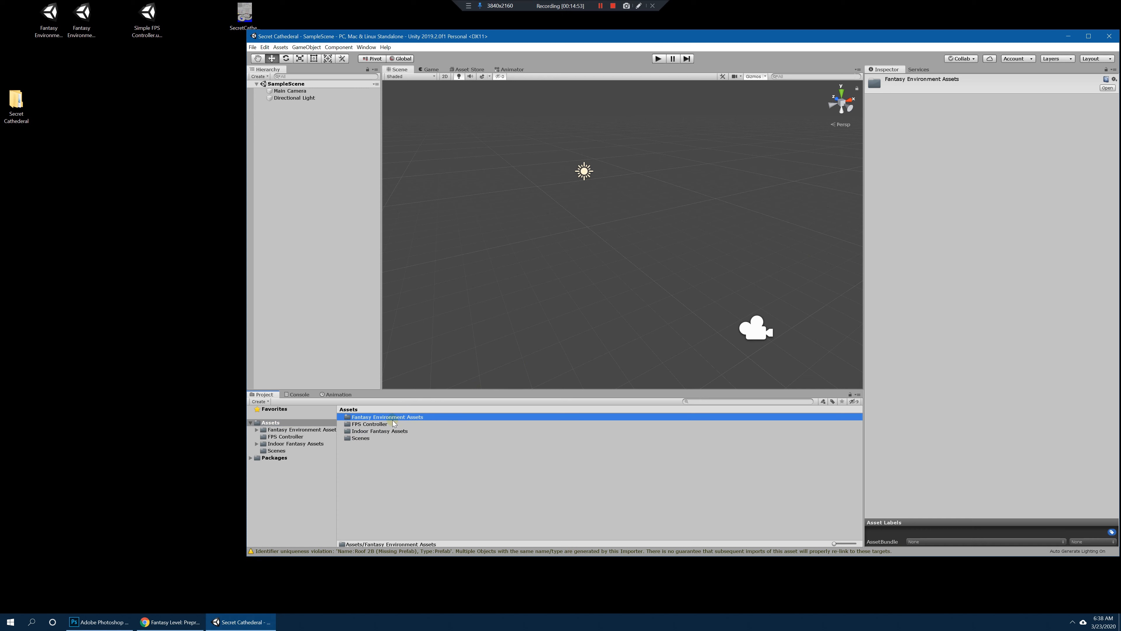
click(386, 432)
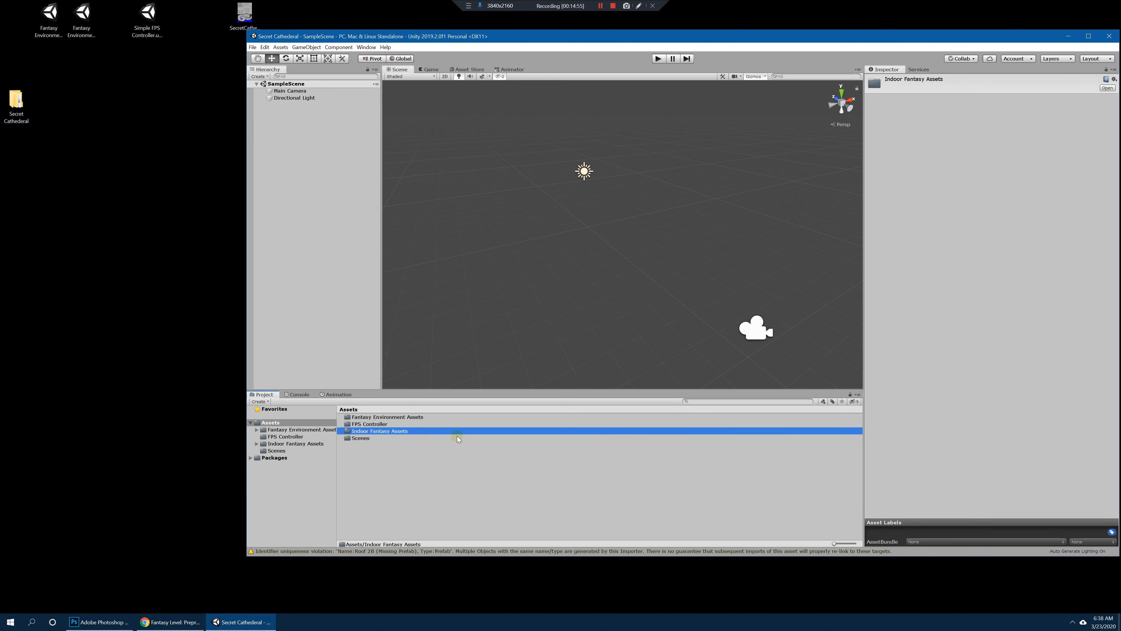
click(1088, 36)
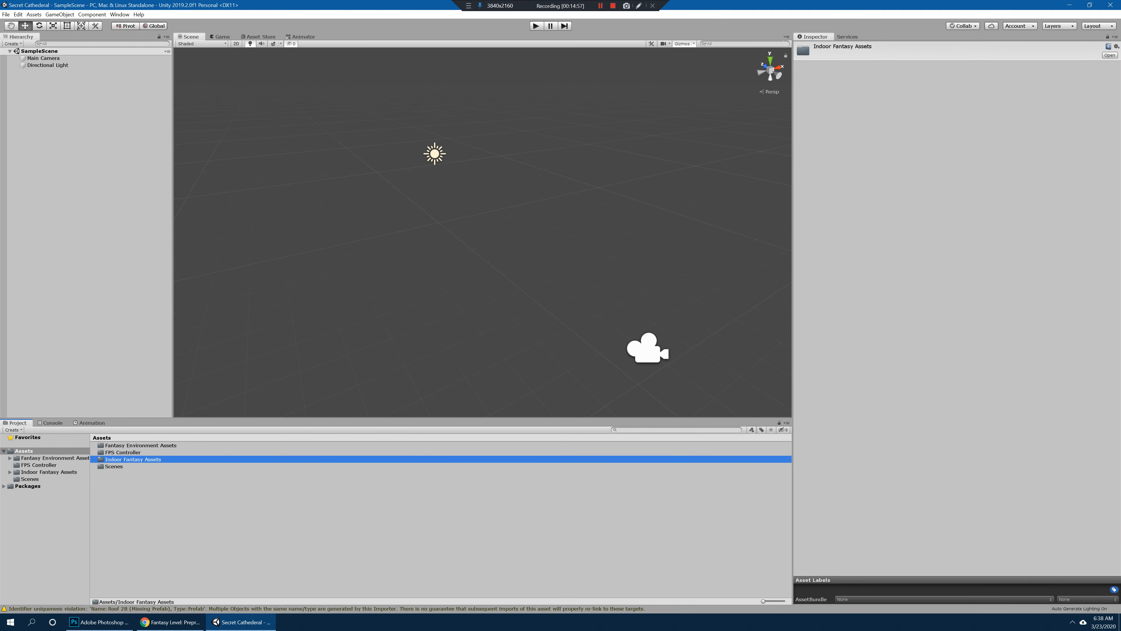
Step: Switch to the Fantasy Level: Preproduction outline in Chrome, maximize its window and look over the task list
click(170, 622)
double_click(862, 45)
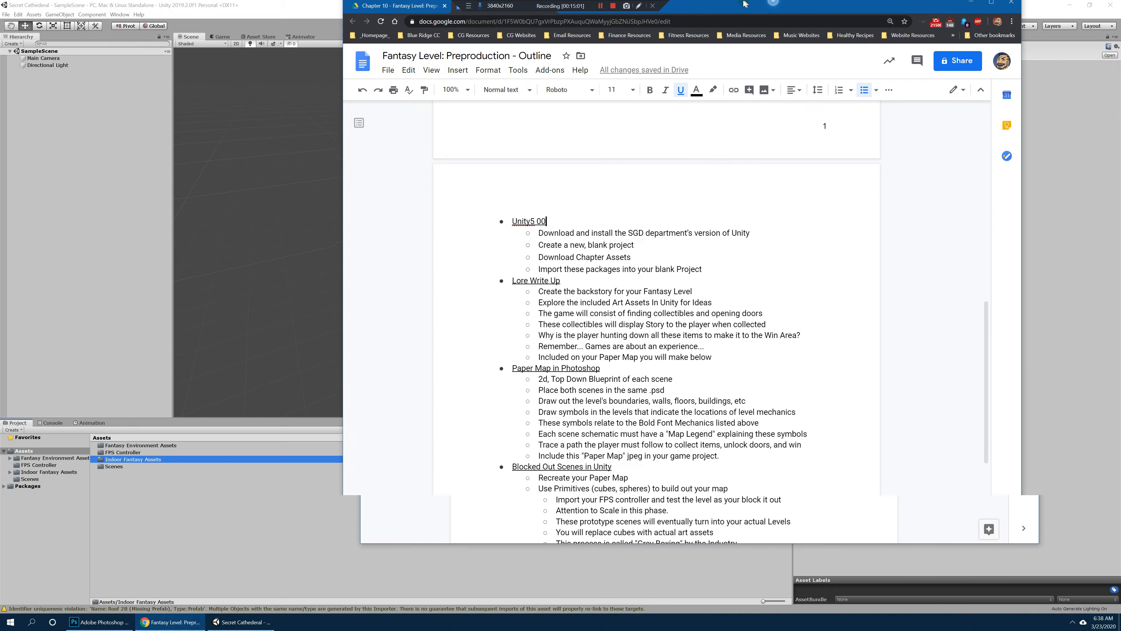
scroll(552, 265, down, 3)
scroll(536, 293, up, 4)
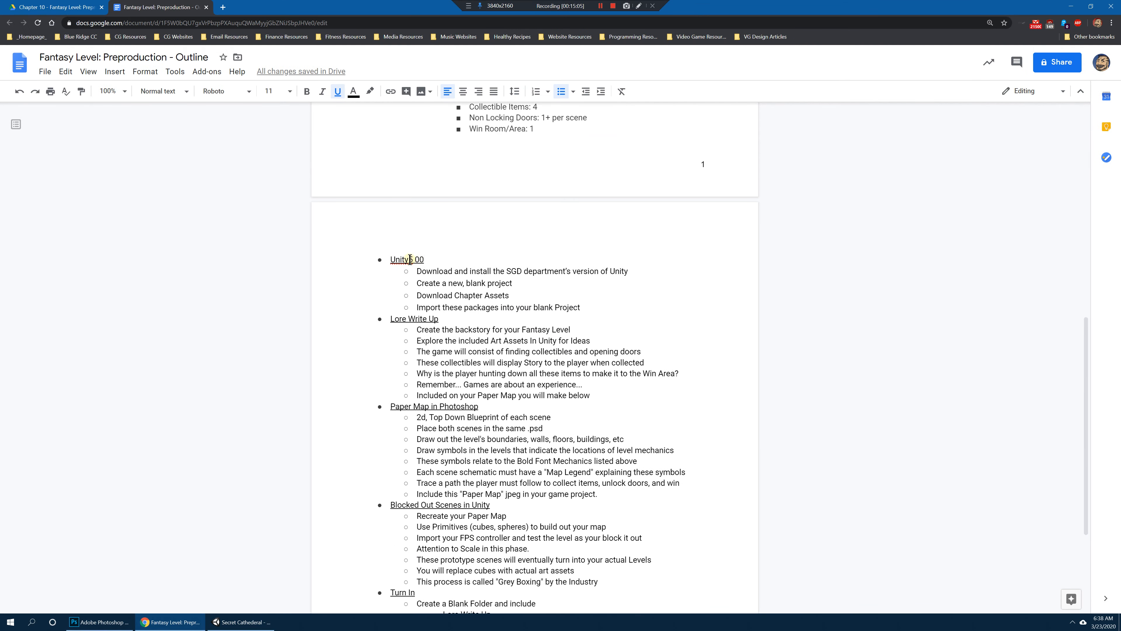
Step: Add a space to make the first heading read "Unity 5 00", and append "15 10" to the Lore Write Up heading
click(408, 259)
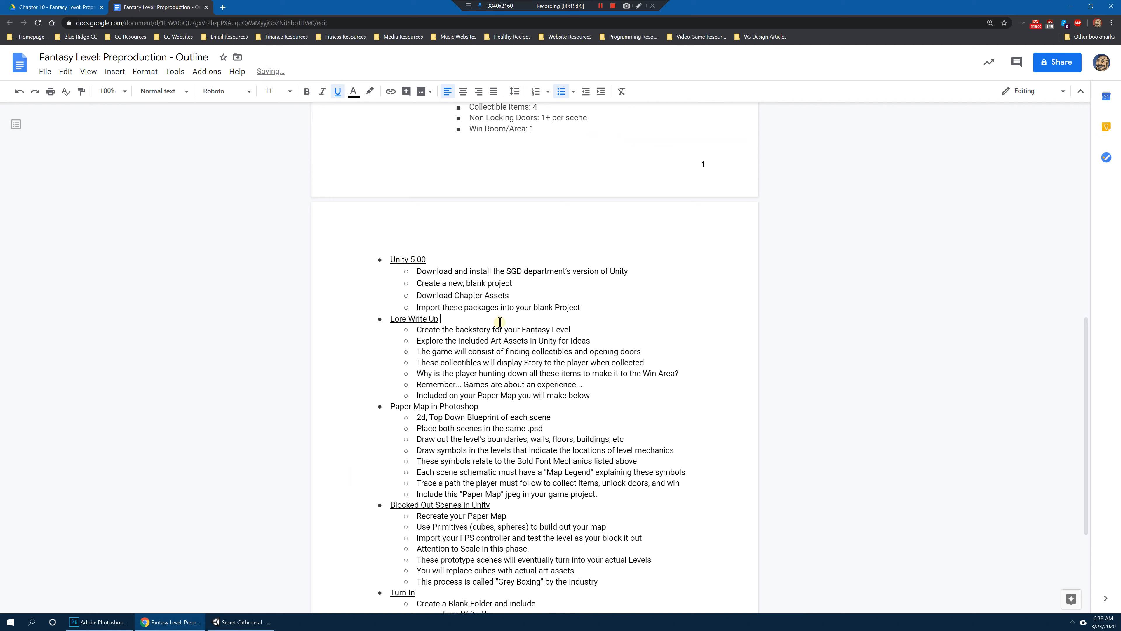
text(15 10)
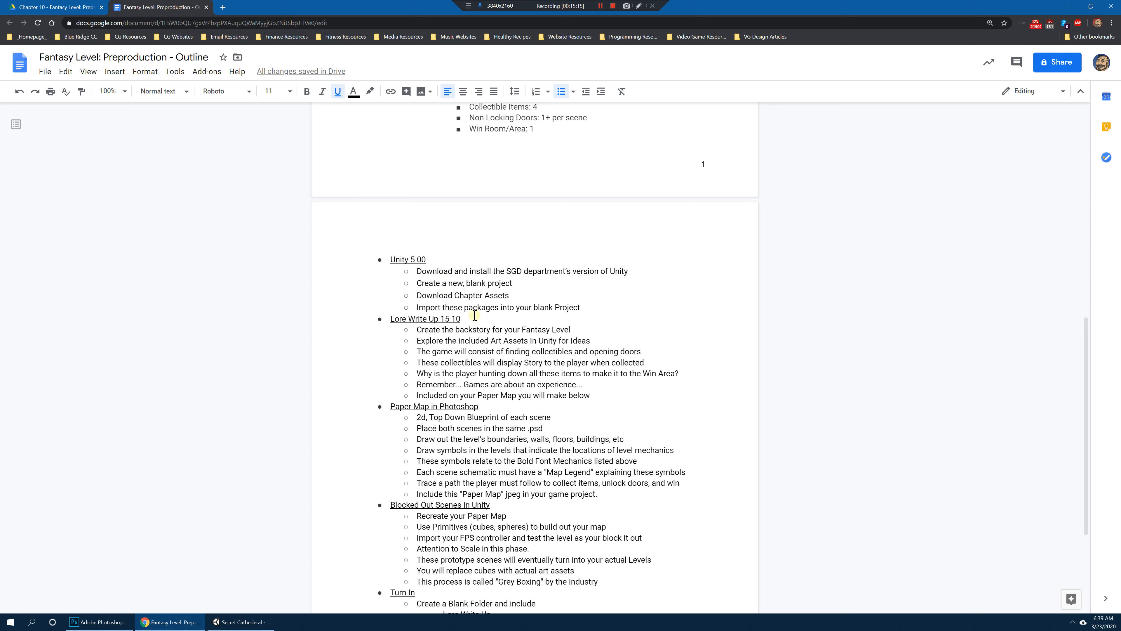
drag(390, 318, 482, 318)
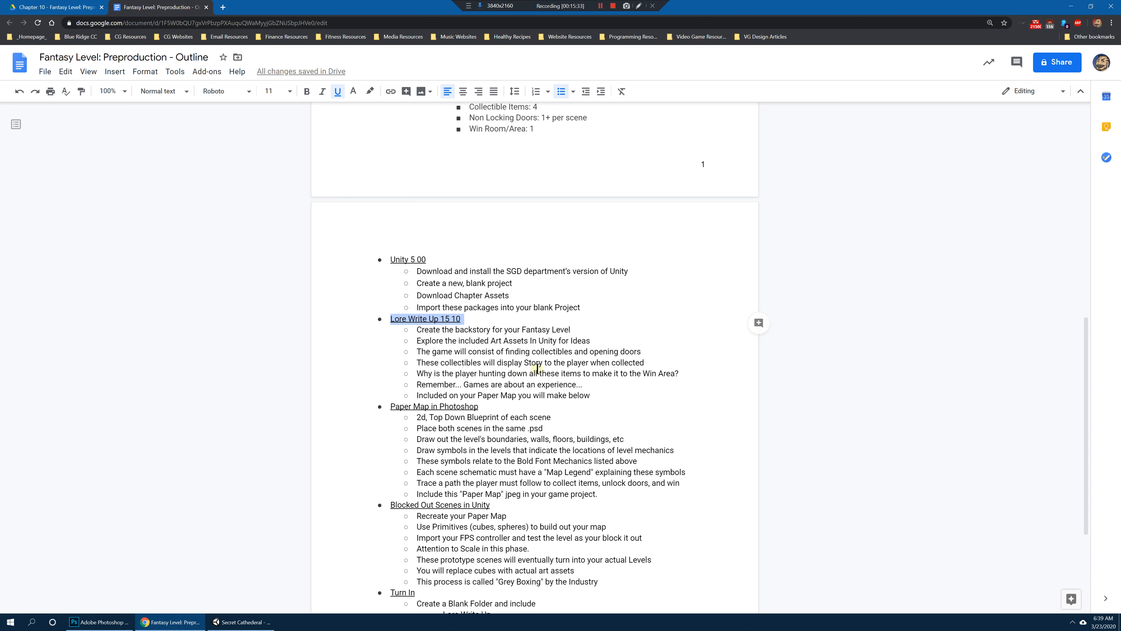
Step: Switch back to Unity and open the Exterior Prefabs folder inside Fantasy Environment Assets
click(242, 622)
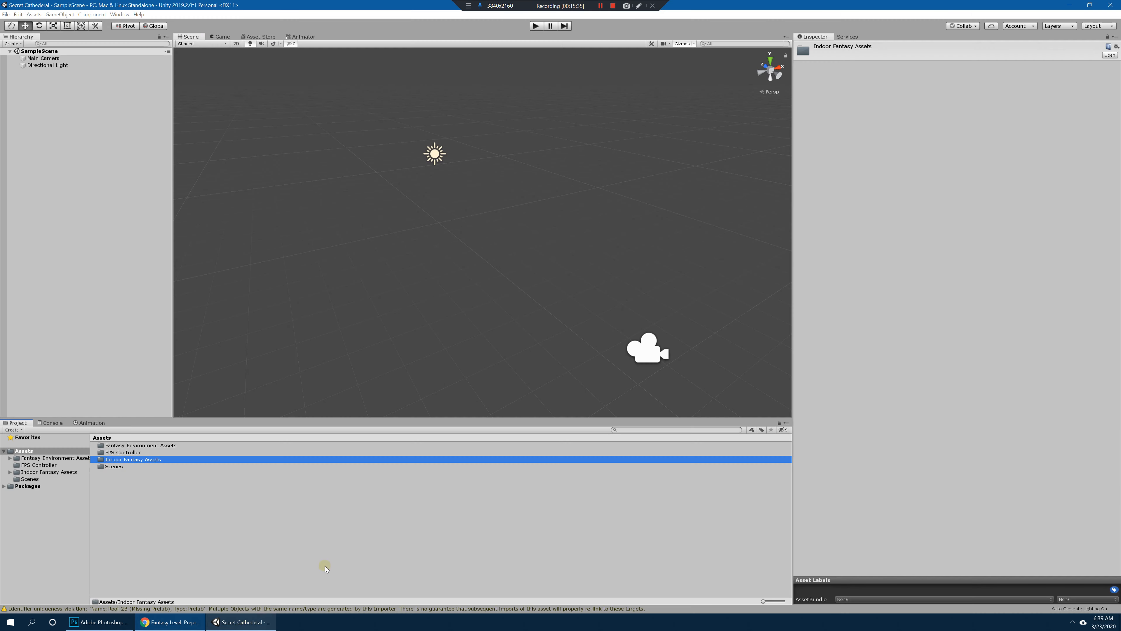
click(144, 446)
click(144, 446)
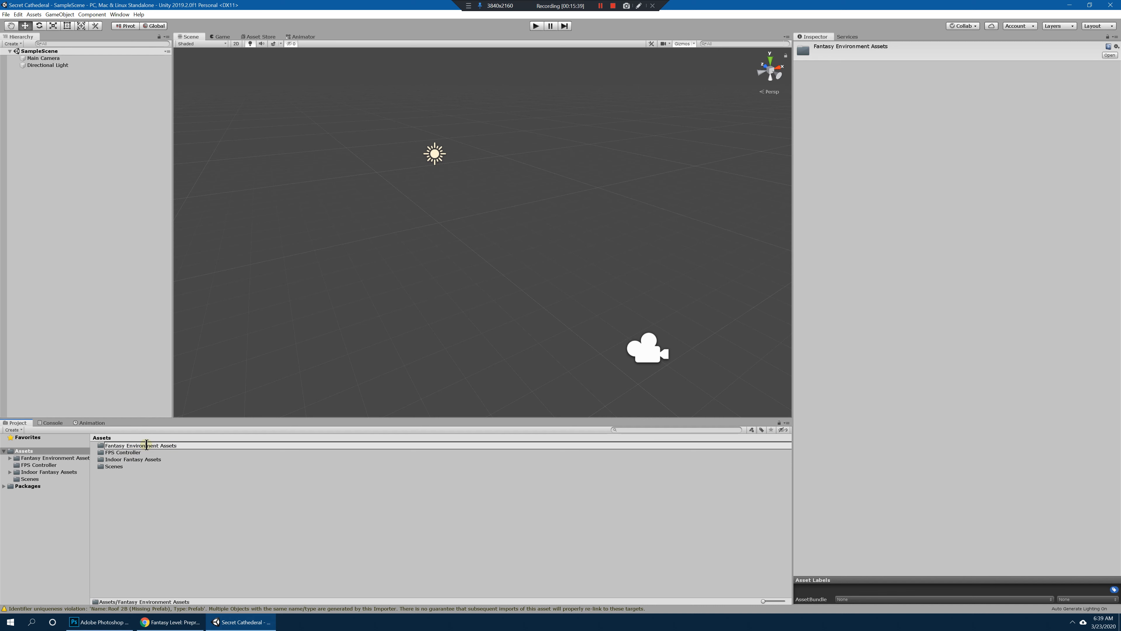
click(179, 450)
double_click(103, 446)
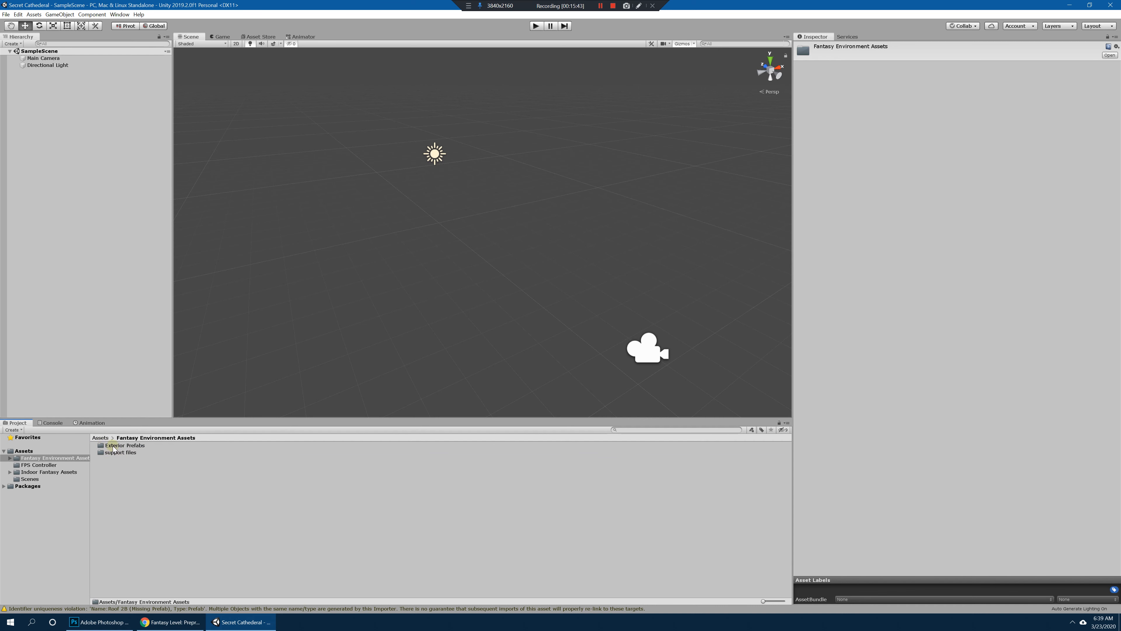
double_click(117, 446)
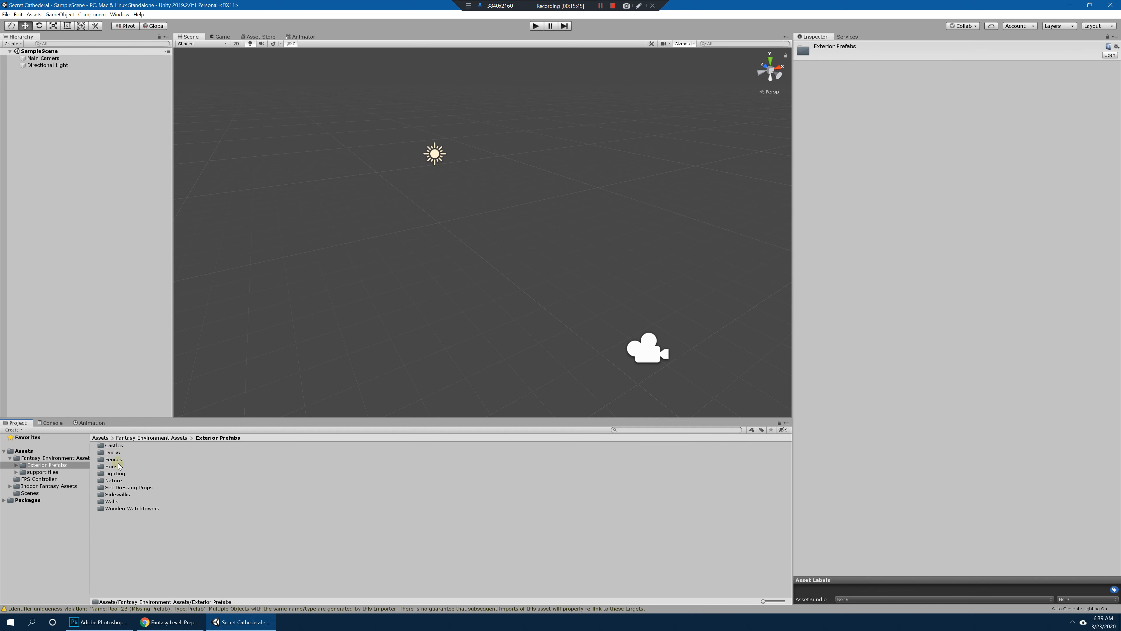
Step: Look over the category folders in Exterior Prefabs, including Houses, Fences, Nature and Wooden Watchtowers, and open Castles
click(119, 466)
click(115, 446)
click(115, 460)
click(117, 480)
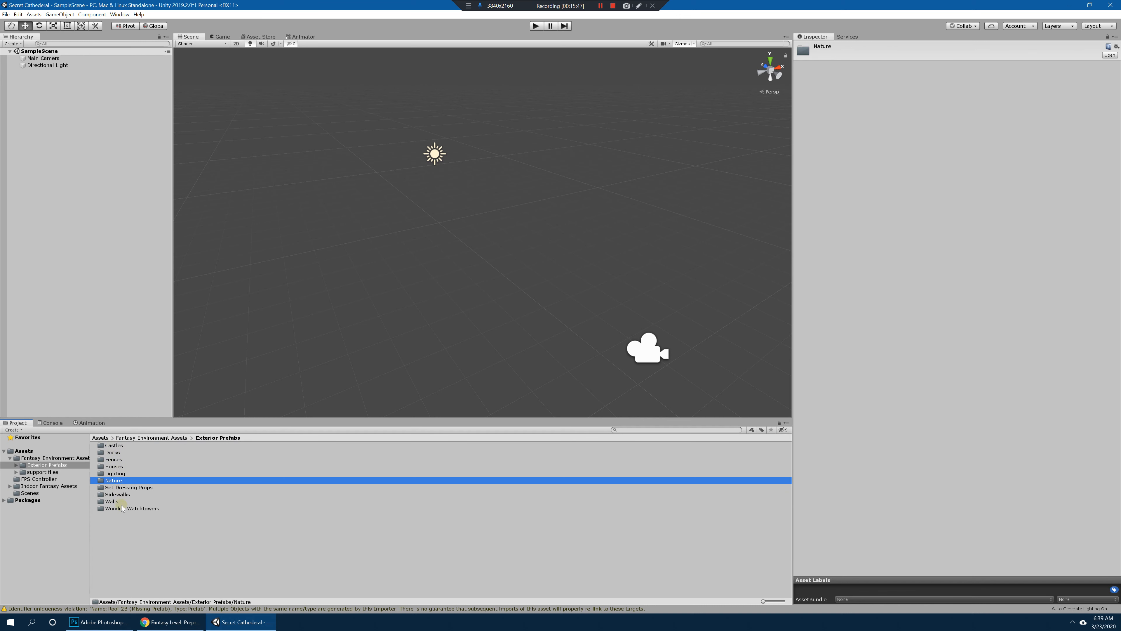
click(120, 509)
click(120, 481)
click(116, 446)
double_click(117, 445)
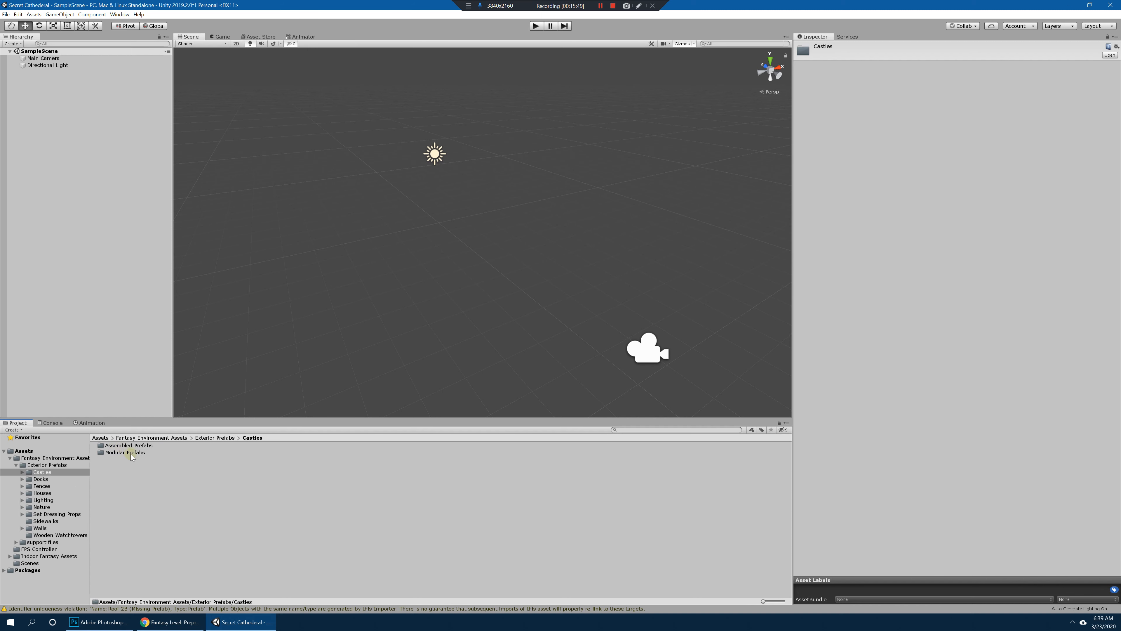
Step: Open the Assembled Prefabs folder of Castles and preview the Cathedral prefab
click(133, 452)
click(135, 446)
double_click(133, 446)
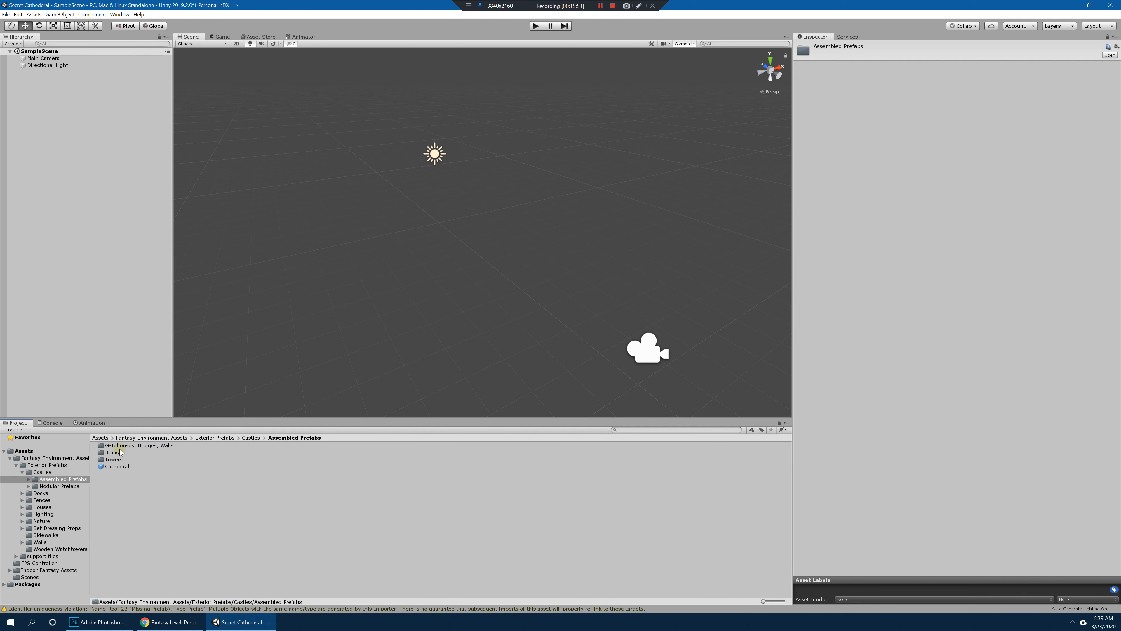
click(117, 466)
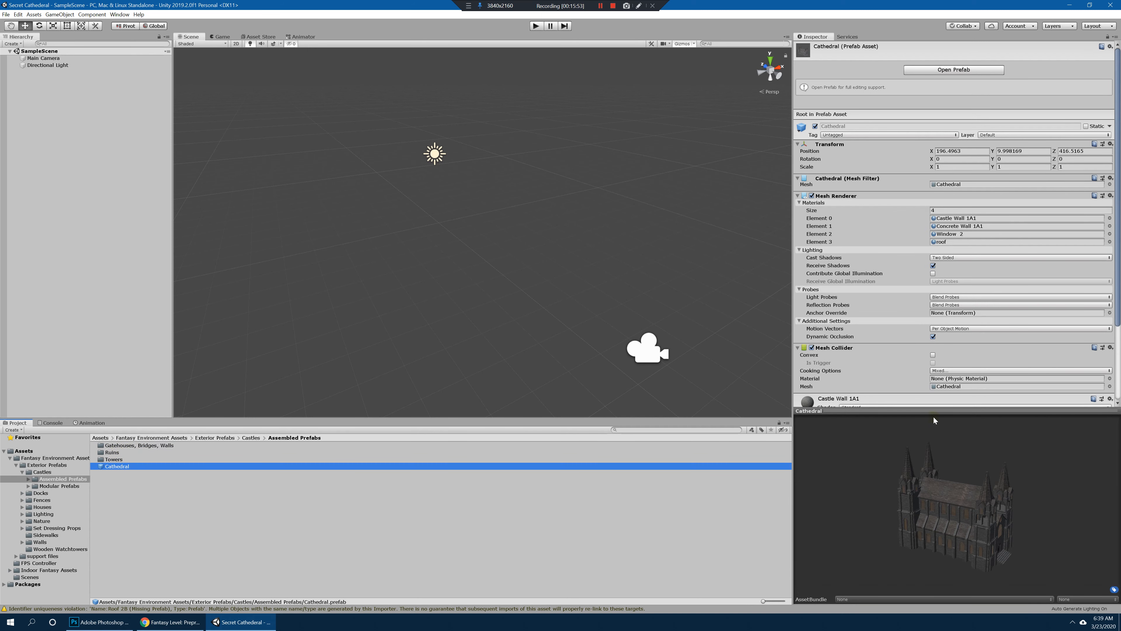
click(100, 475)
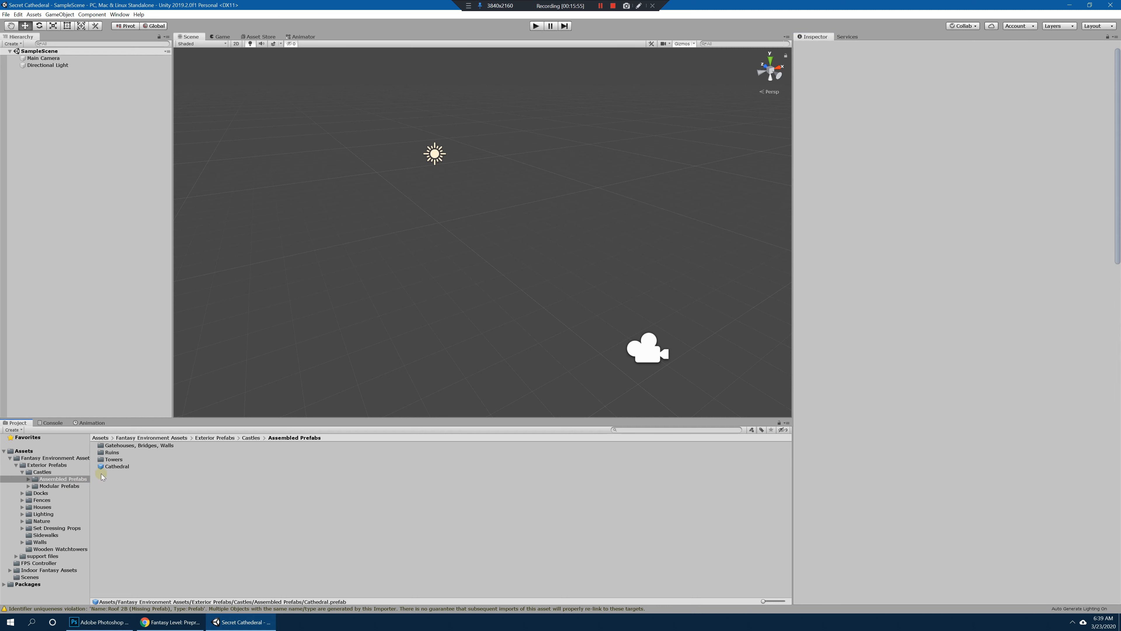
Step: Magnify the screen to 300% with Magnifier, select the Cathedral prefab and return to 100%
key(super)
key(super)
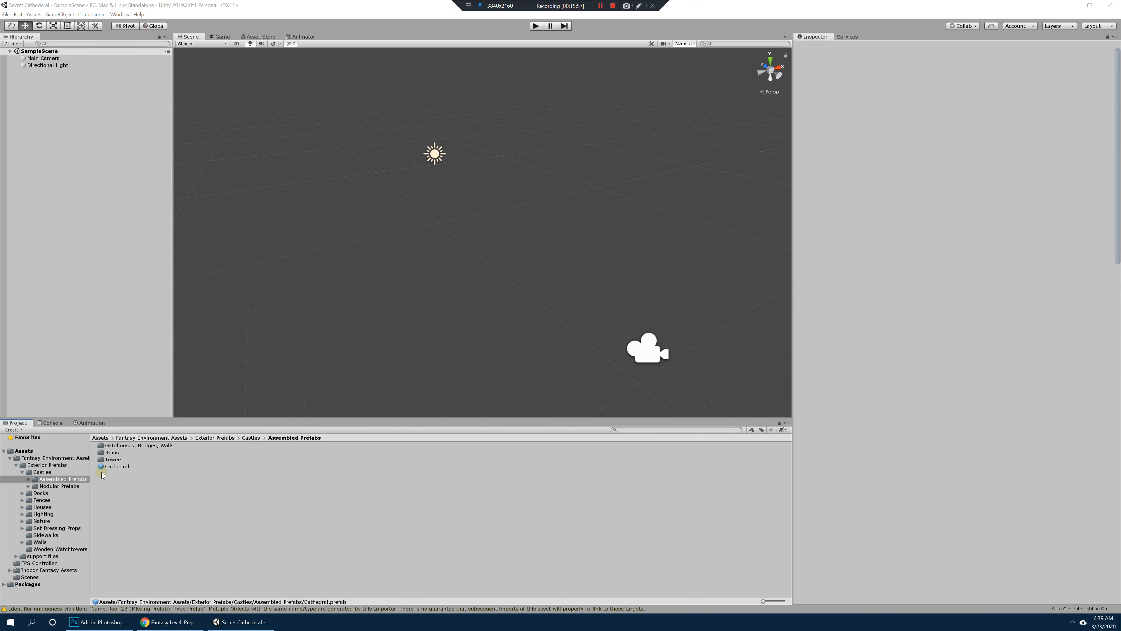
key(super+plus)
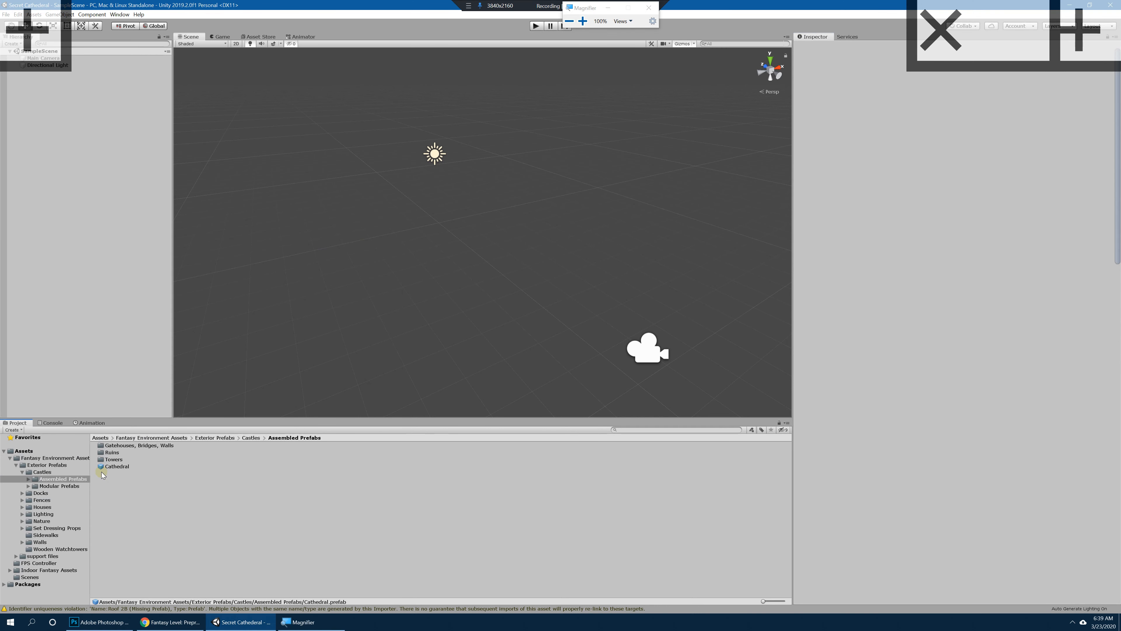
key(super+plus)
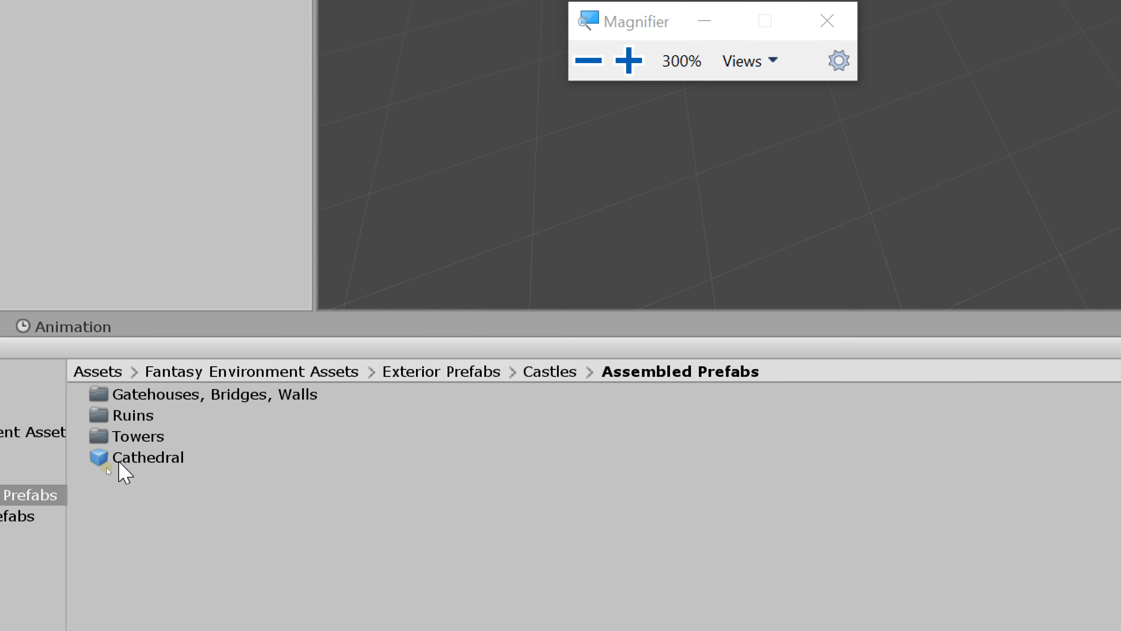
click(153, 458)
key(super+minus)
key(super+minus)
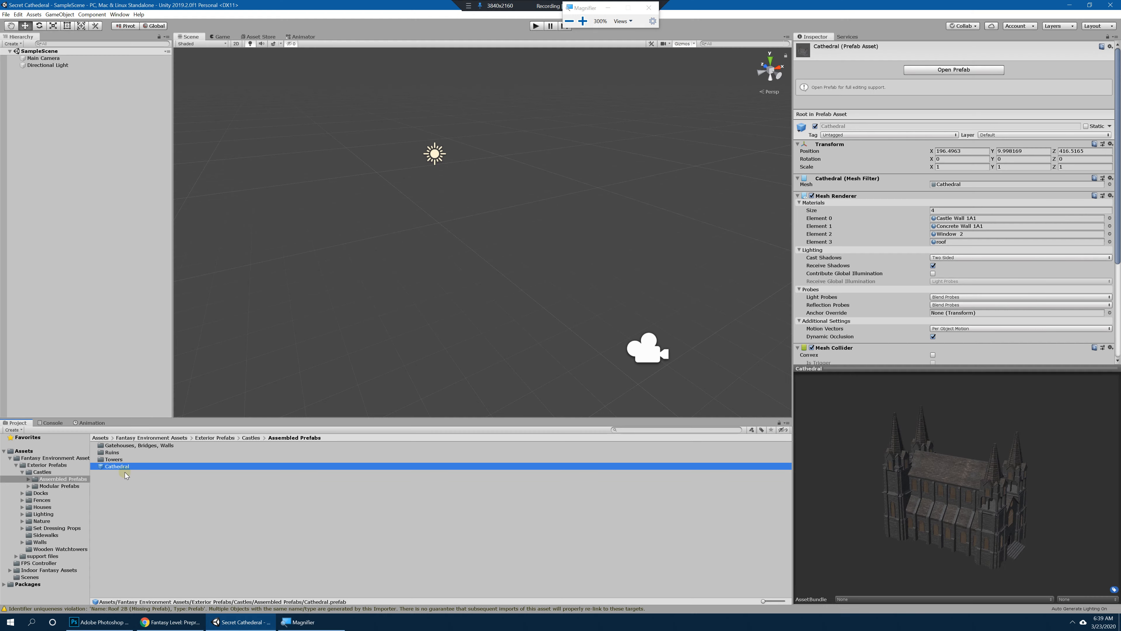
Step: Enlarge the prefab preview area and rotate the Cathedral model to view it from several sides
drag(975, 505, 959, 449)
drag(954, 369, 969, 279)
drag(969, 490, 707, 429)
Step: Open the Ruins folder and preview the Castle Gatehouse 2A and Ruins Module 3 B prefabs
click(111, 452)
double_click(111, 452)
click(131, 459)
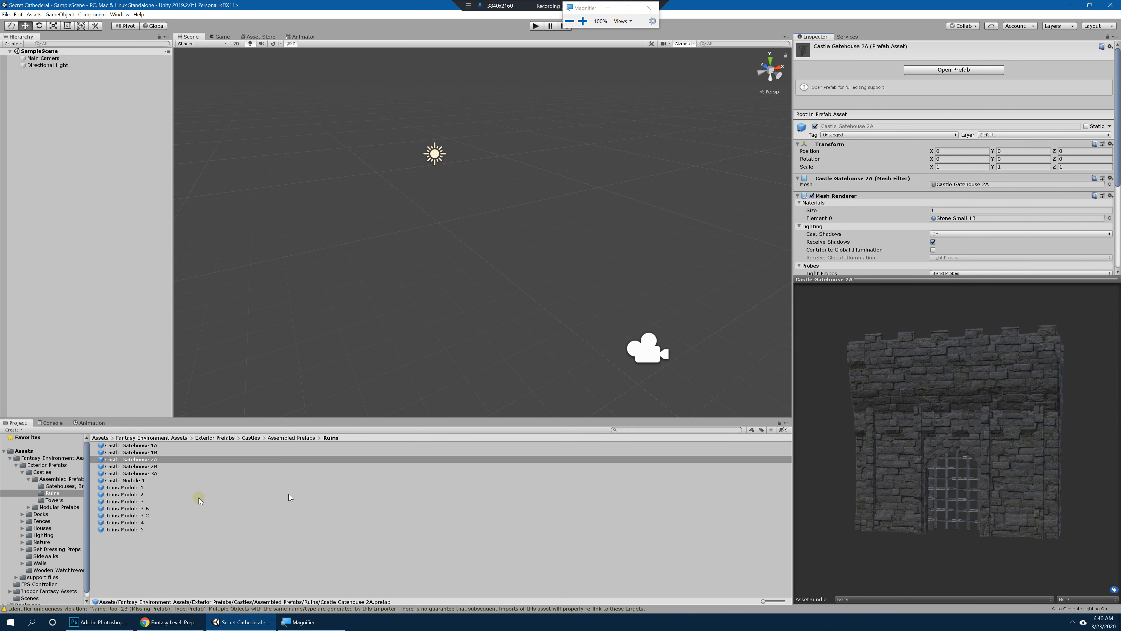
click(120, 510)
mouse_move(933, 504)
mouse_down()
mouse_move(838, 490)
mouse_move(888, 494)
mouse_move(926, 534)
mouse_move(952, 513)
mouse_up()
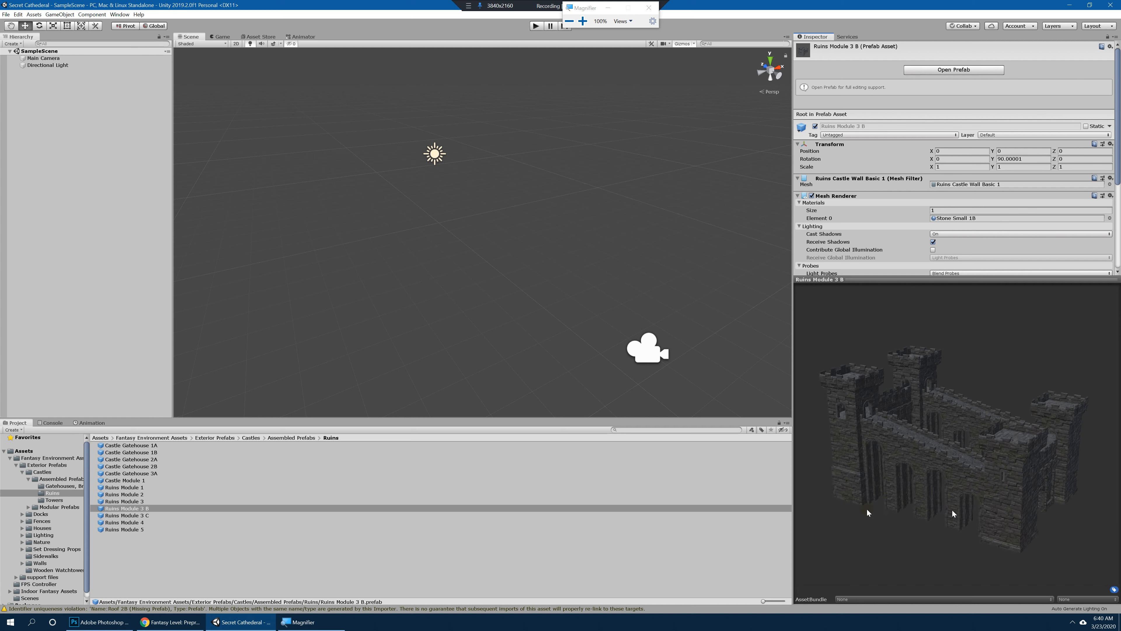
Step: Go back to Fantasy Environment Assets and open the Houses folder inside Exterior Prefabs
click(40, 458)
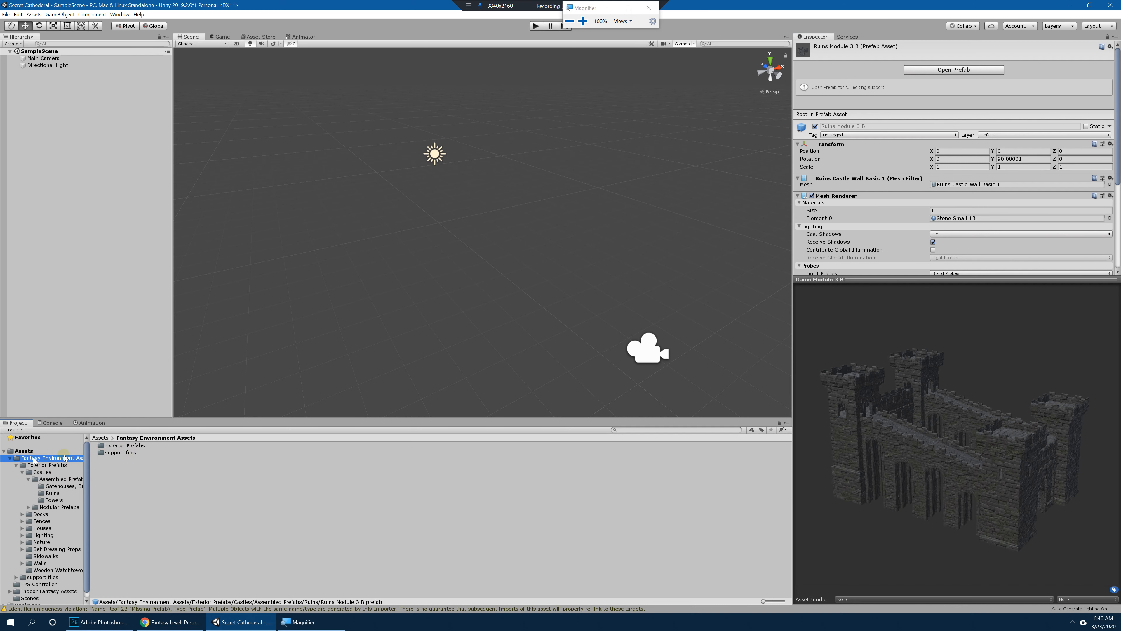
double_click(115, 445)
click(108, 452)
click(107, 460)
double_click(111, 466)
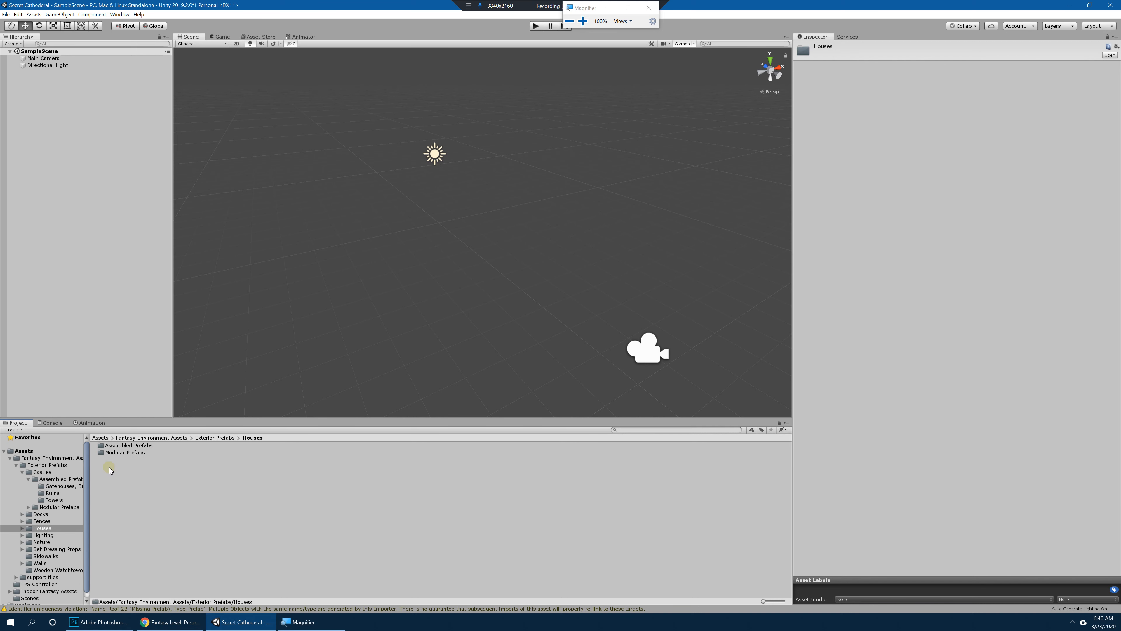
Step: Open the plaster Walls folder under Modular Prefabs, and preview and rotate the Arch Window Wall 2A prefab
double_click(114, 452)
double_click(114, 465)
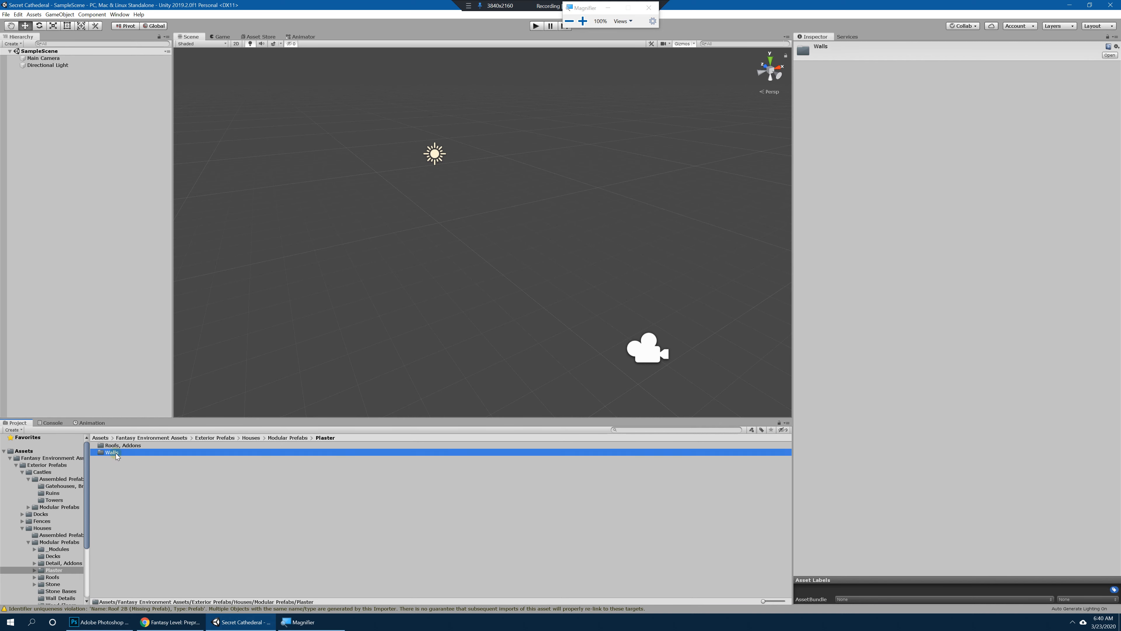
double_click(115, 452)
click(126, 459)
drag(984, 455, 830, 419)
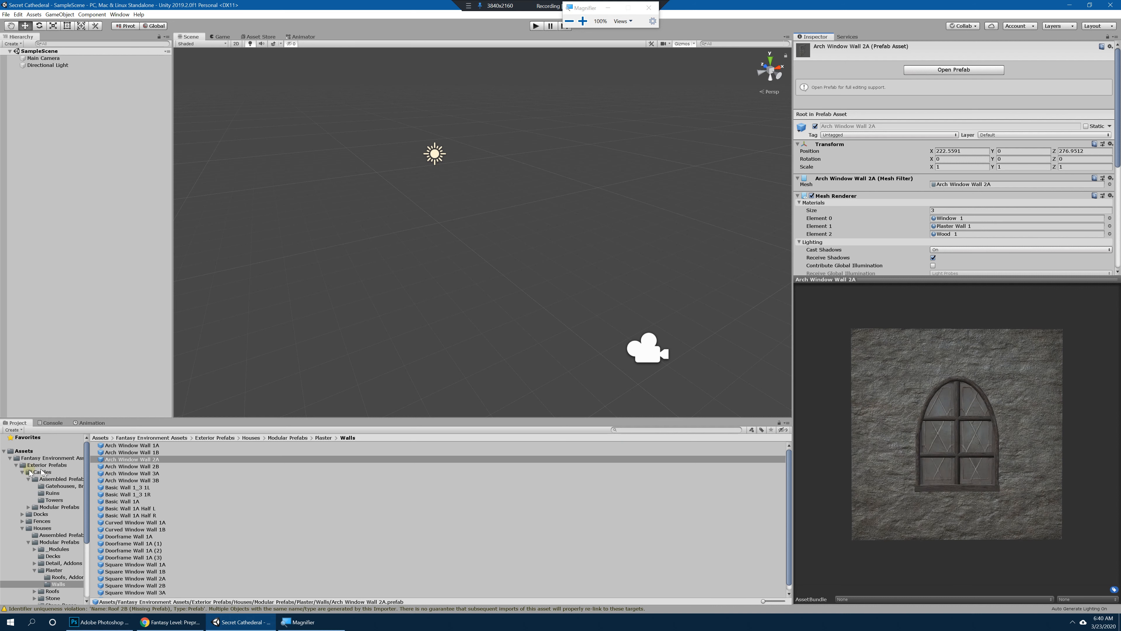
Step: Collapse the Castles folder tree, and look over the FBX, Files, Materials, Scripts and Textures folders in support files
click(29, 479)
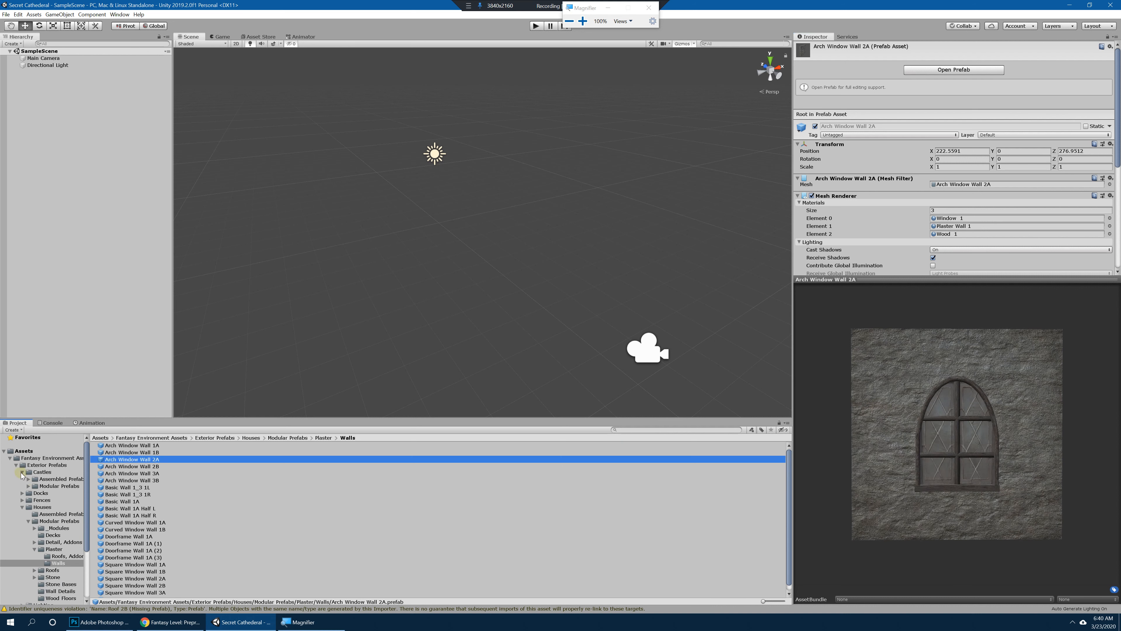
click(22, 472)
click(41, 458)
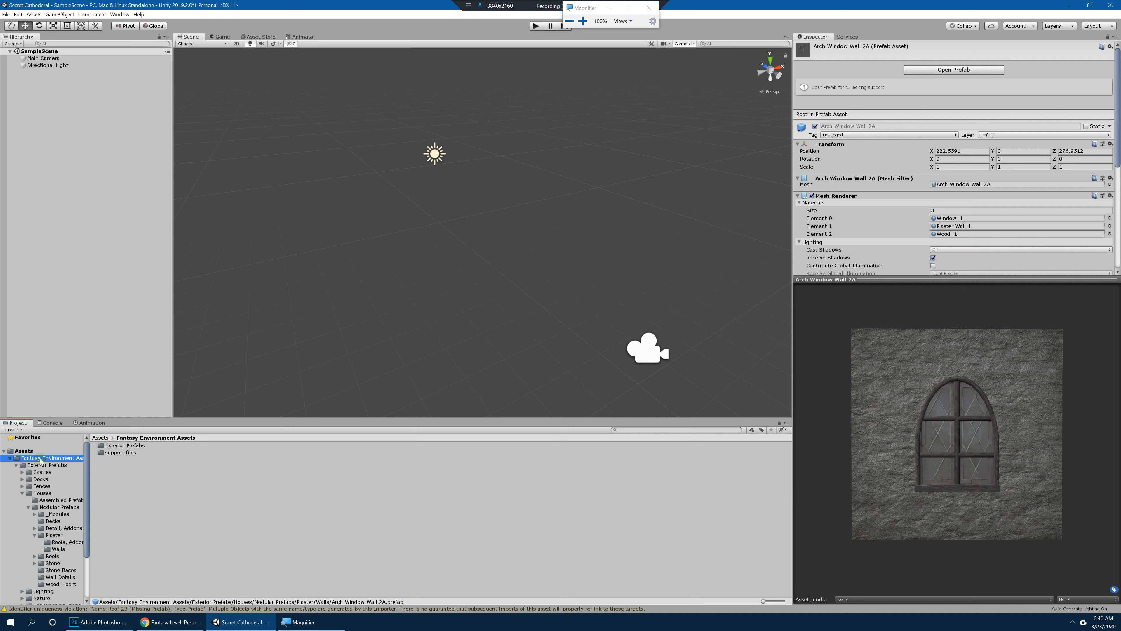
double_click(120, 452)
click(119, 452)
click(118, 459)
click(120, 473)
click(120, 467)
click(120, 459)
click(116, 446)
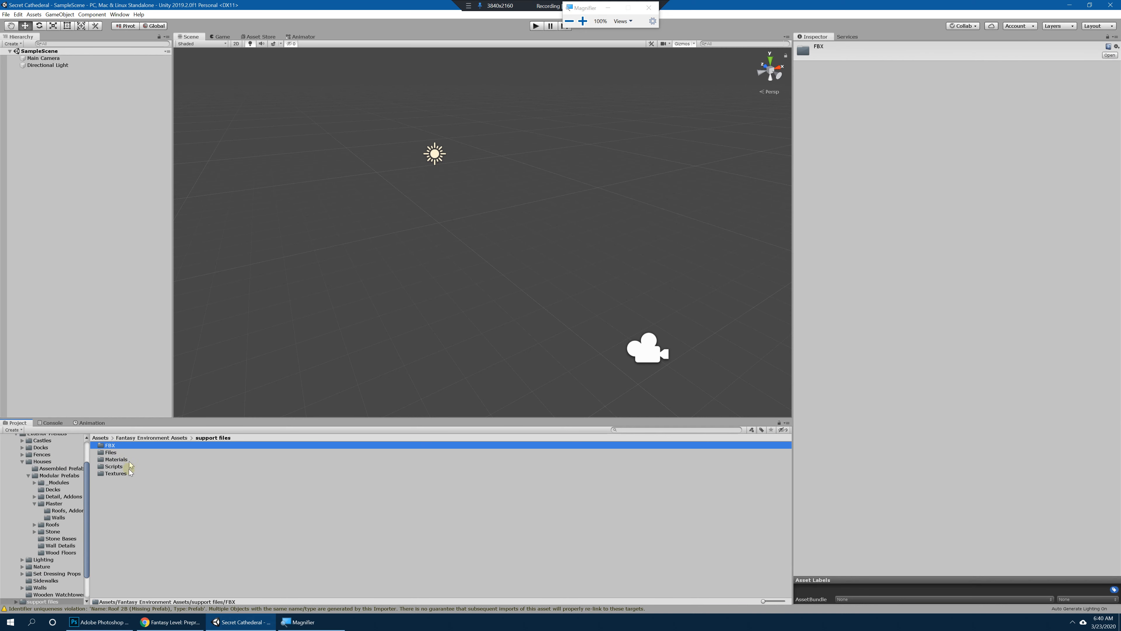
click(120, 474)
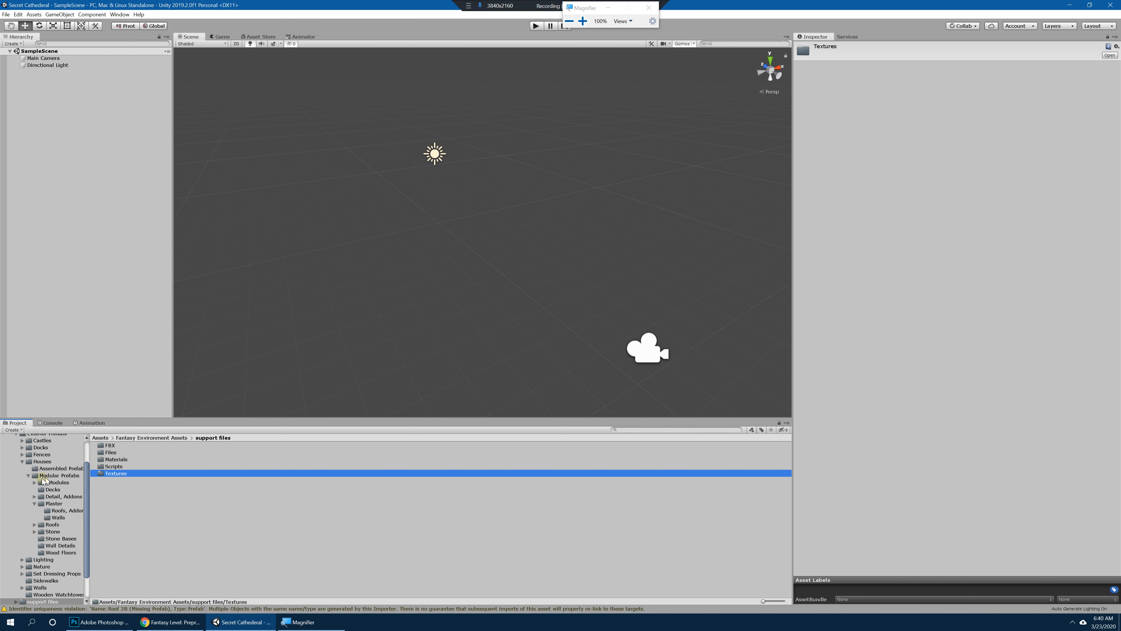
Step: Go back up through the Houses and Exterior Prefabs folders to the Fantasy Environment Assets folder
click(52, 469)
click(43, 461)
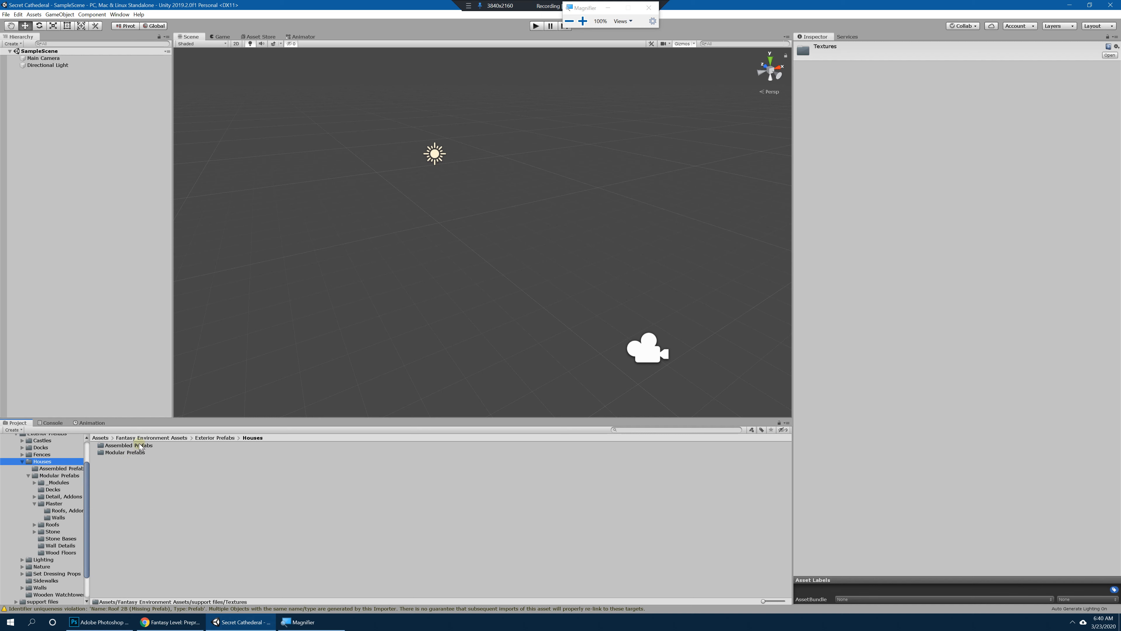
scroll(73, 468, up, 2)
click(44, 465)
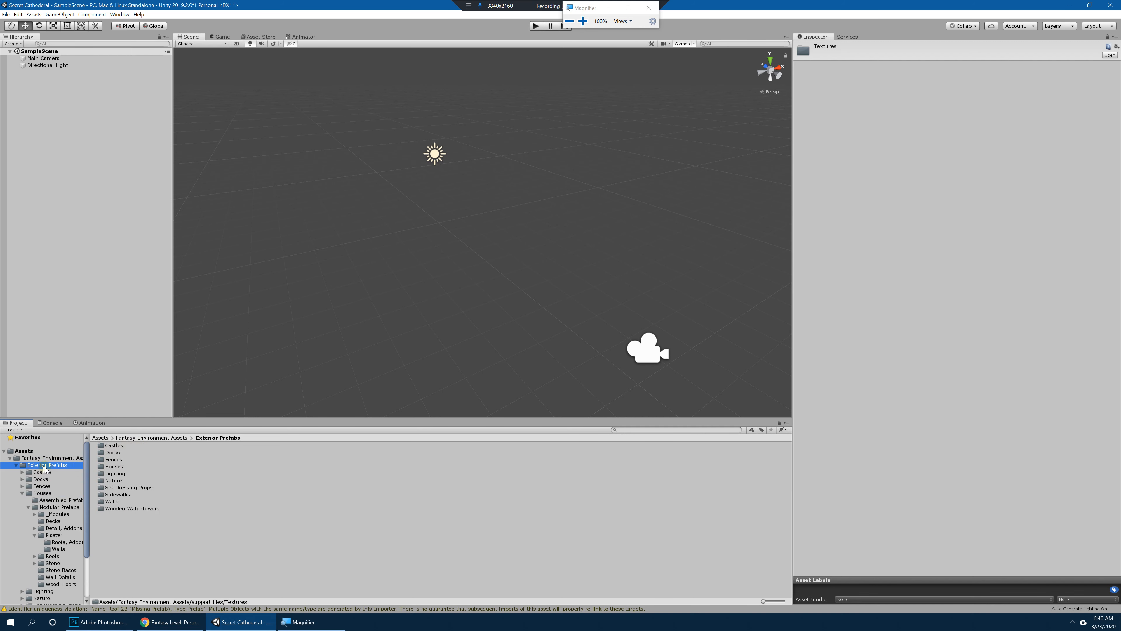
click(36, 459)
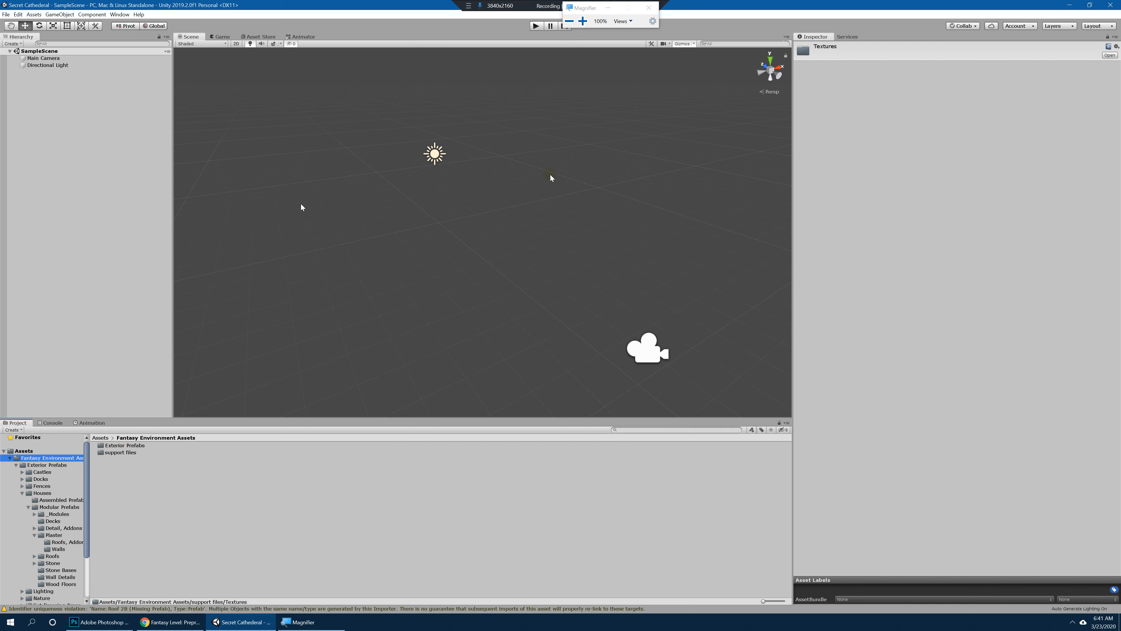
Step: Switch to the Fantasy Level: Preproduction outline in Chrome, and highlight the Lore Write Up lines on exploring art assets and finding collectibles
click(171, 621)
click(466, 341)
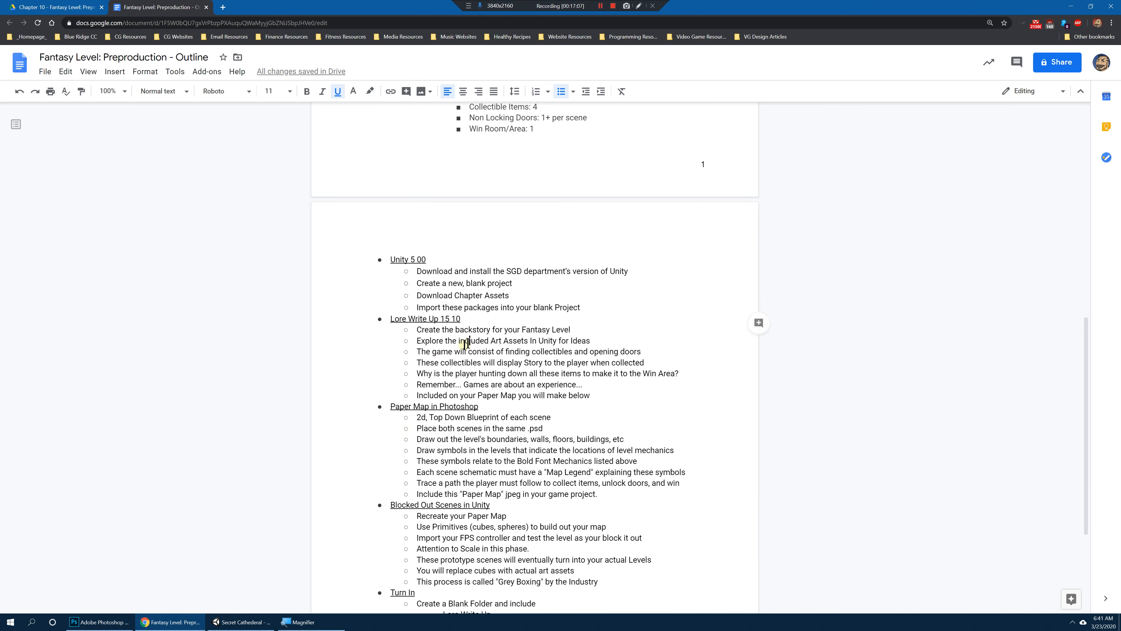
drag(414, 341, 627, 340)
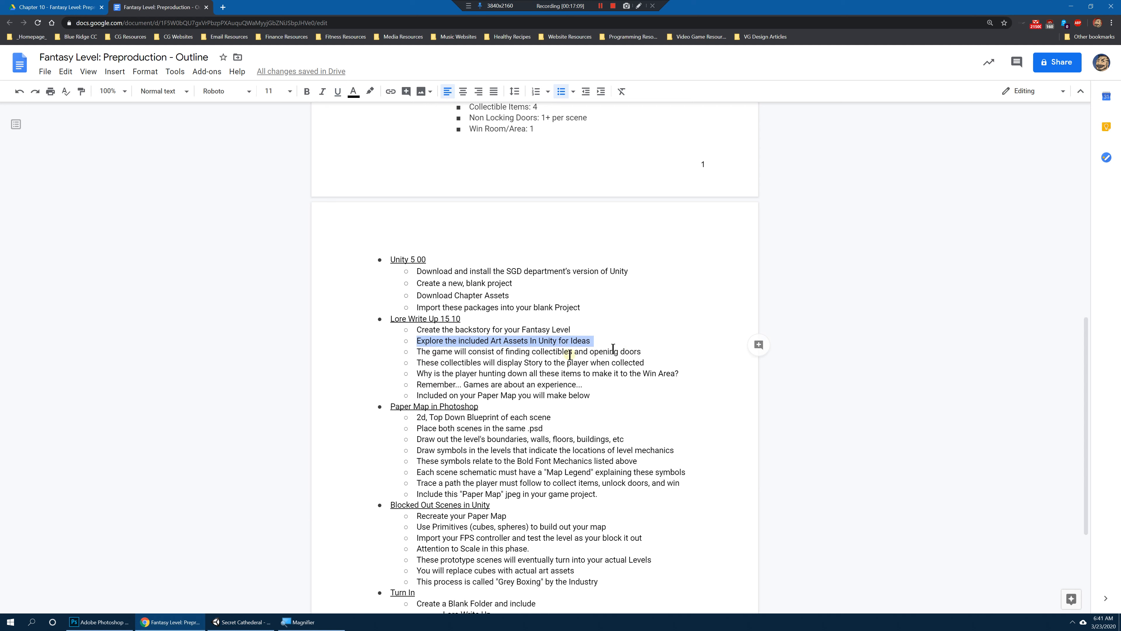
click(450, 356)
drag(436, 352, 616, 371)
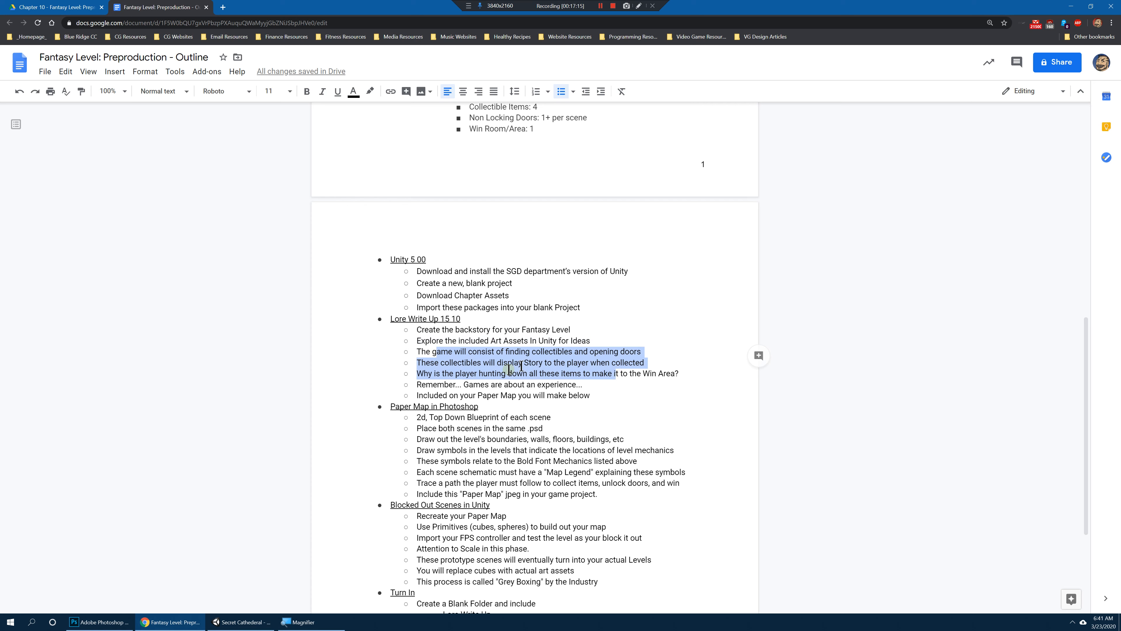
Step: Highlight the lines on collectibles displaying story, finishing with the question why the player is hunting down all these items
click(512, 362)
drag(501, 363, 619, 386)
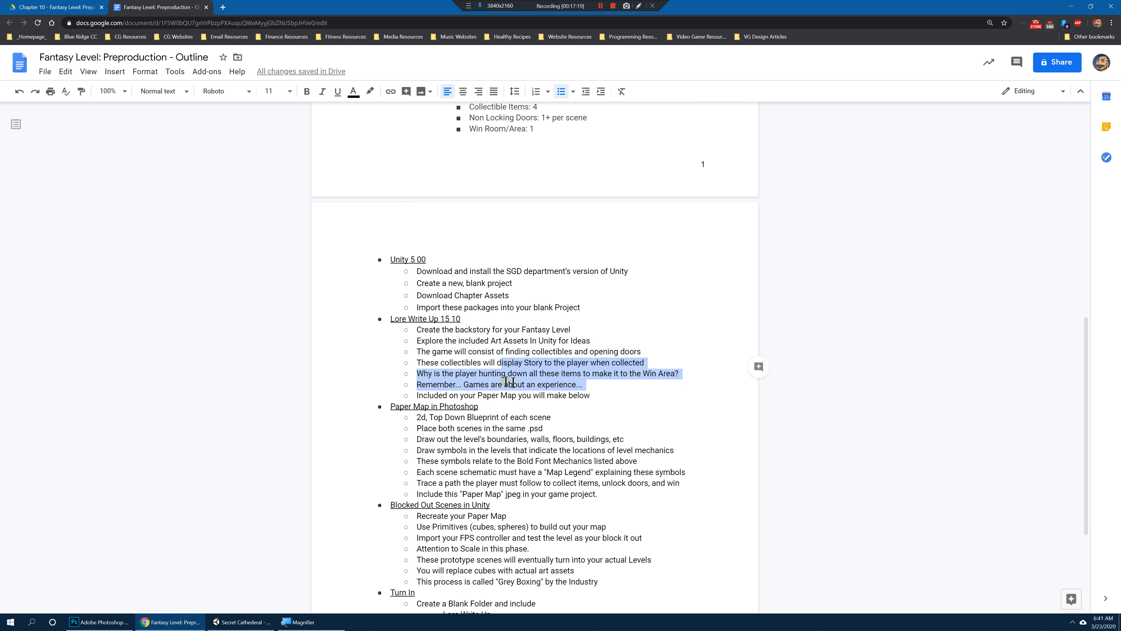
click(492, 373)
drag(497, 362, 594, 384)
click(539, 364)
drag(416, 373, 689, 372)
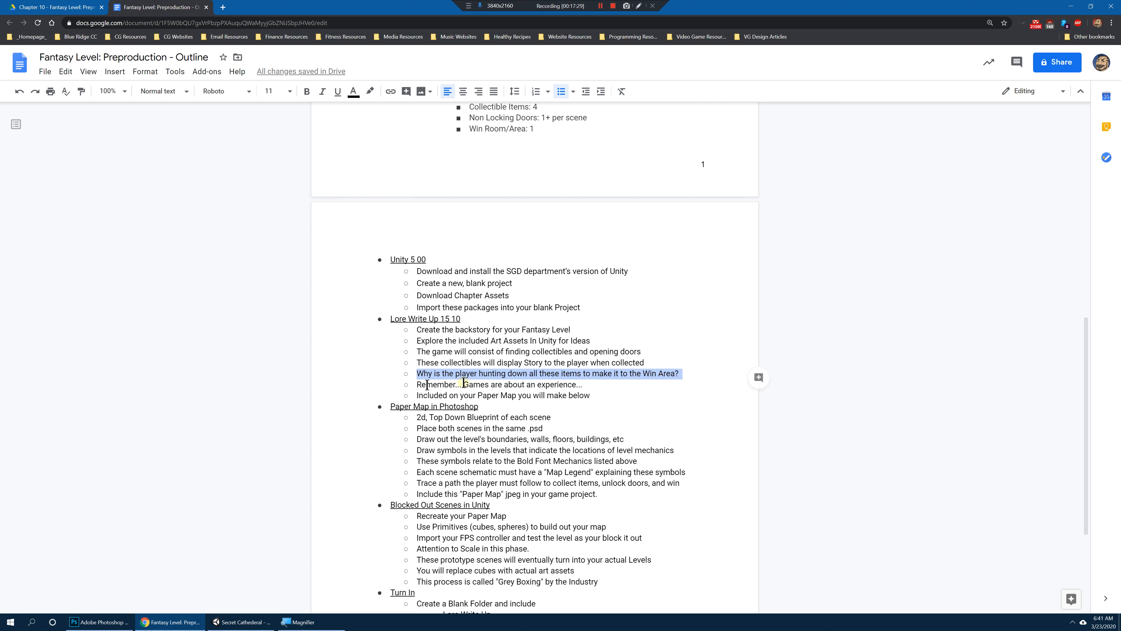
Step: Highlight "Games are about an experience..." and "Included on your Paper Map you will make below", ending at the Paper Map in Photoshop heading
drag(463, 383, 611, 388)
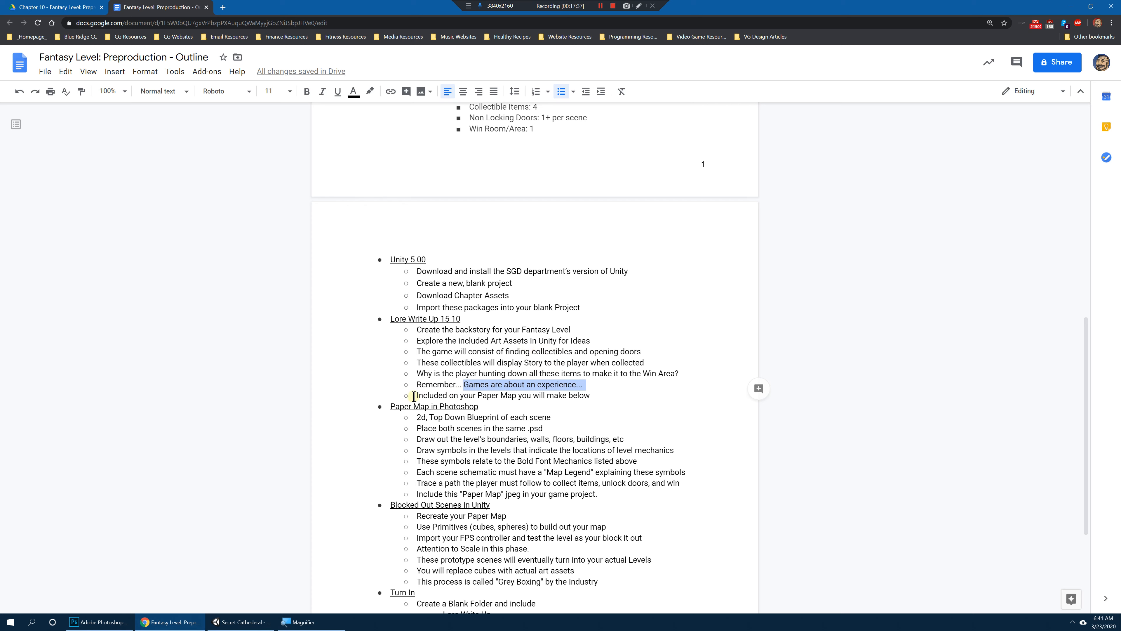
drag(417, 395, 602, 395)
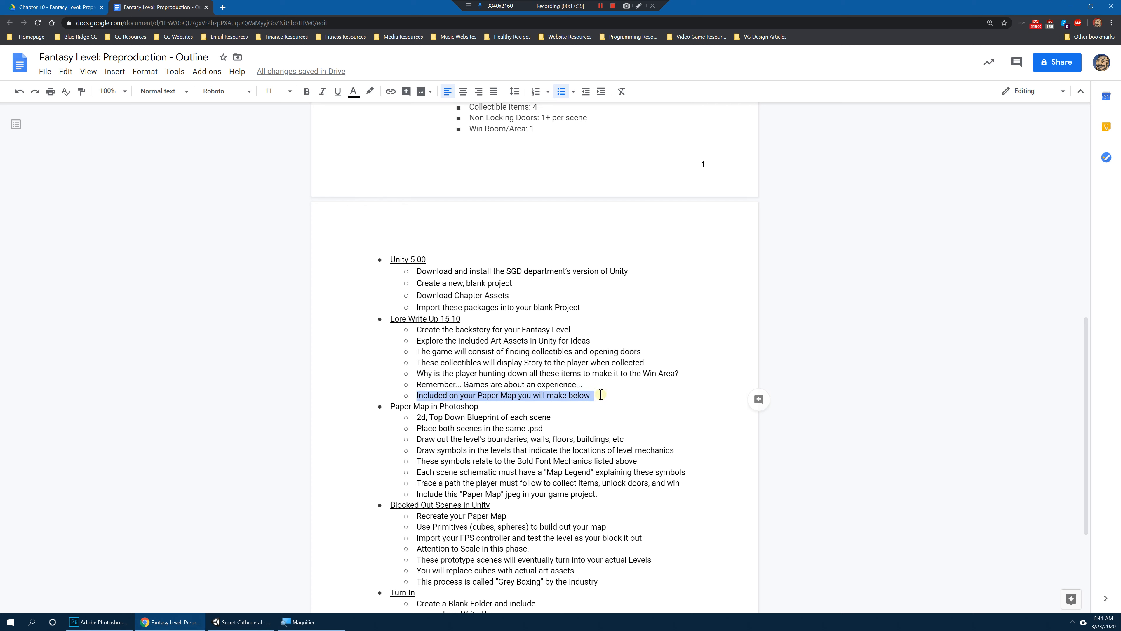
click(527, 406)
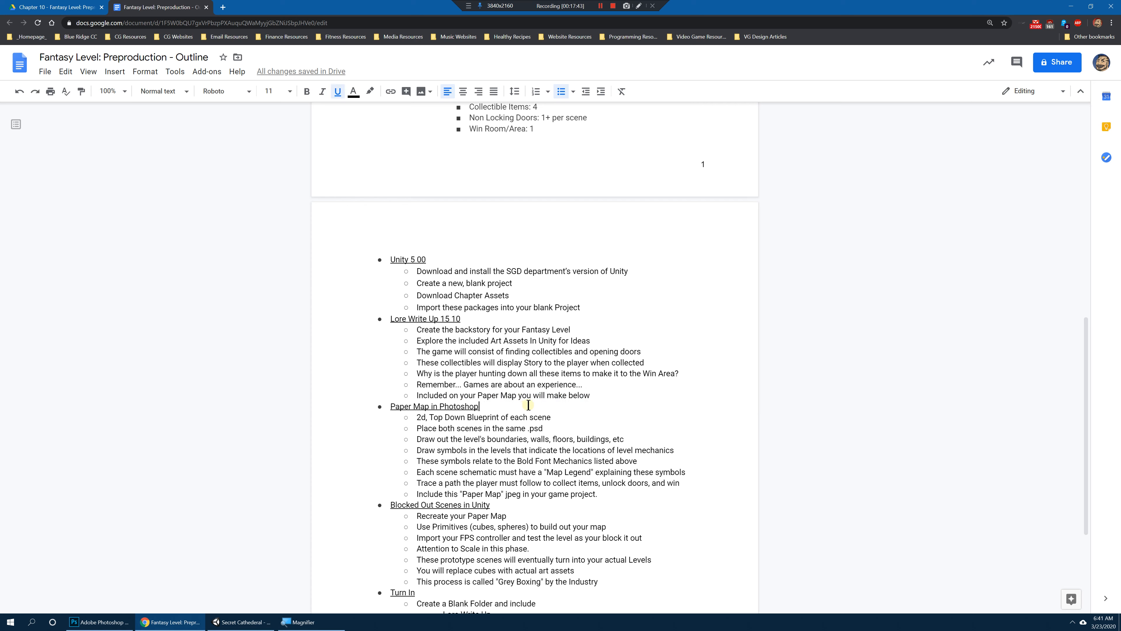
Step: Minimize the open windows to reach the desktop, and open the SecretCathe... image in Photos
text(1)
click(1067, 6)
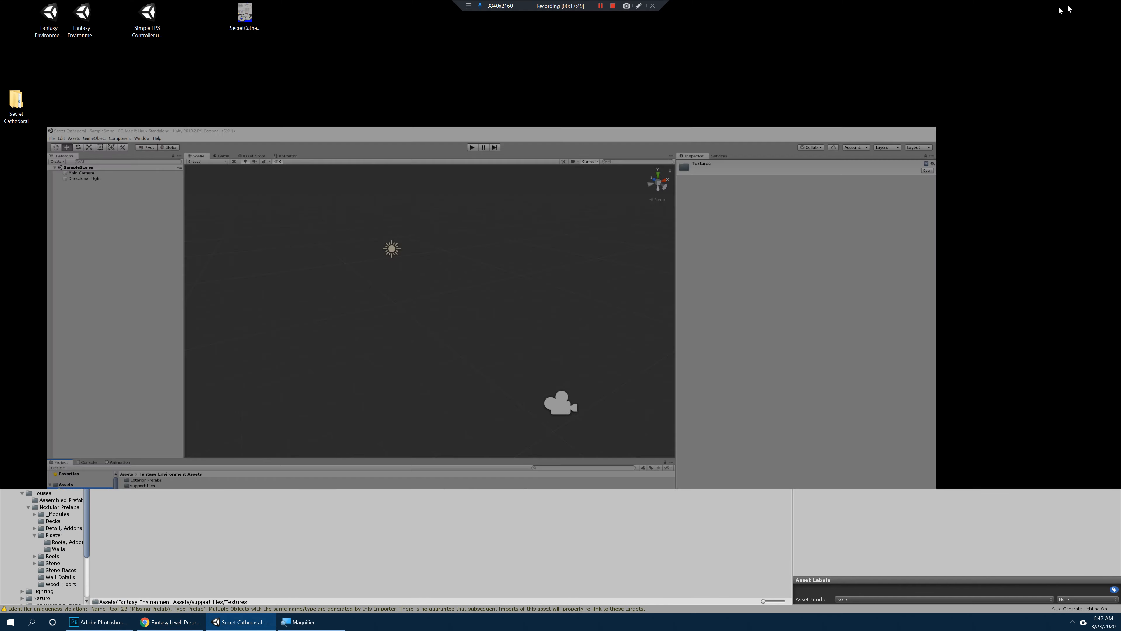
double_click(246, 17)
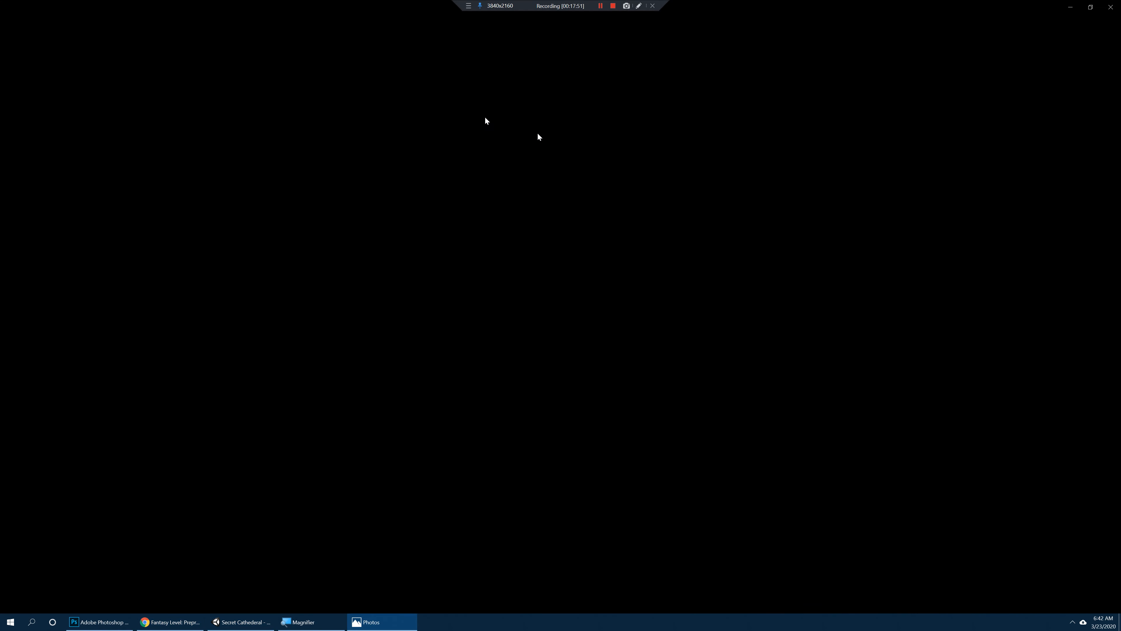
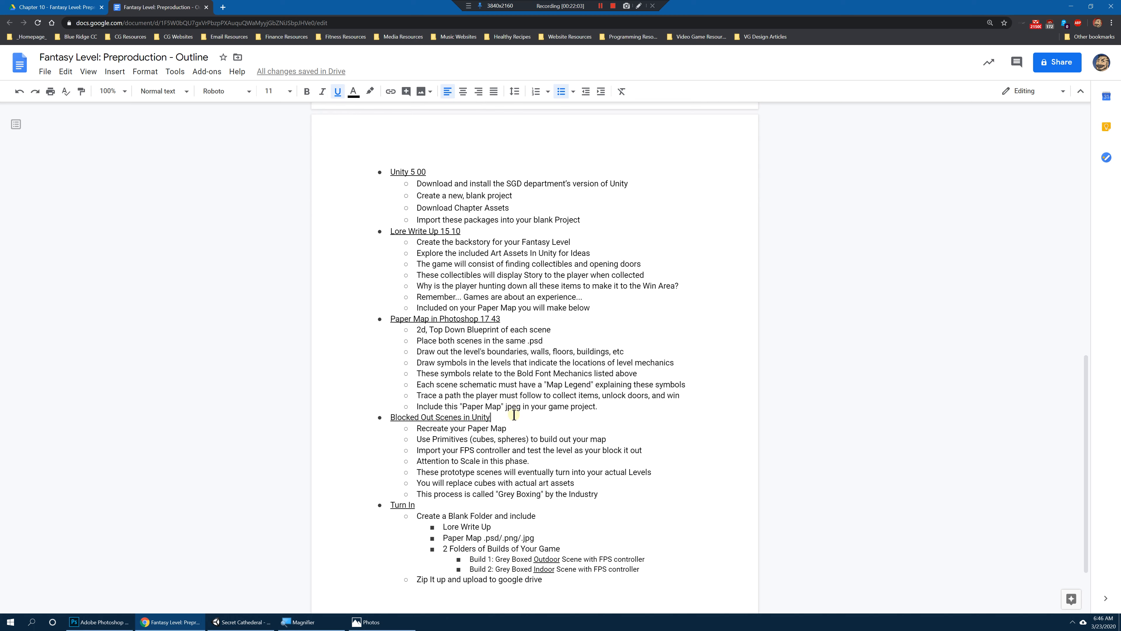
Step: Add the timestamp "21 50" after the Blocked Out Scenes in Unity heading, separated by a space
text(21 50)
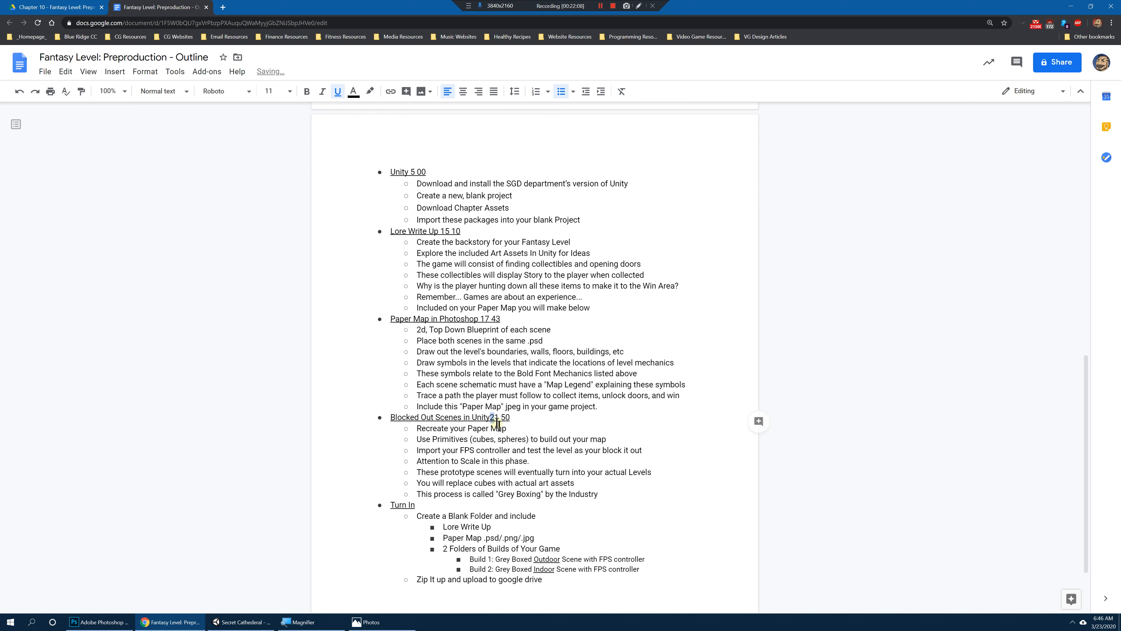
click(491, 417)
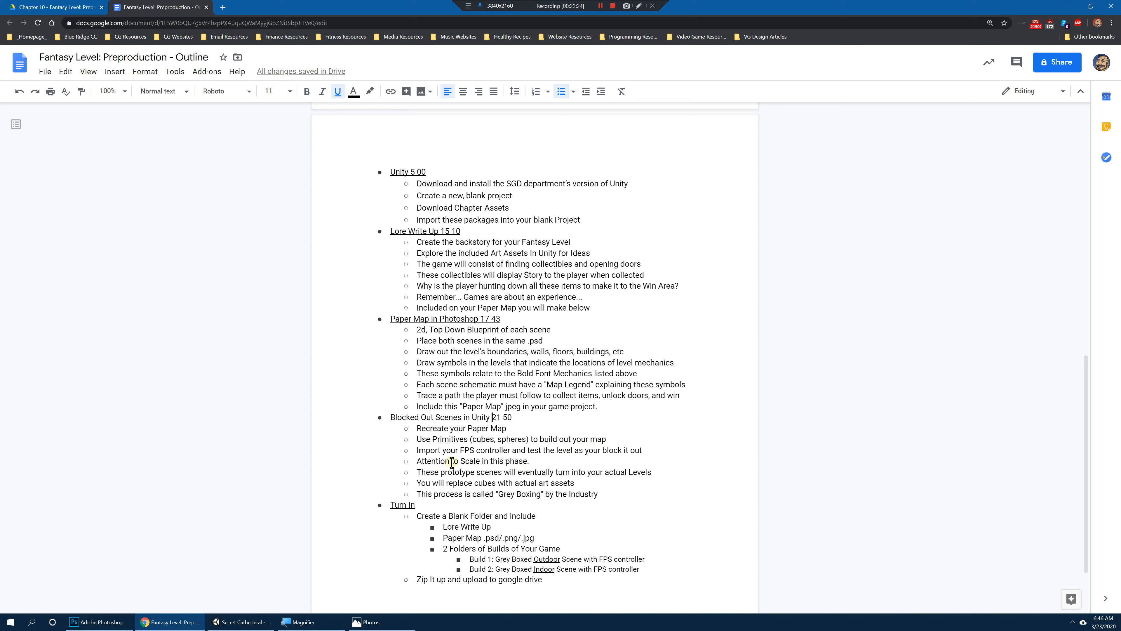
Step: Highlight the Blocked Out Scenes lines on testing with the FPS controller, attention to scale, and prototype scenes turning into actual levels
drag(459, 451, 646, 453)
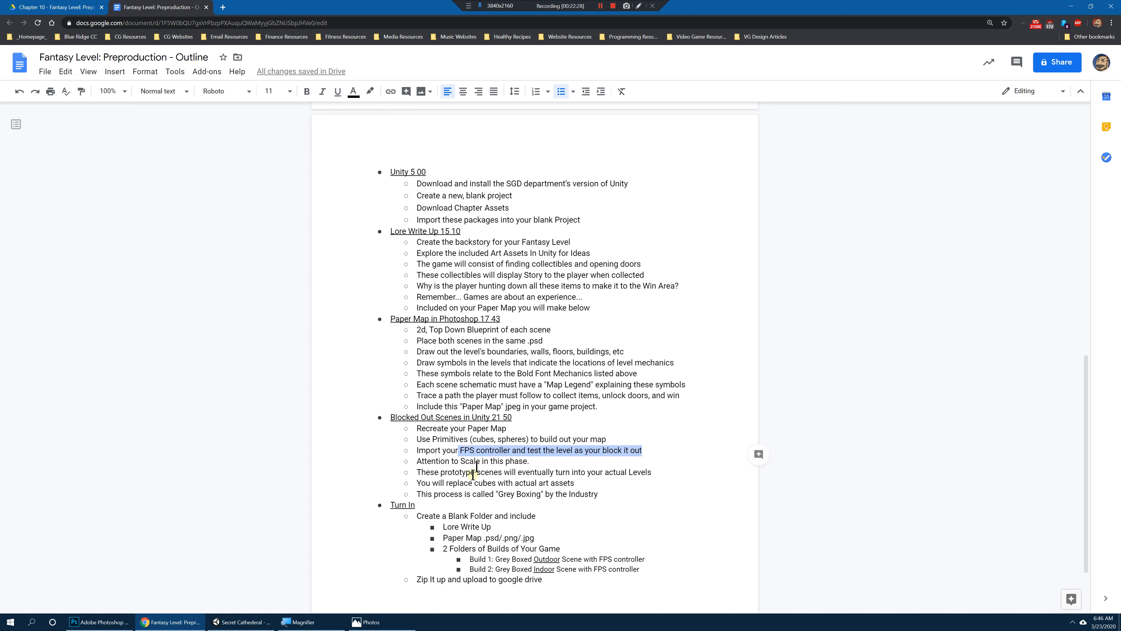
drag(417, 460, 530, 464)
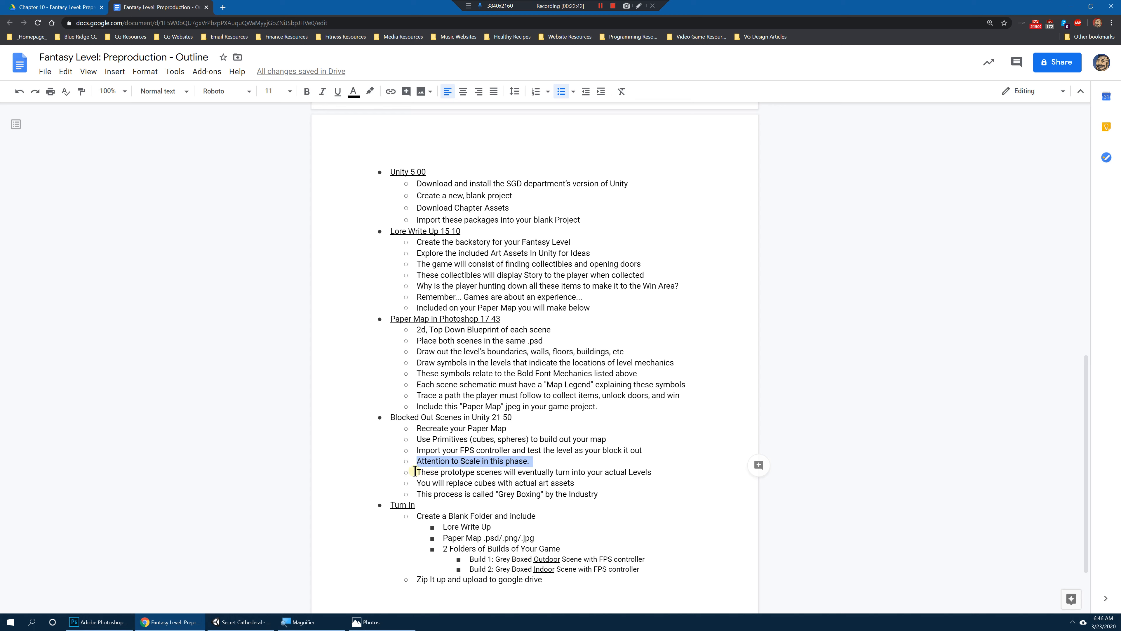
drag(415, 471, 666, 475)
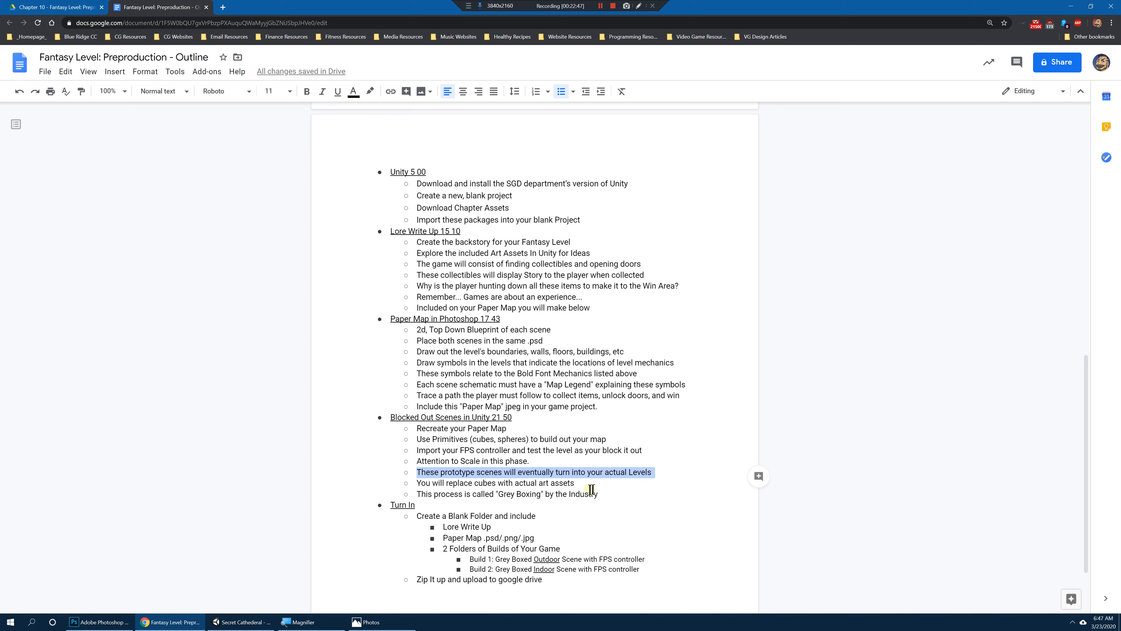
Step: Highlight "(cubes, spheres)" and the line naming the process, finishing with the words "Grey Boxing"
drag(470, 439, 532, 439)
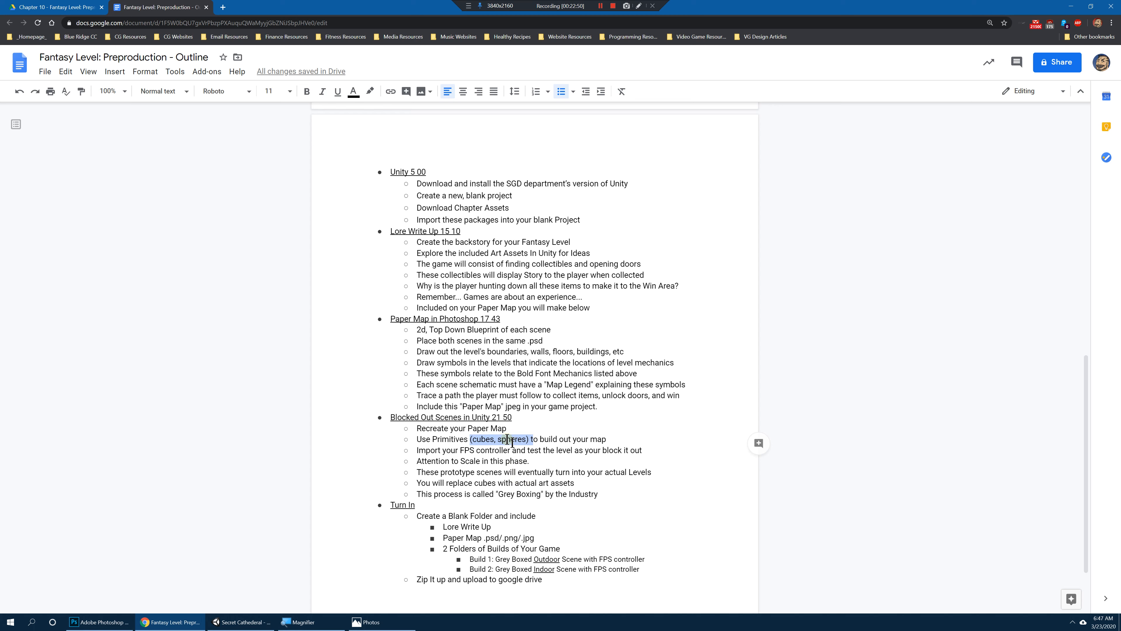
click(470, 439)
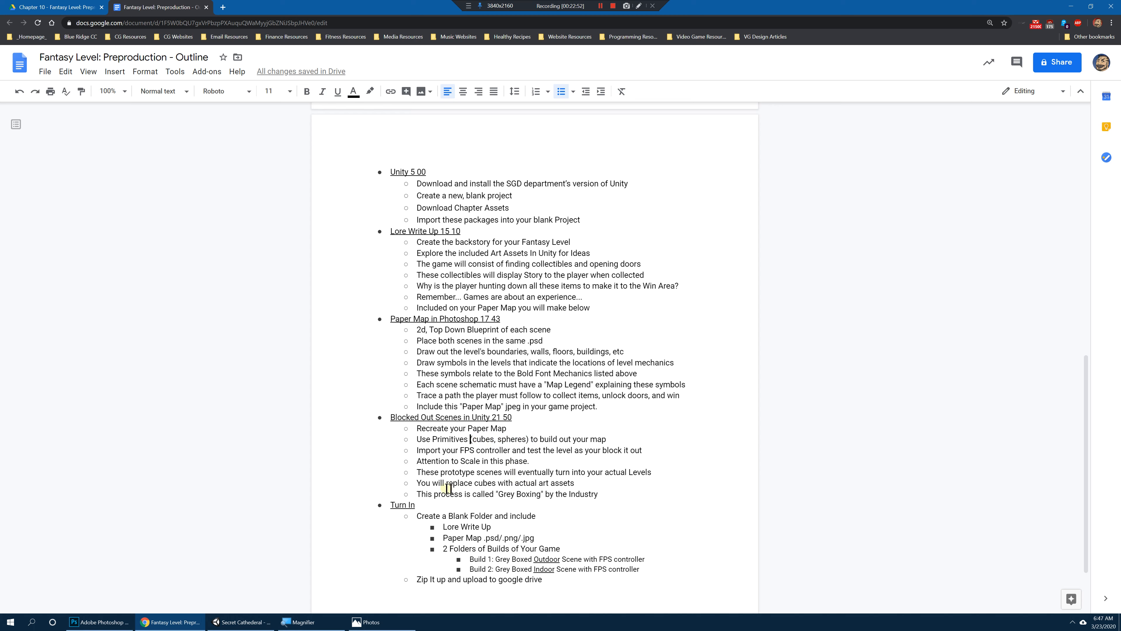
drag(418, 495, 604, 496)
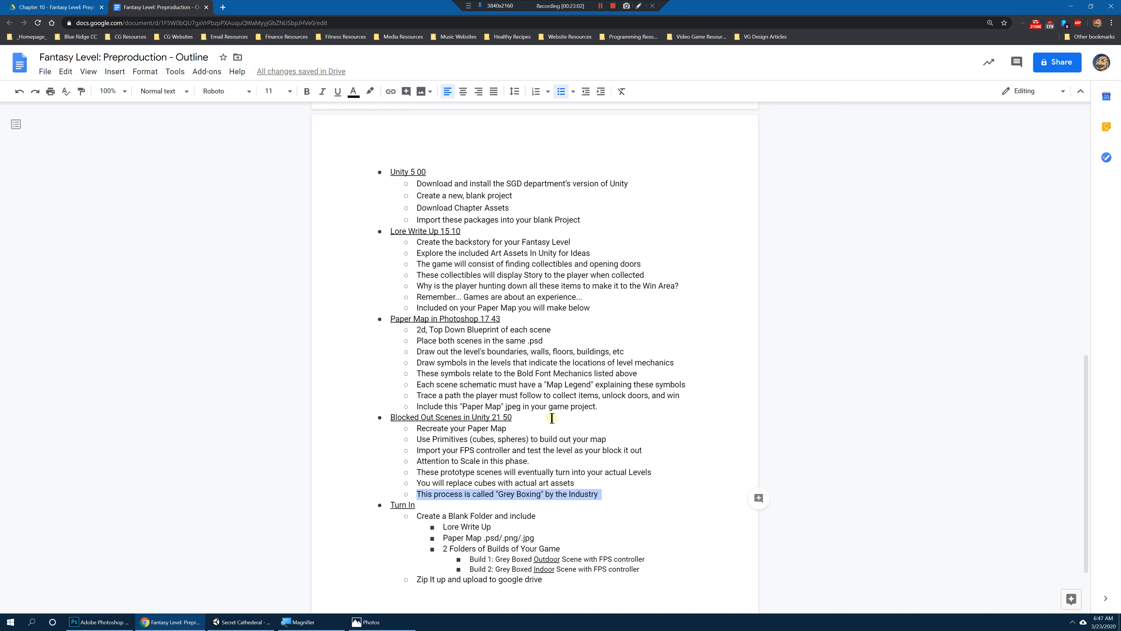
drag(496, 495, 540, 494)
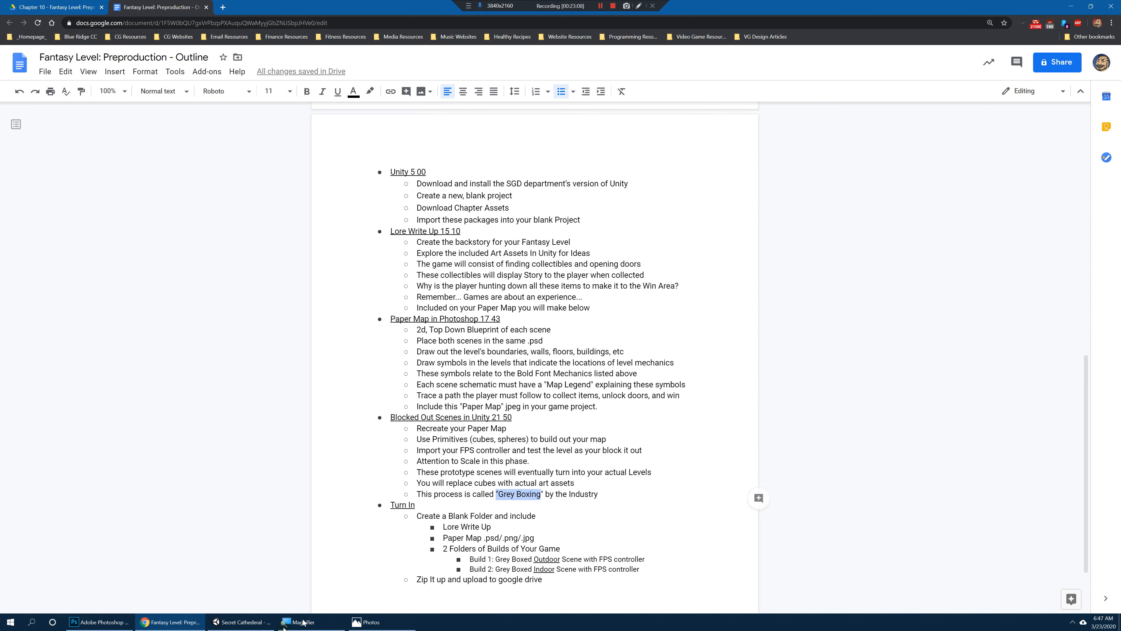
Step: Switch to the Secret Cathederal project in Unity, add a Plane to SampleScene, and deselect it
click(240, 622)
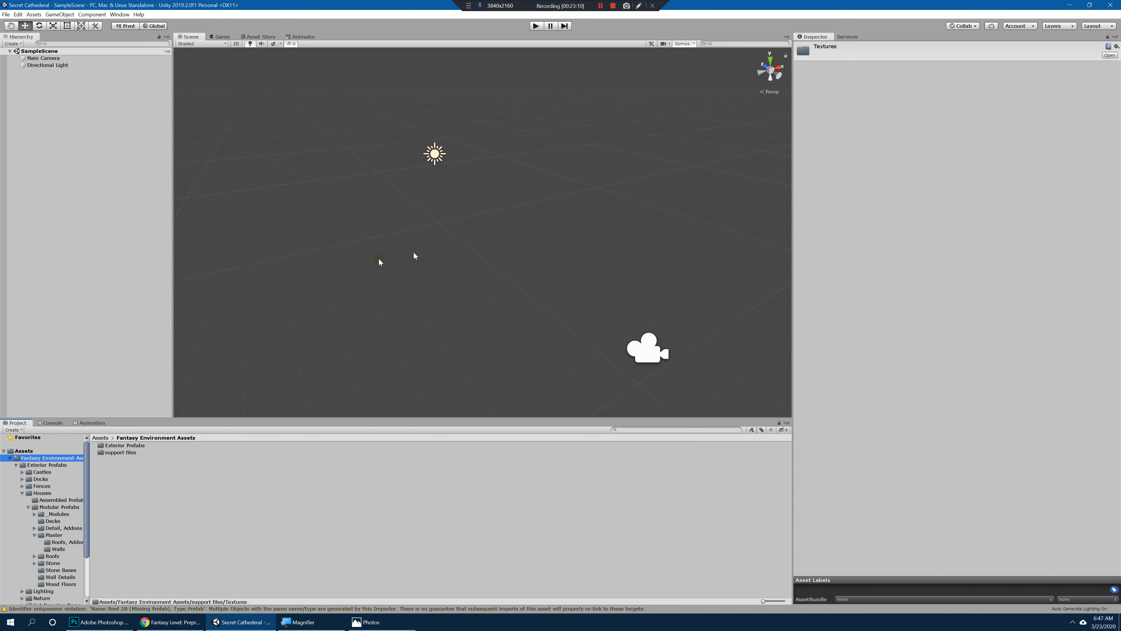
click(94, 115)
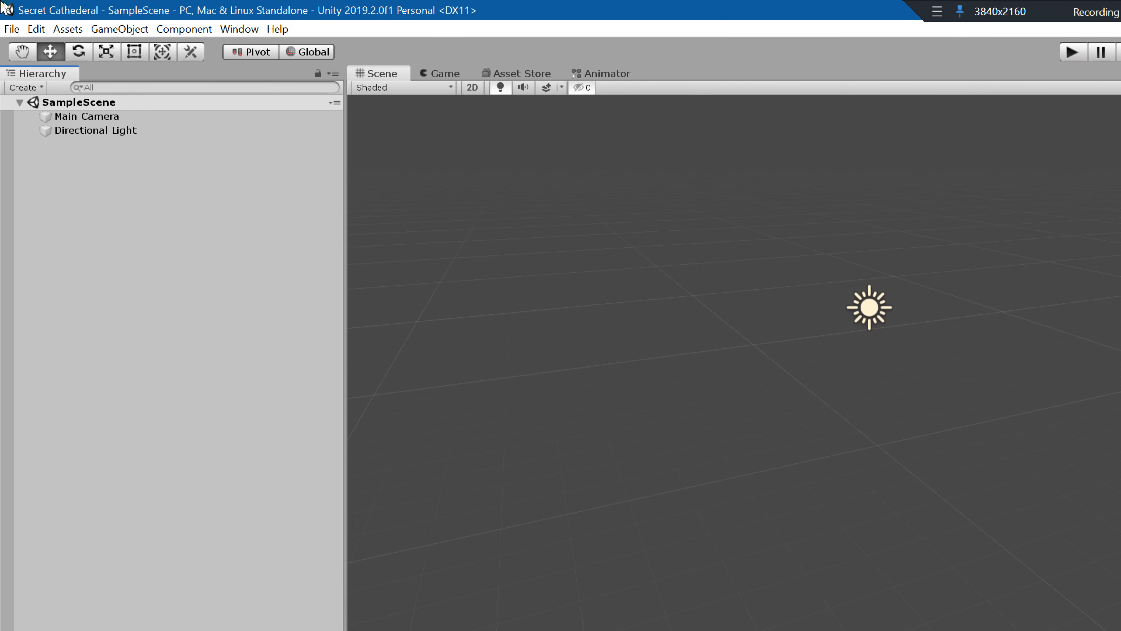
click(125, 32)
mouse_move(176, 91)
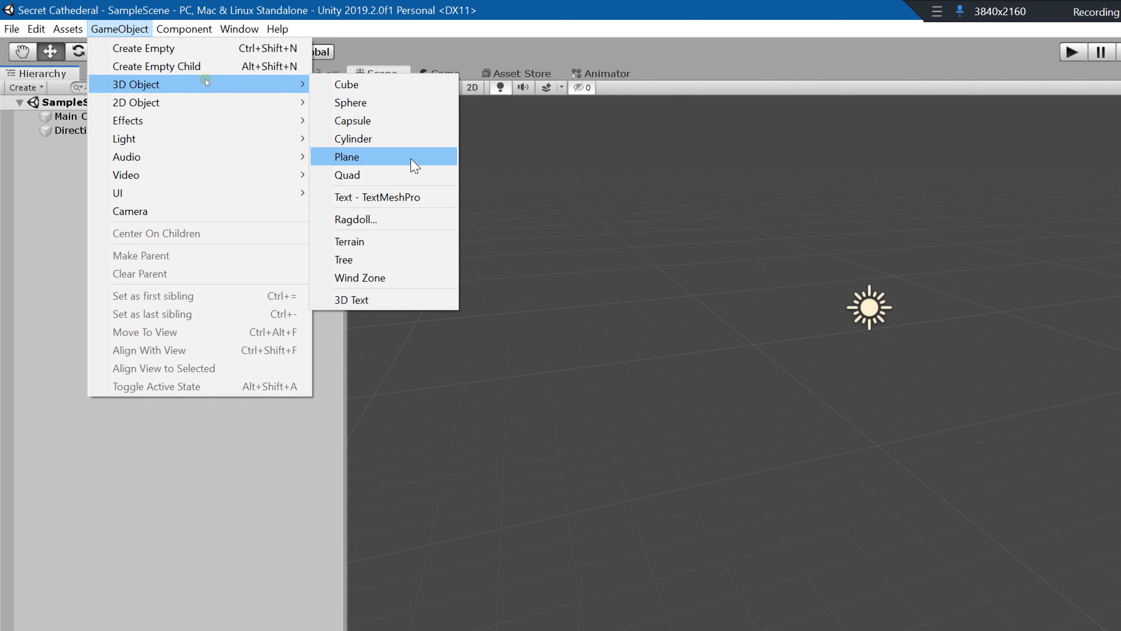
click(411, 159)
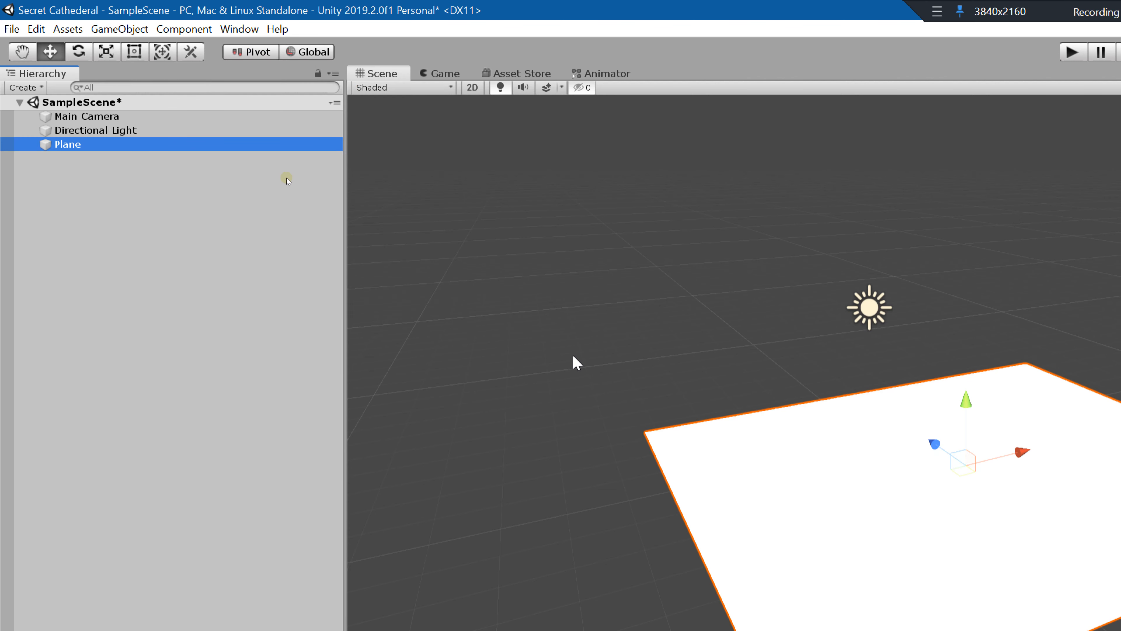
key(super+minus)
mouse_move(497, 263)
alt+mouse_down()
mouse_move(558, 210)
mouse_move(528, 196)
mouse_move(496, 306)
mouse_move(523, 259)
mouse_move(498, 248)
alt+mouse_up()
alt+right_drag(498, 248, 490, 199)
key(e)
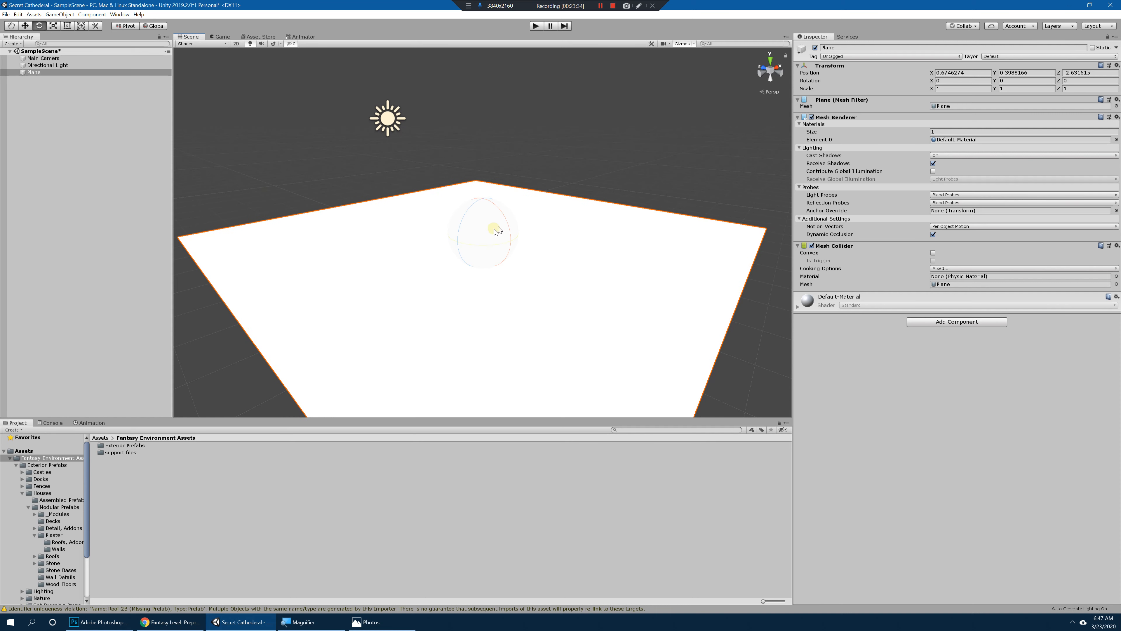
key(r)
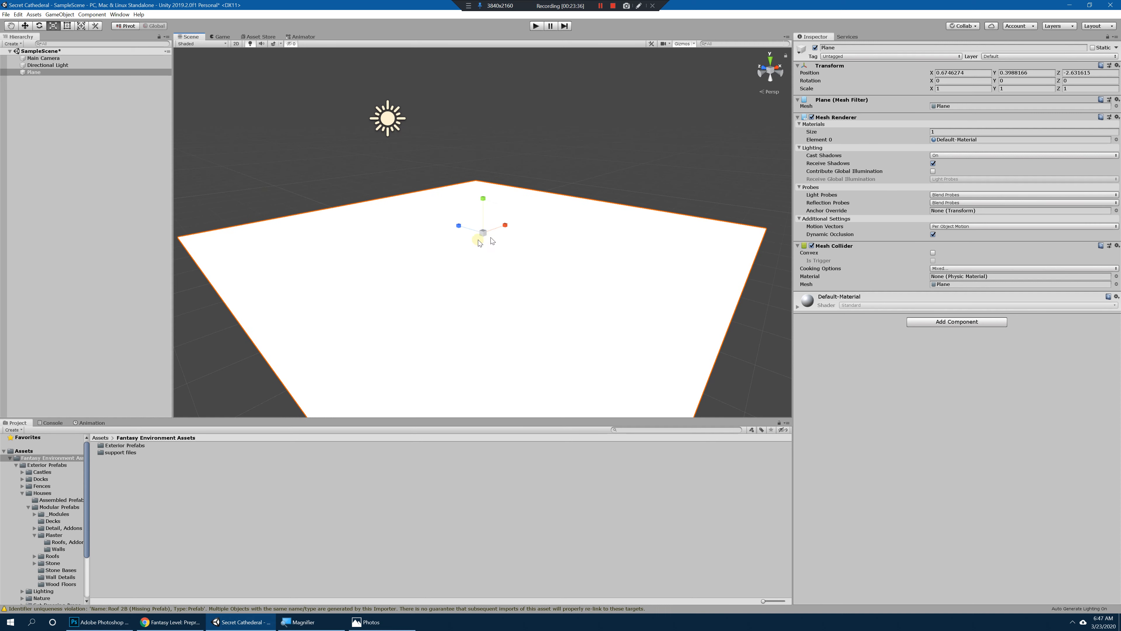
click(66, 174)
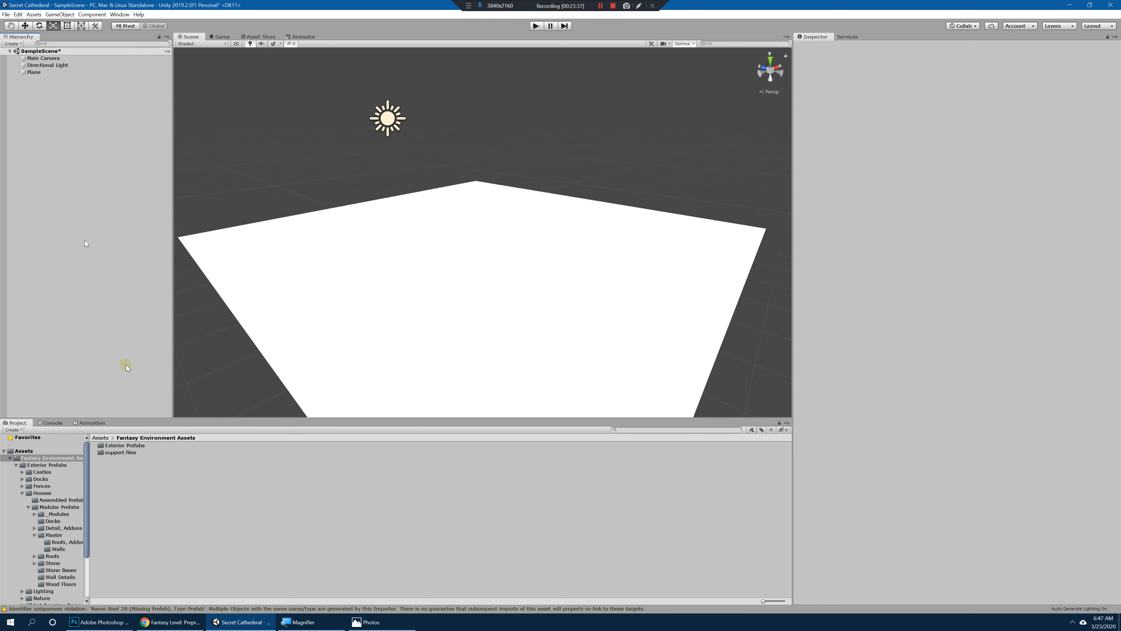
Step: Collapse the Houses and Fantasy Environment Assets folders and open the FPS Controller folder
click(22, 492)
click(10, 458)
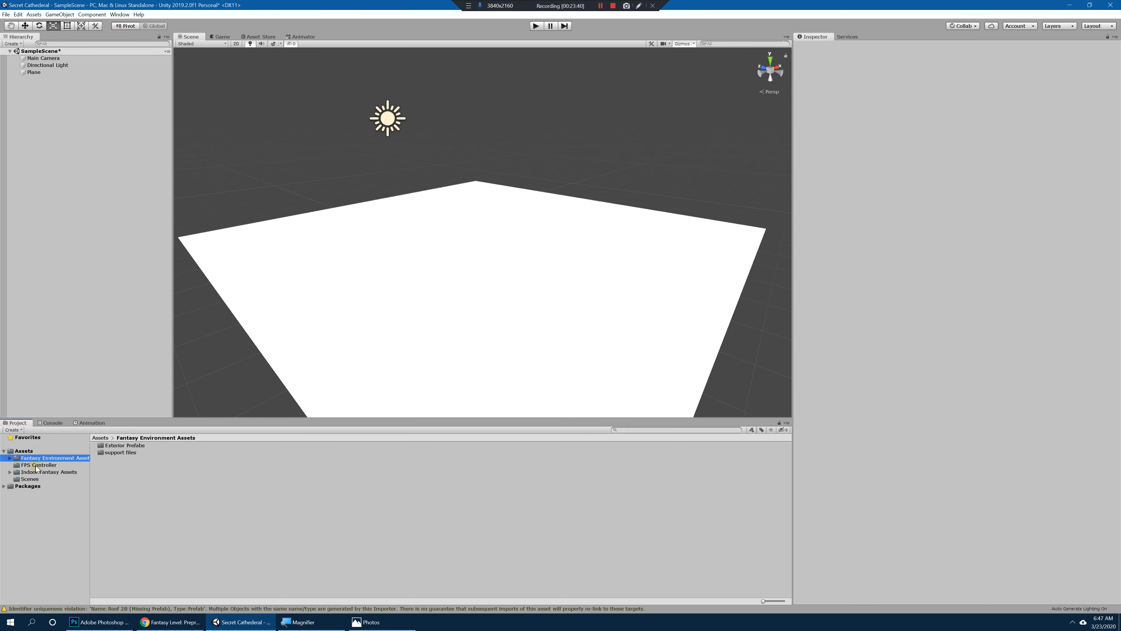
click(36, 466)
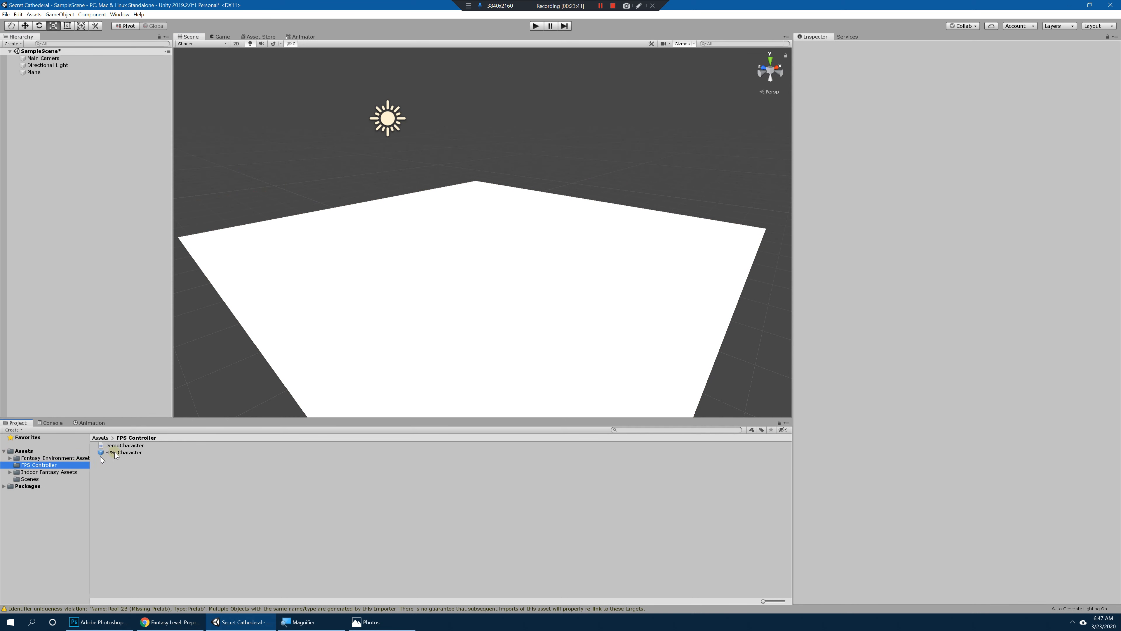
Step: Inspect the settings of the FPS_Character prefab and the code of the DemoCharacter script
click(133, 452)
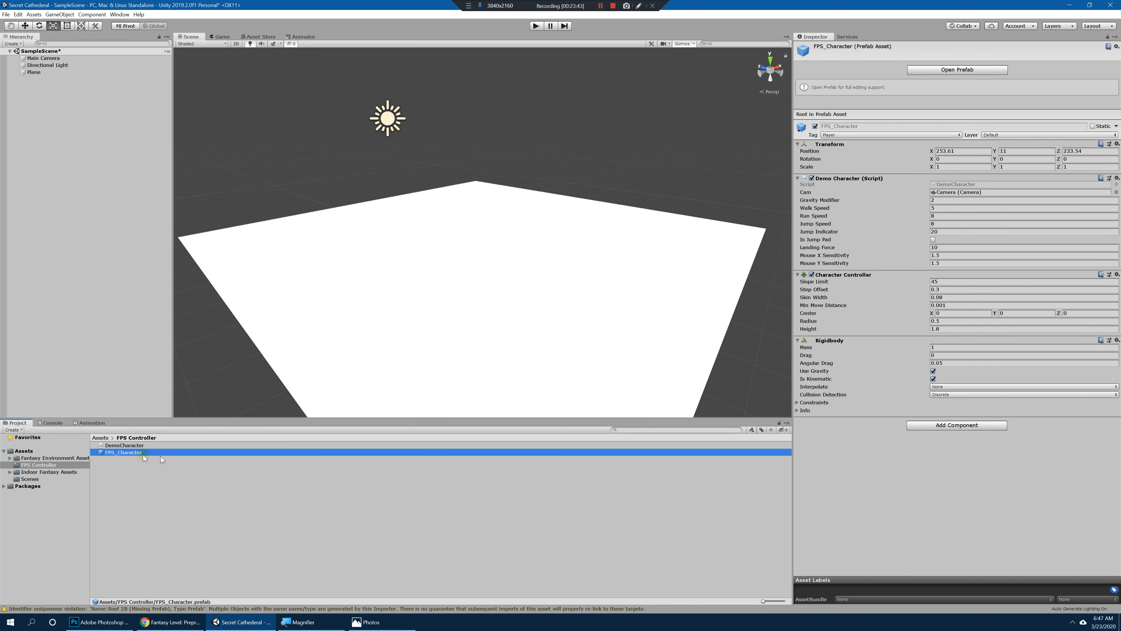
click(124, 445)
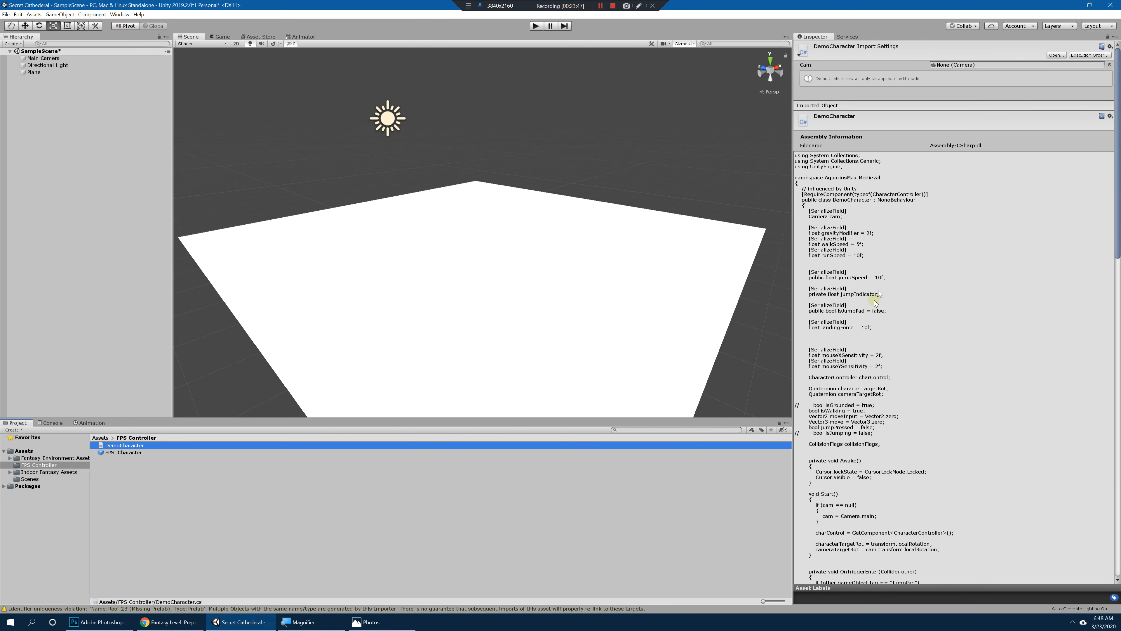
scroll(879, 309, down, 10)
scroll(881, 311, up, 10)
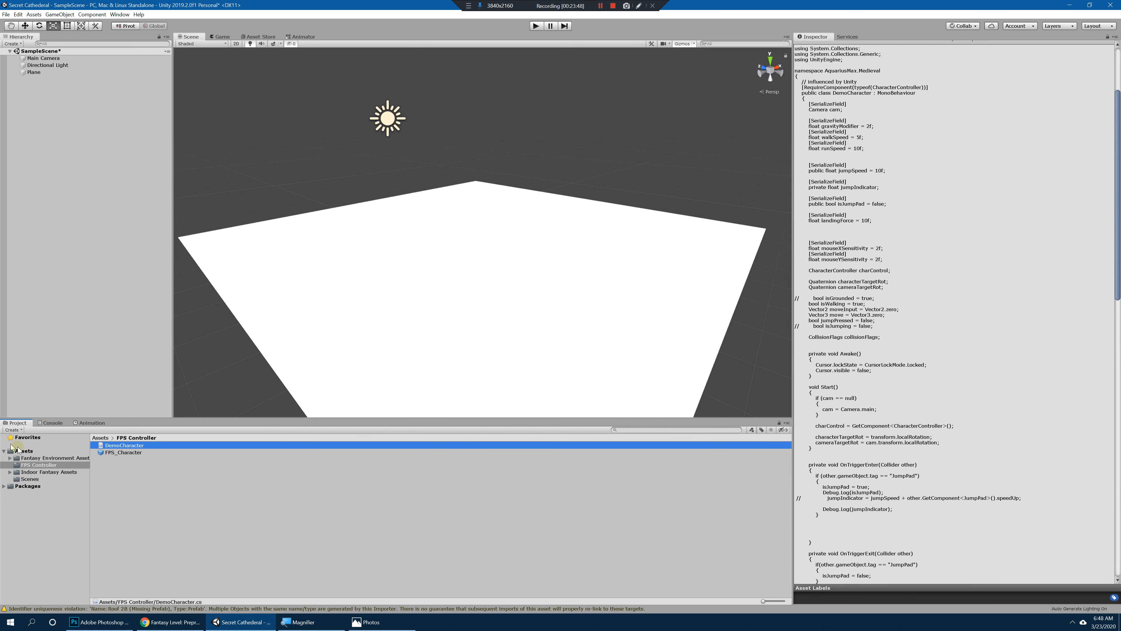
Step: Add the FPS_Character prefab to the SampleScene hierarchy and frame it in the Scene view
click(119, 452)
drag(135, 454, 87, 129)
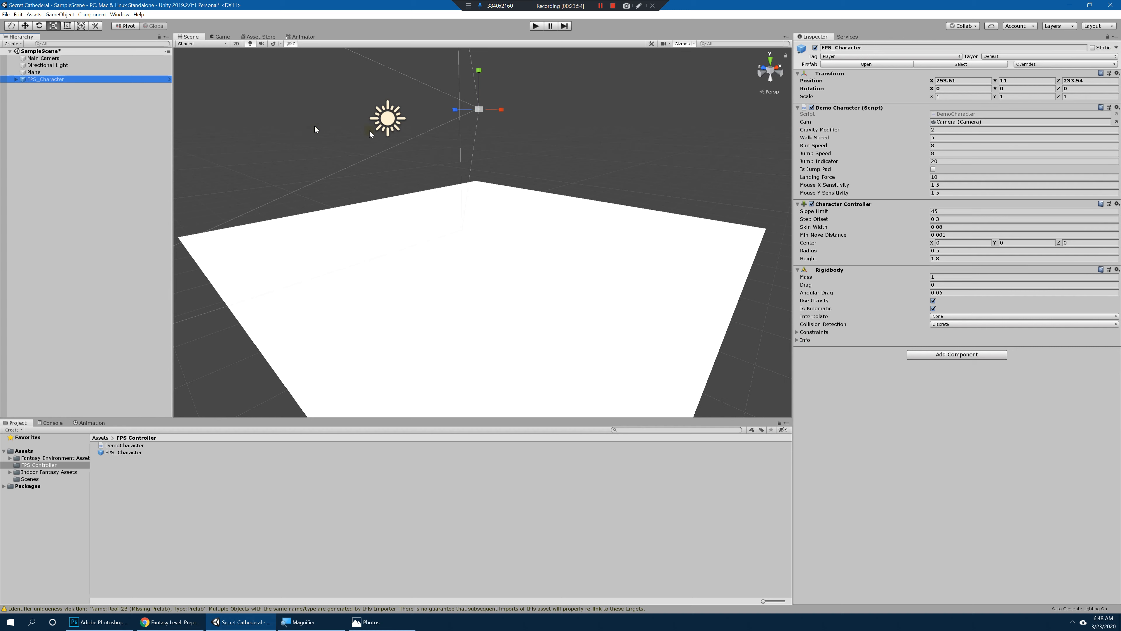
key(f)
alt+scroll(591, 221, down, 8)
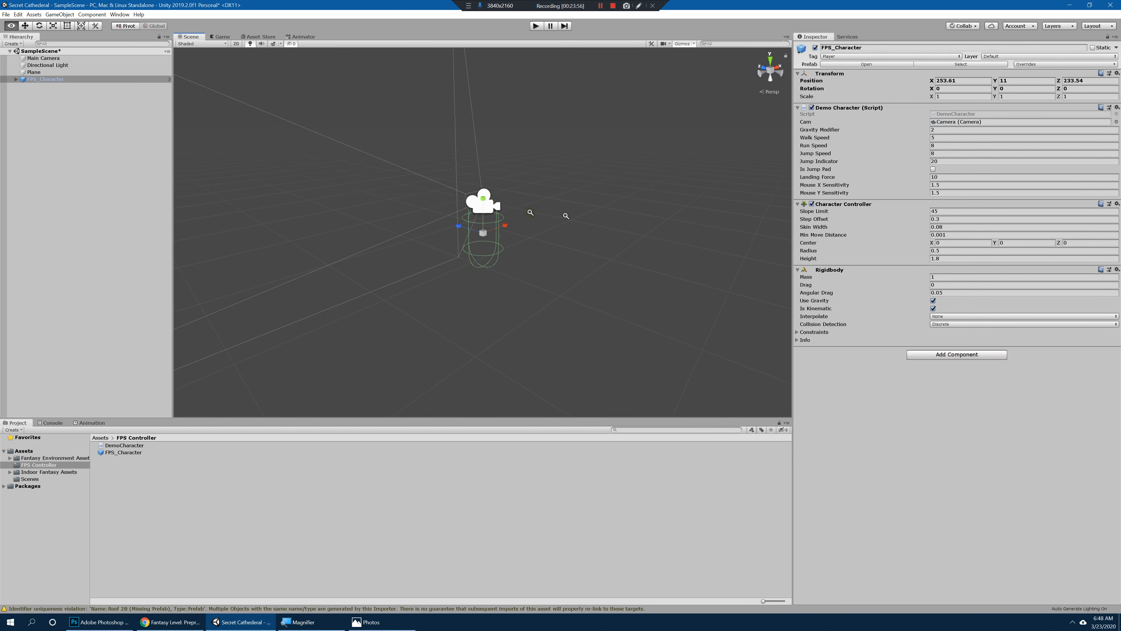
alt+drag(512, 225, 468, 243)
alt+scroll(666, 233, up, 6)
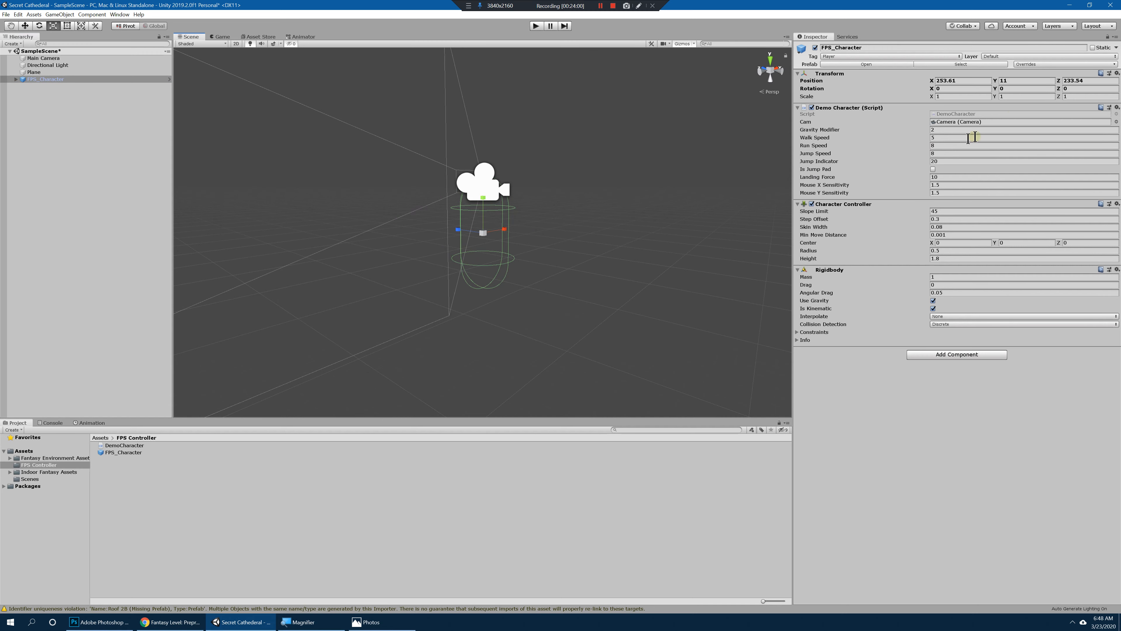
Step: Examine FPS_Character's Transform component, in particular its X and Y position values
key(super+plus)
key(super+plus)
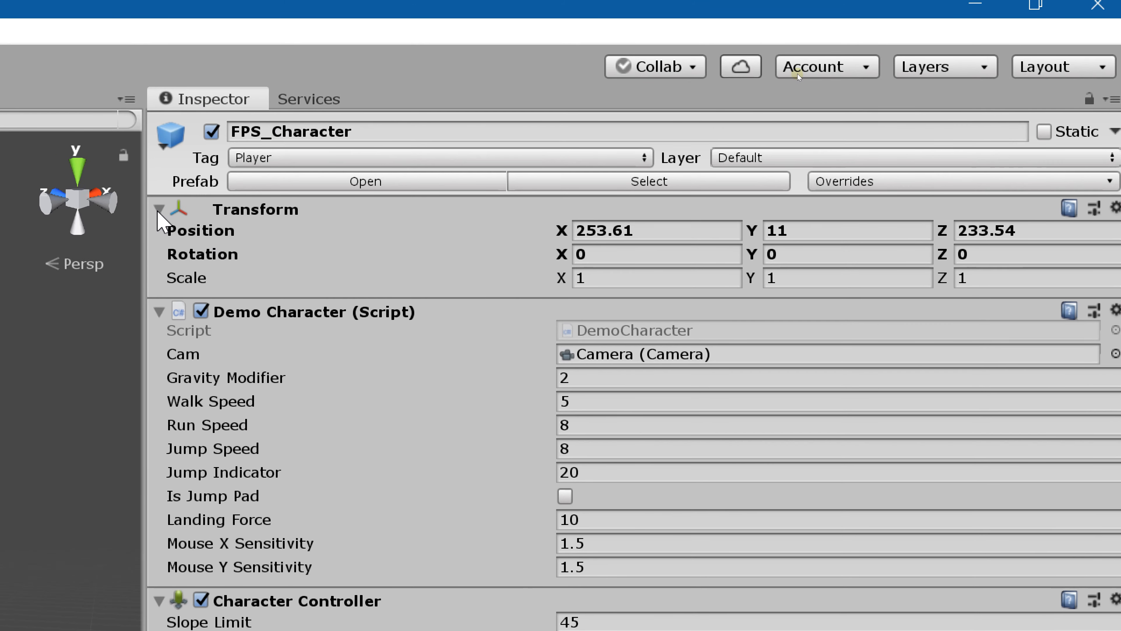
click(151, 208)
click(158, 209)
click(158, 210)
click(158, 209)
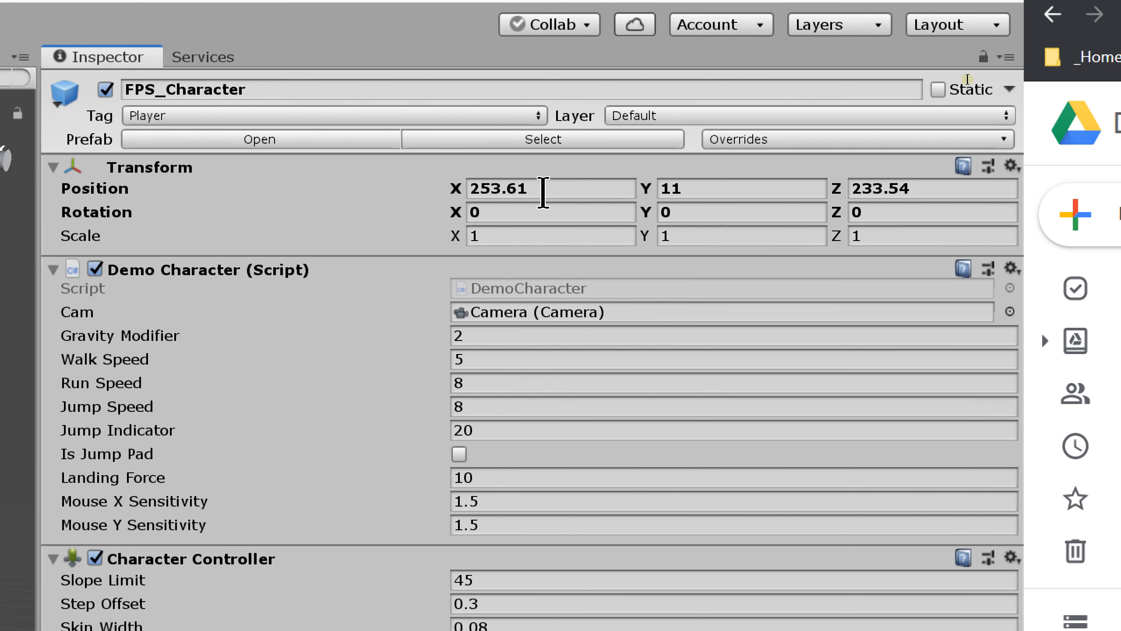
click(546, 190)
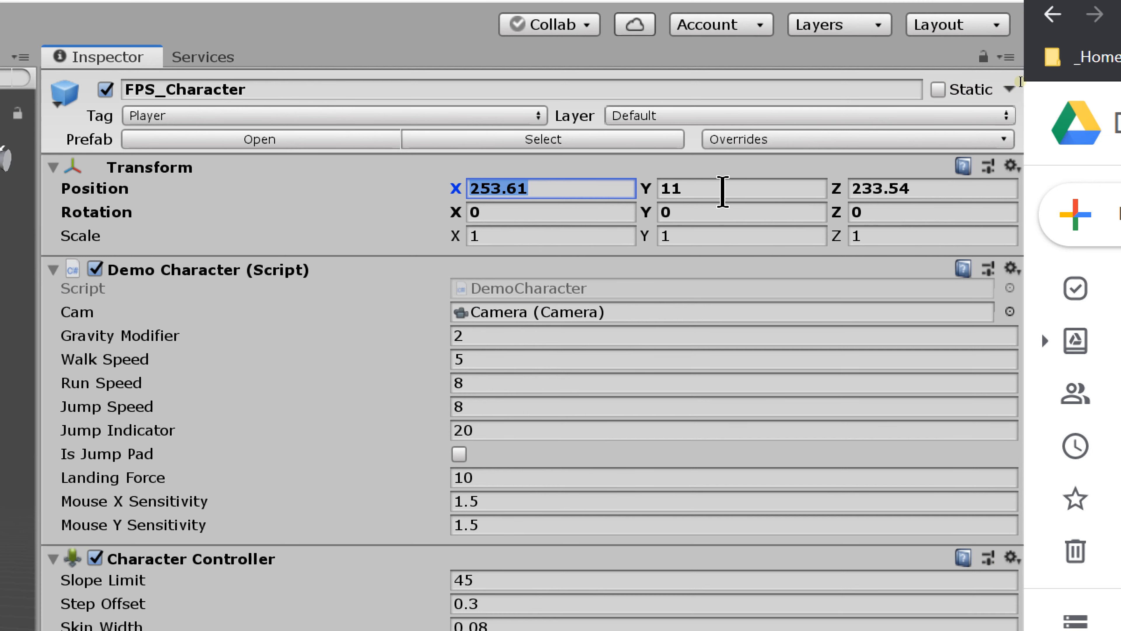
click(723, 188)
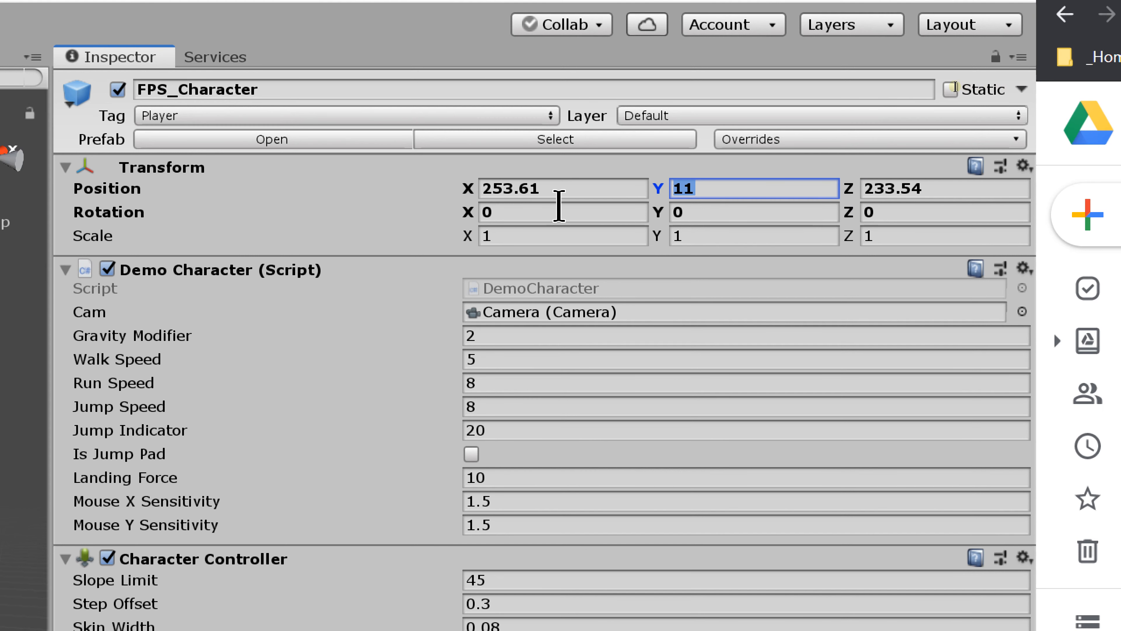
Step: Try setting FPS_Character's X, Y and Z position values to 0 one by one
click(555, 188)
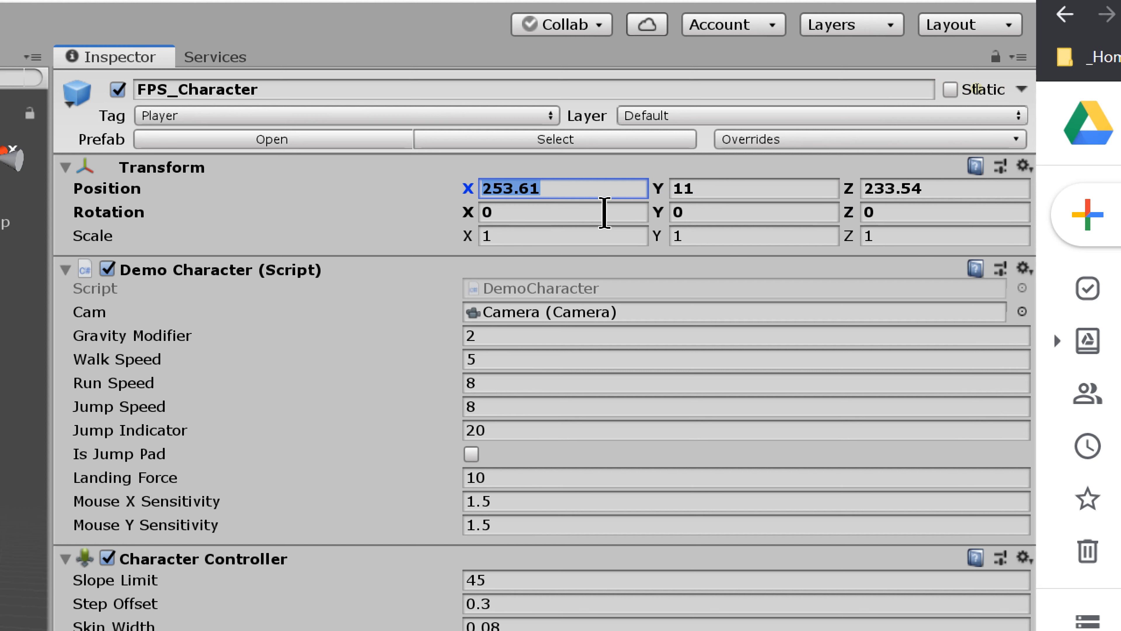
text(0)
click(712, 189)
text(0)
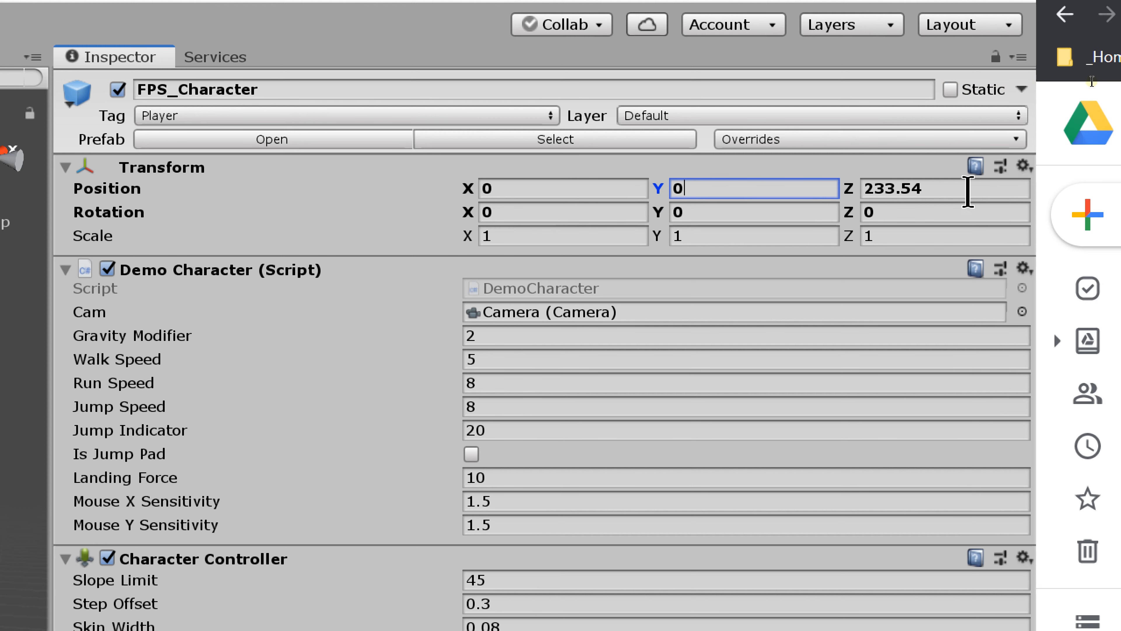
click(968, 190)
text(0)
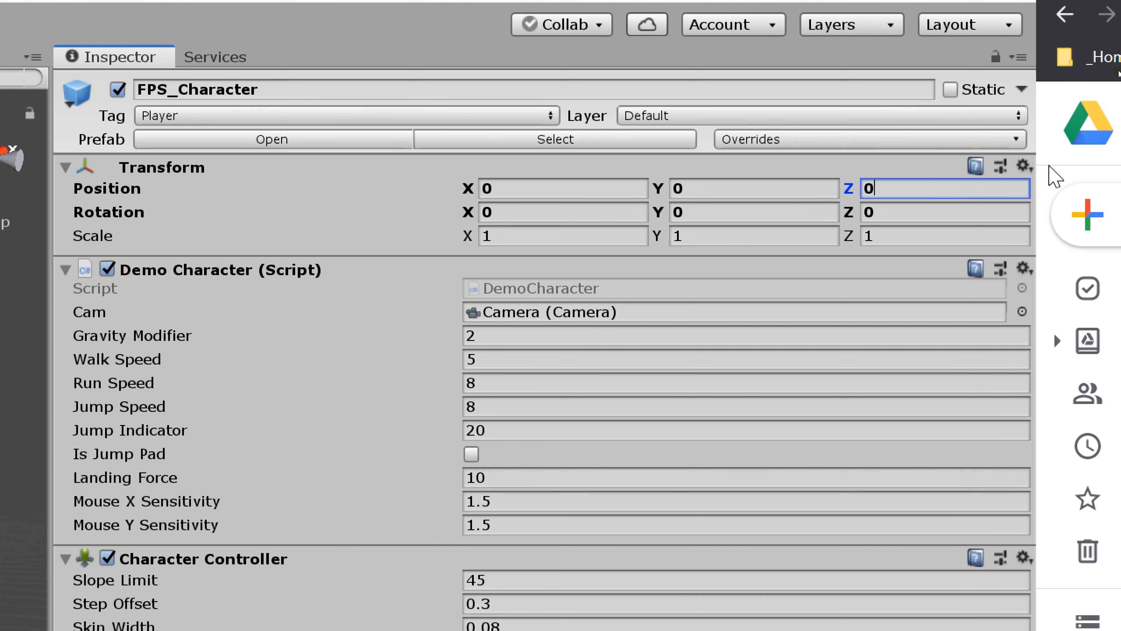
Step: Undo the three manual position changes on FPS_Character
key(ctrl+z)
key(ctrl+z)
key(ctrl+z)
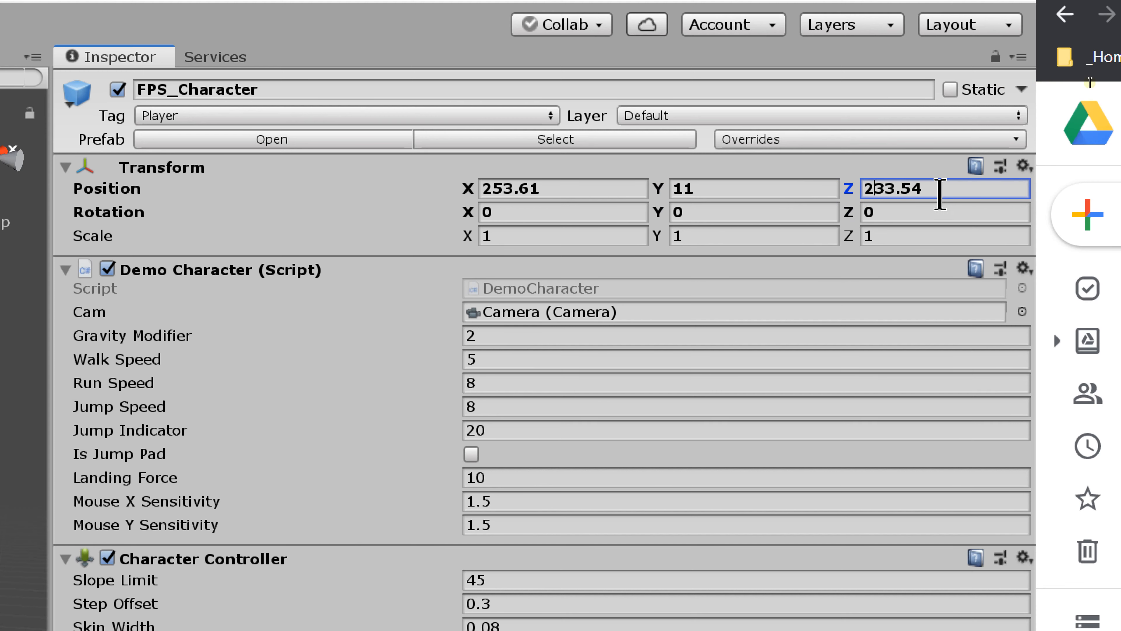
Step: Reset FPS_Character's Transform component to its default values
click(1023, 166)
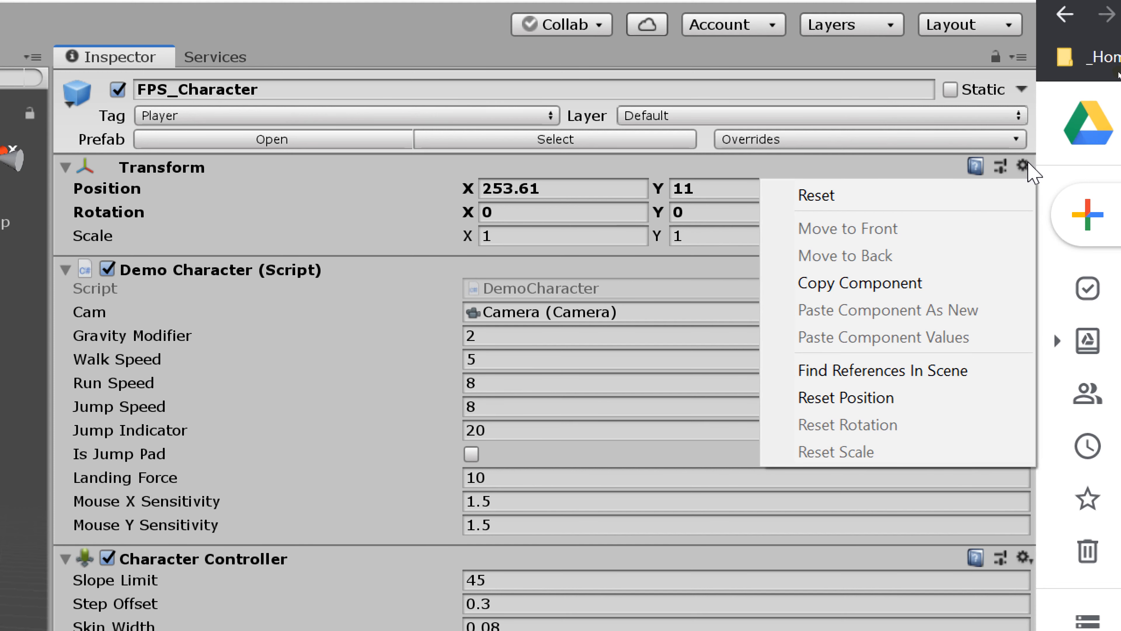
click(893, 195)
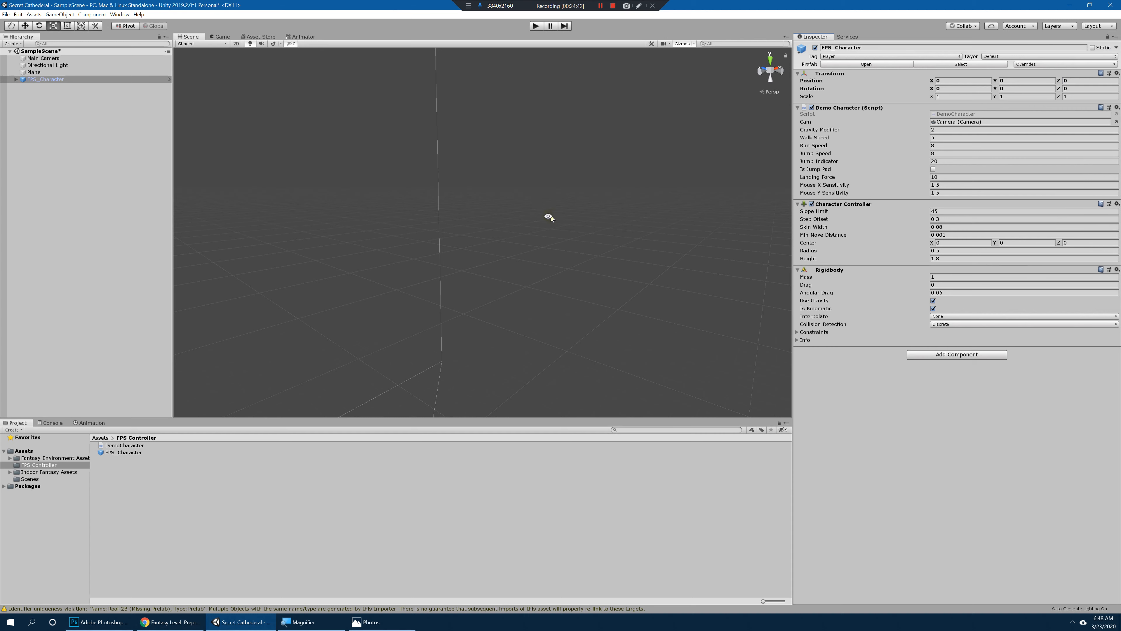
Step: Raise FPS_Character above the plane to a Y position of about 1.35 and test the scene in play mode
alt+drag(608, 210, 586, 229)
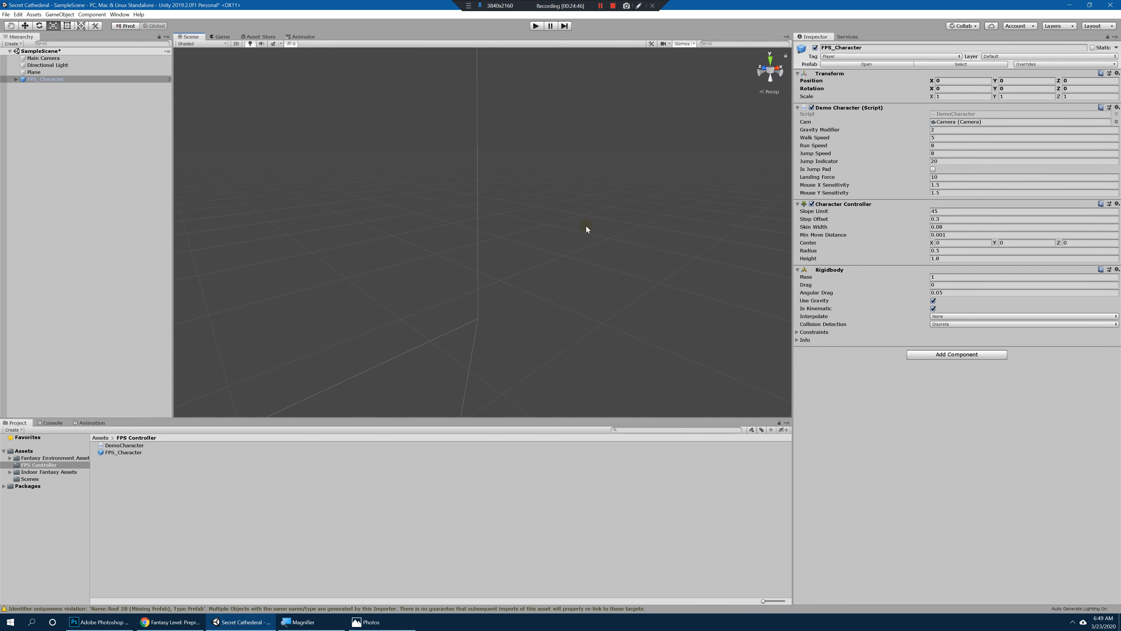
click(136, 136)
click(49, 80)
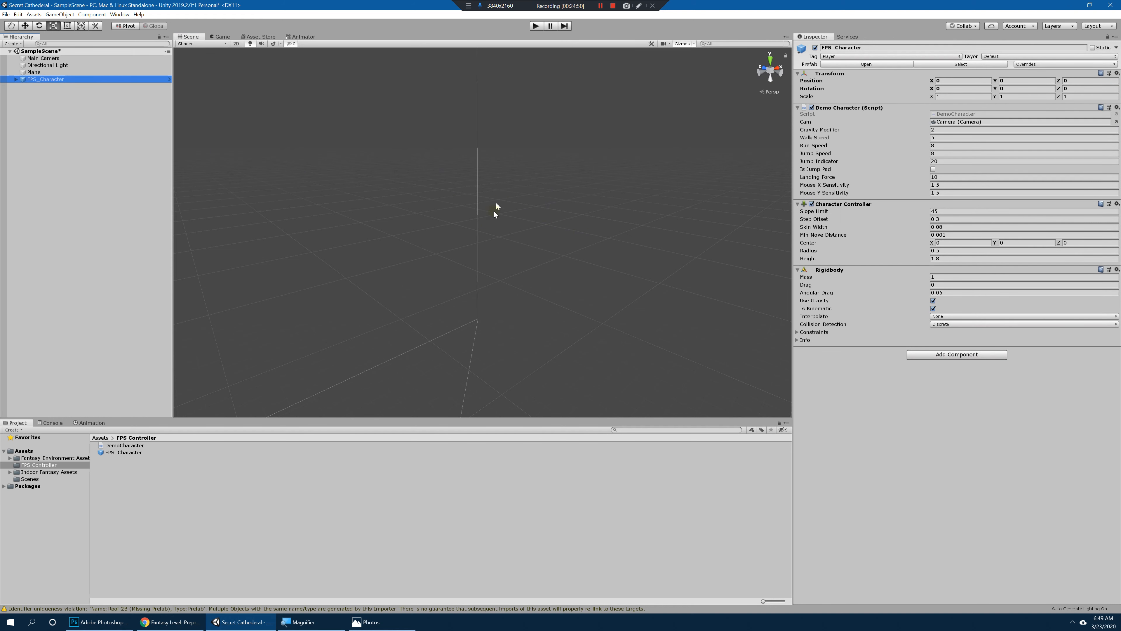
key(f)
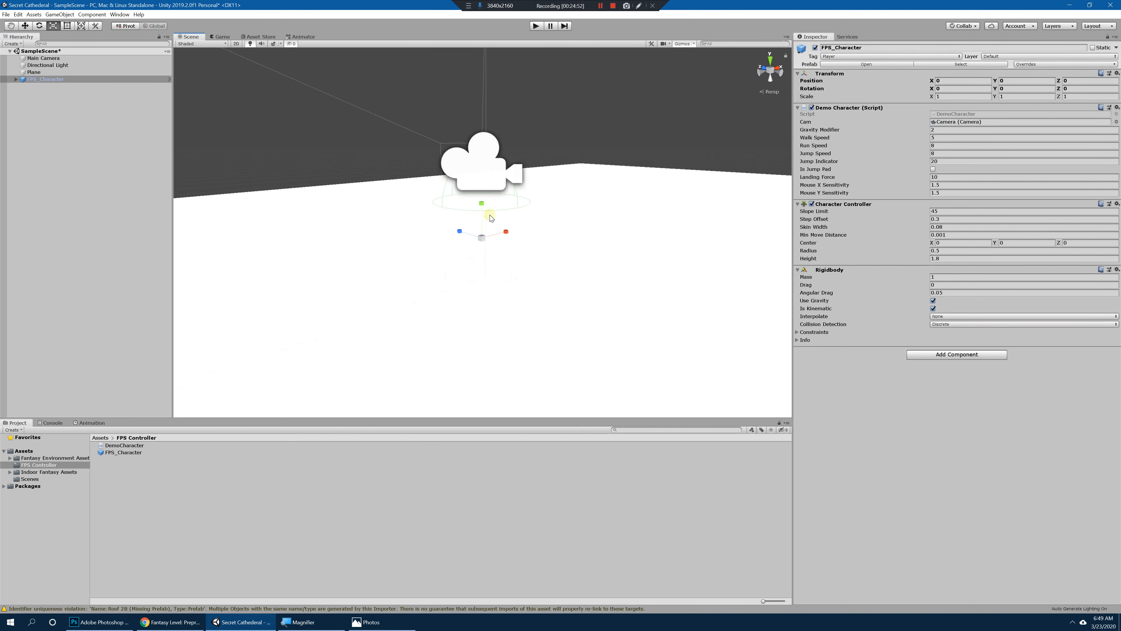
alt+drag(489, 215, 551, 230)
alt+scroll(394, 194, down, 8)
alt+scroll(550, 232, up, 4)
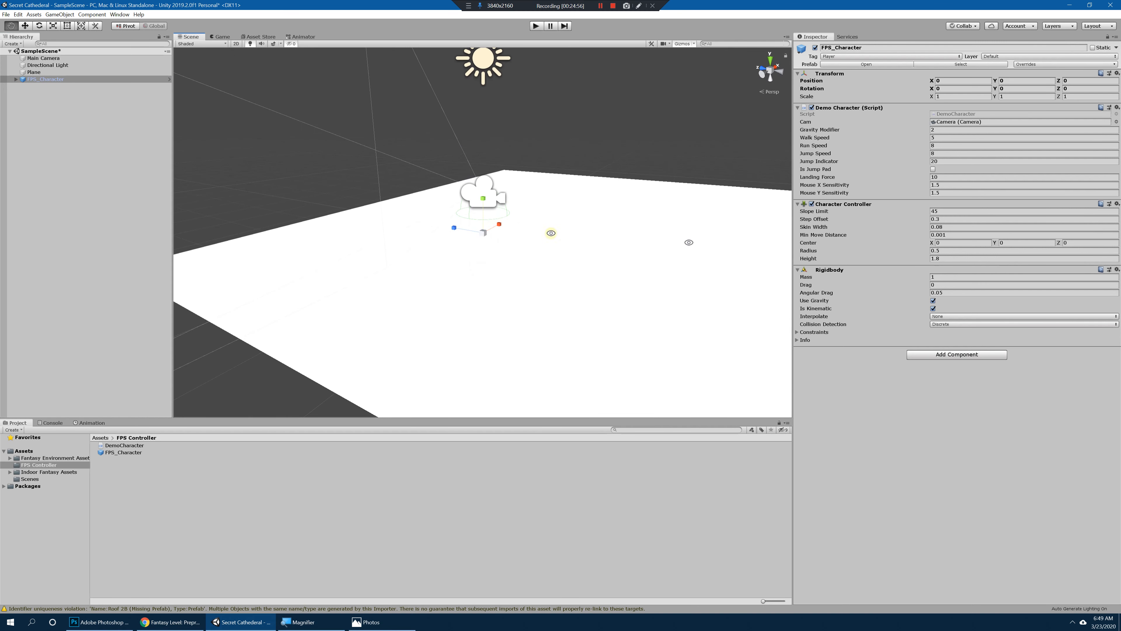
alt+drag(485, 219, 498, 200)
key(w)
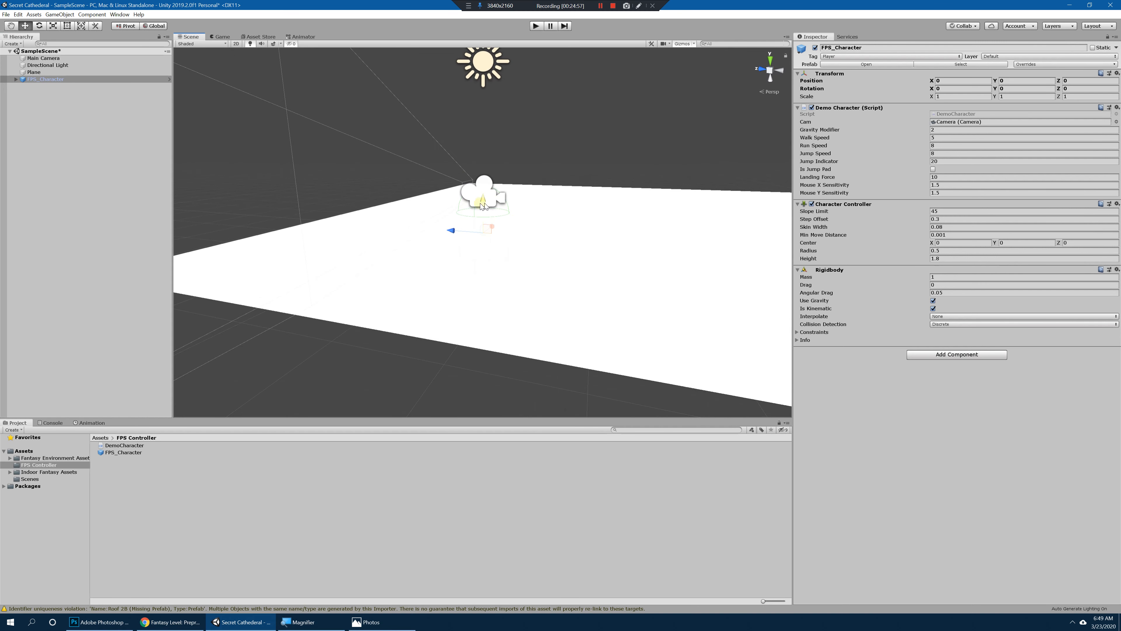
click(250, 44)
click(250, 44)
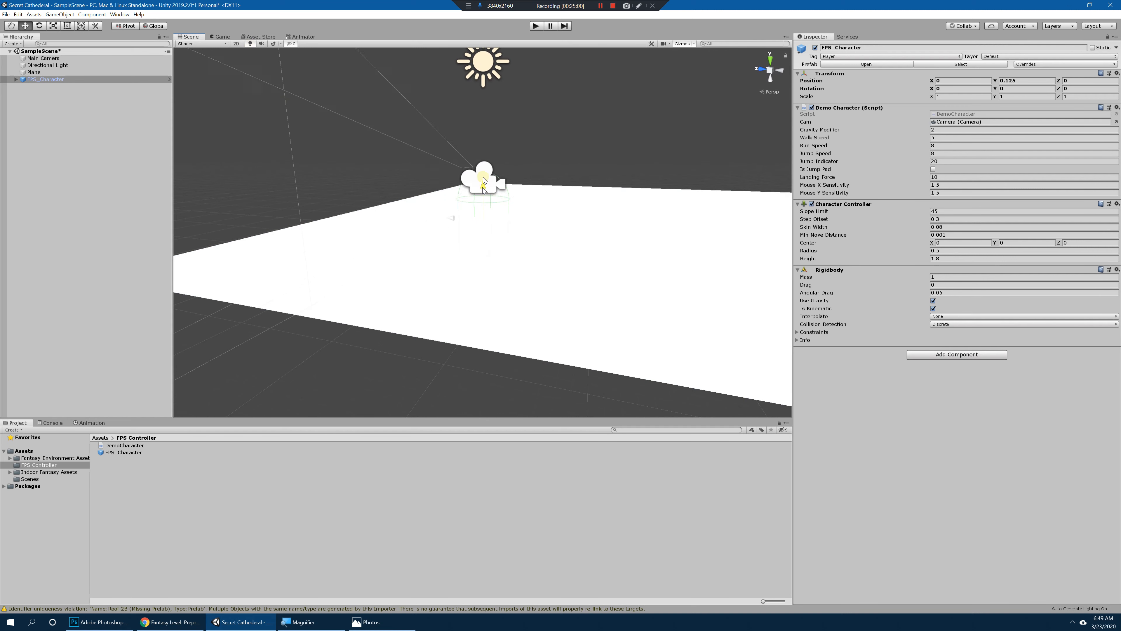
drag(484, 180, 584, 188)
click(537, 25)
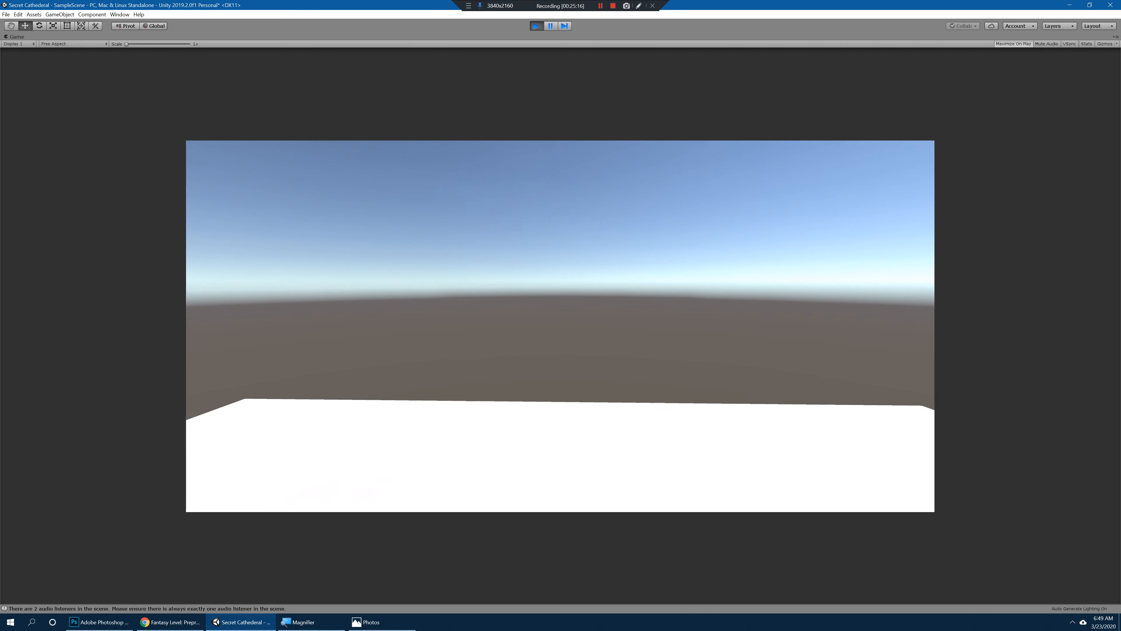
key(ctrl+p)
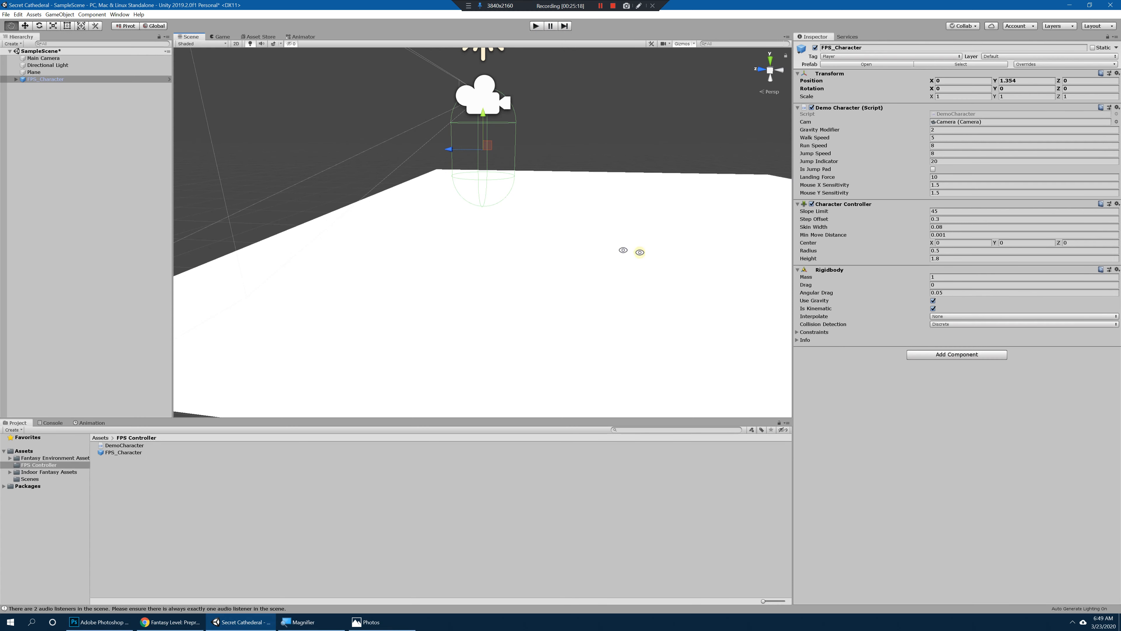
Step: Reset the Plane's Transform component to its default values
scroll(625, 250, down, 5)
click(551, 233)
alt+drag(553, 235, 568, 255)
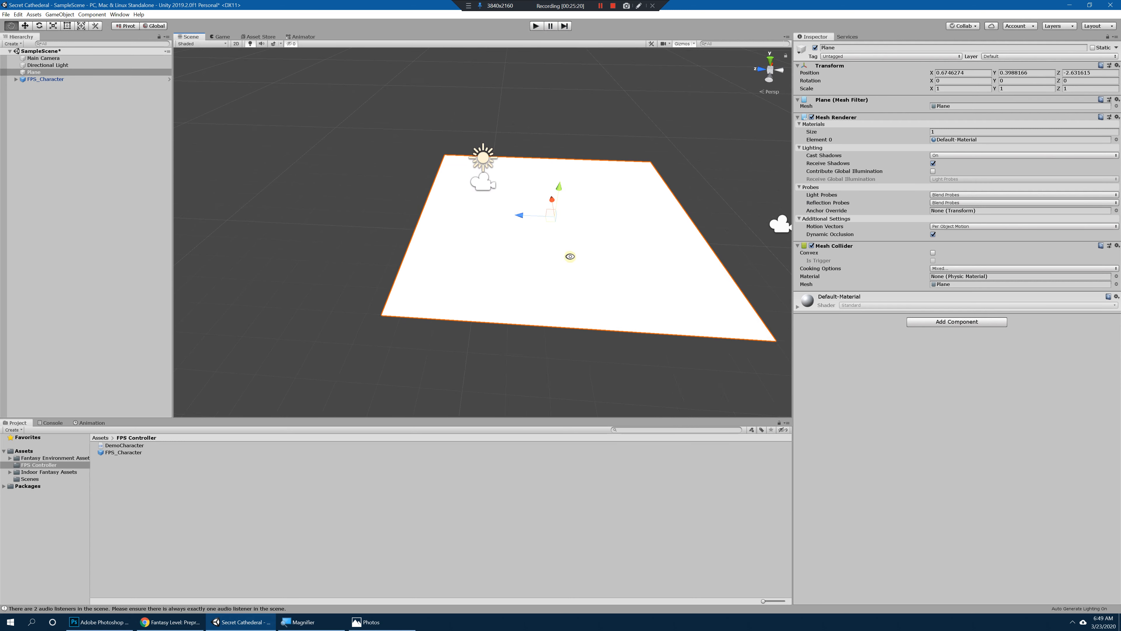
click(575, 132)
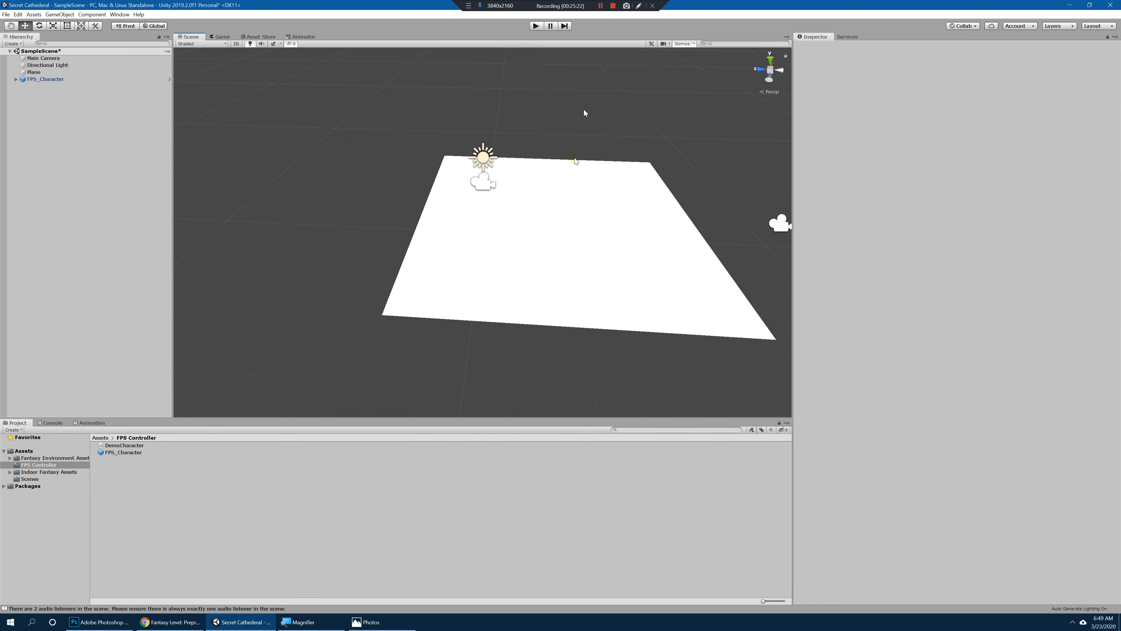
click(580, 186)
alt+drag(572, 188, 506, 213)
alt+right_drag(505, 213, 559, 200)
mouse_move(569, 192)
alt+middle_down()
mouse_move(617, 199)
mouse_move(556, 191)
alt+middle_up()
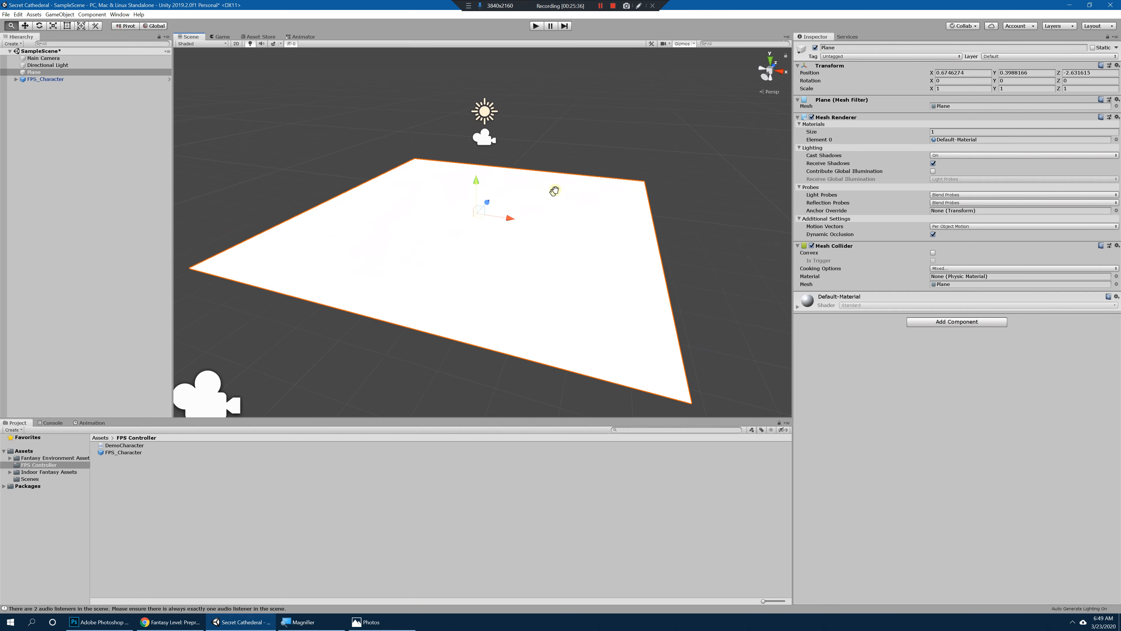
alt+drag(555, 190, 542, 191)
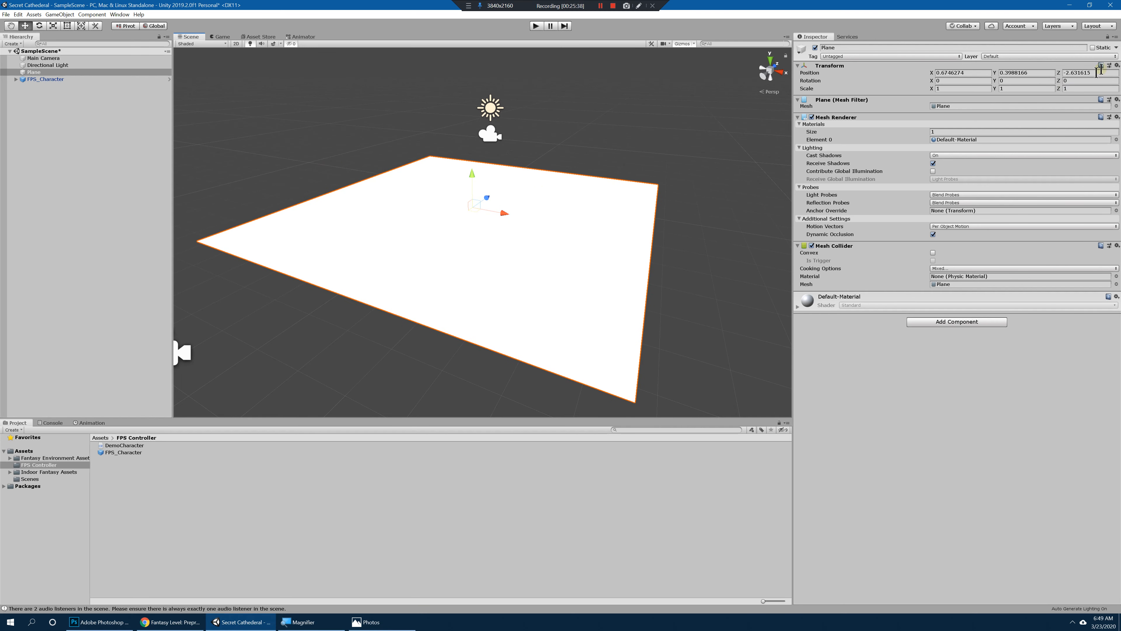
click(1117, 65)
click(1050, 71)
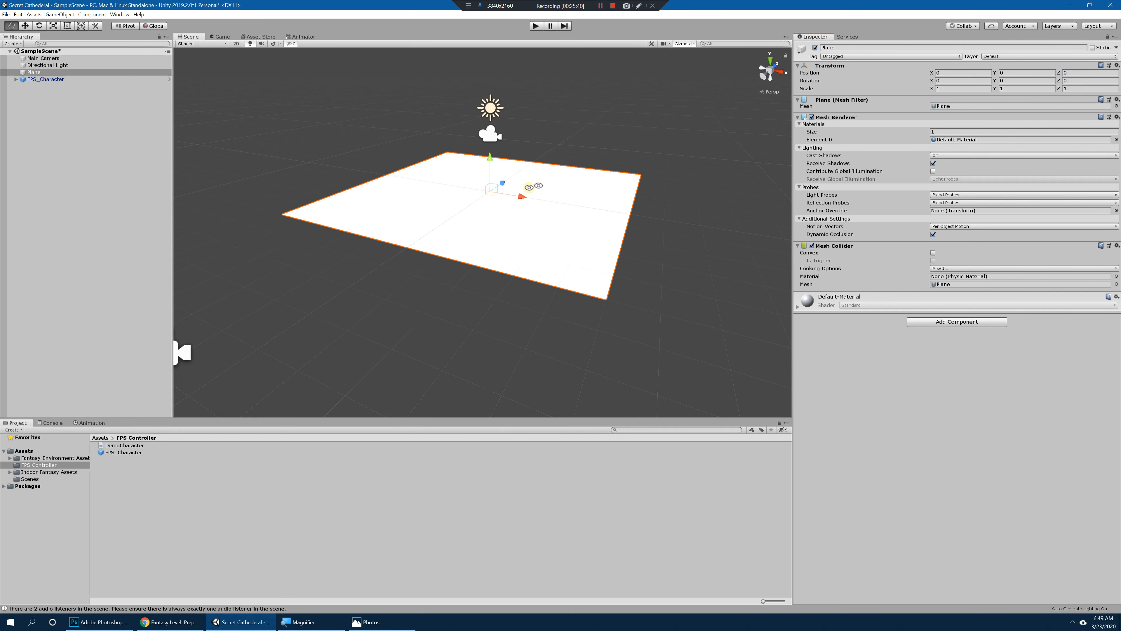
Step: Scale the Plane uniformly to about 56.4 on all axes and test the scene in play mode
alt+drag(514, 184, 1028, 175)
key(r)
alt+drag(659, 192, 565, 153)
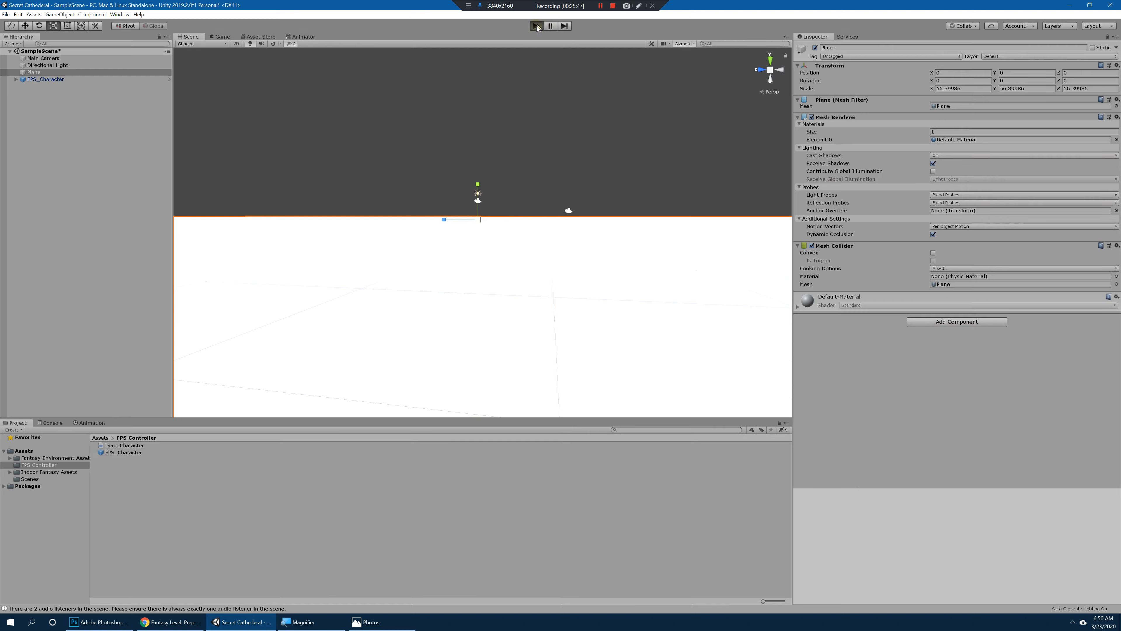
key(ctrl+p)
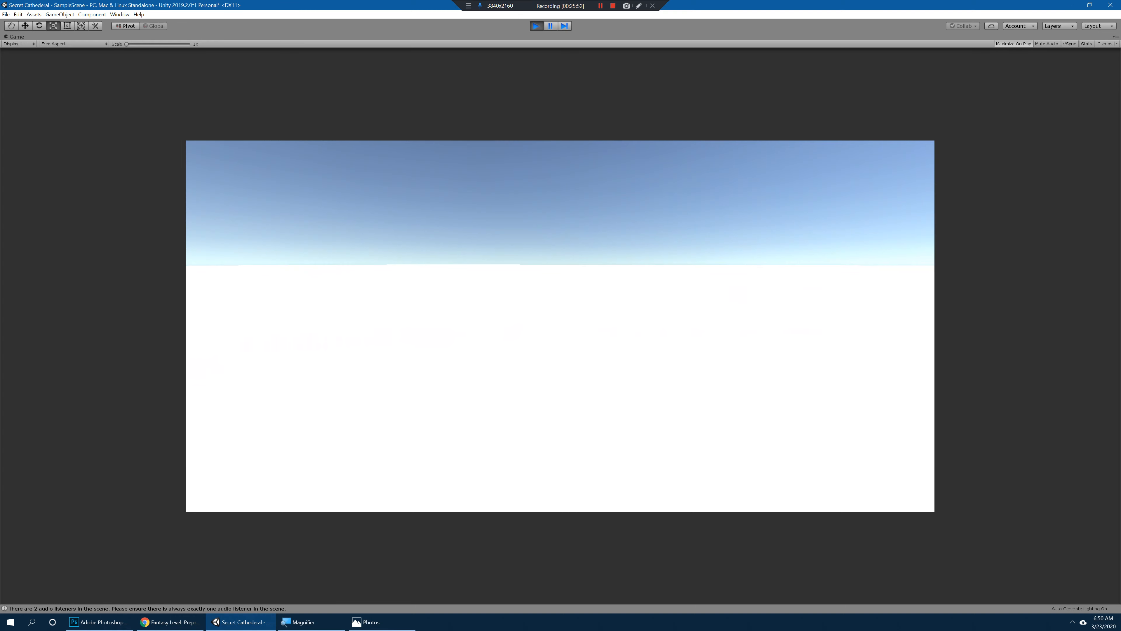
key(ctrl+p)
Step: Set the Directional Light's intensity to 0.7
click(48, 65)
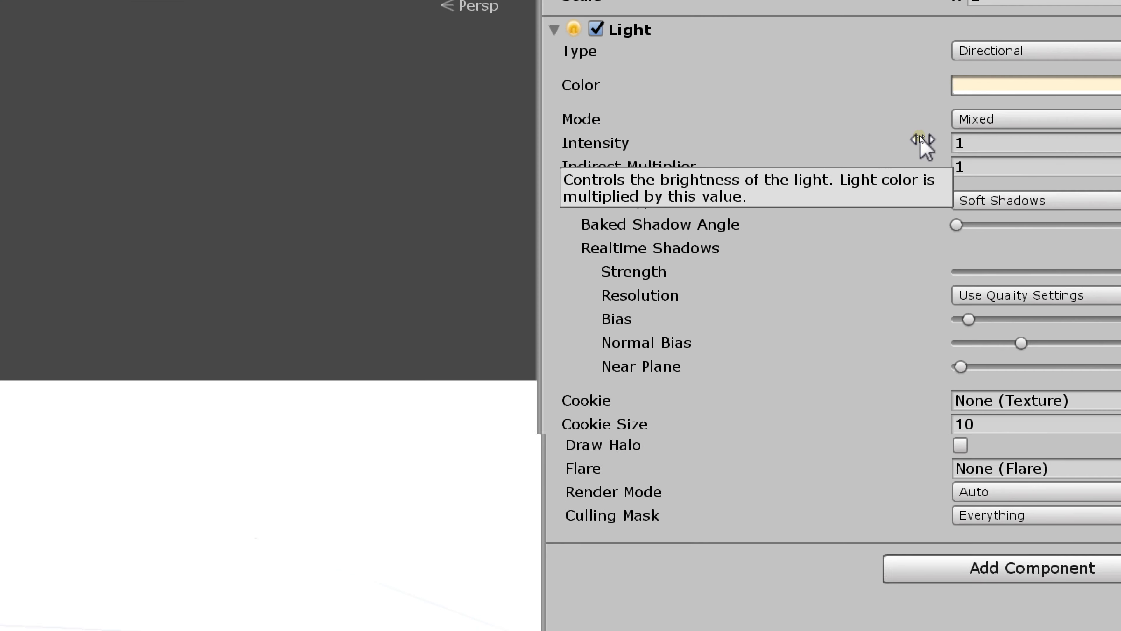
click(1011, 144)
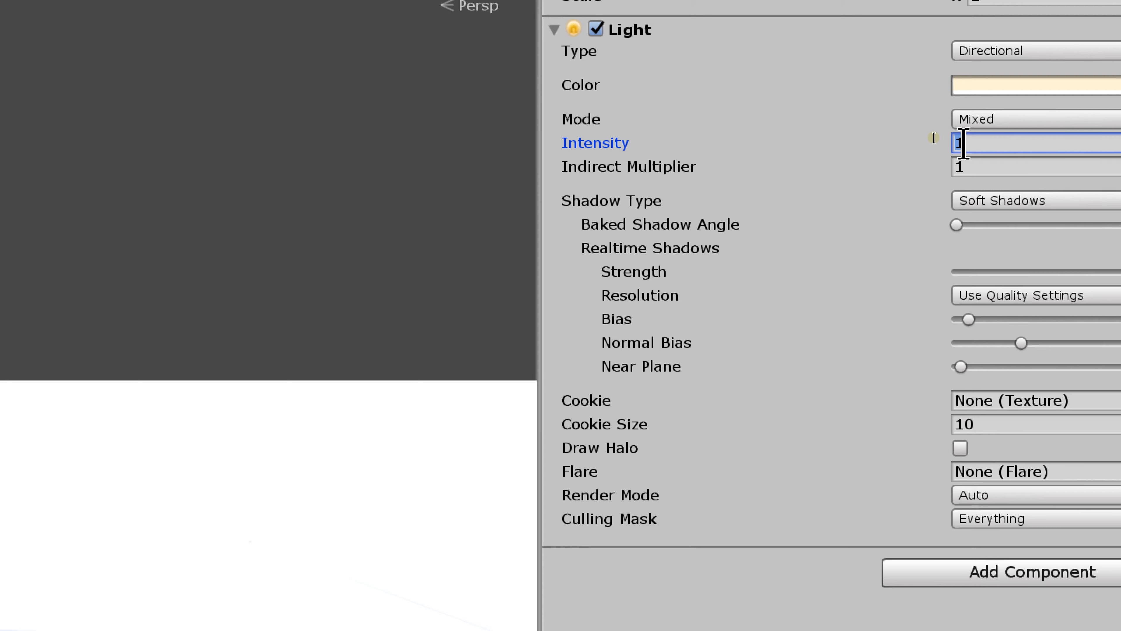
text(.7)
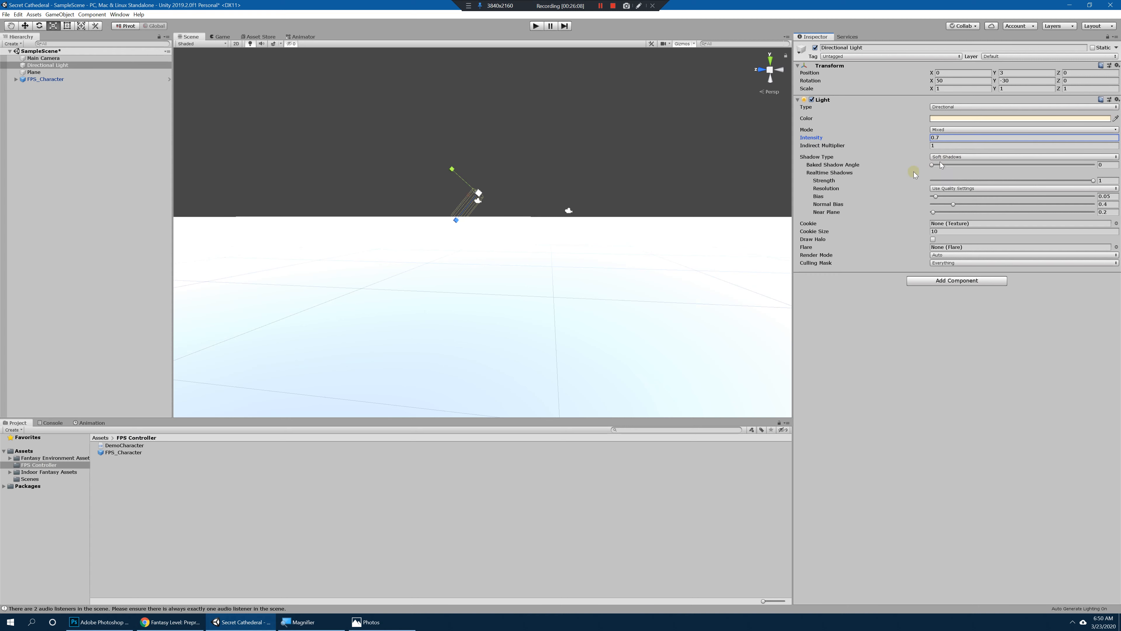
Step: Examine the Default-Material assigned to the Plane and its albedo and surface settings
click(398, 297)
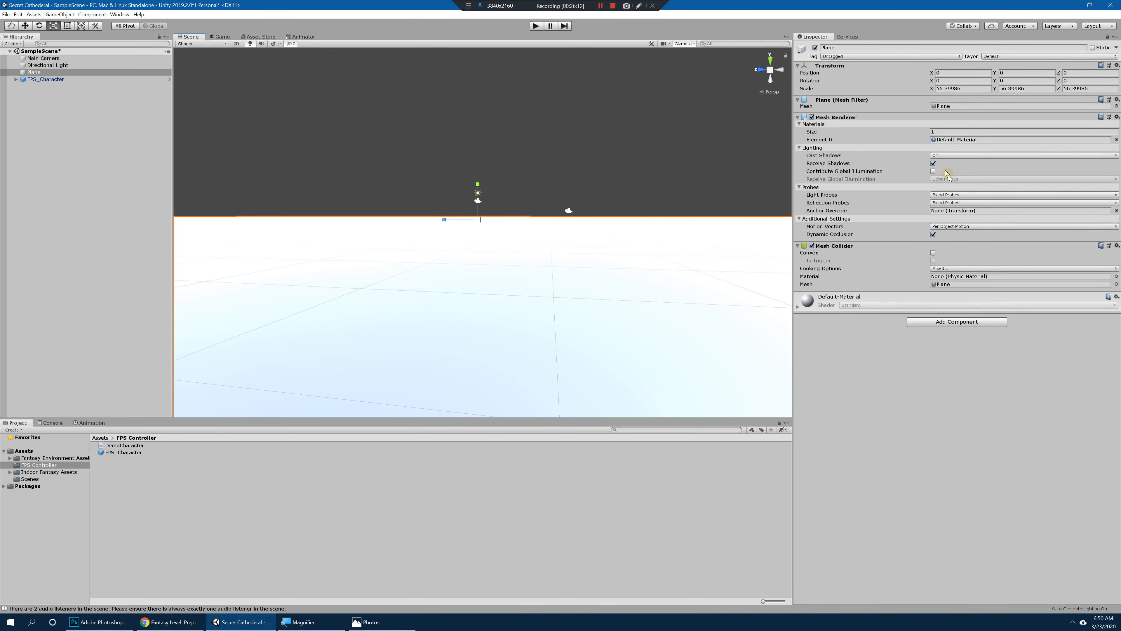
double_click(935, 141)
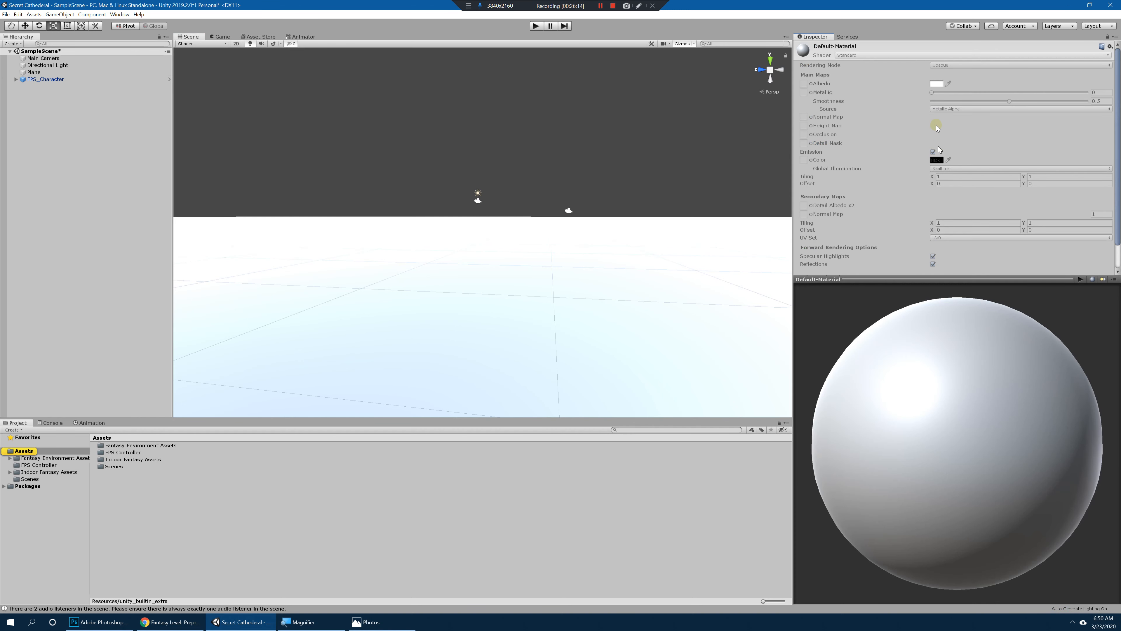
click(45, 72)
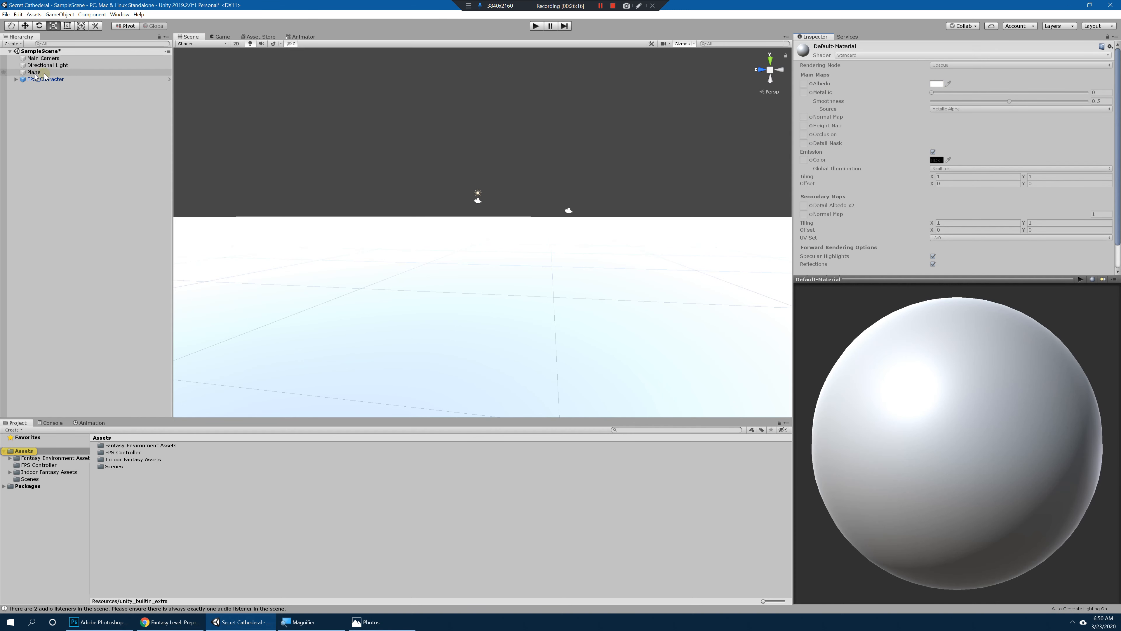
click(48, 59)
click(611, 190)
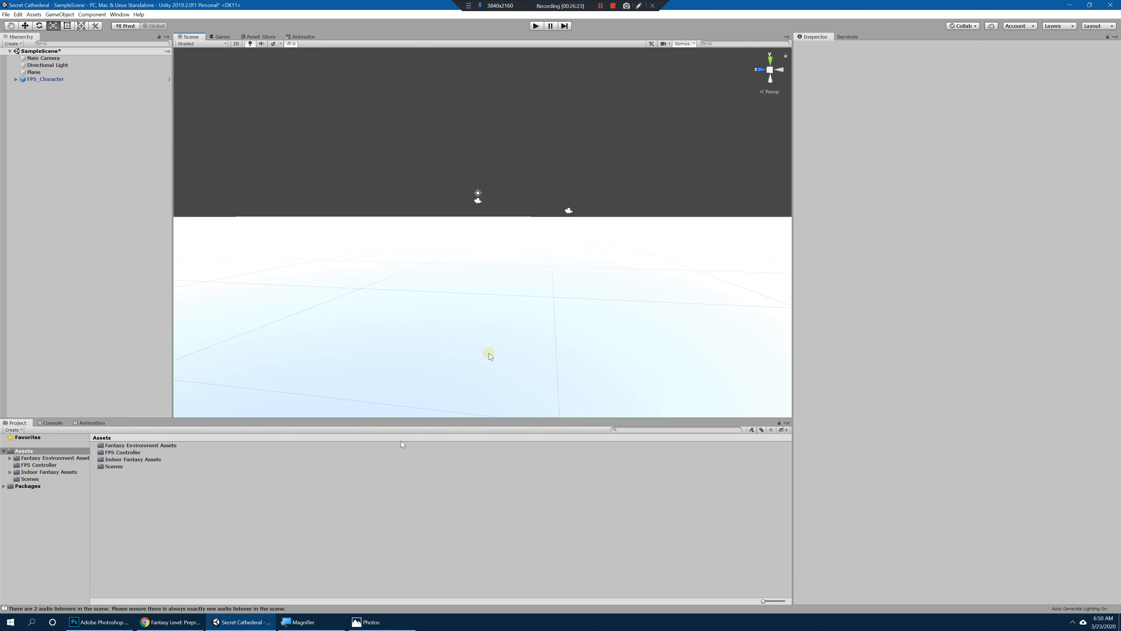
click(555, 305)
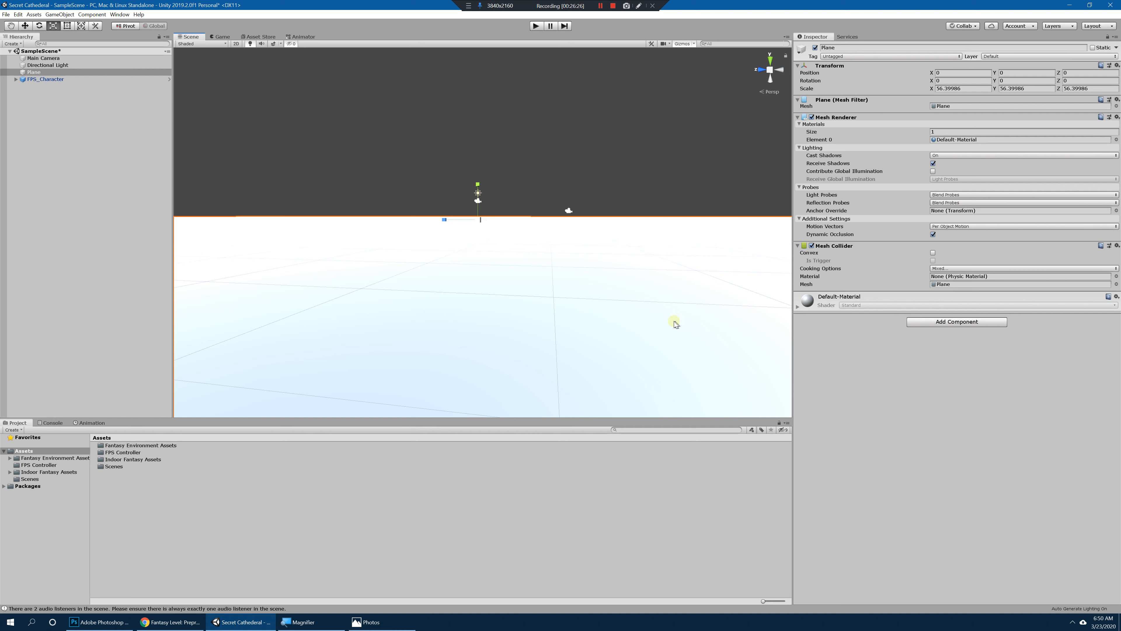
Step: Create a new folder named Materials directly inside the Assets folder
click(140, 495)
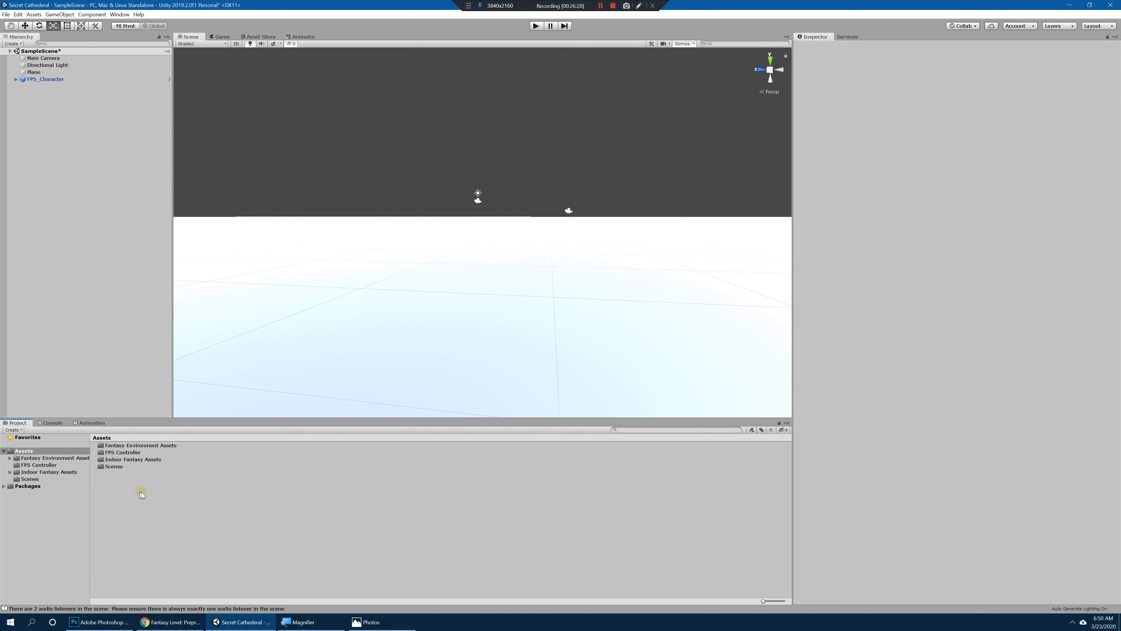
click(30, 458)
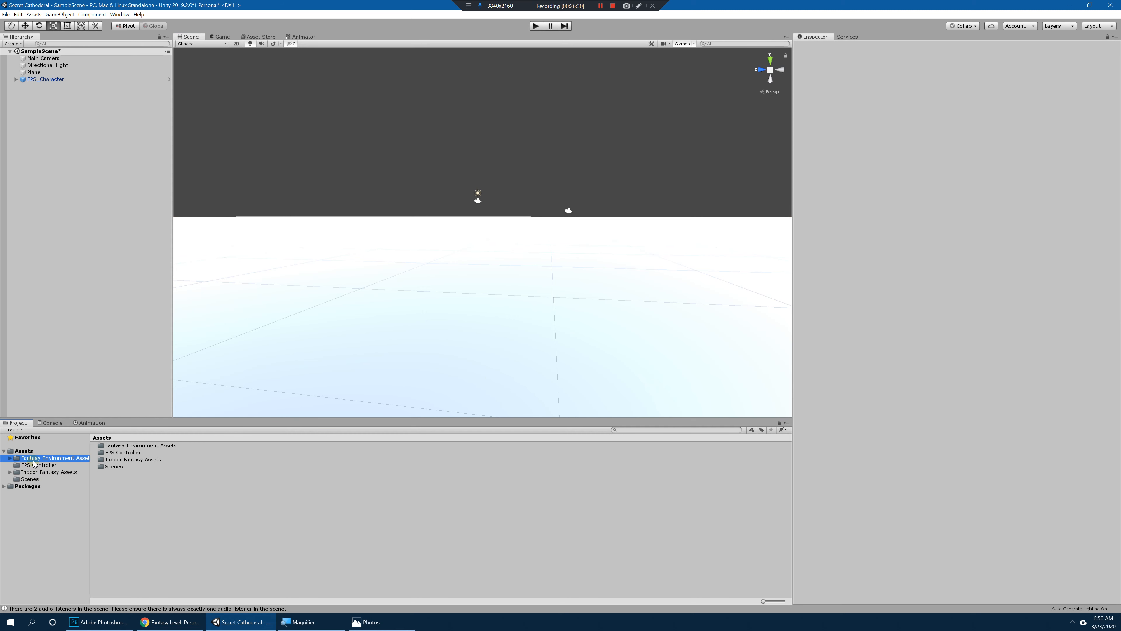
click(46, 478)
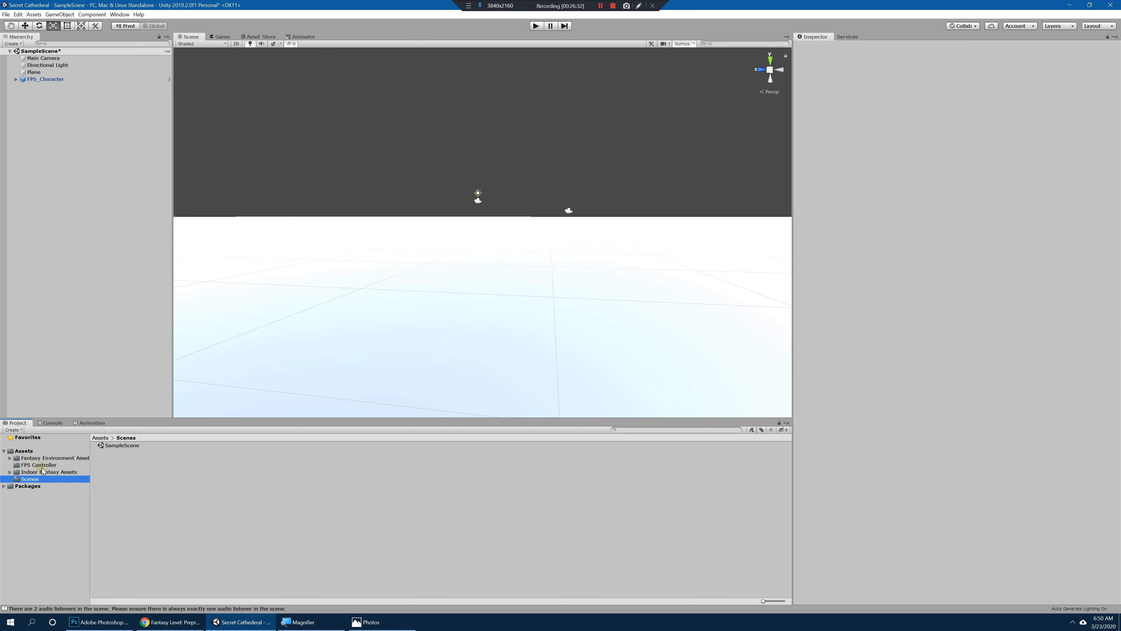
click(27, 451)
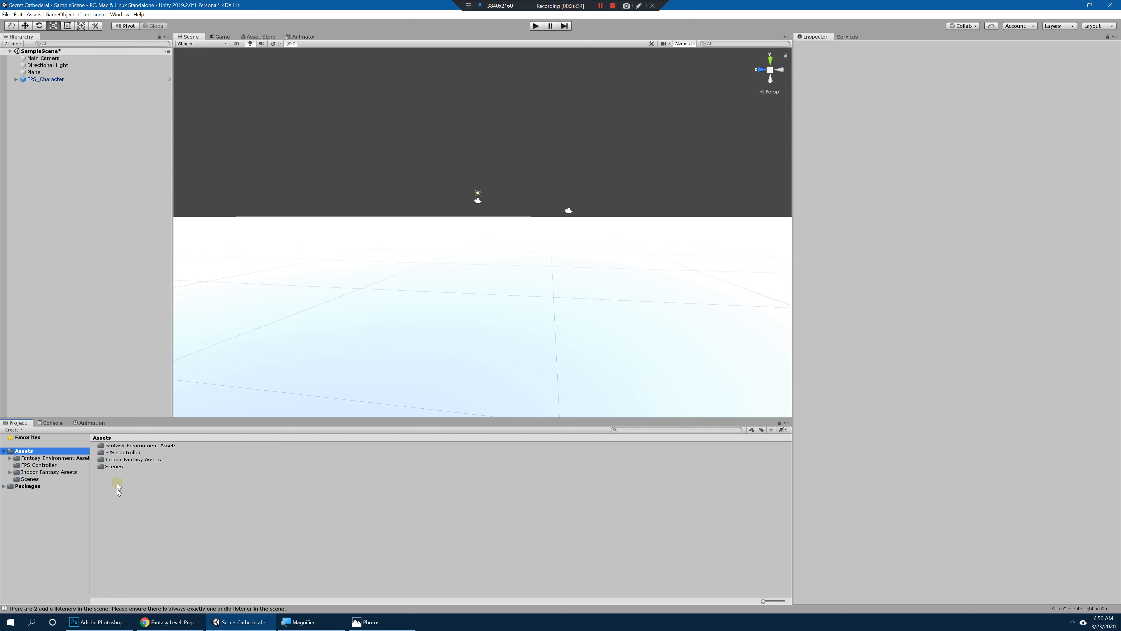
right_click(116, 485)
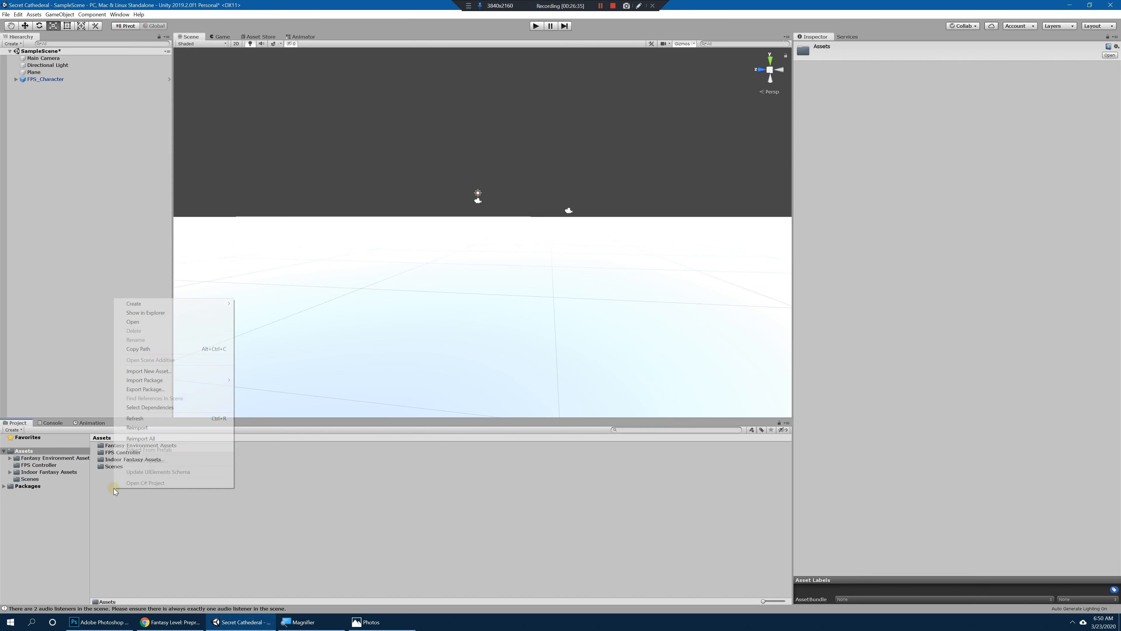
click(120, 549)
right_click(141, 513)
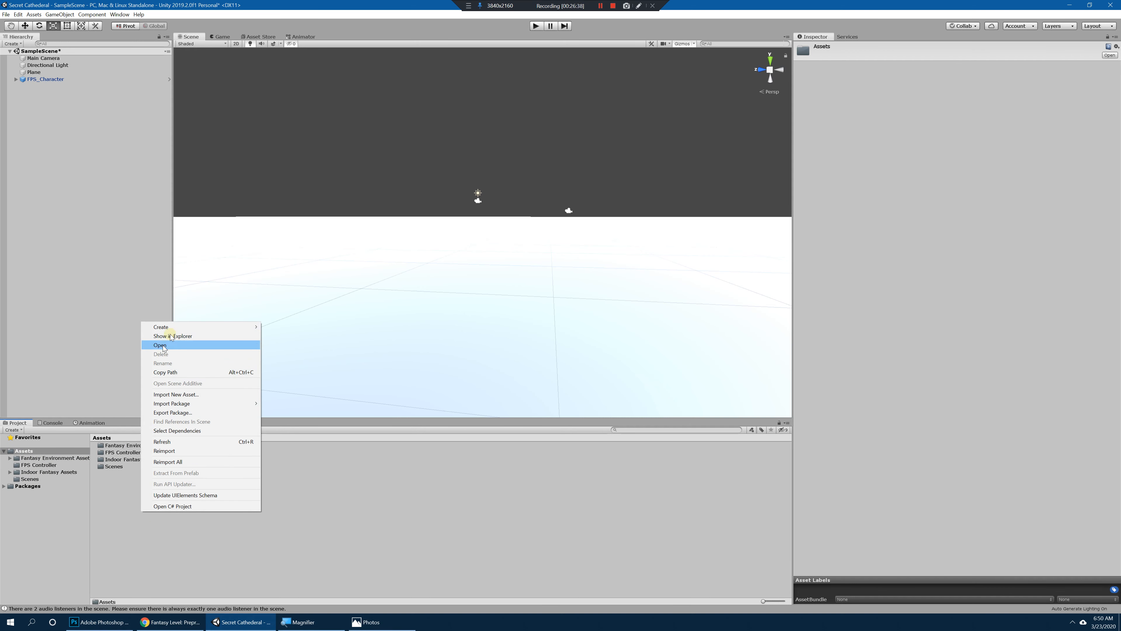
mouse_move(177, 327)
click(288, 23)
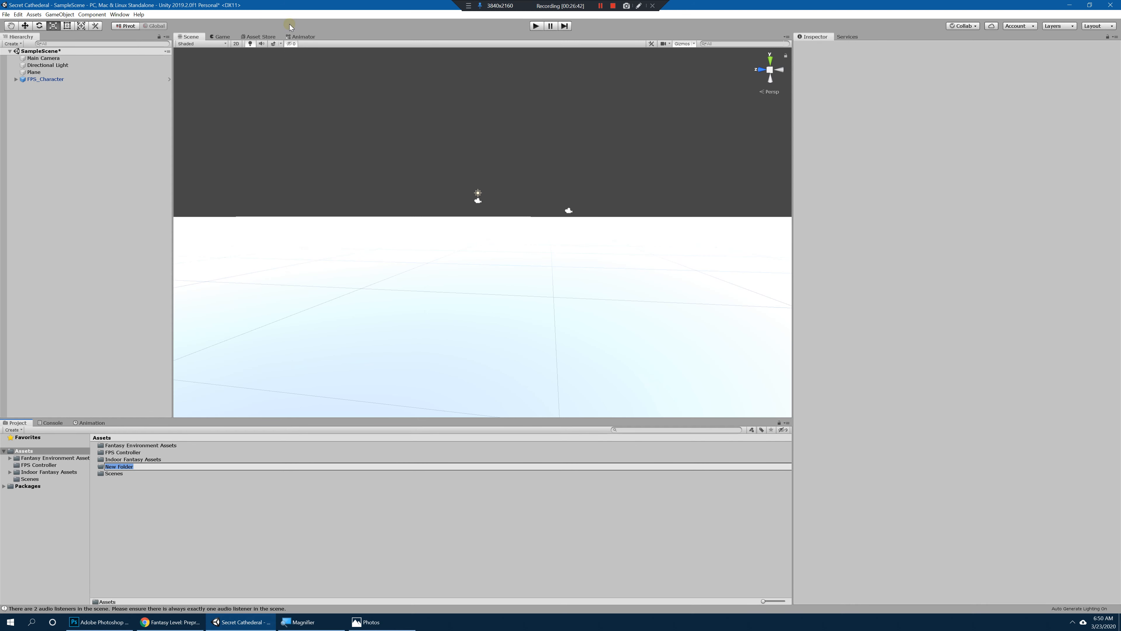
text(Materials)
key(Return)
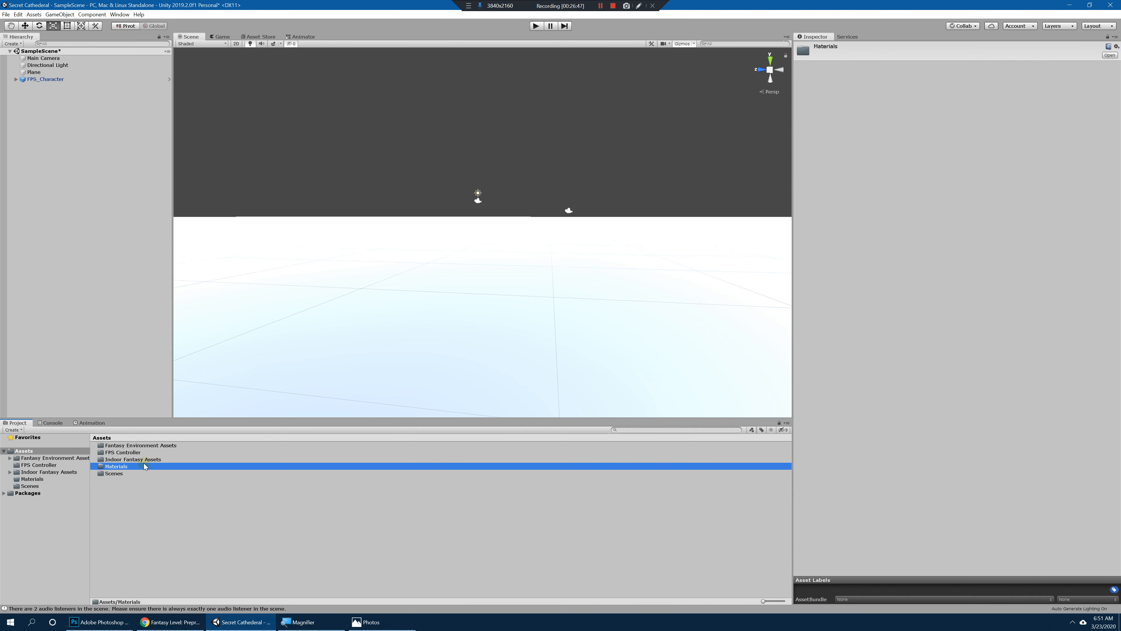
Step: Inspect the fi_village_floor_stone01 material in the Indoor Fantasy Assets materials folder and return to the Assets root folder
double_click(132, 459)
click(117, 459)
double_click(119, 459)
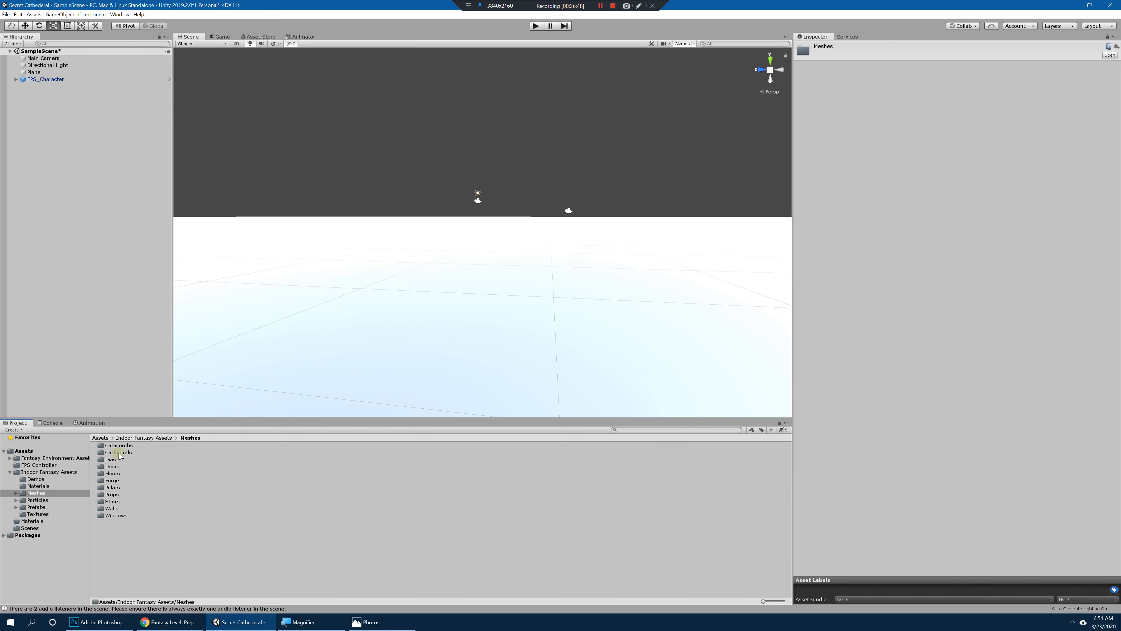
click(43, 471)
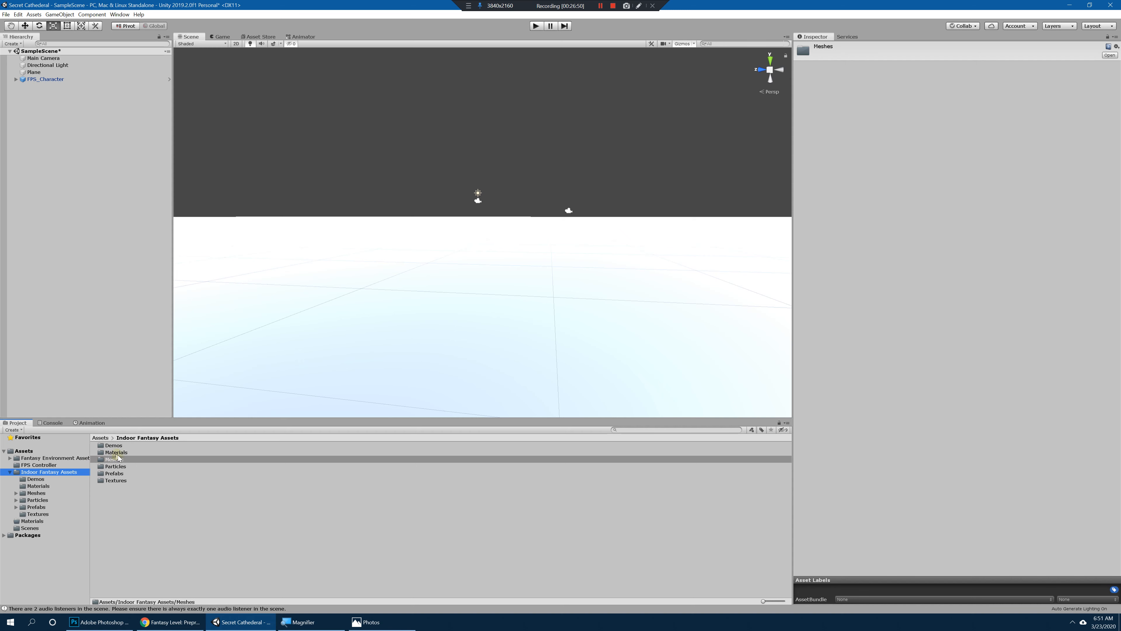
double_click(117, 453)
click(135, 501)
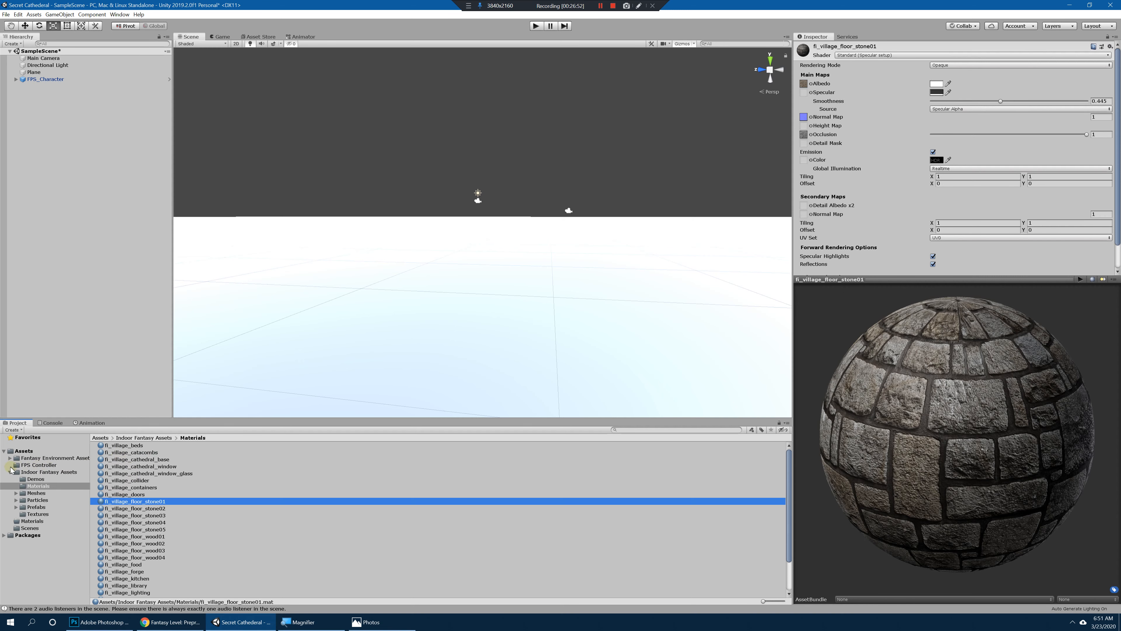
click(43, 472)
click(24, 451)
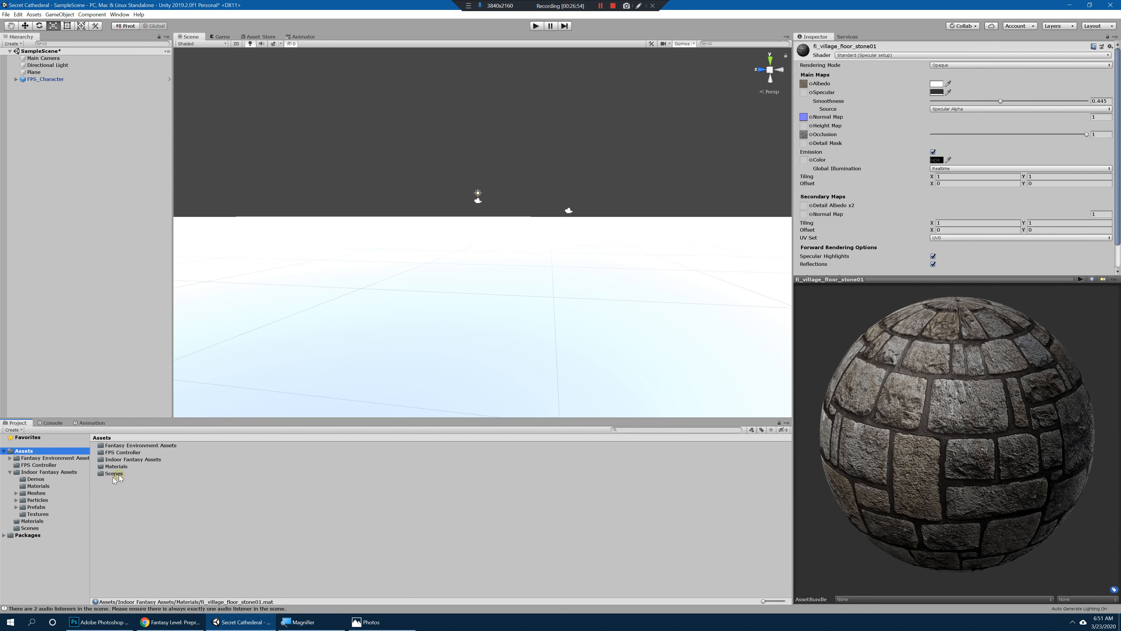
Step: Rename the Materials folder in the Assets root to Prototype
click(126, 467)
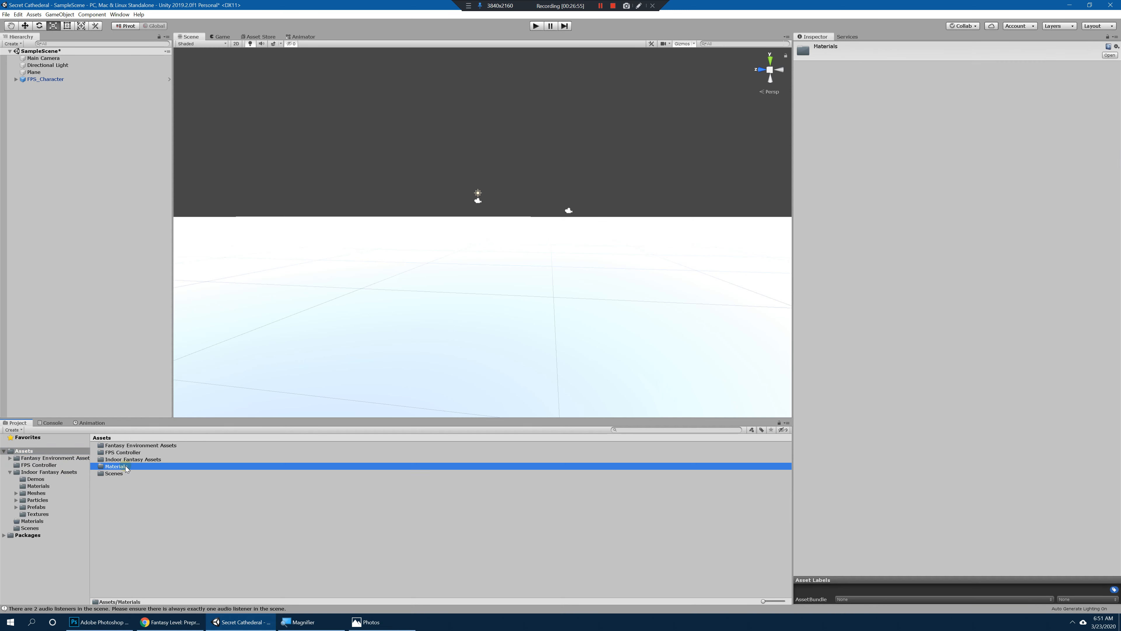
click(110, 467)
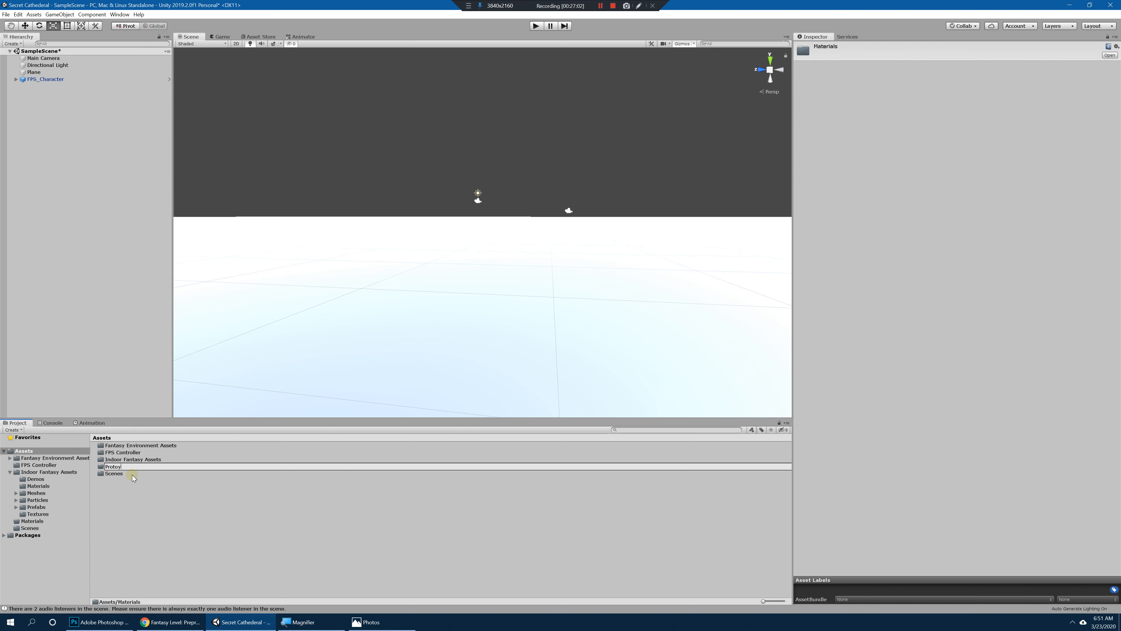
text(Prototype)
key(Return)
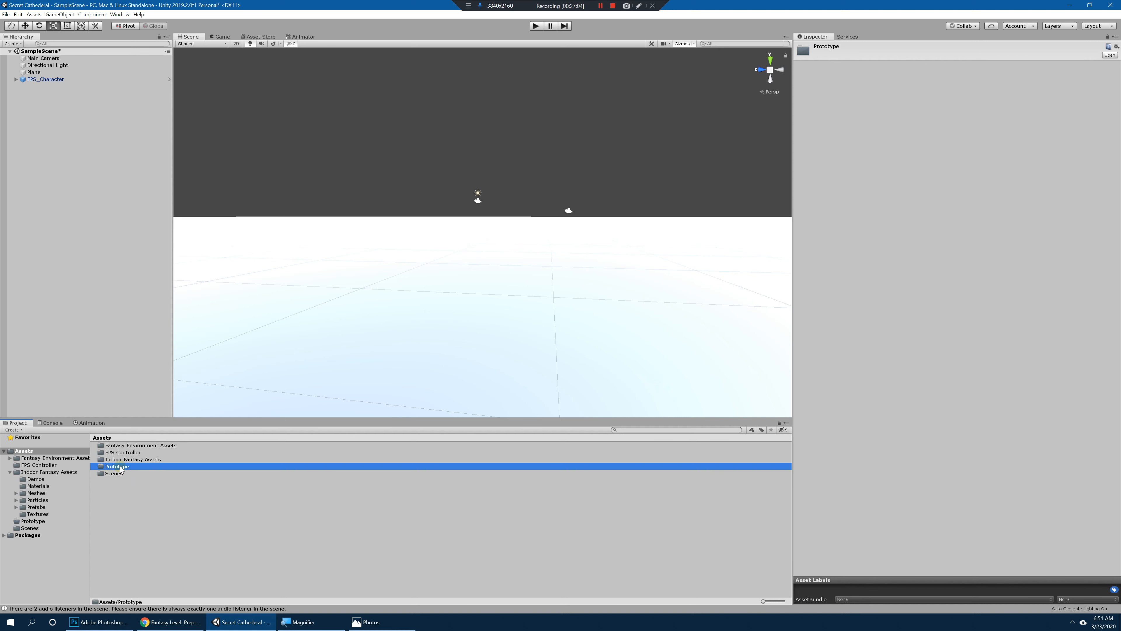
Step: Create a new material named GreyBox_Mat inside the Prototype folder
double_click(120, 467)
right_click(138, 476)
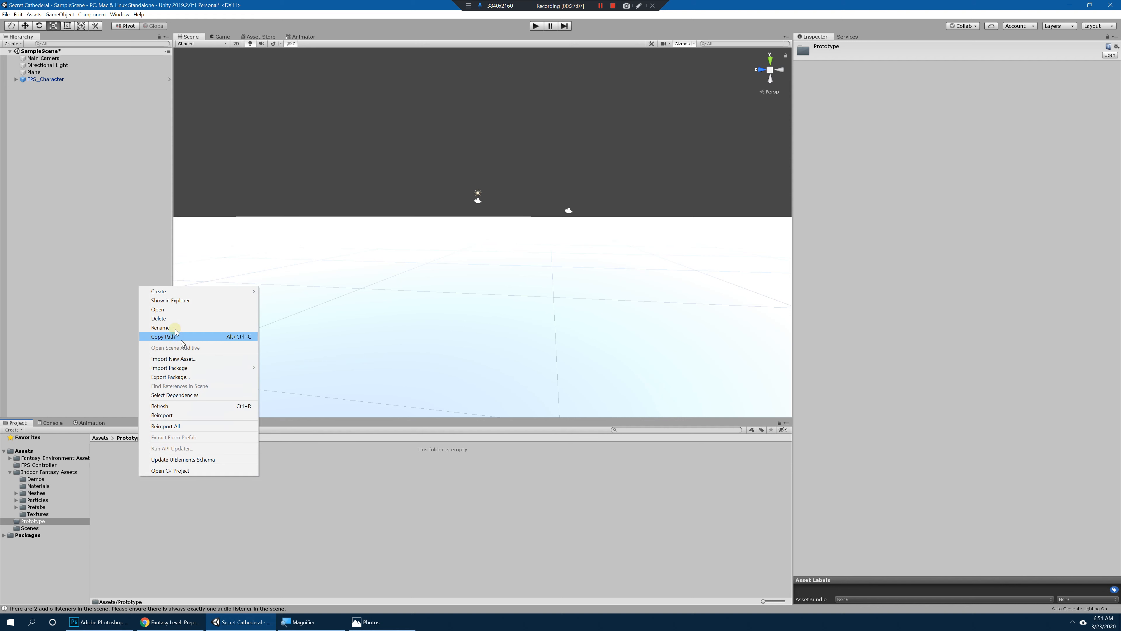
right_click(172, 498)
mouse_move(262, 317)
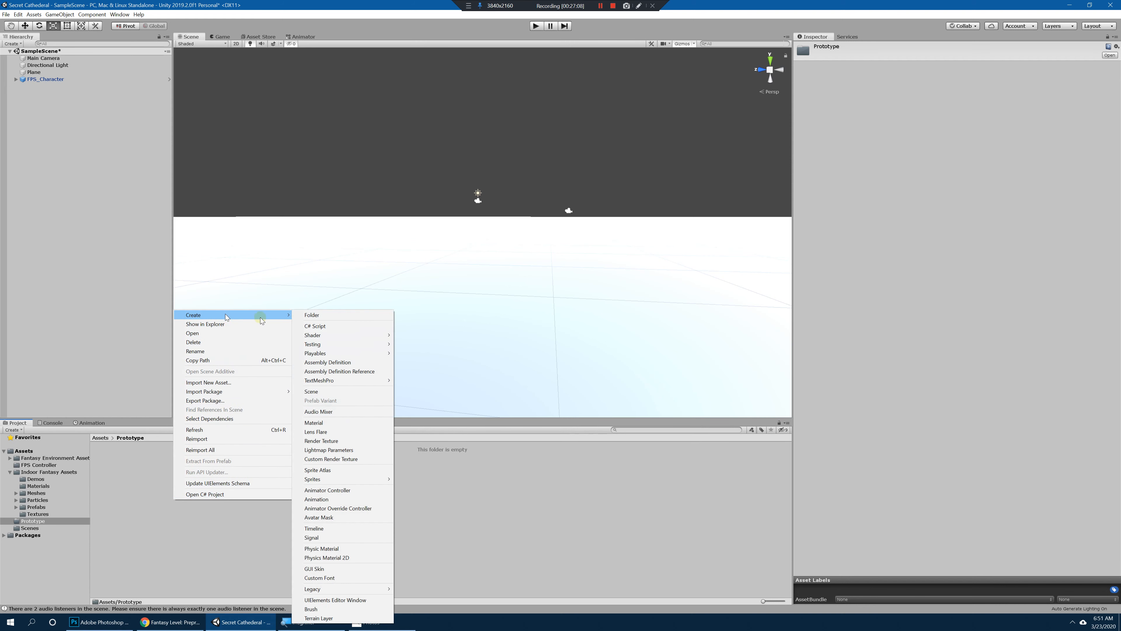
click(332, 423)
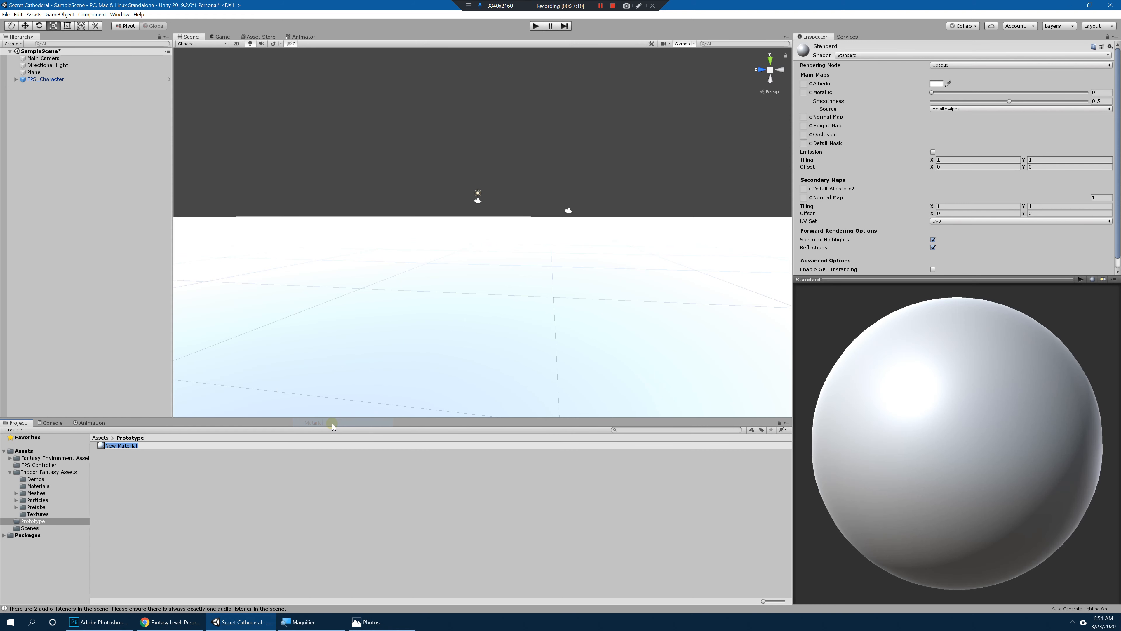
text(GreyBox_Mat)
key(Return)
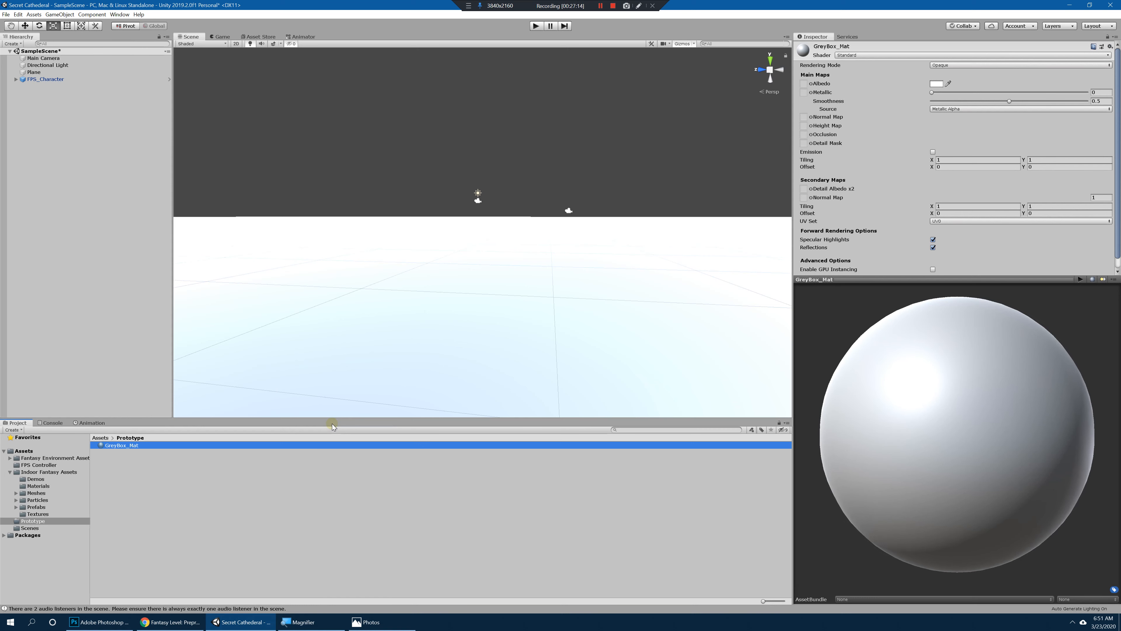
Step: Set GreyBox_Mat's albedo colour to mid grey, hexadecimal 808080
click(141, 446)
drag(944, 456, 922, 310)
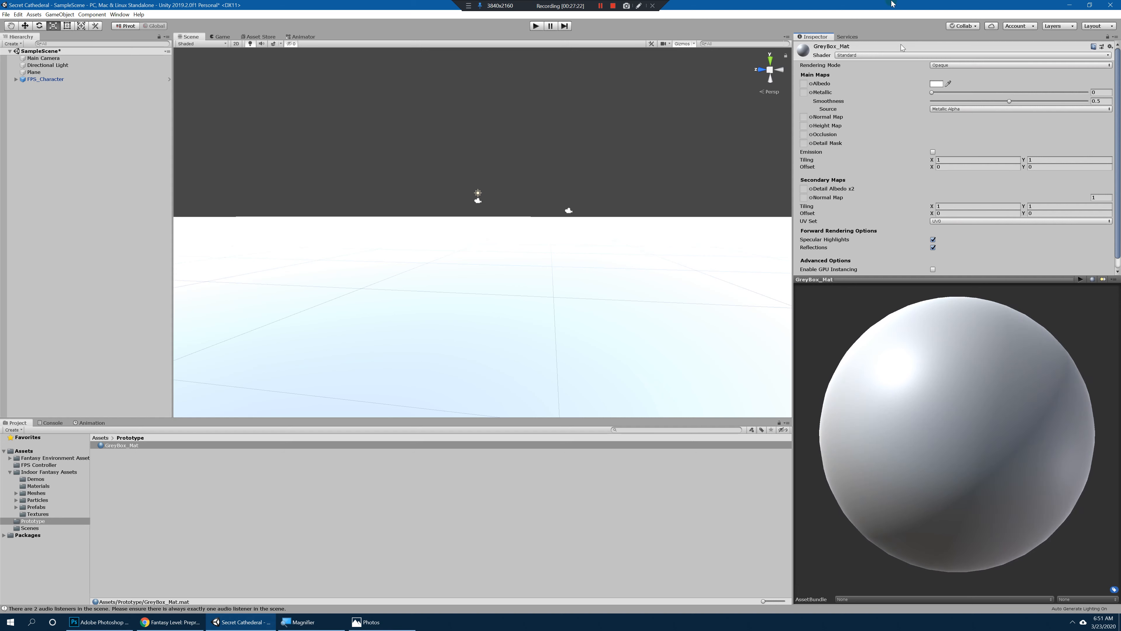
click(128, 488)
click(127, 449)
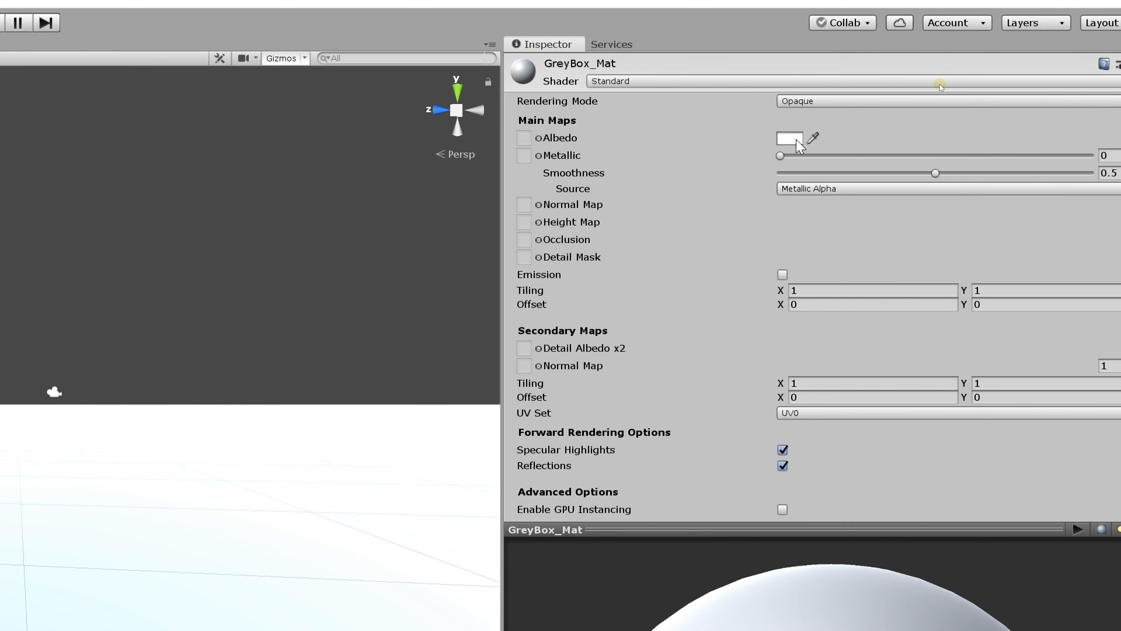
click(790, 139)
drag(55, 8, 732, 70)
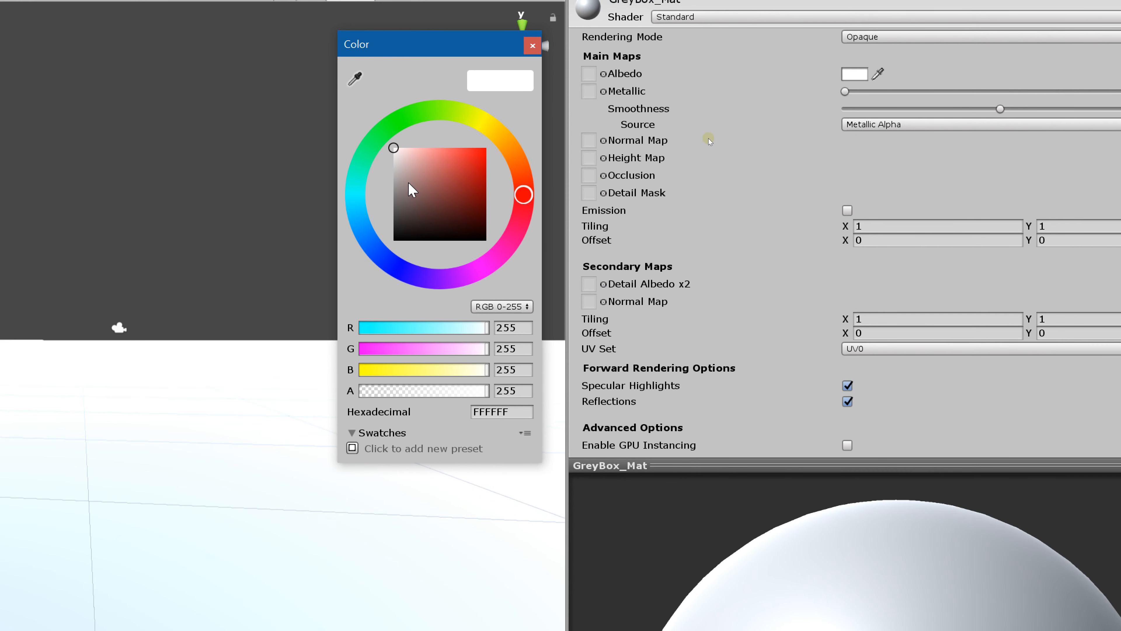
drag(695, 213, 672, 228)
drag(388, 210, 389, 194)
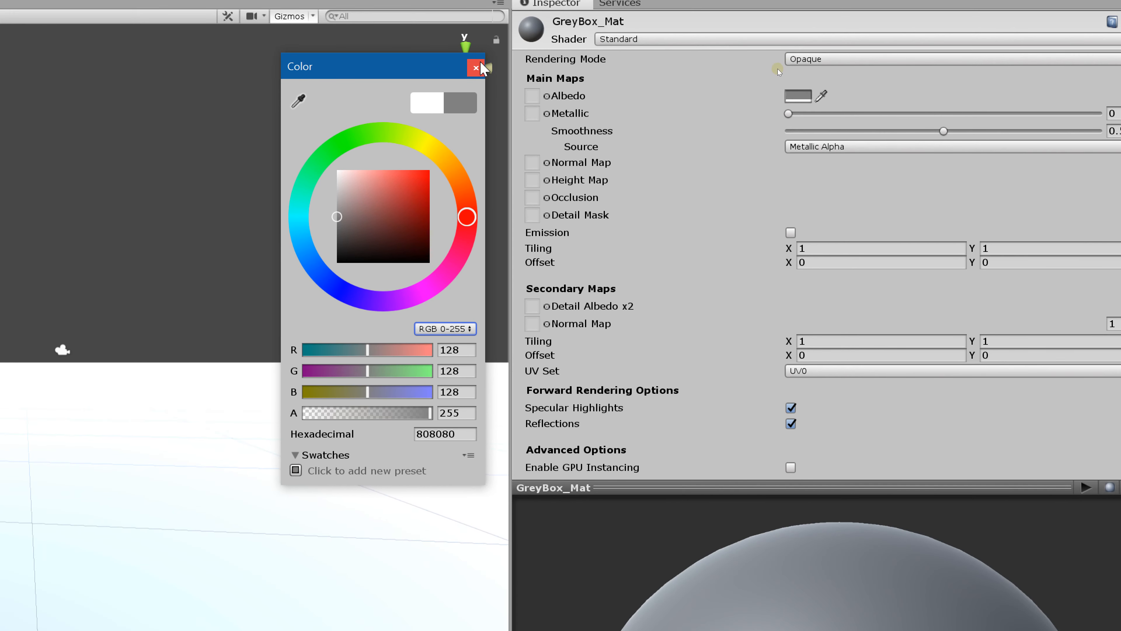
click(532, 49)
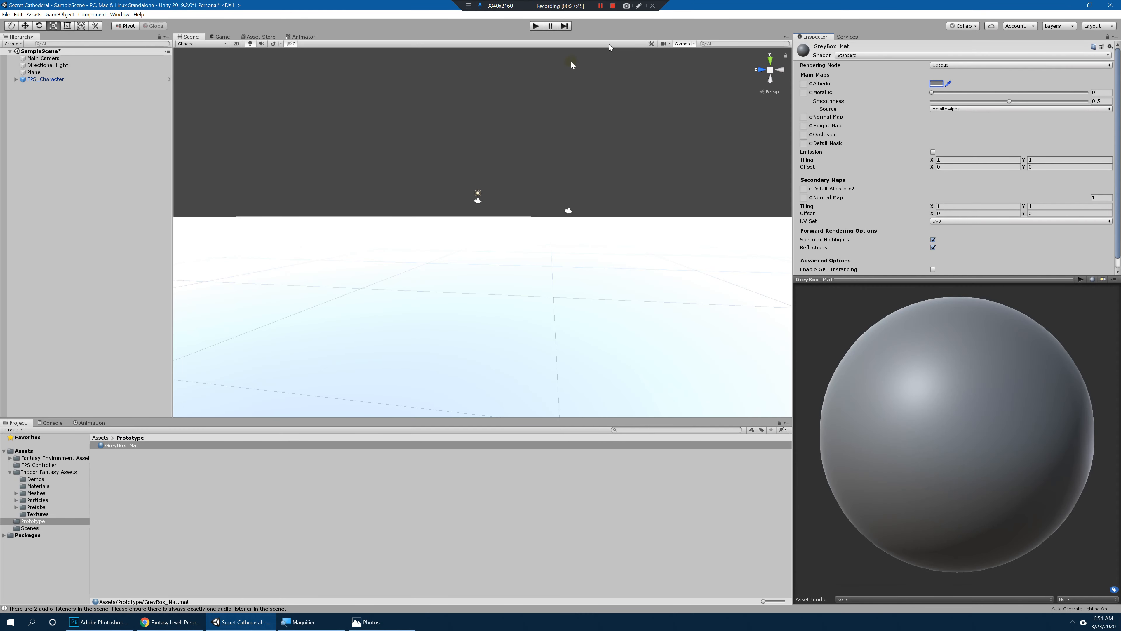
Step: Apply GreyBox_Mat to the ground plane in the scene
click(166, 345)
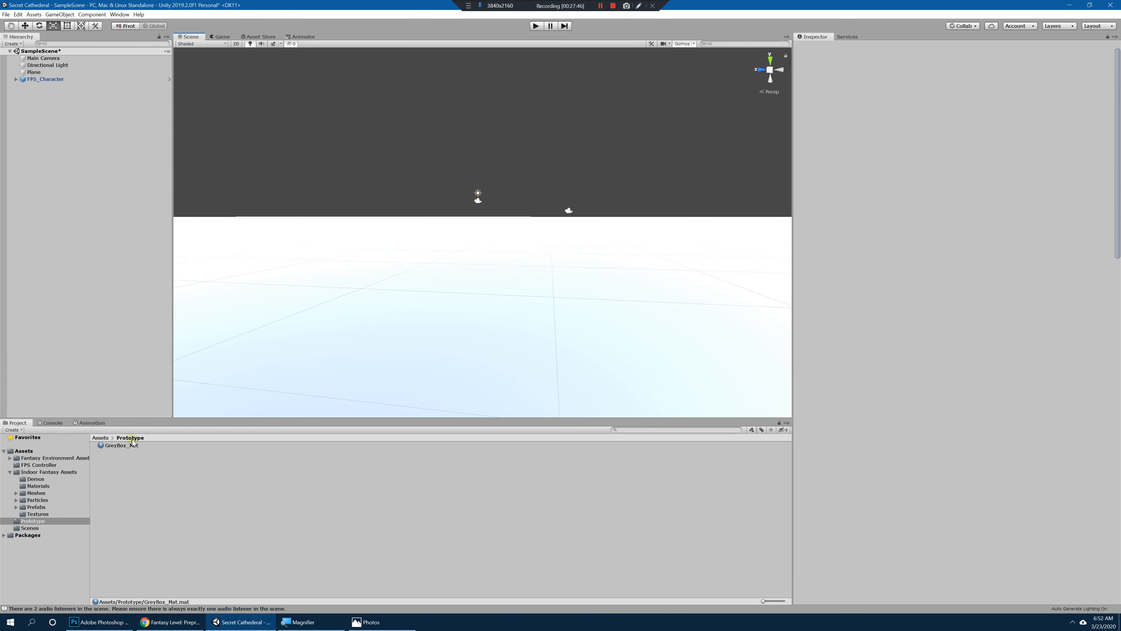
drag(131, 445, 351, 338)
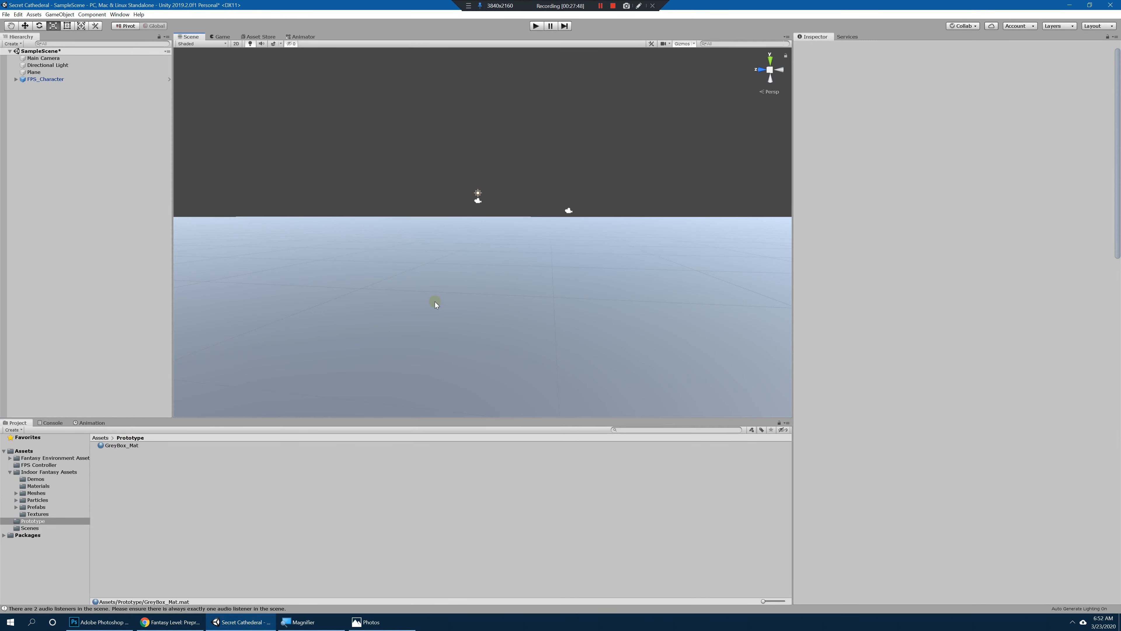
alt+drag(530, 117, 426, 160)
Step: Scale the Plane down into a long strip of about 5.13 in X, 11.78 in Y and 12.61 in Z
click(585, 231)
alt+right_drag(560, 231, 451, 226)
key(r)
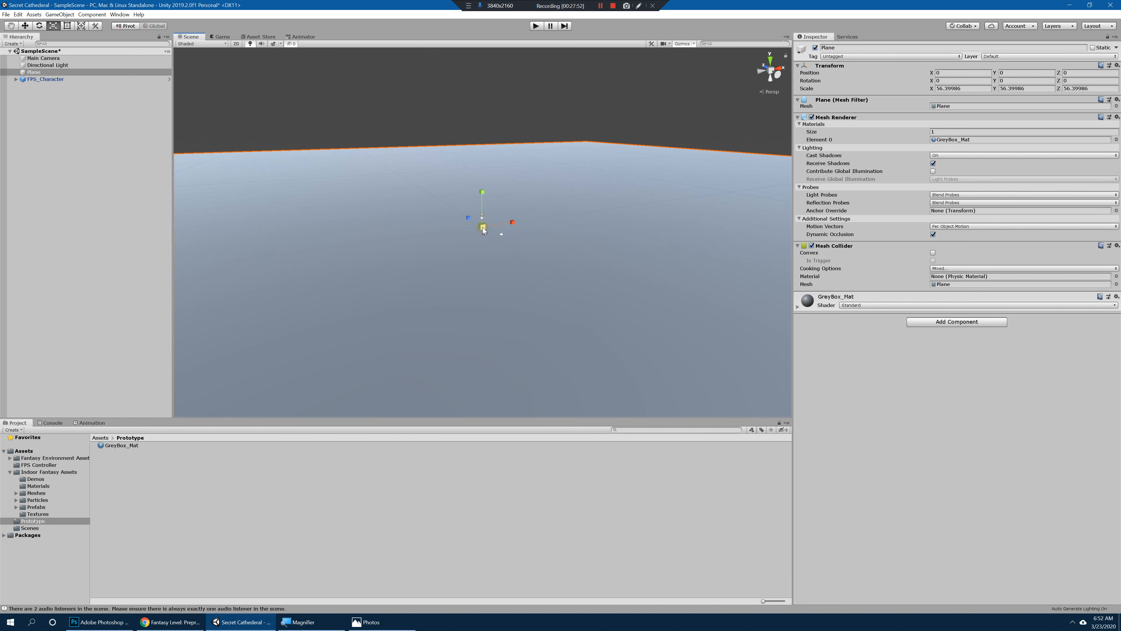
drag(482, 226, 568, 310)
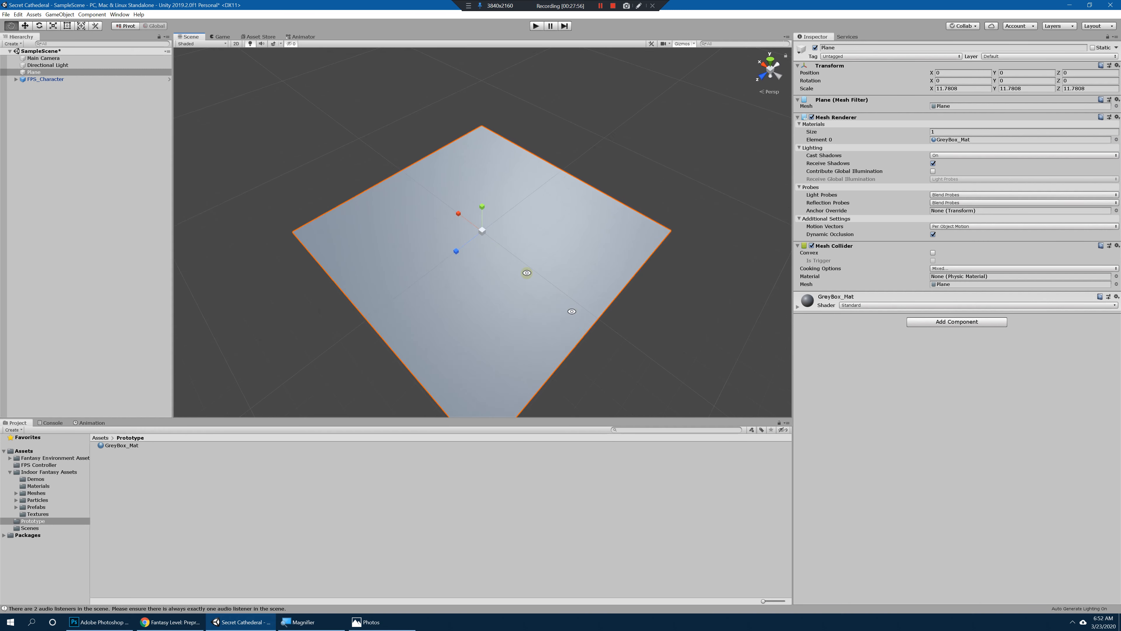
drag(460, 214, 522, 264)
Step: Duplicate the Plane as a shorter strip at its end, about 7.73 in Z scale, rotated about -7.4 degrees in Y, at X 4.2, Z -97.7
key(ctrl+d)
key(w)
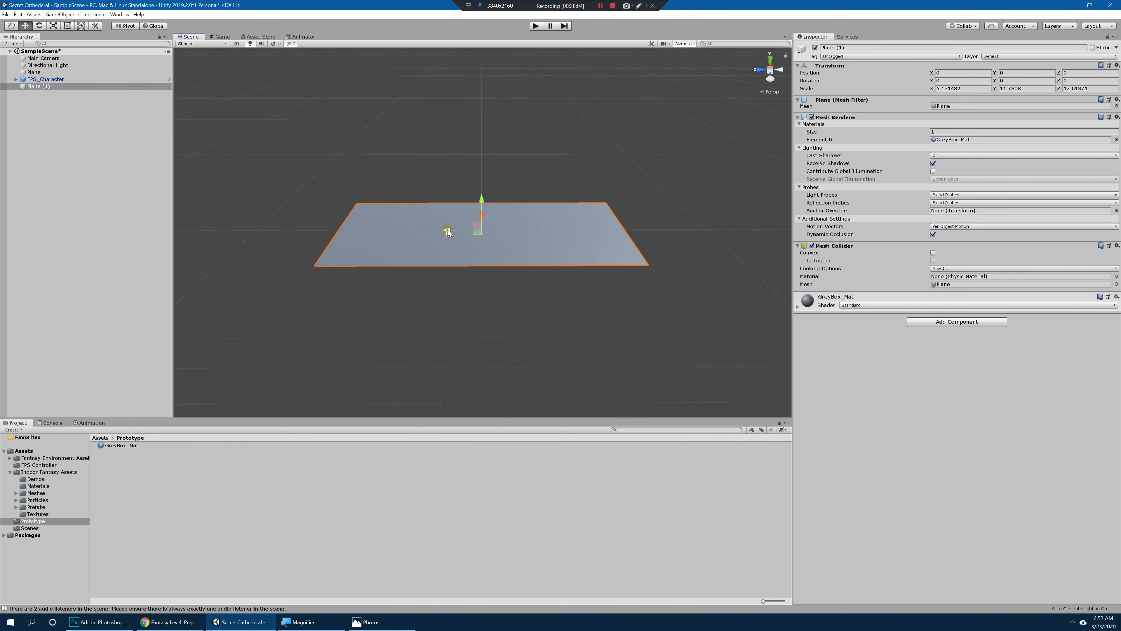
key(r)
drag(449, 230, 679, 211)
key(e)
key(w)
middle_drag(679, 207, 570, 224)
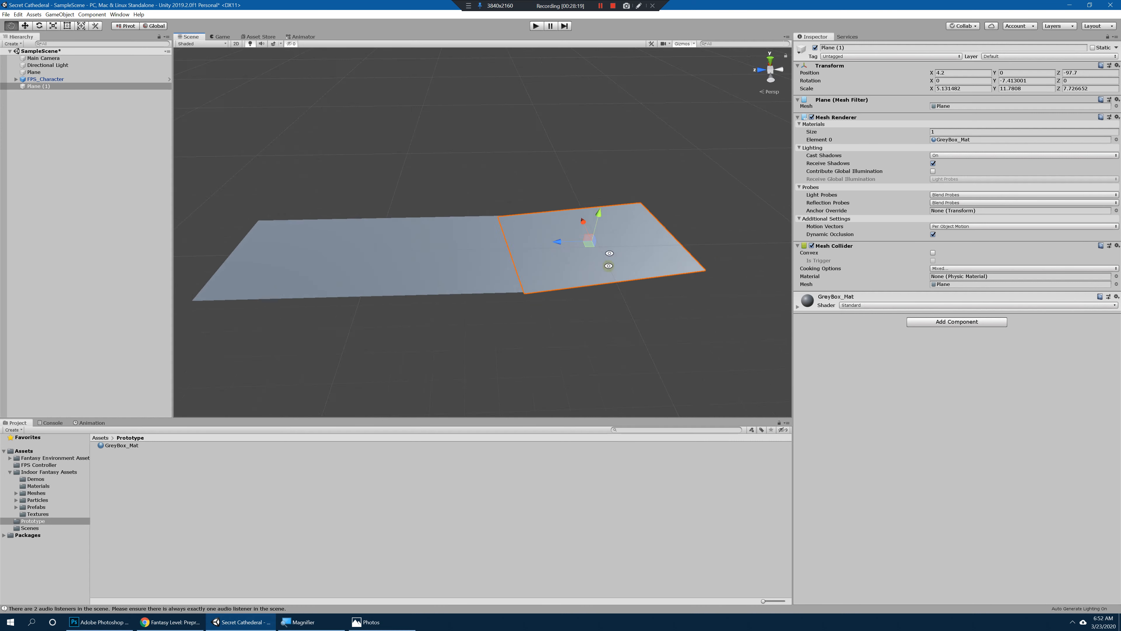
Step: Duplicate the angled strip and continue the path with it at X 27.3, Z -160.4, rotated about -29 degrees in Y
alt+drag(569, 224, 669, 206)
key(ctrl+d)
key(e)
key(w)
scroll(521, 219, down, 3)
middle_drag(510, 218, 629, 233)
Step: Add a Cube to the scene and reset its transform to the origin
click(32, 17)
mouse_move(60, 14)
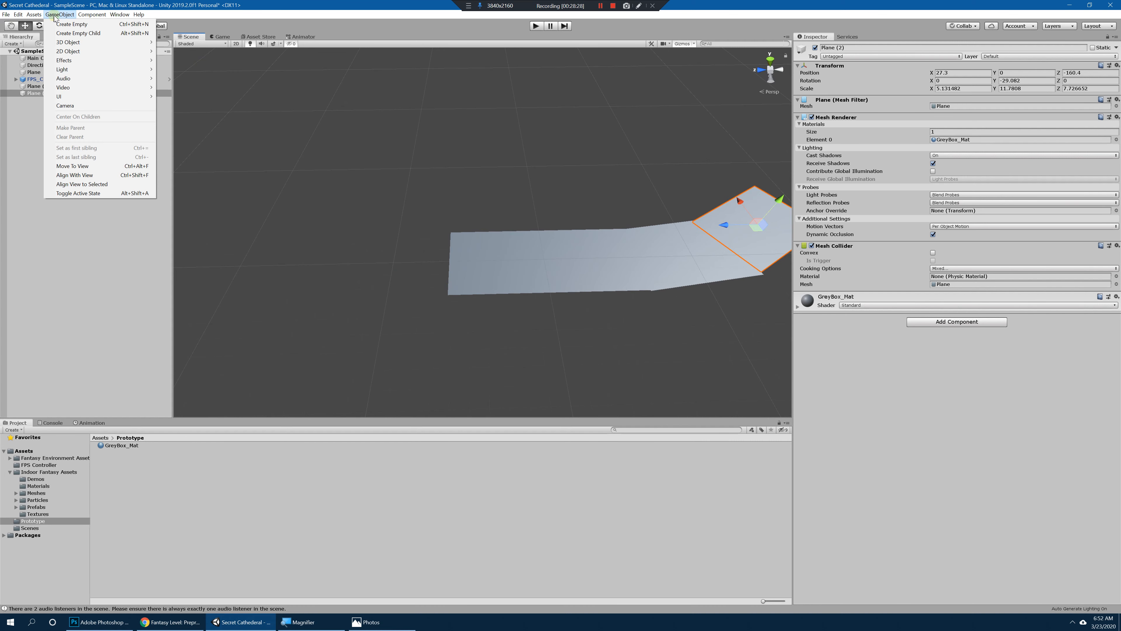
mouse_move(87, 43)
click(181, 43)
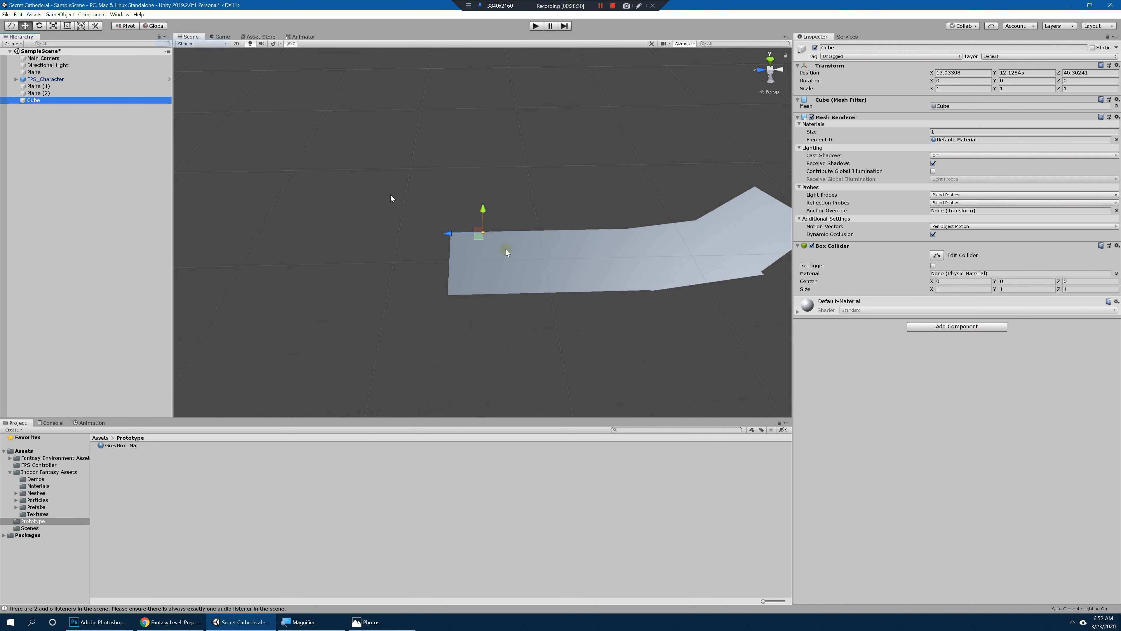
drag(445, 231, 414, 236)
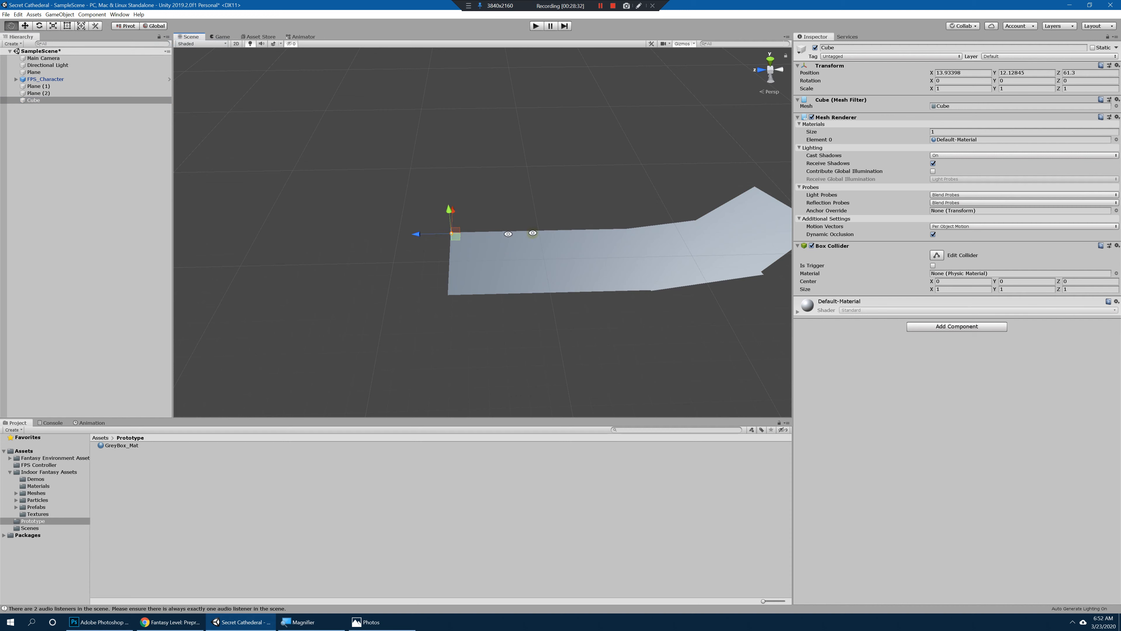
alt+drag(531, 233, 453, 255)
alt+right_drag(536, 251, 555, 249)
alt+drag(498, 243, 535, 204)
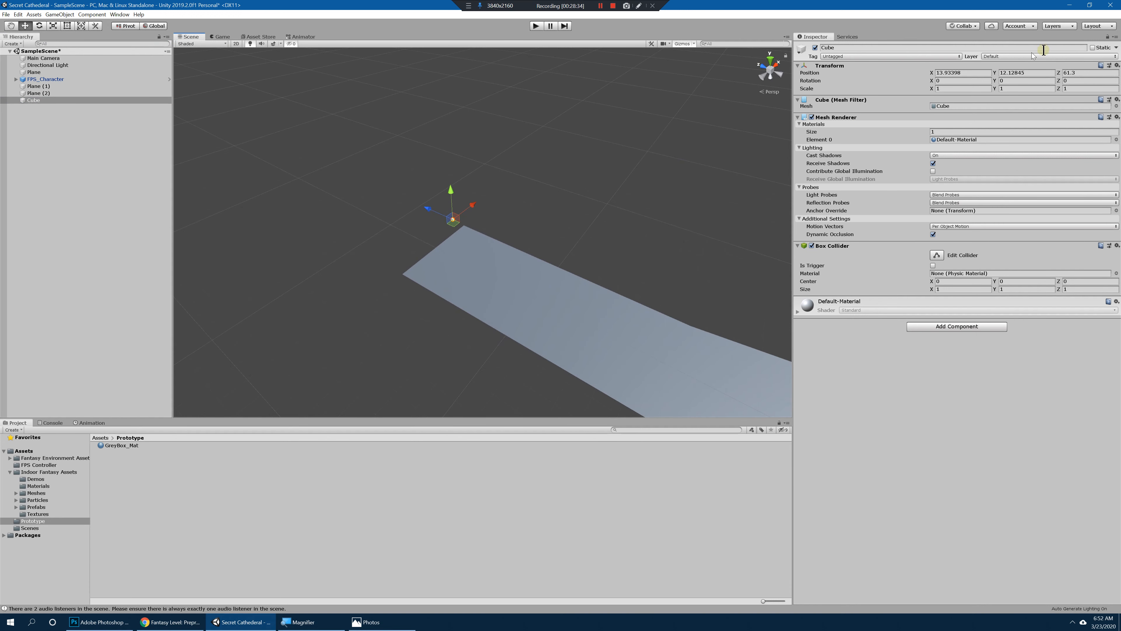
click(1116, 64)
click(1068, 72)
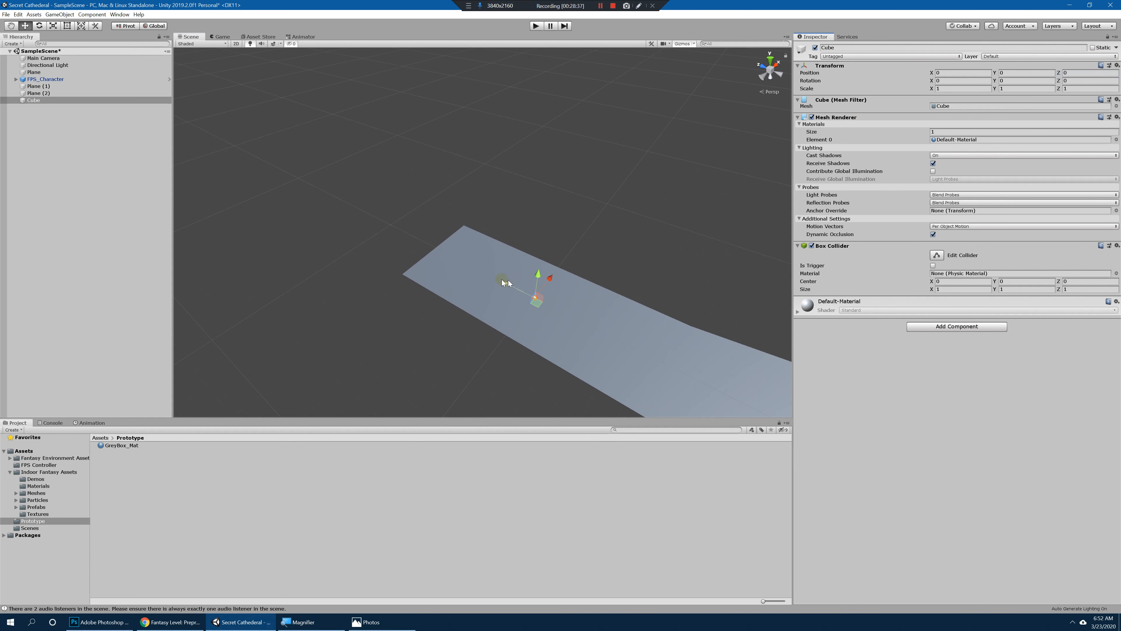
Step: Move the Cube along Z to the outer end of the Plane, at about Z 61.8
drag(503, 280, 387, 249)
key(f)
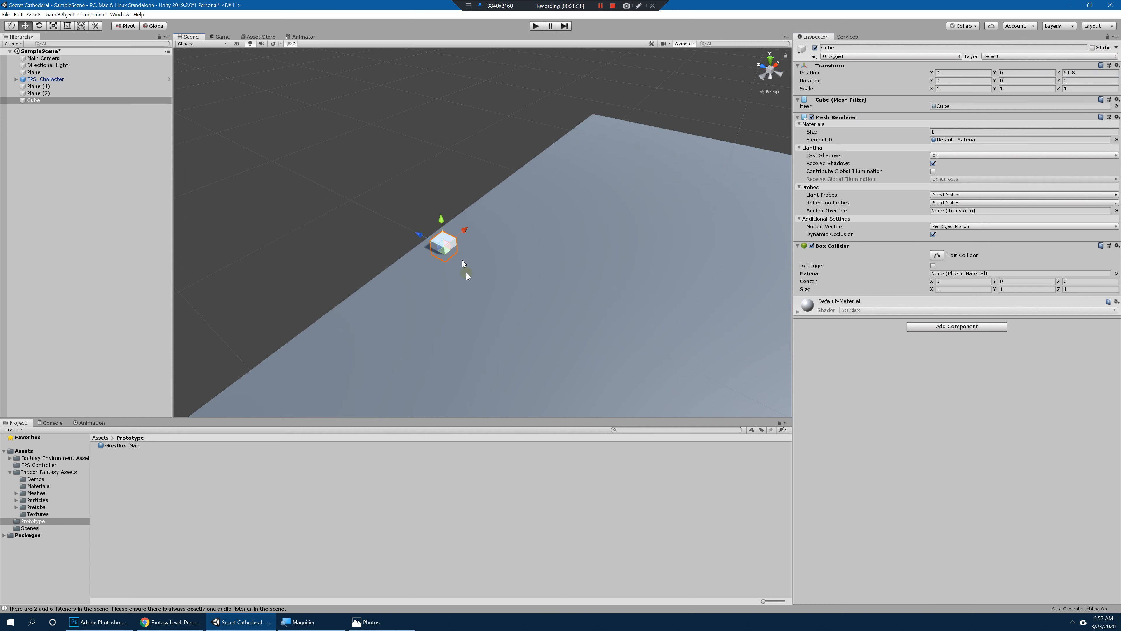
alt+drag(465, 263, 636, 258)
scroll(529, 253, down, 4)
alt+right_drag(679, 257, 268, 230)
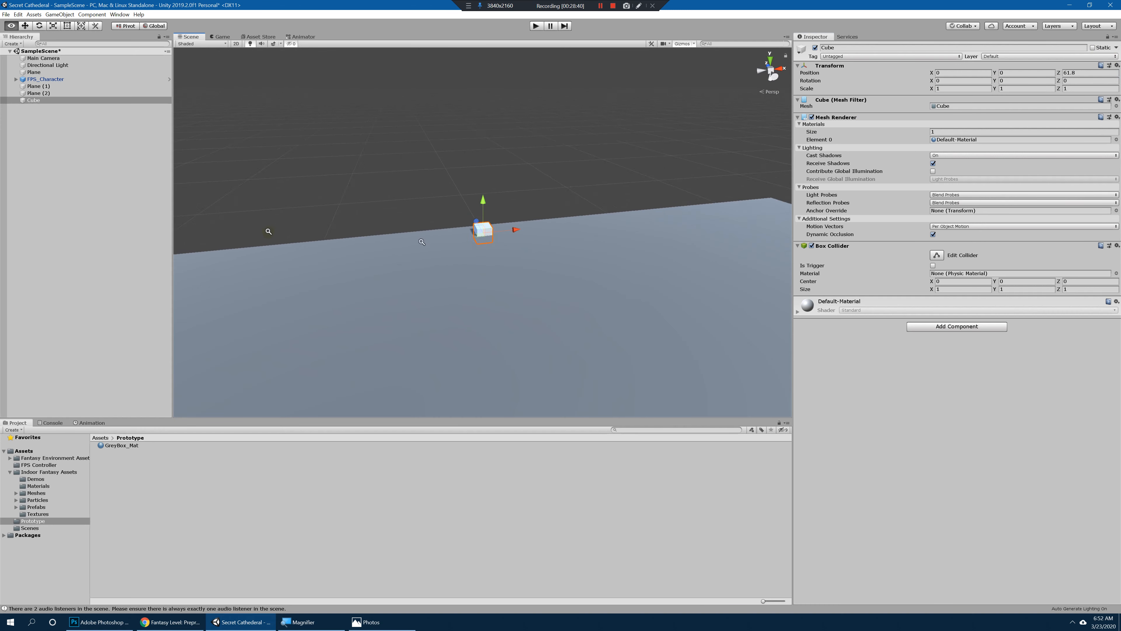
alt+drag(451, 267, 433, 268)
Step: Stretch the Cube across the Plane's width to about 52.3 in X scale and raise its height into a wall
key(r)
drag(956, 222, 924, 168)
drag(54, 159, 132, 161)
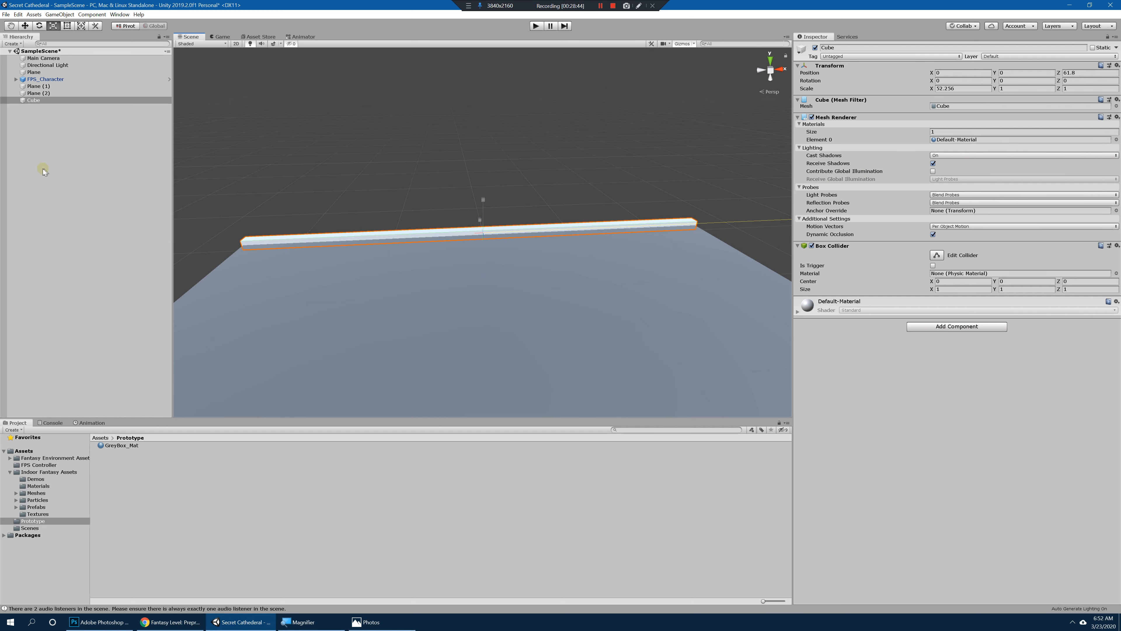
drag(480, 200, 445, 569)
alt+drag(537, 343, 401, 215)
Step: Resize the wall to about 23.6 by 12.2 by 2.67, and duplicate it at X 13.41, leaving an entrance gap between both pieces
key(w)
alt+drag(490, 226, 477, 52)
key(r)
key(w)
key(ctrl+d)
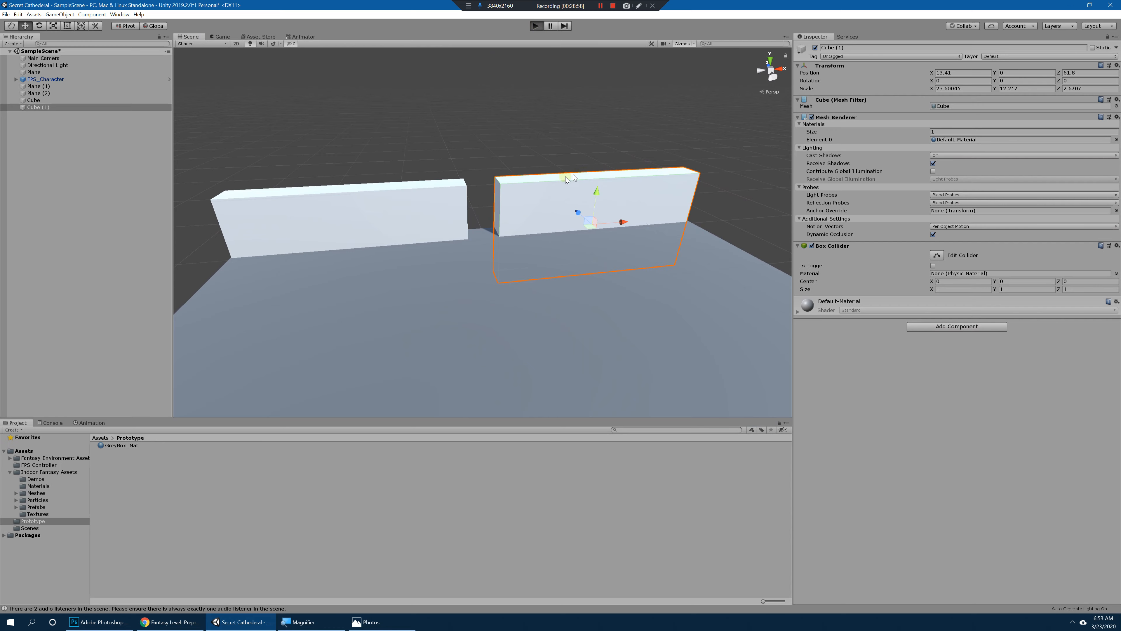
Step: Playtest the scene by walking the FPS character up to the gap between the two walls, and exit play mode
key(ctrl+p)
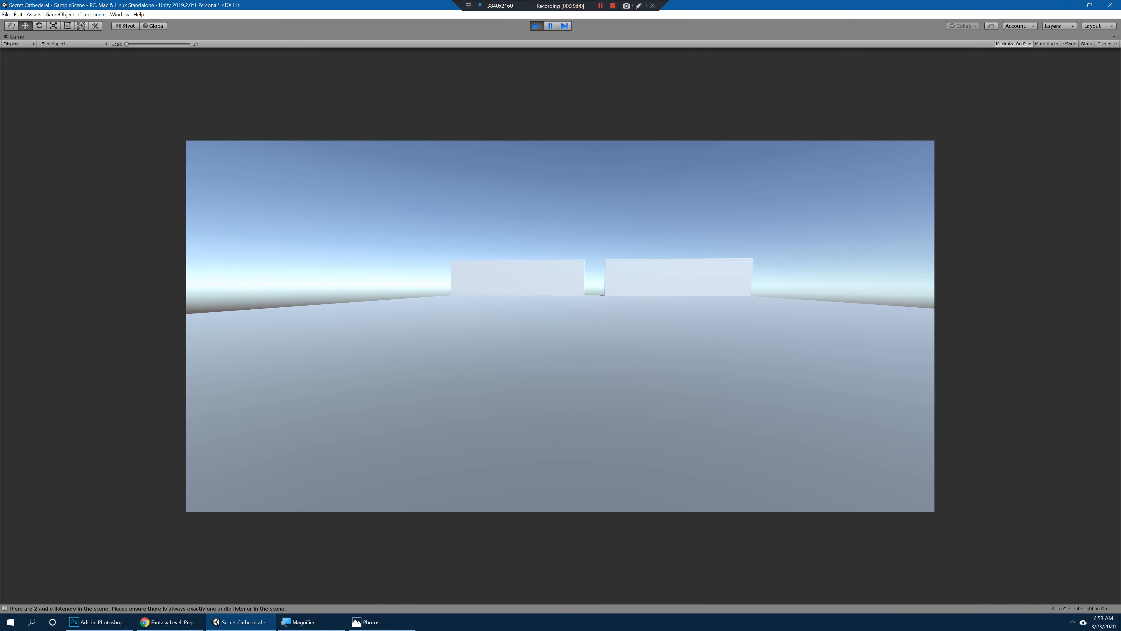
key(w)
key(w)
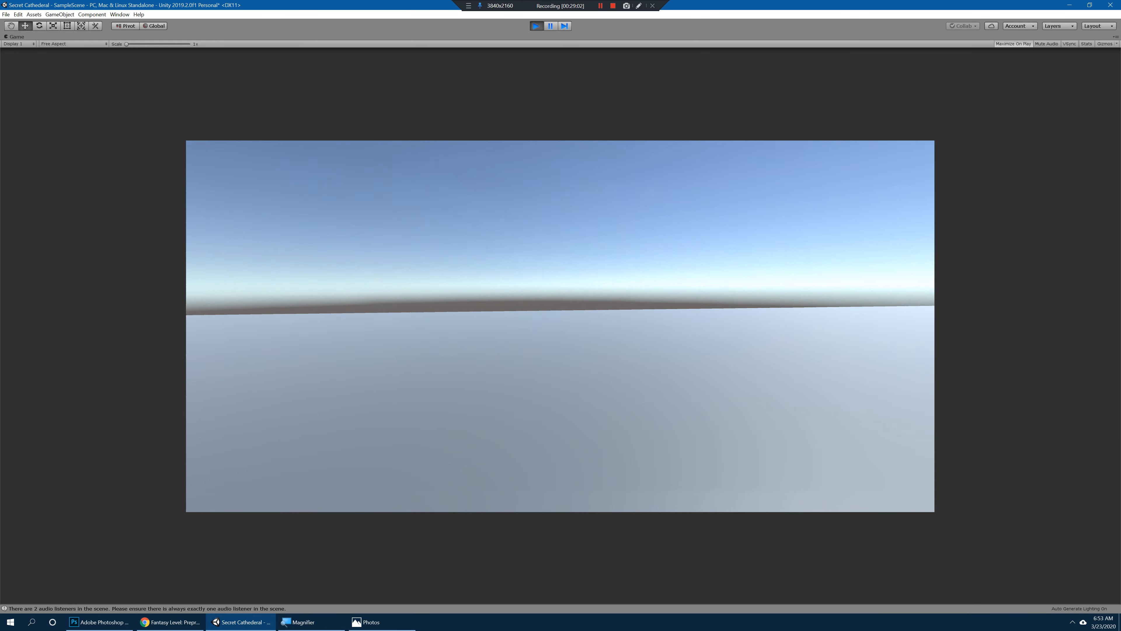
key(w)
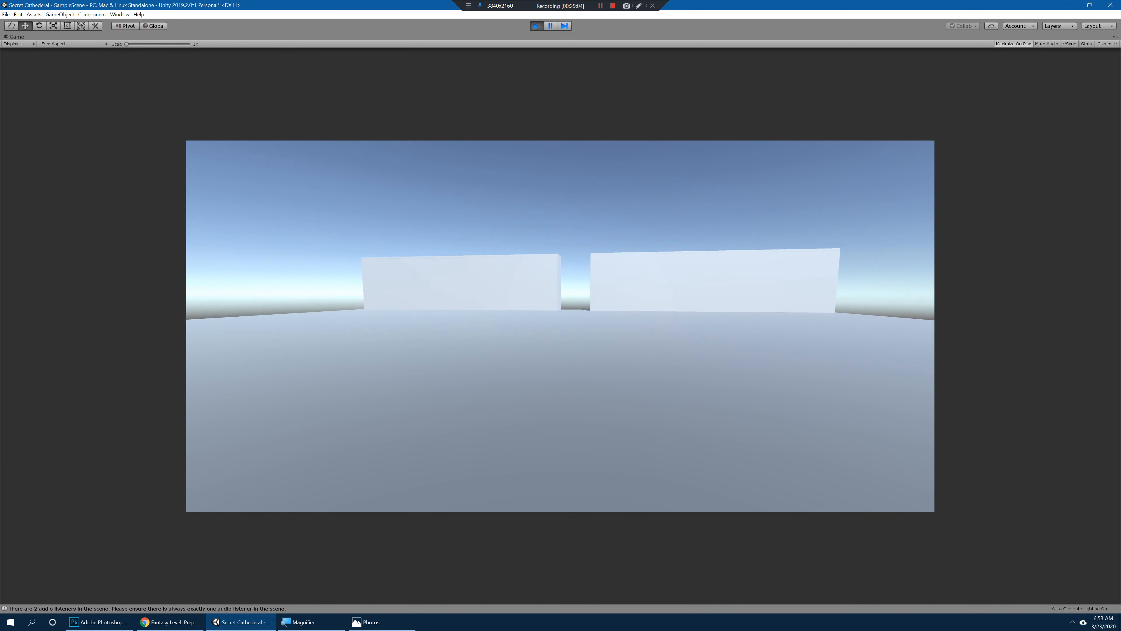
key(w)
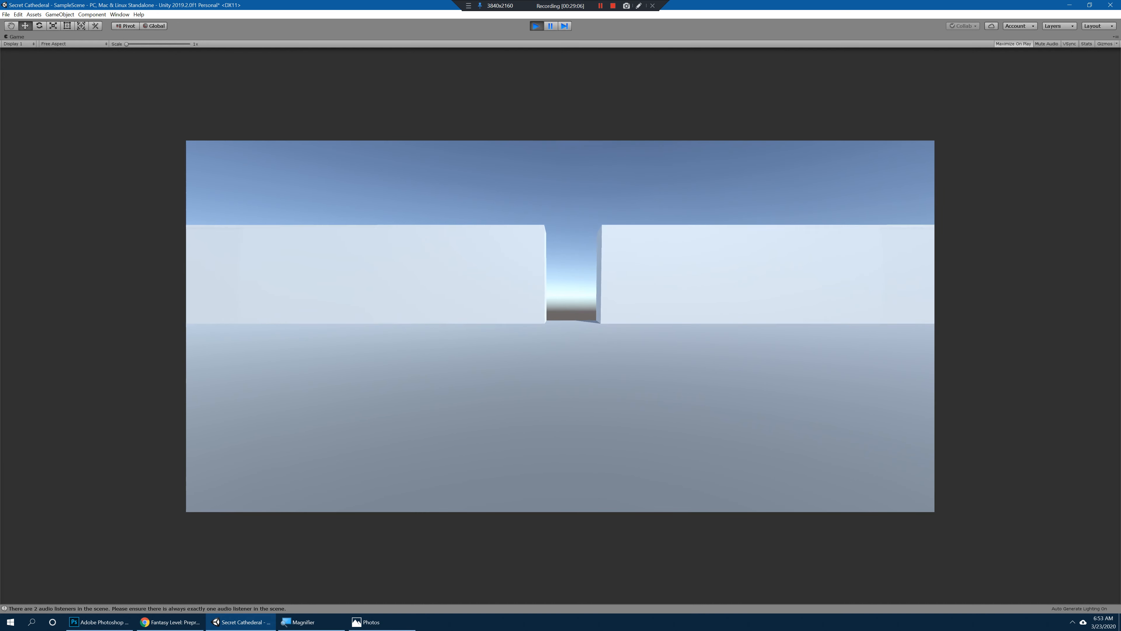
key(w)
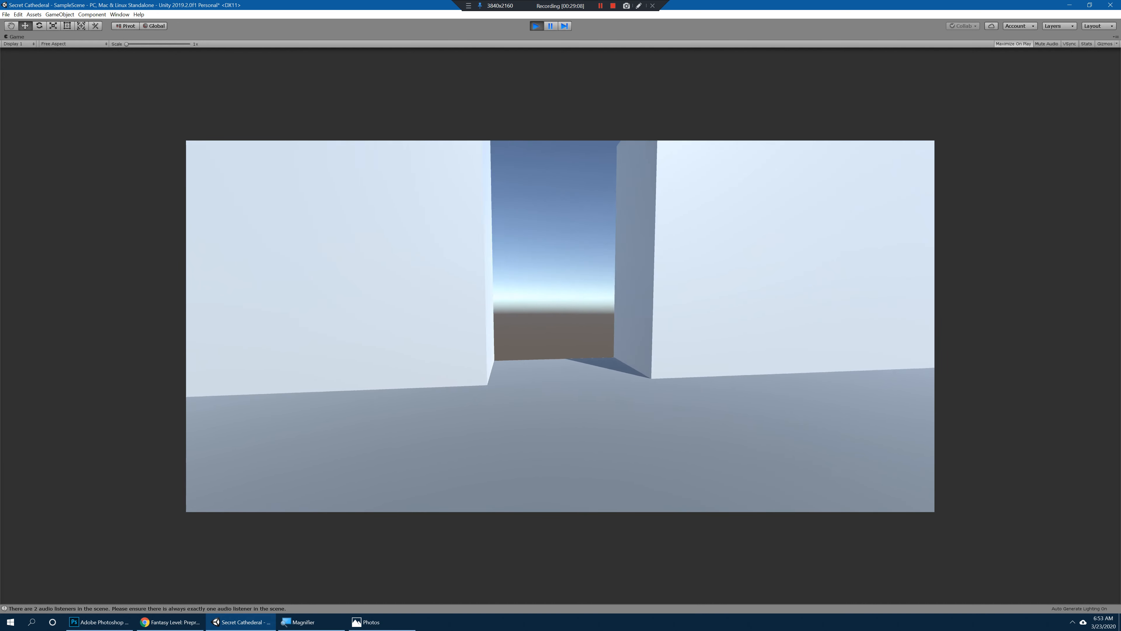
key(s)
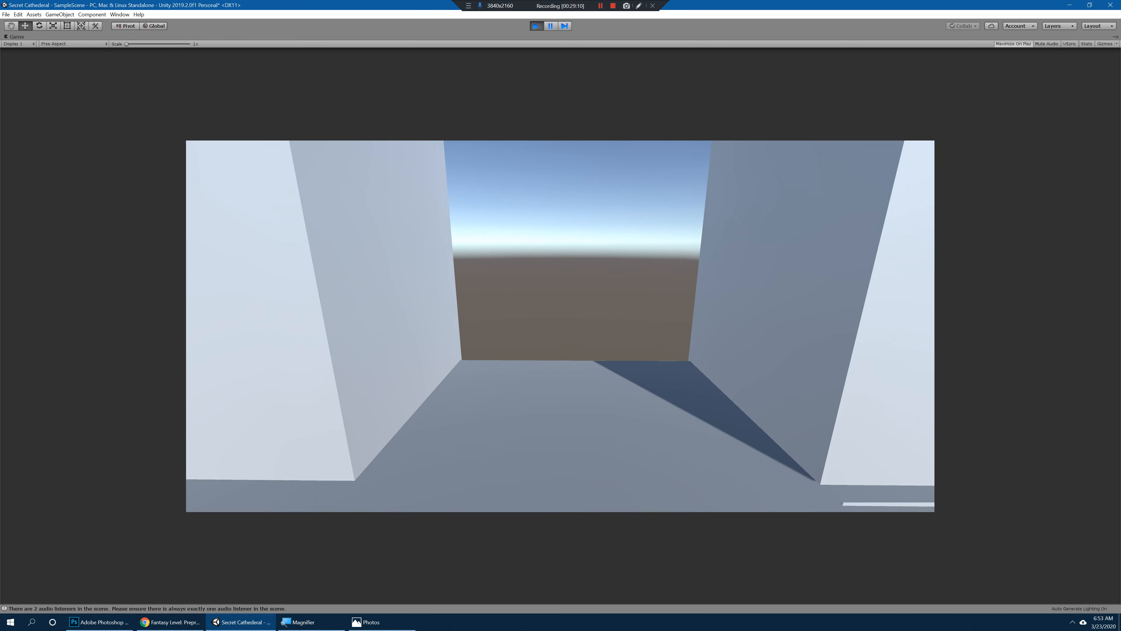
key(ctrl+p)
alt+drag(412, 291, 617, 284)
click(603, 267)
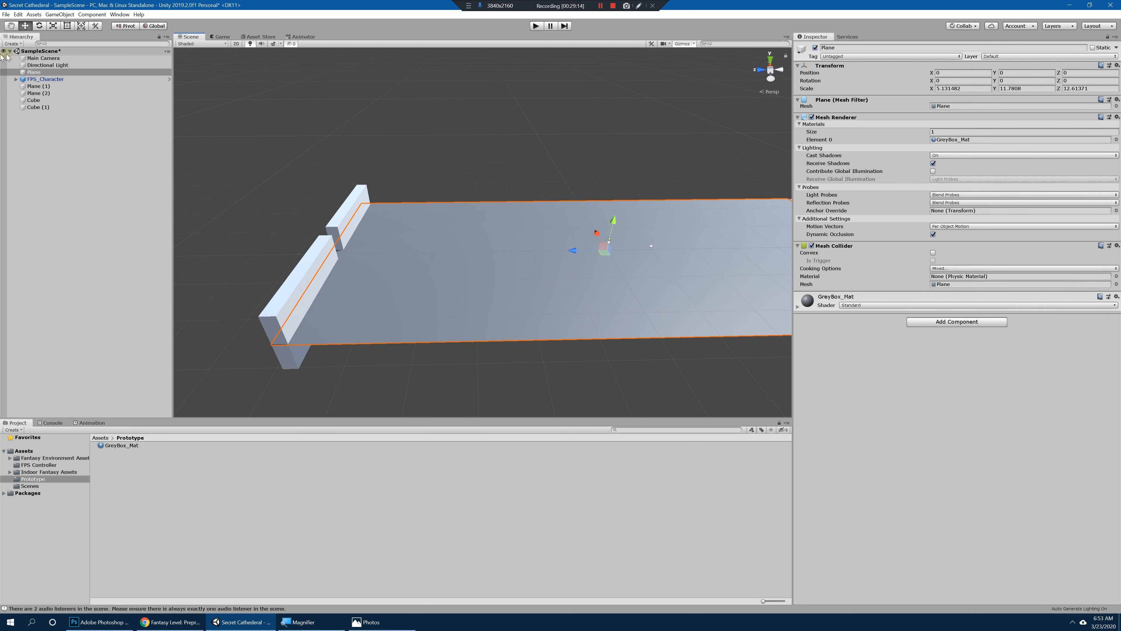
click(508, 276)
click(516, 281)
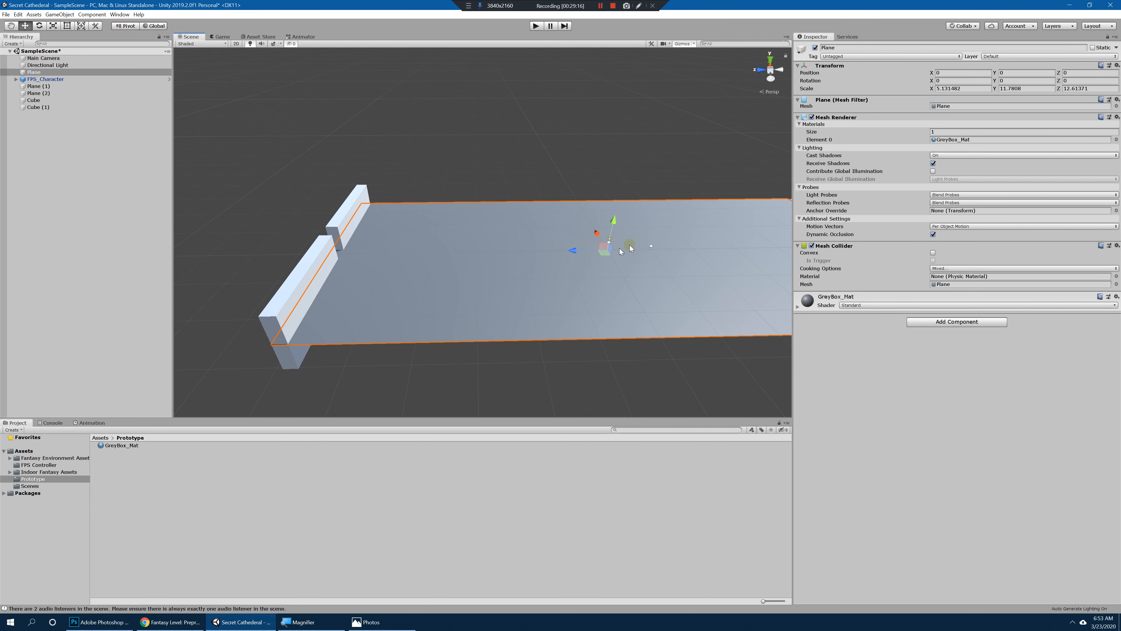
alt+drag(543, 233, 624, 246)
key(r)
key(ctrl+z)
drag(457, 160, 744, 343)
drag(193, 162, 788, 400)
click(531, 188)
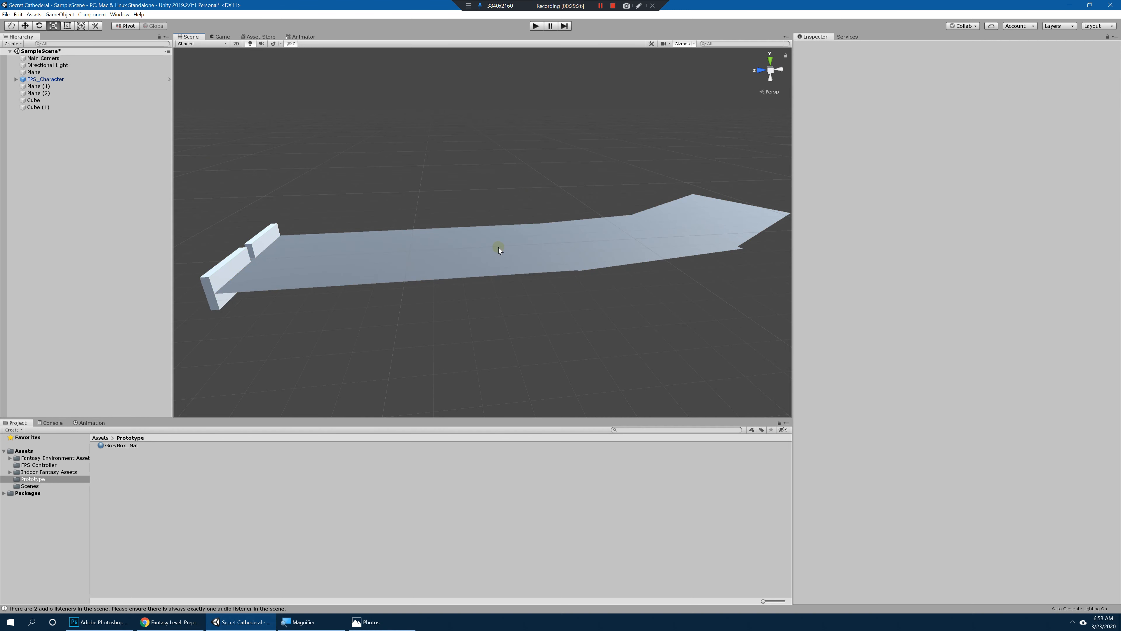
Step: Scale all three planes down together to about 4.08 in X scale and slide them along Z up against the walls
click(499, 250)
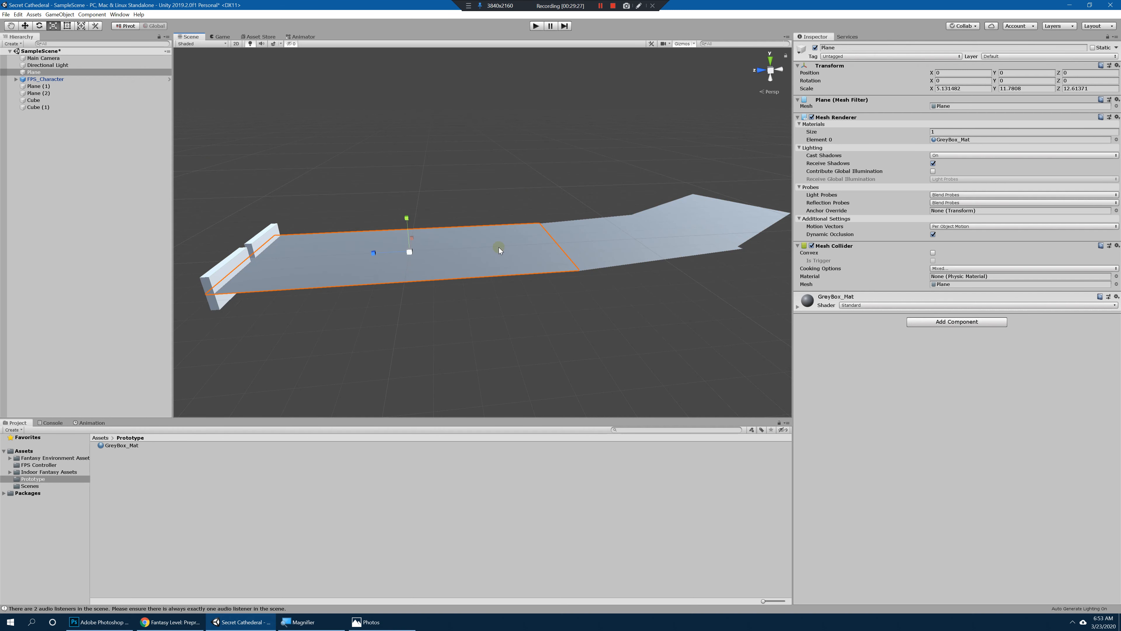
shift+click(613, 244)
shift+click(715, 209)
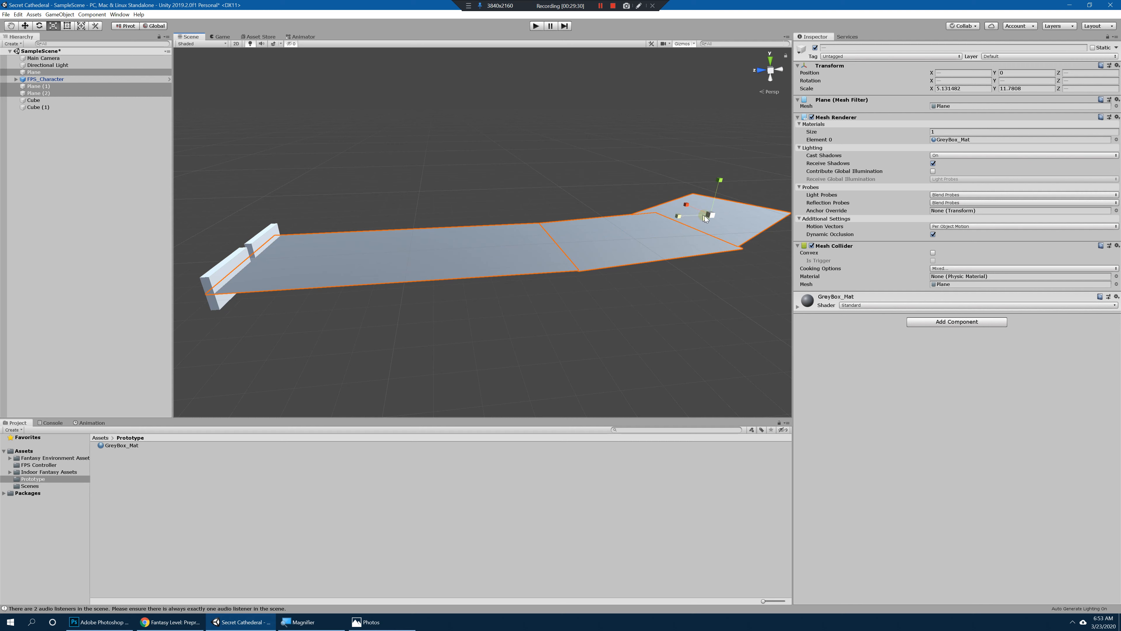
drag(702, 215, 704, 216)
key(ctrl+z)
drag(560, 226, 564, 296)
key(w)
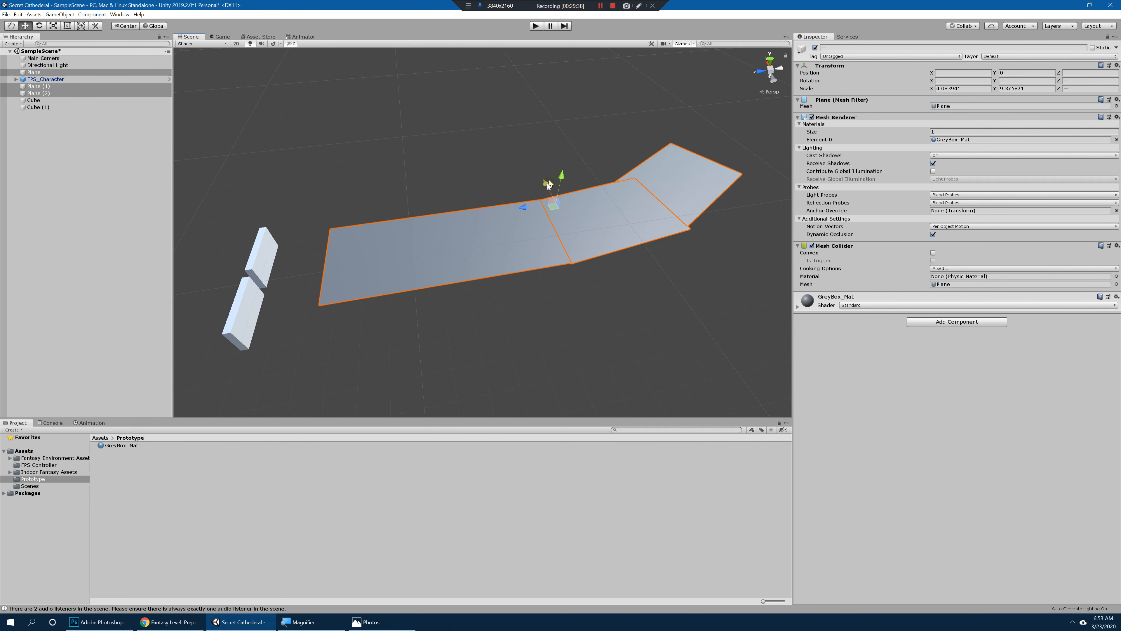
drag(525, 207, 477, 227)
Step: Raise both entrance walls, Cube and Cube (1), to Y 4.9 above the path
click(260, 259)
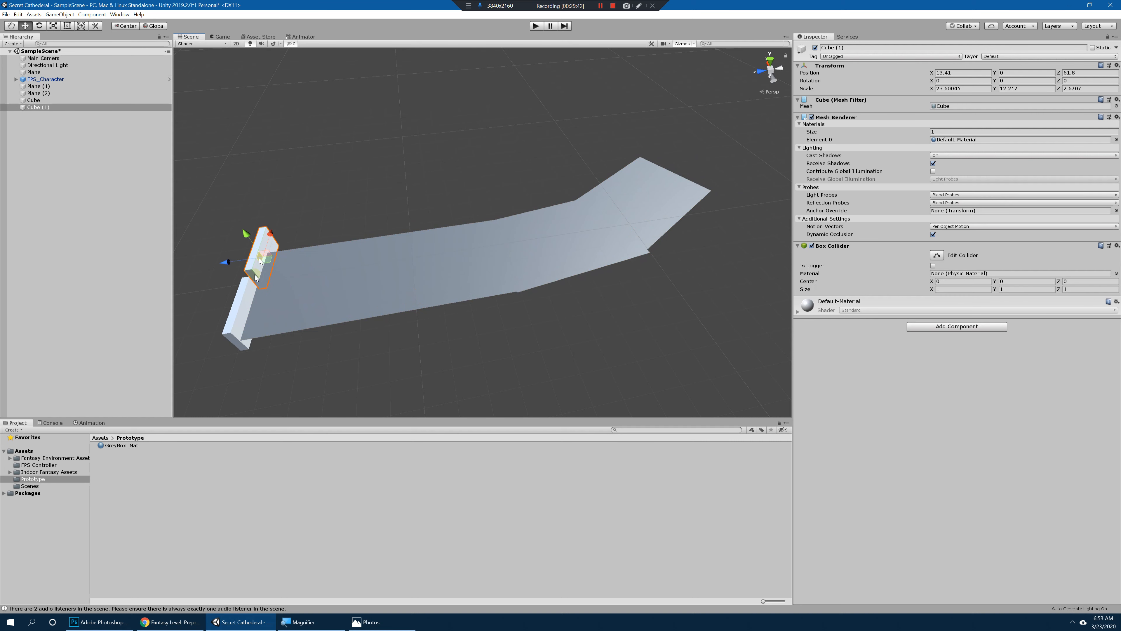
drag(262, 238, 270, 228)
click(246, 290)
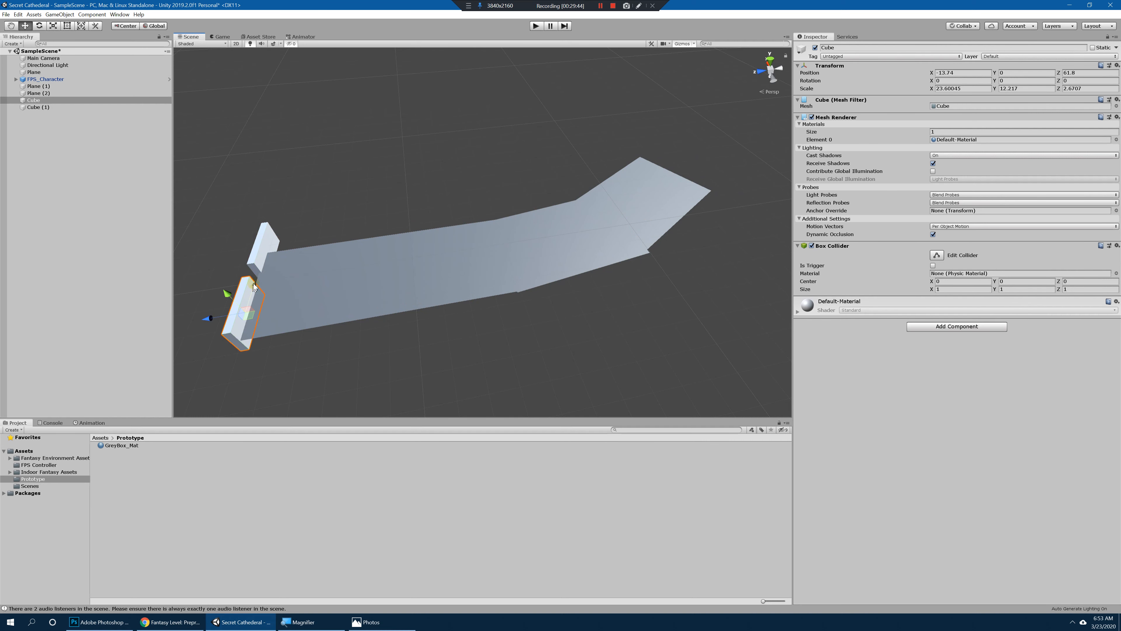
shift+click(256, 266)
drag(237, 268, 236, 256)
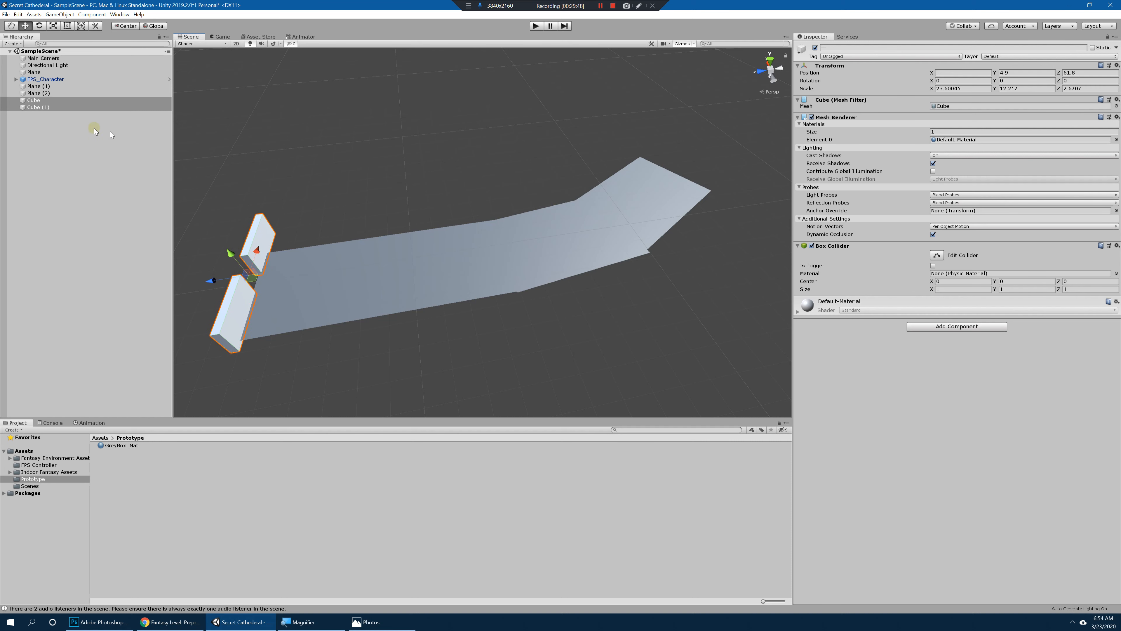
Step: Move the FPS_Character to about X 5.4, Z -108.6 at the path's far end, and playtest walking toward the walls
click(44, 80)
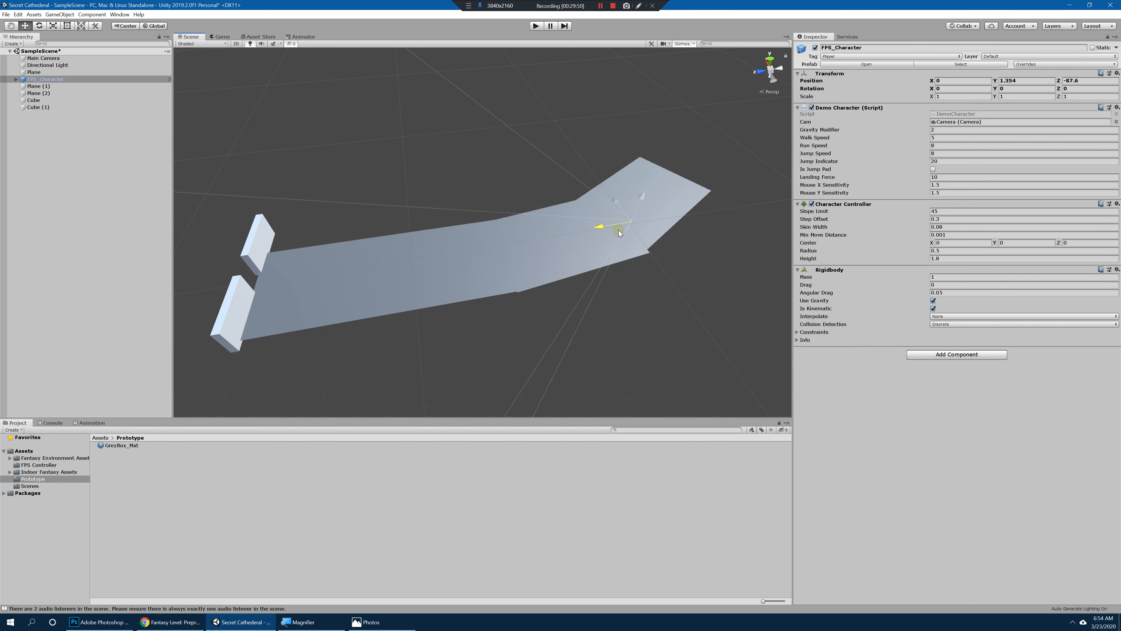
drag(636, 204, 582, 215)
key(ctrl+p)
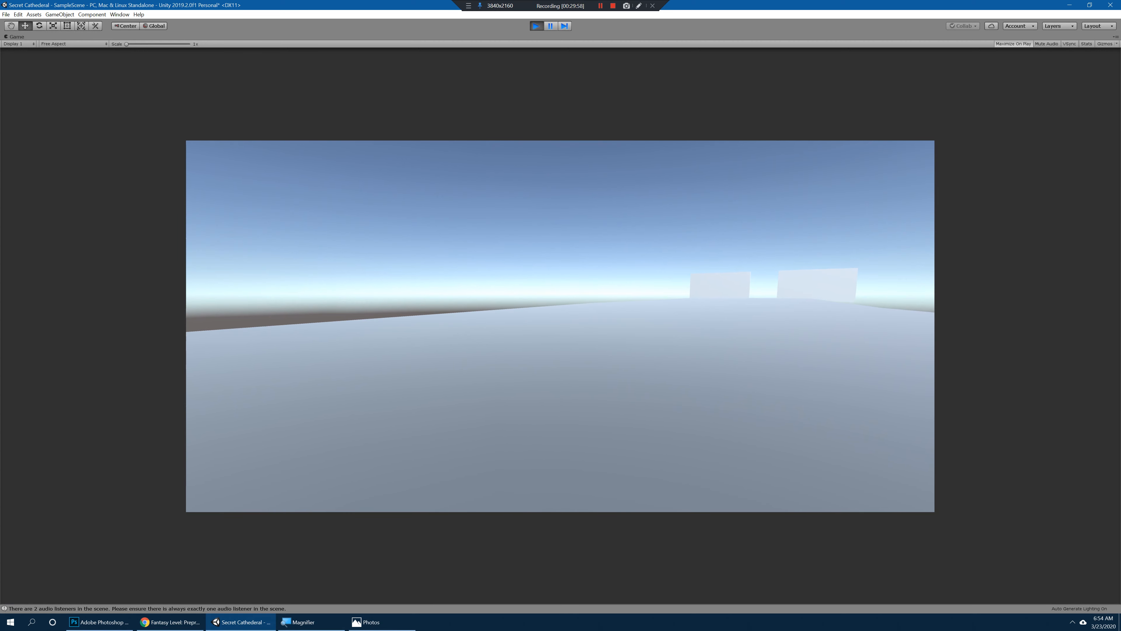
key(w)
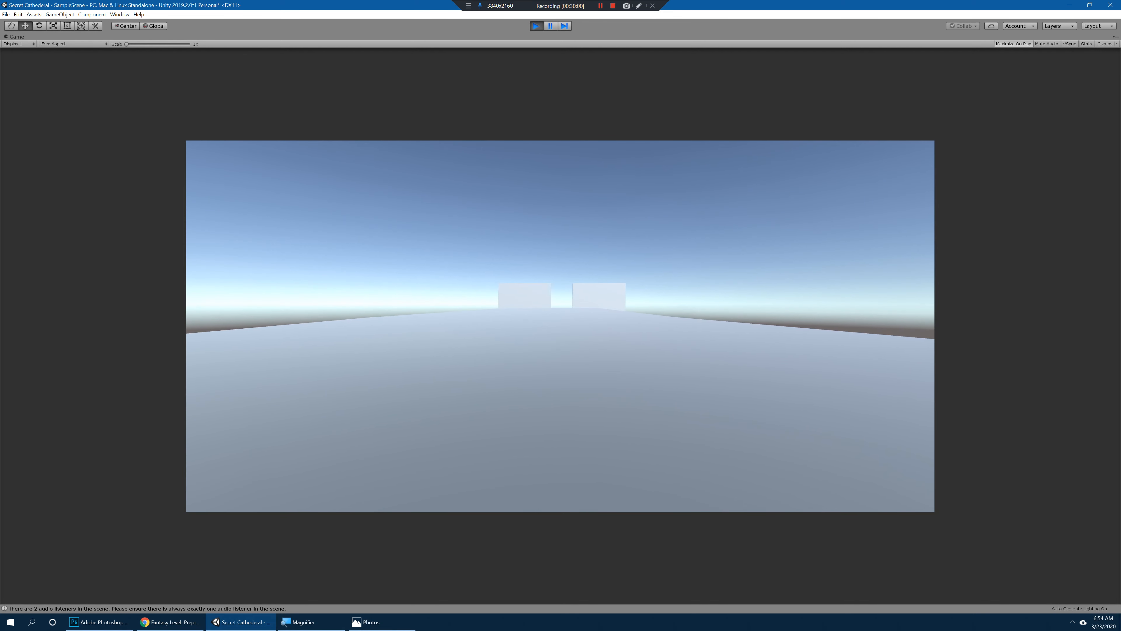
key(w)
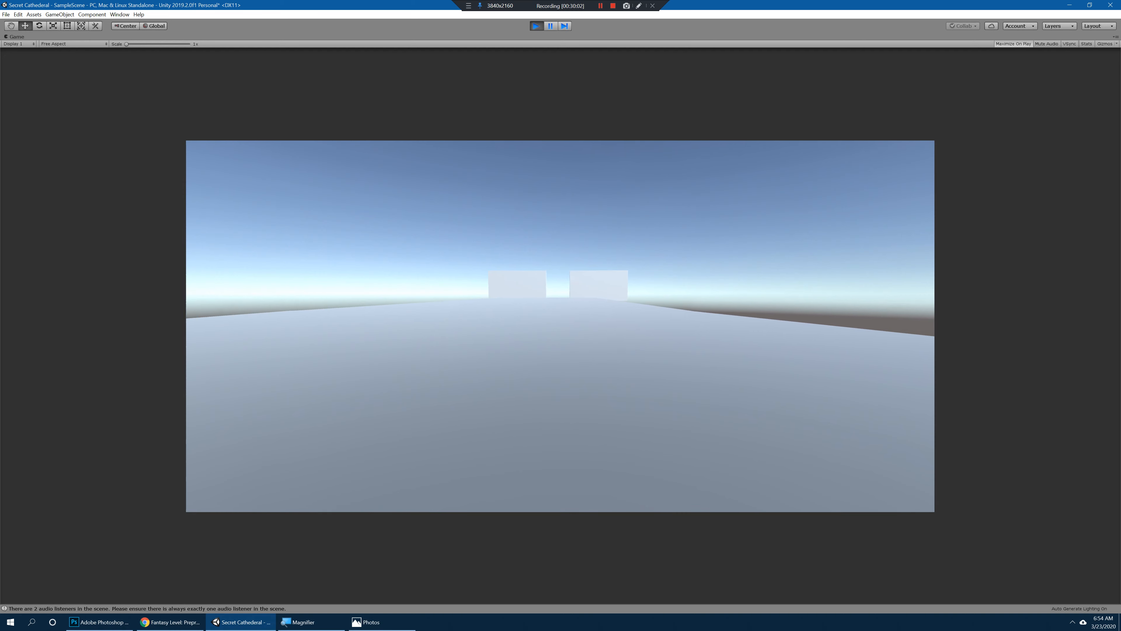
key(w)
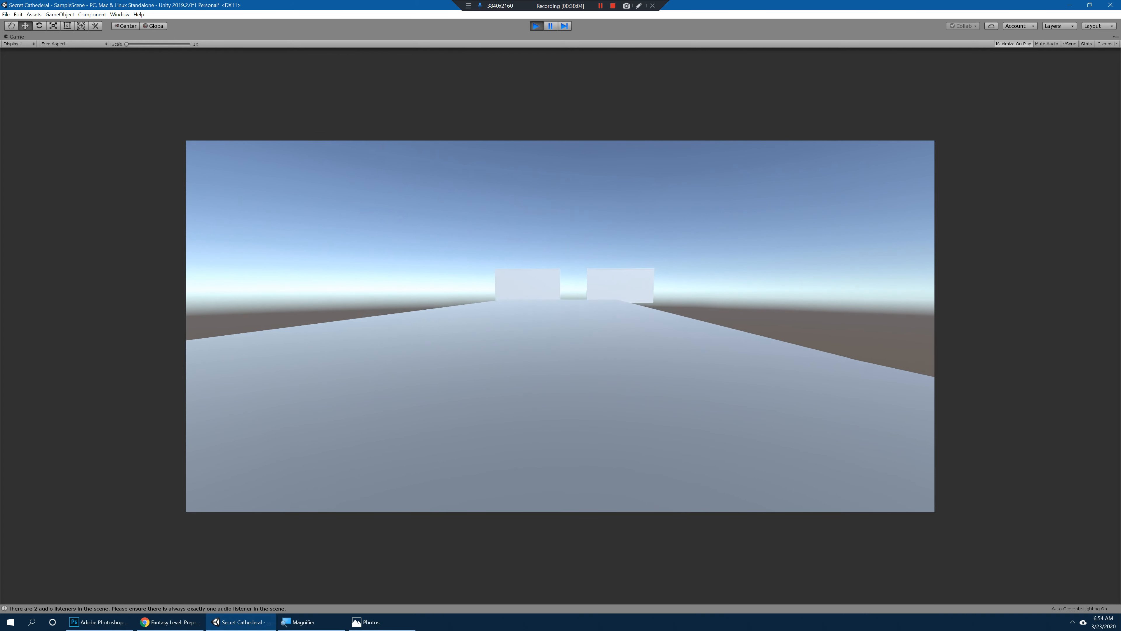
key(w)
key(ctrl+p)
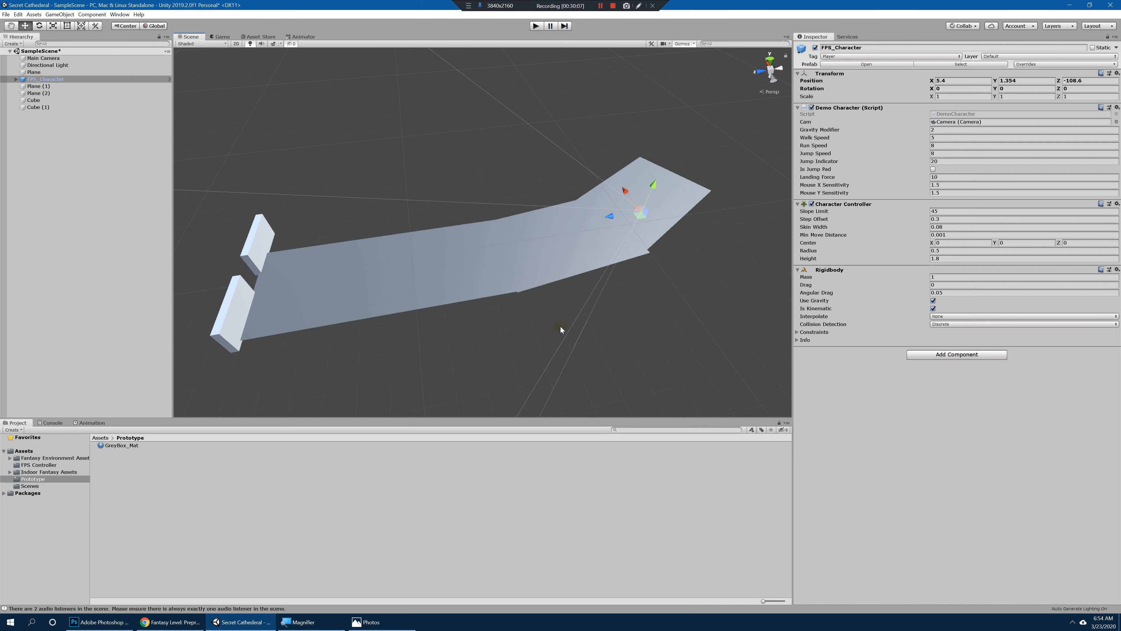
Step: Move the FPS_Character closer to the walls, to about X -2.4, Z -26.6, and clear the selection
drag(612, 218, 468, 232)
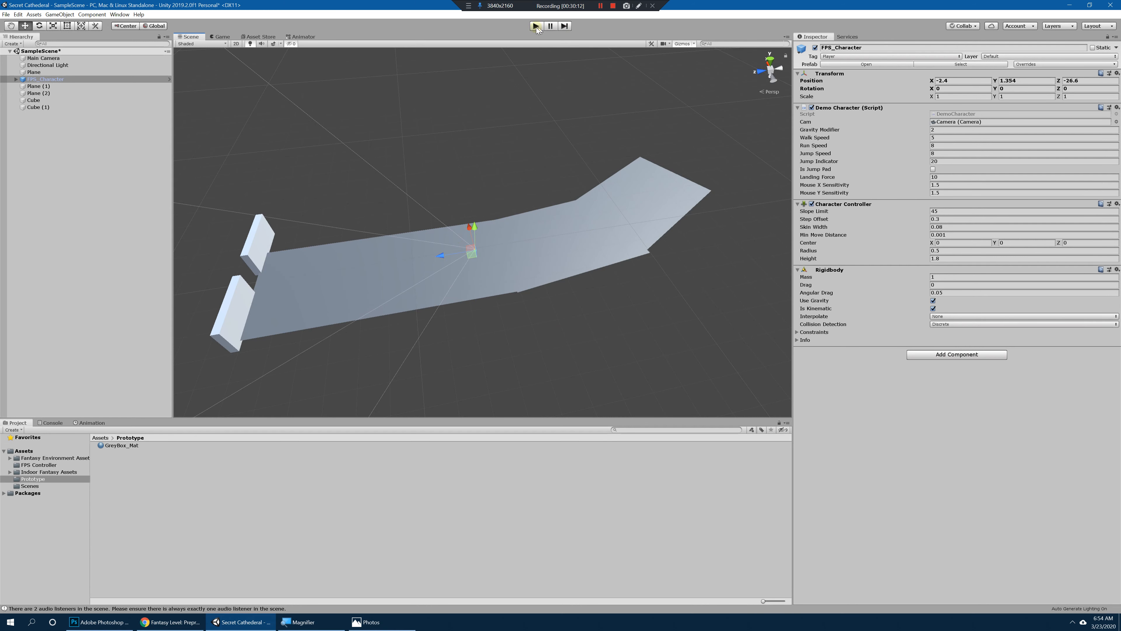
key(q)
click(63, 117)
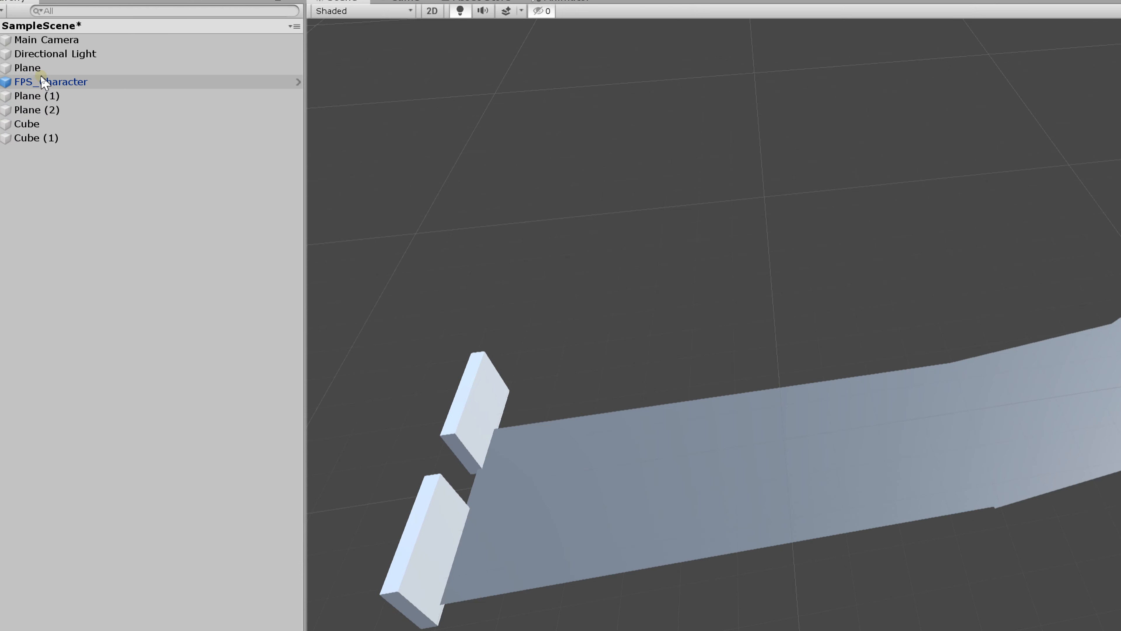
click(50, 111)
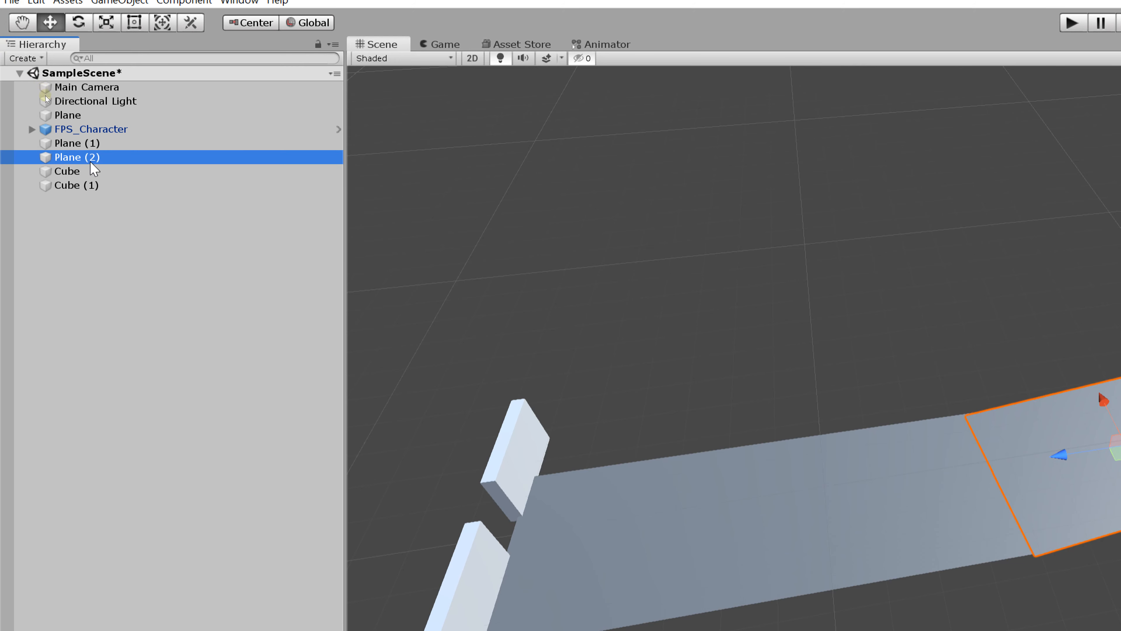
click(91, 185)
click(130, 263)
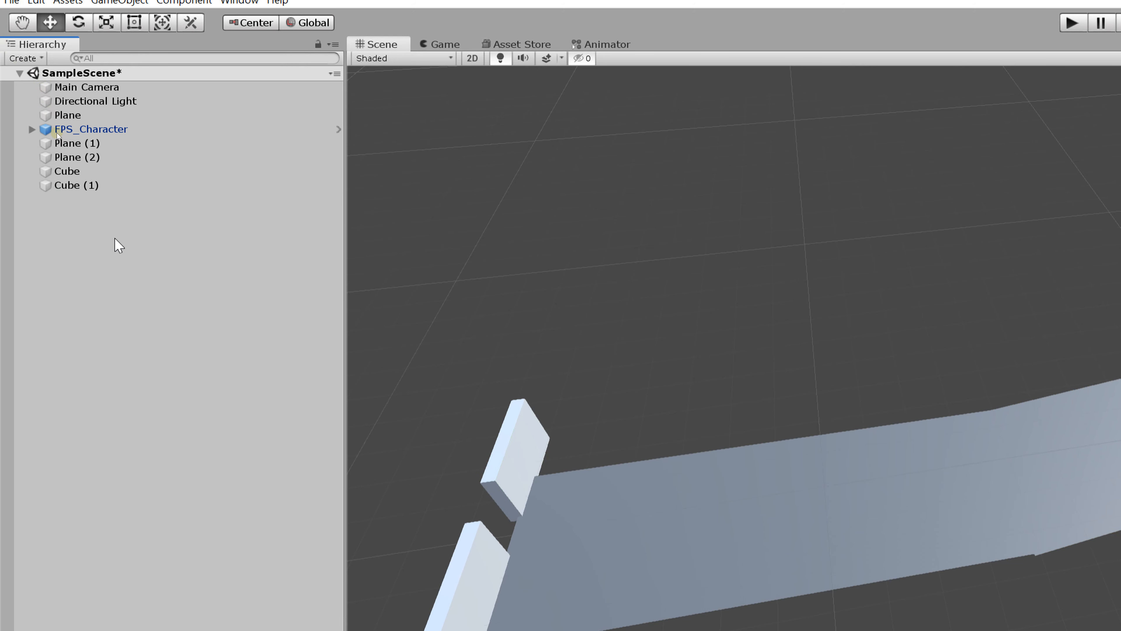
Step: Create an empty GameObject and reset its Transform
click(119, 28)
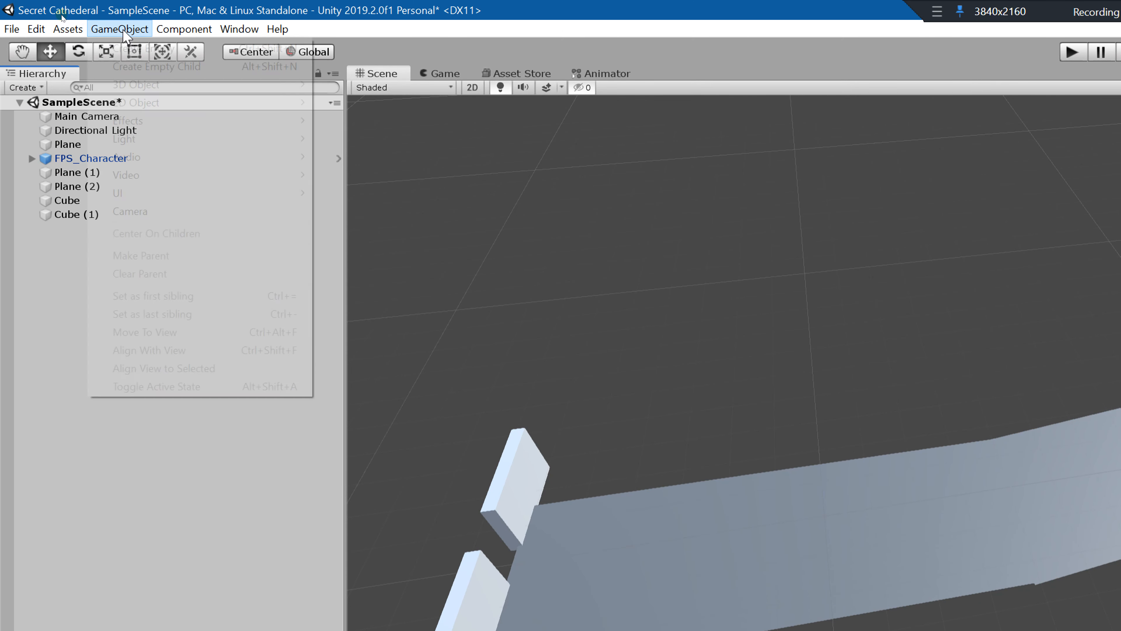
click(141, 49)
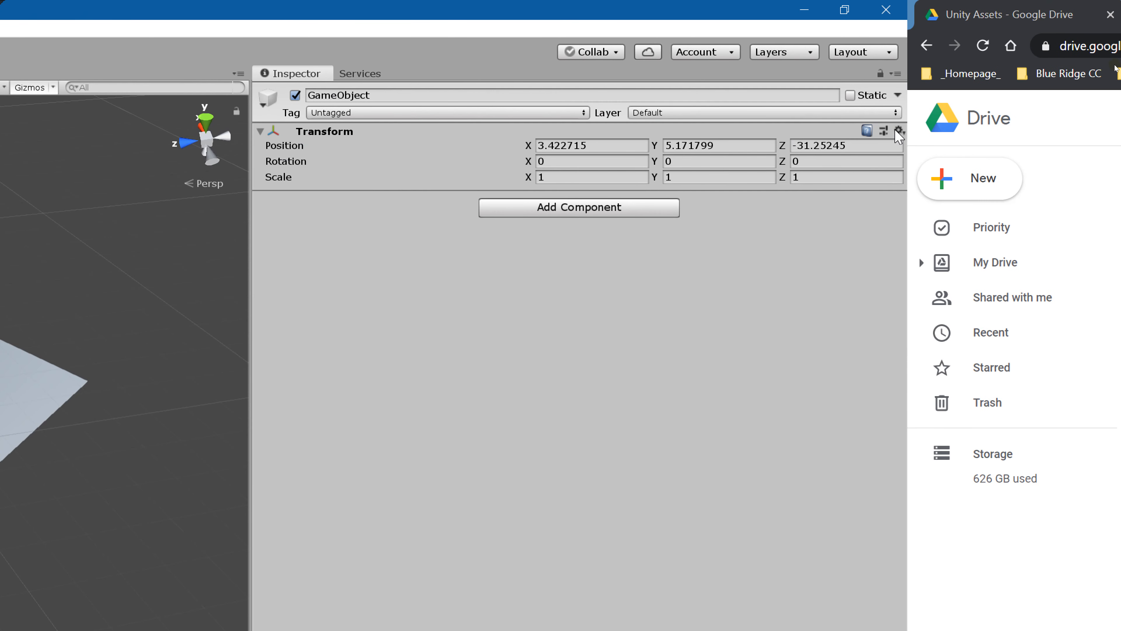
click(898, 132)
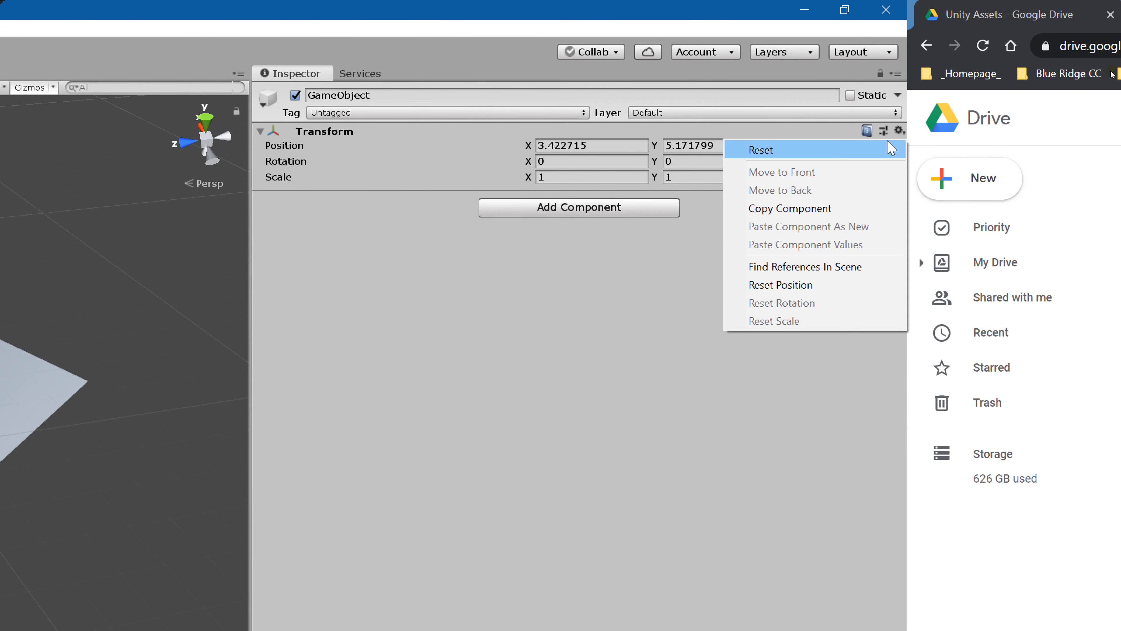
click(817, 146)
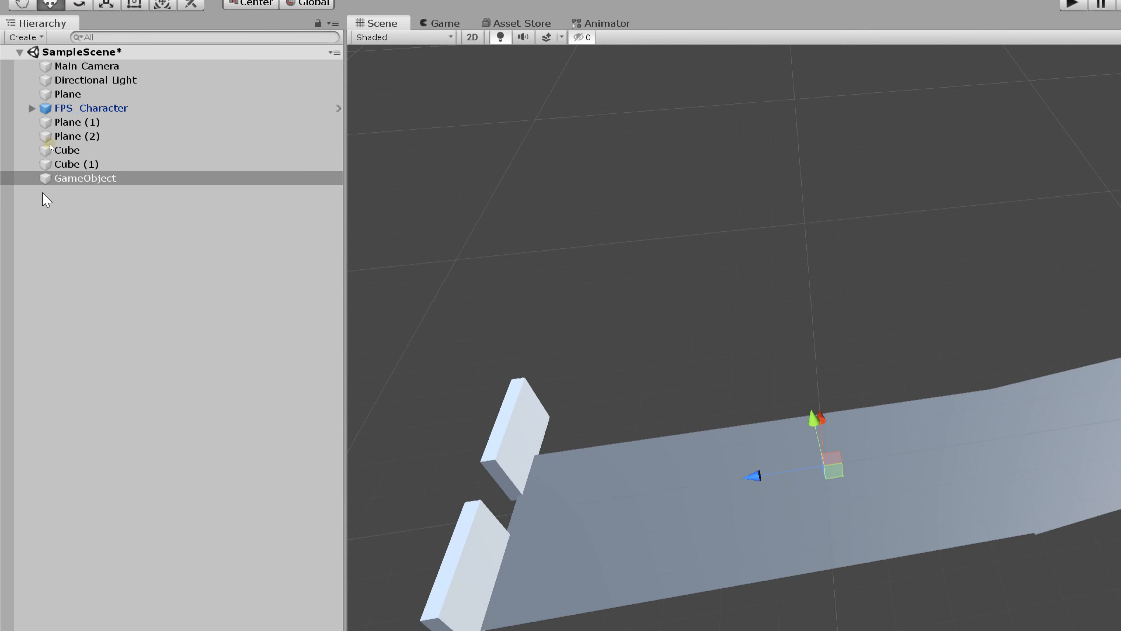
Step: Rename the empty GameObject as Template Grp and place it directly below Directional Light in the object order
click(14, 180)
click(94, 178)
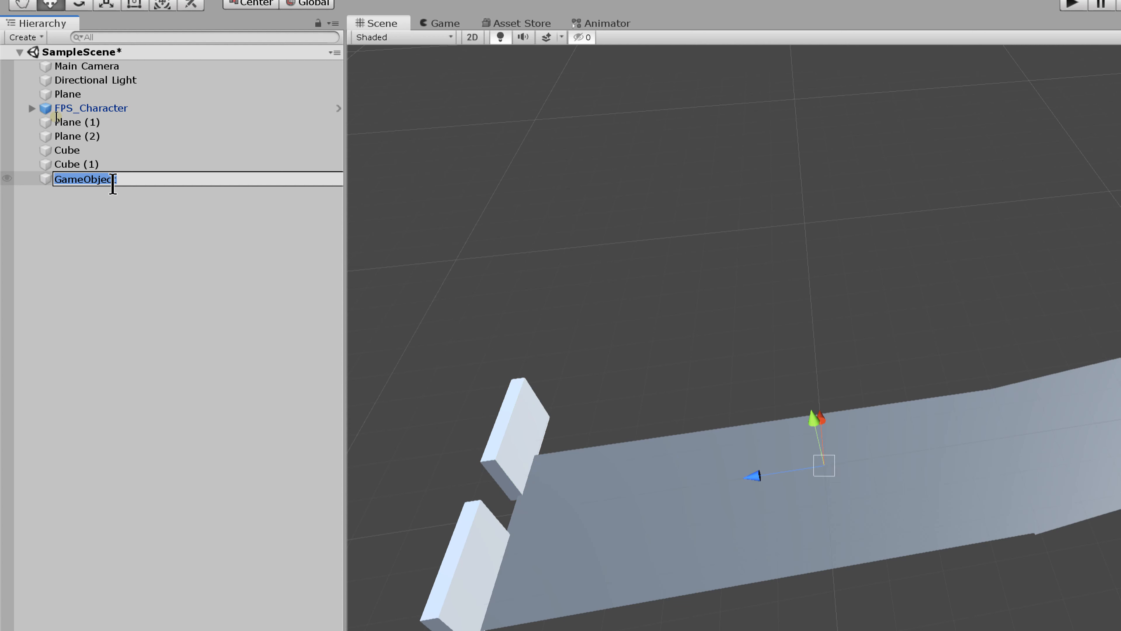
text(Template)
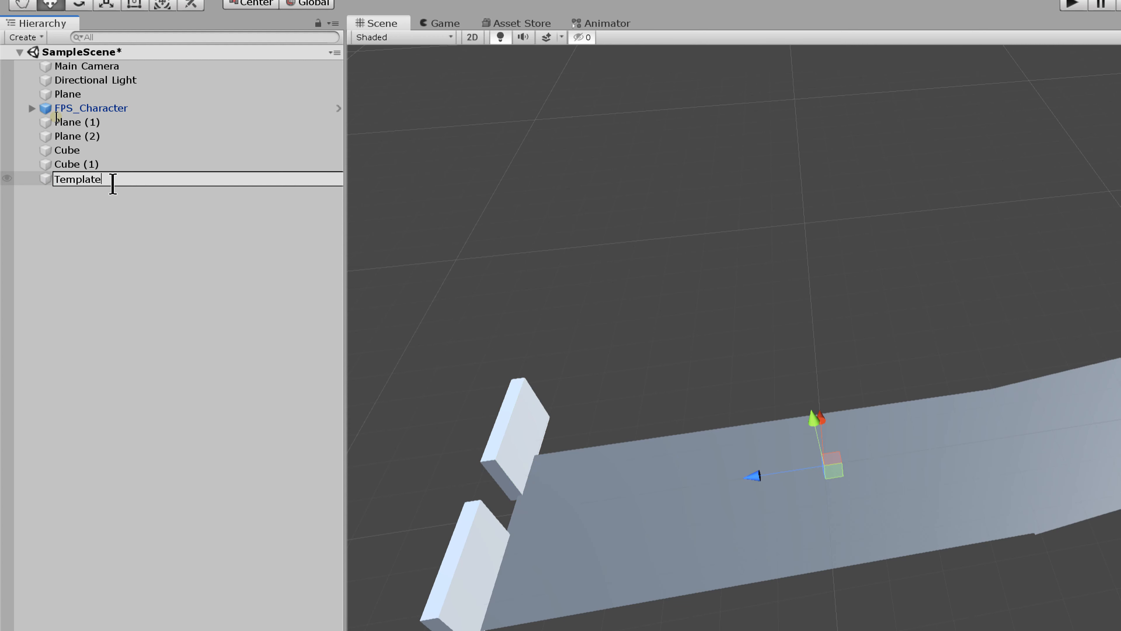
text( _Grp)
key(Return)
drag(111, 178, 97, 86)
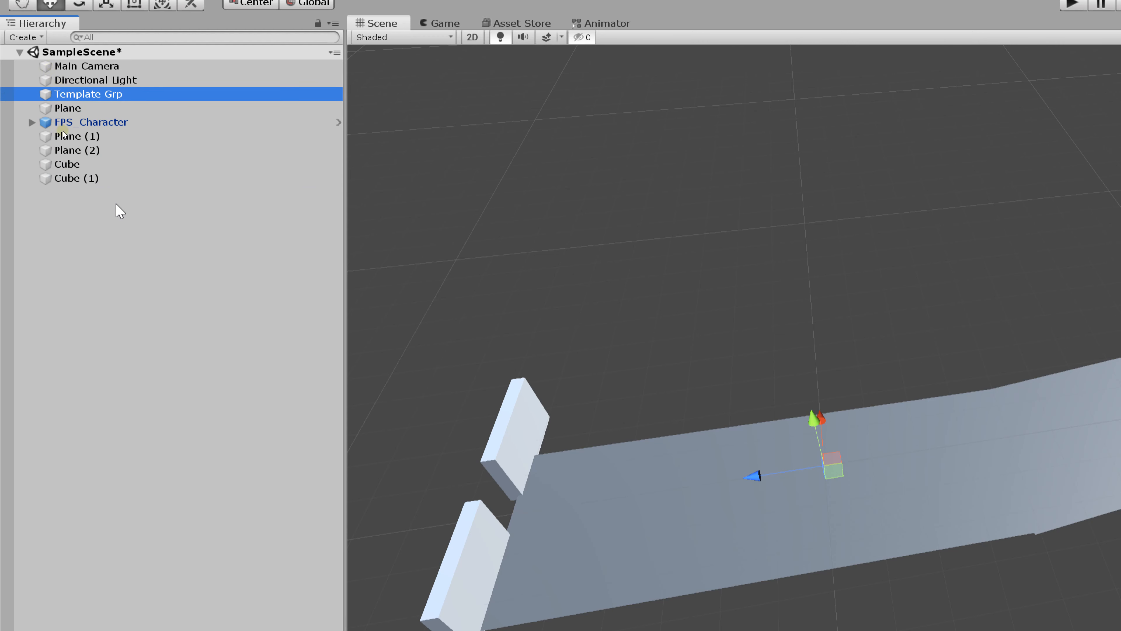
Step: Duplicate the Template Grp object to get an empty parent for the ground planes
click(88, 93)
click(134, 303)
click(128, 108)
click(73, 94)
key(ctrl+d)
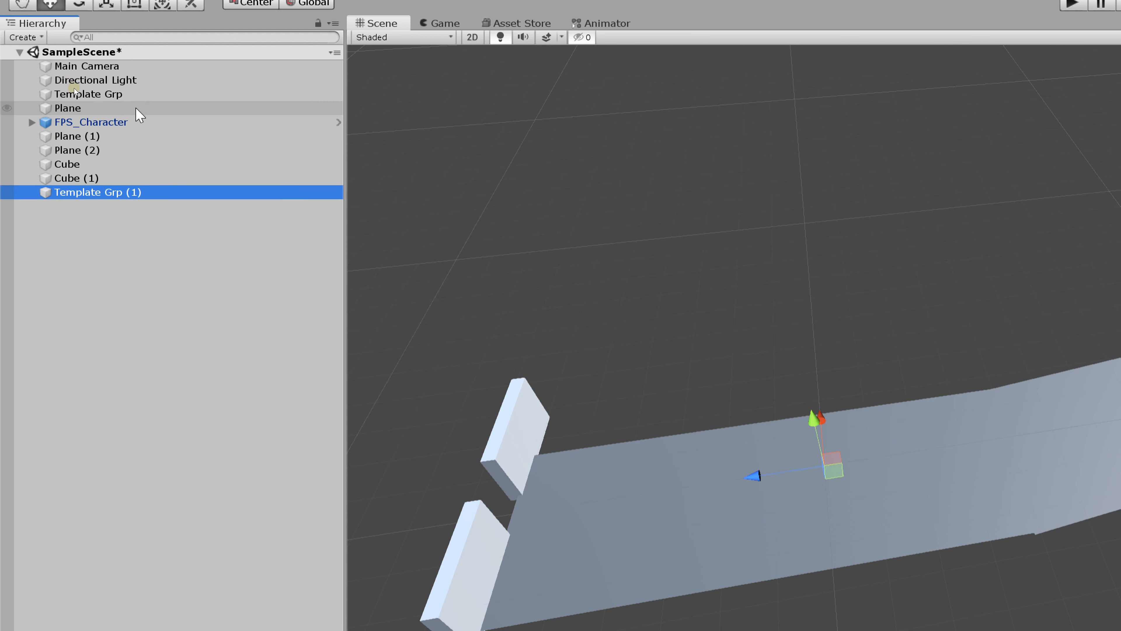
Step: Parent Plane, Plane (1) and Plane (2) under the duplicated template group
click(89, 108)
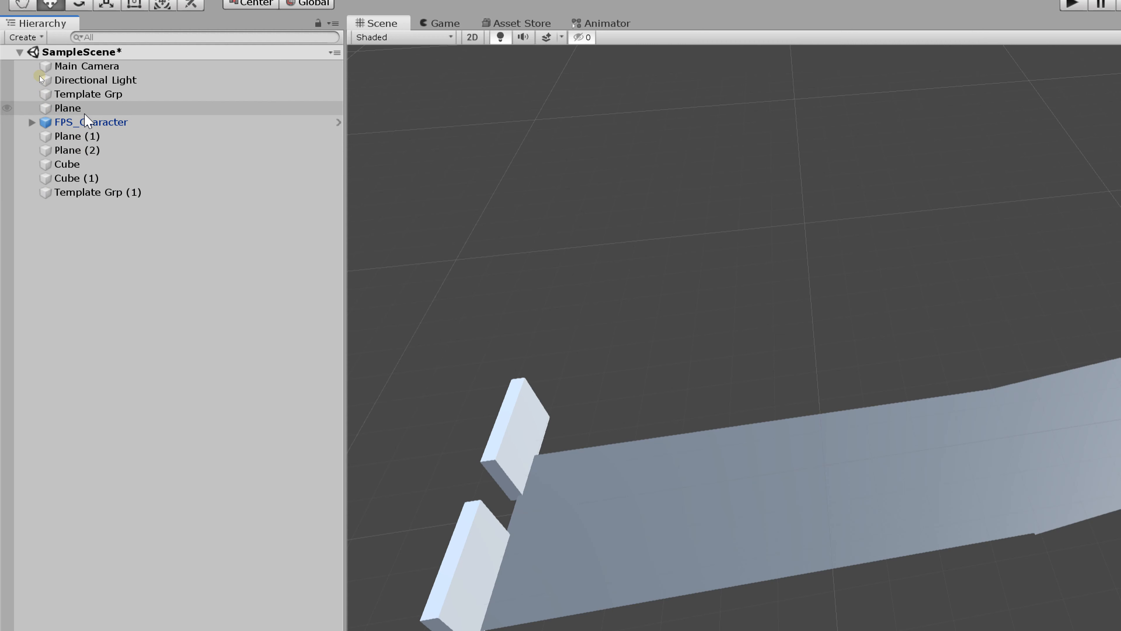
ctrl+click(90, 137)
ctrl+click(90, 150)
ctrl+click(91, 178)
ctrl+click(93, 179)
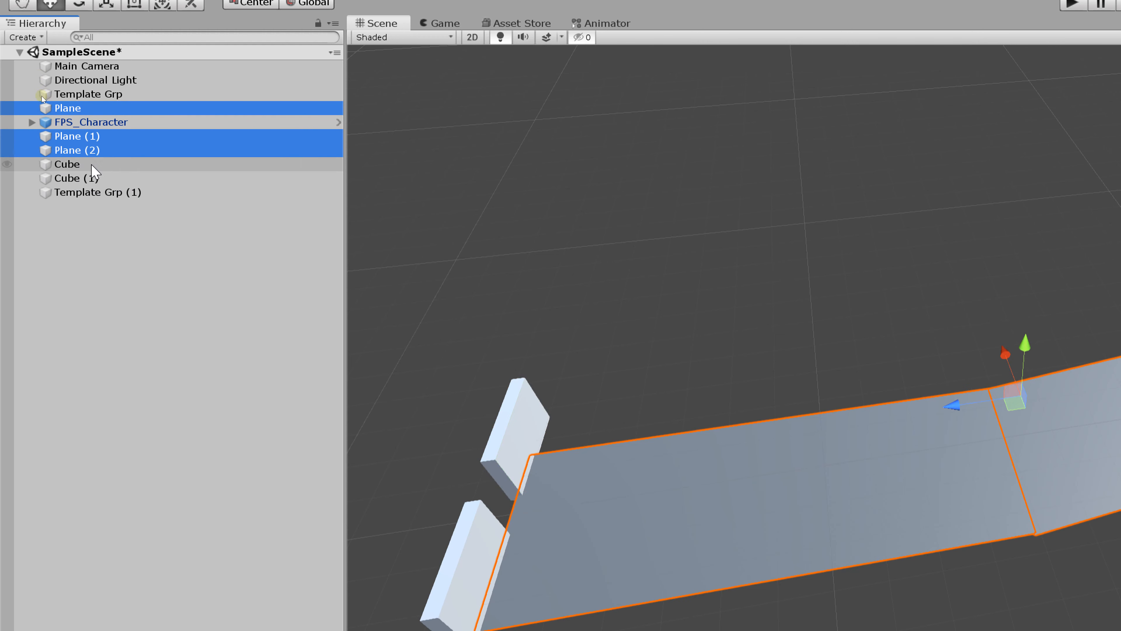
drag(90, 145, 111, 194)
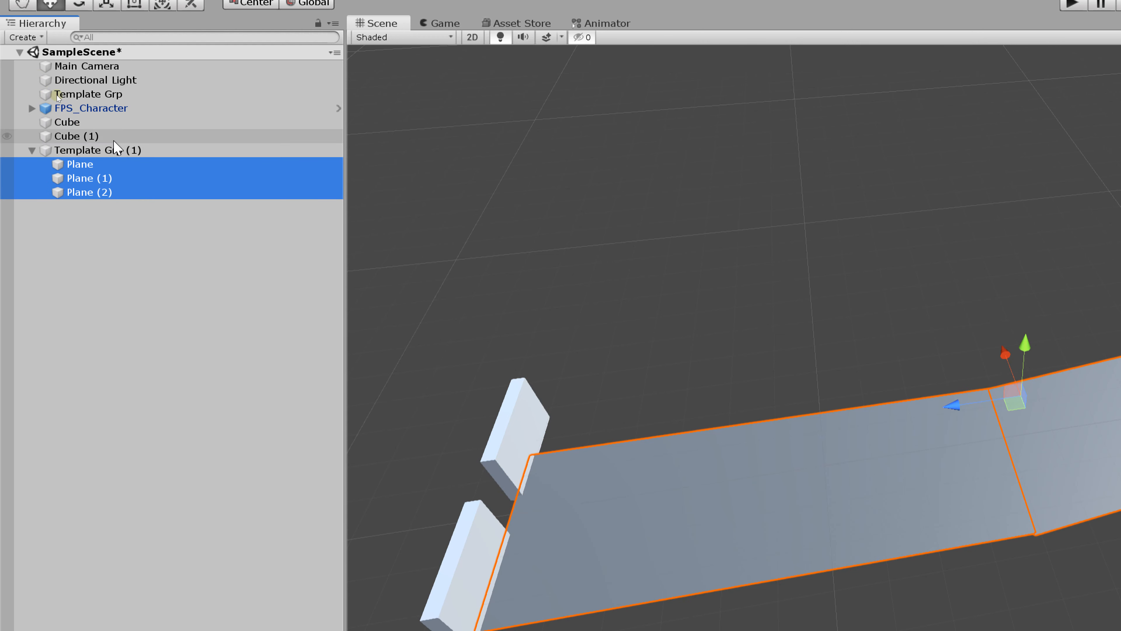
Step: Rename the group holding the three planes as Ground Entry Path
click(111, 152)
click(102, 152)
text(G)
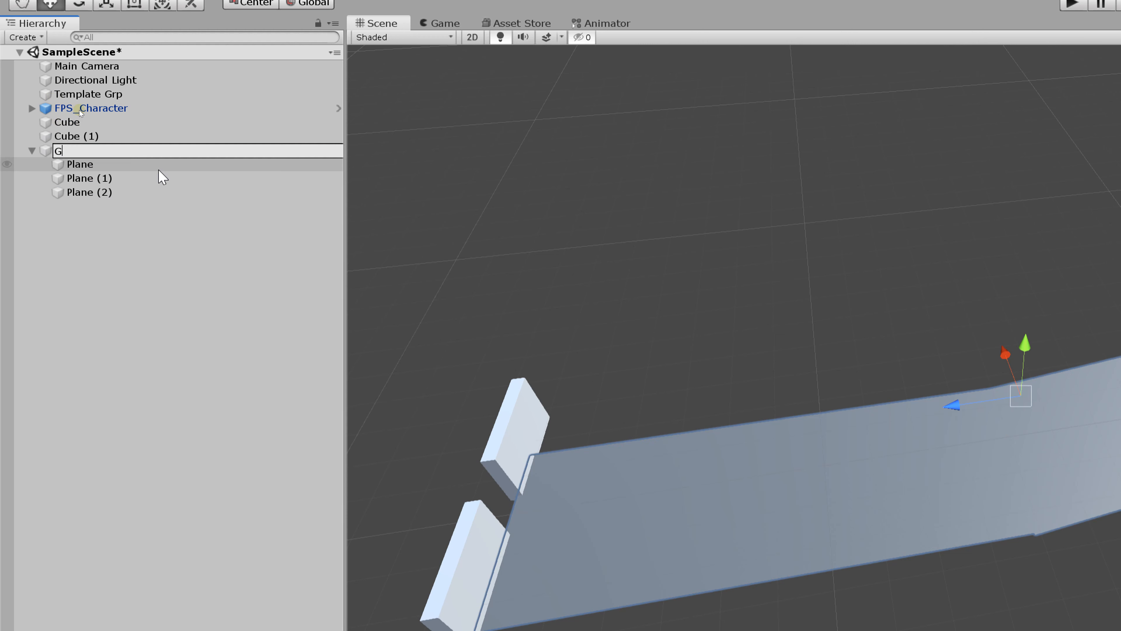
text(round Entry Path)
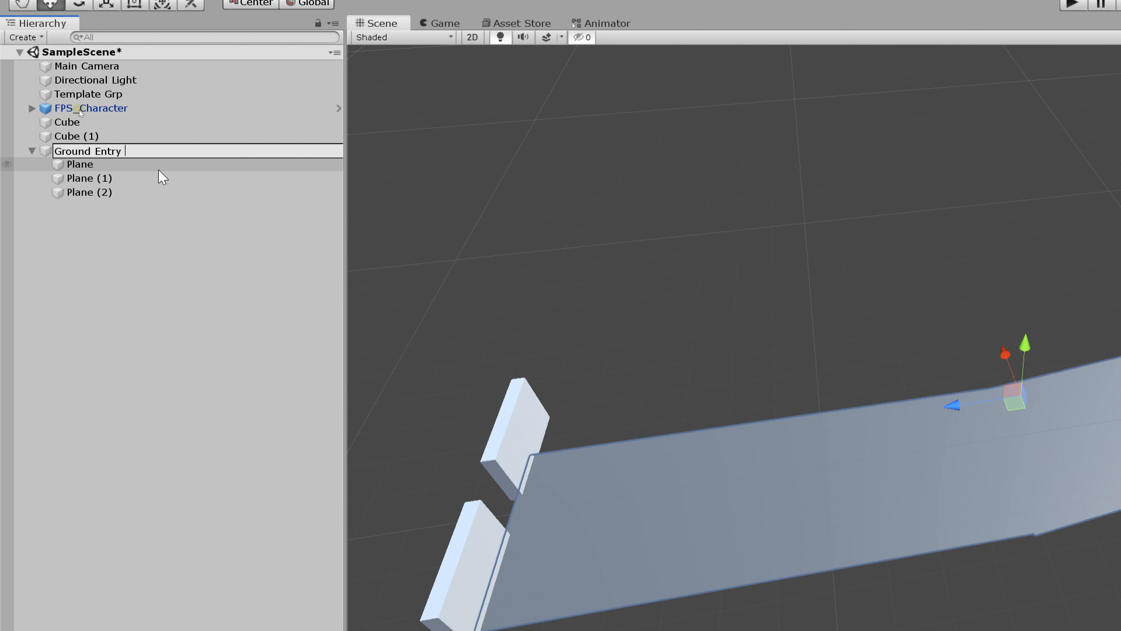
key(Return)
Step: Duplicate Template Grp again and rename the copy as Entry Gate
click(73, 122)
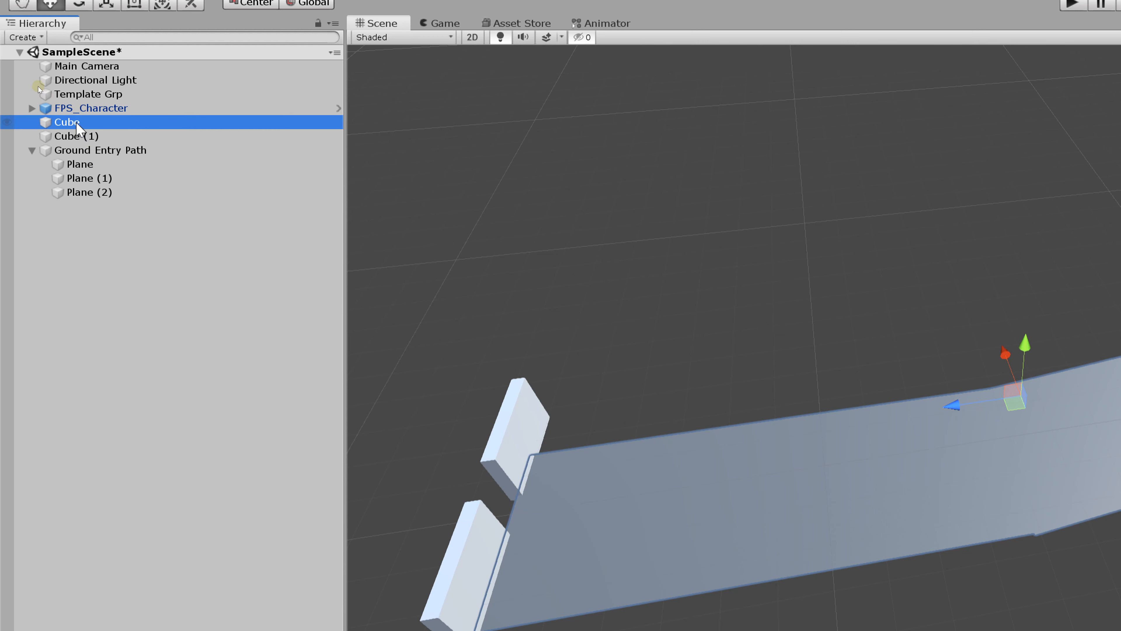
click(99, 94)
key(ctrl+d)
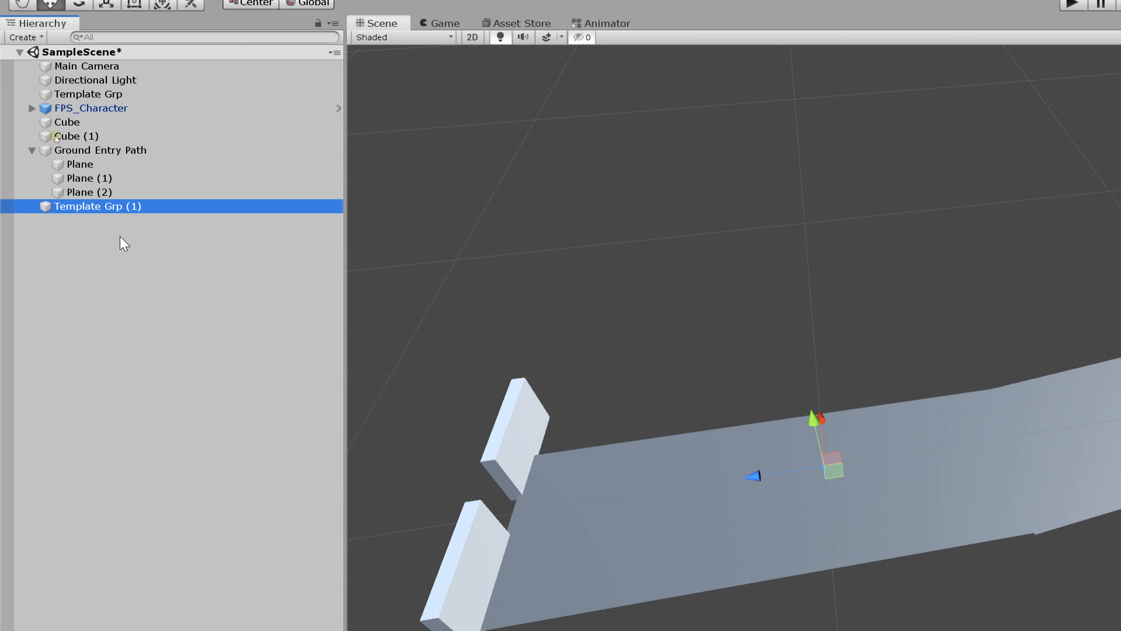
key(F2)
text(Entry Gate)
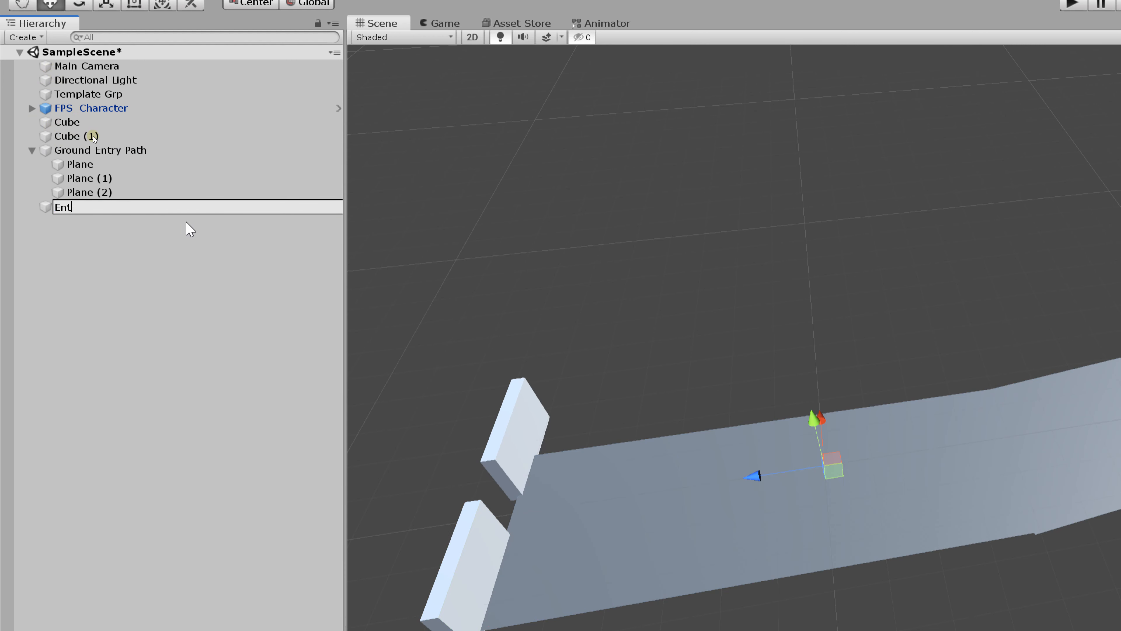
key(Return)
Step: Parent Cube and Cube (1) under the Entry Gate group
click(70, 122)
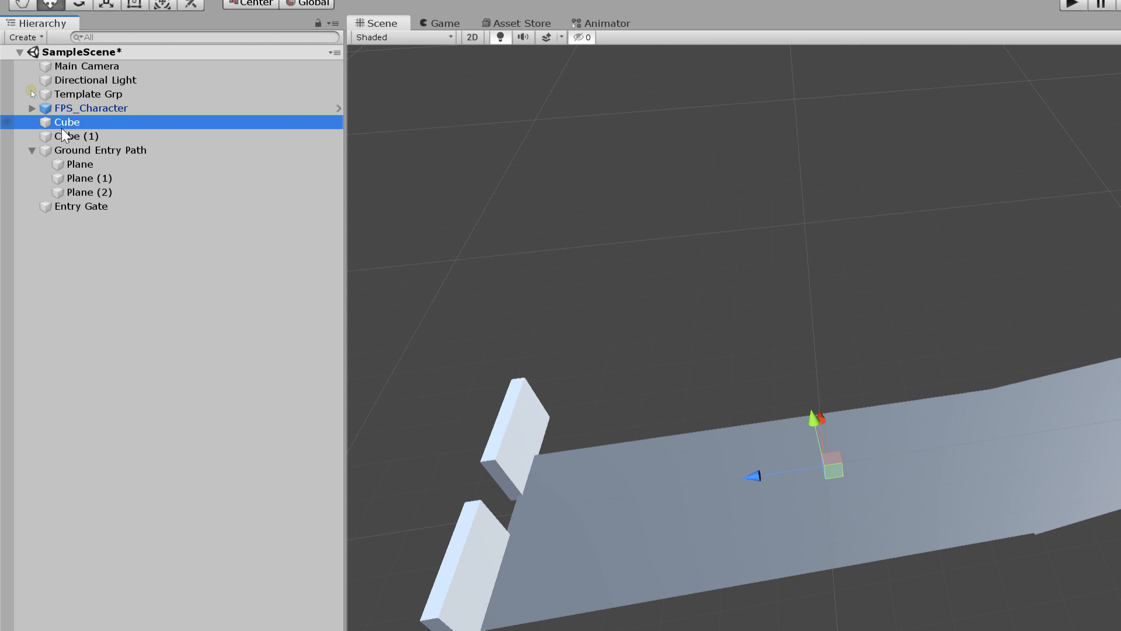
ctrl+click(80, 137)
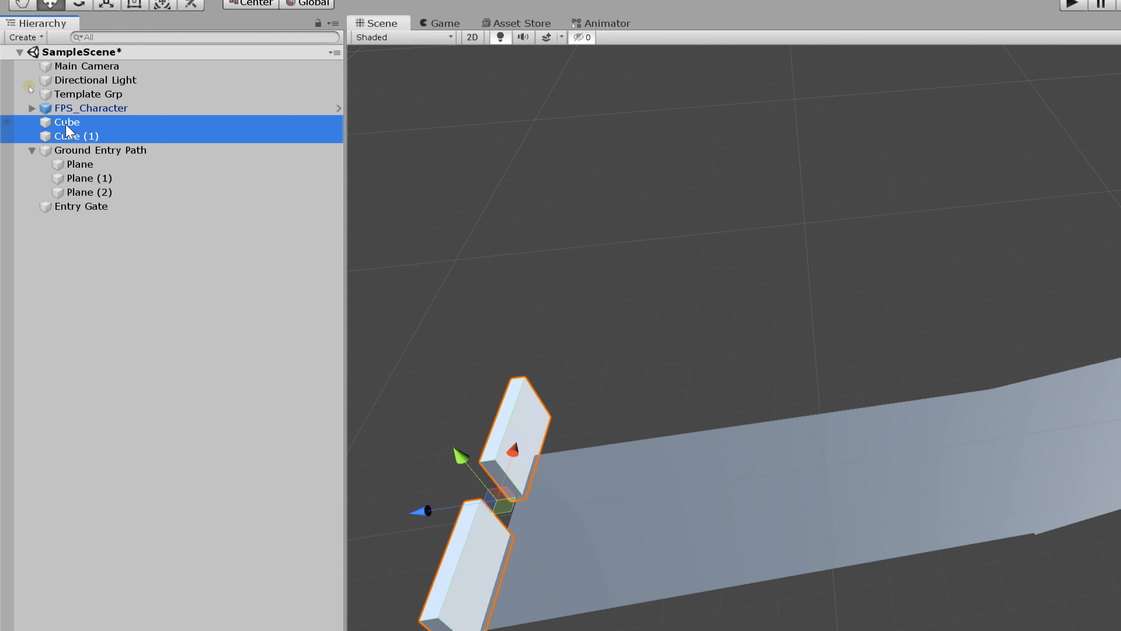
drag(68, 128, 85, 215)
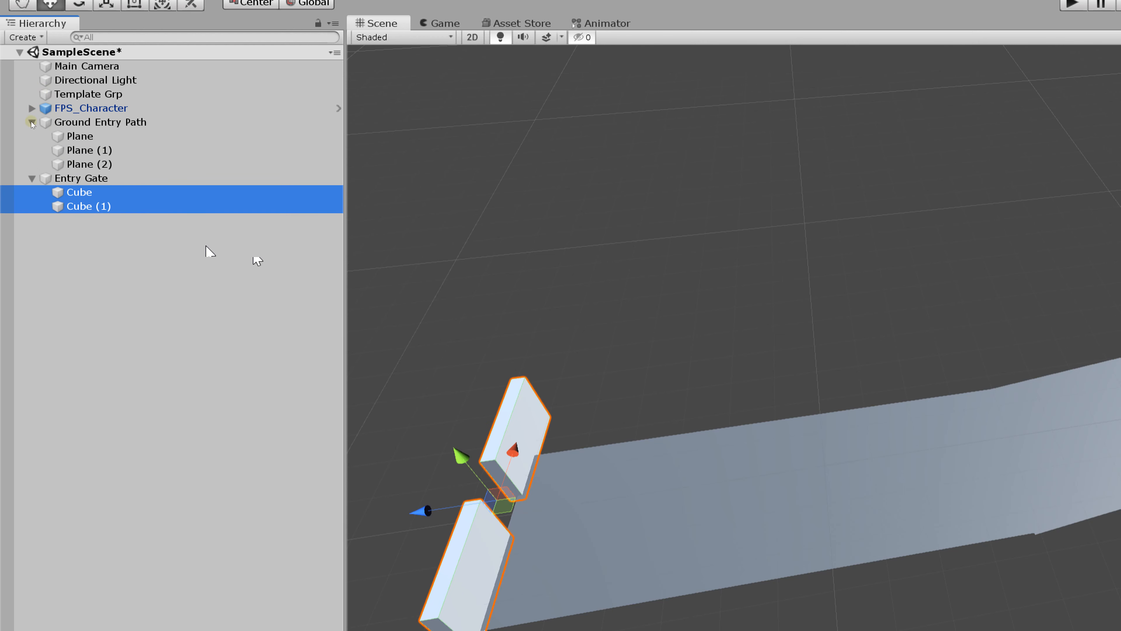
Step: Collapse the Ground Entry Path and Entry Gate groups in the scene hierarchy
click(32, 178)
click(32, 178)
click(32, 178)
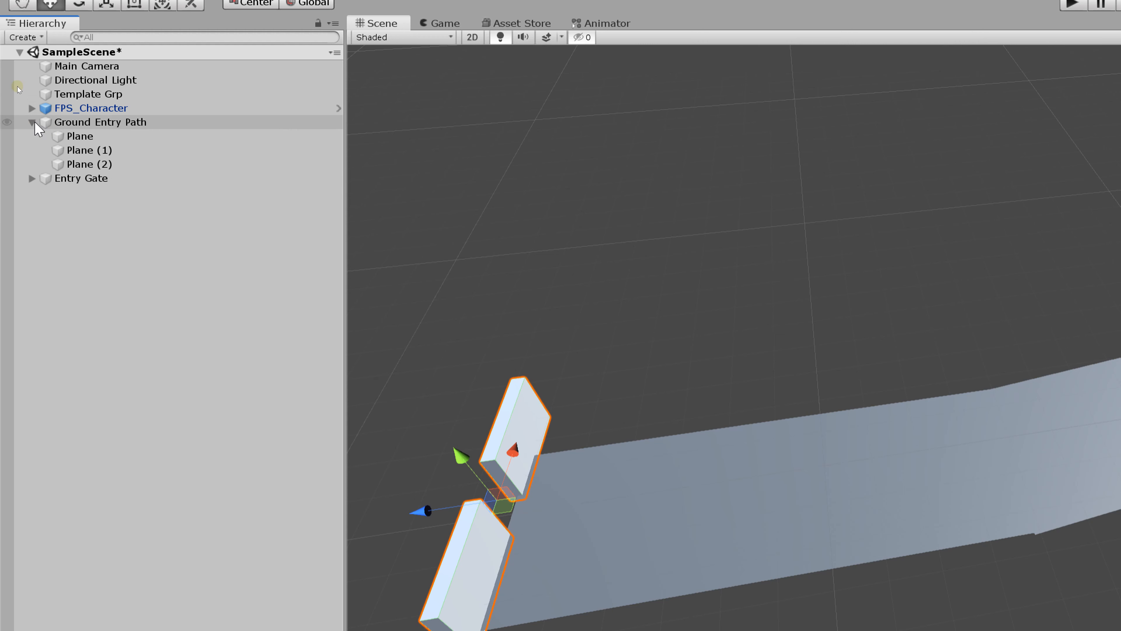
click(32, 122)
click(32, 122)
click(32, 122)
click(32, 123)
click(32, 123)
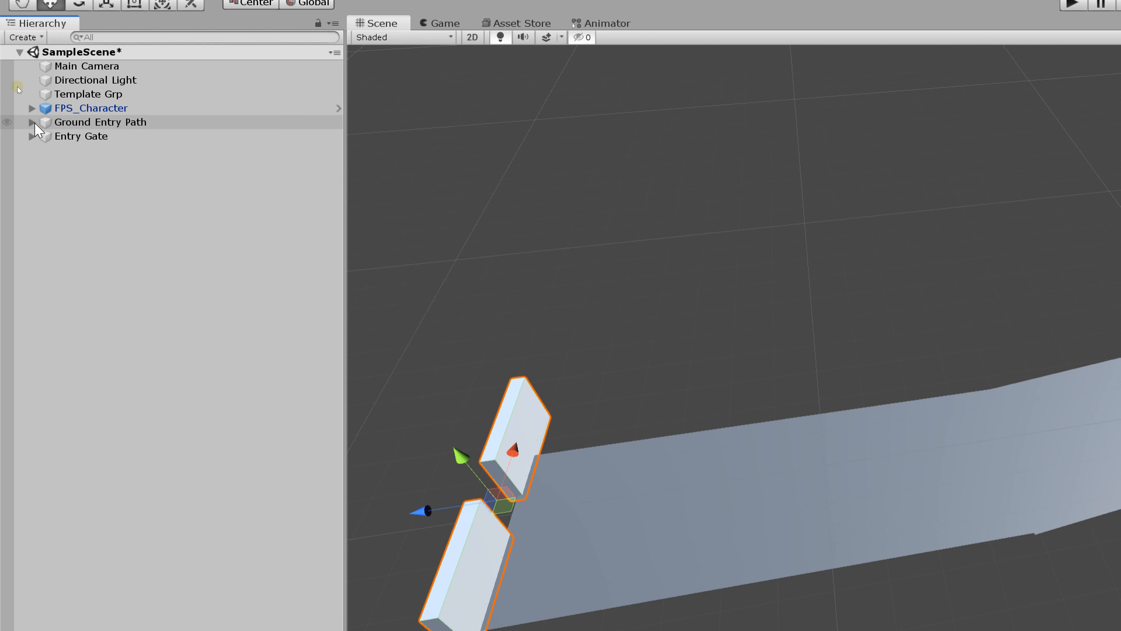
click(32, 123)
click(33, 123)
click(32, 136)
click(32, 137)
click(32, 137)
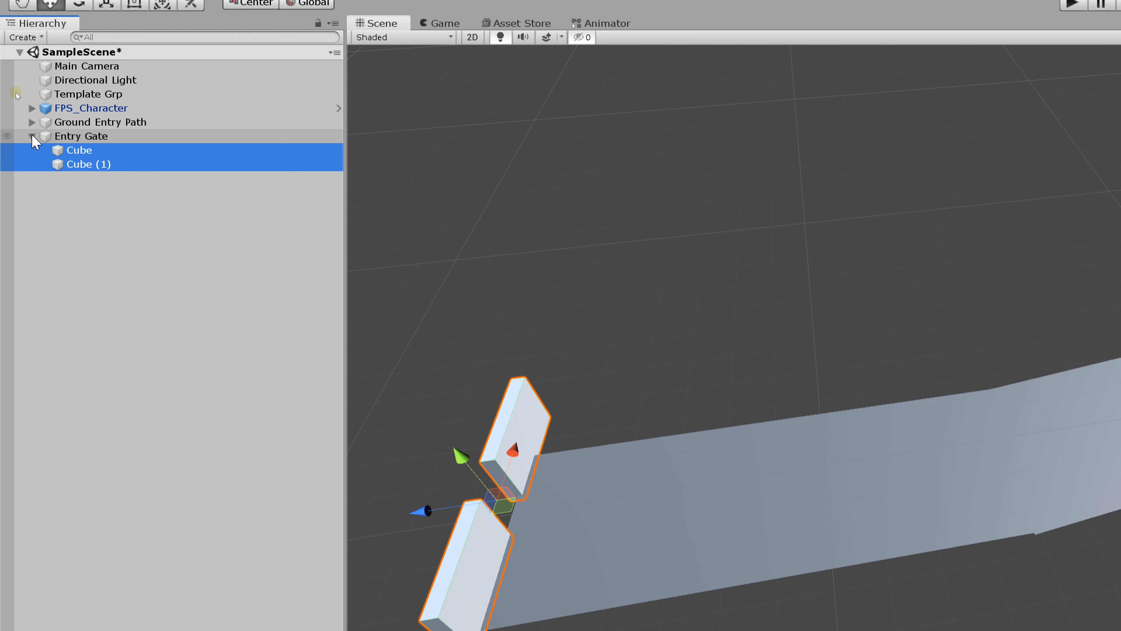
click(32, 137)
click(38, 137)
click(33, 136)
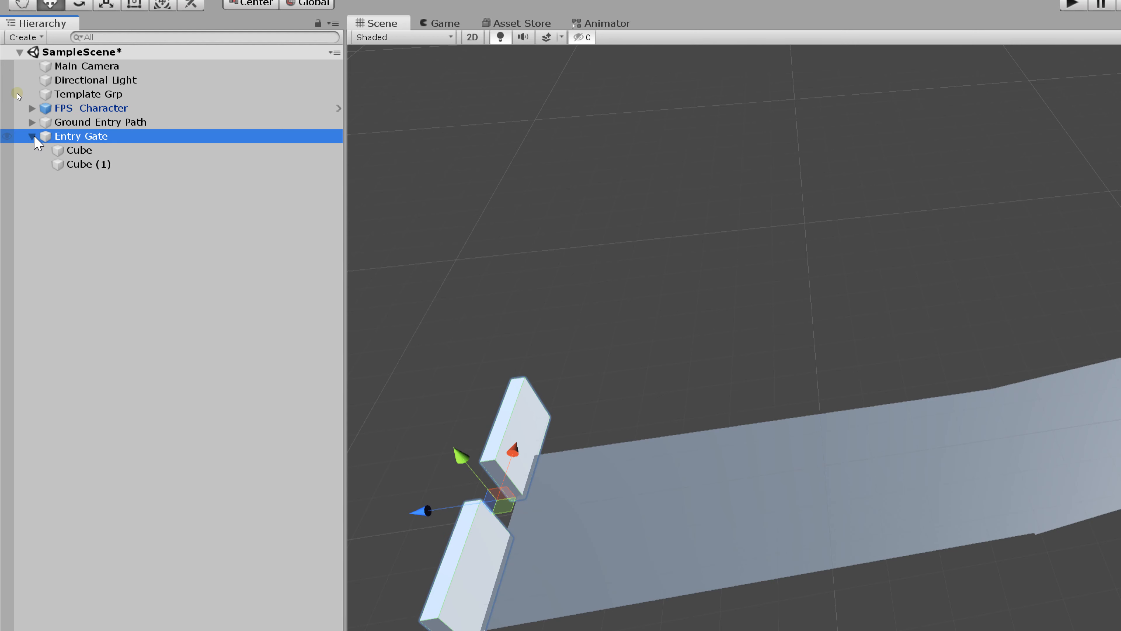
click(32, 136)
click(33, 123)
click(32, 123)
click(31, 136)
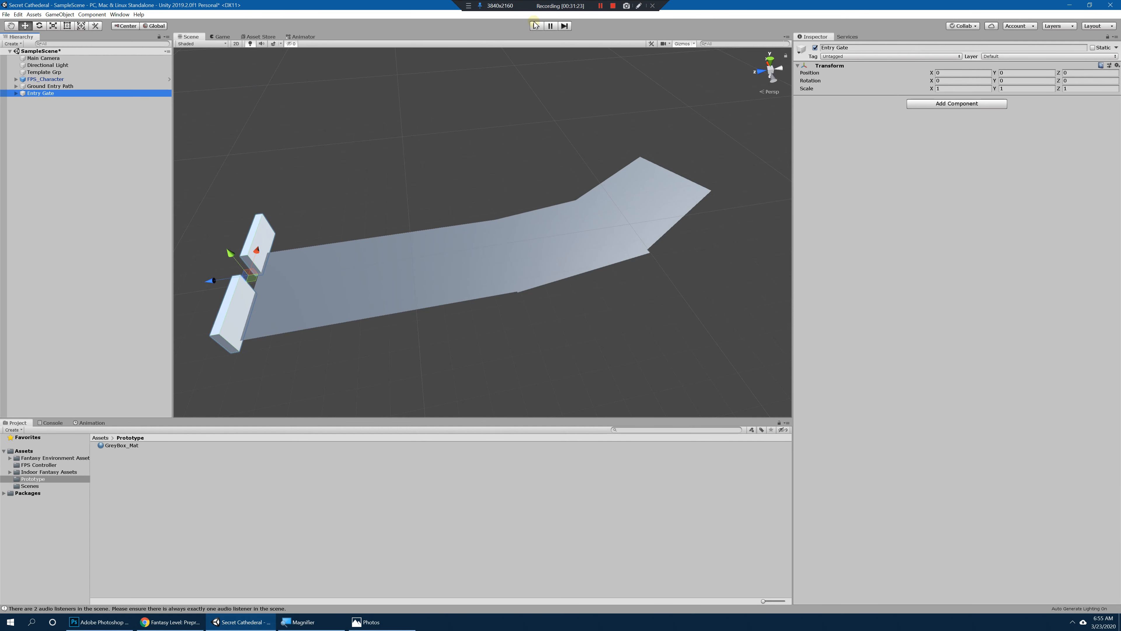
Step: Play-test the scene, walking the FPS character towards the entry gate to check its scale, and stop the game
click(536, 25)
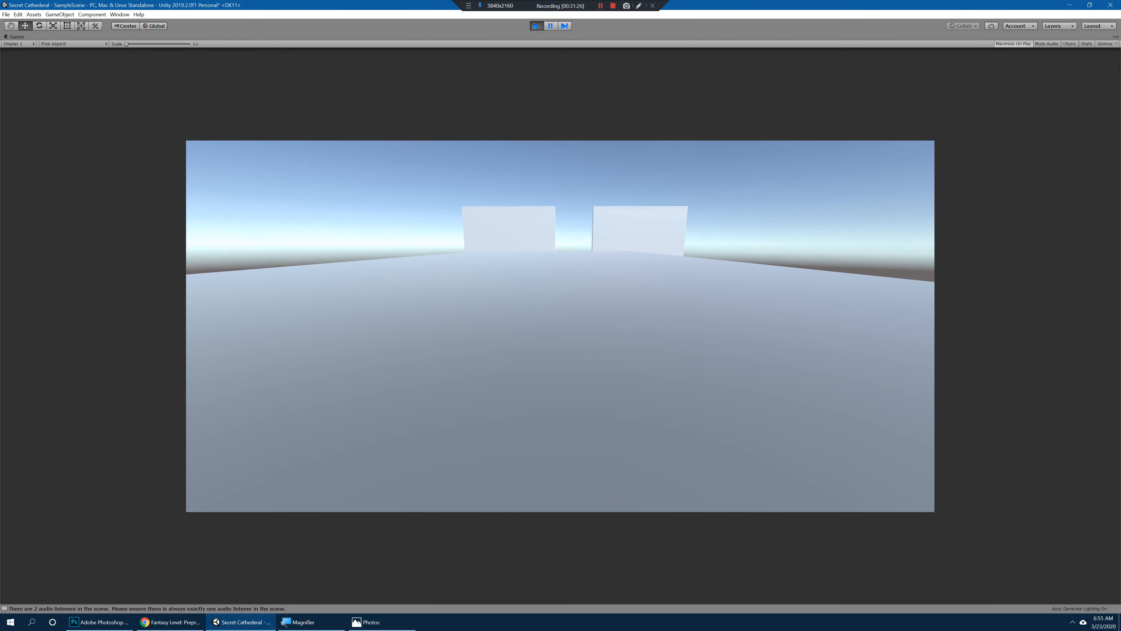
key(w)
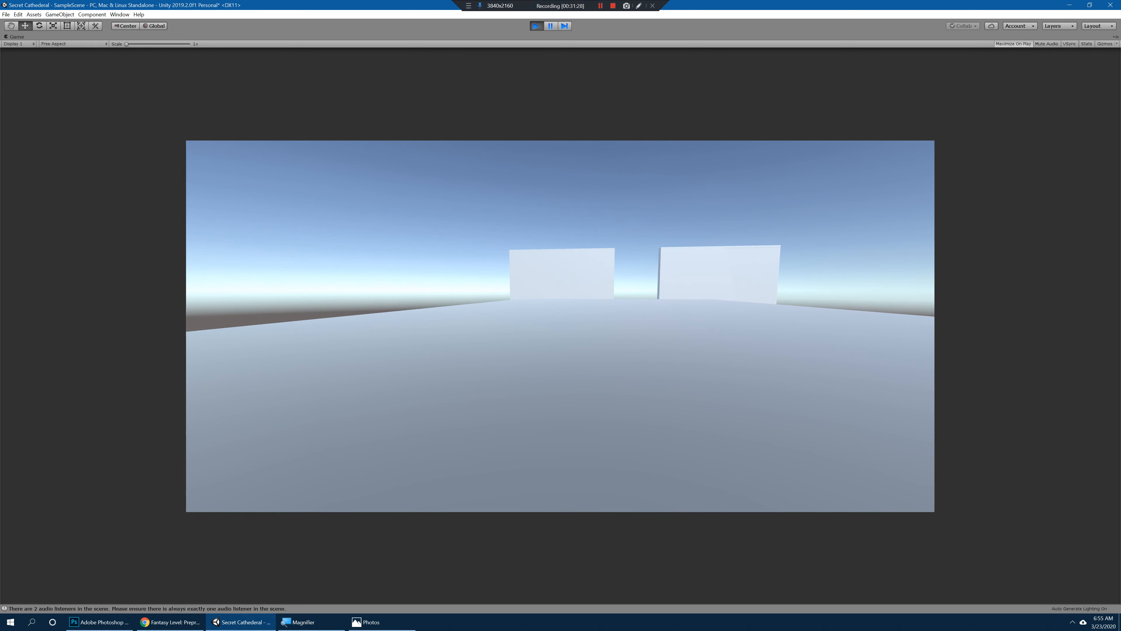
key(ctrl+p)
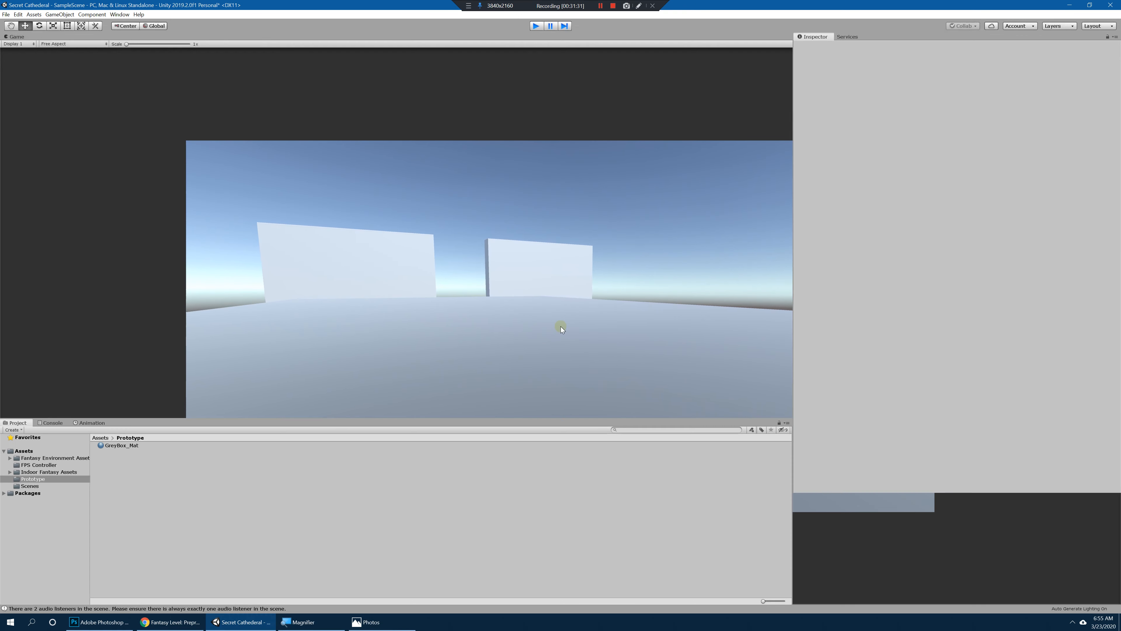
click(90, 131)
click(60, 14)
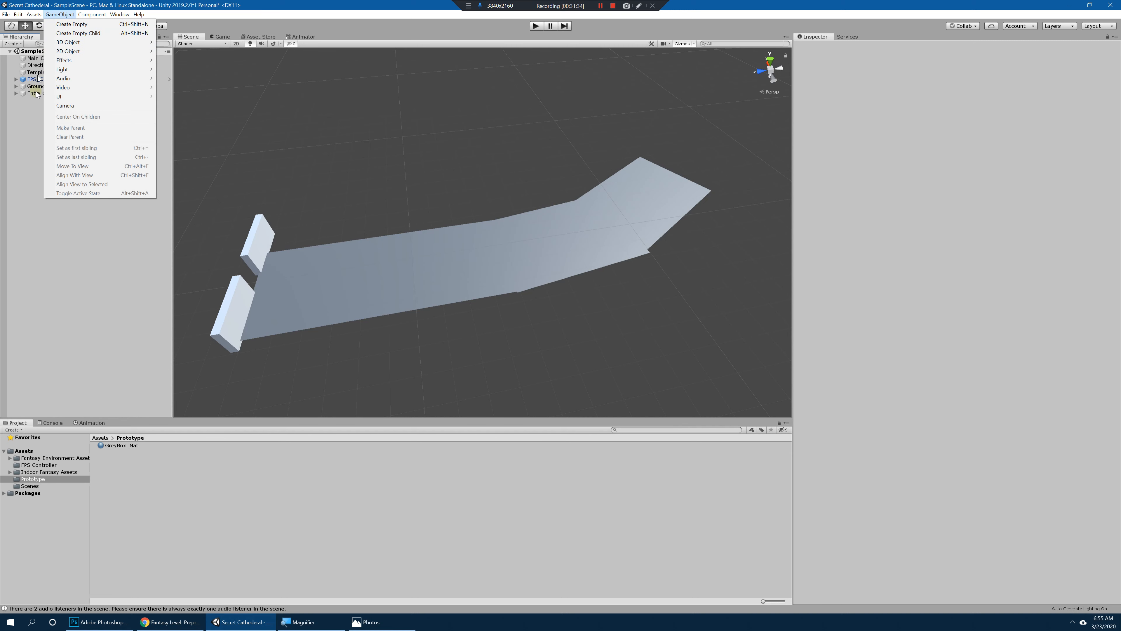
click(44, 154)
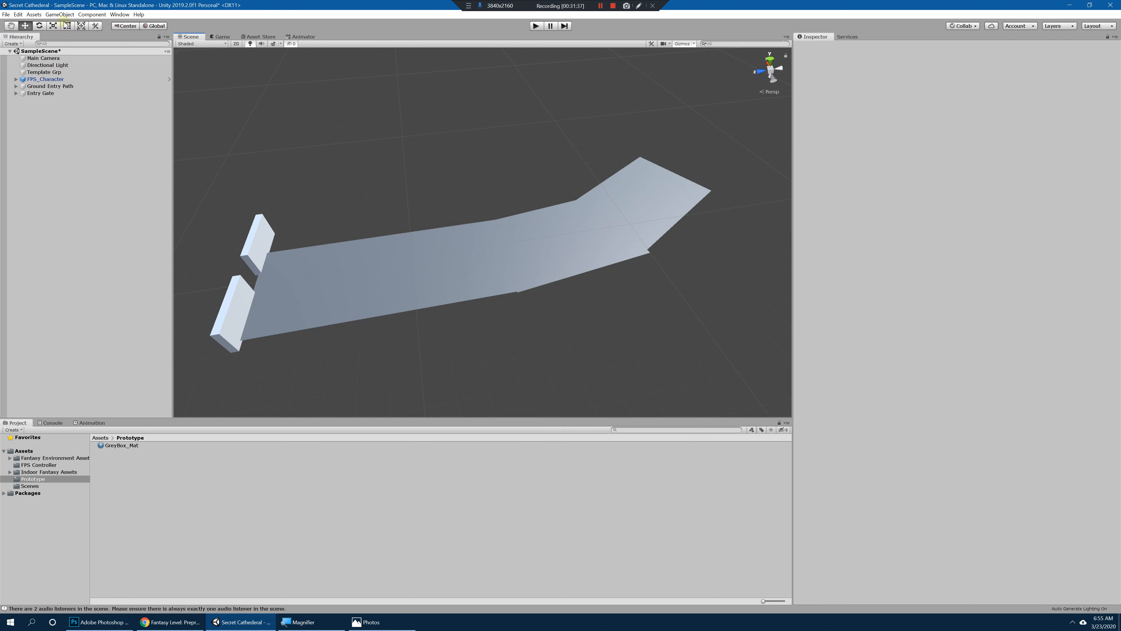
click(61, 14)
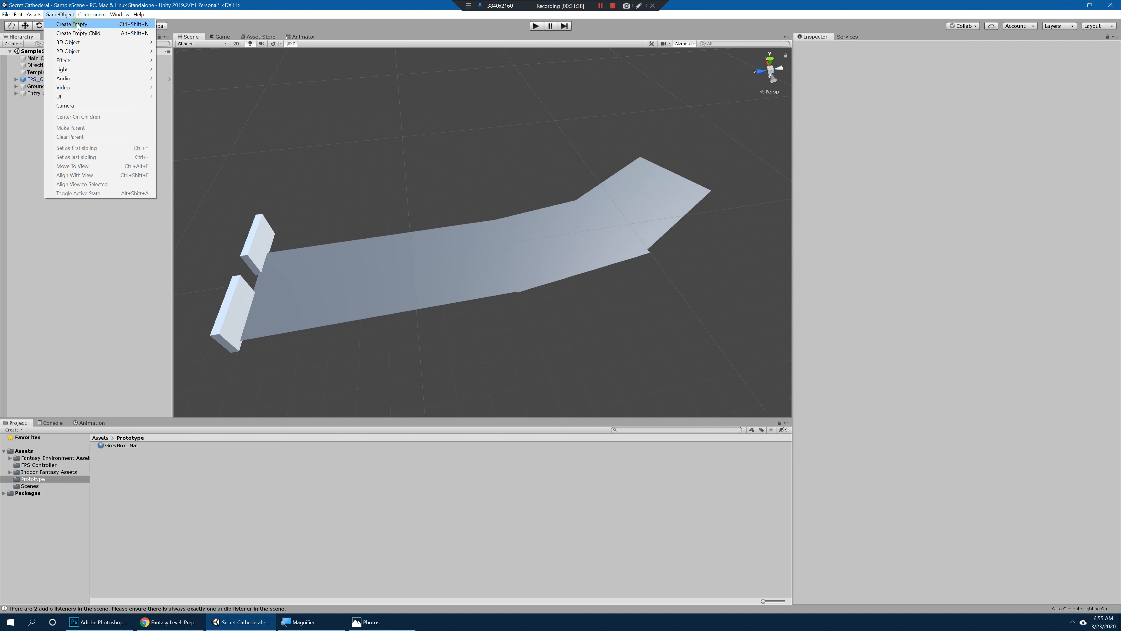
click(66, 21)
click(54, 116)
click(51, 101)
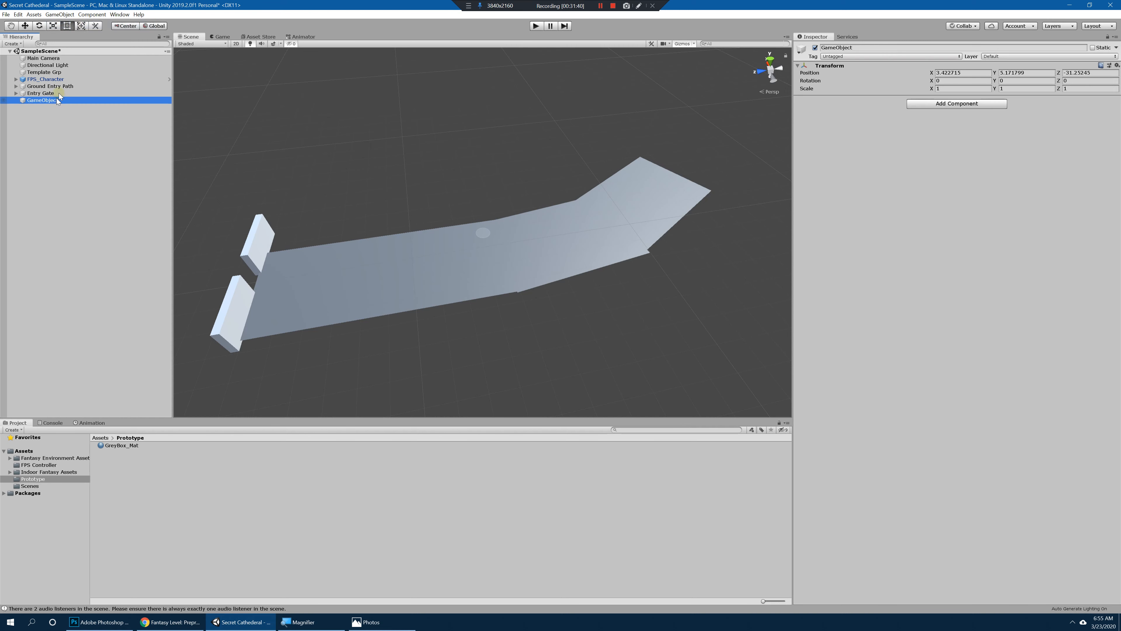
key(Delete)
Step: Add a 3D sphere to the scene and reset its transform
click(59, 14)
mouse_move(88, 44)
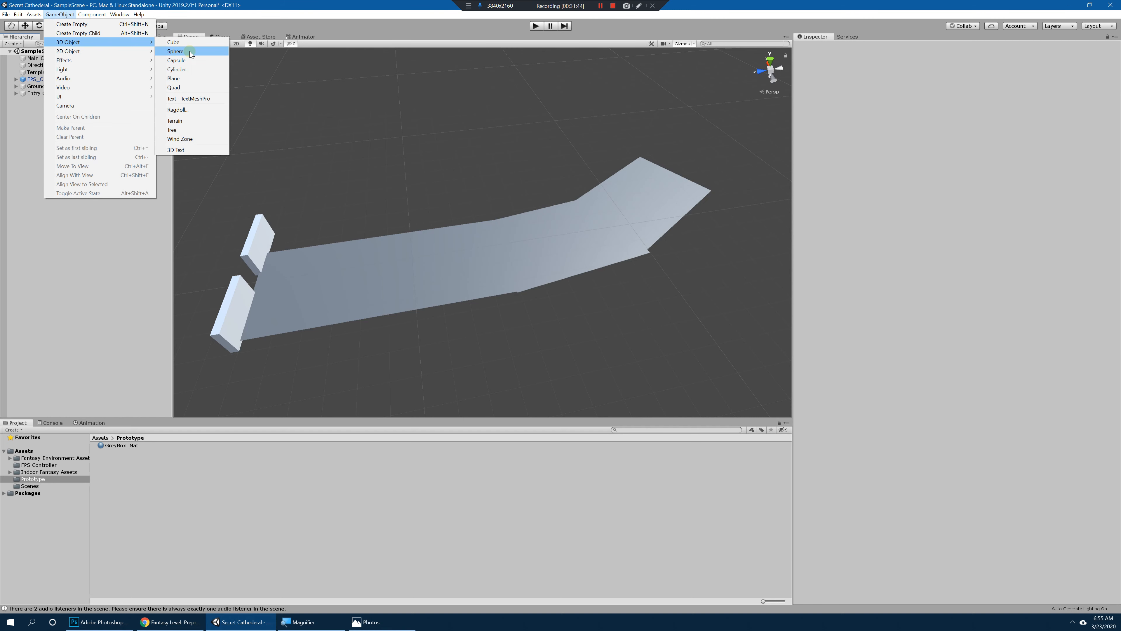
click(194, 51)
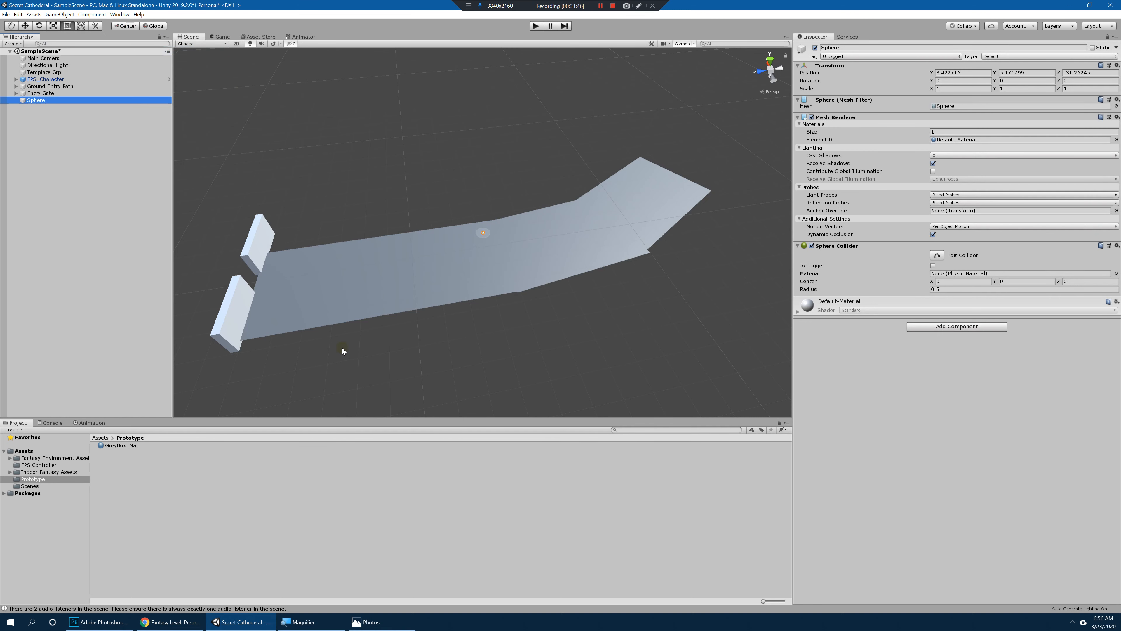
key(f)
scroll(598, 243, down, 5)
alt+drag(598, 243, 773, 181)
alt+scroll(557, 190, up, 6)
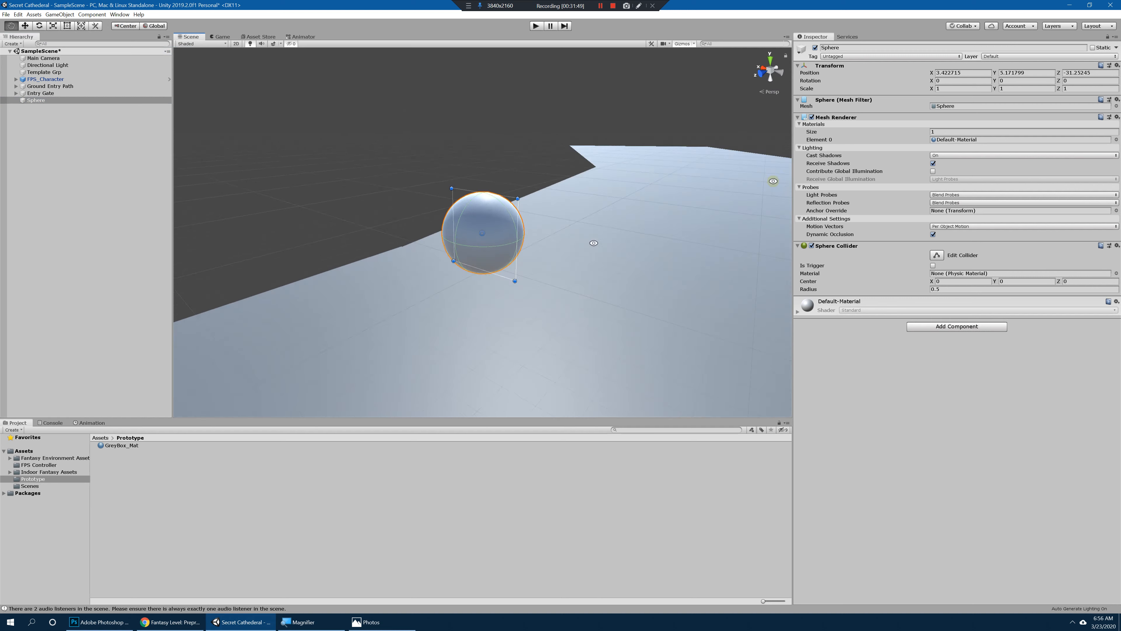
click(1117, 66)
click(1104, 78)
key(f)
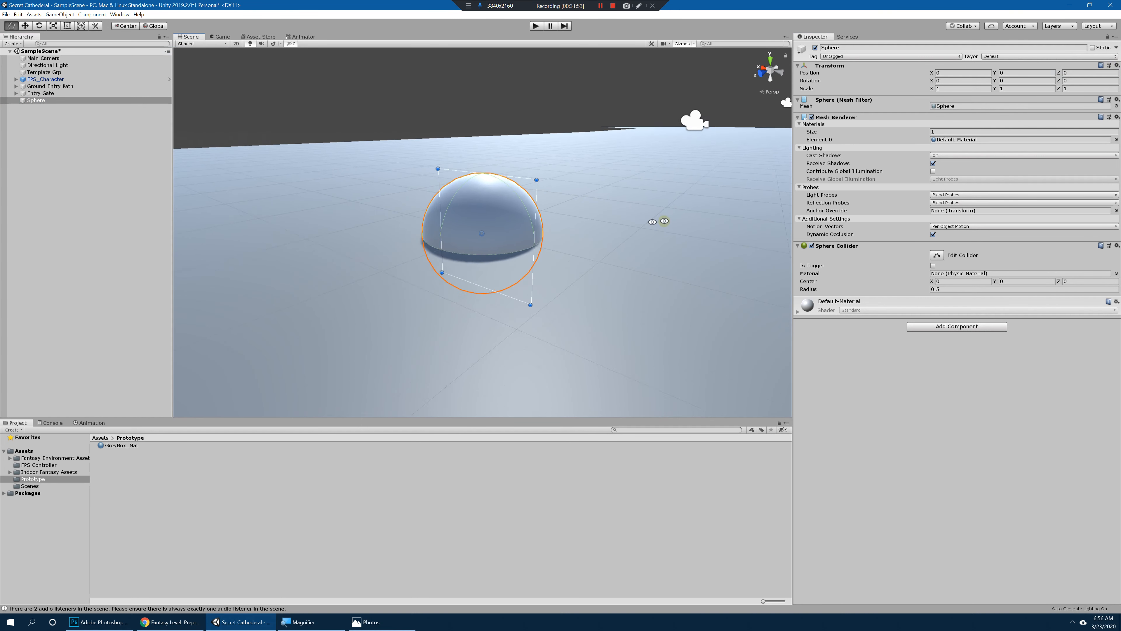
Step: Raise the sphere to about Y 1.02 and scale it into a flattened shape of about 1.35 × 0.95 × 1.35
drag(484, 202, 394, 217)
key(r)
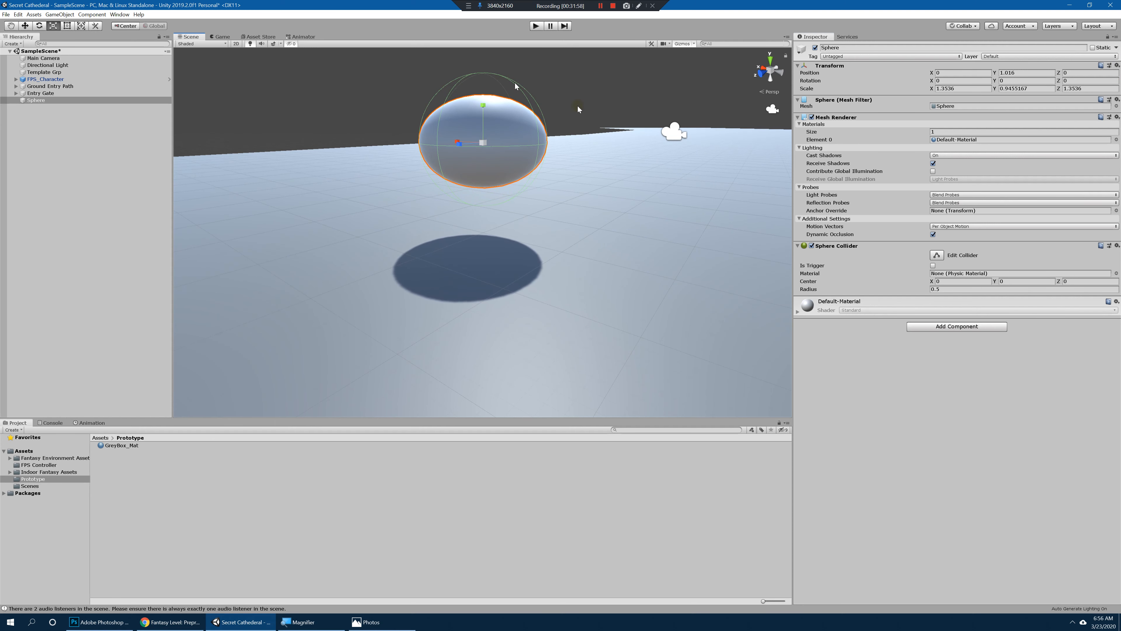
alt+drag(444, 139, 465, 161)
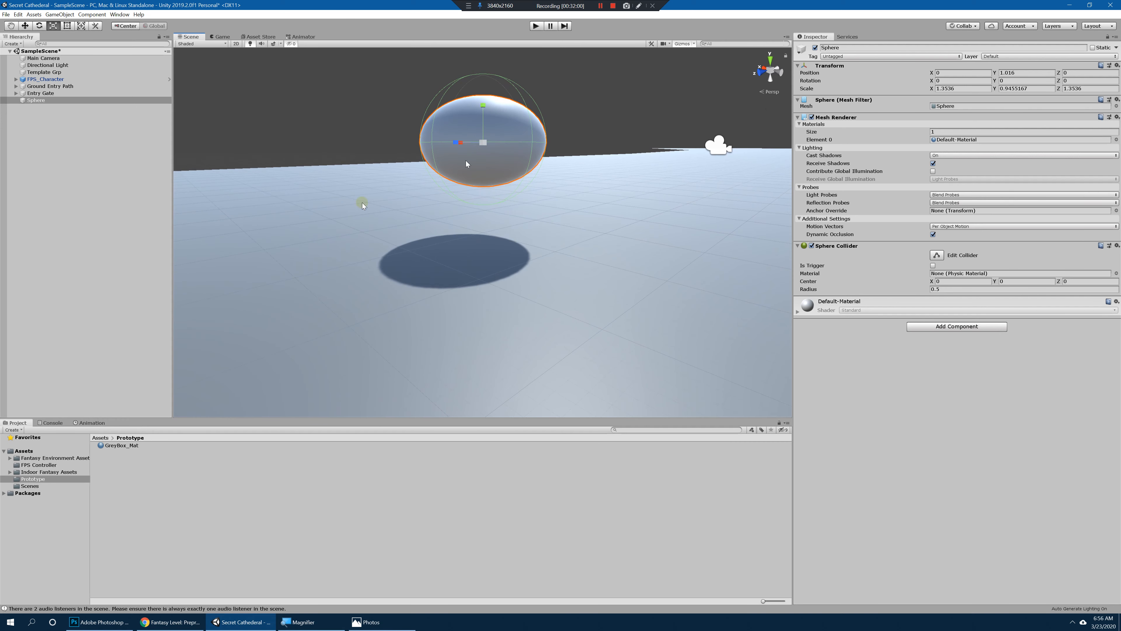
Step: Create a material named Green_Mat in the Prototype folder
click(120, 452)
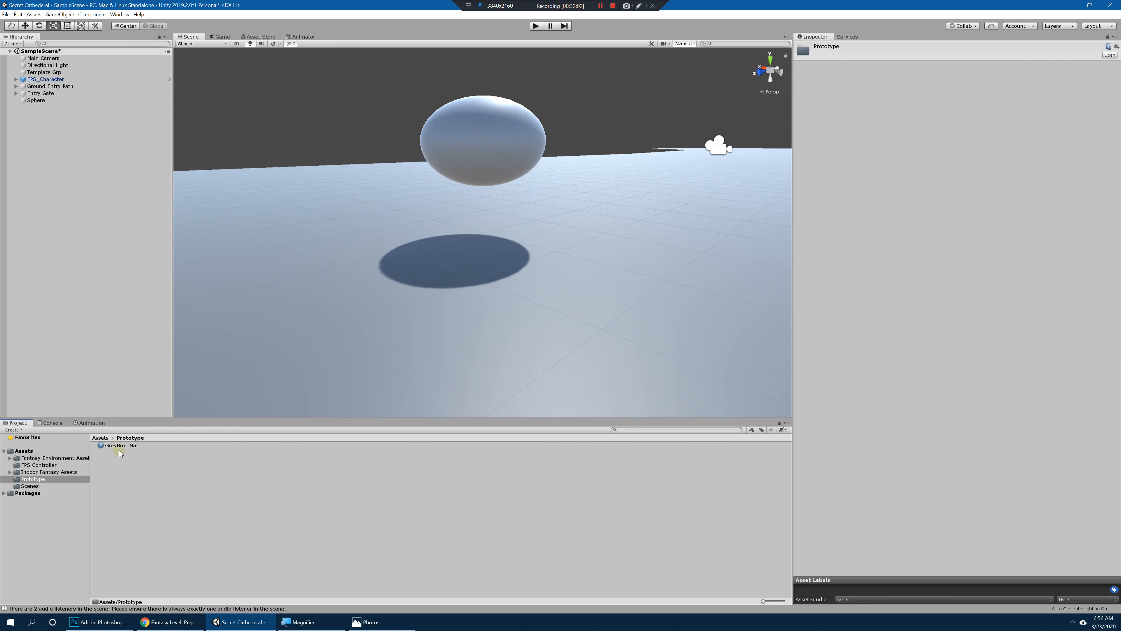
right_click(135, 472)
mouse_move(221, 286)
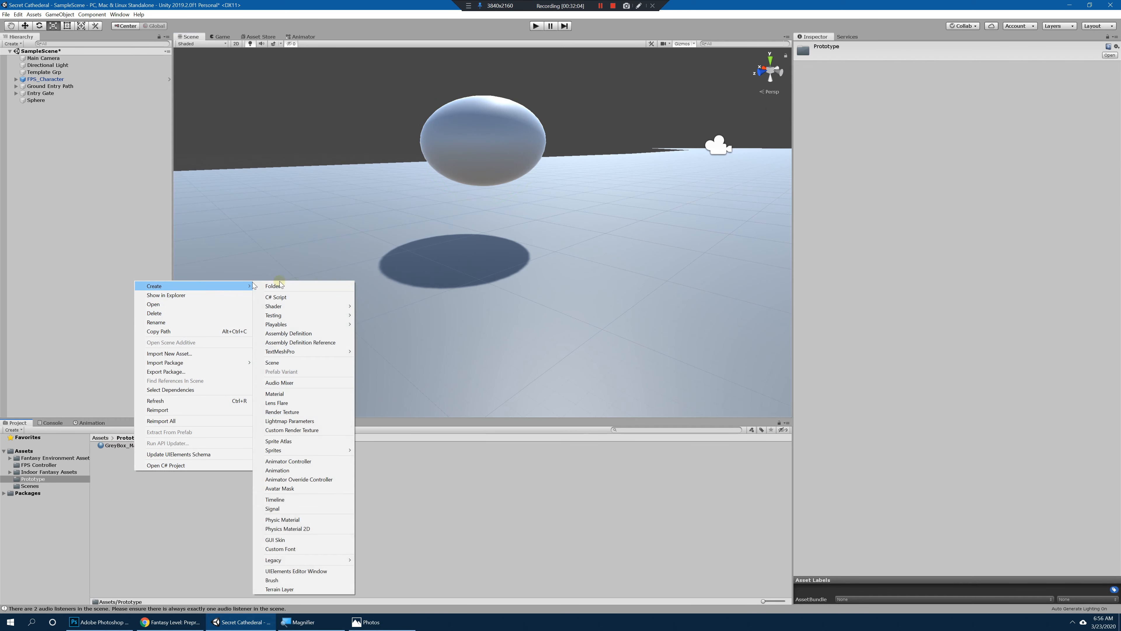
click(292, 393)
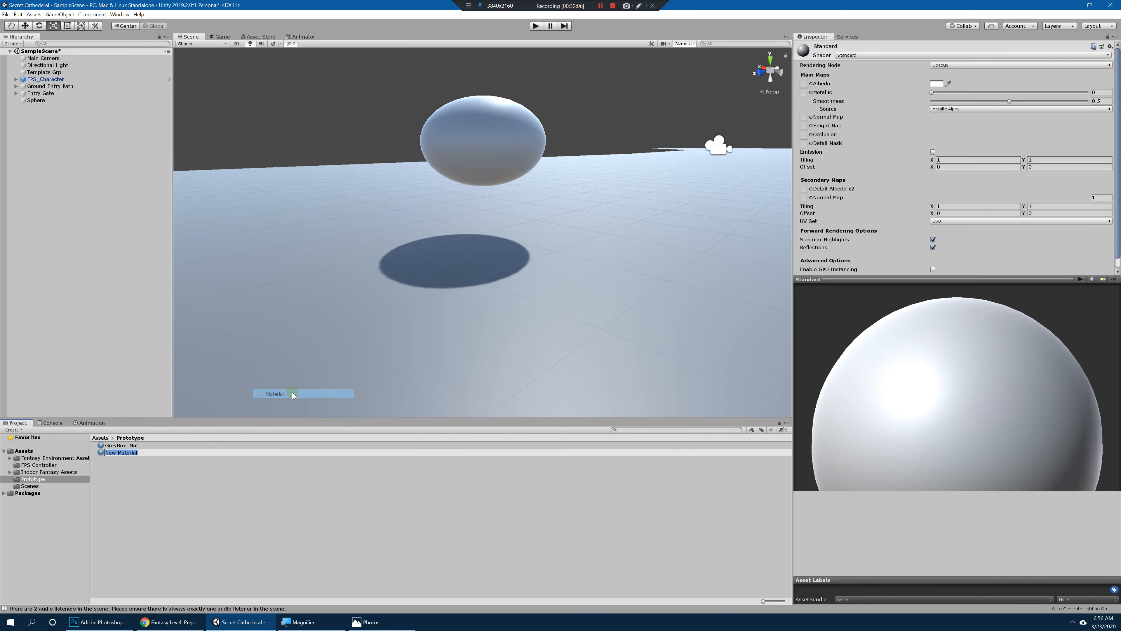
text(Green_)
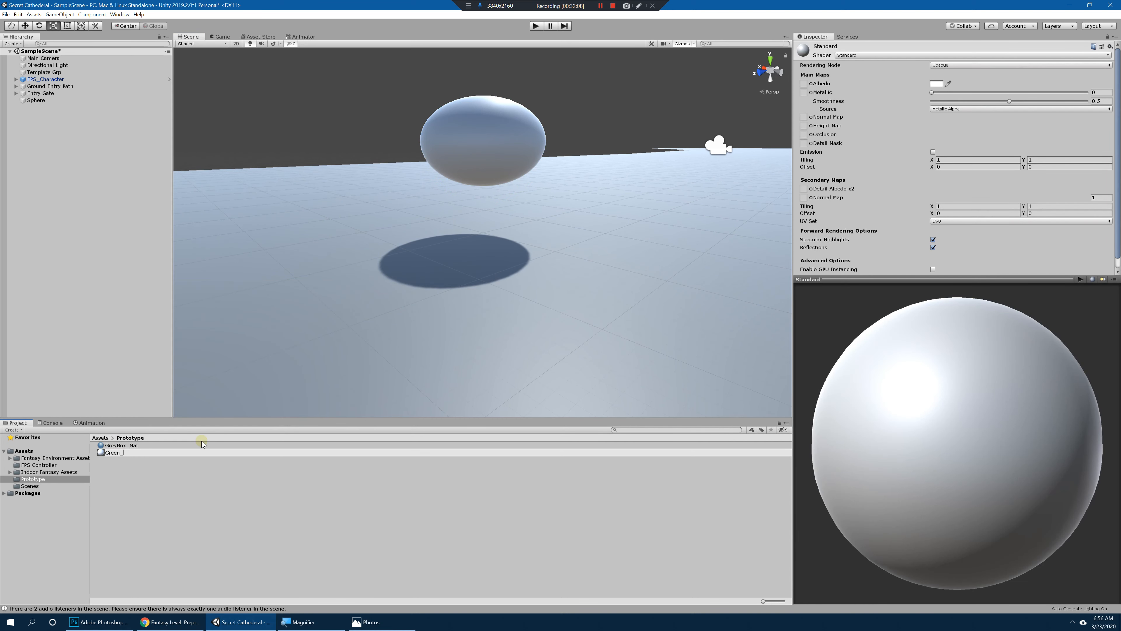
text(Mat)
key(Return)
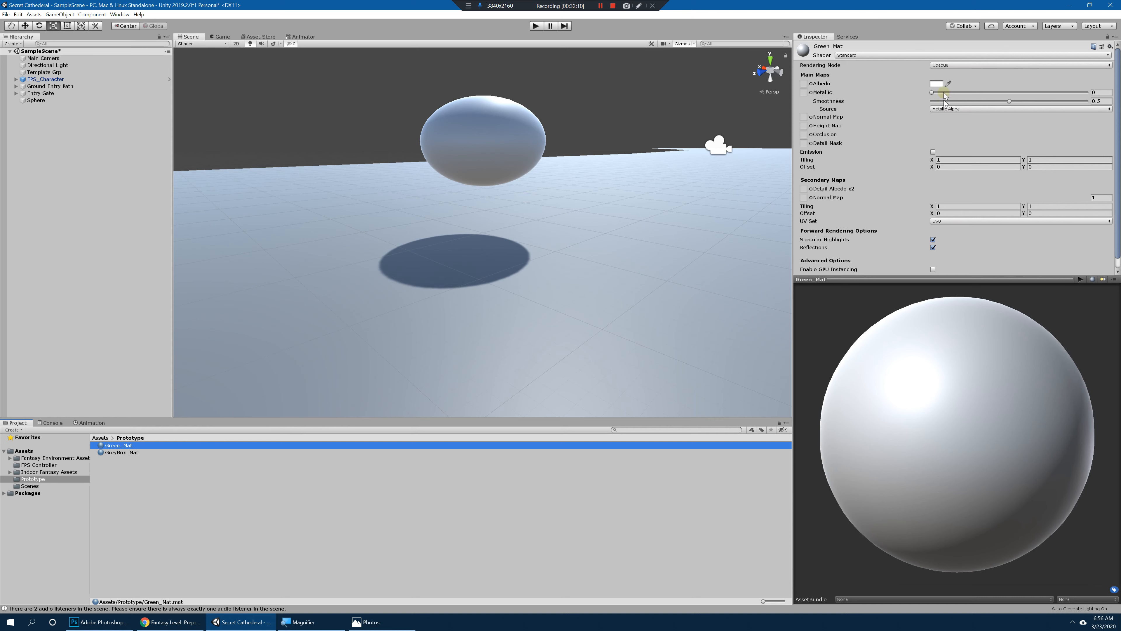
Step: Set Green_Mat's albedo to dark green, hex 087200
click(936, 84)
click(711, 109)
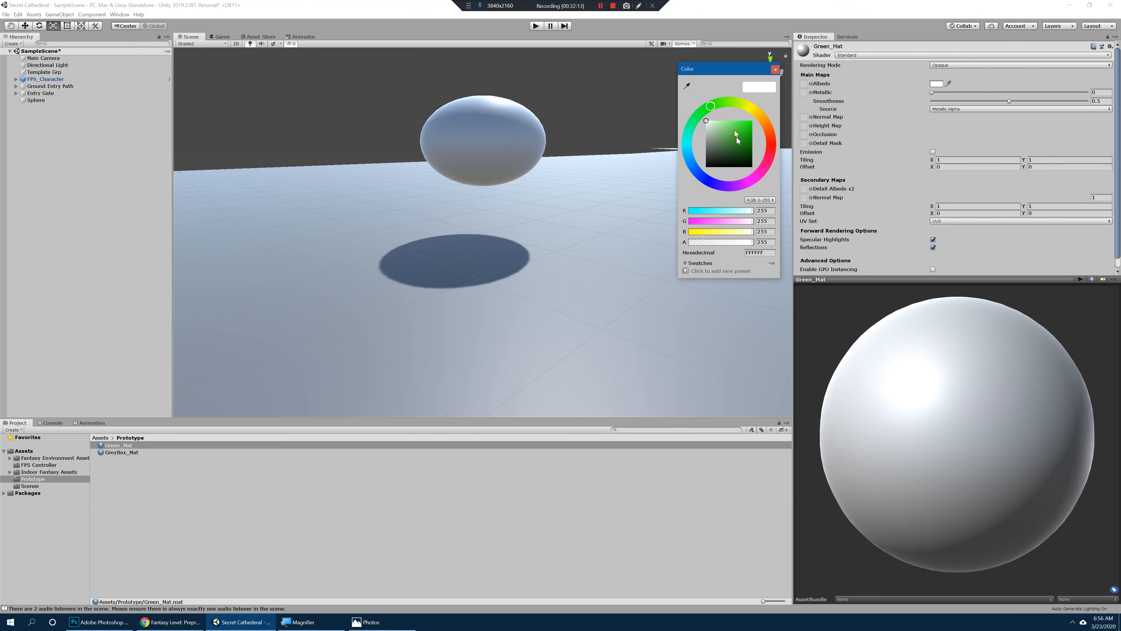
click(752, 146)
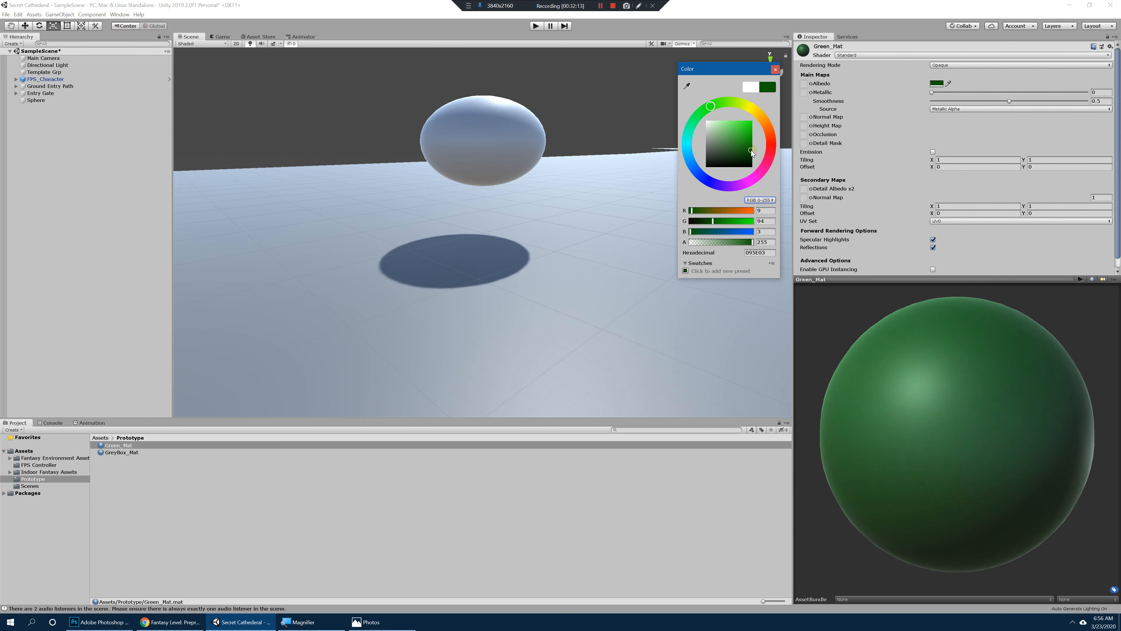
Step: Apply Green_Mat to the flattened sphere in the scene
click(116, 445)
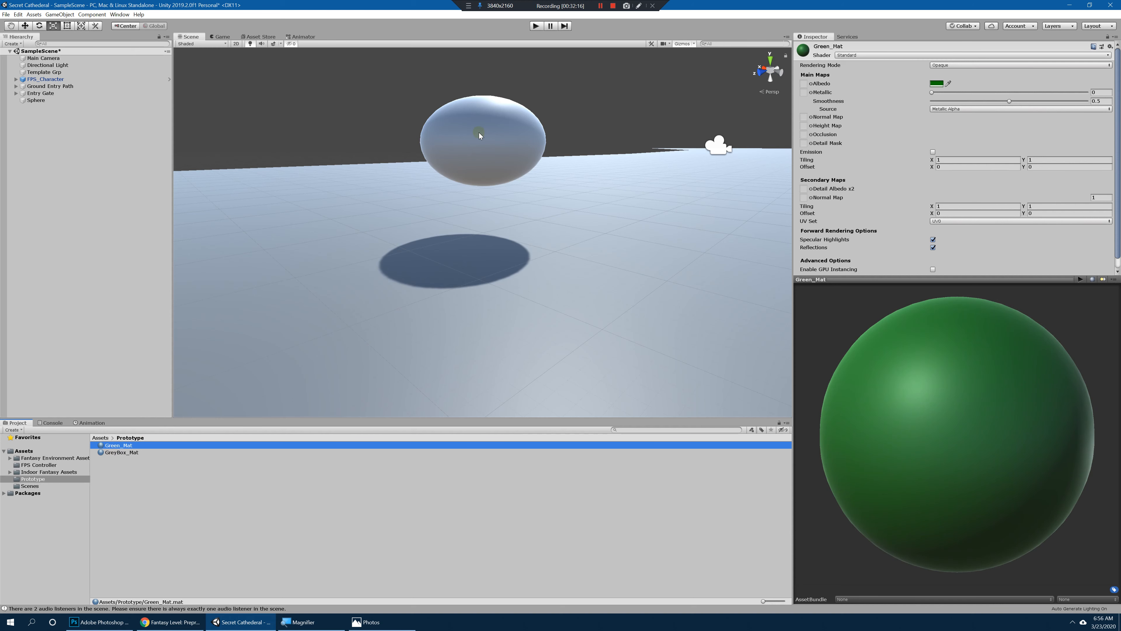
click(404, 210)
drag(120, 446, 489, 141)
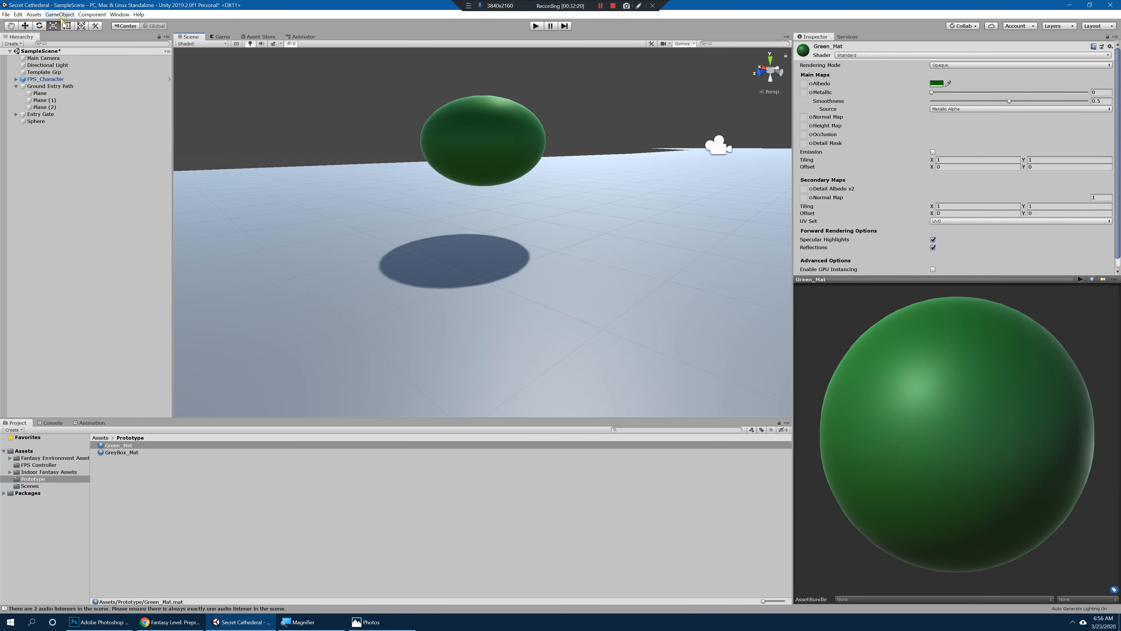
Step: Create another material in the Prototype folder and set its albedo to orange-brown, hex A44E15
right_click(138, 503)
mouse_move(203, 320)
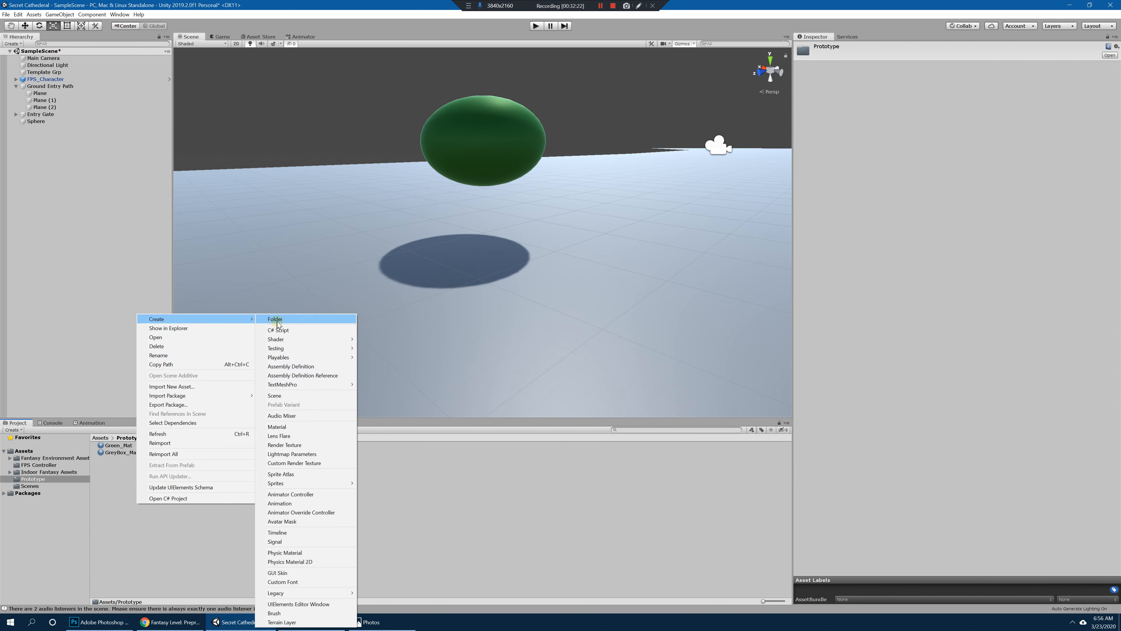
click(283, 426)
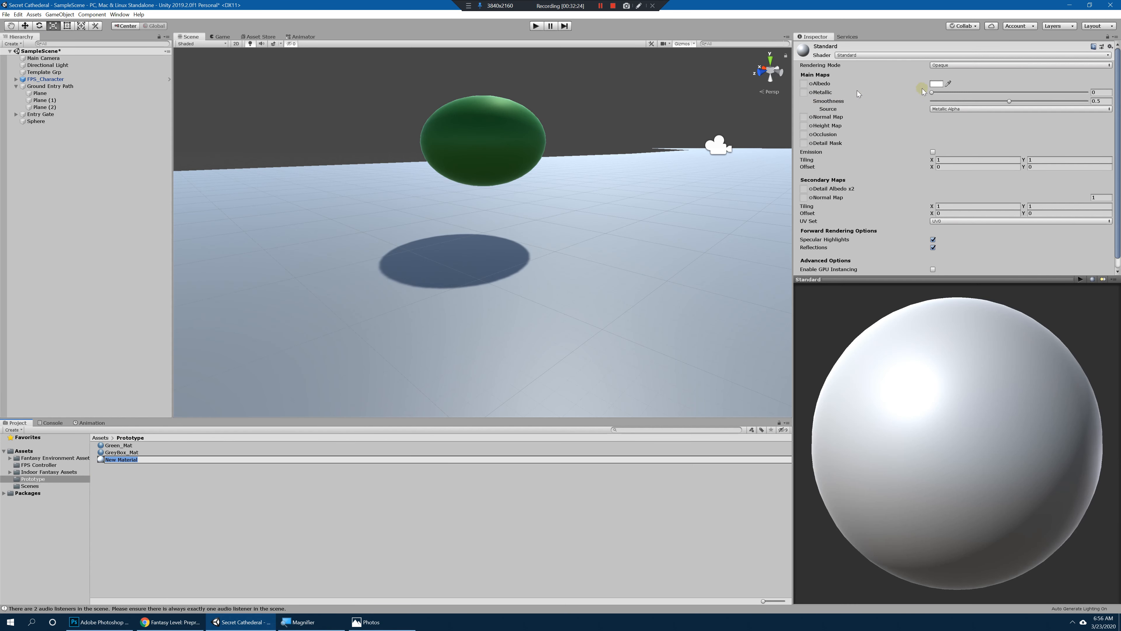
click(936, 84)
click(748, 141)
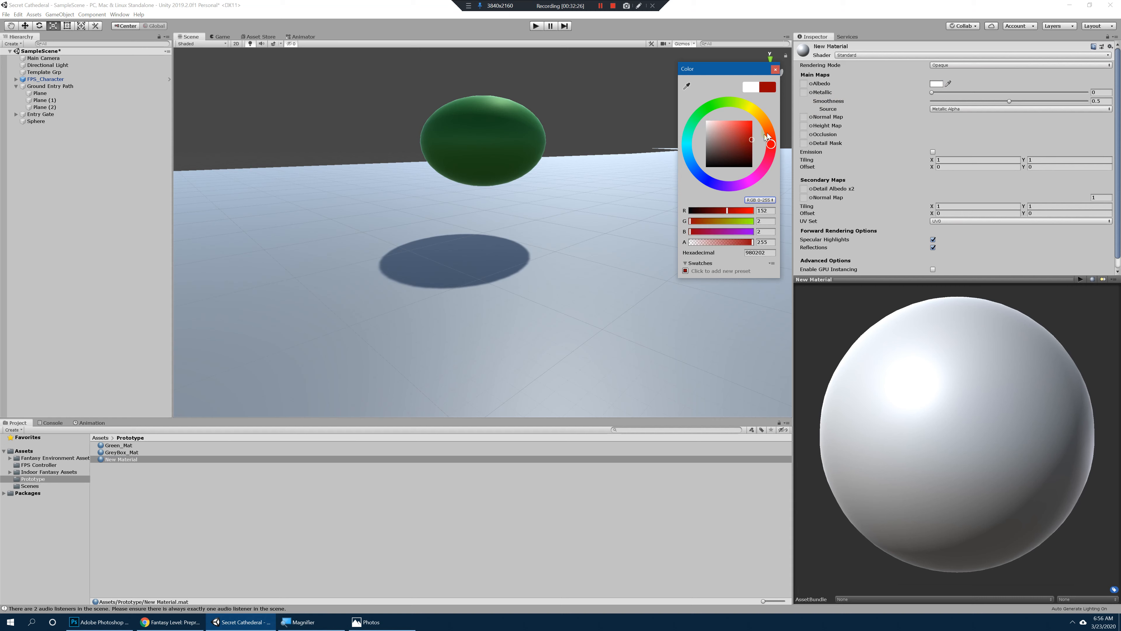
click(767, 127)
click(747, 137)
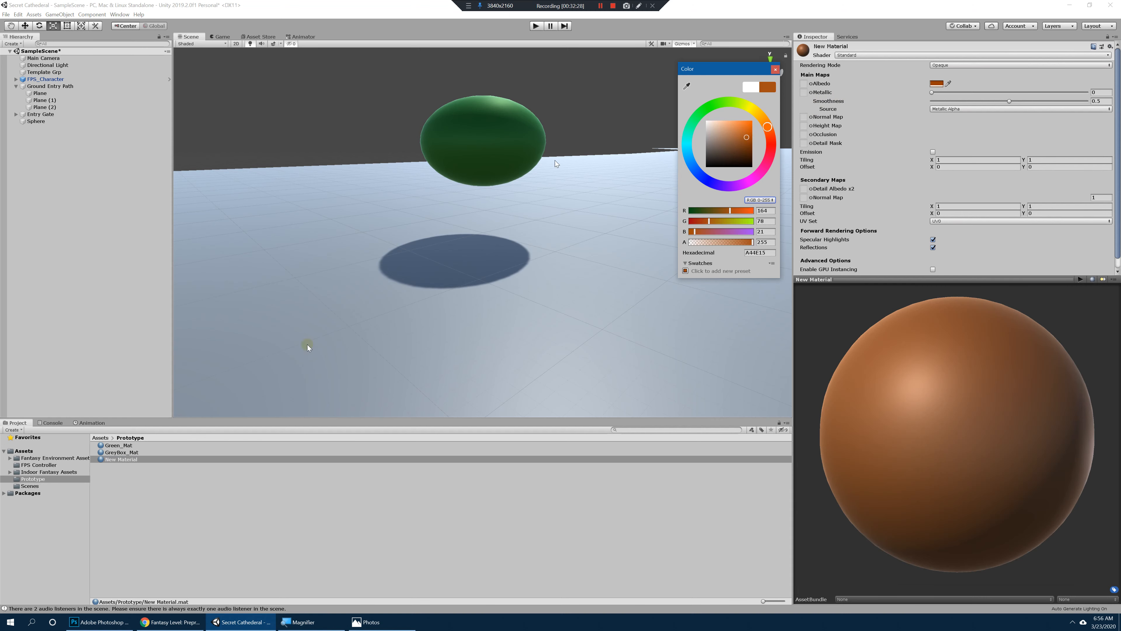
click(125, 459)
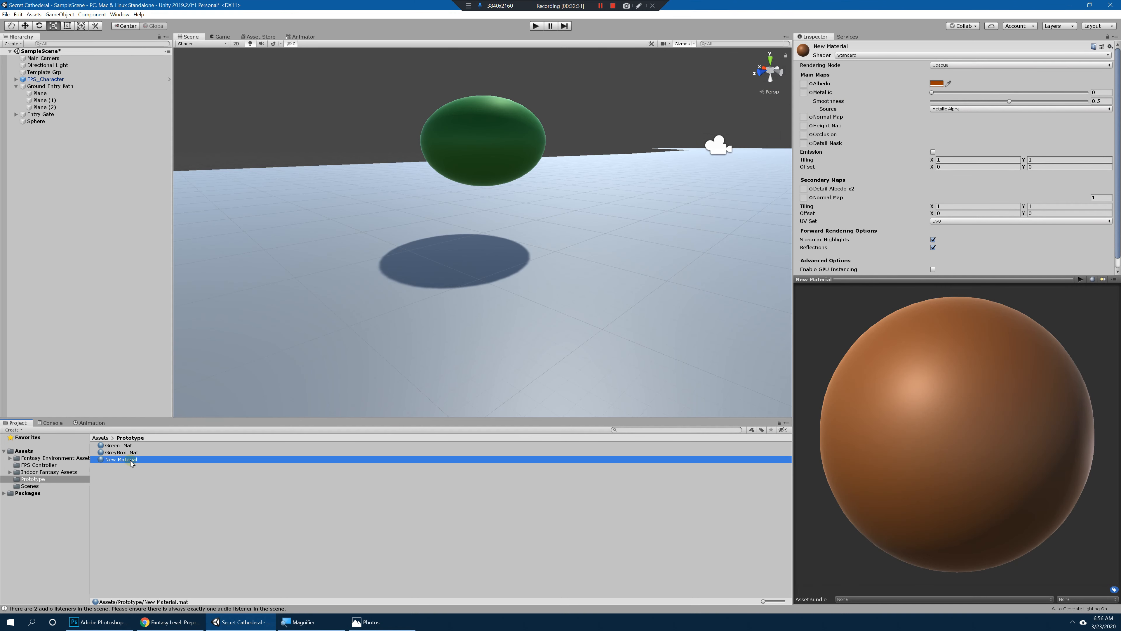
Step: Rename the new orange-brown material in the Prototype folder as Brown_mat
click(131, 460)
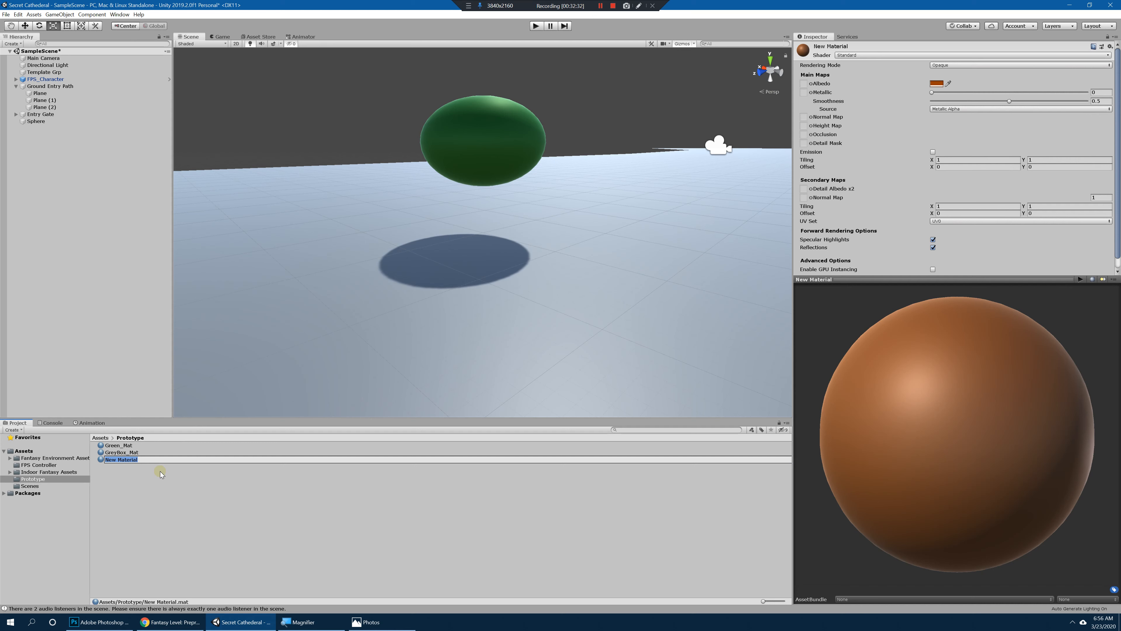
text(Brown_mat)
Step: Add a cylinder and scale it to about 0.36 × 0.51 × 0.36 as a trunk beneath the green sphere, at about Y 0.2
click(60, 14)
mouse_move(71, 42)
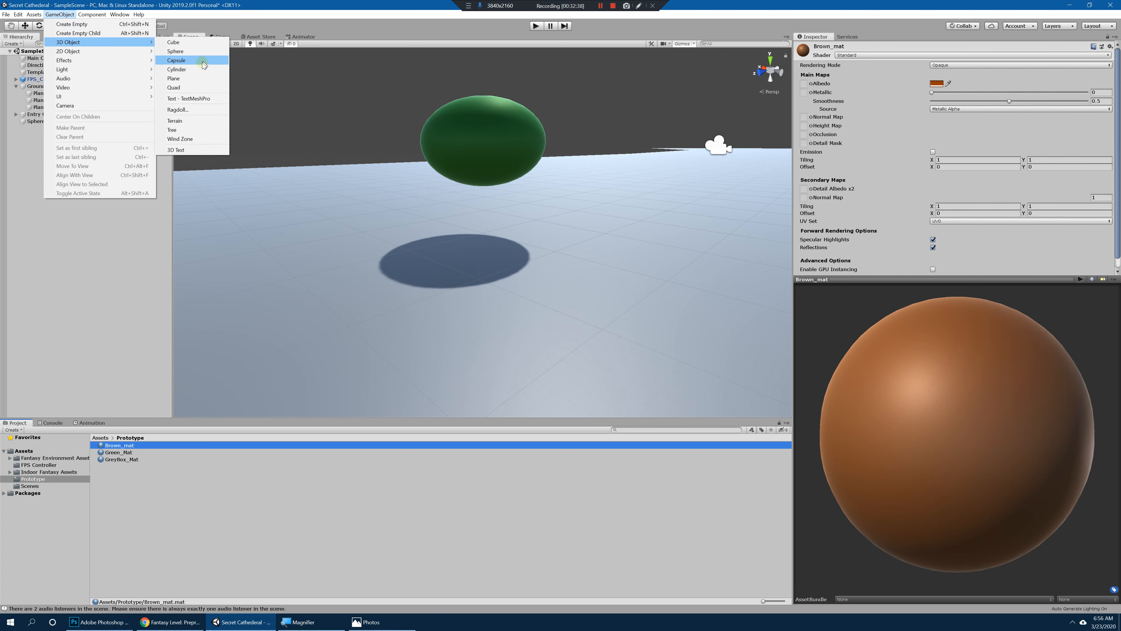
click(204, 69)
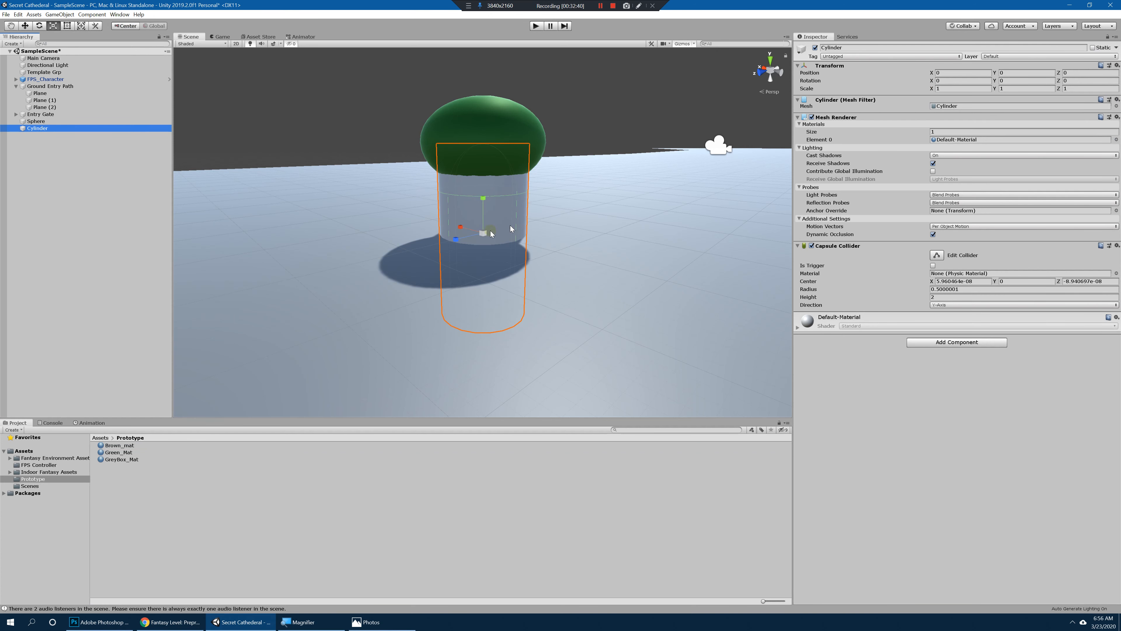
mouse_move(490, 232)
mouse_down()
mouse_move(459, 230)
mouse_move(470, 225)
mouse_up()
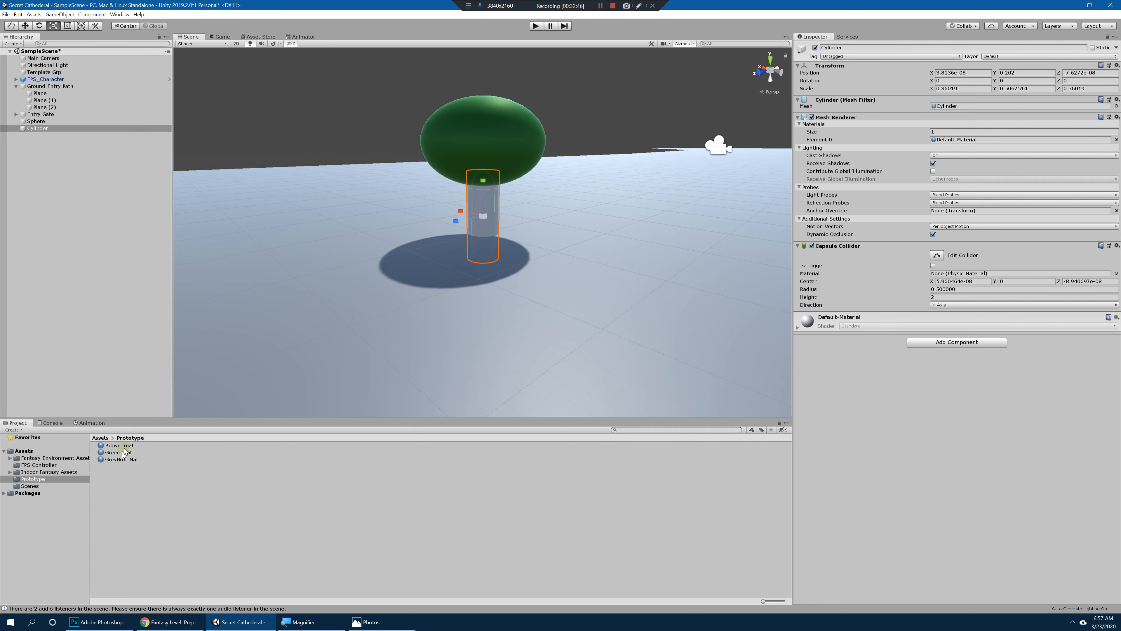
Step: Apply Brown_mat to the trunk cylinder in the scene
drag(124, 450, 474, 215)
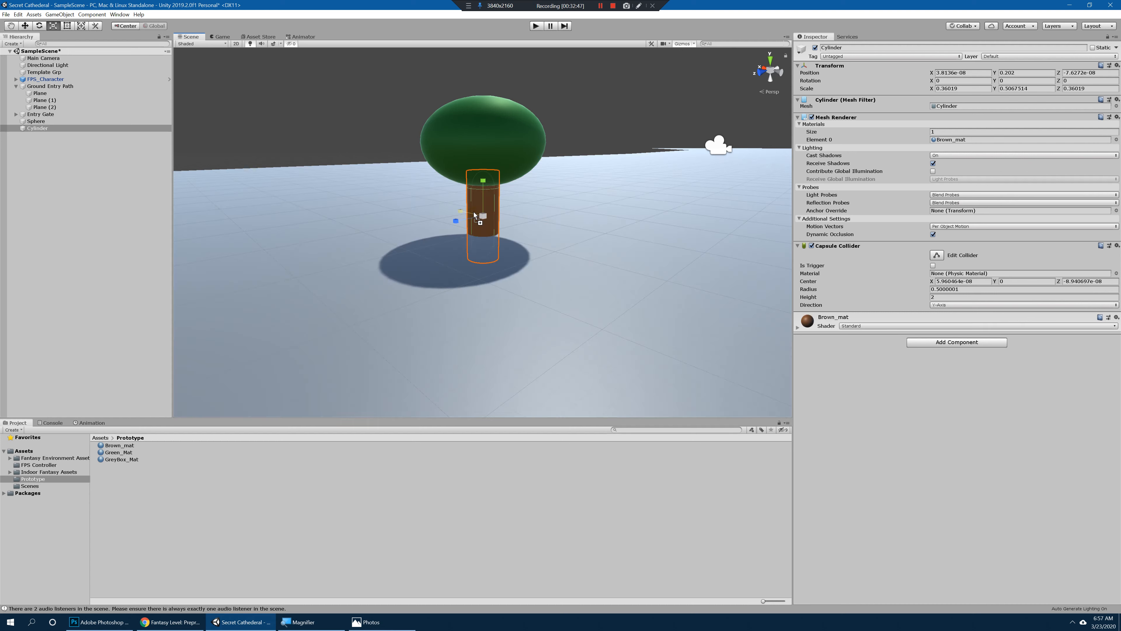
click(382, 198)
Step: Duplicate the empty Template Grp object to serve as the tree's group
click(61, 73)
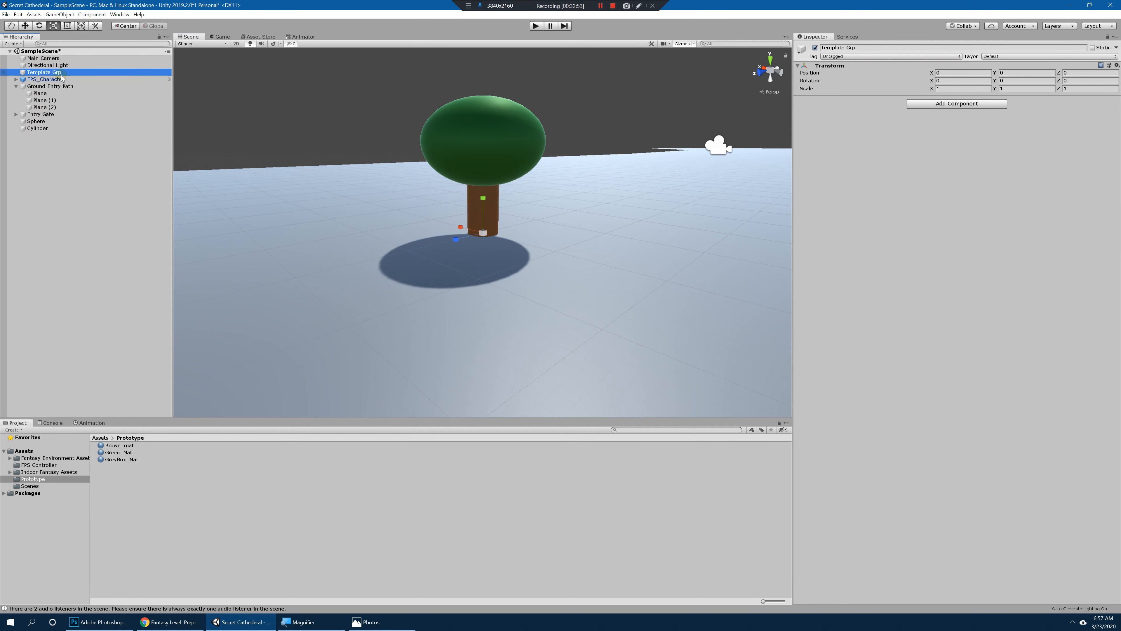
key(ctrl+d)
click(61, 143)
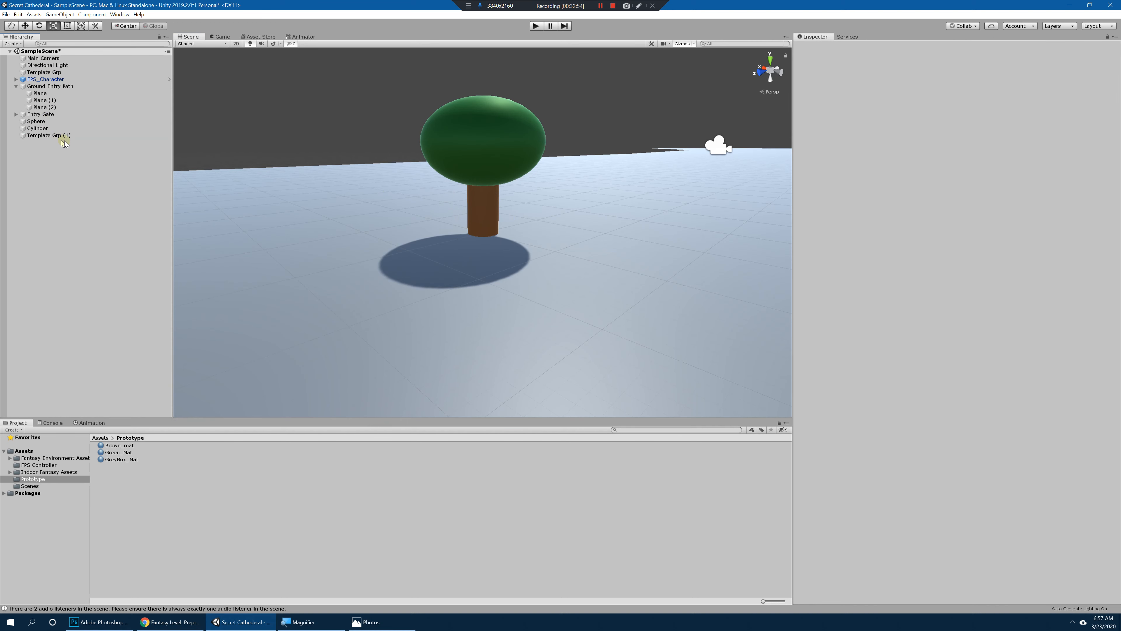
click(40, 122)
ctrl+click(44, 129)
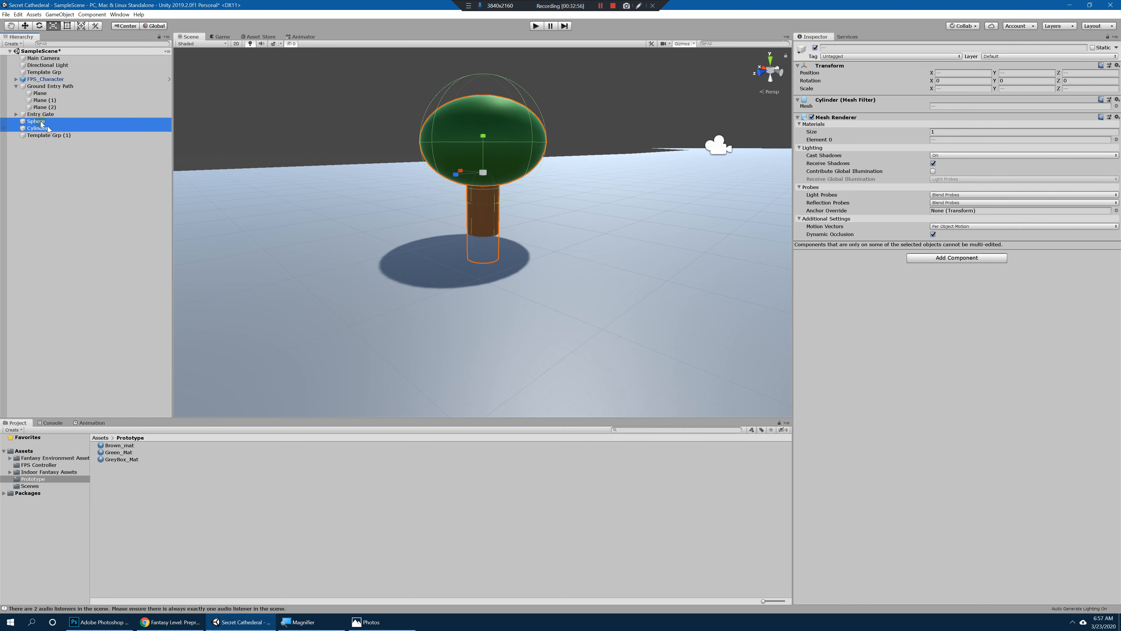
click(74, 135)
key(w)
key(f)
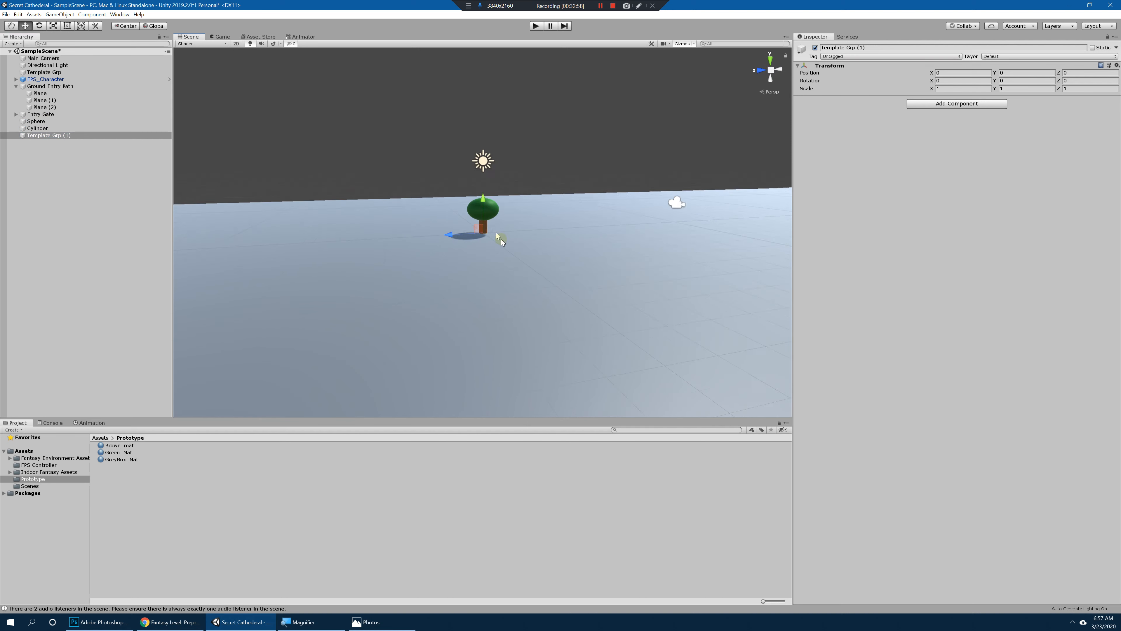
alt+right_drag(502, 240, 971, 291)
alt+drag(632, 261, 590, 281)
Step: Rename the duplicated empty group as Tree_Template
click(44, 136)
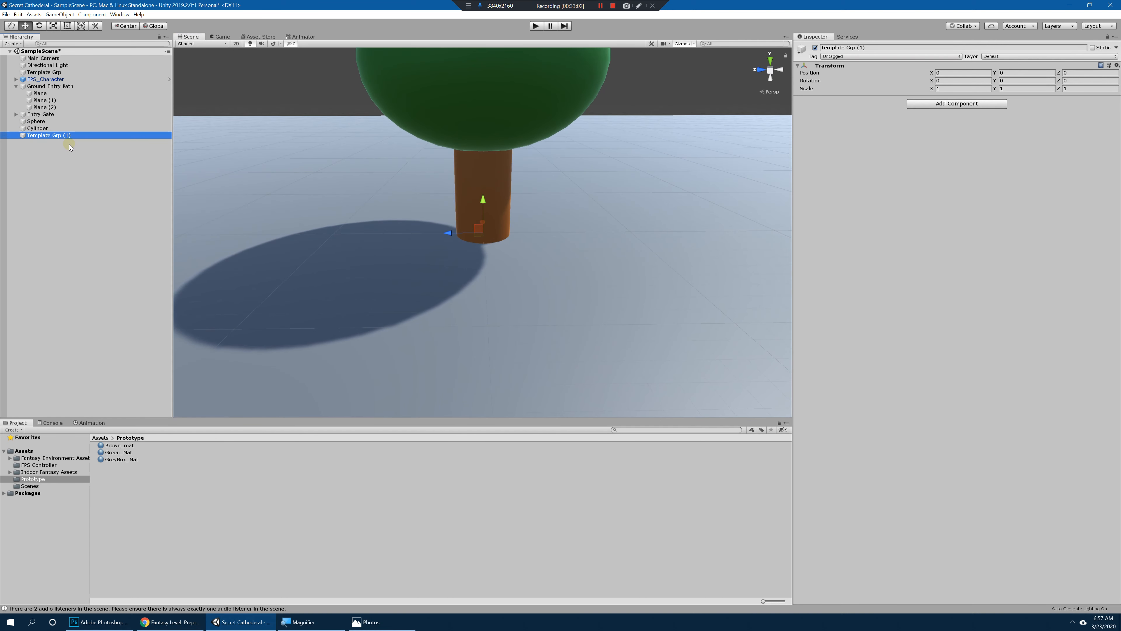
key(F2)
text(Tree)
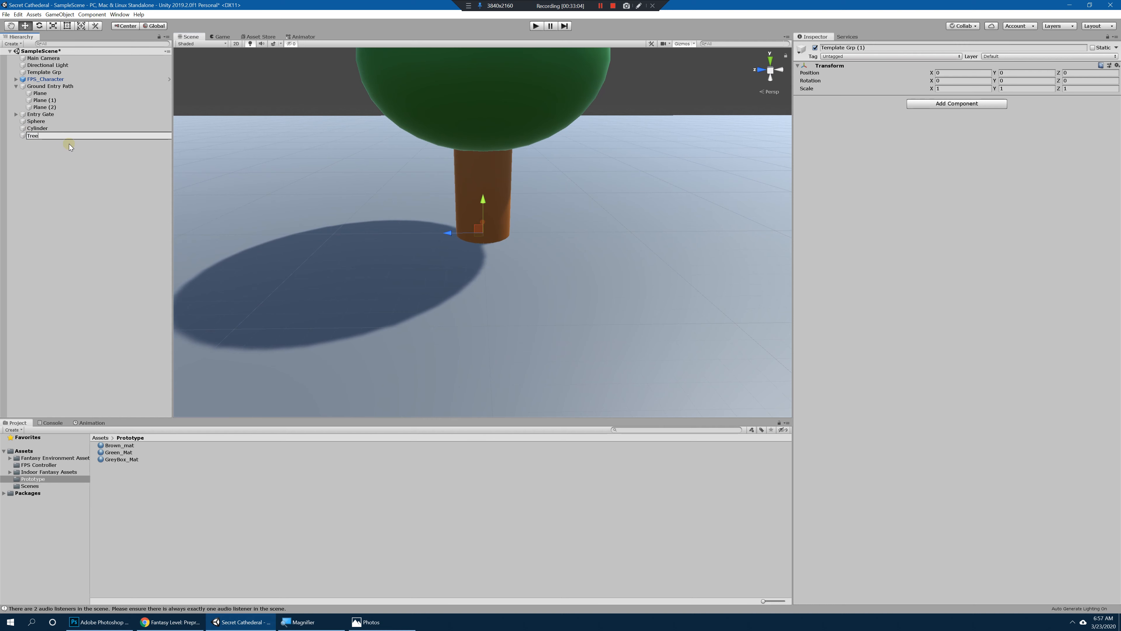
text(_Template)
key(Return)
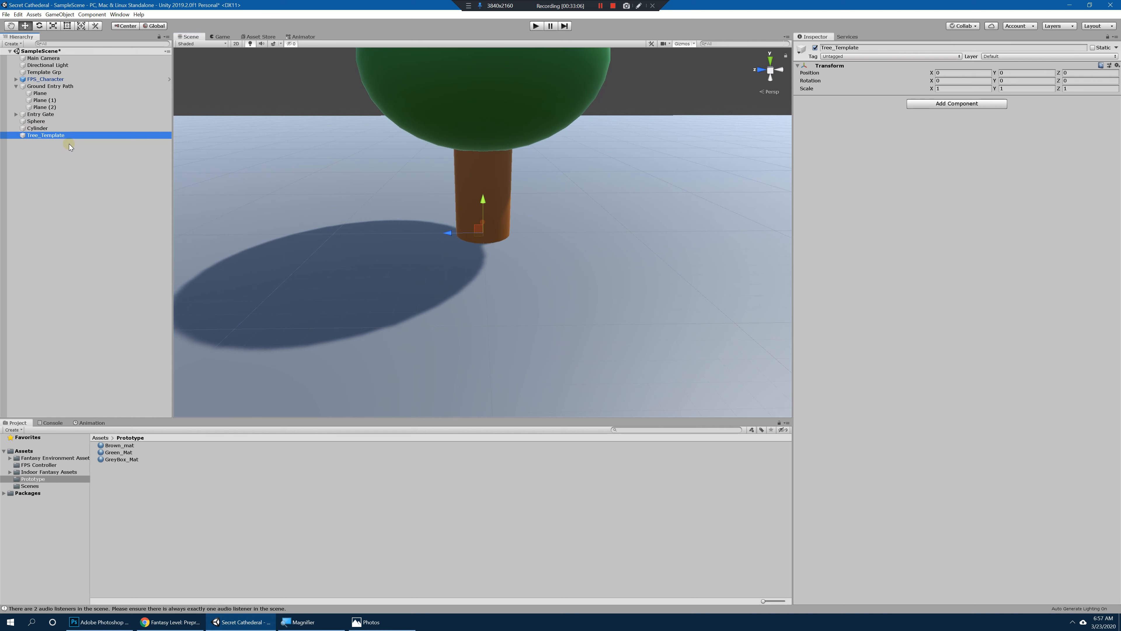
Step: Parent the sphere and cylinder under Tree_Template and collapse the group in the hierarchy
alt+drag(552, 261, 353, 168)
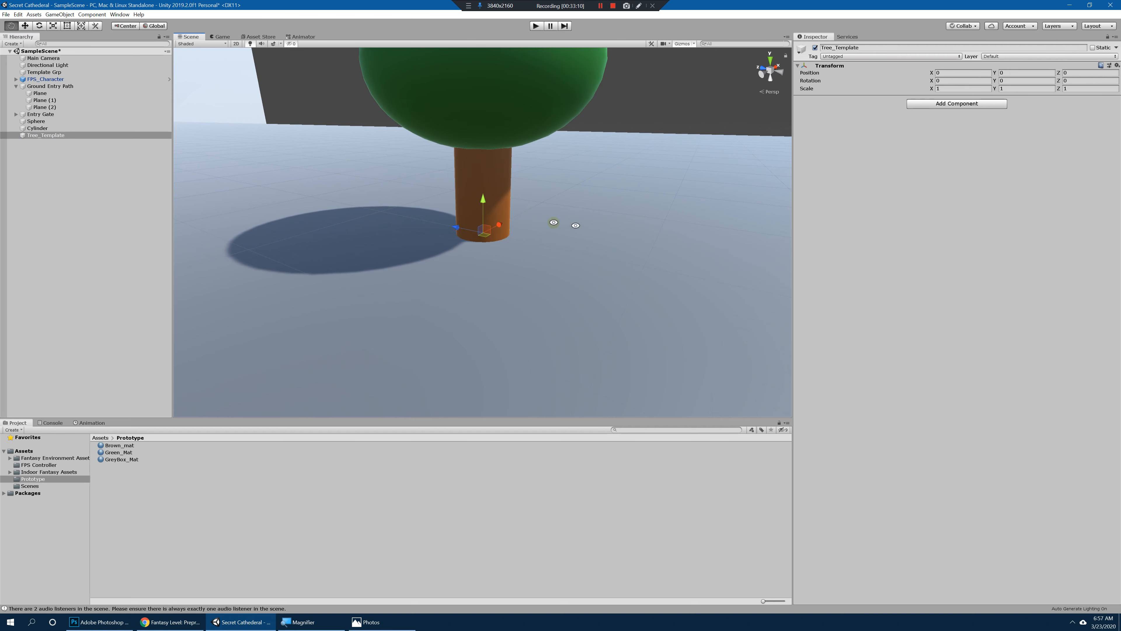
mouse_move(575, 225)
alt+mouse_down()
mouse_move(528, 228)
mouse_move(565, 229)
alt+mouse_up()
click(39, 122)
shift+click(54, 128)
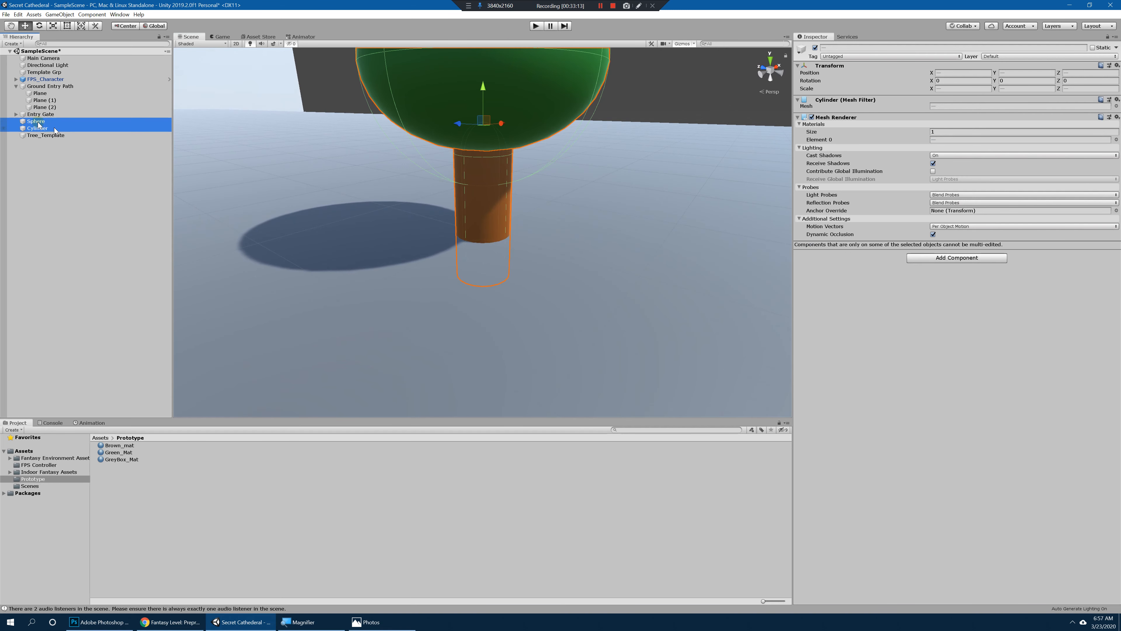
drag(39, 126, 46, 135)
click(48, 135)
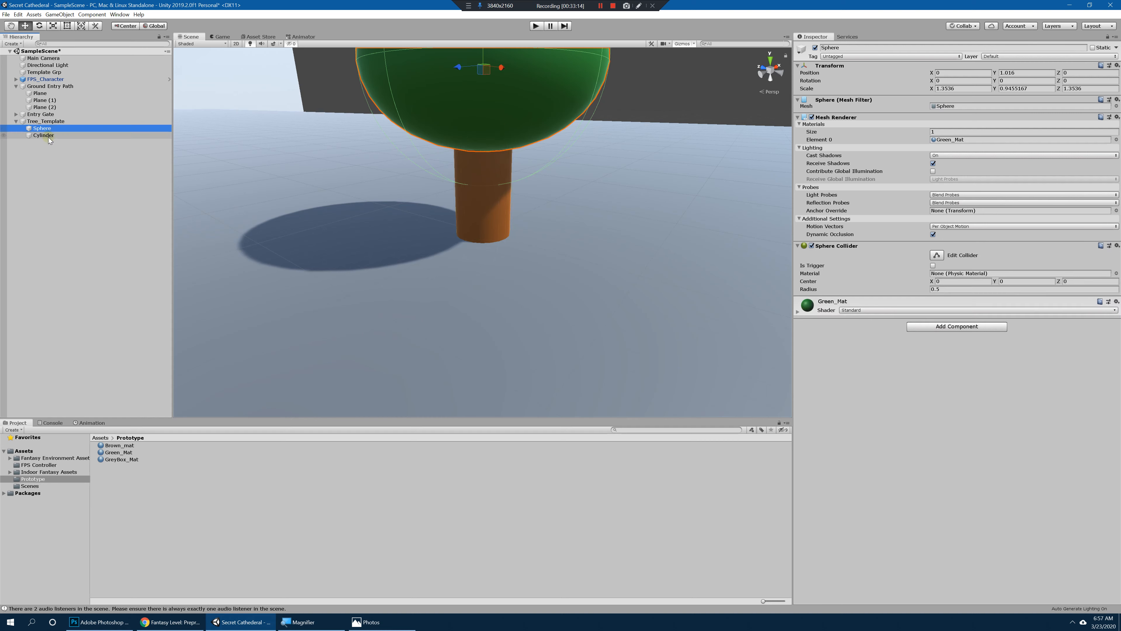
click(18, 122)
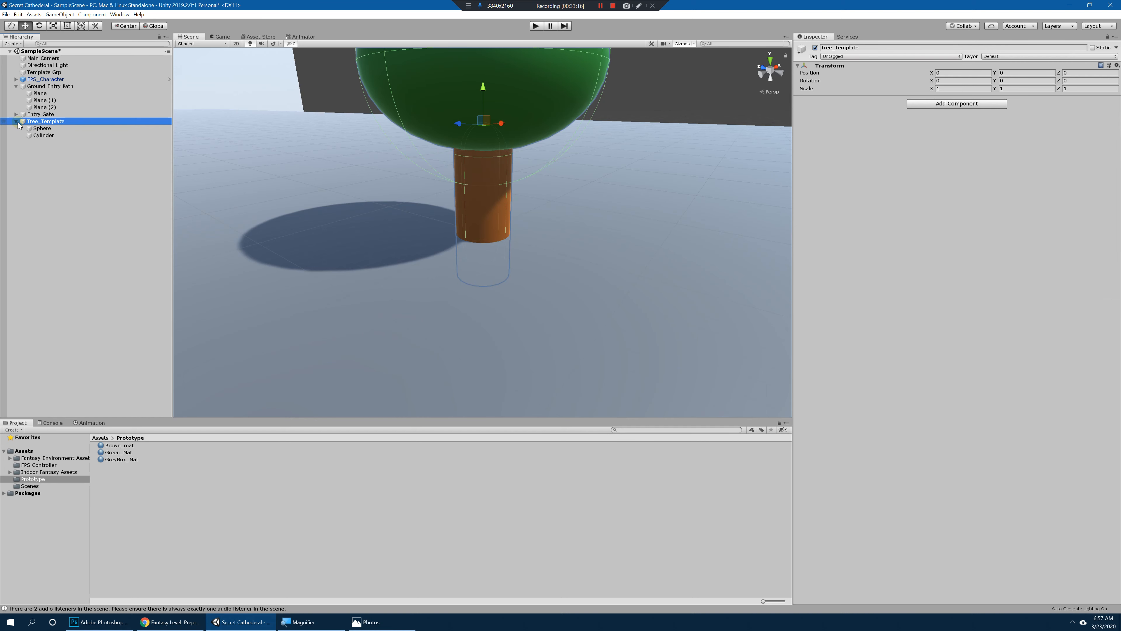
click(71, 157)
Step: Raise the Tree_Template group to about Y 0.471 so that its trunk stands on the ground
click(60, 122)
alt+right_drag(566, 243, 518, 188)
alt+middle_drag(518, 188, 525, 216)
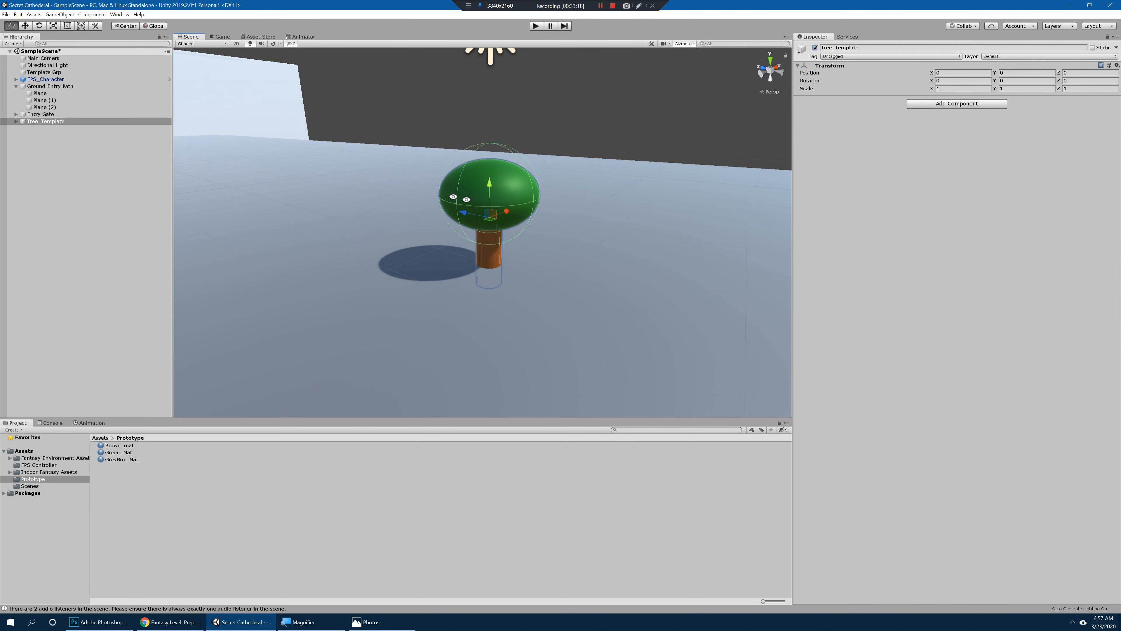
drag(489, 183, 491, 148)
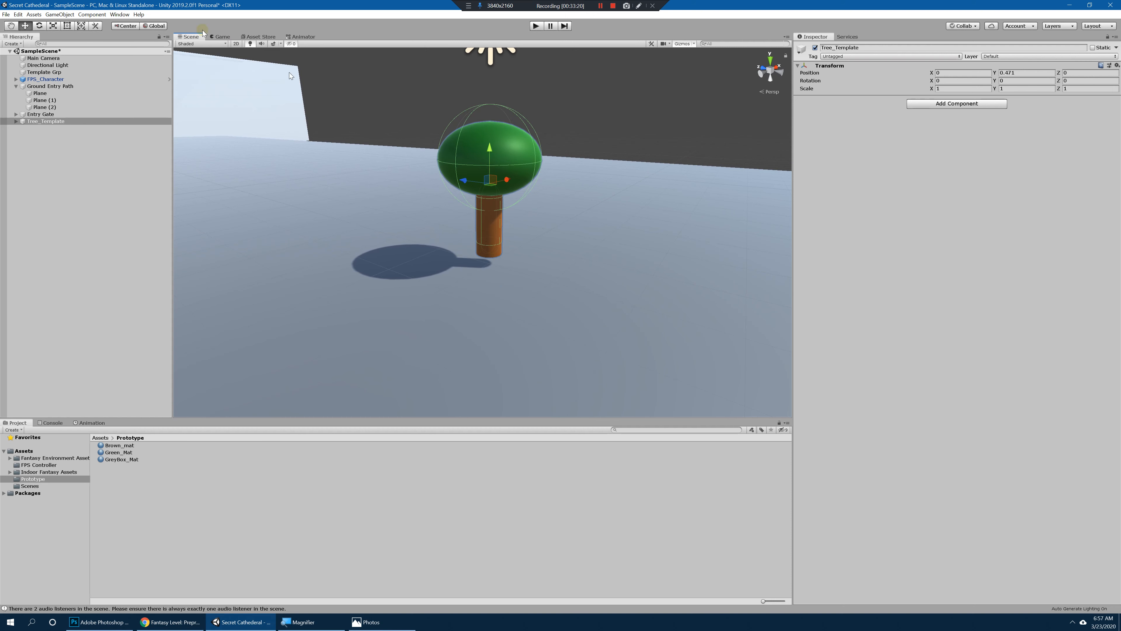
Step: Switch the transform handle position to Pivot for the Tree_Template group
click(129, 28)
click(130, 26)
scroll(468, 190, down, 10)
middle_drag(478, 192, 541, 190)
alt+drag(540, 191, 451, 187)
Step: Playtest the scene, walk forward to check the tree's scale against the player, and stop the playtest
click(536, 26)
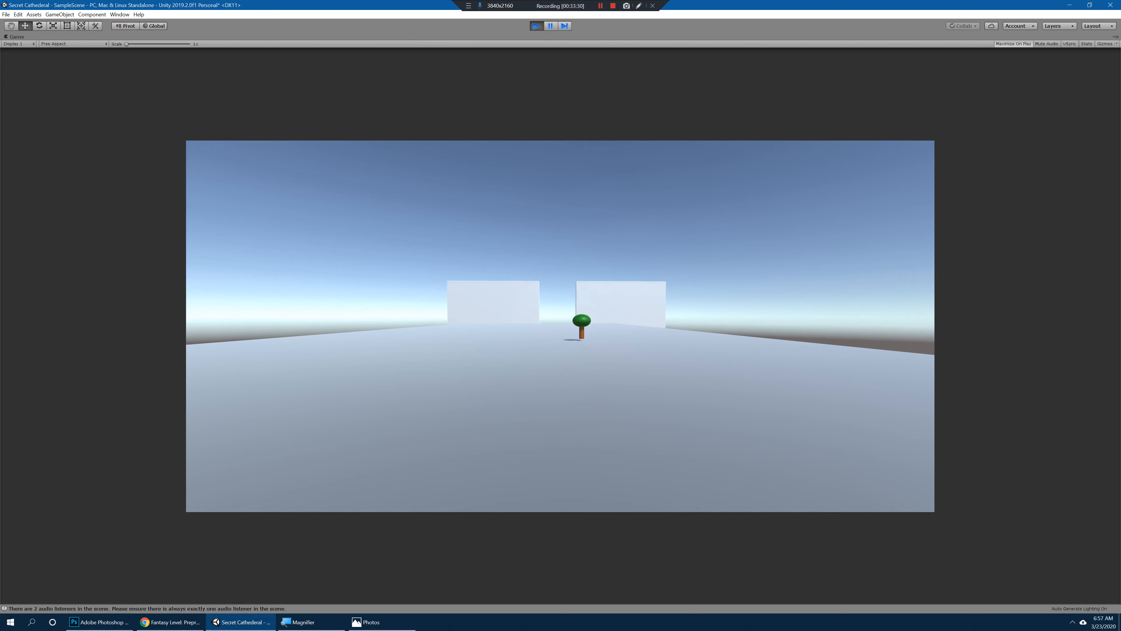
key(w)
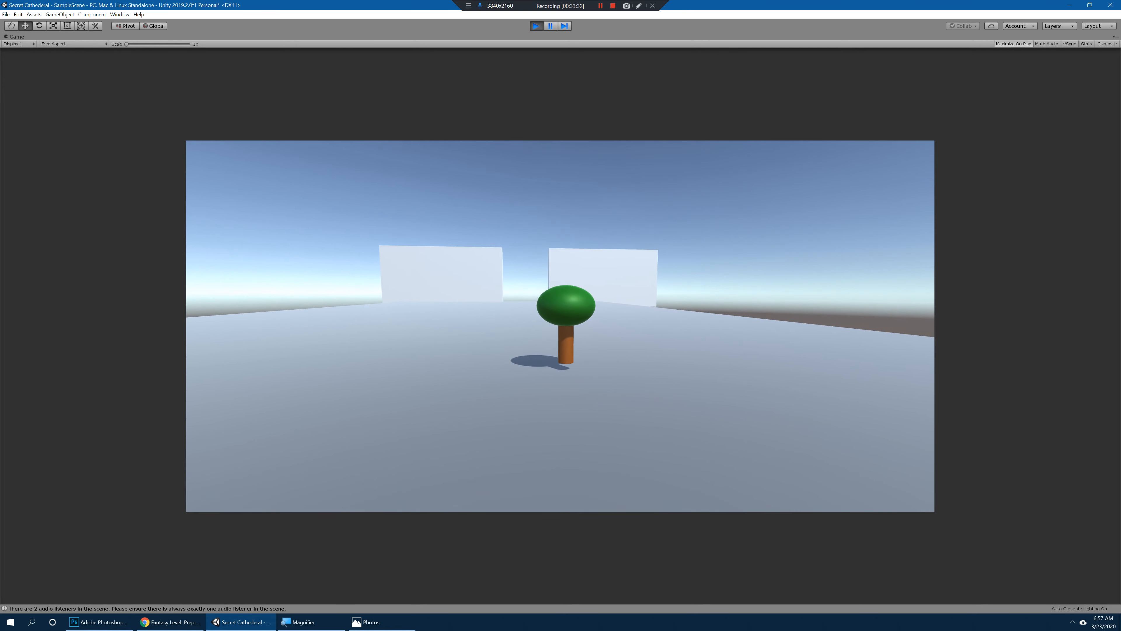
key(Escape)
key(ctrl+p)
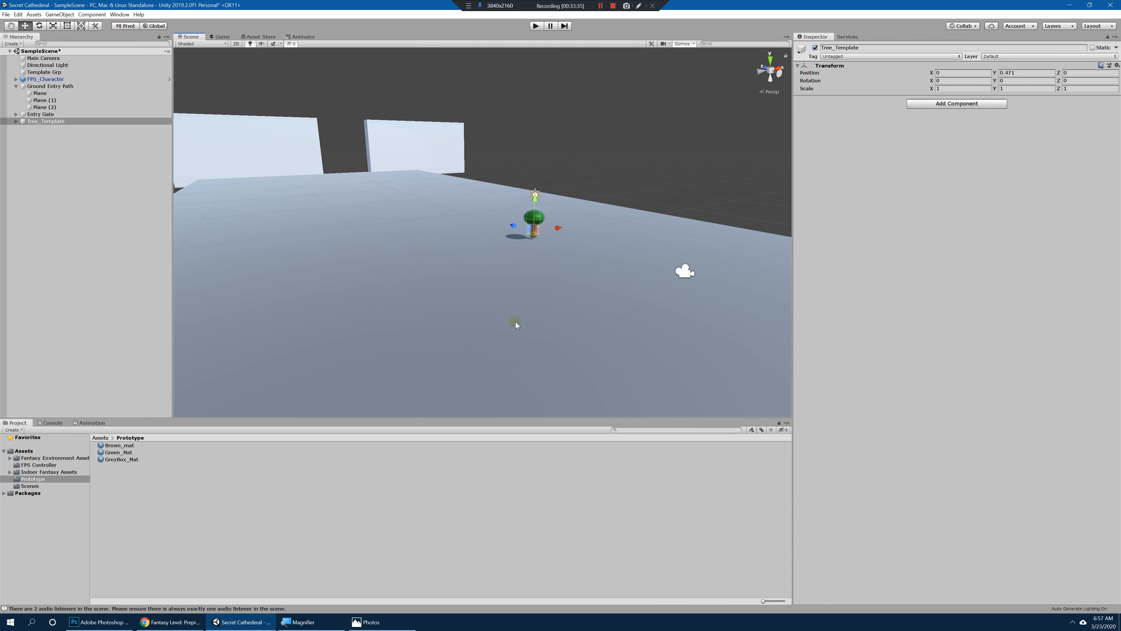
Step: Move FPS_Character along the path close to the tree, to about Z -3.06
click(49, 79)
alt+drag(503, 243, 549, 254)
key(f)
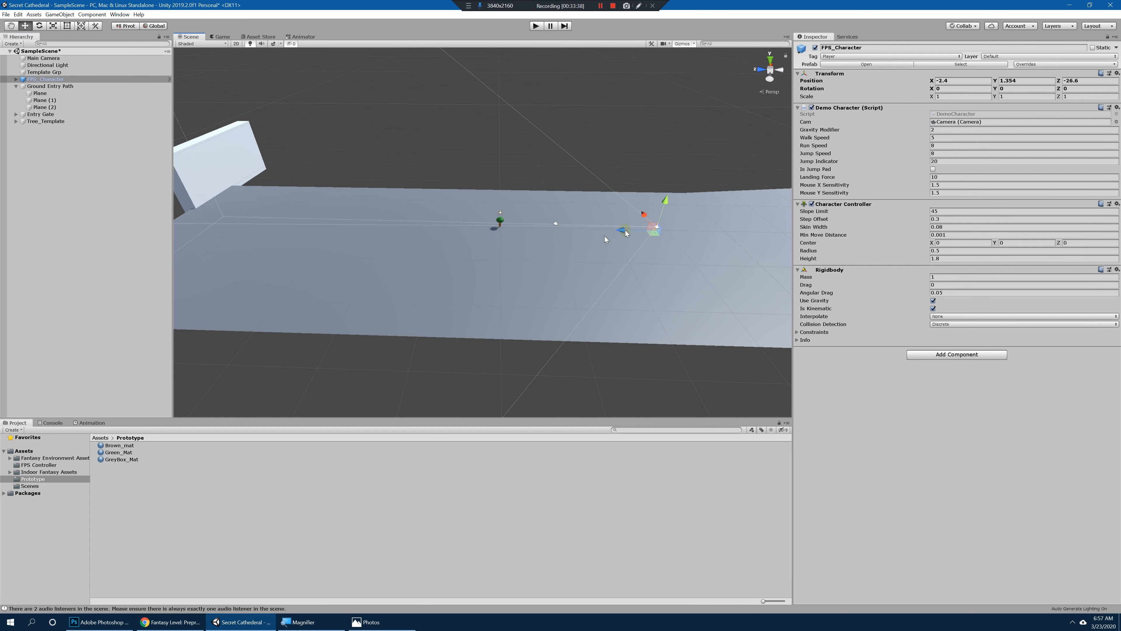
key(f)
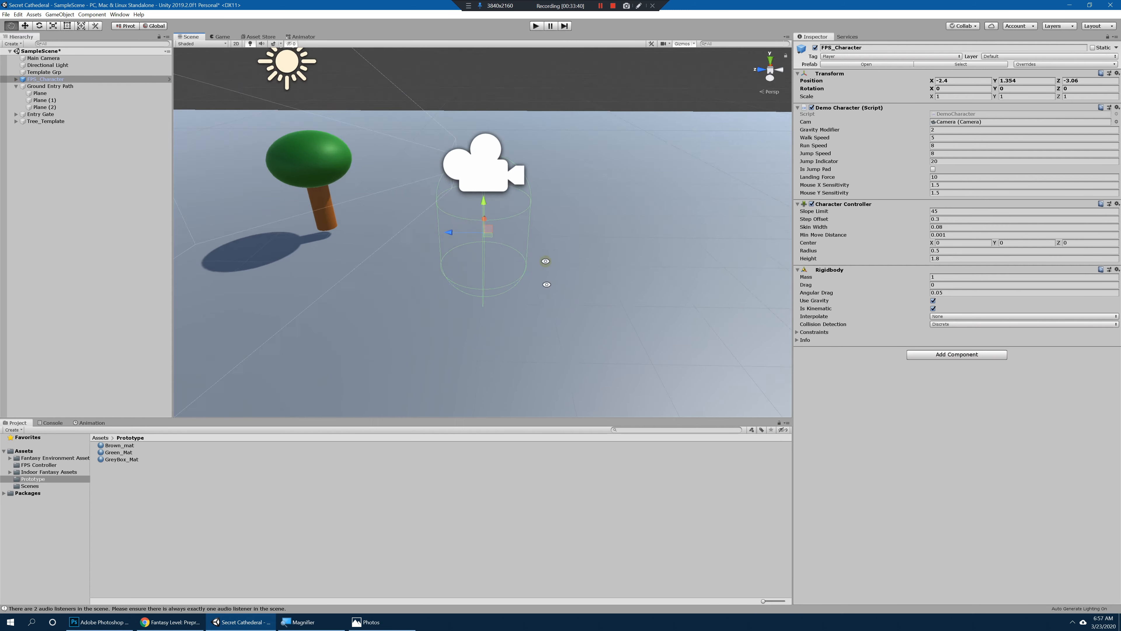
Step: Lower FPS_Character to about Y 0.935, closer to the ground plane
alt+drag(545, 261, 550, 185)
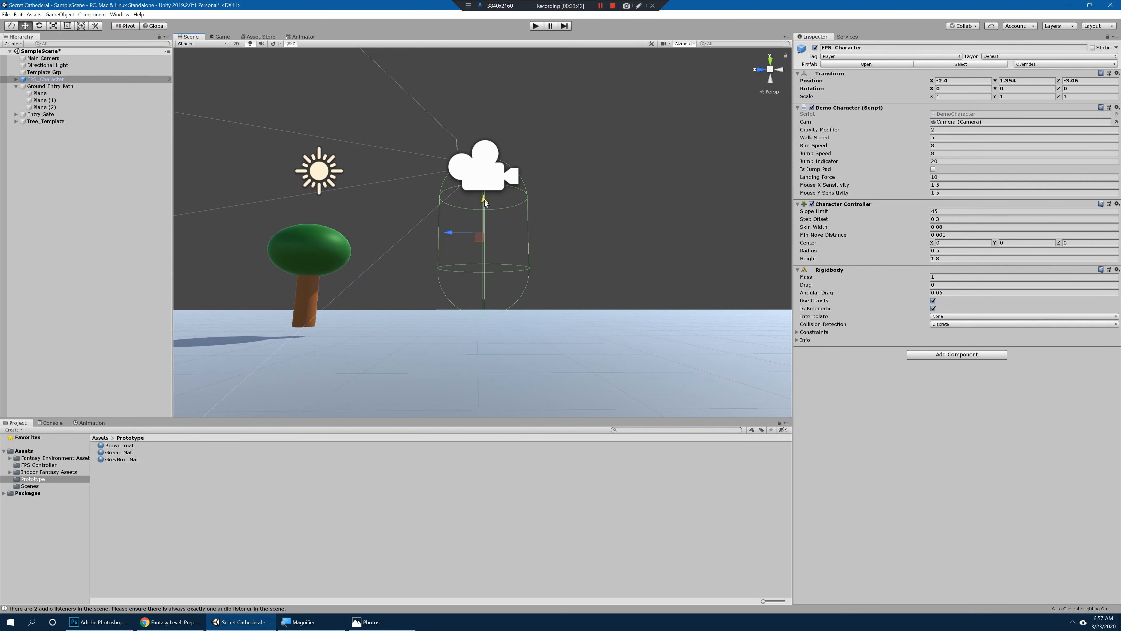
drag(484, 200, 483, 237)
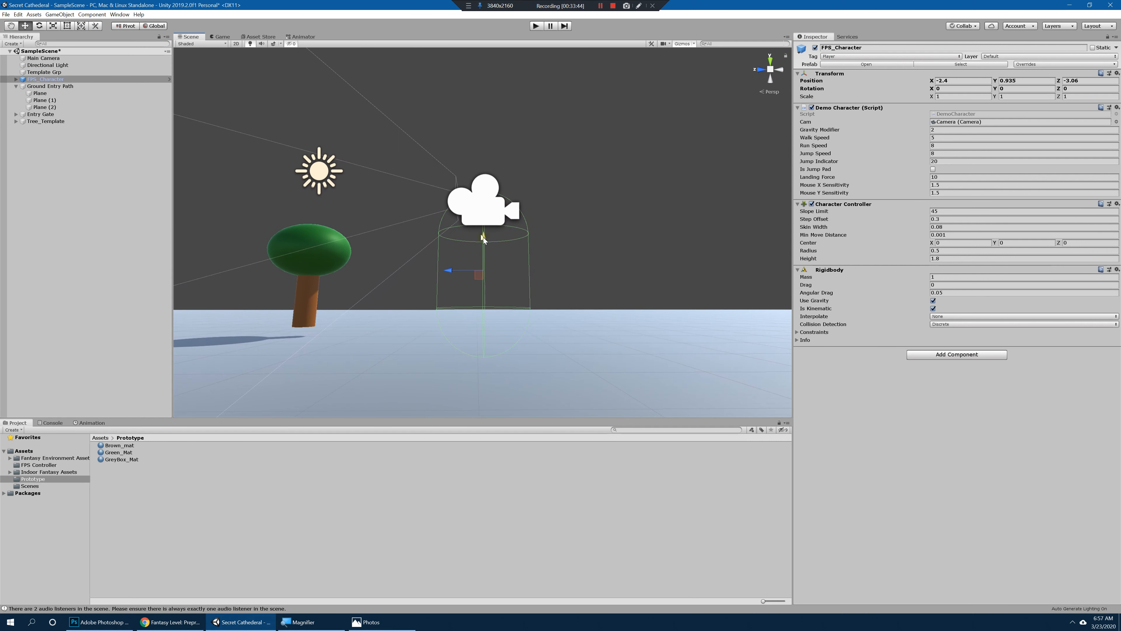
middle_drag(544, 244, 602, 207)
alt+drag(603, 208, 598, 240)
scroll(598, 240, down, 8)
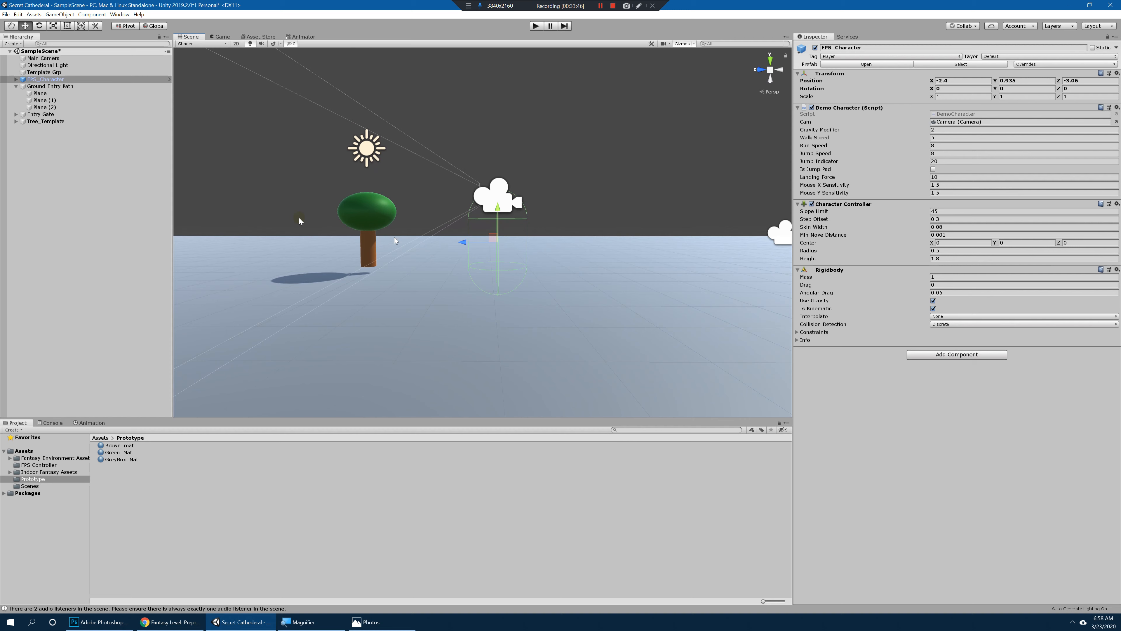
Step: Scale Tree_Template uniformly to about 3.74 and raise it to about Y 0.92
click(46, 122)
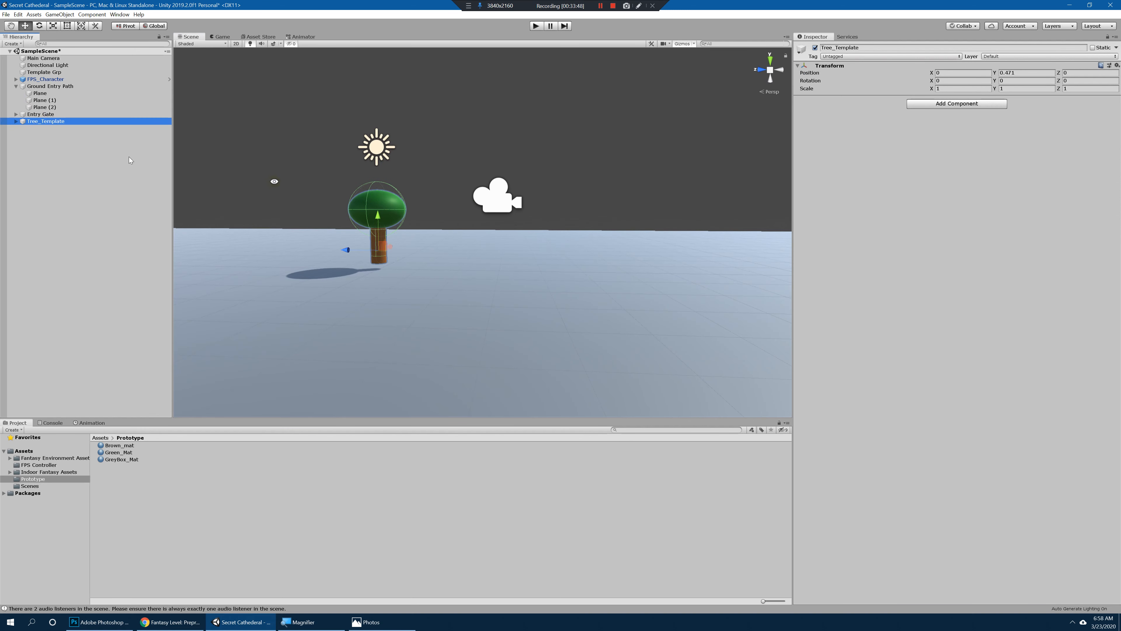
alt+drag(329, 190, 432, 227)
drag(369, 200, 382, 189)
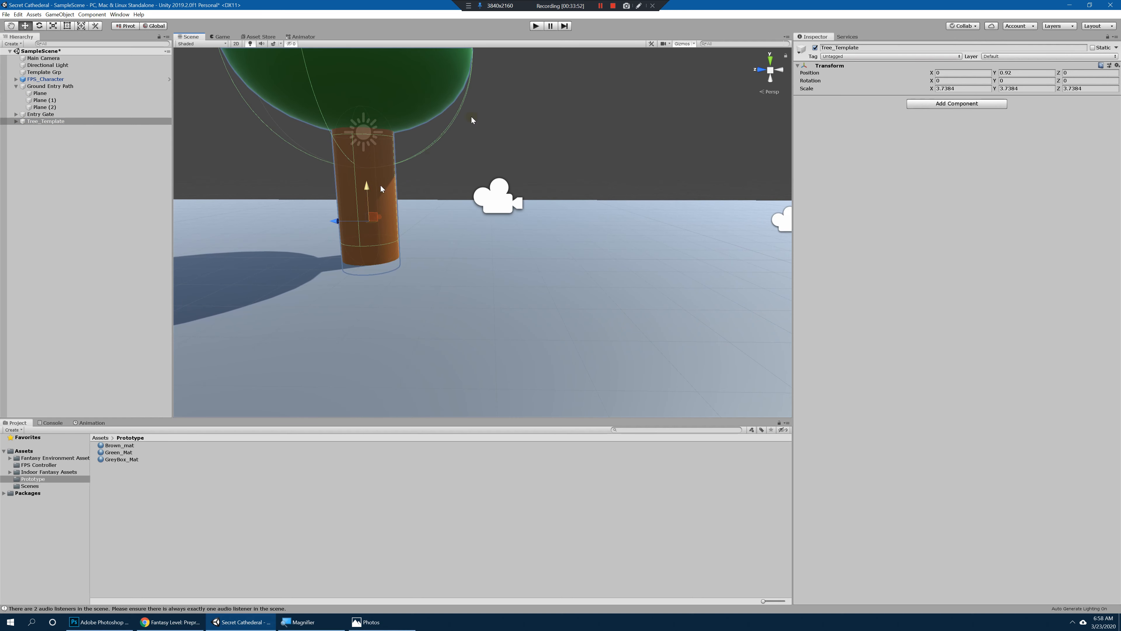
Step: Playtest again, walk up to the enlarged tree to judge its scale, and stop the playtest
click(534, 26)
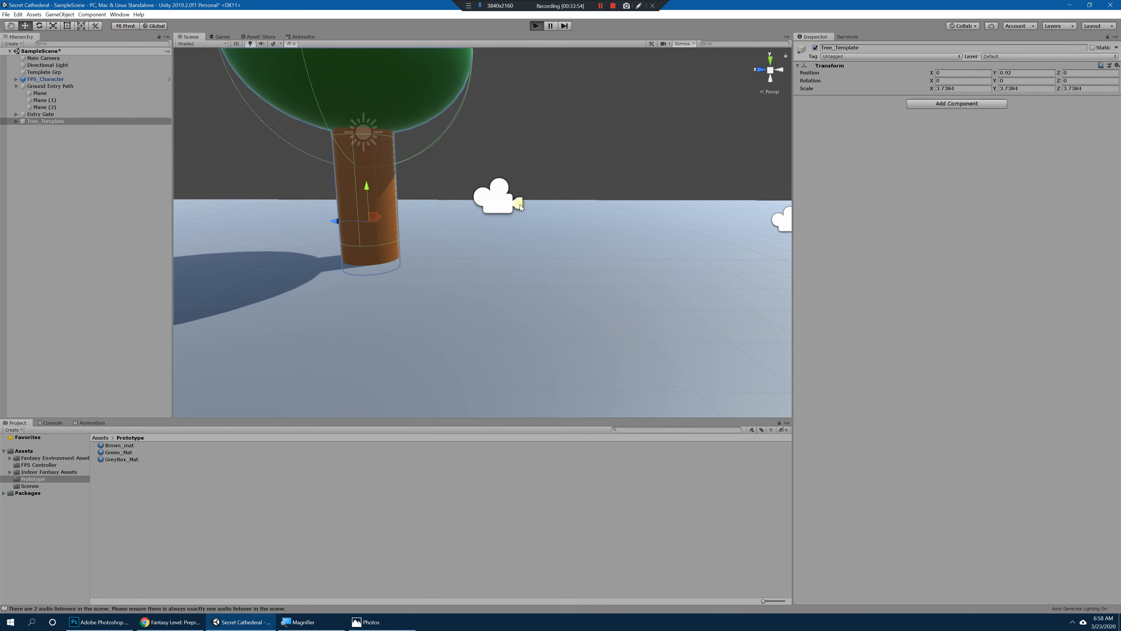
key(d)
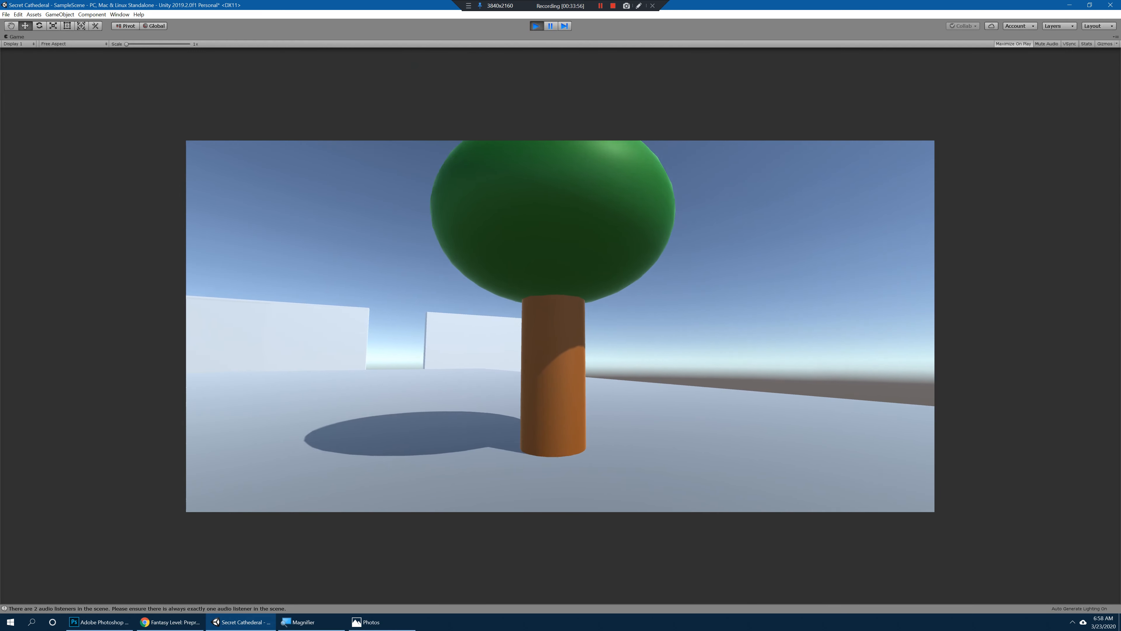
key(w)
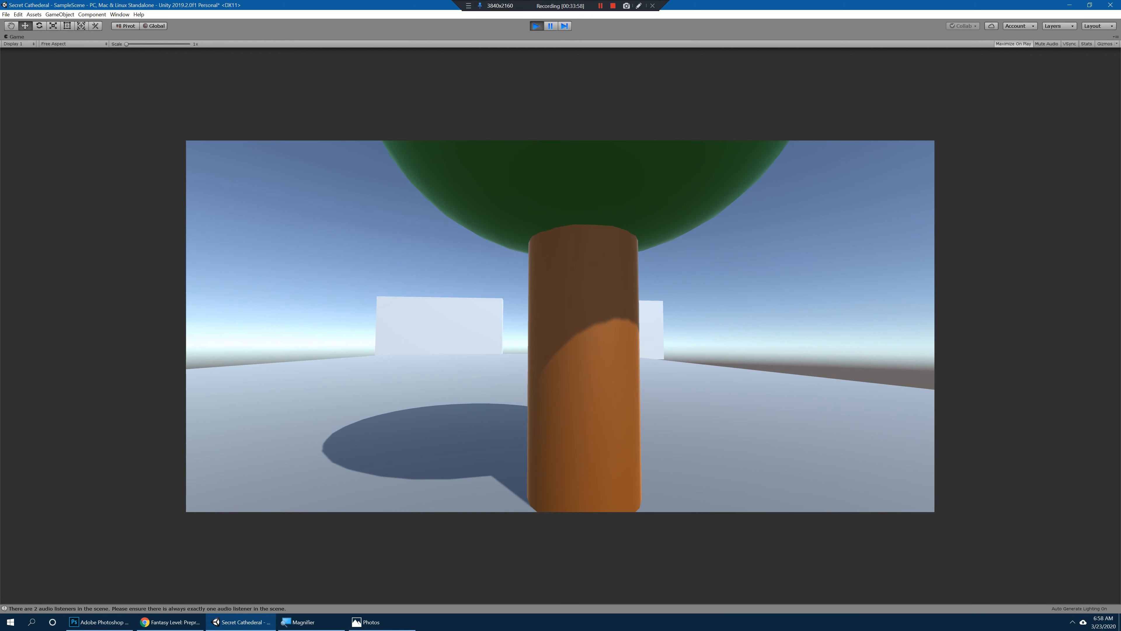
key(ctrl+p)
Step: Move Tree_Template beside the entry gate, to about X -16.55 and Z 43.6
click(35, 121)
scroll(201, 207, down, 10)
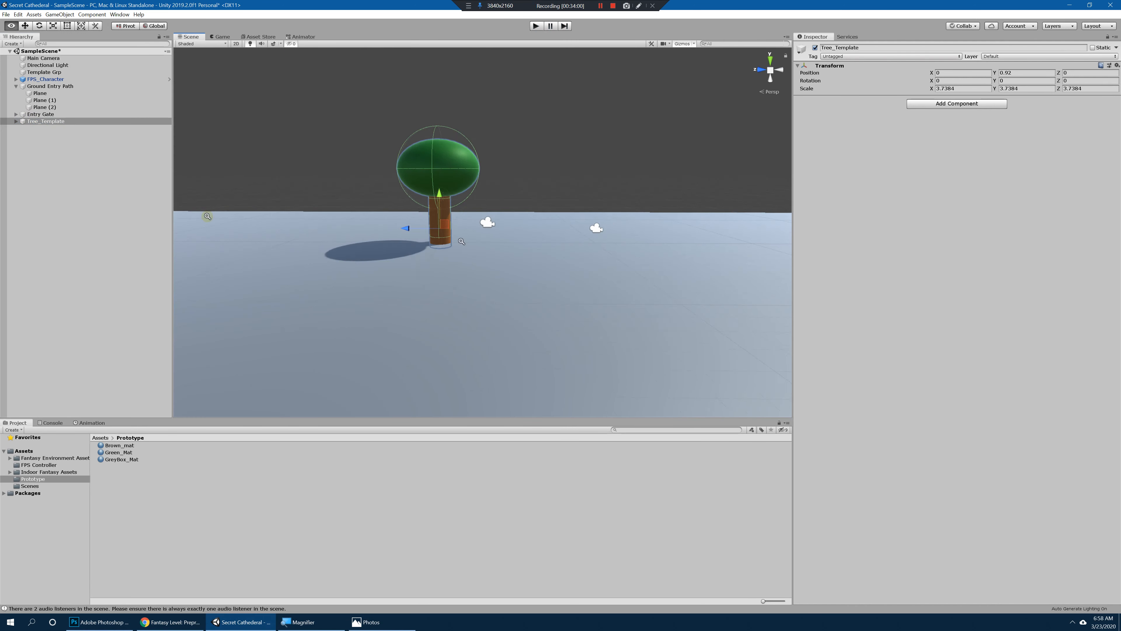
alt+drag(216, 221, 376, 241)
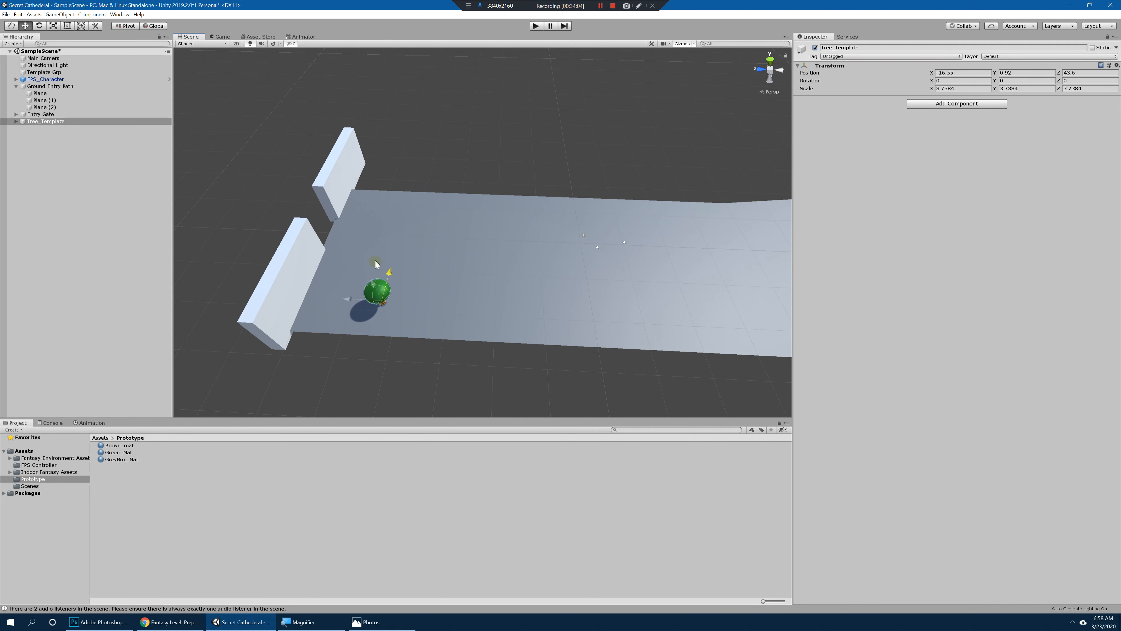
Step: Duplicate Tree_Template and place the copy farther along the path's edge, at about X -18.13 and Z 37.23
drag(349, 299, 419, 272)
key(ctrl+d)
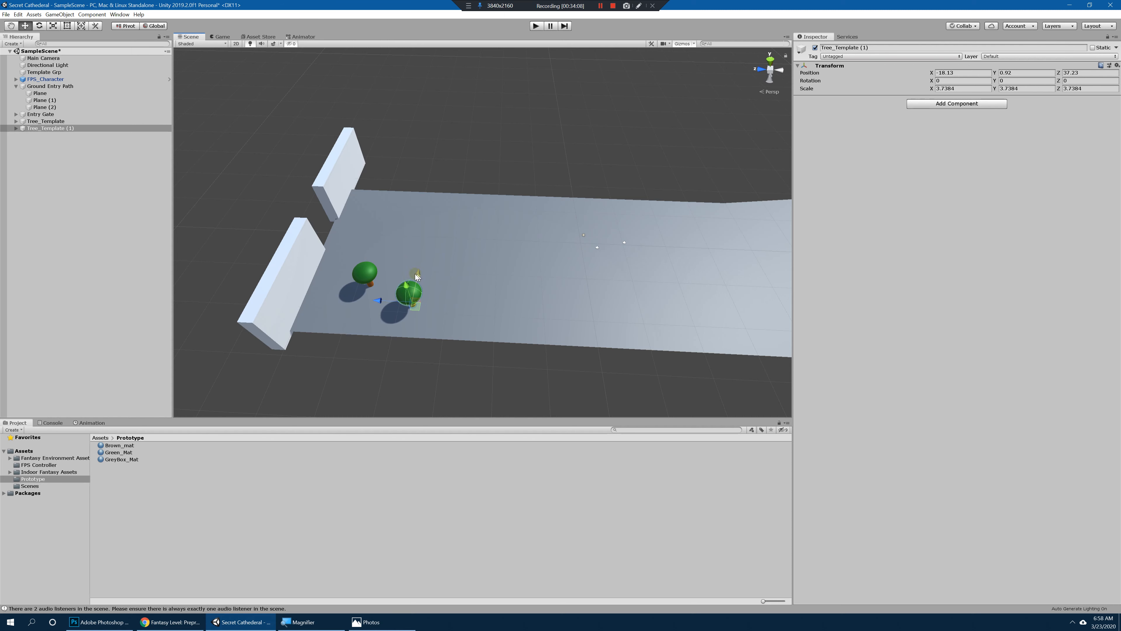
Step: Duplicate Tree_Template (1) and place the new copy farther down the path, at about X -13.31 and Z 26.01
key(ctrl+d)
drag(371, 300, 300, 313)
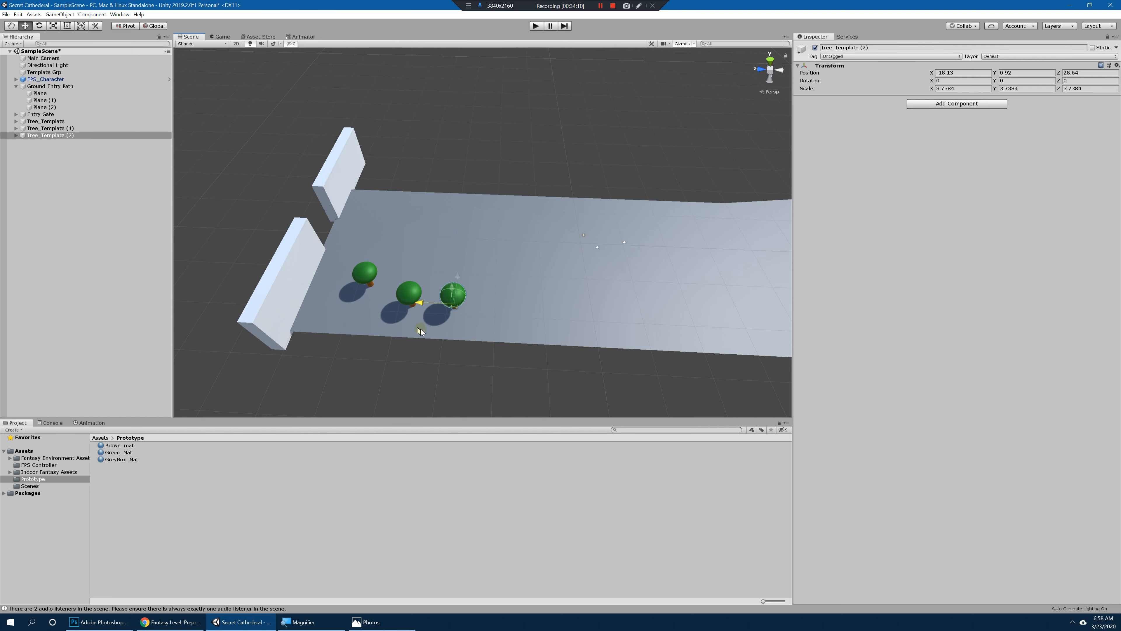
drag(474, 259, 303, 293)
Step: Duplicate the tree again, place the copy beside the gate wall at about X -19.58 and Z 52.74, and scale it uniformly to about 5.58
key(ctrl+d)
drag(345, 253, 343, 283)
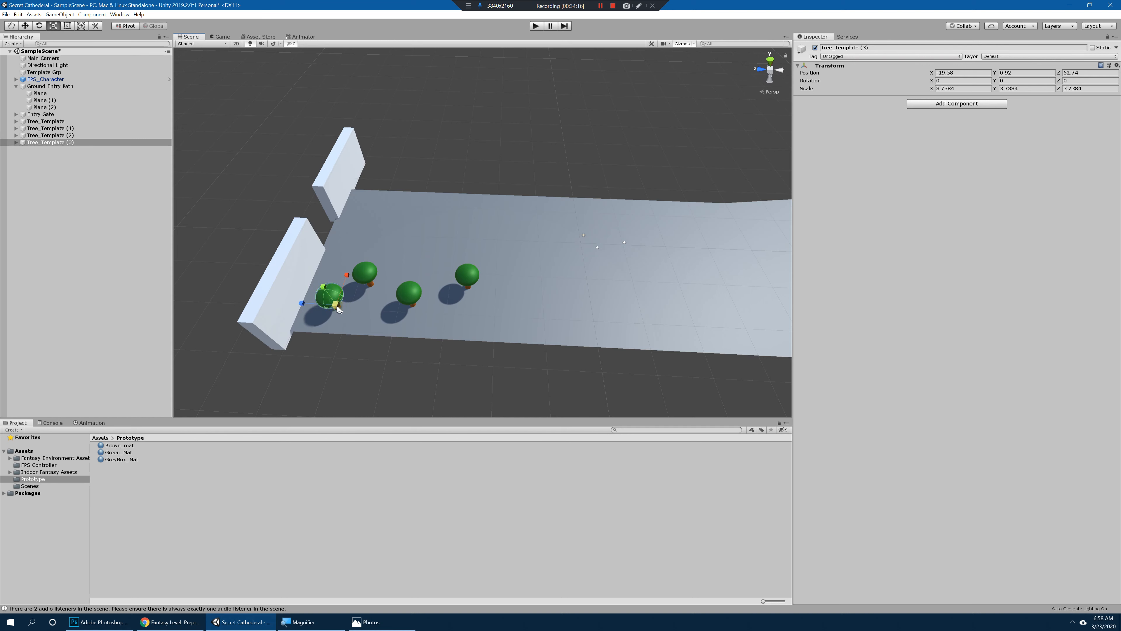
Step: Enlarge Tree_Template (1)'s foliage sphere to about 1.75 wide, and stretch Tree_Template (2) to about 5.95 in Y, raised to about Y 1.54
click(405, 297)
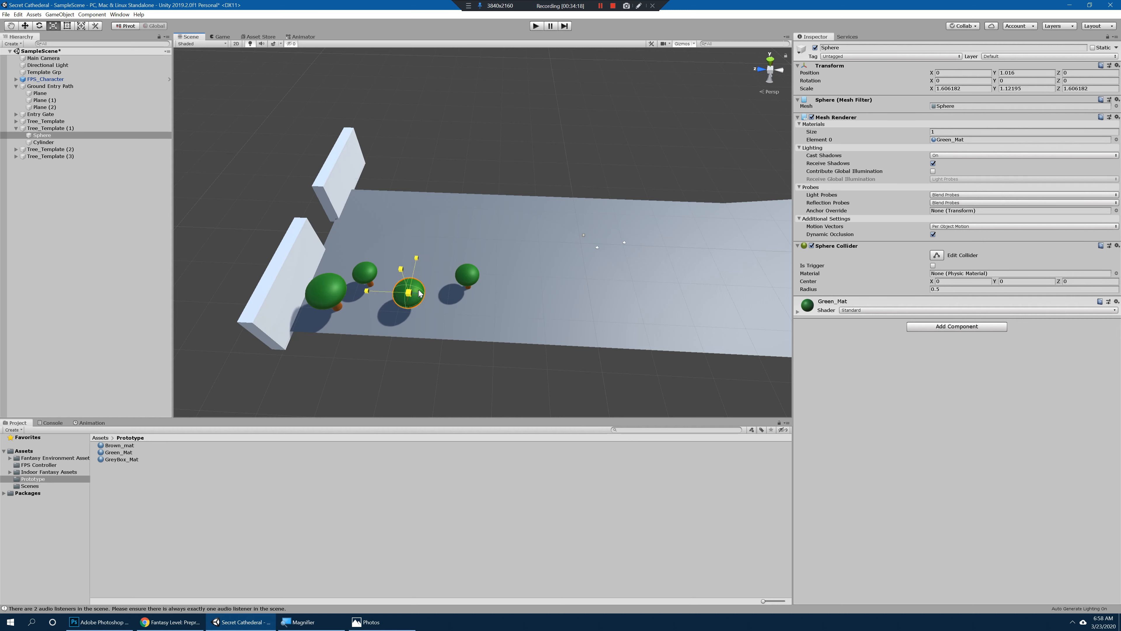
click(467, 275)
drag(466, 275, 487, 271)
alt+drag(502, 309, 461, 194)
click(75, 151)
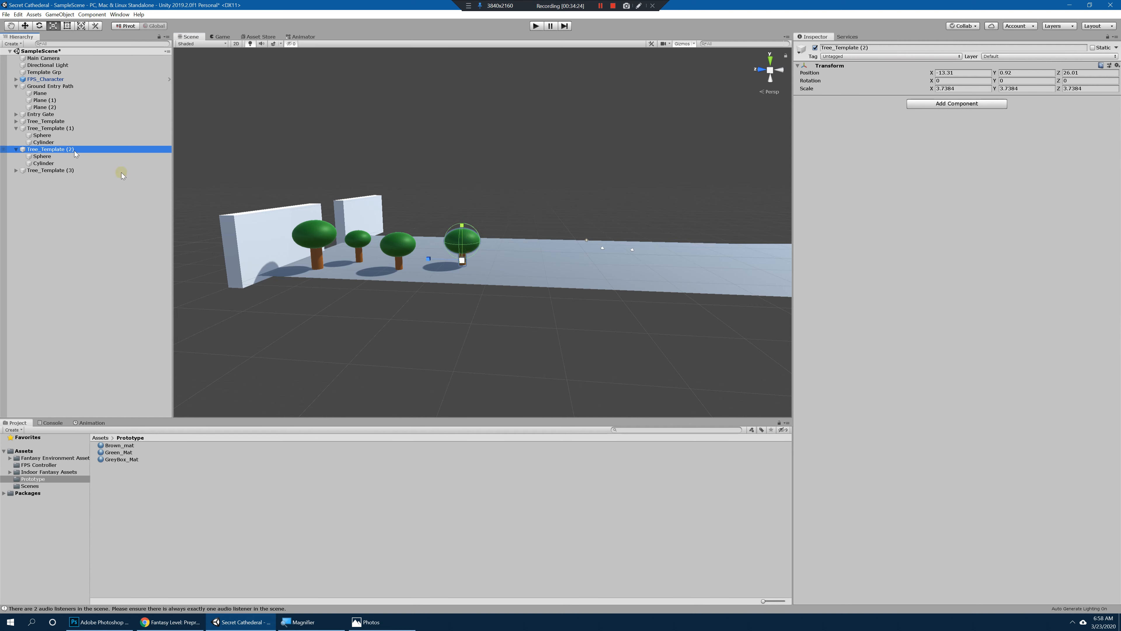
drag(462, 226, 407, 268)
Step: Duplicate all four Tree_Template groups together and move the copies along X to the opposite side of the path
shift+click(398, 228)
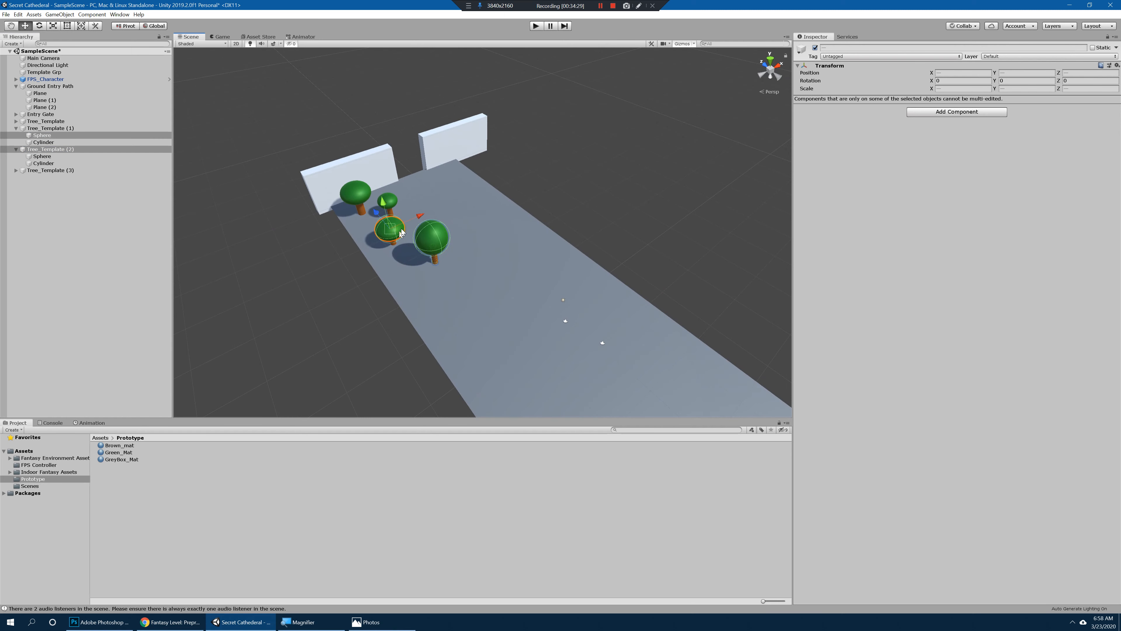
click(23, 129)
click(17, 129)
click(43, 123)
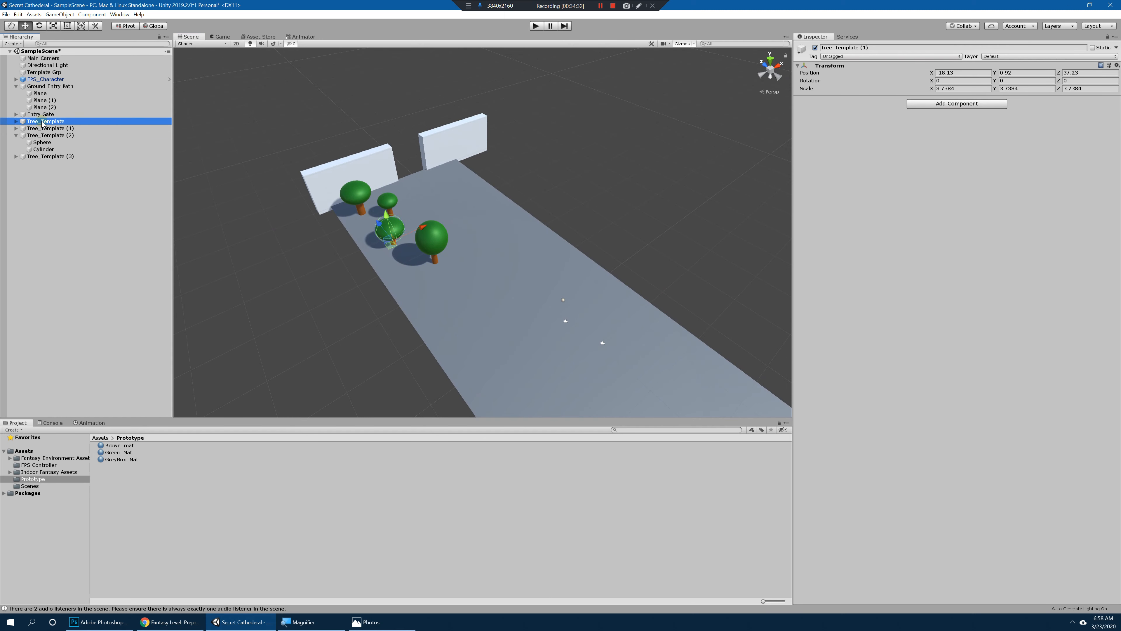
click(20, 136)
click(17, 136)
click(49, 122)
shift+click(53, 142)
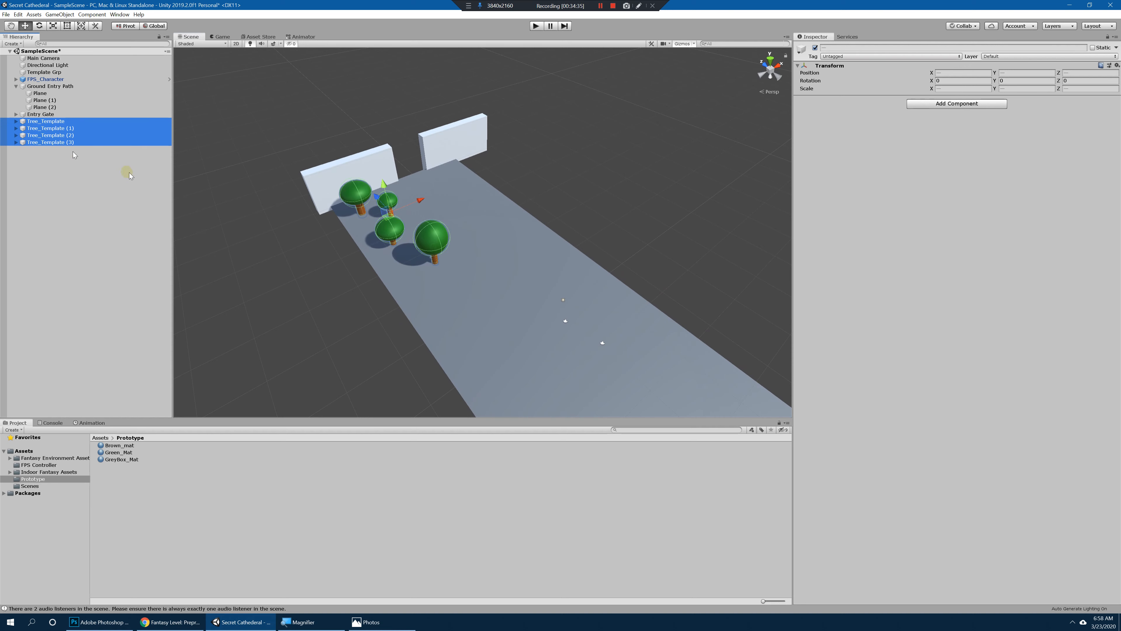
key(ctrl+d)
drag(417, 200, 525, 181)
Step: Spread the copies down the path: Tree_Template (7) to about X 4.5, Z 5.4 and Tree_Template (5) to about X 5.1, Z -21.07
click(60, 170)
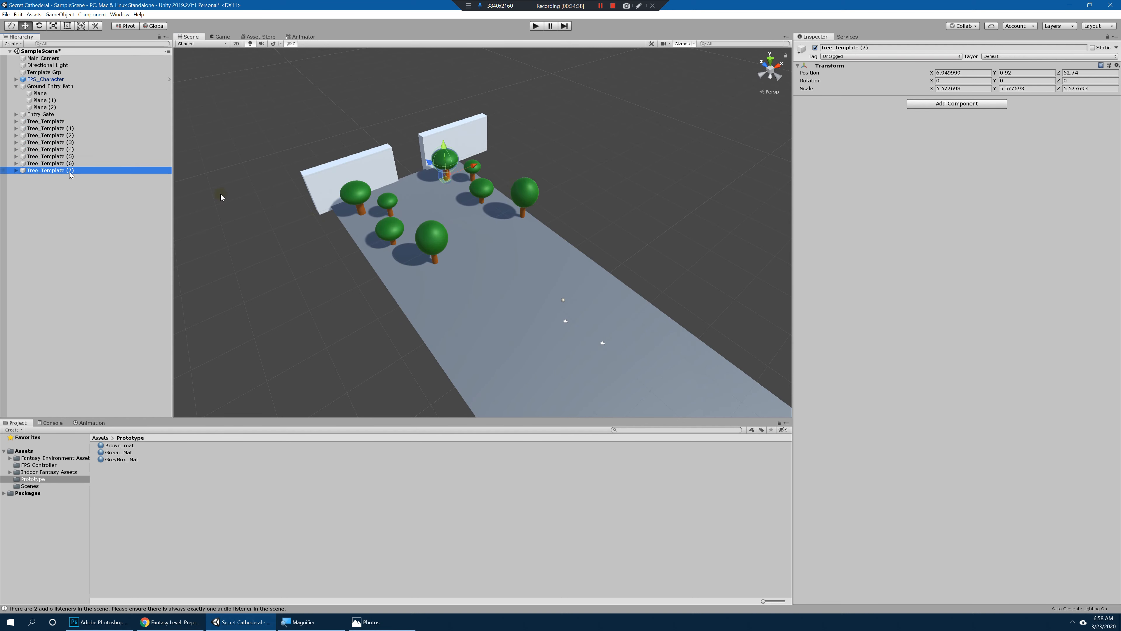
alt+drag(369, 177, 512, 226)
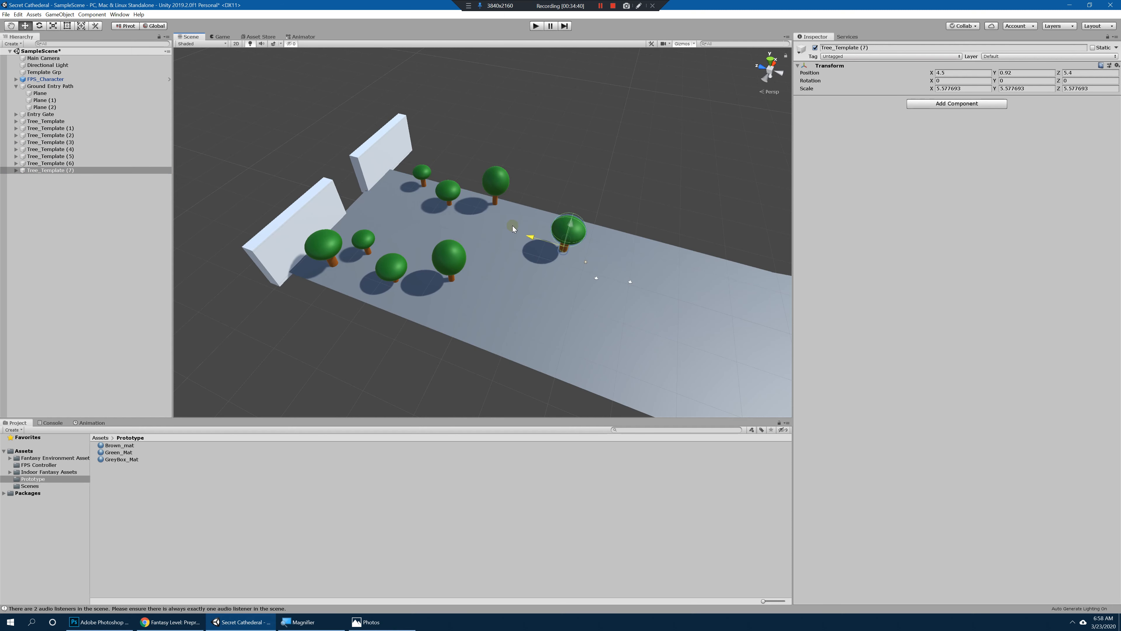
click(80, 157)
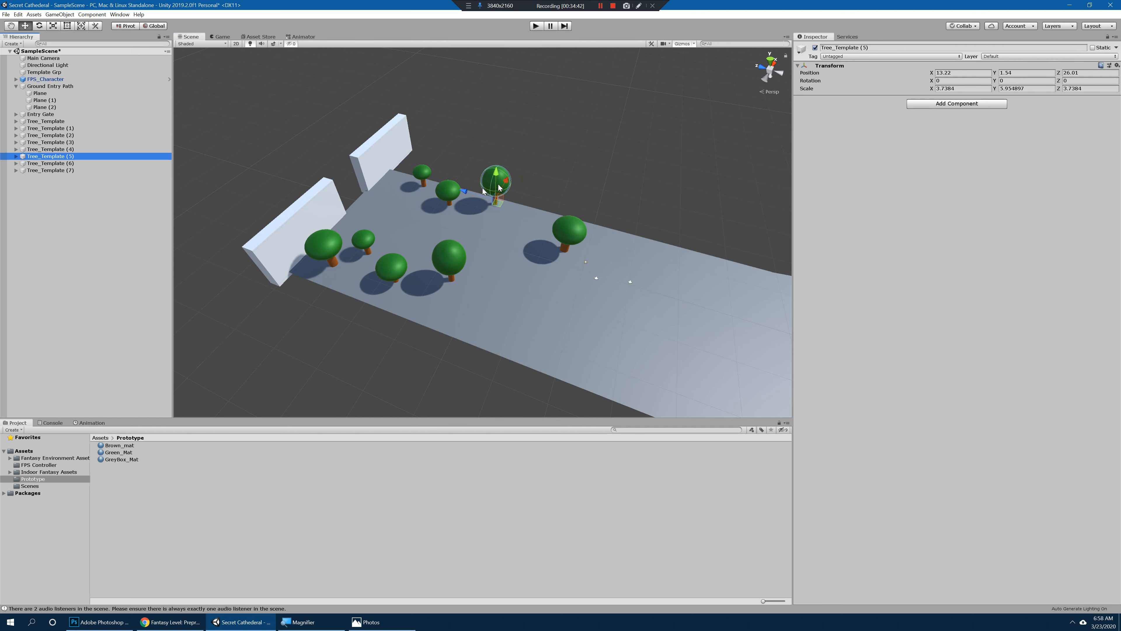
drag(499, 187, 634, 245)
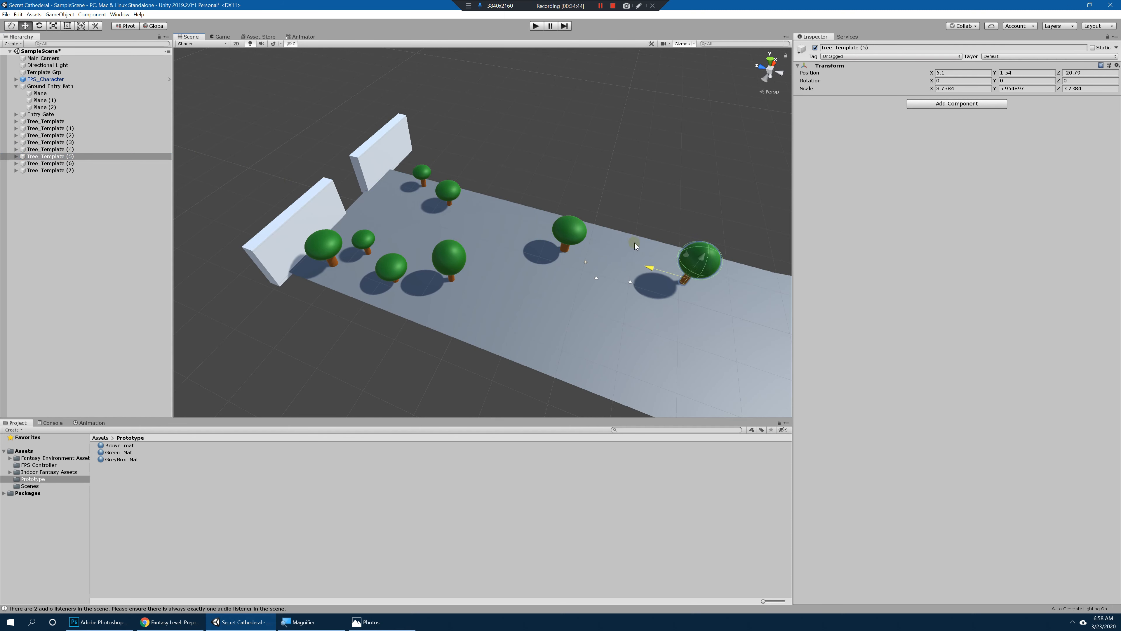
click(452, 189)
drag(418, 182, 492, 206)
key(ctrl+z)
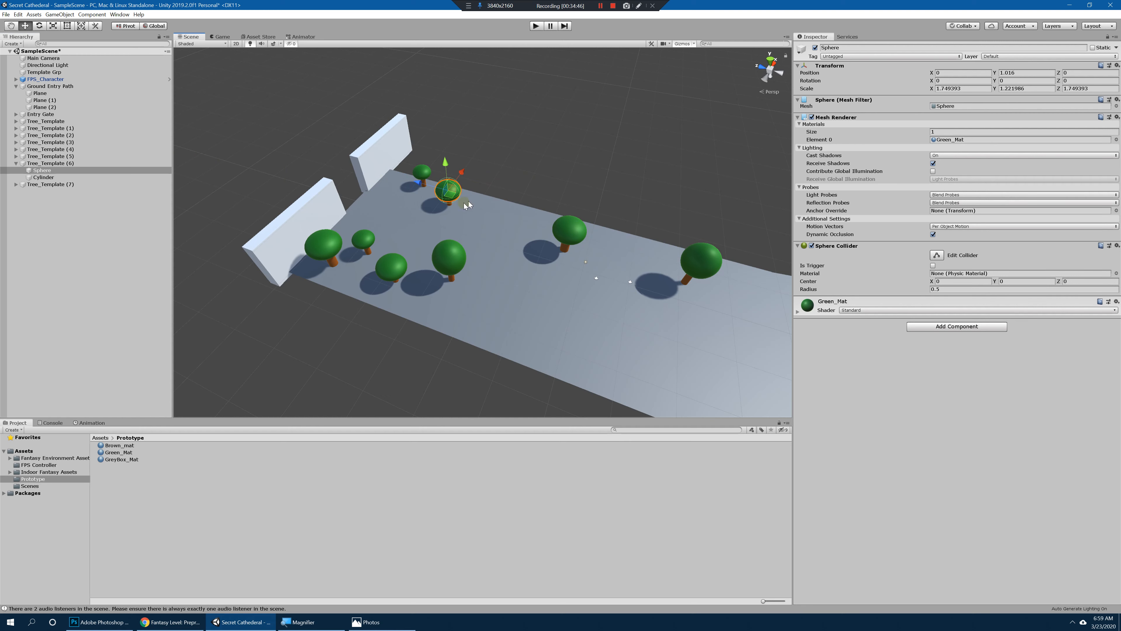
Step: Move the whole Tree_Template (6) group down the path to about Z -35.99
click(48, 163)
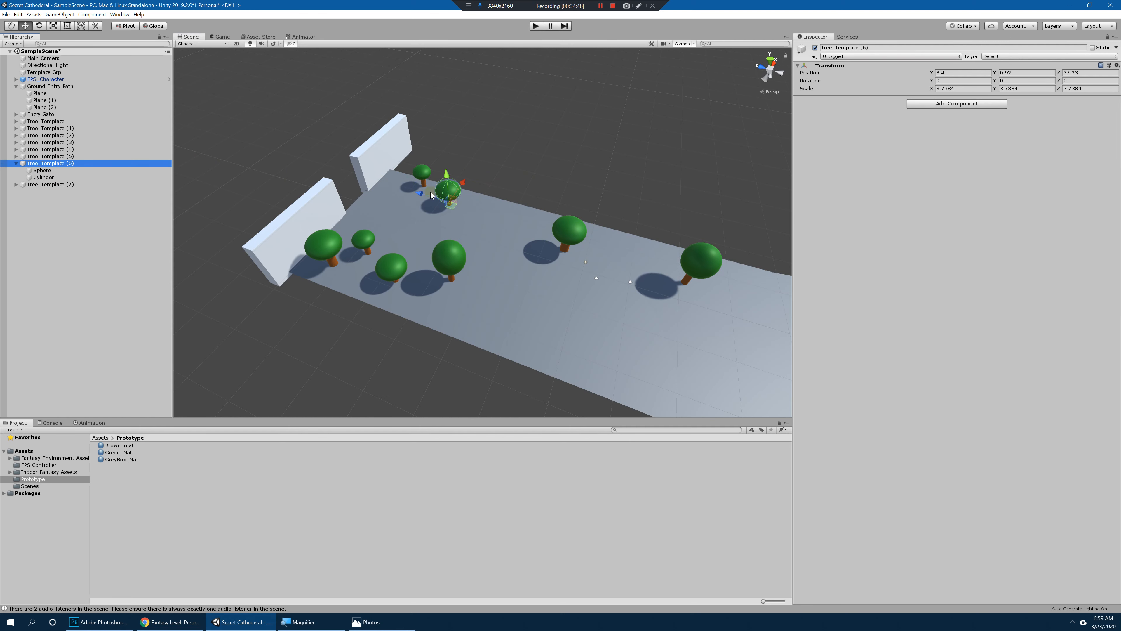
drag(448, 192, 450, 220)
Step: Playtest the scene, walk past the trees and around the entry gate to judge spacing and scale, and stop the playtest
click(536, 26)
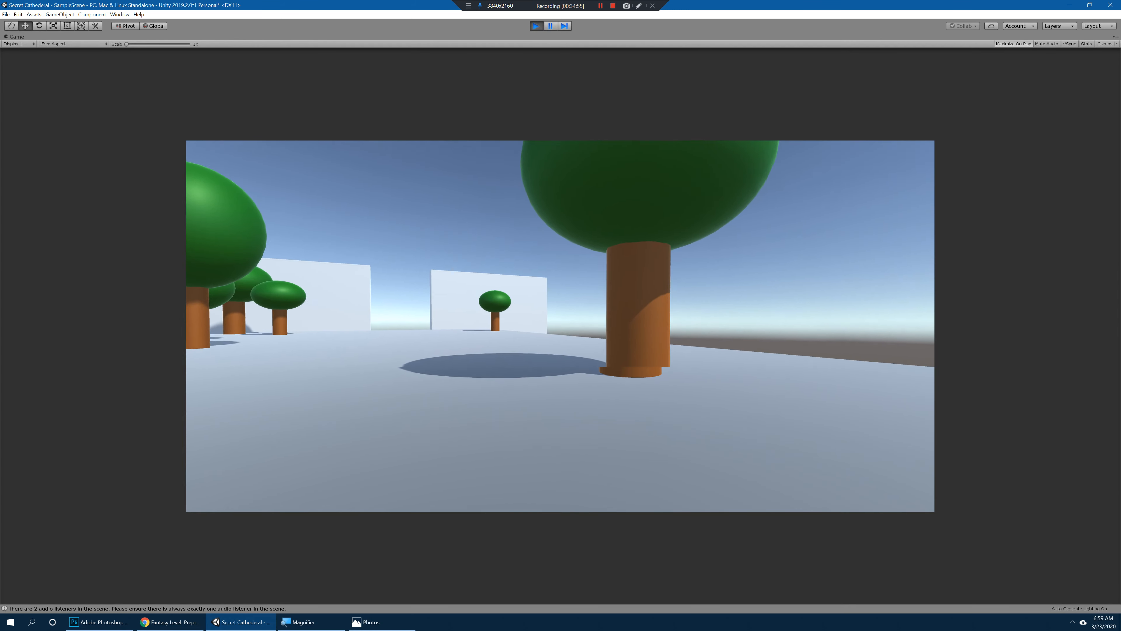
key(w)
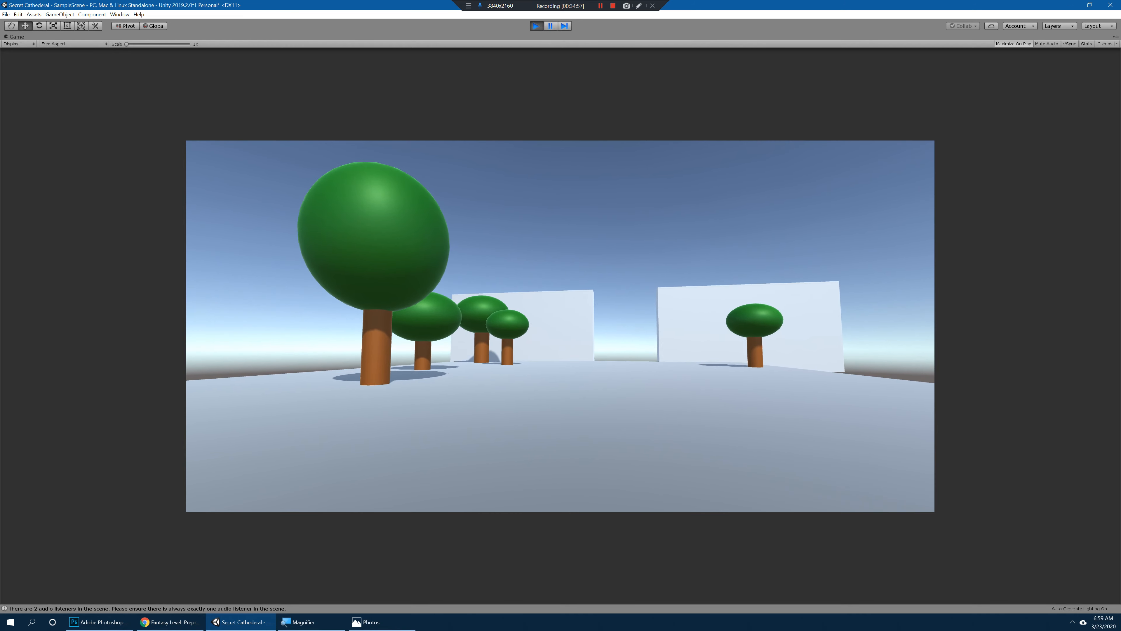
key(w)
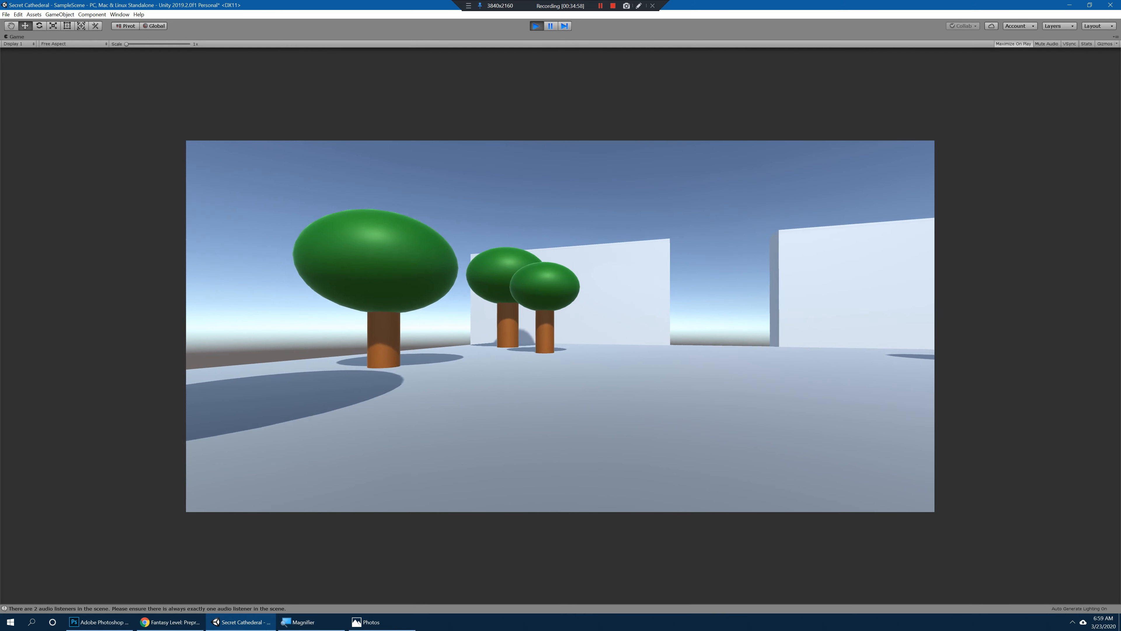
key(w)
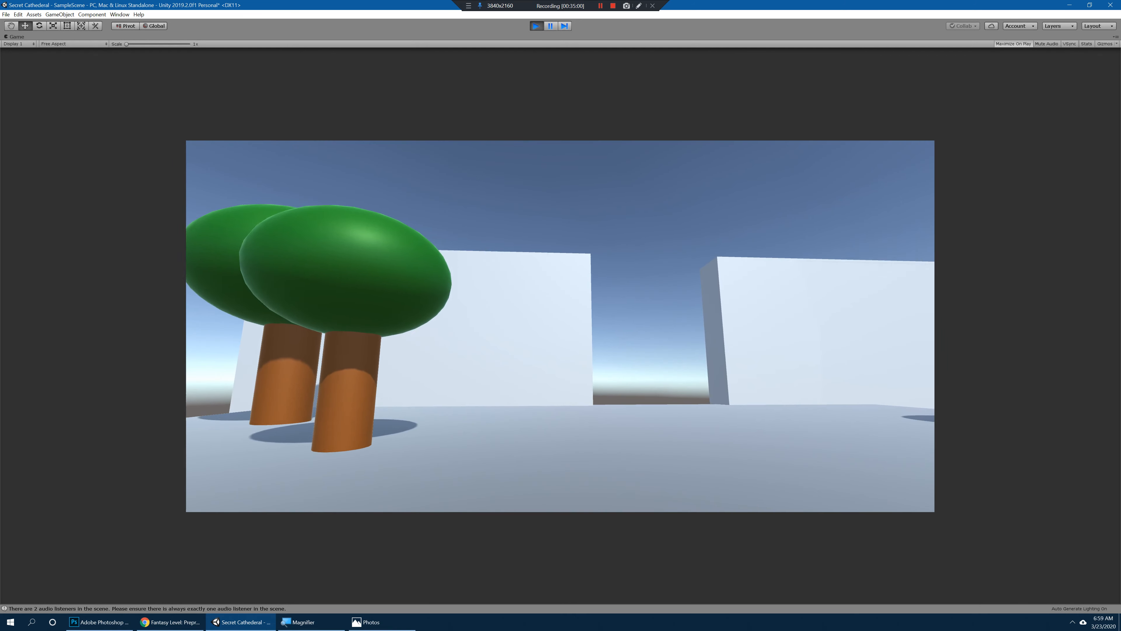
key(w)
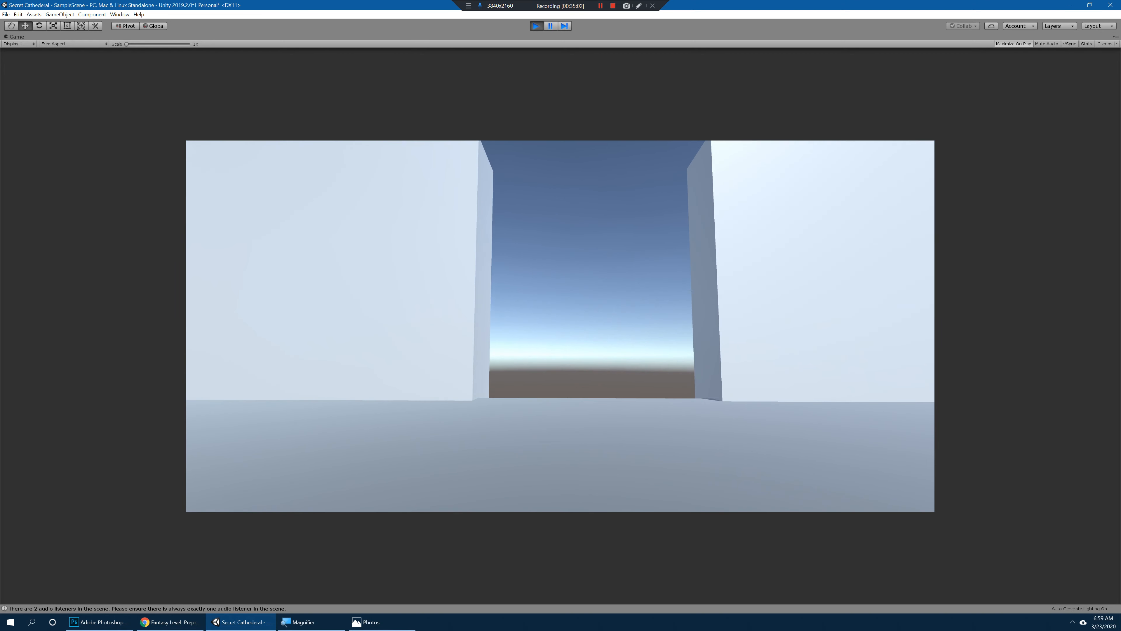
key(w)
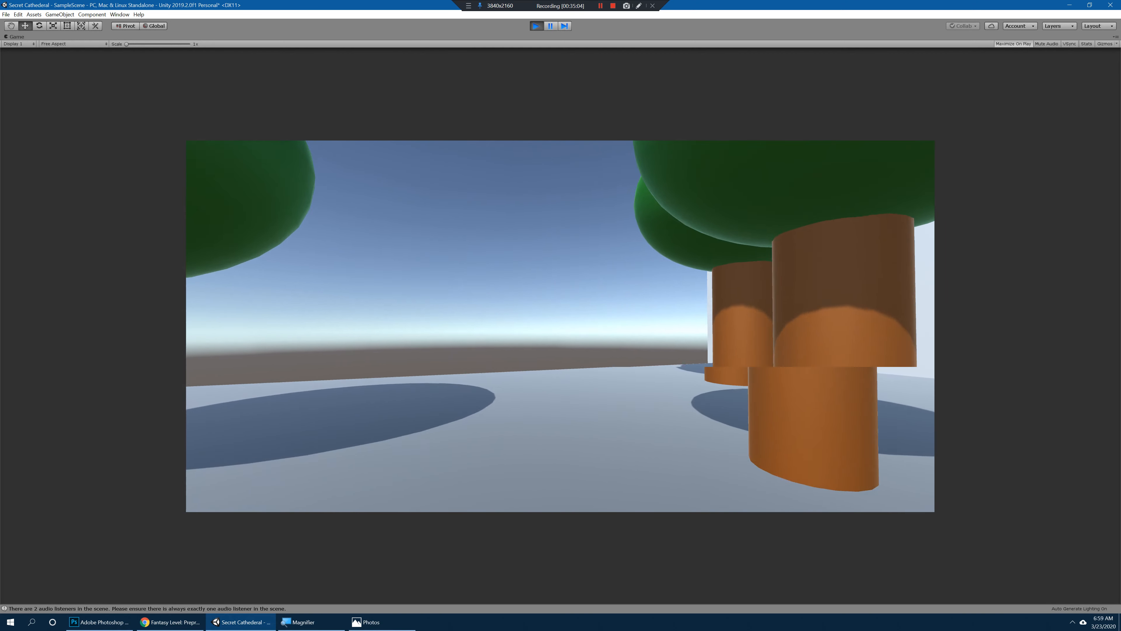
key(w)
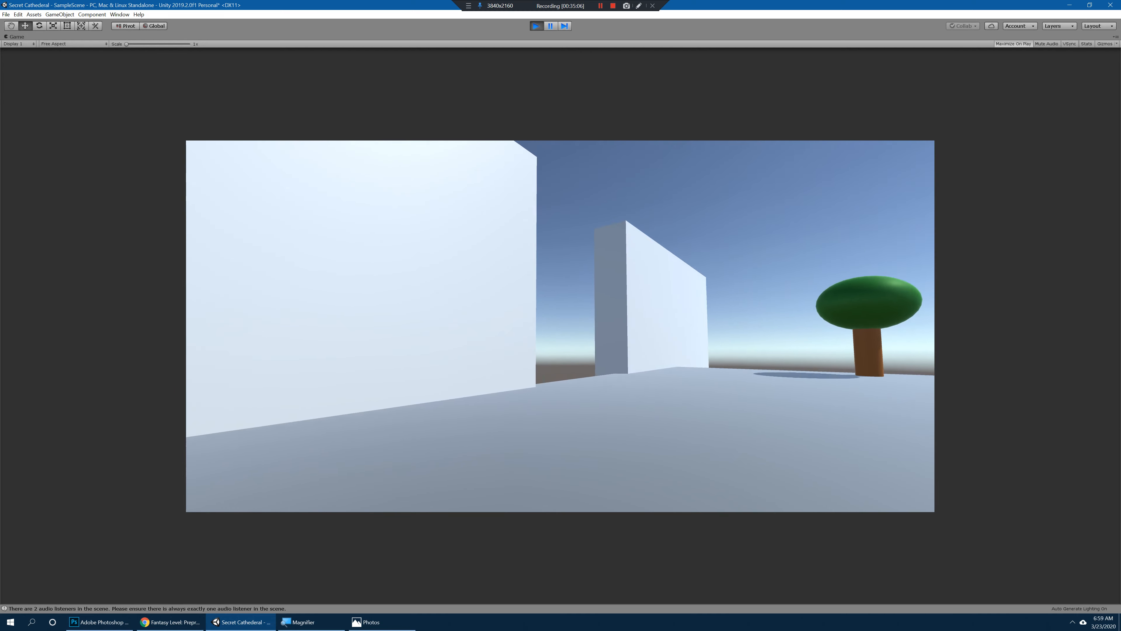
key(w)
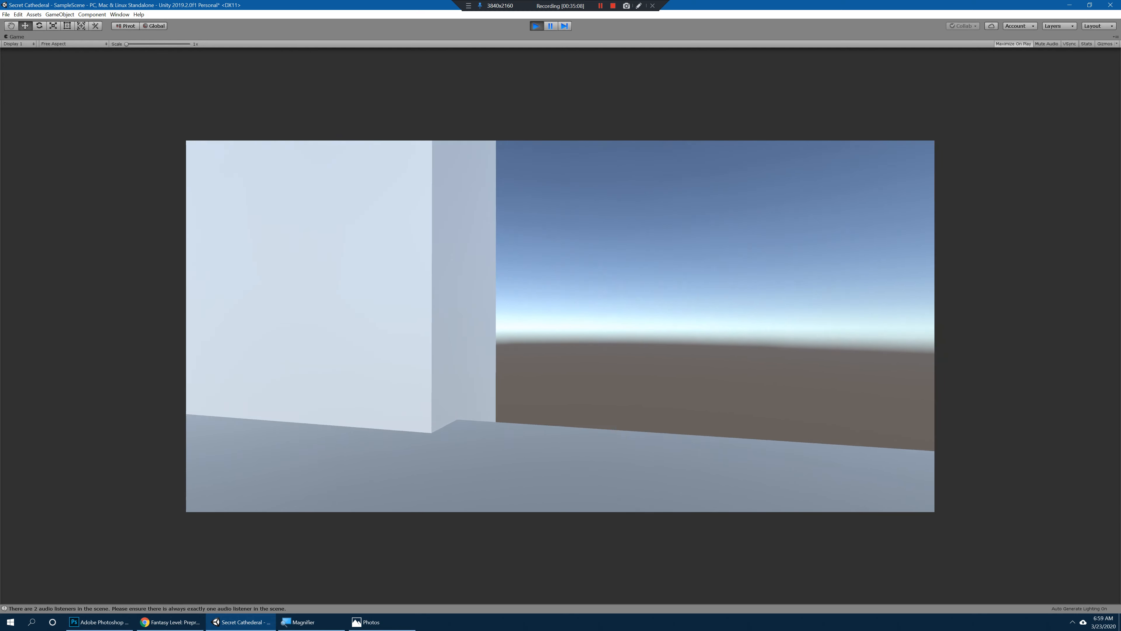
key(w)
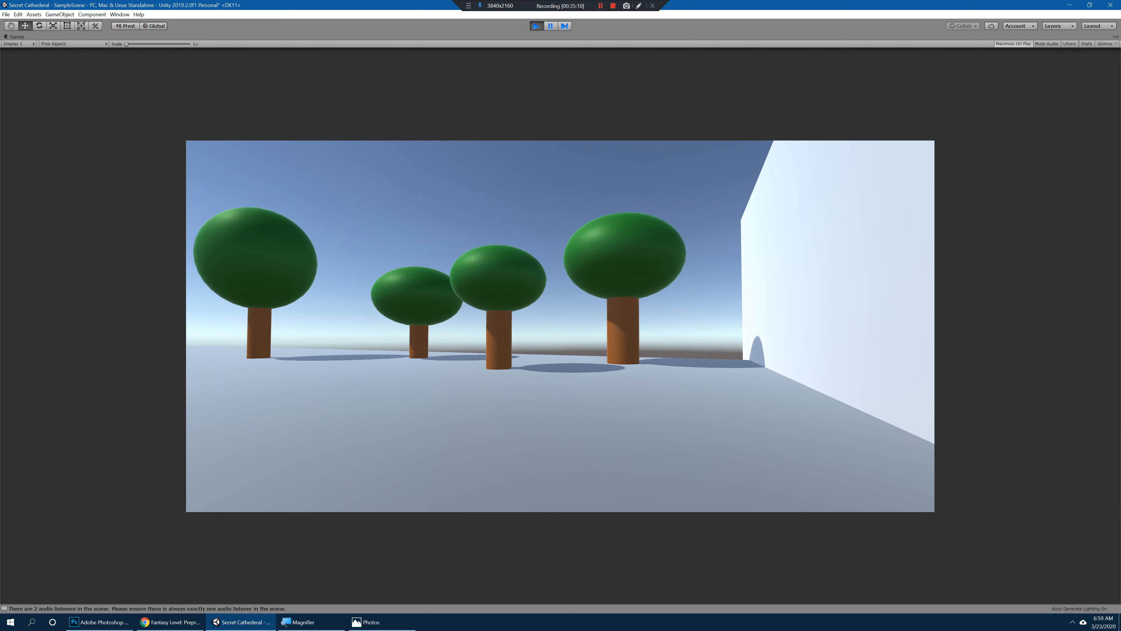
key(w)
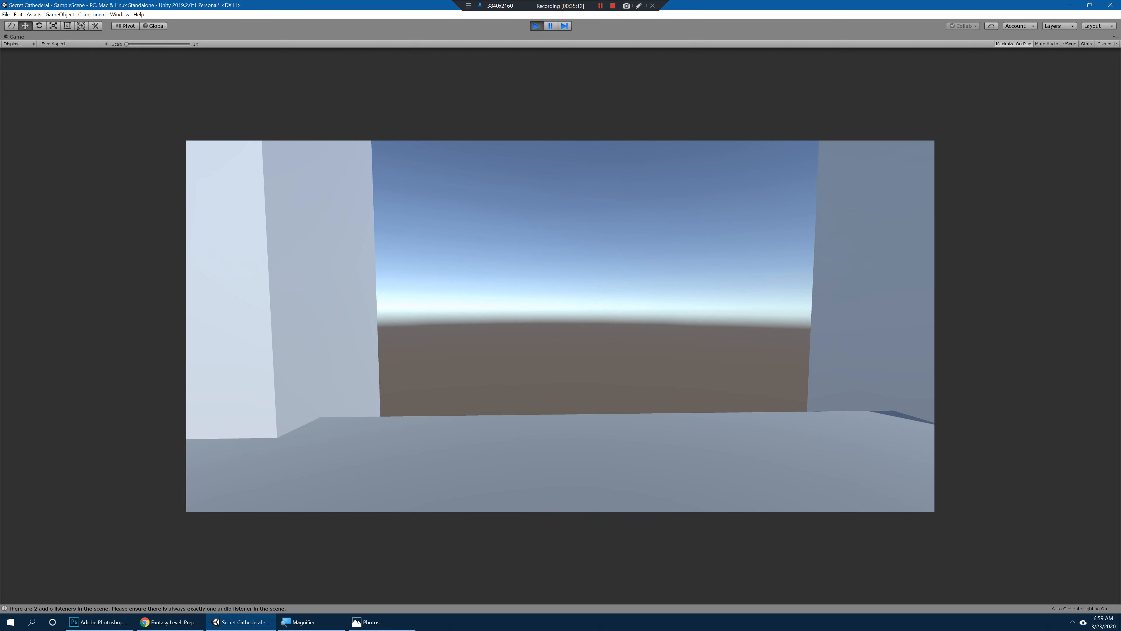
key(ctrl+p)
Step: Review the tree layout along the entire entry path and switch to SecretCathedral_PaperMap.jpg in Photos for comparison
mouse_move(499, 247)
alt+mouse_down()
mouse_move(699, 286)
mouse_move(620, 270)
mouse_move(608, 308)
mouse_move(490, 254)
alt+mouse_up()
scroll(699, 285, down, 4)
alt+right_drag(490, 254, 496, 261)
alt+drag(497, 261, 568, 263)
alt+drag(559, 302, 631, 301)
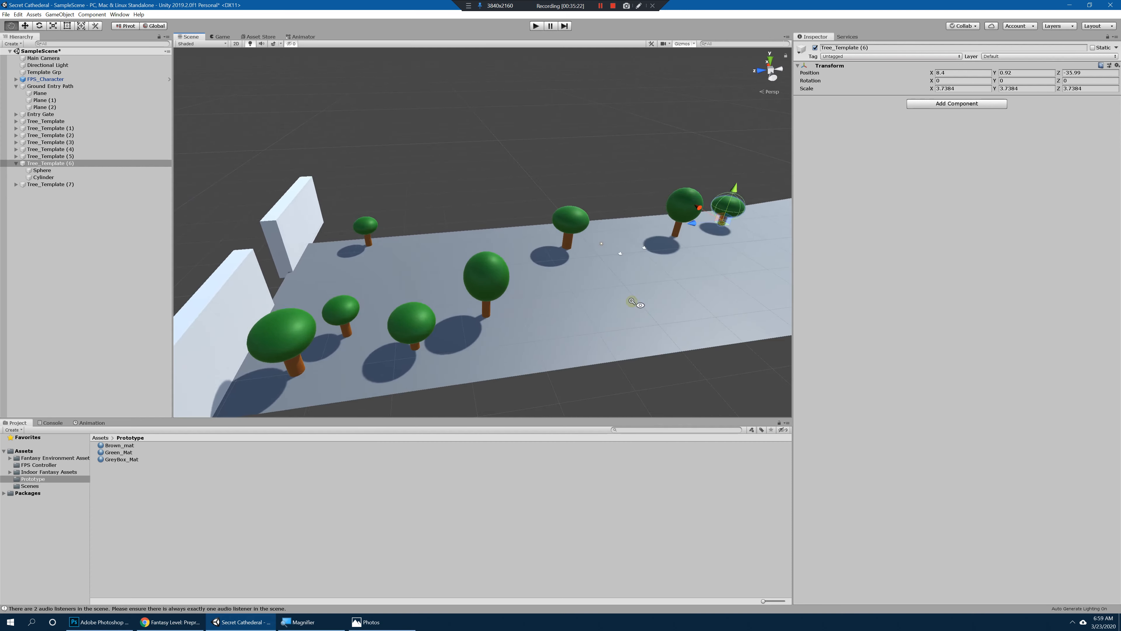
scroll(498, 327, down, 8)
alt+drag(550, 282, 482, 375)
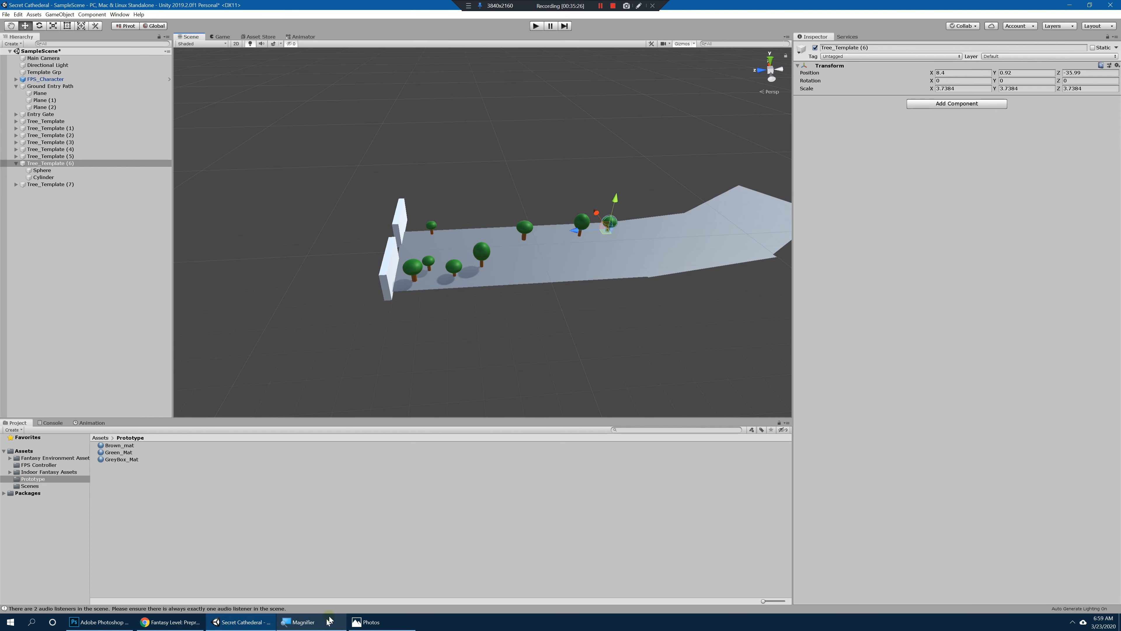
click(381, 622)
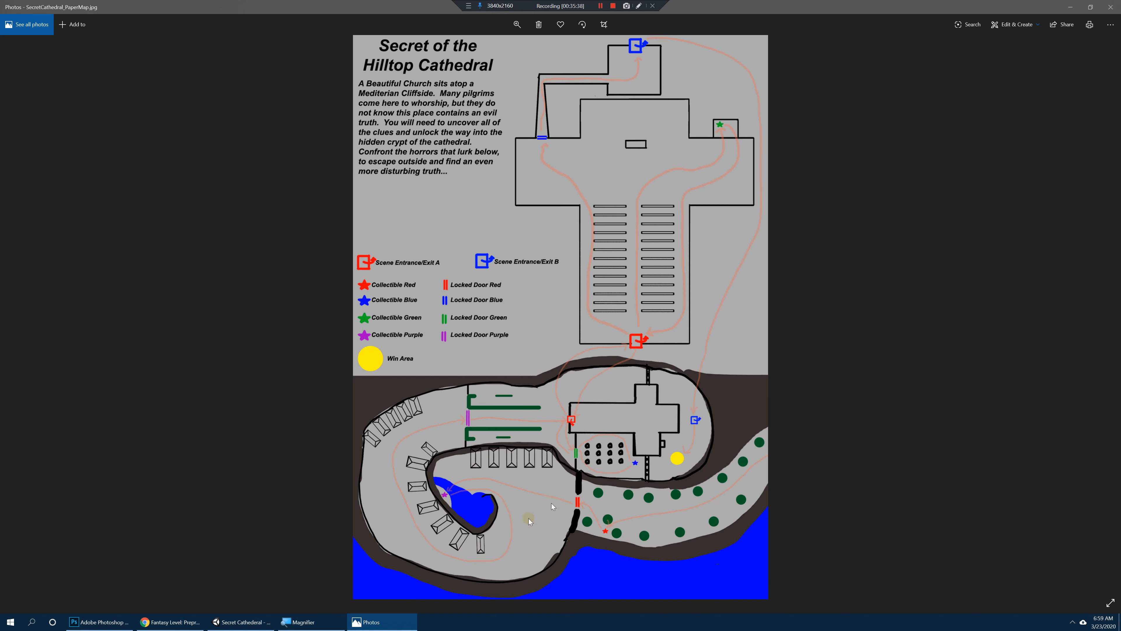
Step: Back in Unity, duplicate the first entry path plane, place the copy beyond the gate at about X 14.3, Z 112.1, and widen it to X scale about 23.5
click(248, 623)
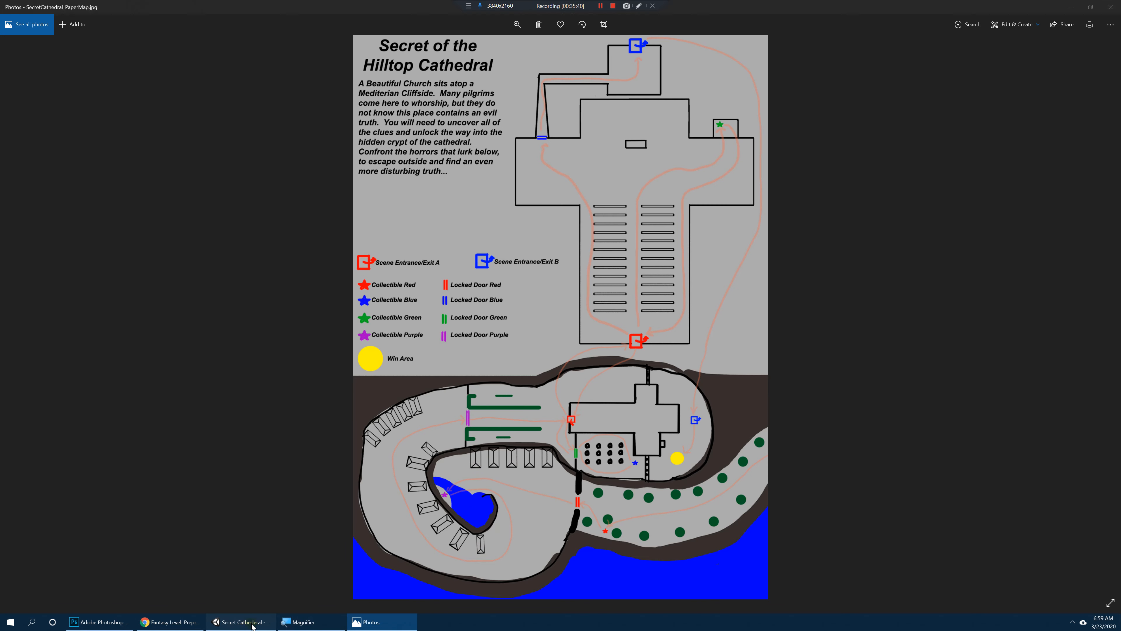
click(40, 93)
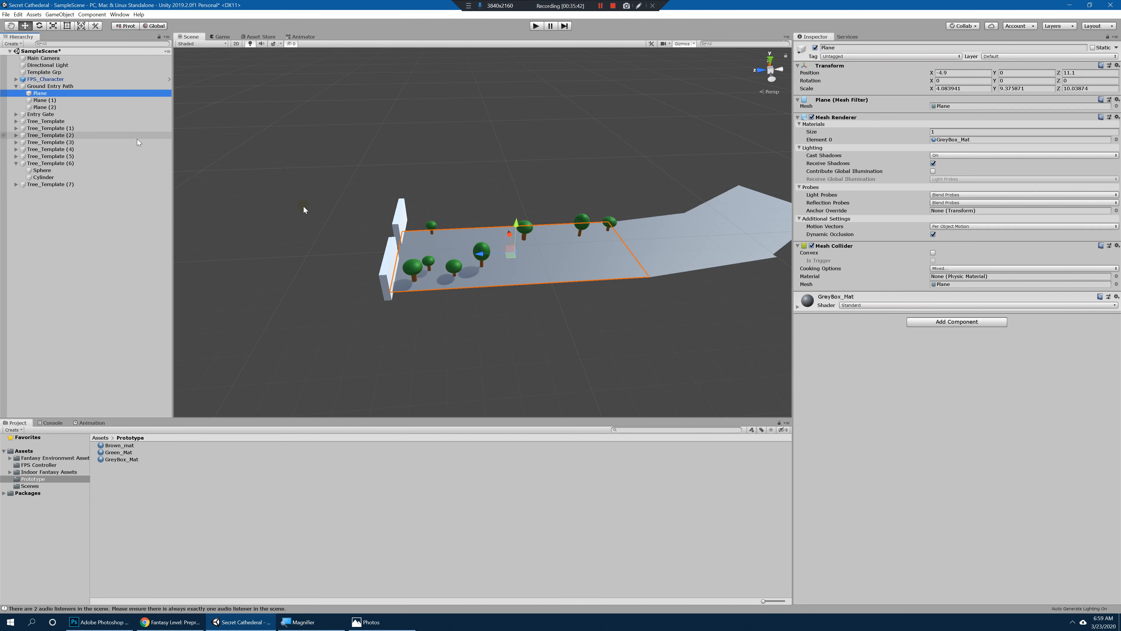
alt+drag(562, 229, 560, 242)
key(ctrl+d)
drag(484, 249, 260, 324)
key(r)
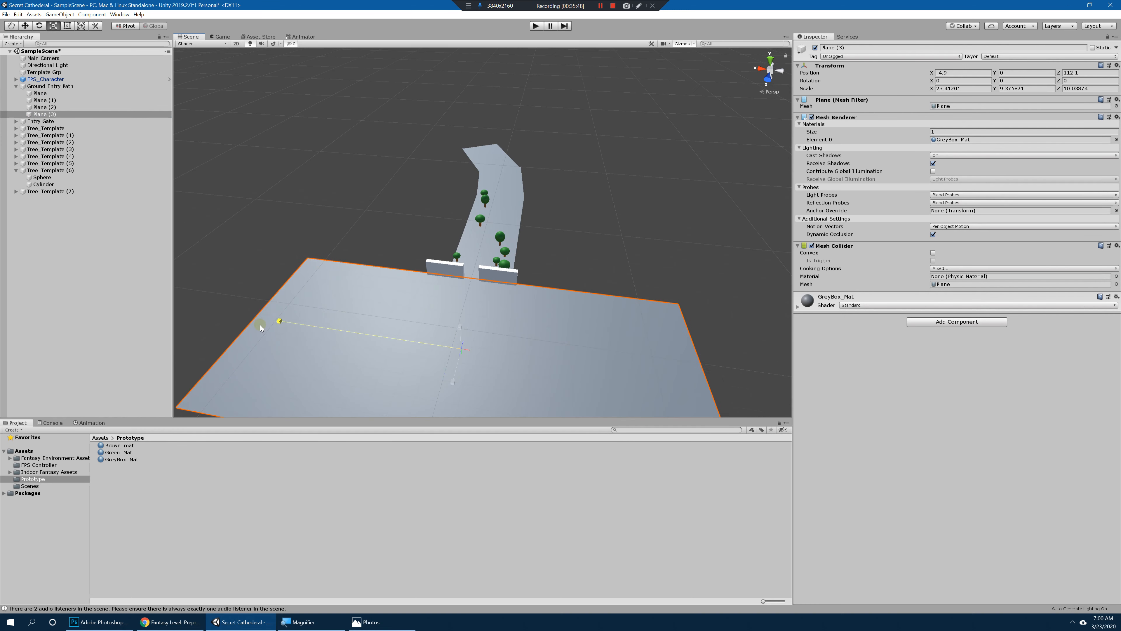
alt+drag(512, 304, 506, 331)
key(w)
drag(434, 358, 399, 352)
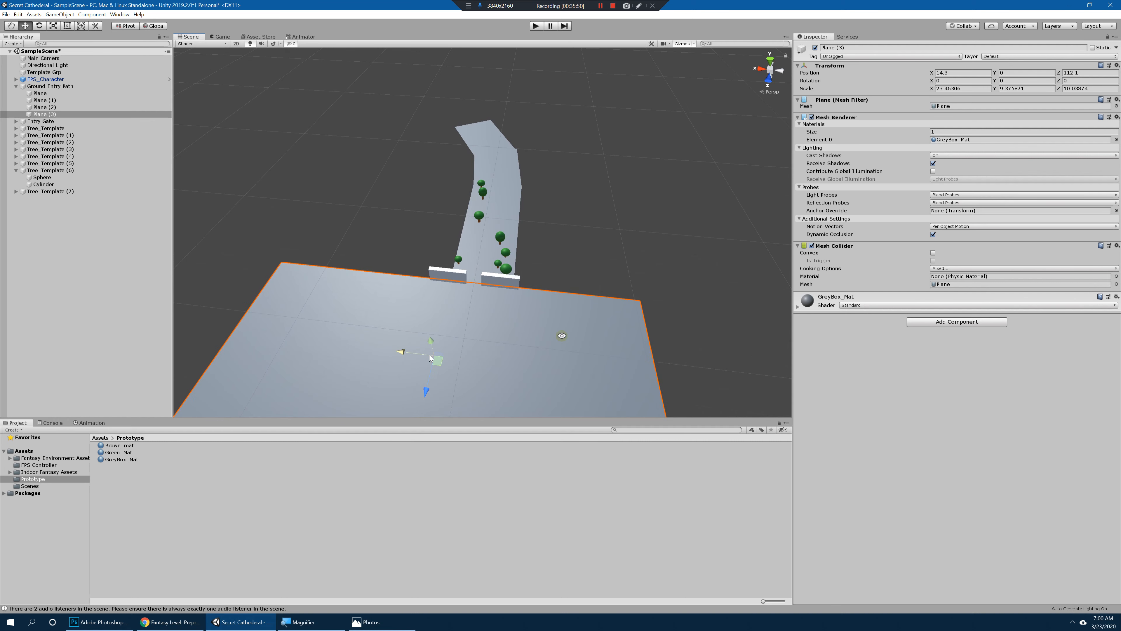
Step: Resize the new ground plane to a scale of about X 22.7, Z 18.4, and move it to about Z 151.3 so it meets the gate
alt+right_drag(561, 336, 500, 296)
alt+drag(500, 295, 470, 307)
drag(425, 336, 414, 364)
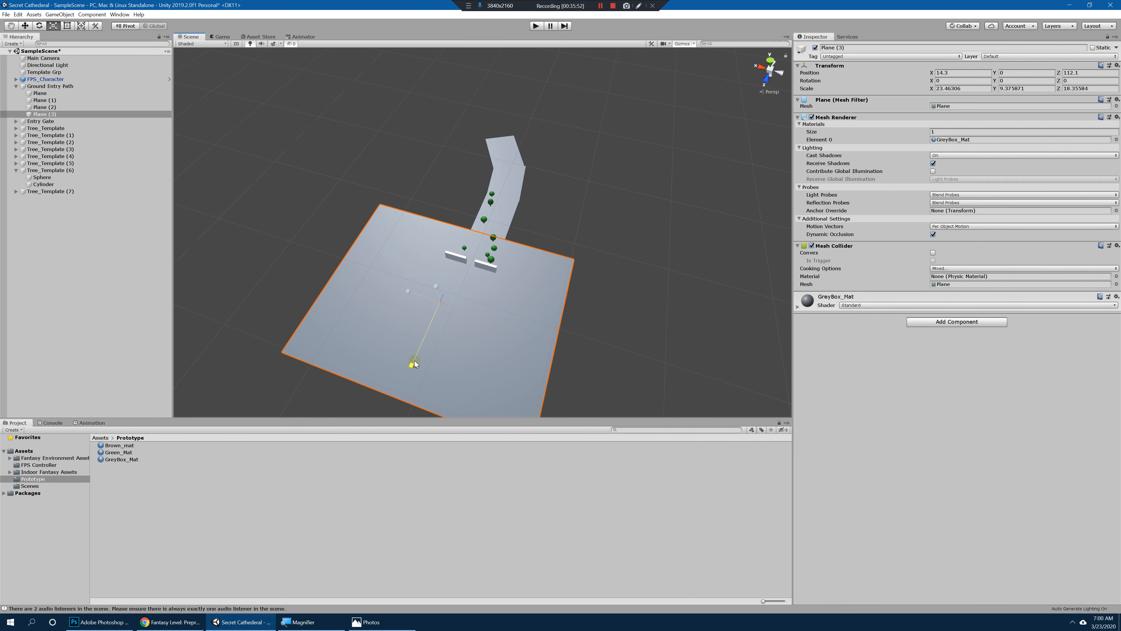
drag(435, 317, 418, 372)
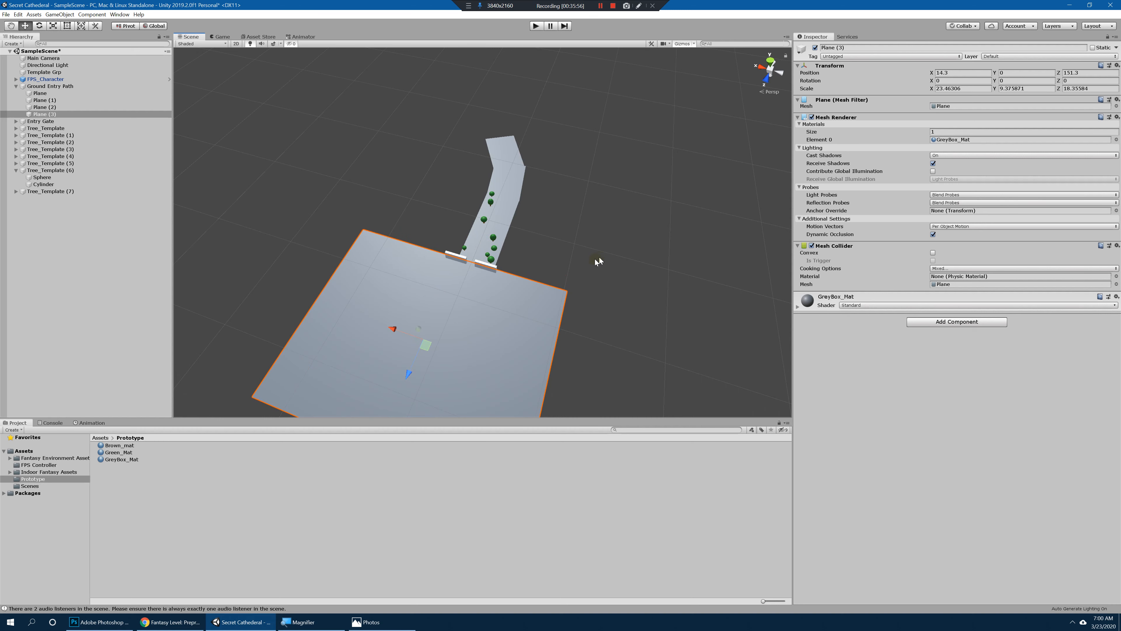
alt+drag(600, 260, 319, 281)
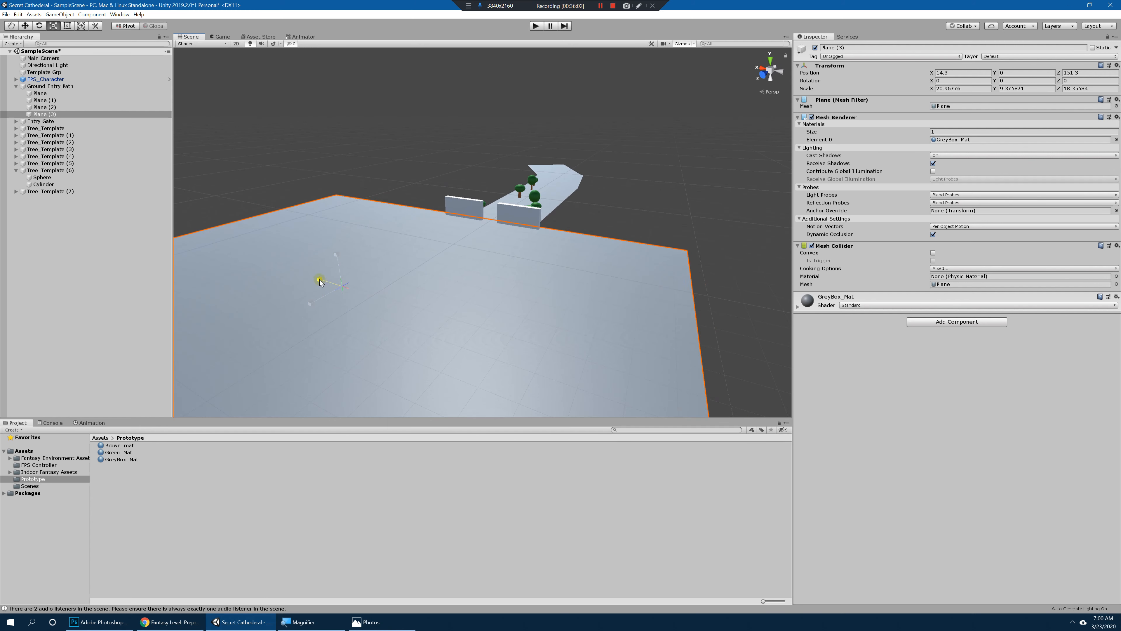
Step: Duplicate the large ground plane and place the copy alongside it at about X -194
scroll(318, 281, down, 5)
key(ctrl+d)
key(w)
drag(397, 254, 629, 320)
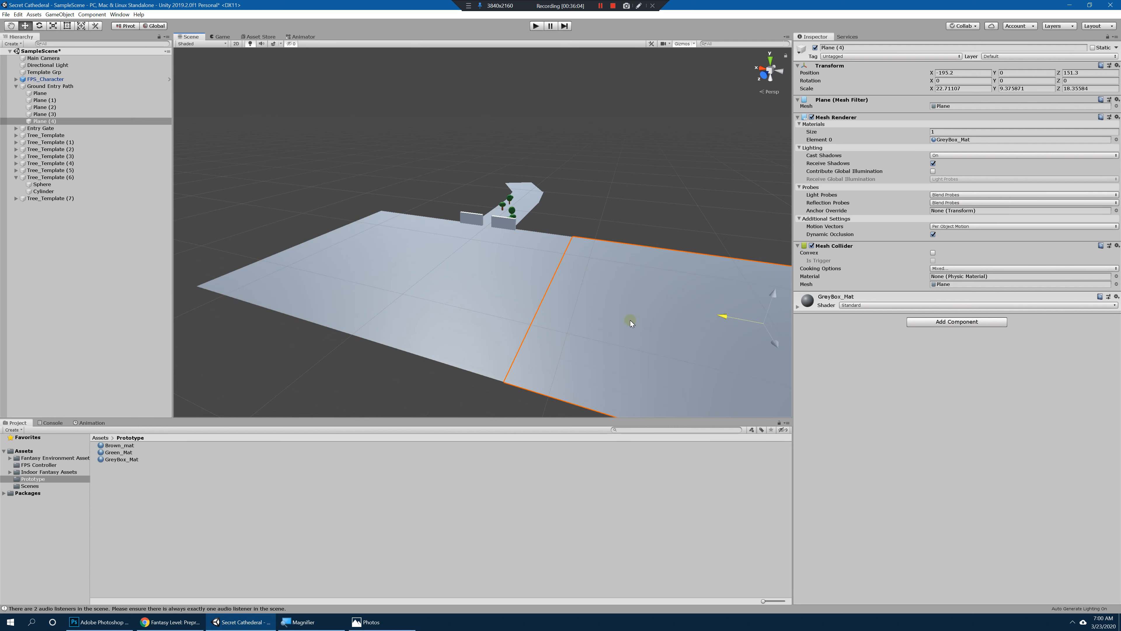
alt+drag(722, 287, 608, 281)
key(ctrl+z)
Step: Tilt the copied plane to about 49.6 degrees on Z and set it as a slope off the ground edge at about X -175.3, Y -84
drag(425, 299, 443, 344)
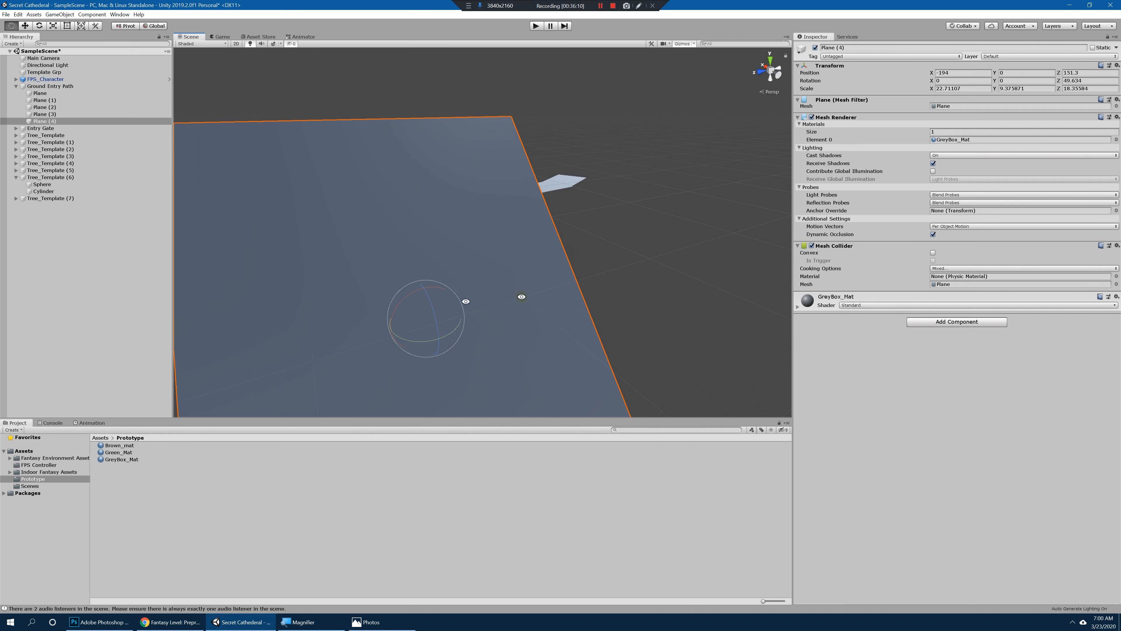
alt+drag(521, 296, 630, 250)
drag(567, 221, 502, 308)
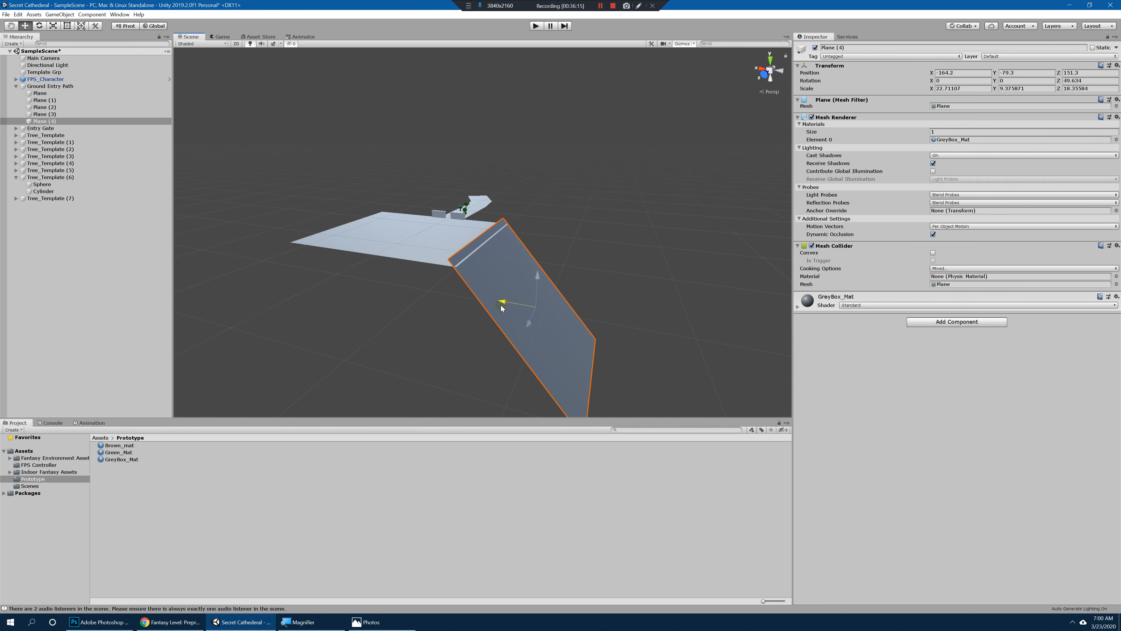
drag(537, 275, 568, 271)
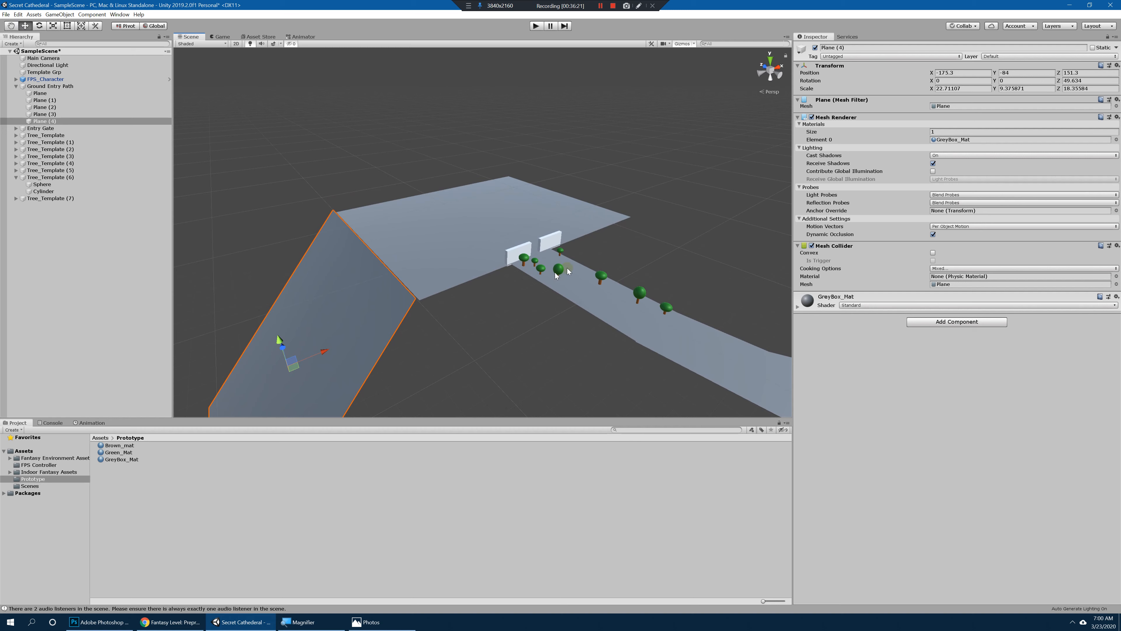
Step: Move FPS_Character up the path to the entry gate at about Z 57, and briefly playtest the new ground from there
click(51, 80)
alt+drag(508, 244, 612, 243)
scroll(612, 243, up, 4)
middle_drag(613, 244, 617, 244)
alt+drag(617, 244, 723, 272)
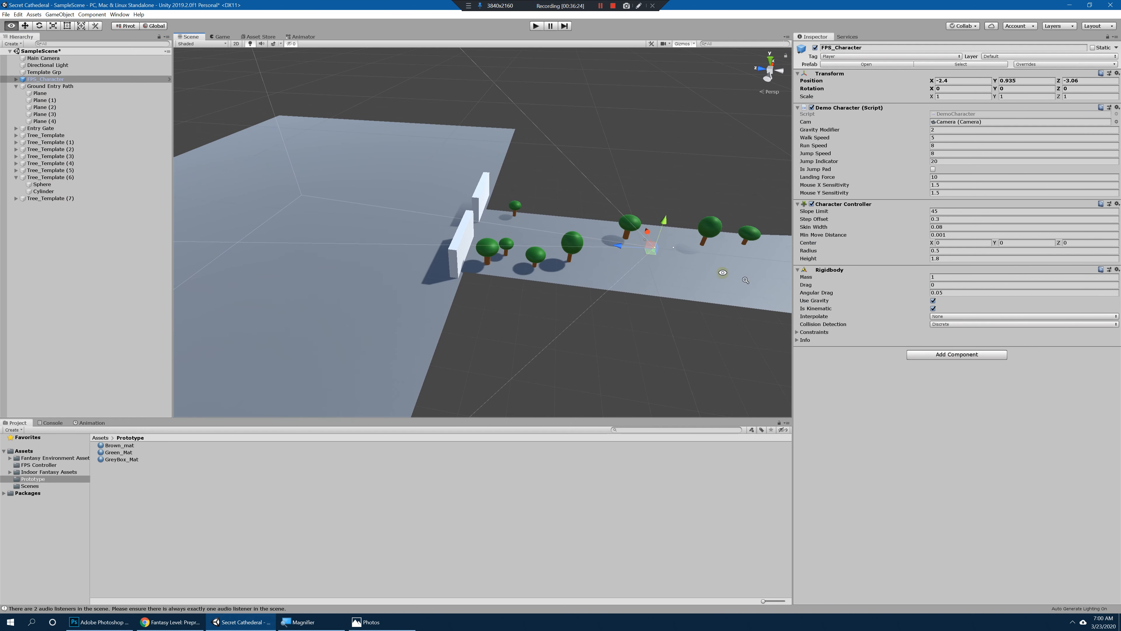
drag(623, 242, 462, 238)
key(f)
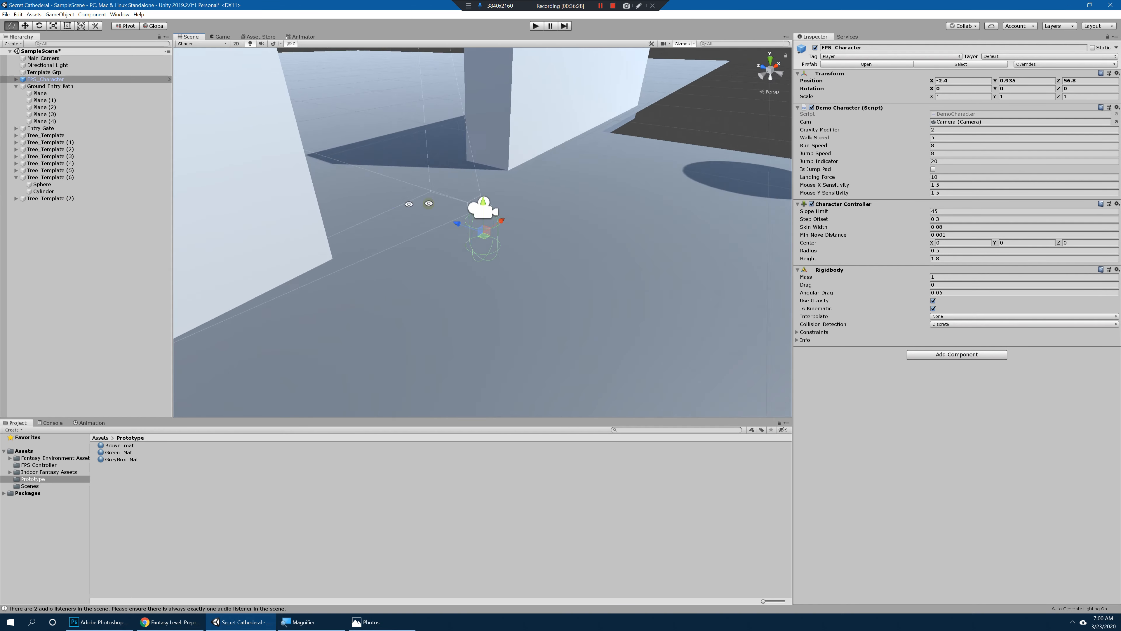
click(536, 27)
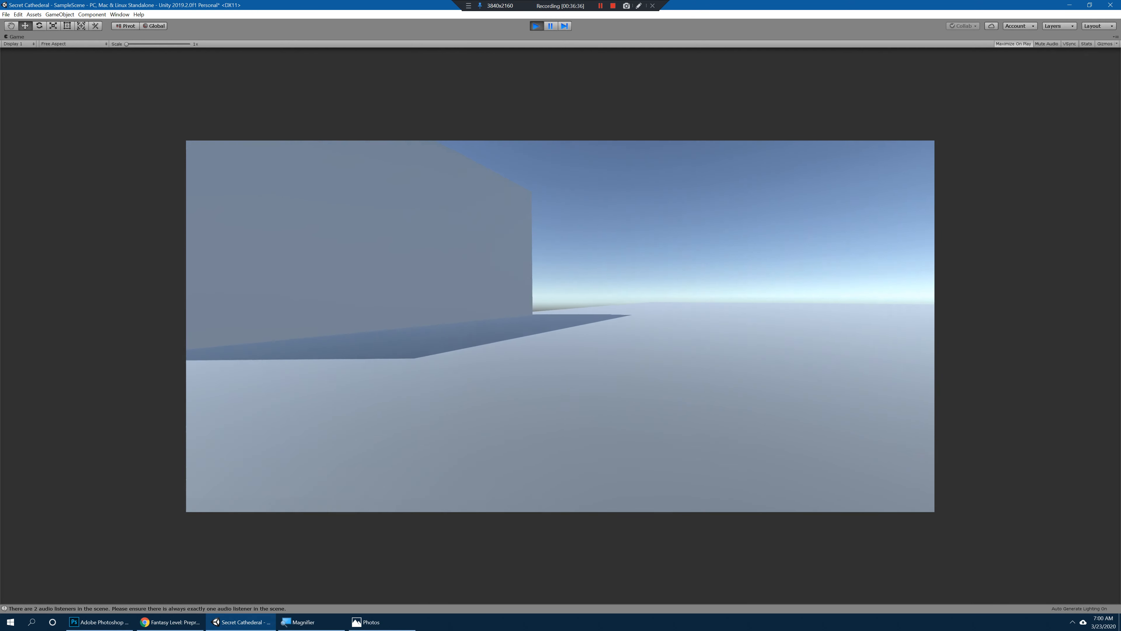
key(ctrl+p)
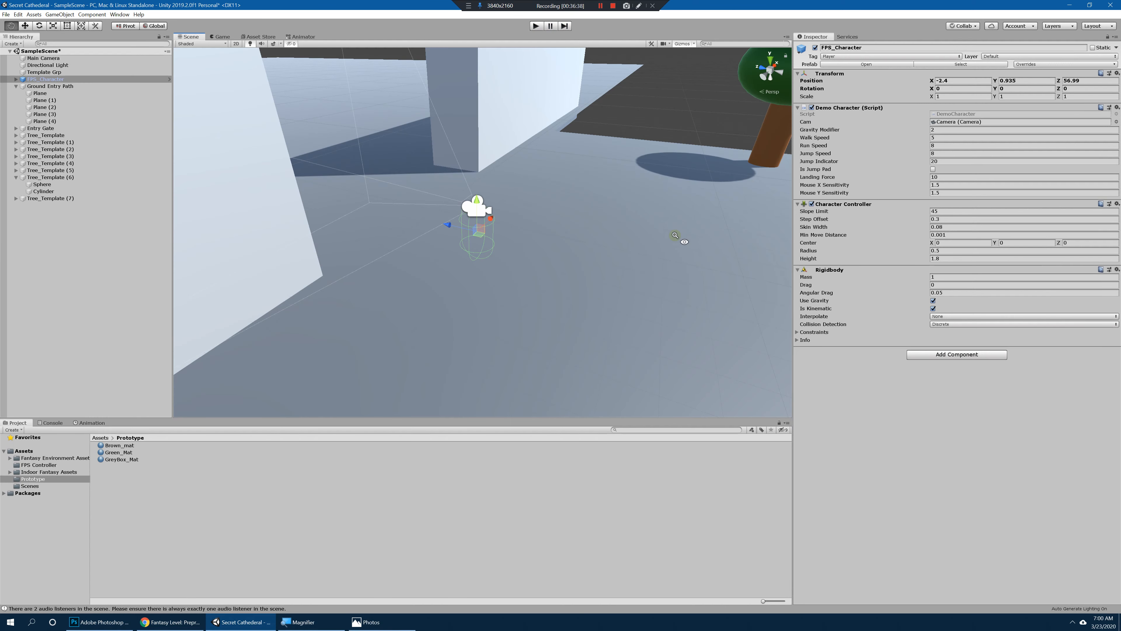
Step: Move FPS_Character through the gate onto the large ground plane at about Z 69.1
alt+drag(579, 331, 285, 346)
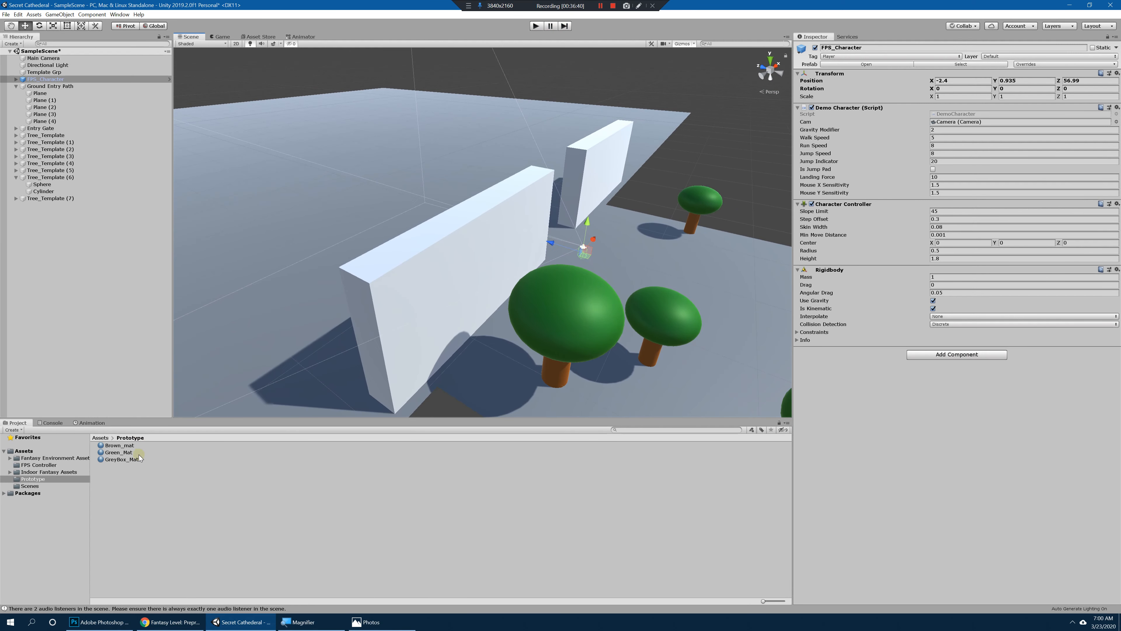
alt+drag(433, 259, 574, 286)
scroll(584, 249, down, 5)
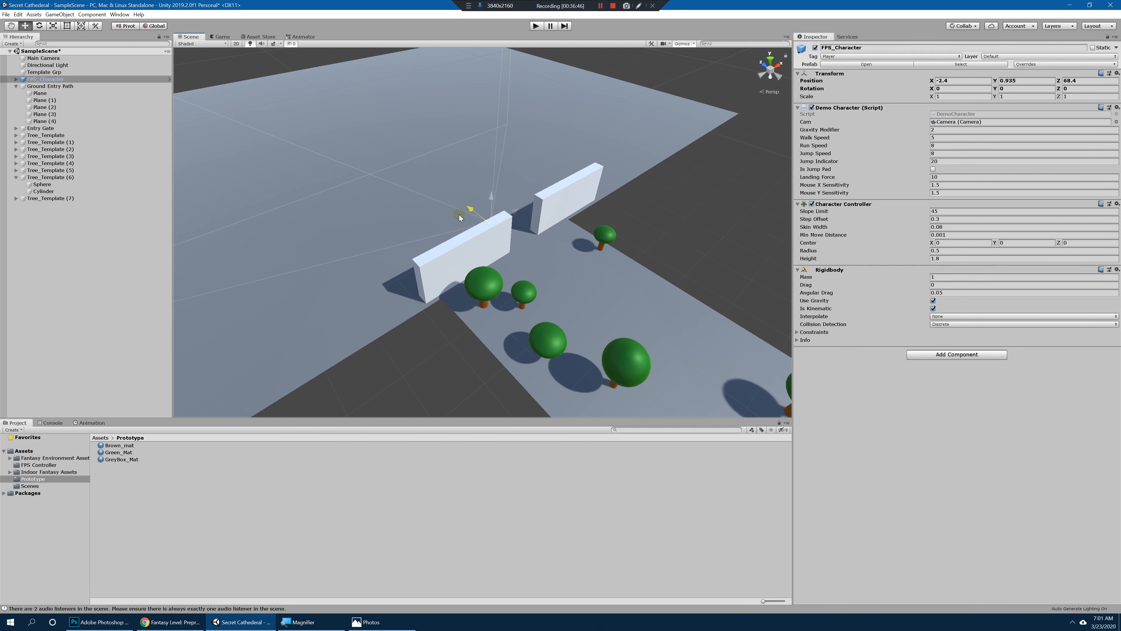
drag(463, 218, 461, 240)
alt+drag(461, 240, 548, 243)
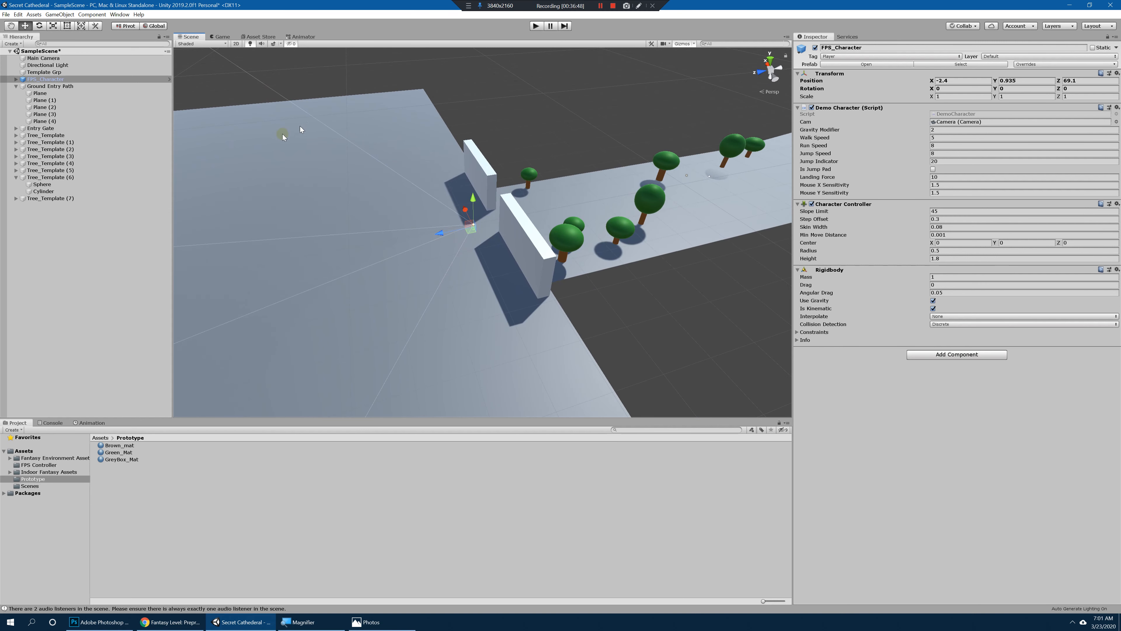
Step: Create a cube on the large ground plane and move it in front of the gate to about Z 82.3
click(86, 222)
click(59, 15)
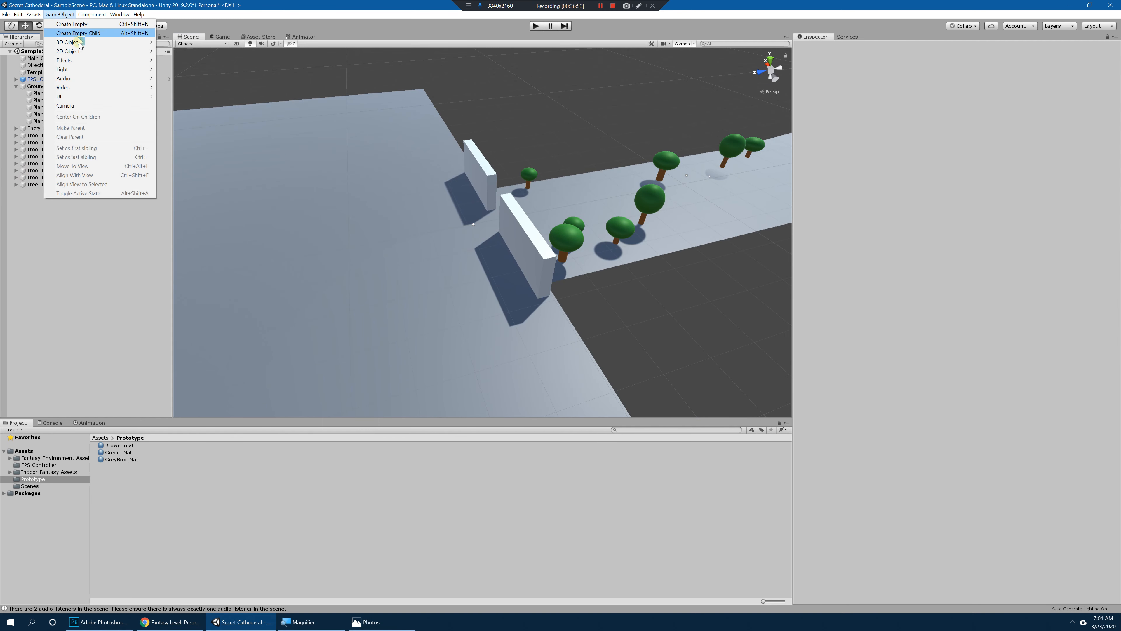
mouse_move(80, 43)
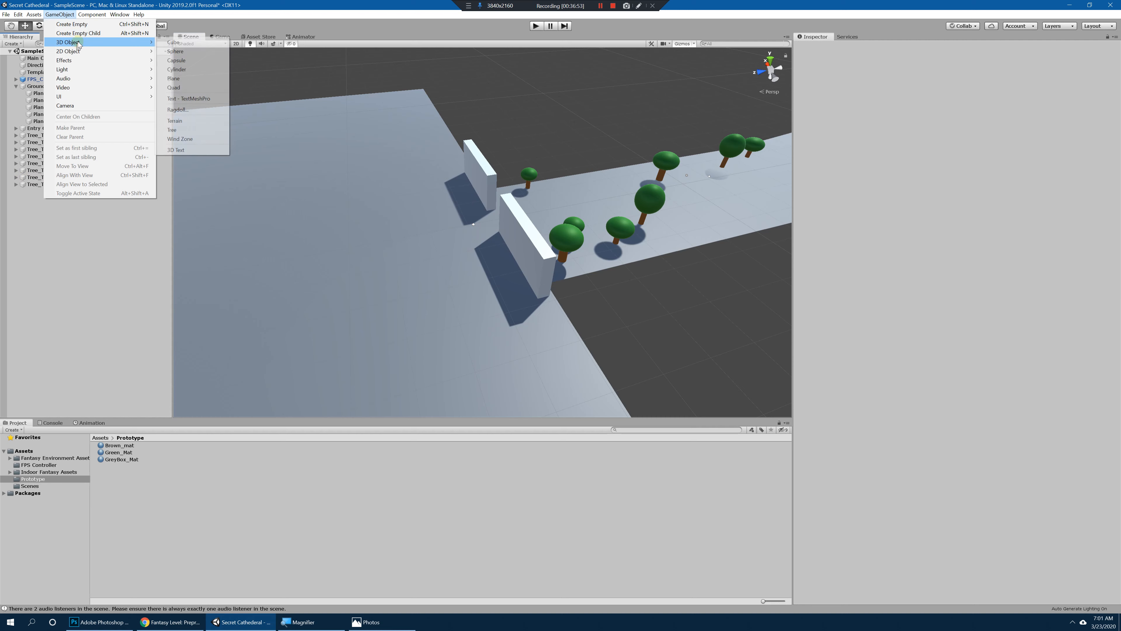
click(189, 44)
drag(454, 234, 399, 245)
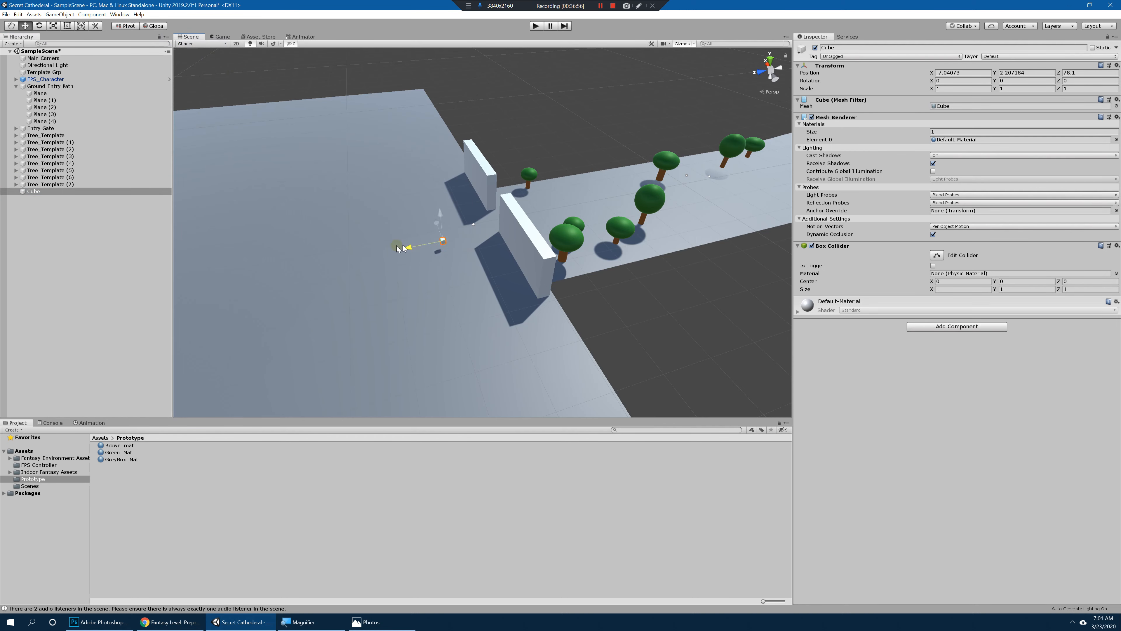
key(f)
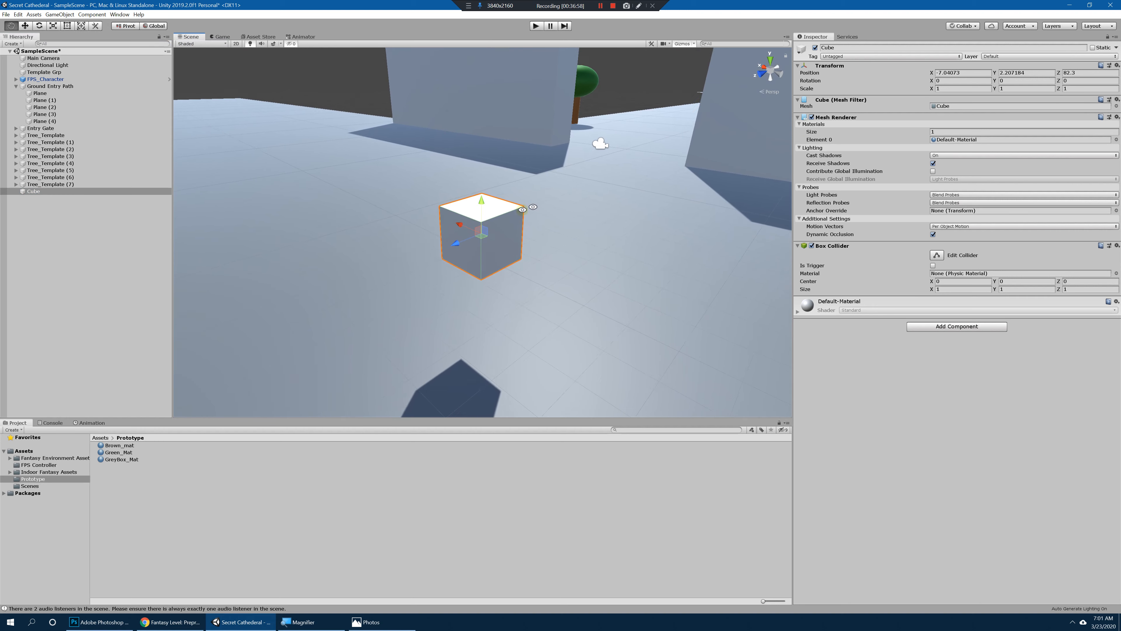
Step: Scale the cube into a house block of about 6.9 by 5.7 by 12.3 and position it at about Y 2.79, Z 91.1
key(r)
drag(482, 233, 686, 231)
scroll(686, 231, down, 5)
alt+drag(516, 254, 623, 205)
alt+drag(475, 235, 423, 257)
scroll(445, 251, down, 3)
drag(460, 221, 335, 285)
Step: Playtest the scene, walk up to the house block to judge its size from the player's view, and stop the playtest
click(535, 26)
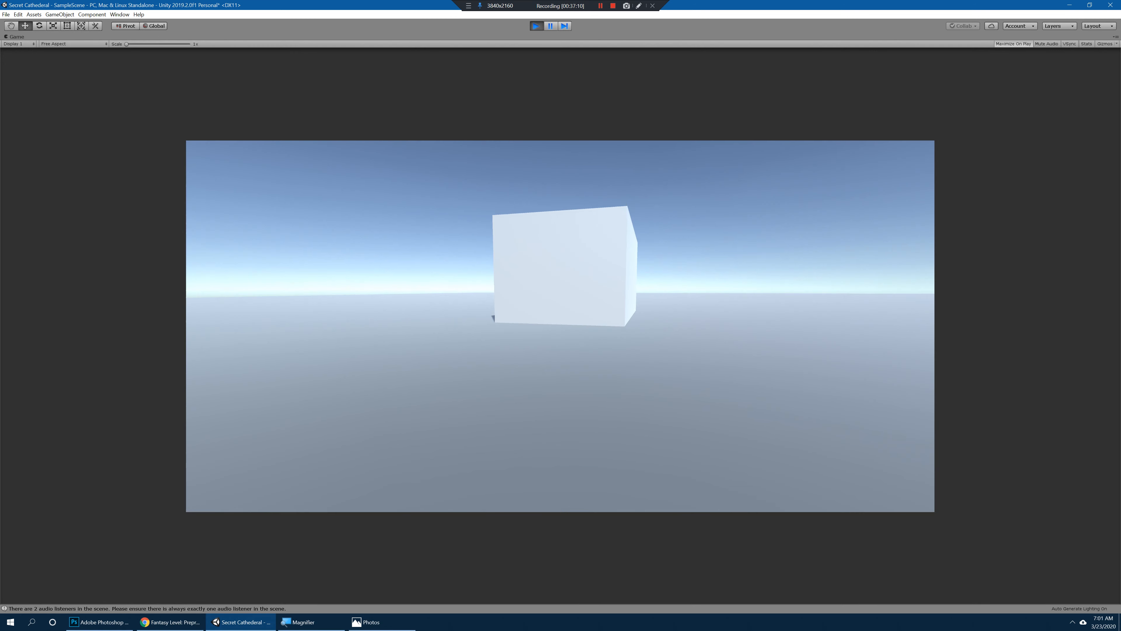
key(w)
key(w)
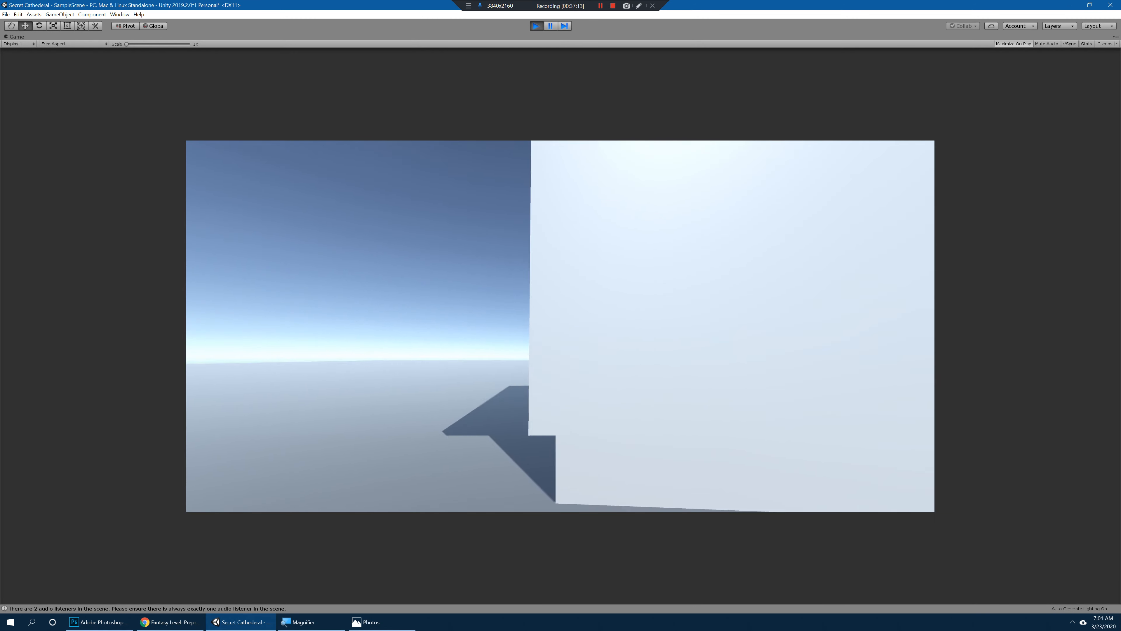
key(w)
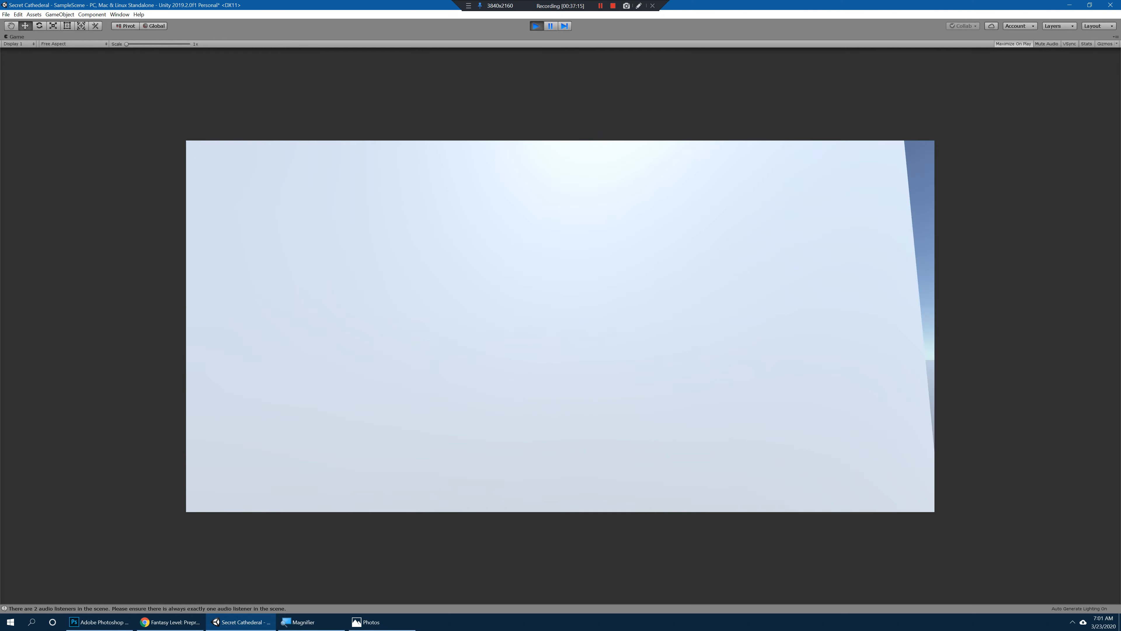
key(ctrl+p)
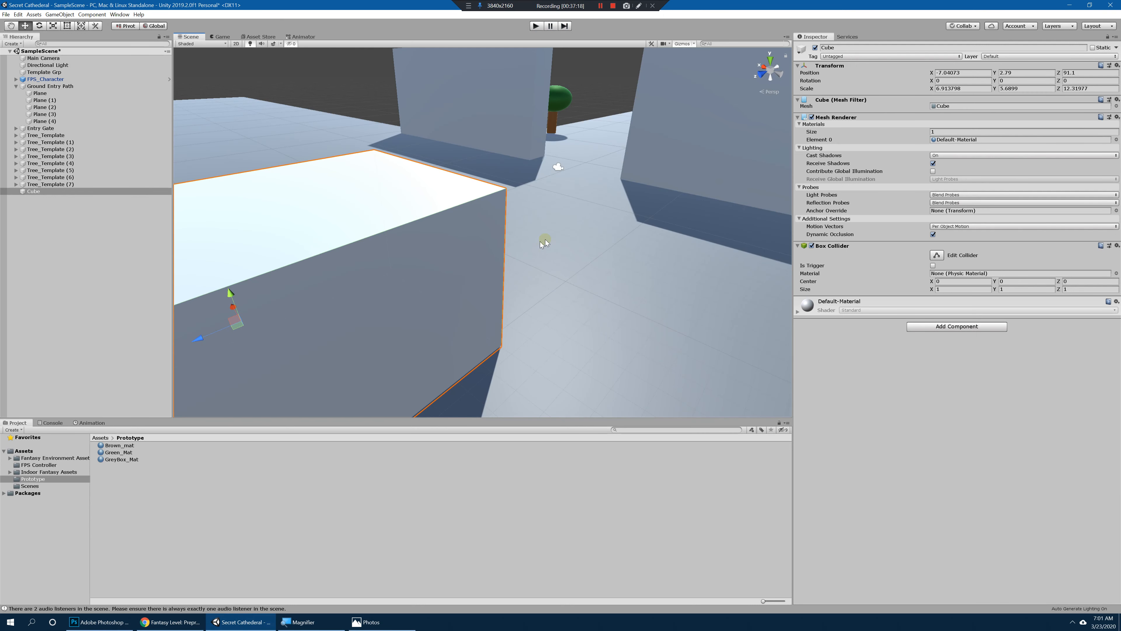
key(ctrl+p)
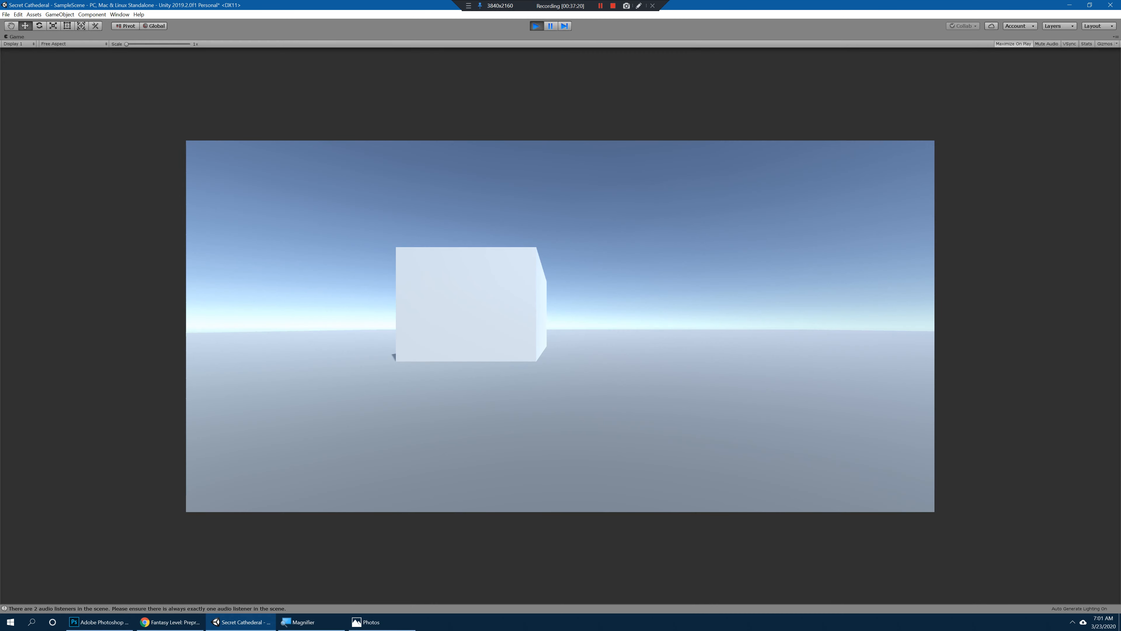
key(ctrl+p)
Step: Enlarge the house block to a scale of about 10.7 by 8.8 by 19.1 and raise it to Y 4.2
right_drag(570, 356, 596, 185)
key(s)
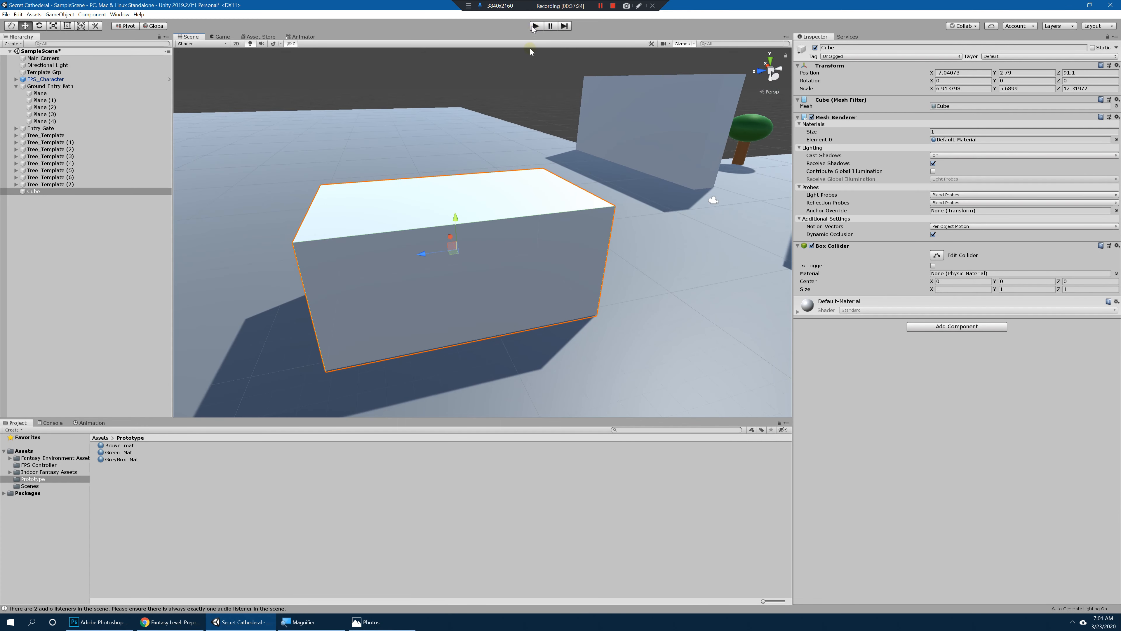
right_drag(532, 51, 488, 249)
drag(497, 237, 517, 185)
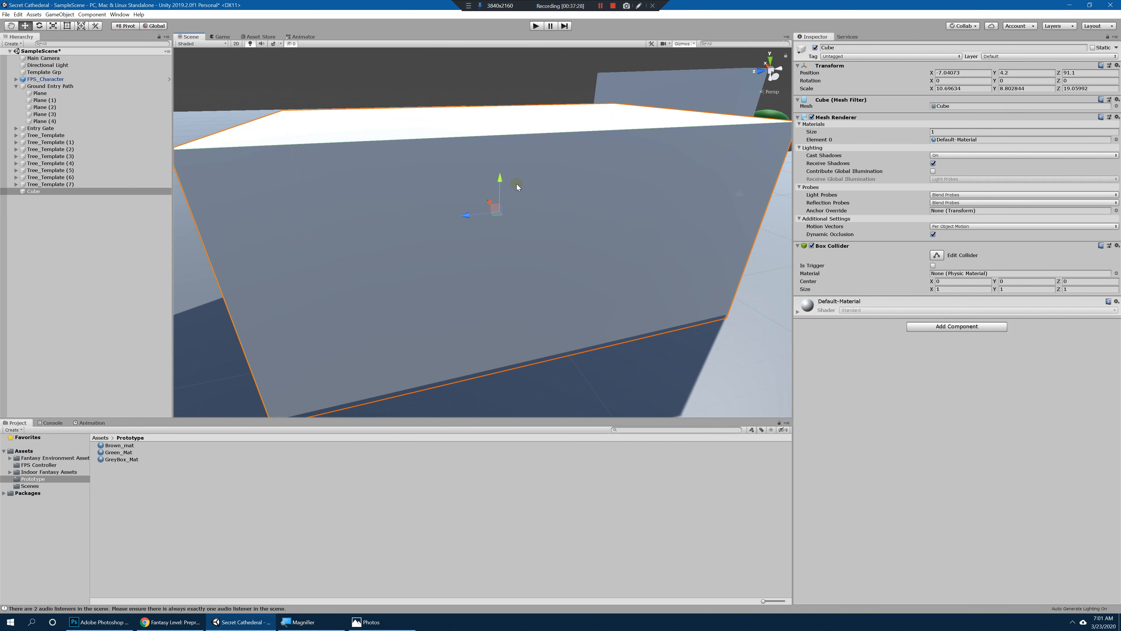
Step: Playtest again, walk around the enlarged house block to check its height against the player, and stop the playtest
click(537, 26)
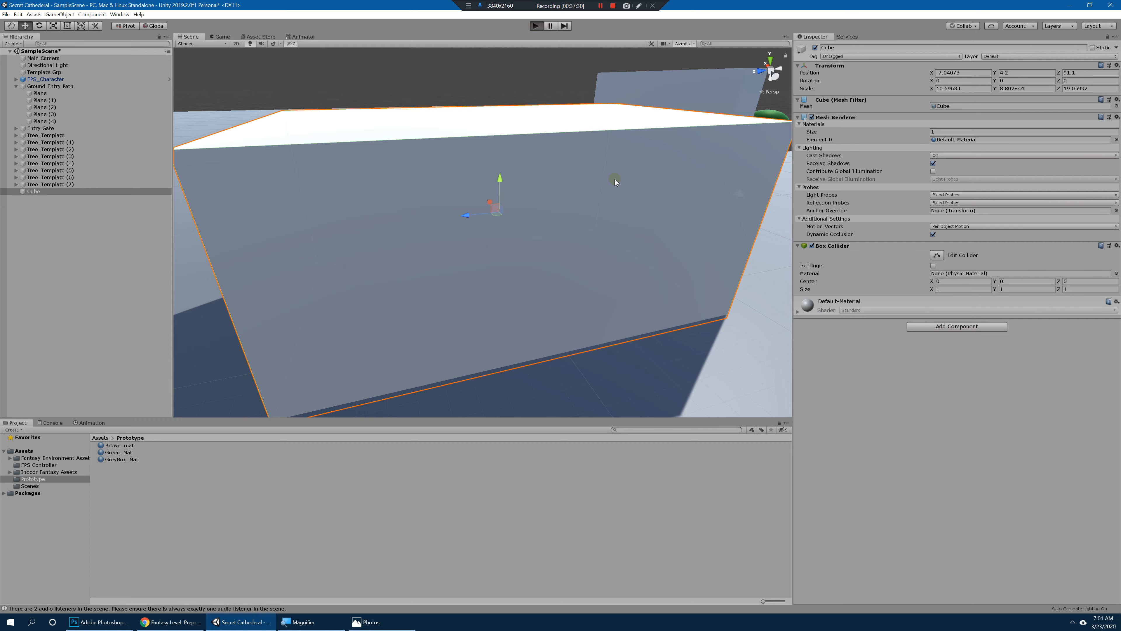
key(w)
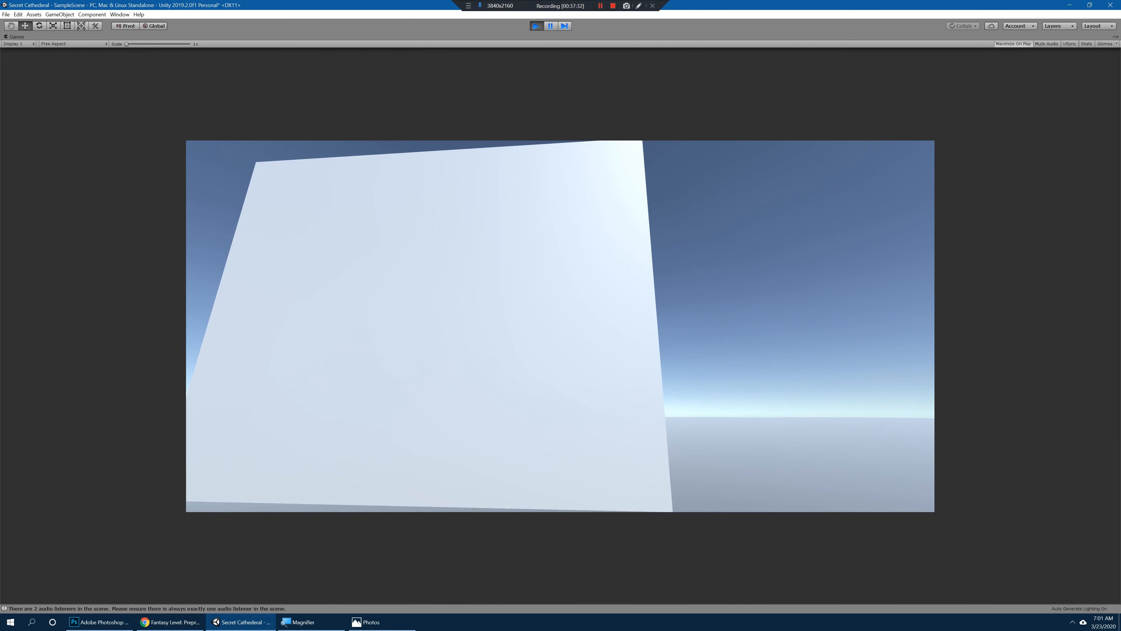
key(w)
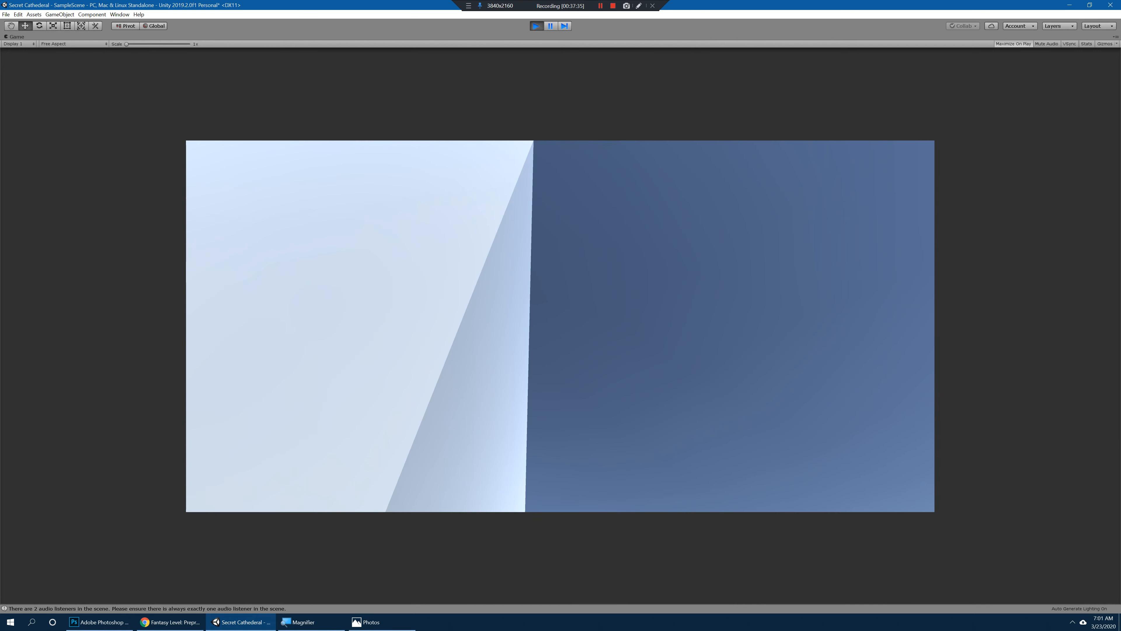
key(ctrl+p)
Step: Widen the house block to an X scale of about 12.8
scroll(503, 270, down, 6)
alt+drag(507, 270, 407, 300)
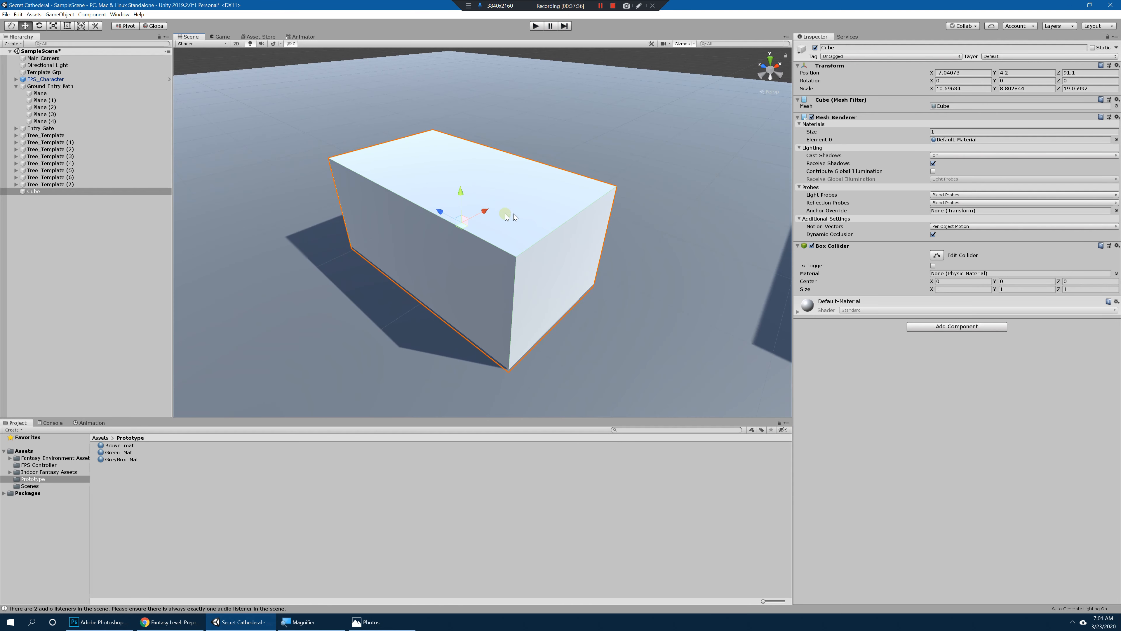
drag(484, 212, 533, 260)
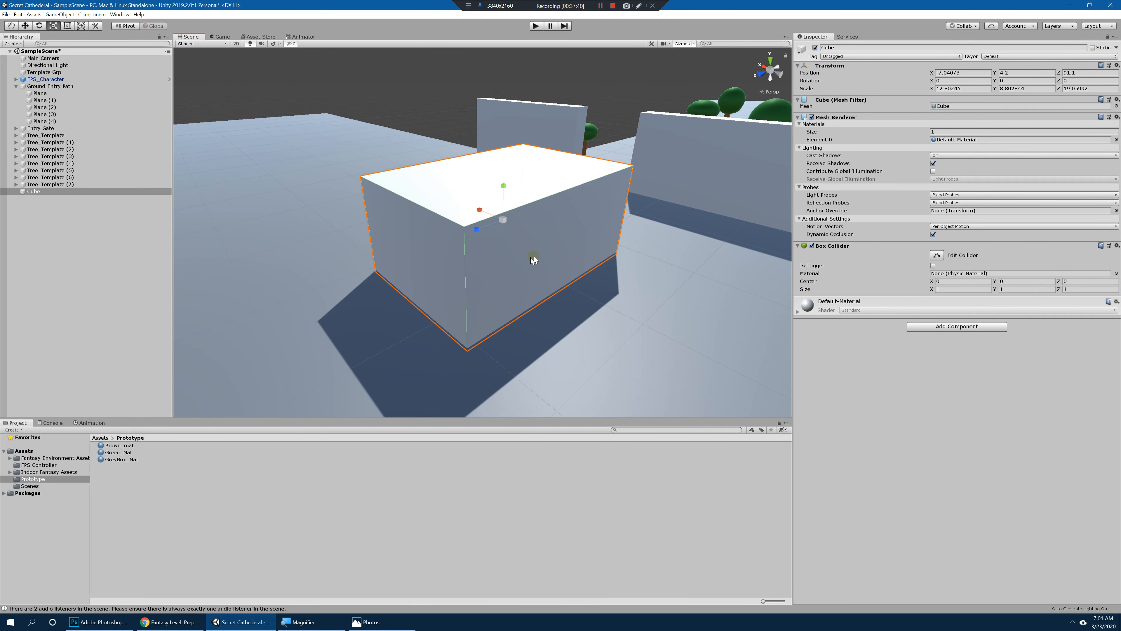
Step: Make a sloped roof slab above the house from a copy of the block, thinned along X and rotated about 55.4 degrees on Z
drag(504, 187, 544, 167)
key(r)
key(e)
key(r)
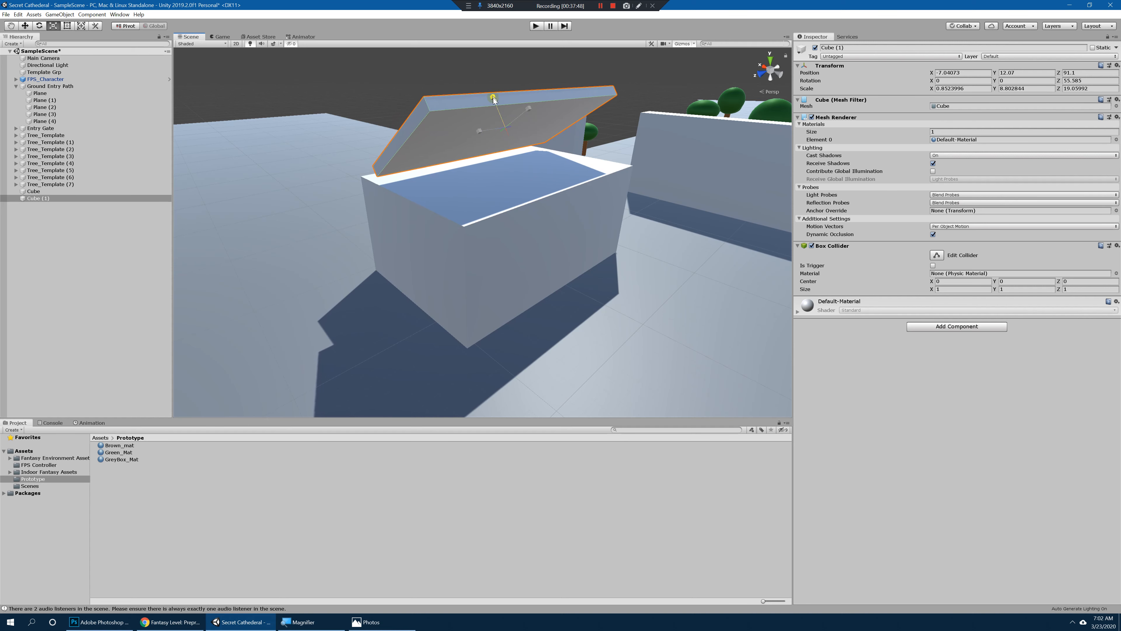
drag(493, 98, 500, 114)
alt+drag(501, 116, 378, 209)
key(w)
key(e)
Step: Duplicate the roof slab for the opposite slope, rotated about -46.9 on Z at X -10.52, Y 10.8, with Y scale about 7.58
key(ctrl+d)
key(w)
drag(451, 150, 520, 140)
alt+drag(569, 177, 548, 112)
alt+drag(583, 148, 541, 135)
key(r)
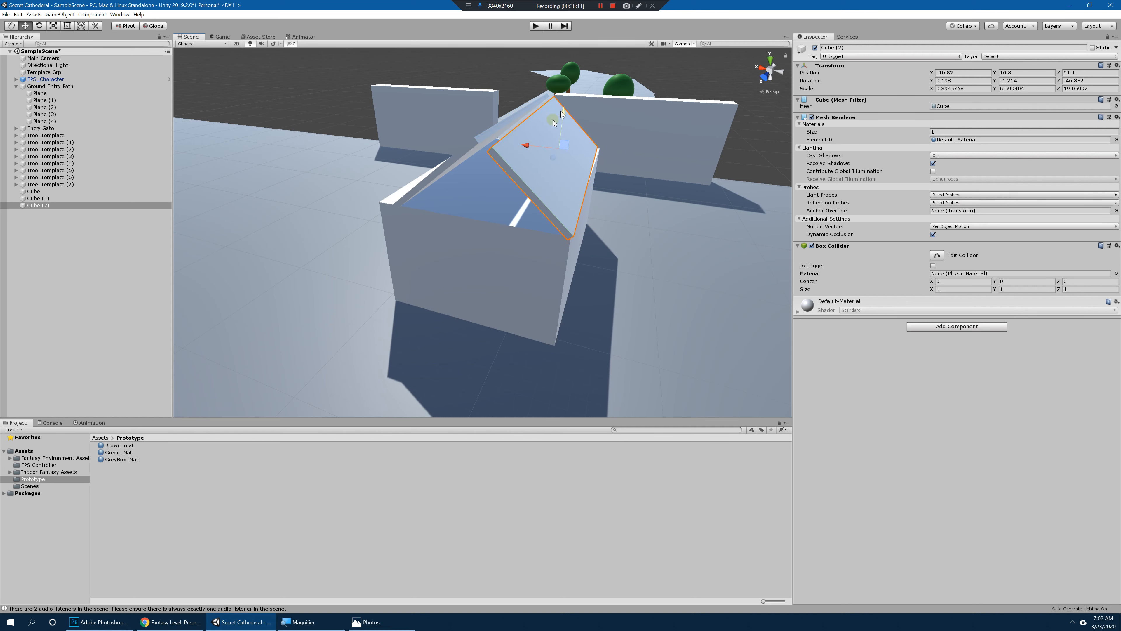
drag(530, 148, 524, 148)
alt+drag(619, 197, 260, 200)
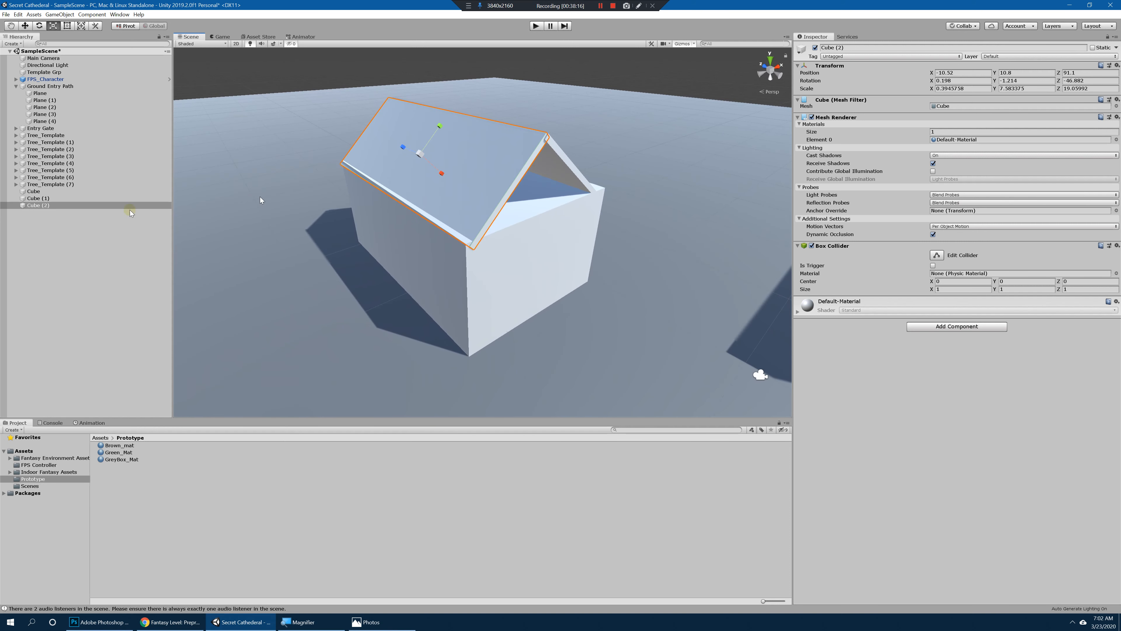
Step: Duplicate the empty Template Grp object
click(44, 212)
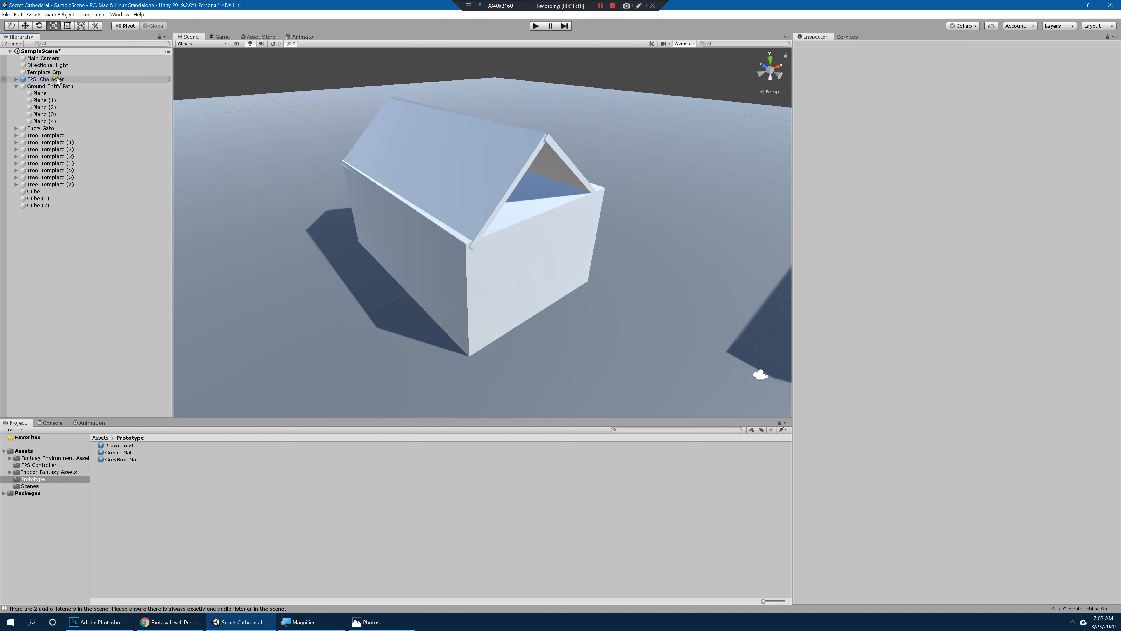
click(90, 74)
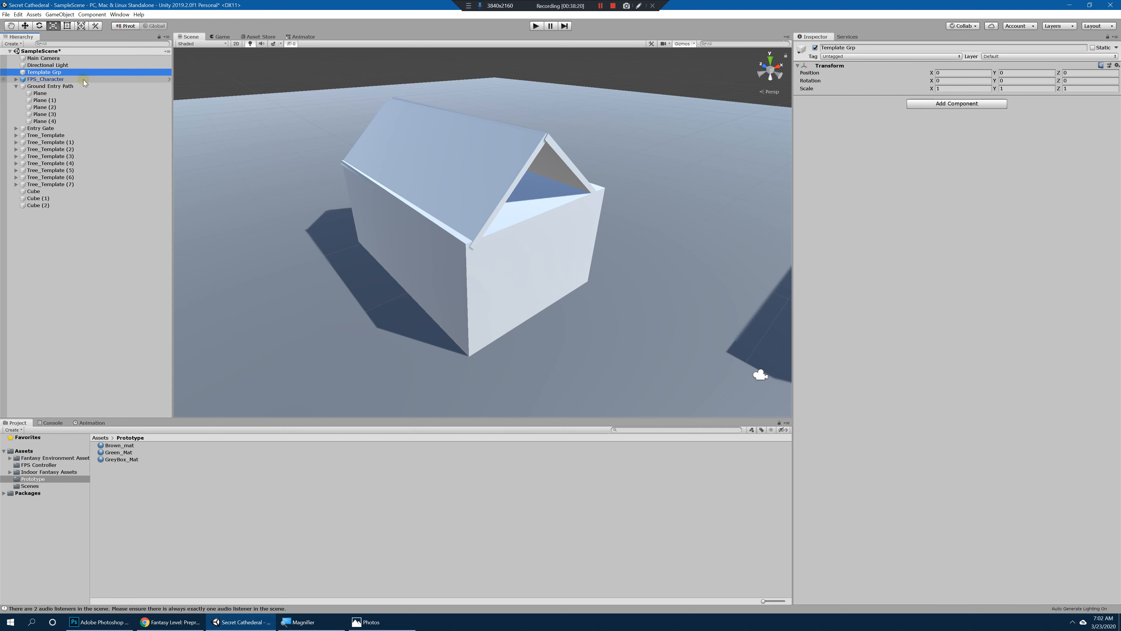
scroll(313, 204, down, 5)
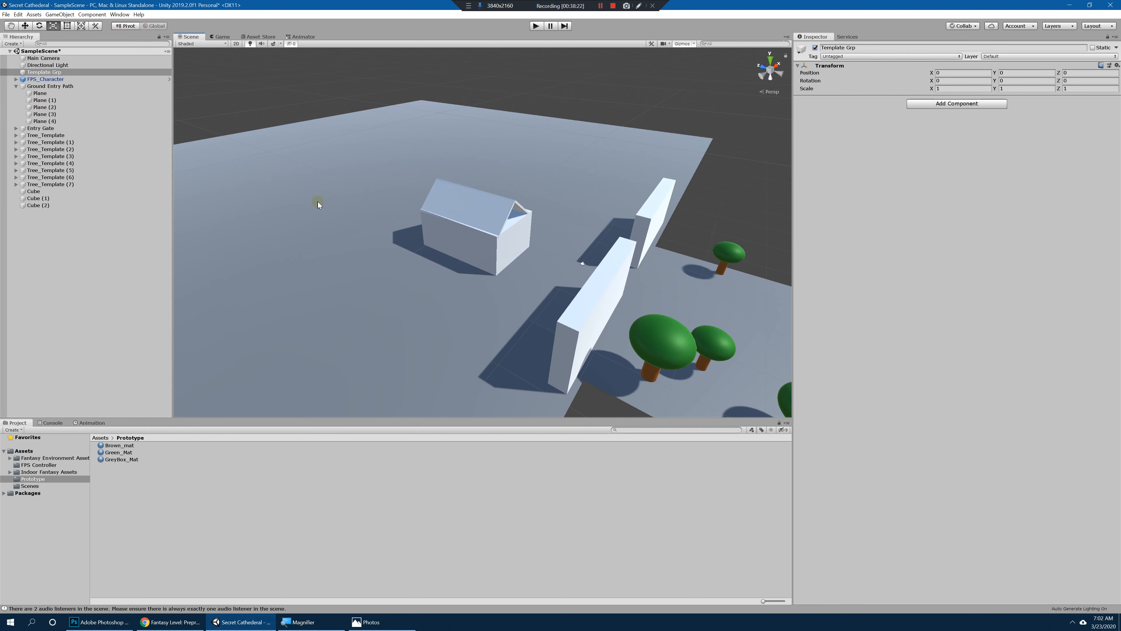
key(ctrl+d)
Step: Move the duplicated empty group onto the house at about X -6.89, Y 0, Z 91.69
alt+drag(508, 251, 618, 256)
scroll(724, 261, down, 5)
middle_drag(730, 263, 625, 265)
scroll(626, 267, up, 4)
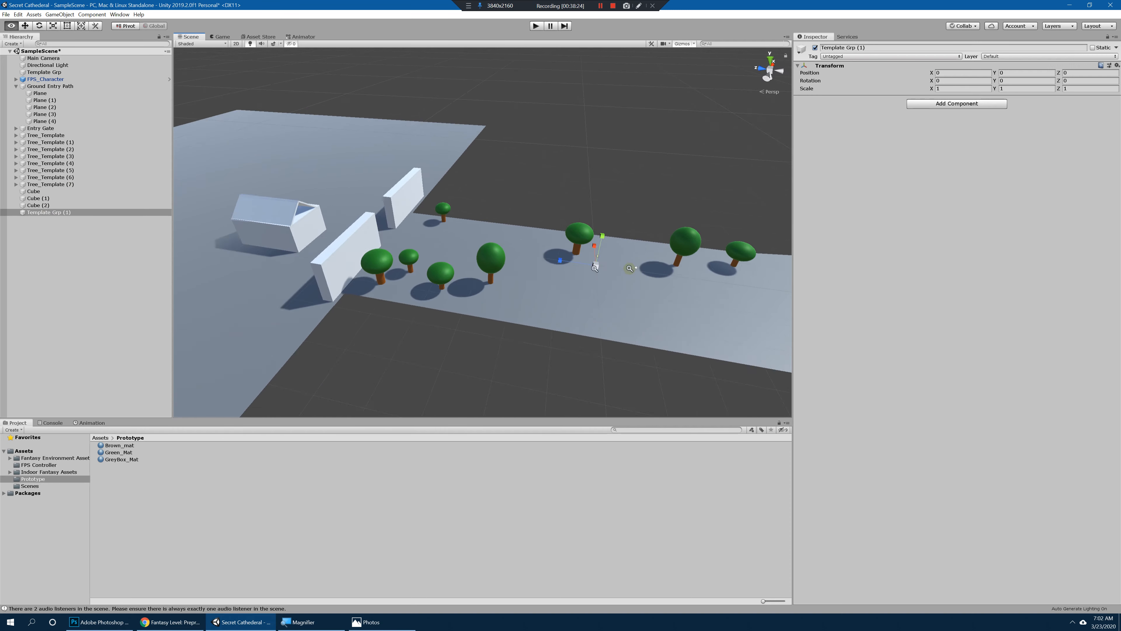
alt+drag(628, 270, 468, 278)
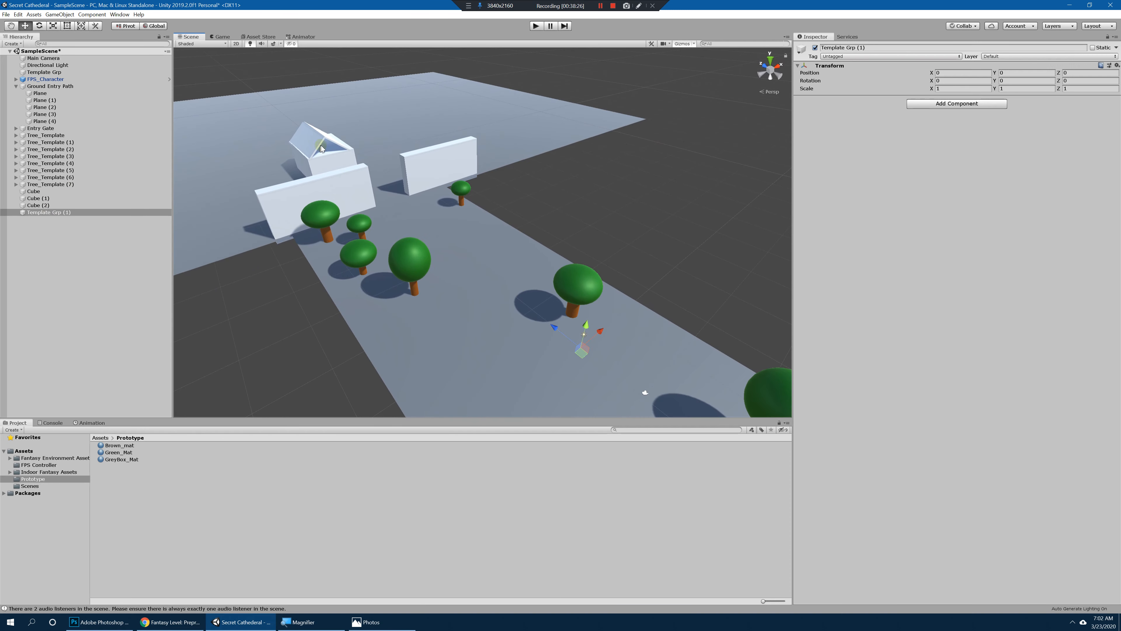
alt+drag(352, 185, 645, 309)
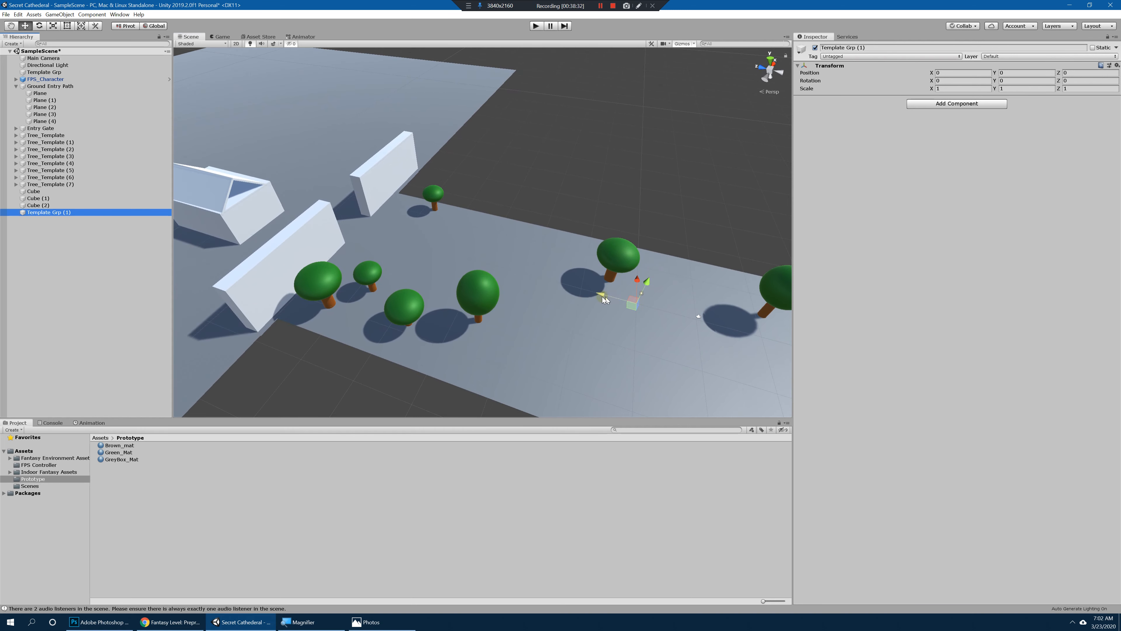
key(f)
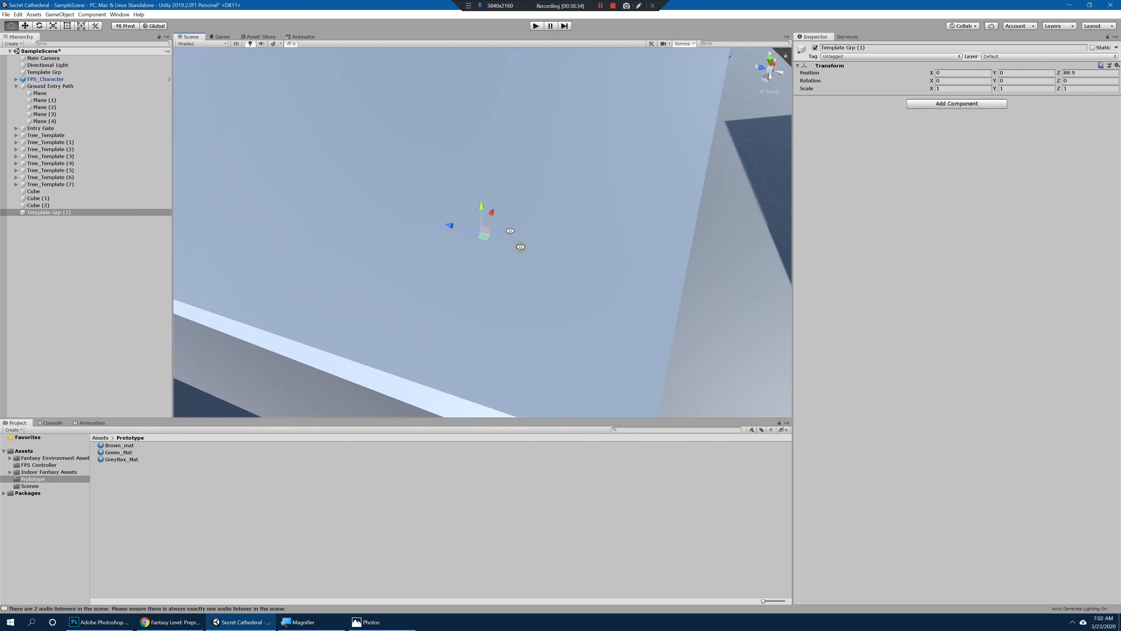
scroll(507, 240, down, 10)
alt+drag(456, 195, 425, 220)
alt+right_drag(444, 231, 454, 236)
Step: Parent the house block and both roof slabs to the duplicated empty group and clear the selection
shift+click(47, 205)
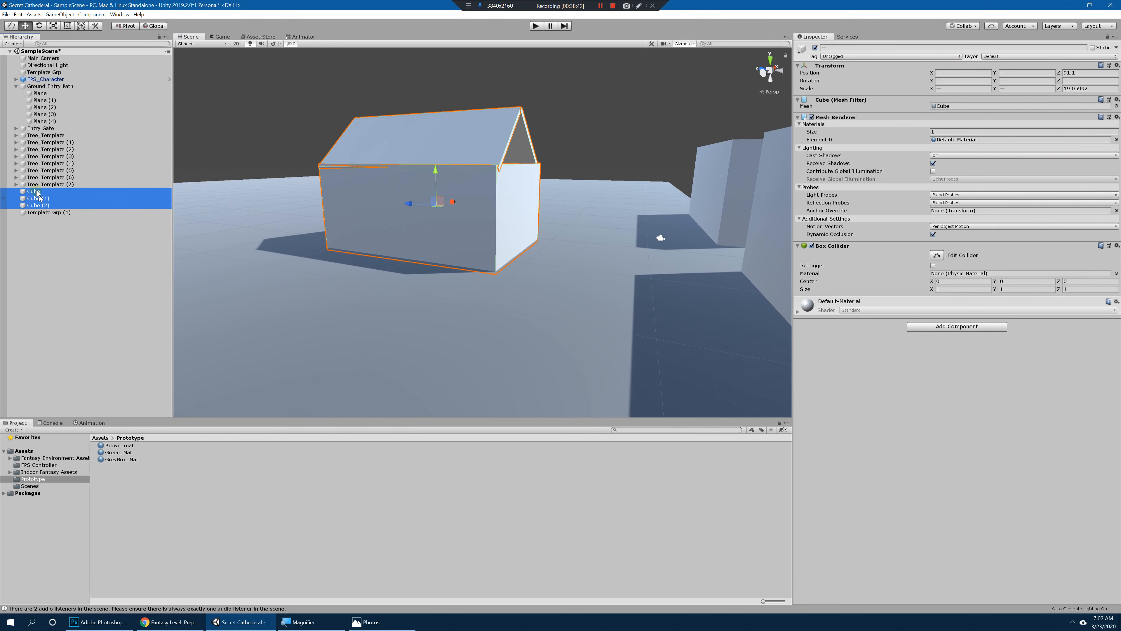
drag(48, 214, 48, 213)
click(50, 193)
alt+drag(328, 228, 645, 195)
click(520, 142)
click(668, 131)
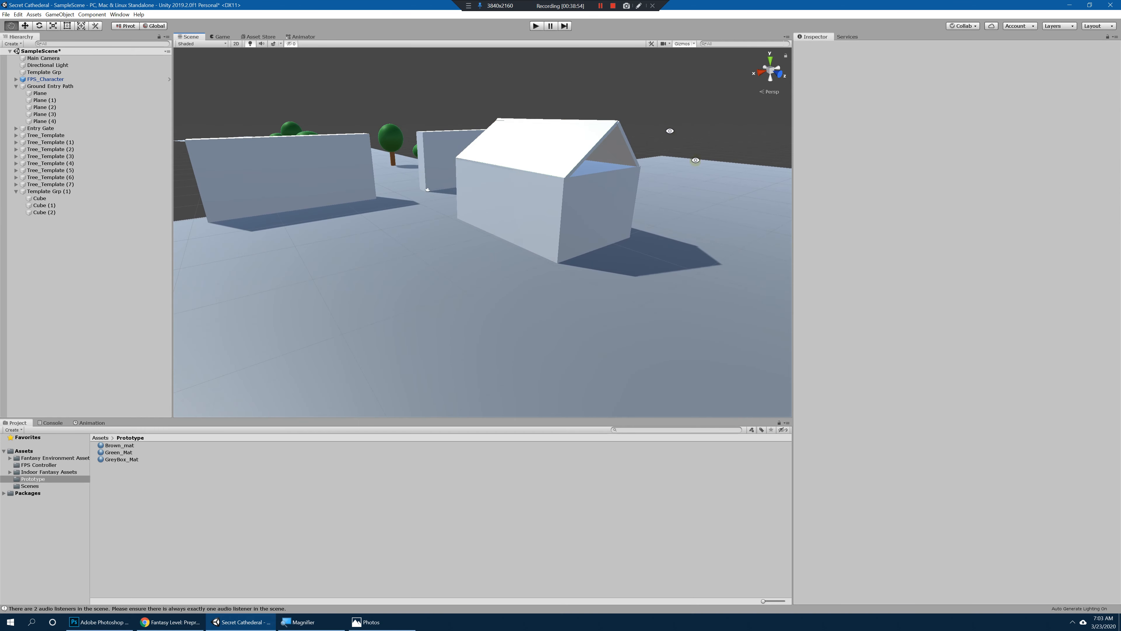
Step: Rename the house group as House_Template
alt+drag(668, 130, 245, 176)
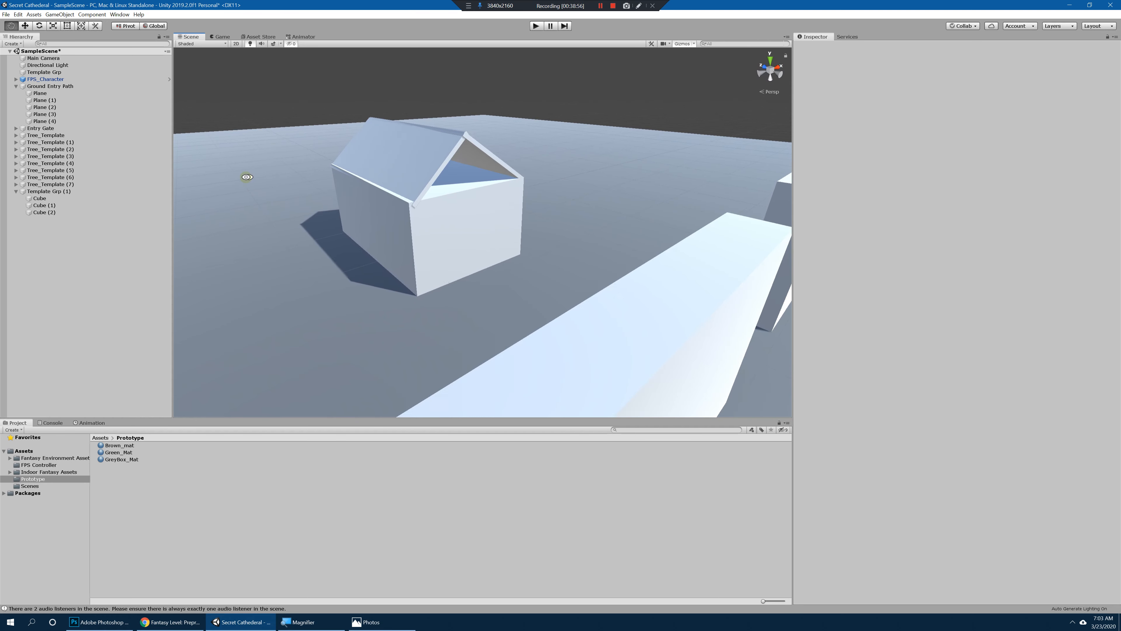
click(54, 191)
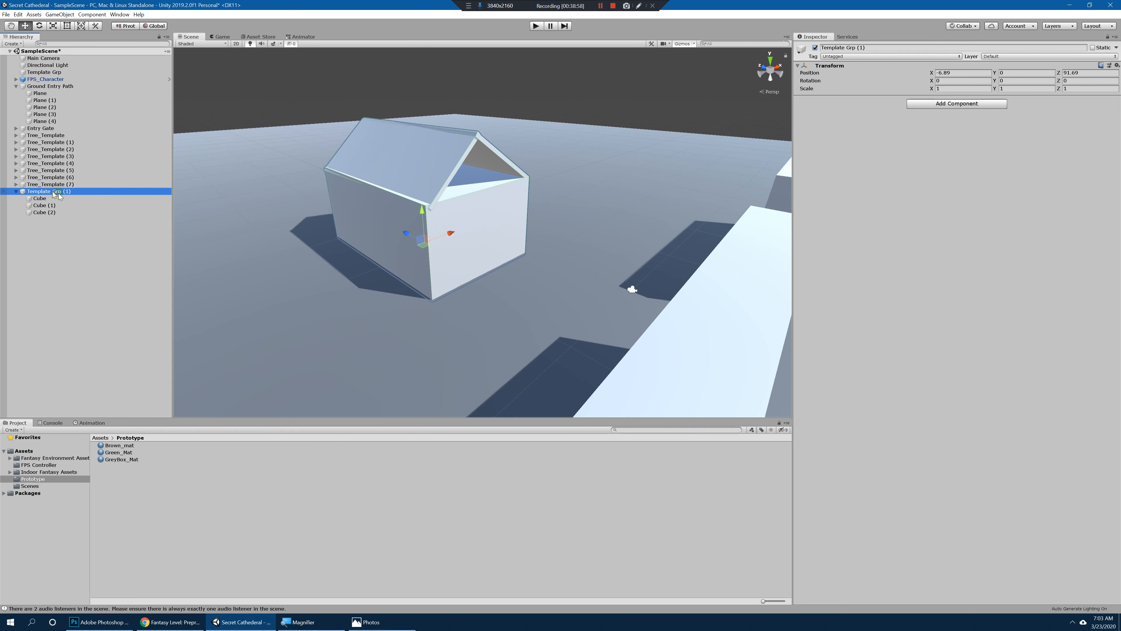
text(House_)
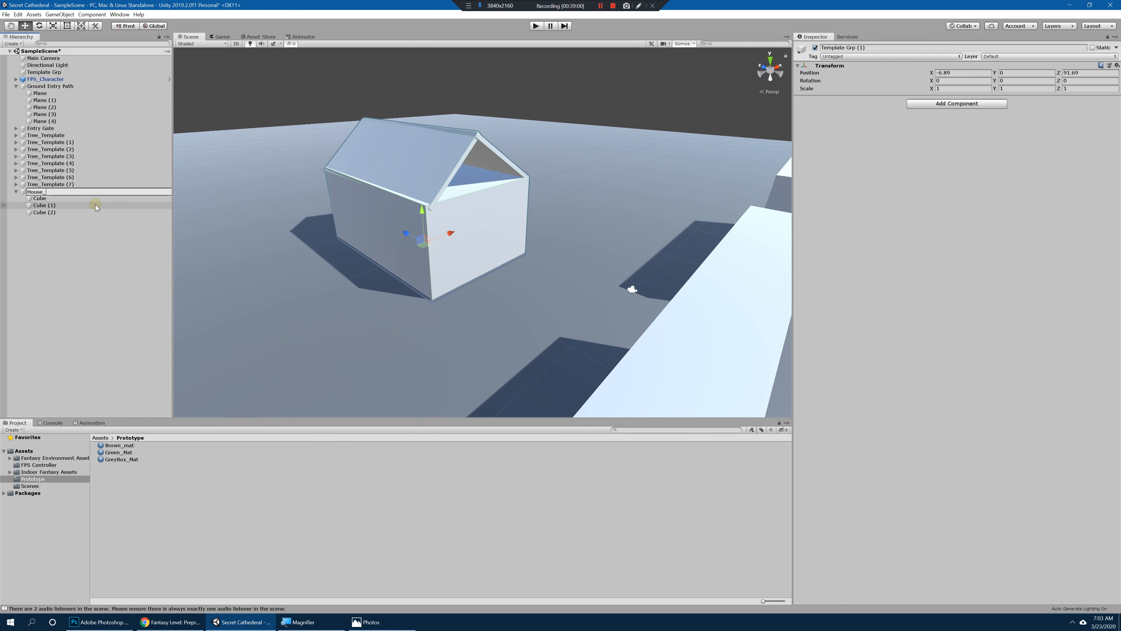
text(Template)
key(Return)
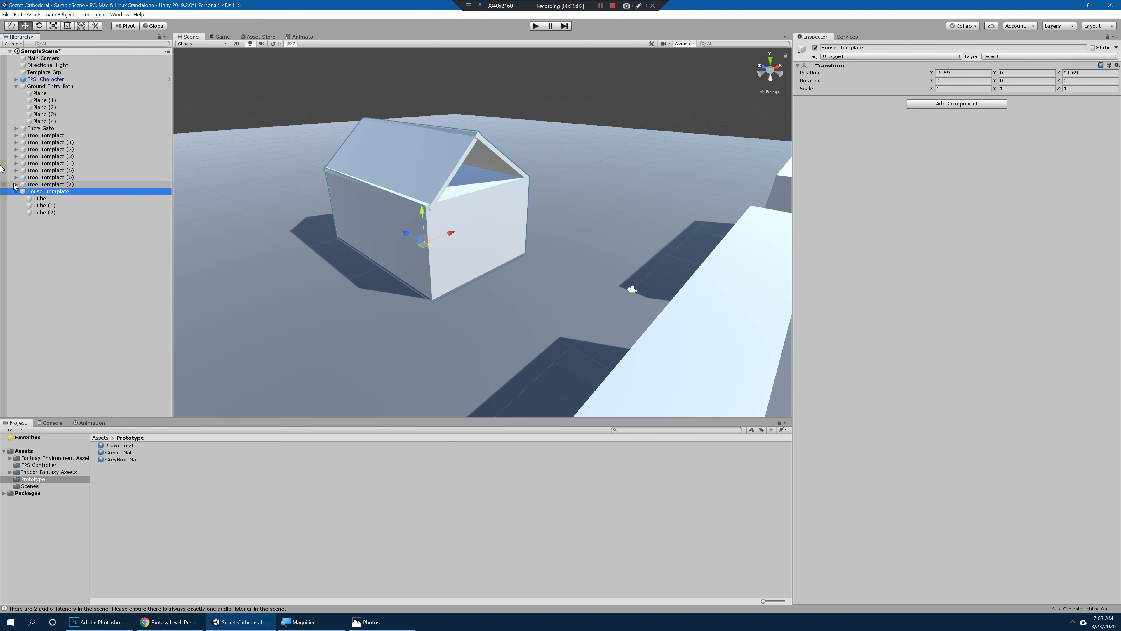
Step: Switch to Photos, examine the house placement on the paper map up close, and return to Unity
click(366, 621)
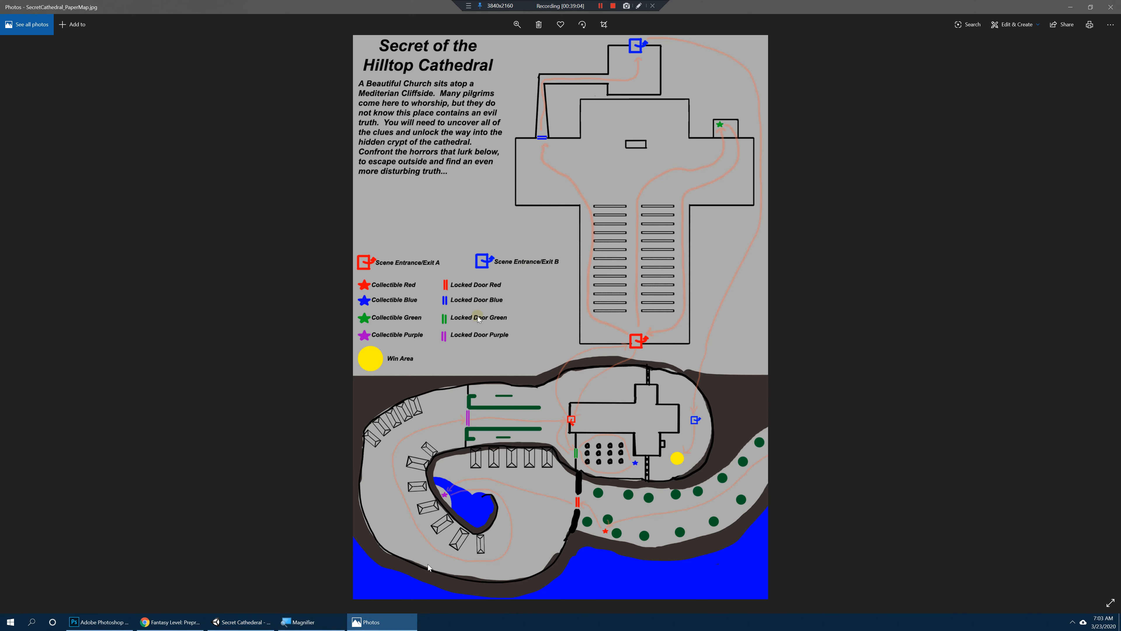
key(super+plus)
key(super+plus)
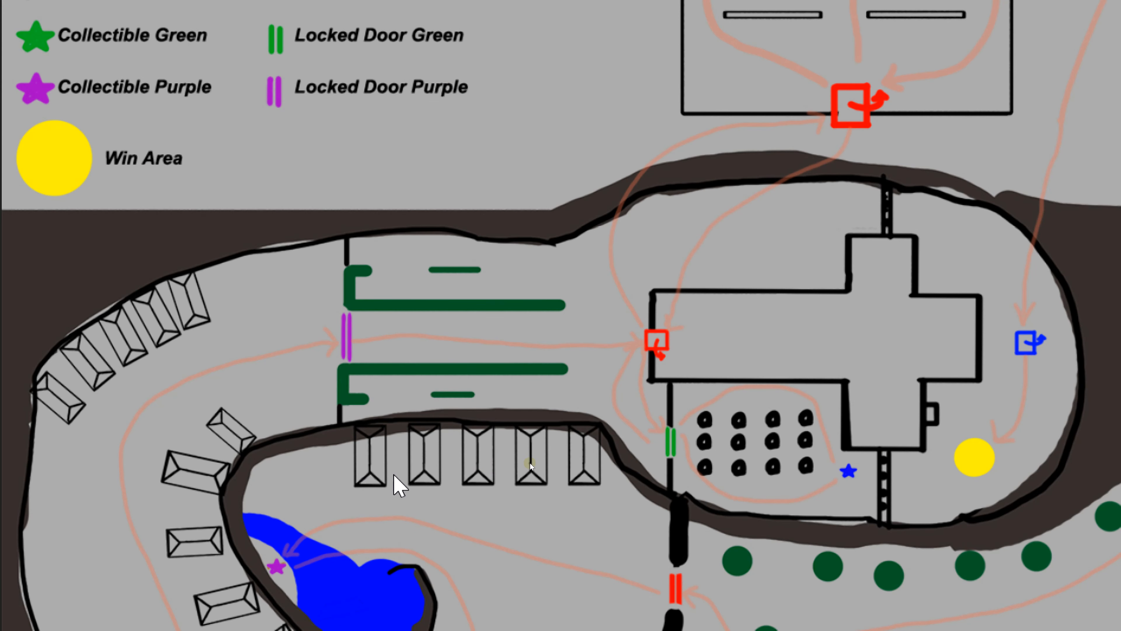
key(super+minus)
key(super+minus)
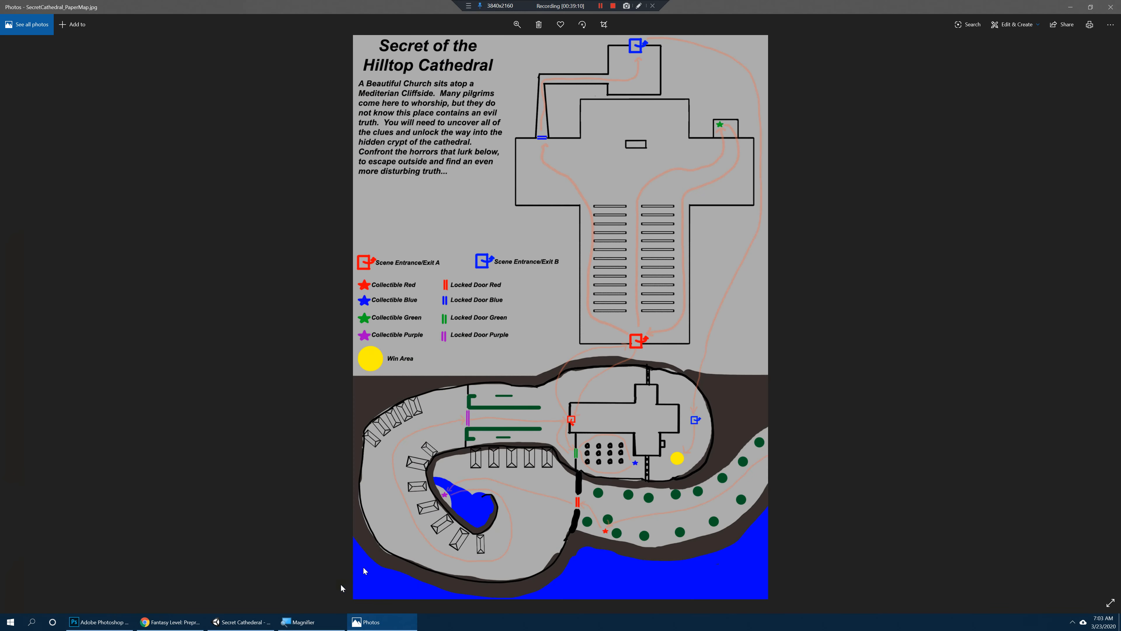
click(242, 622)
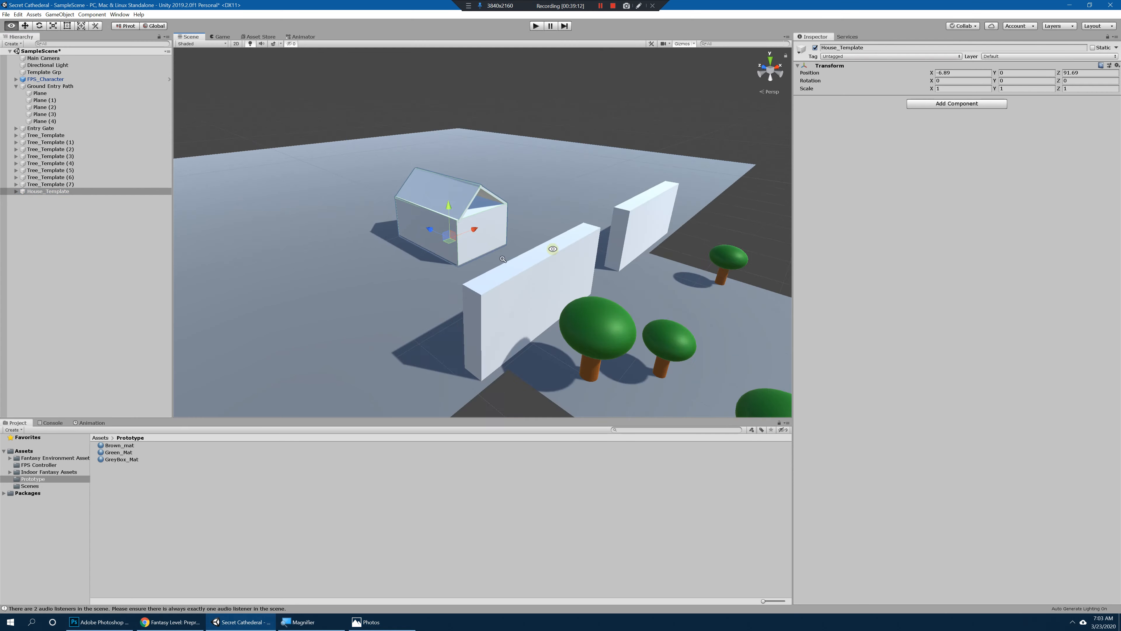
Step: Move House_Template to X 67, Z 94.8 on the village ground and rotate it about 89 degrees on Y
drag(481, 257, 353, 277)
alt+drag(418, 291, 561, 274)
scroll(674, 301, down, 4)
drag(468, 239, 265, 248)
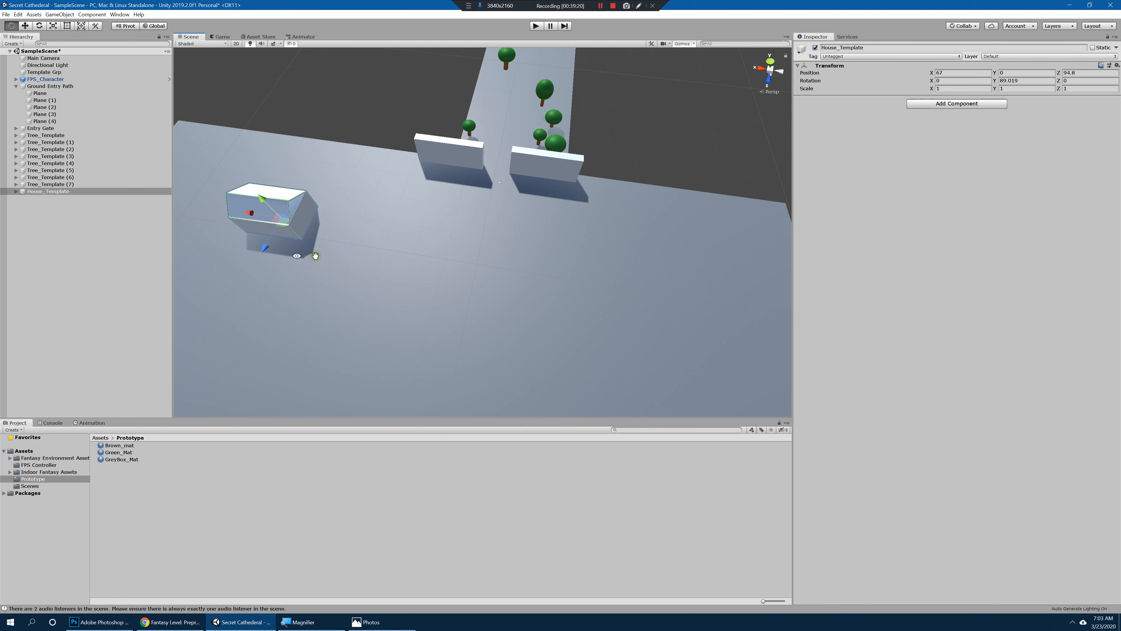
Step: Duplicate the house three times into an evenly spaced row along Z at X 67, with the second copy at Z 139.1
middle_drag(305, 255, 402, 244)
key(ctrl+d)
drag(370, 237, 321, 372)
key(ctrl+d)
middle_drag(388, 339, 449, 302)
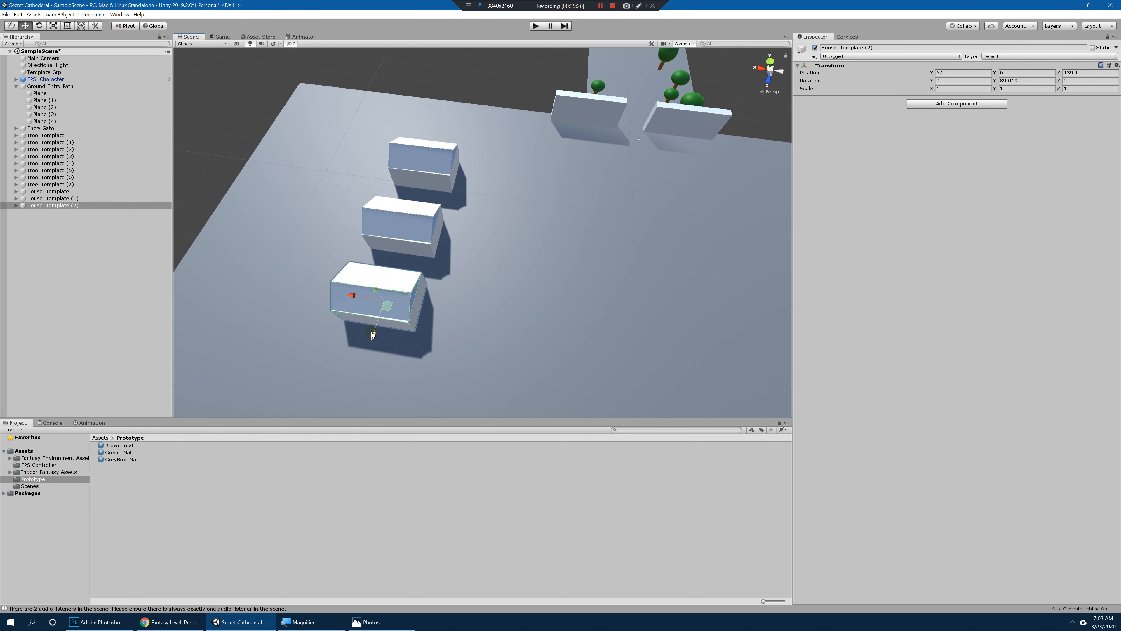
drag(370, 340, 359, 415)
key(ctrl+d)
Step: Playtest the scene, walk toward the row of four houses to judge their placement, and stop the playtest
click(536, 25)
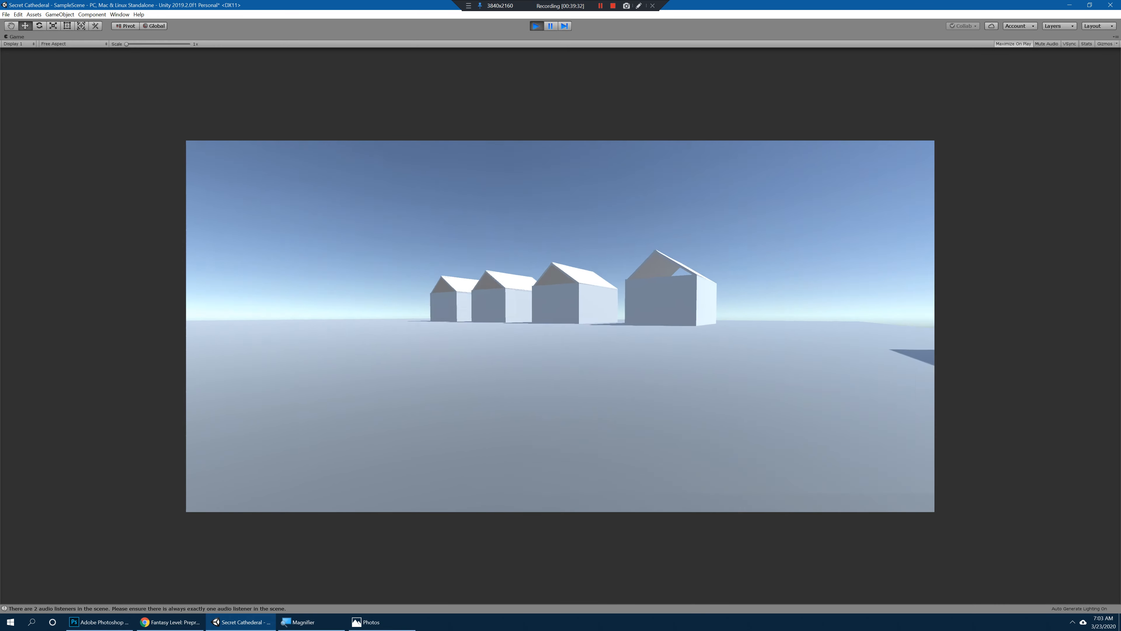
key(w)
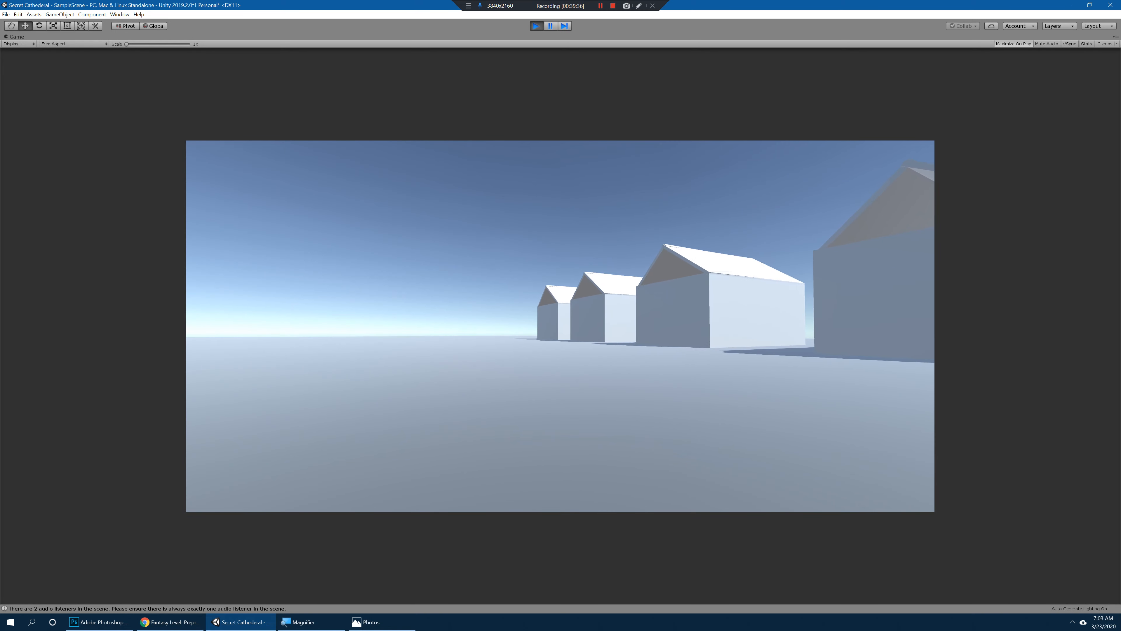
key(ctrl+p)
Step: Select all four House_Template groups and move the row closer to the gate at X 50.5
click(430, 176)
shift+click(422, 232)
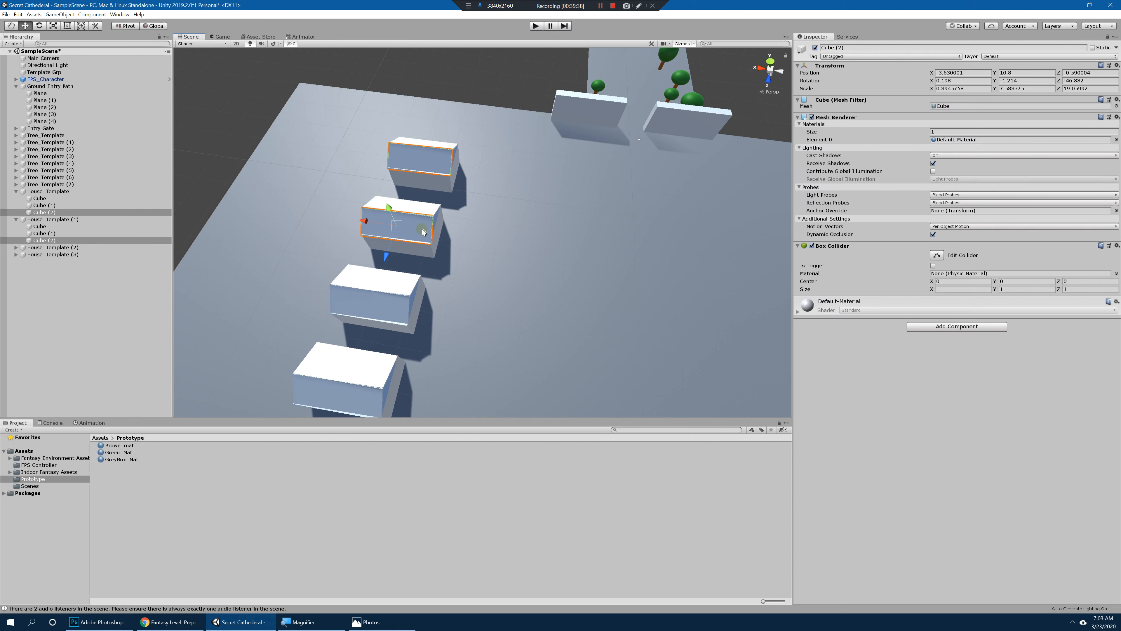
click(17, 191)
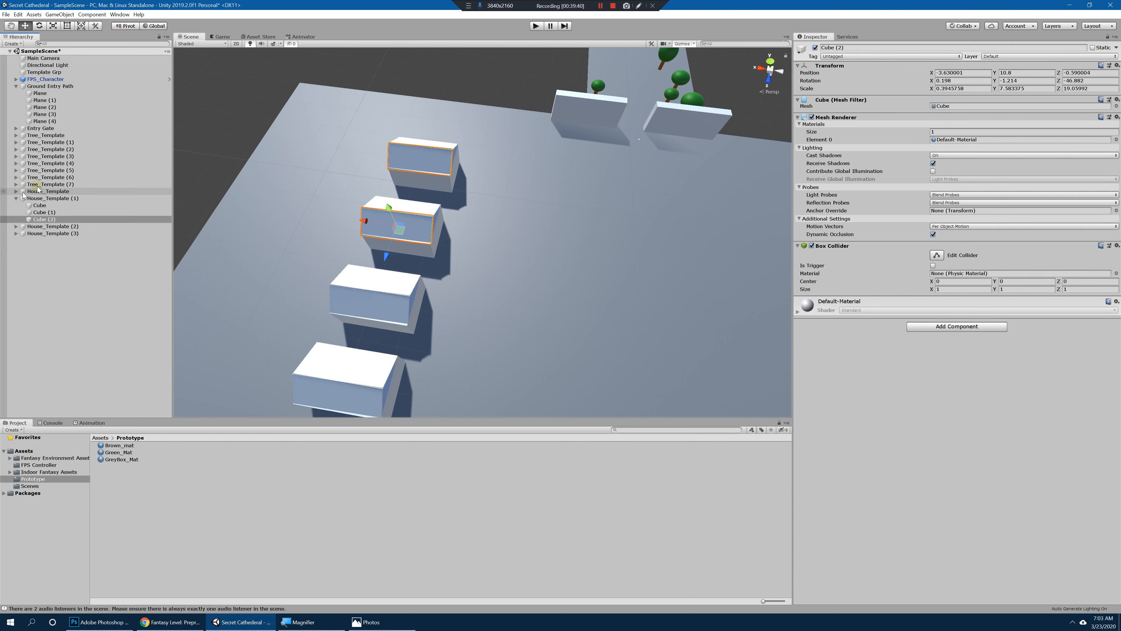
click(16, 198)
click(47, 191)
shift+click(51, 213)
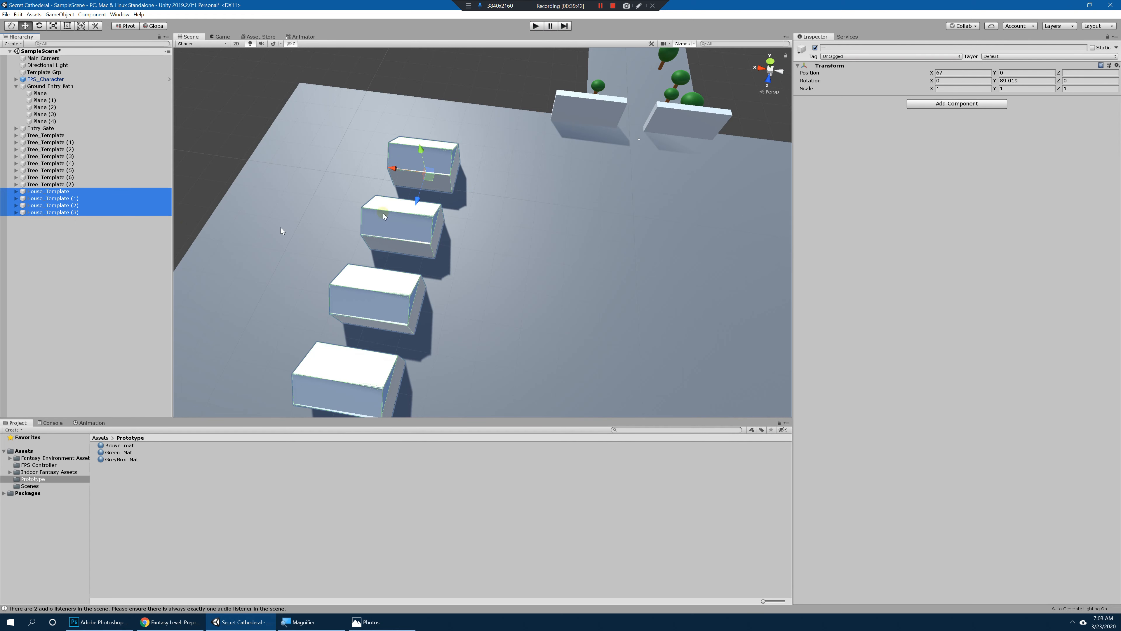
drag(393, 167, 446, 152)
Step: Playtest again, walk past the moved row of houses to check its distance and spacing, and stop the playtest
alt+drag(522, 206, 358, 163)
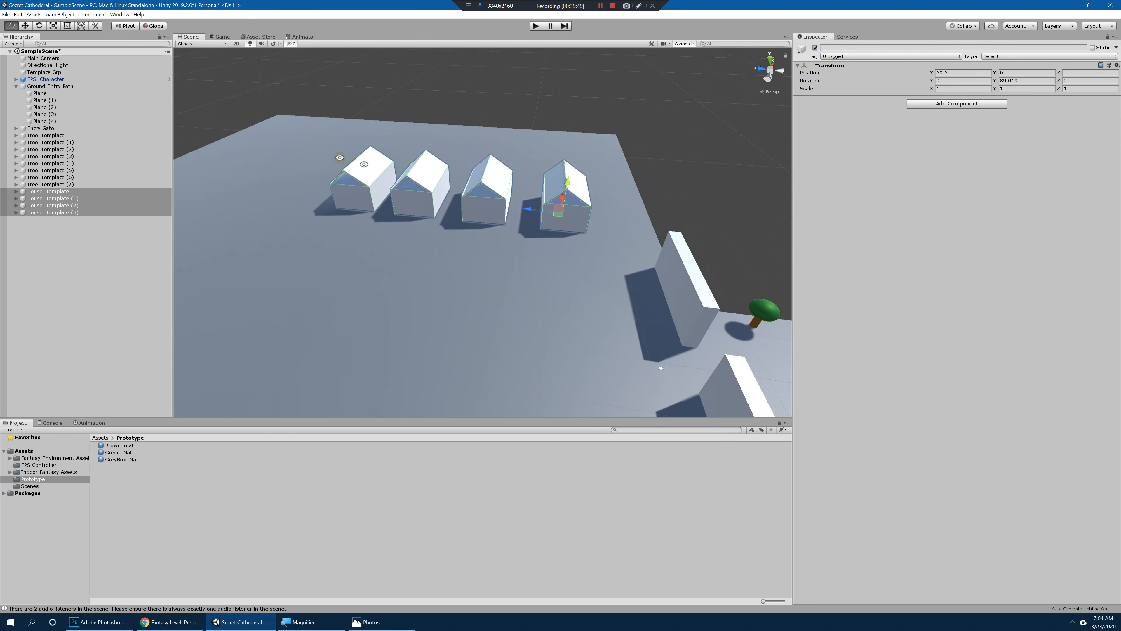
mouse_move(521, 181)
alt+mouse_down()
mouse_move(501, 180)
mouse_move(539, 229)
mouse_move(536, 305)
mouse_move(529, 194)
alt+mouse_up()
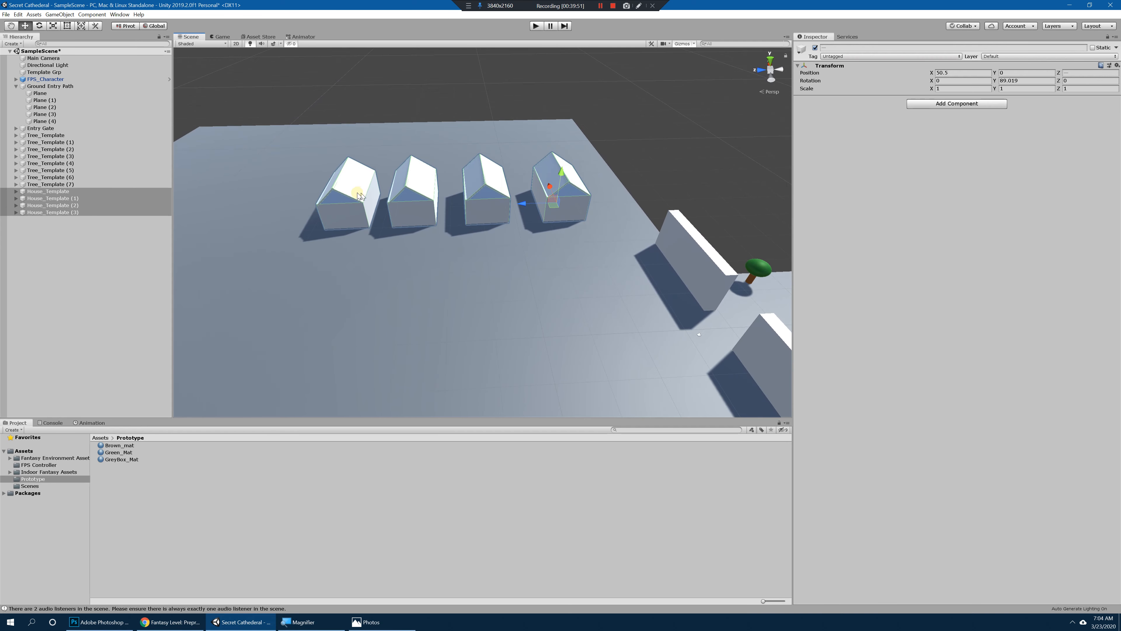
click(541, 26)
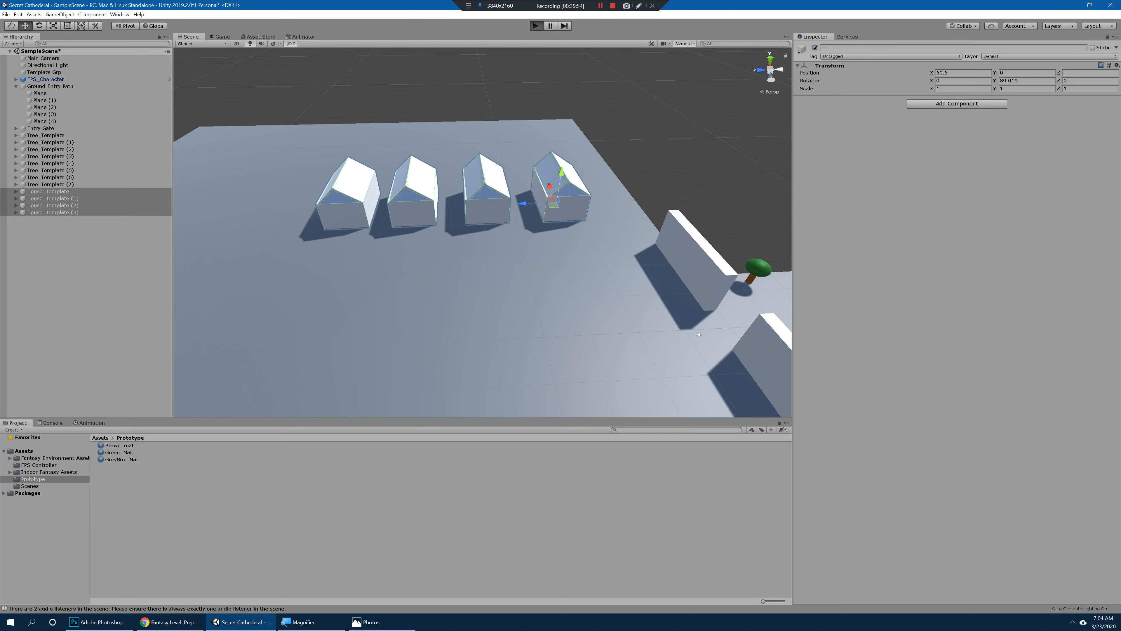
key(w)
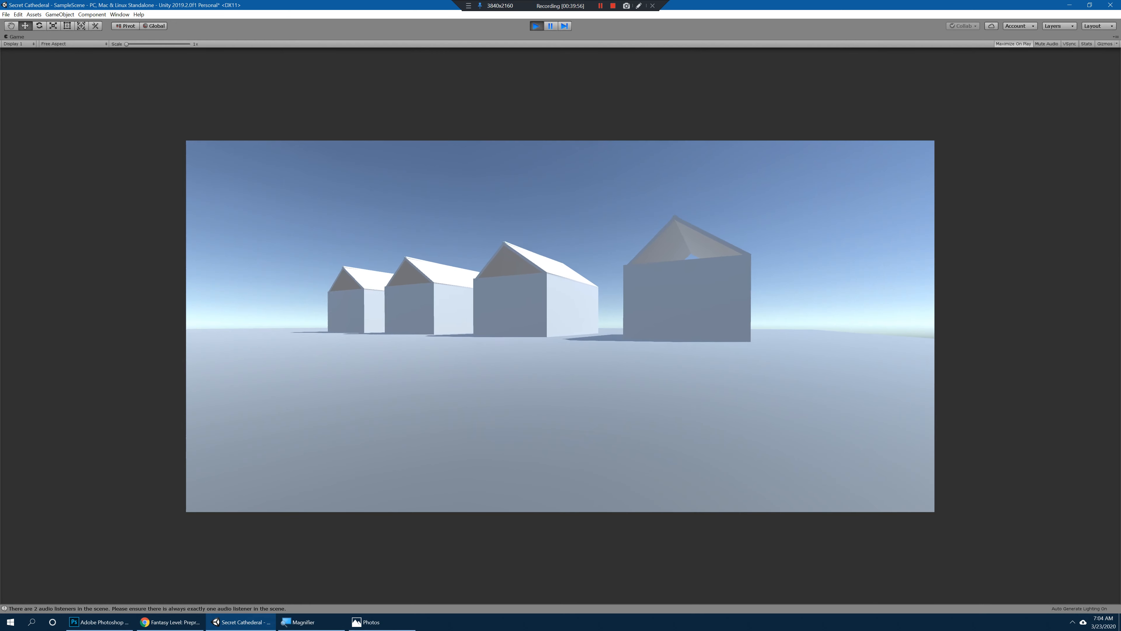
key(w)
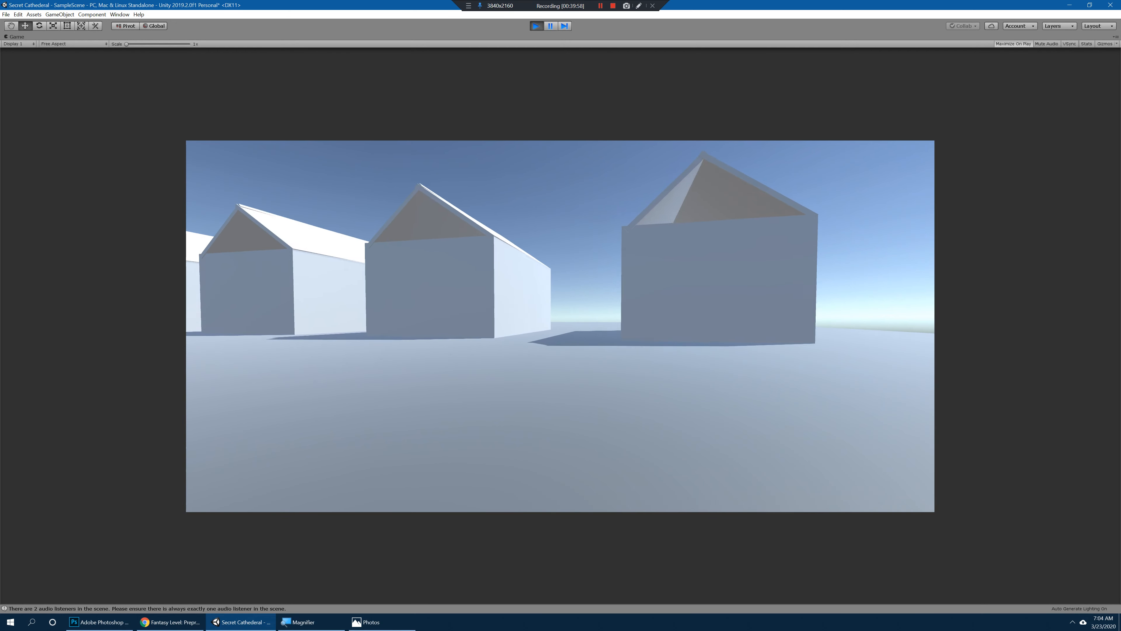
key(w)
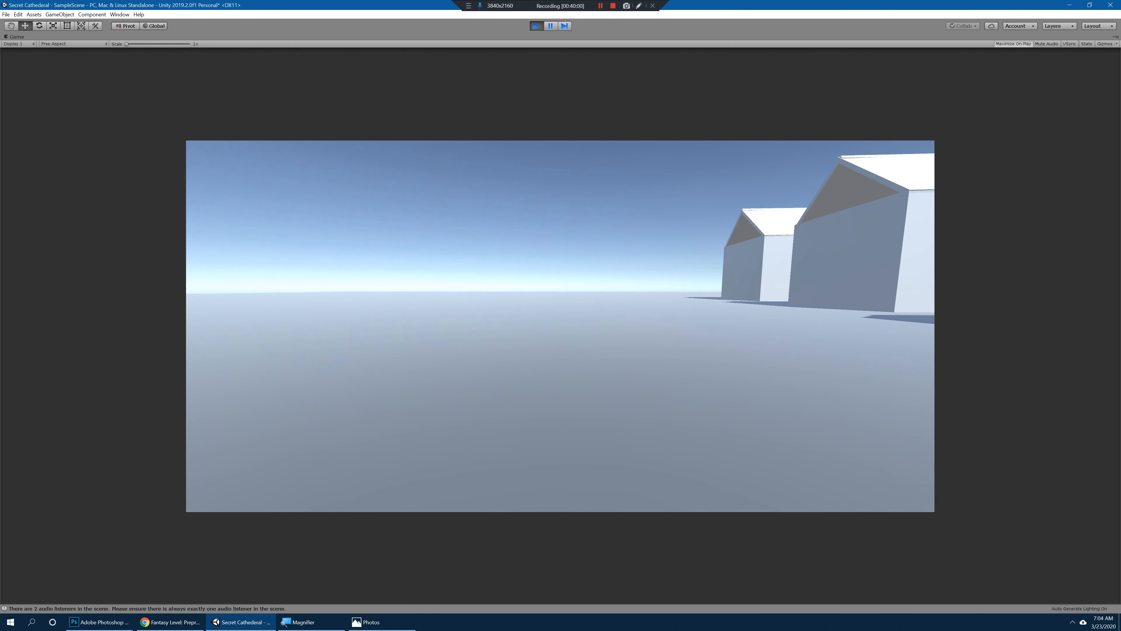
key(ctrl+p)
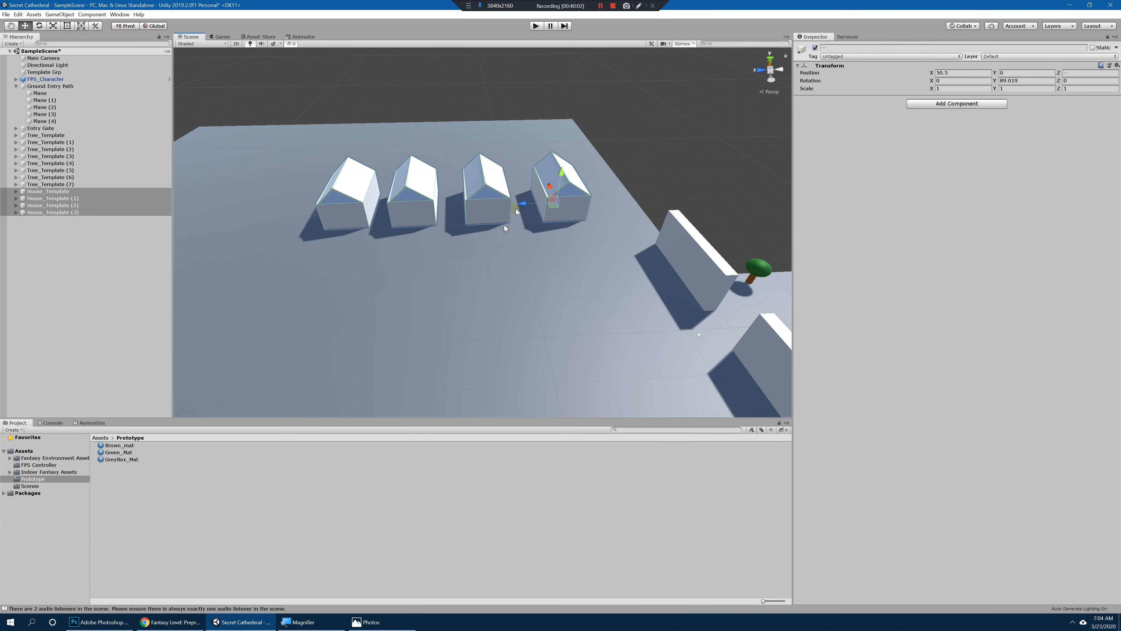
Step: Move the row of four houses to about X 44.4
drag(549, 186, 532, 214)
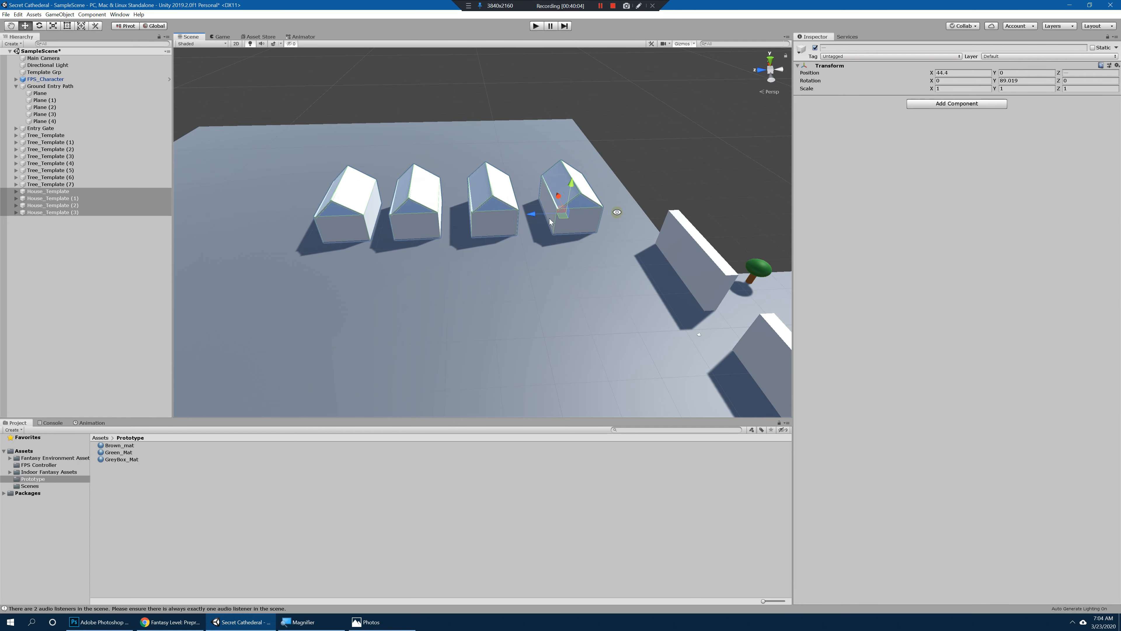
Step: Examine the village ground and its adjoining sloped planes from several angles, and check the paper map for the cliff behind the houses
alt+drag(615, 209, 697, 213)
click(631, 214)
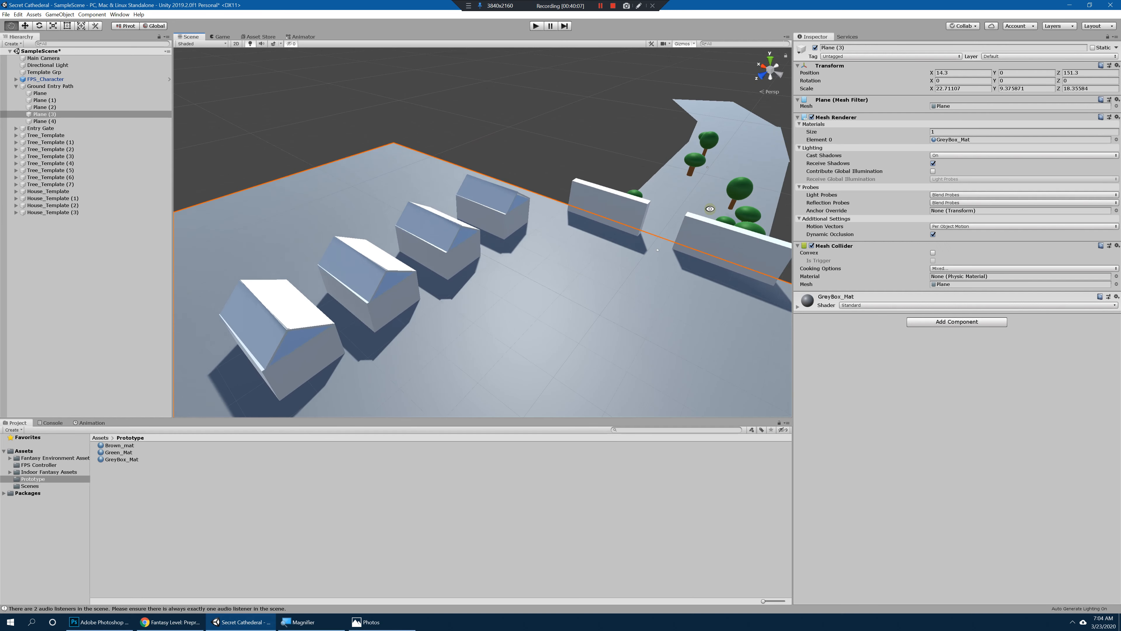
alt+right_drag(698, 213, 552, 198)
alt+drag(552, 198, 638, 227)
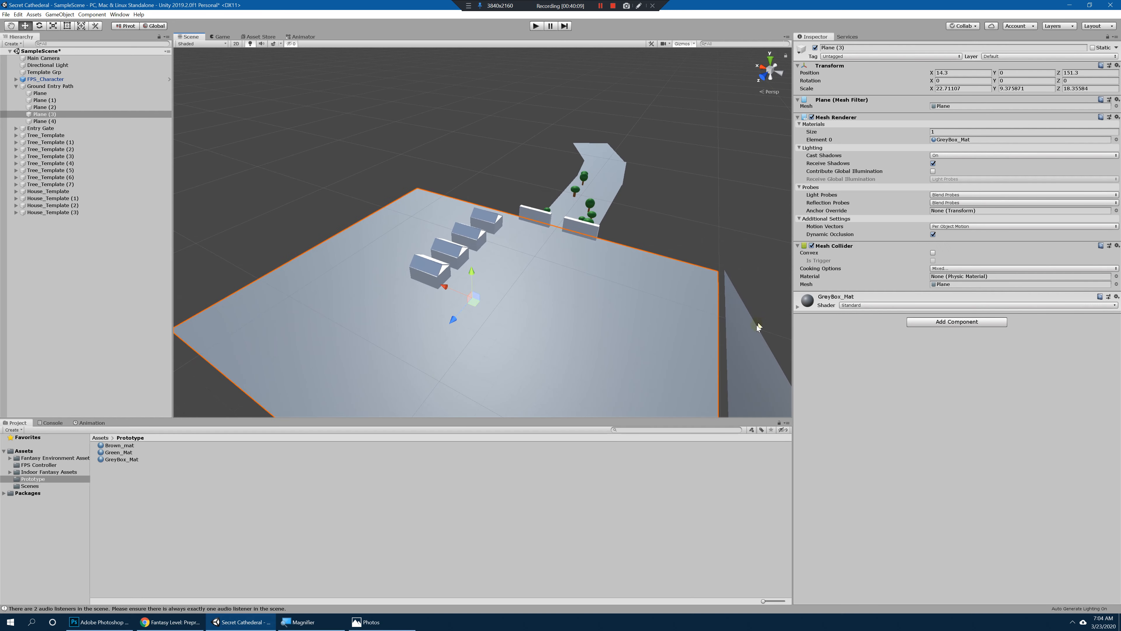
click(759, 327)
middle_drag(758, 329, 675, 234)
key(w)
drag(687, 404, 679, 402)
alt+drag(425, 190, 693, 269)
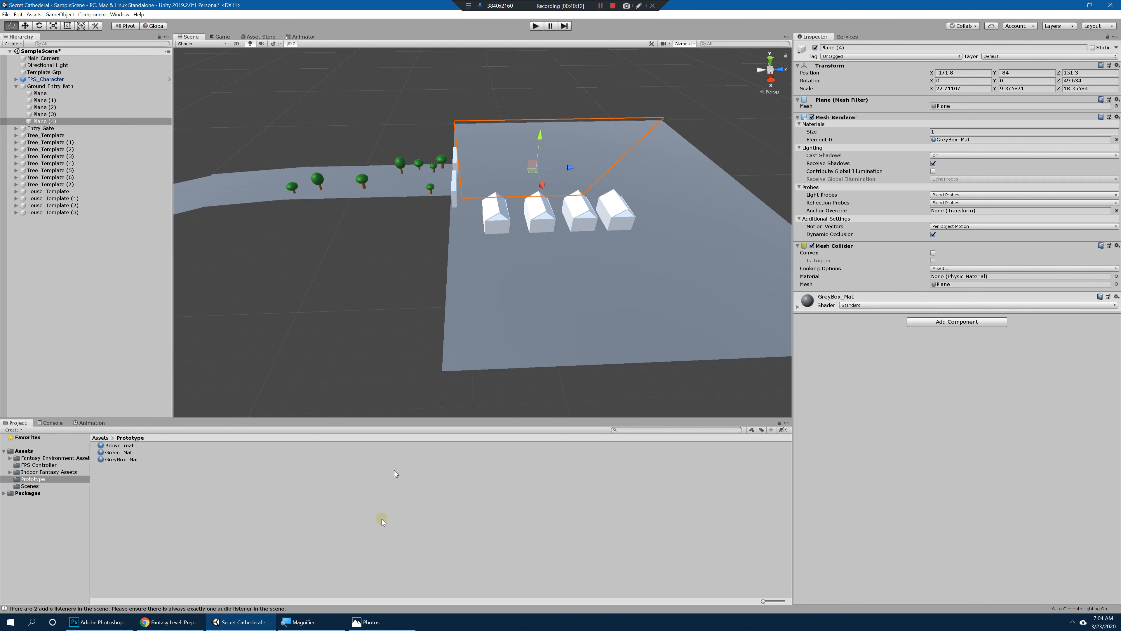
click(390, 618)
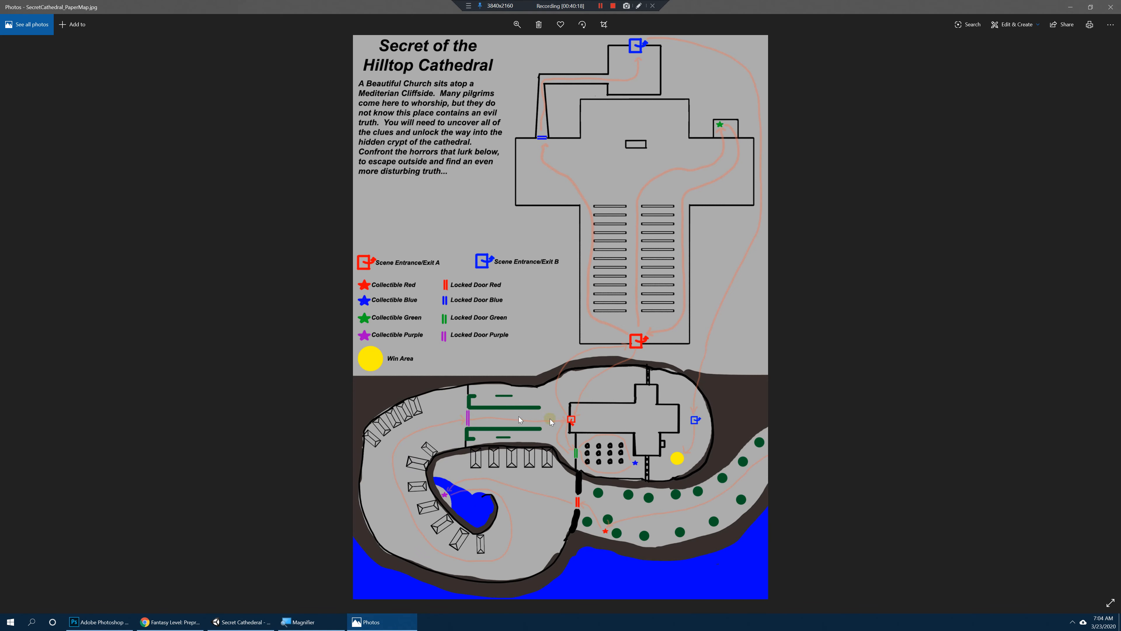
click(1071, 7)
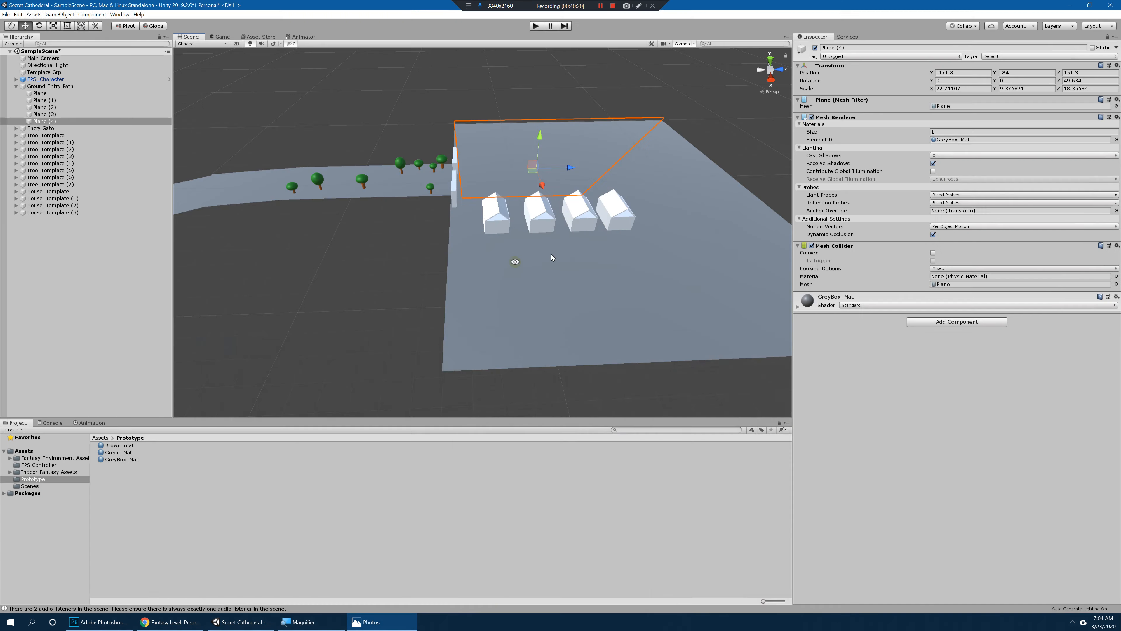
Step: Duplicate the sloped Plane (4), raise the copy above the houses, reduce its X scale to about 11.27 and rotate it to about Z 75
alt+drag(551, 254, 407, 271)
key(ctrl+d)
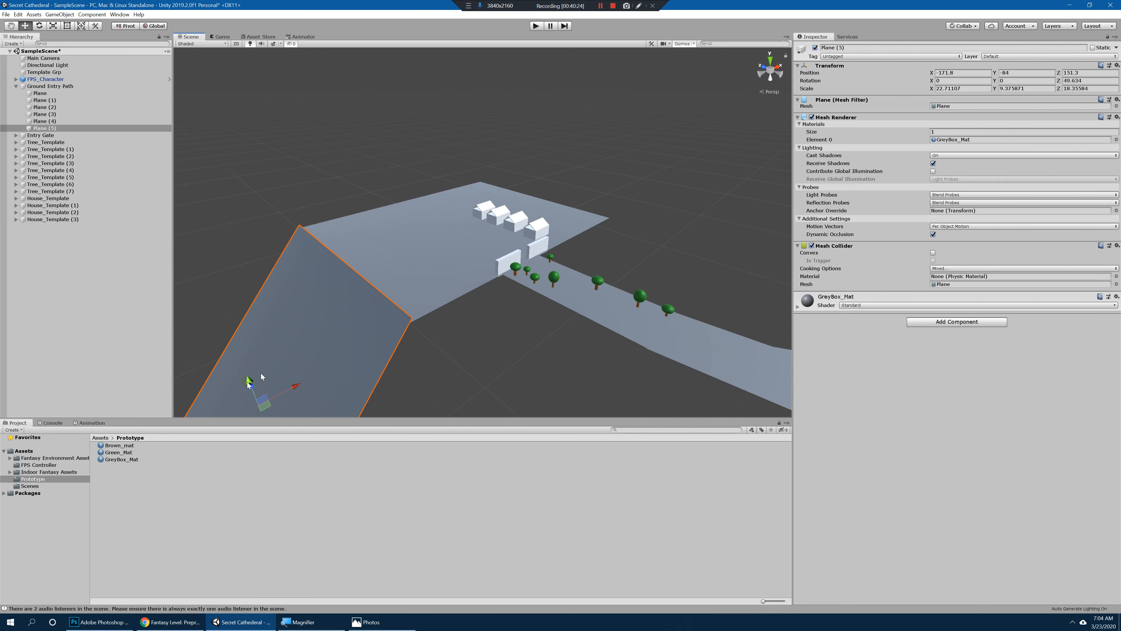
alt+drag(251, 387, 528, 232)
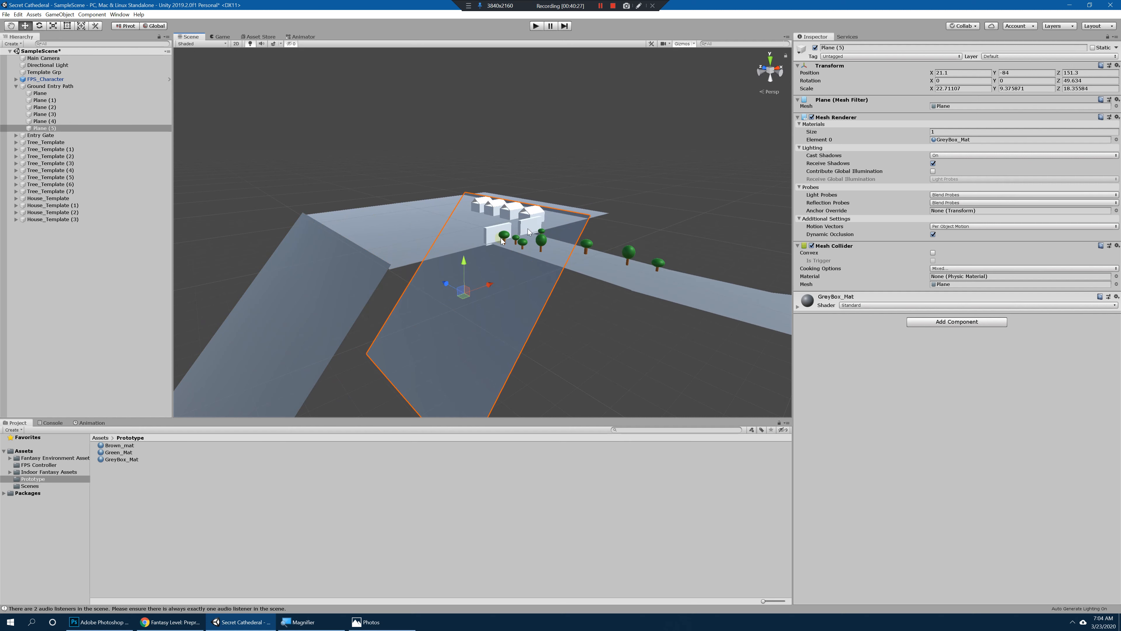
drag(470, 252, 537, 152)
key(r)
key(e)
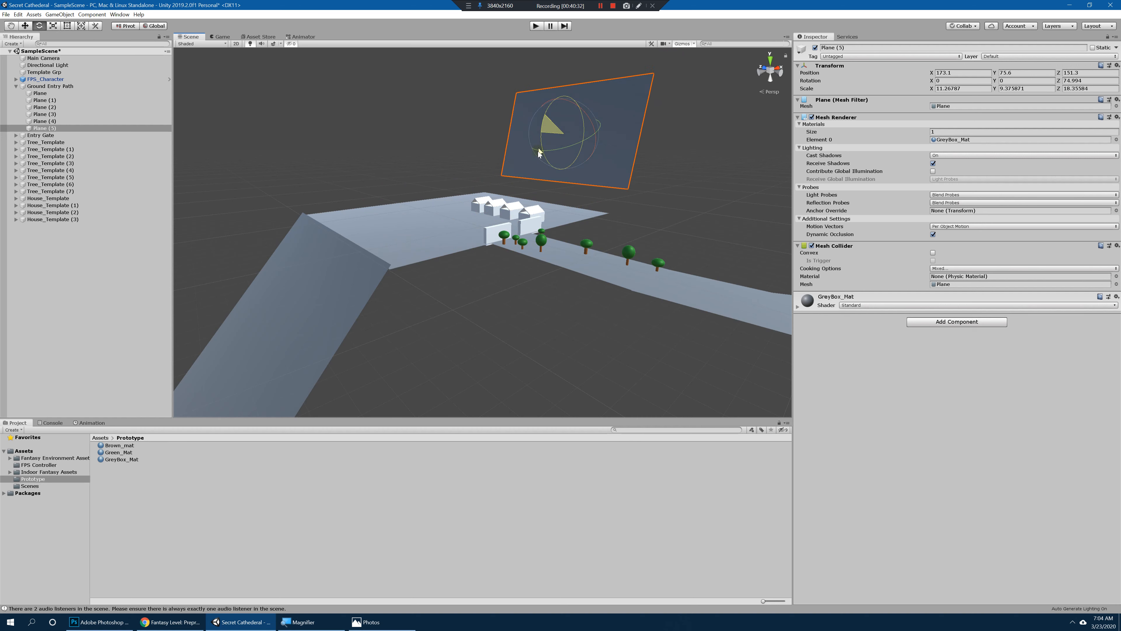
Step: Position the upright plane directly behind the house row at X 71.3, Y 40.9, with its Z rotation at about 79.4
key(w)
alt+drag(619, 155, 594, 160)
drag(581, 95, 507, 233)
drag(541, 175, 636, 202)
mouse_move(635, 202)
alt+right_down()
mouse_move(601, 201)
mouse_move(618, 202)
alt+right_up()
alt+drag(541, 200, 532, 235)
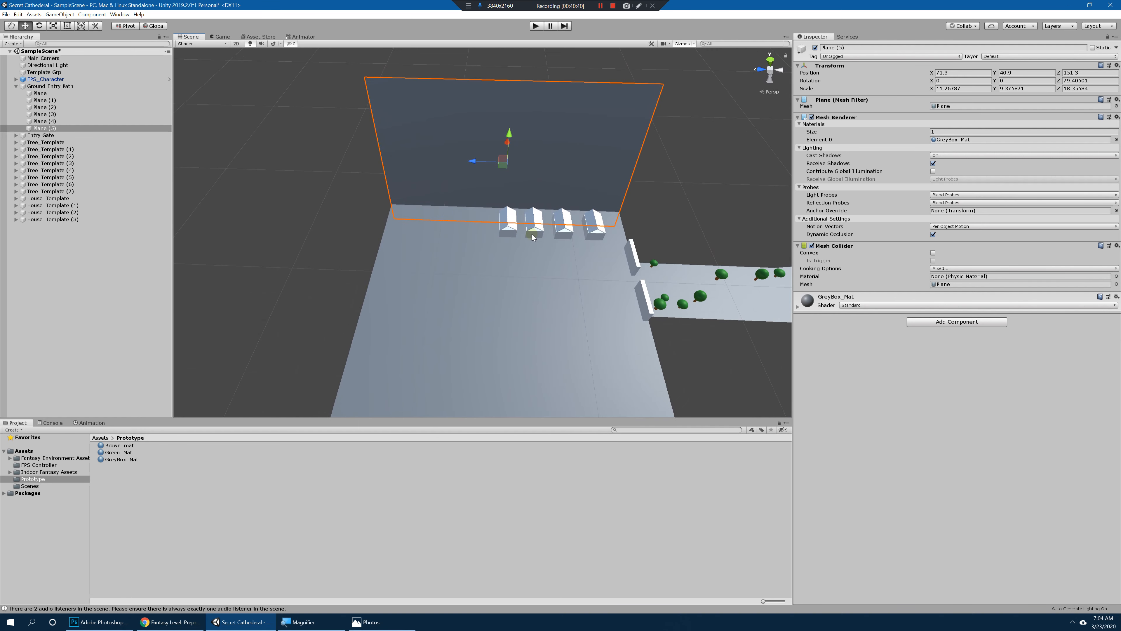
Step: Duplicate the cliff wall plane, rotate the copy to about Y -38.7 and move it to cross the first wall beyond the last house
key(ctrl+d)
drag(478, 163, 427, 215)
key(e)
key(w)
key(e)
key(w)
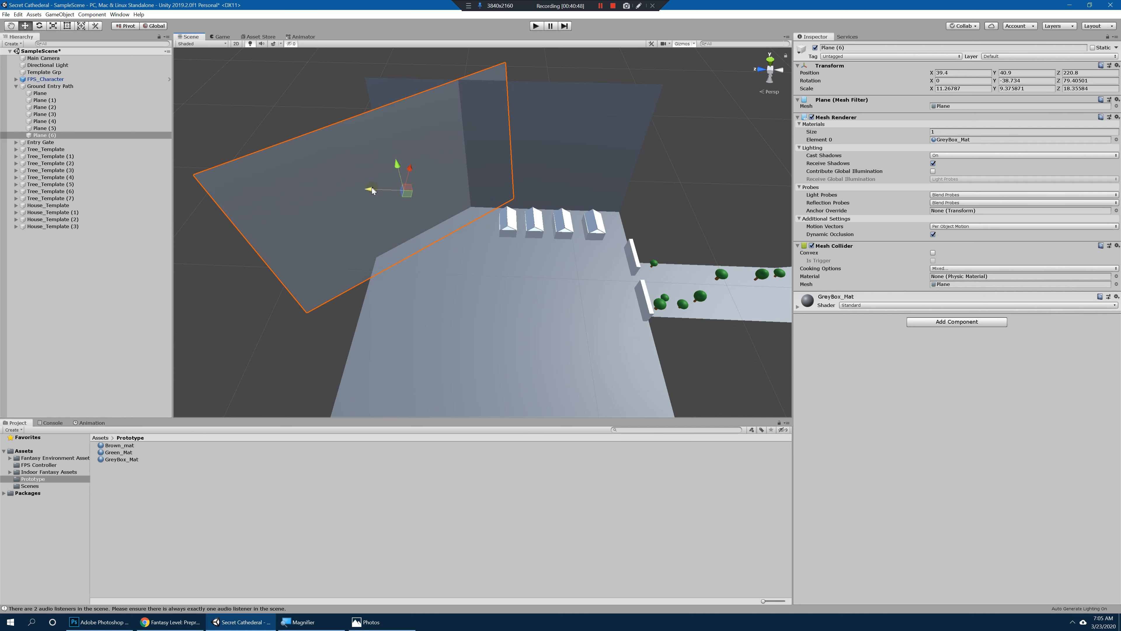
drag(372, 189, 424, 180)
Step: Select both cliff wall planes, reduce their height to an X scale of about 5.2 and lower them to Y 22.5
shift+click(523, 160)
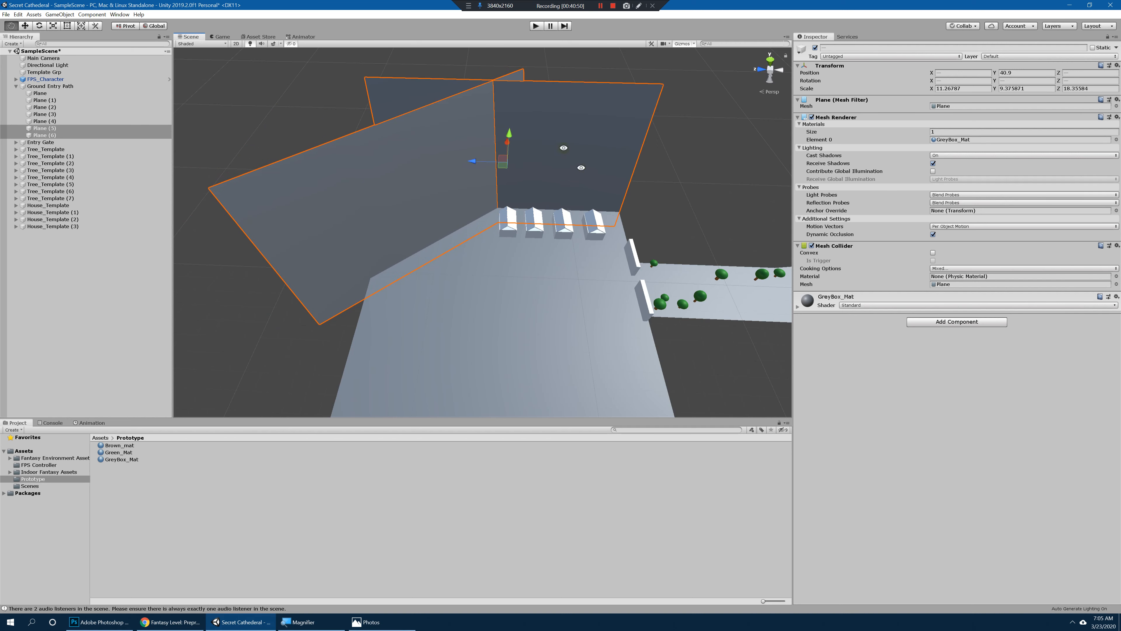
key(r)
alt+drag(563, 147, 489, 189)
key(w)
Step: Narrow the angled wall Plane (6) to a Z scale of about 10.38 and shift it to X 42.9
click(385, 204)
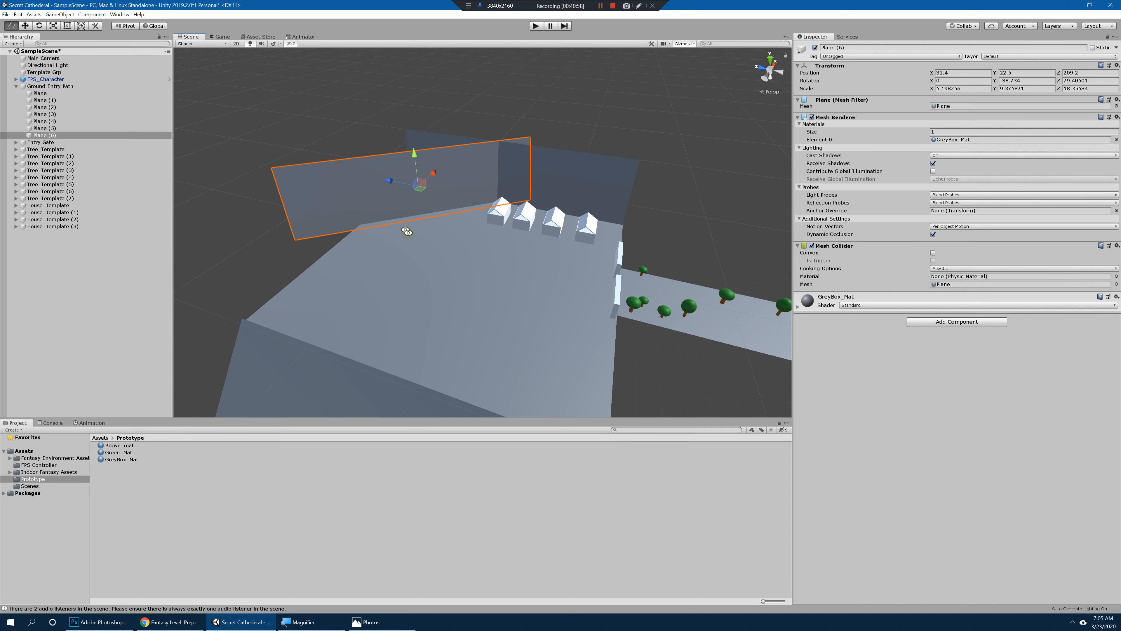
key(r)
alt+drag(406, 232, 389, 195)
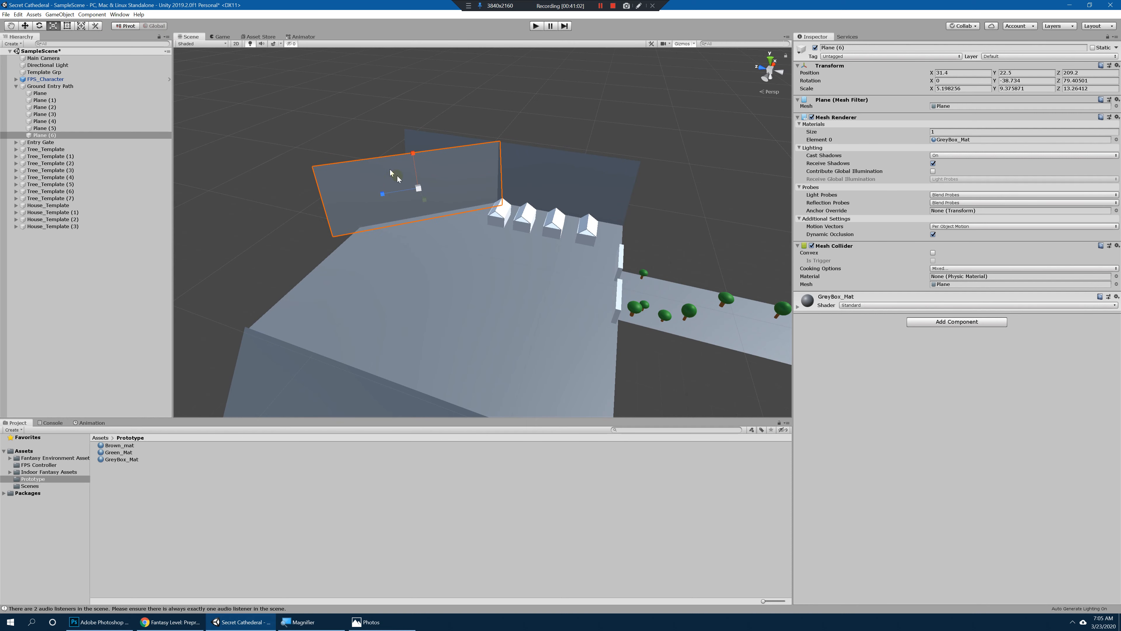
drag(384, 193, 384, 193)
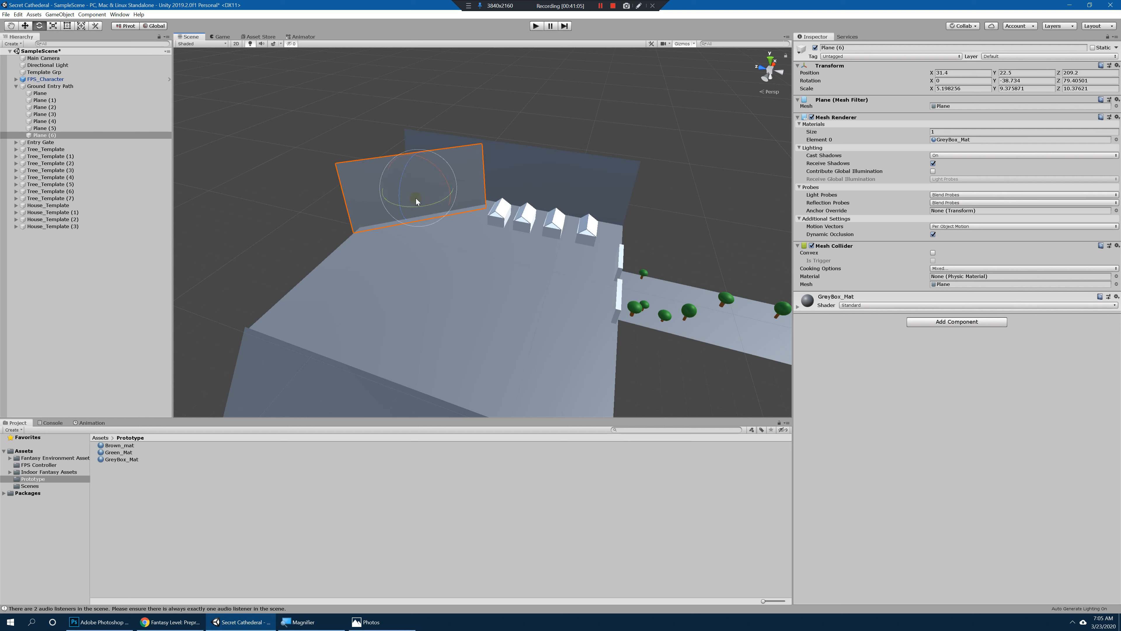
drag(443, 168, 394, 198)
Step: Duplicate Plane (6) to X -16.1 and rotate the copy to about Y -75, checking the cliff curve against the paper map
key(ctrl+d)
key(e)
drag(383, 242, 422, 238)
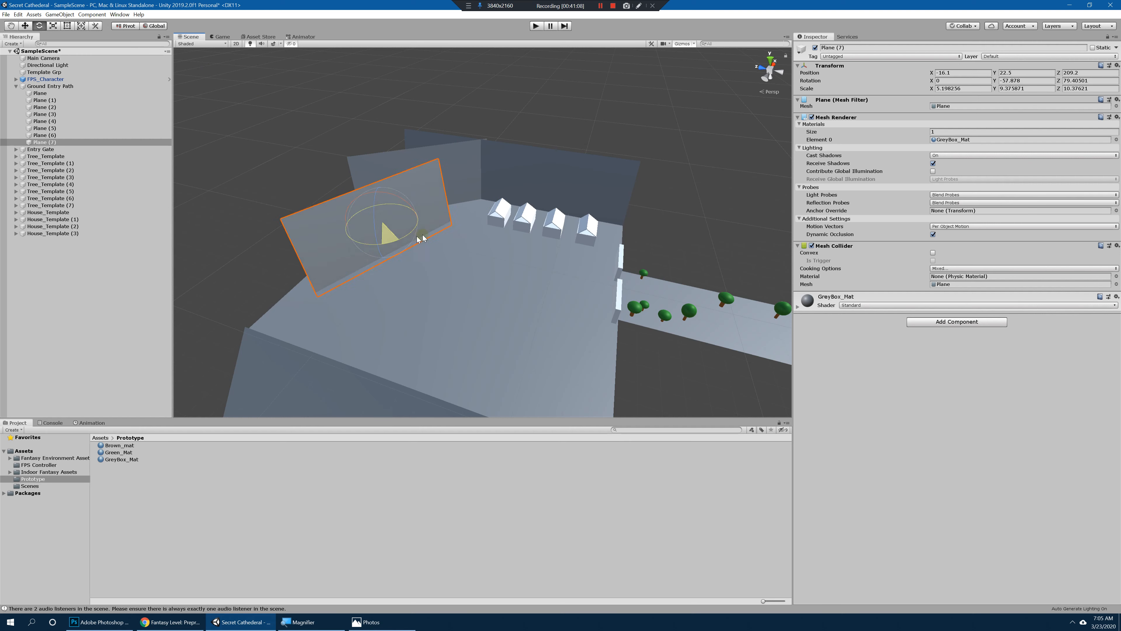
click(380, 621)
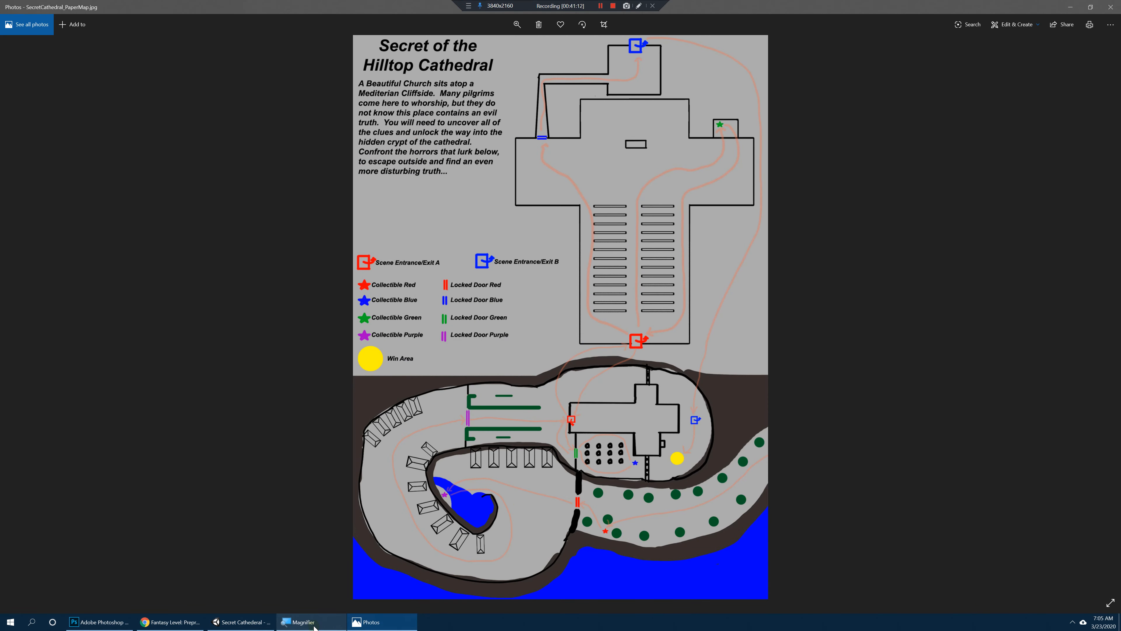
click(241, 621)
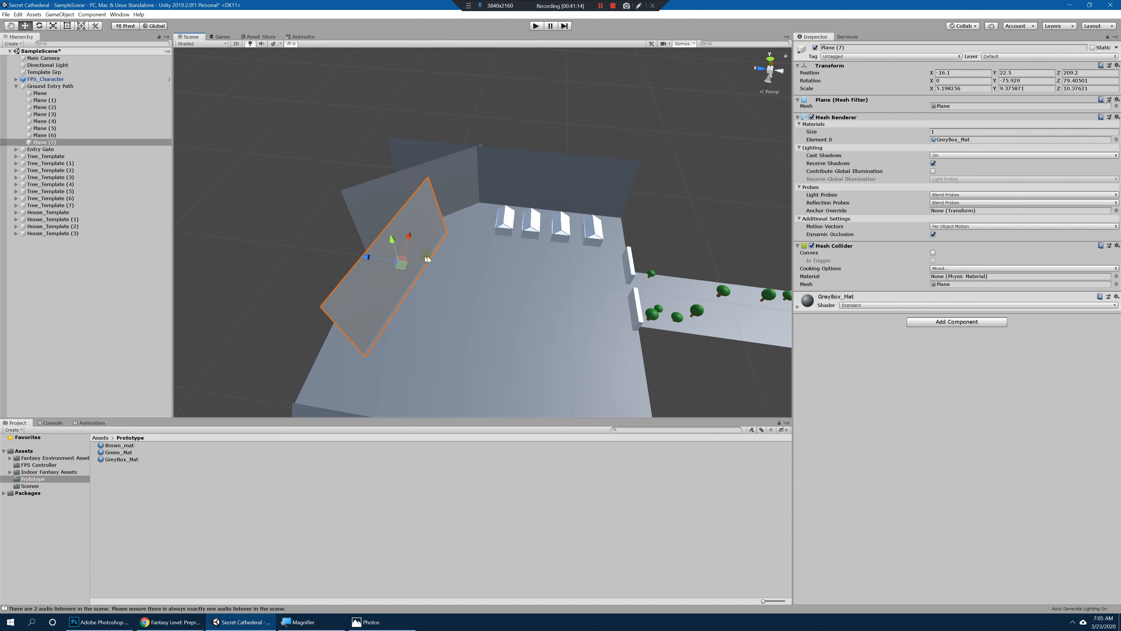
Step: Move Plane (6) to X 52.7, Z 163.8 with Y rotation about -27.9, and Plane (7) to X 12.7, Z 196.5
click(480, 188)
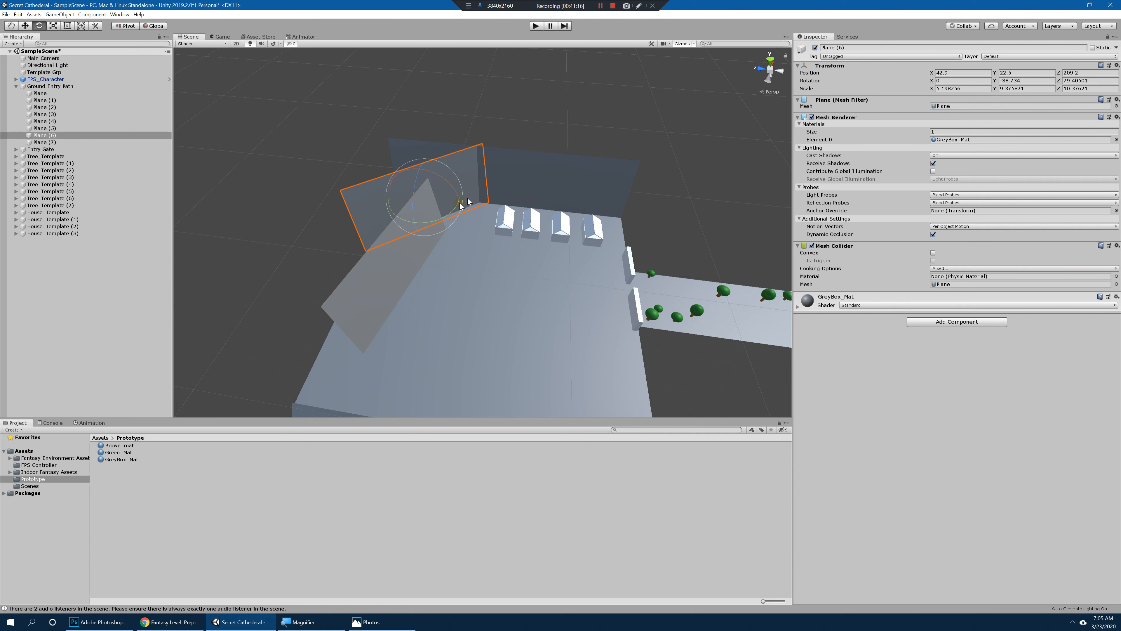
drag(460, 206, 500, 211)
key(e)
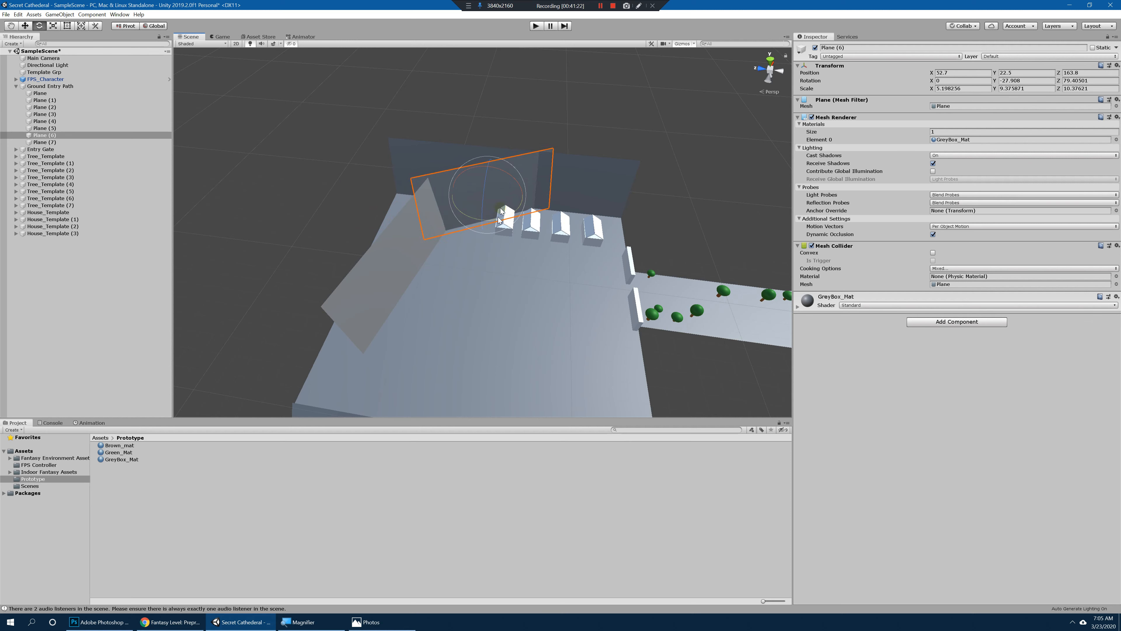
click(405, 266)
mouse_move(406, 240)
mouse_down()
mouse_move(440, 209)
mouse_move(401, 234)
mouse_move(439, 256)
mouse_move(400, 250)
mouse_up()
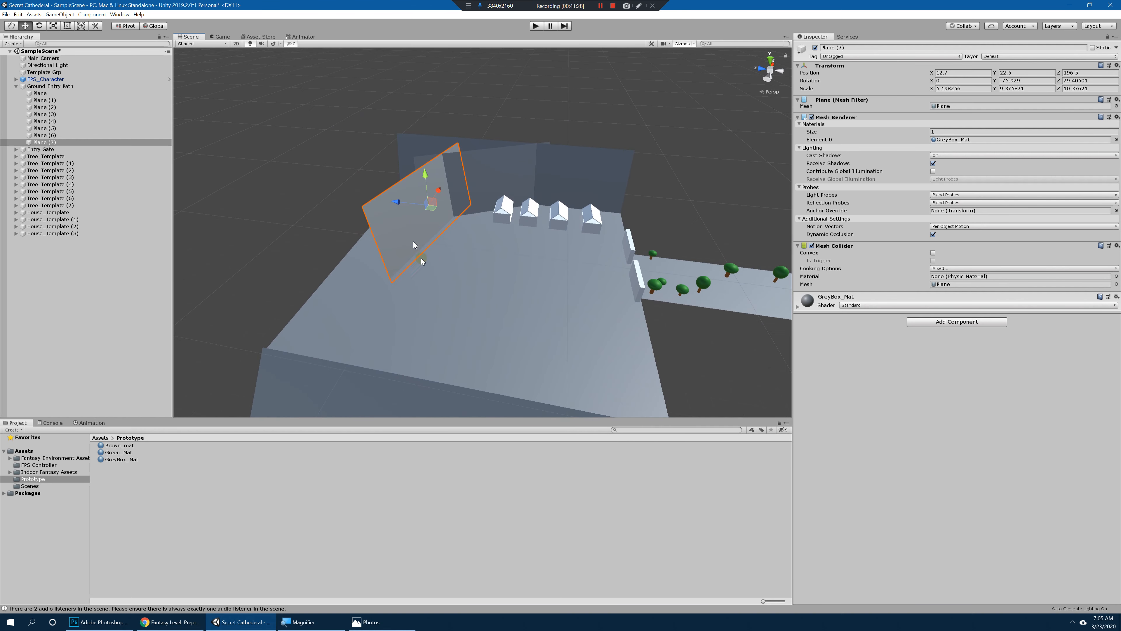
Step: Duplicate Plane (7), move the copy to X -20.9, Y -5.2, Z 196.8 and rotate it to about 22.1, -152.1, 90.7
key(ctrl+d)
drag(447, 201, 497, 258)
key(e)
key(w)
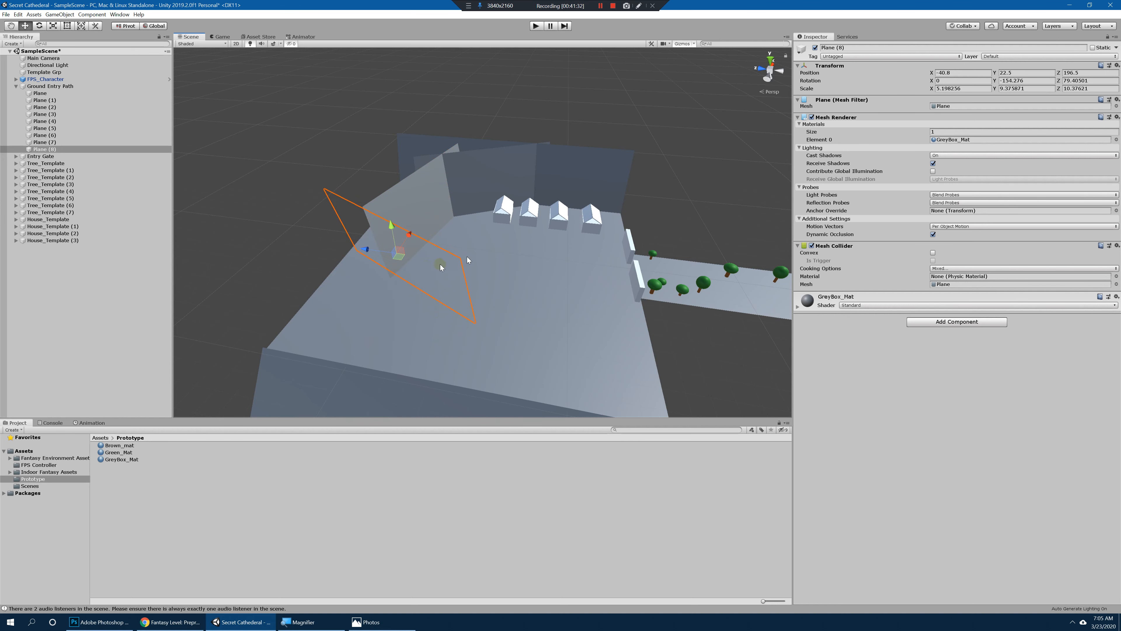
alt+drag(390, 260, 438, 231)
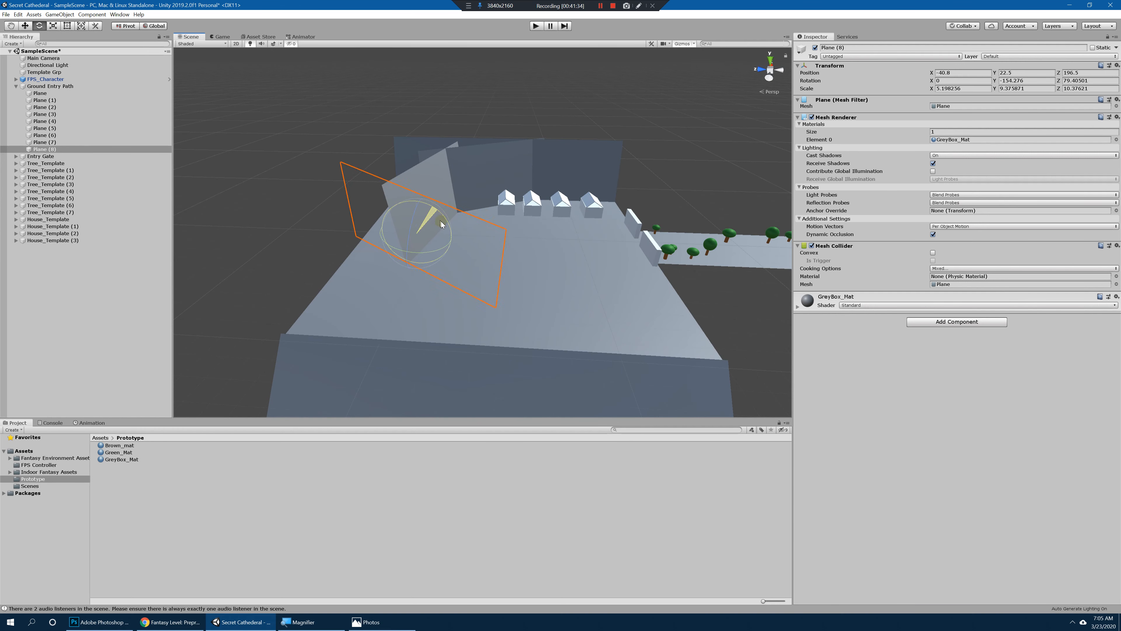
mouse_move(417, 205)
mouse_down()
mouse_move(414, 230)
mouse_move(325, 233)
mouse_move(458, 220)
mouse_move(484, 235)
mouse_move(427, 196)
mouse_move(437, 208)
mouse_up()
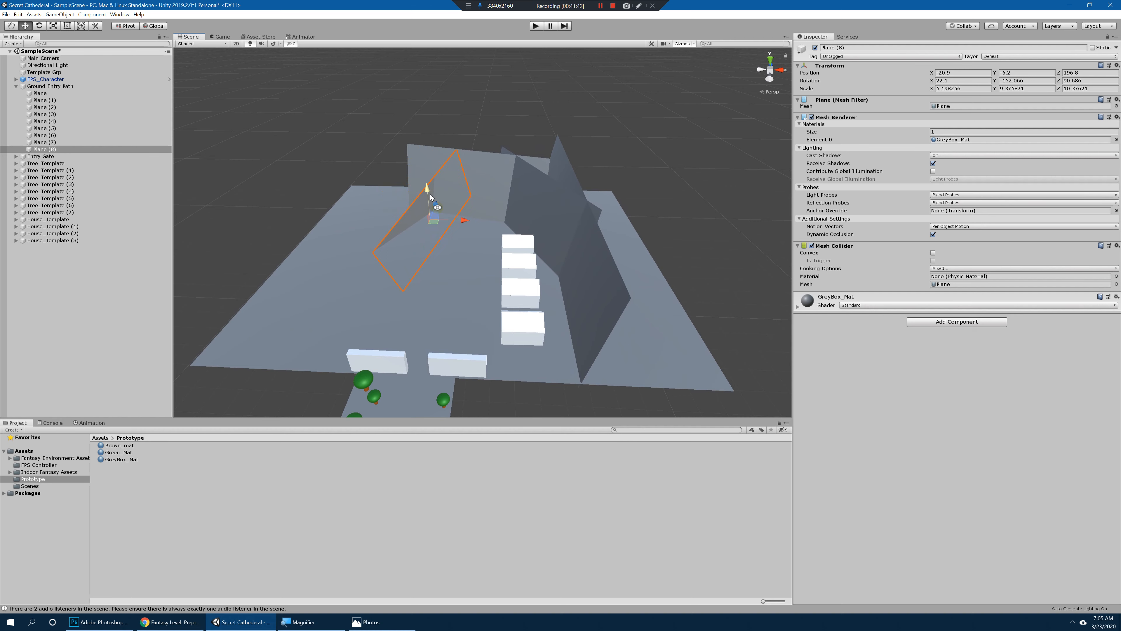
Step: Lower and tilt Plane (7) to Y 8.3 with rotation about 13.5, -75.5, 82.9, and Plane (6) to Y 18.7 with rotation about 7, -29.1, 82.2
alt+drag(431, 197, 453, 185)
click(467, 170)
key(e)
click(558, 175)
Step: Rotate the end wall Plane (8) to about 12.2, -147.3, 97.2 and move it to Y -9.4, Z 185.4
click(425, 207)
key(e)
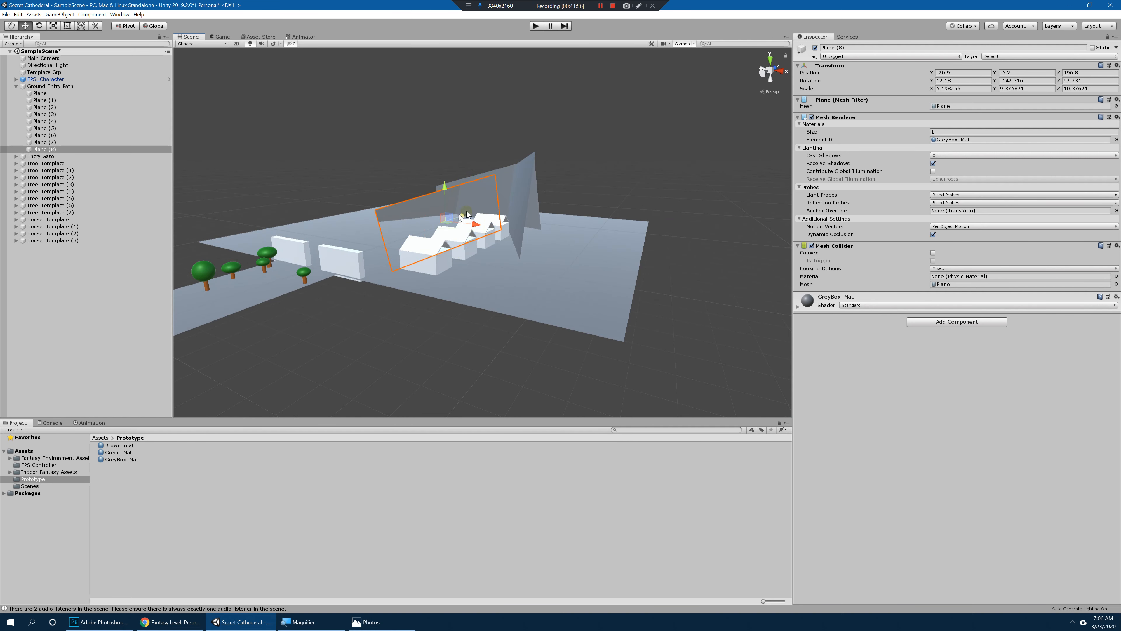
drag(434, 186, 438, 197)
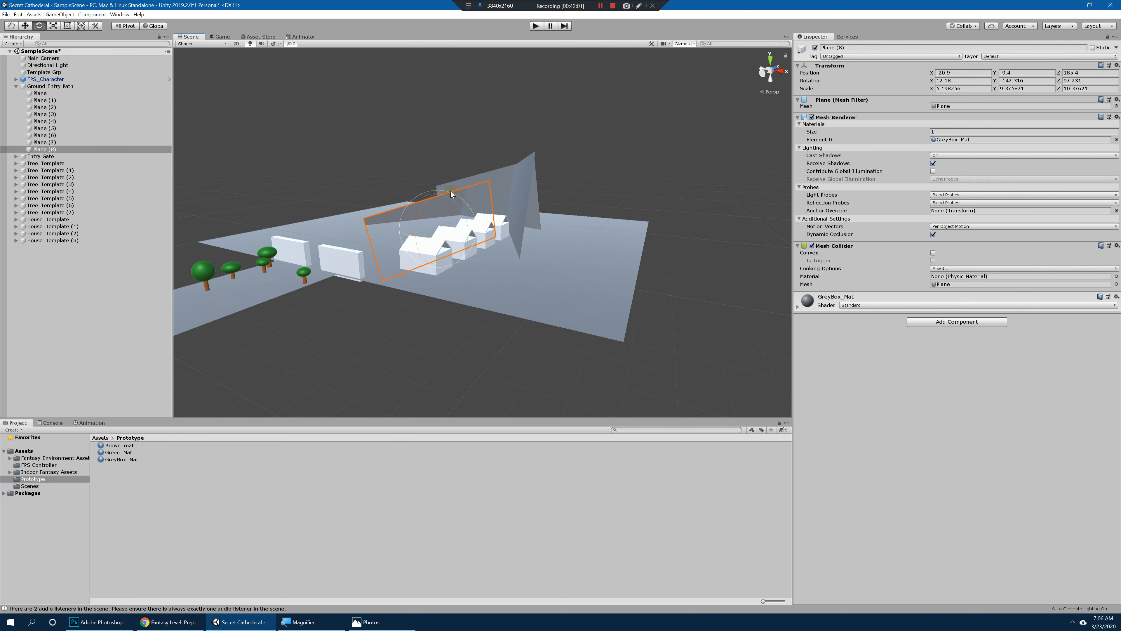
Step: Playtest the scene, walk past the houses toward the angled cliff walls to judge their height and curve, and stop the playtest
click(502, 176)
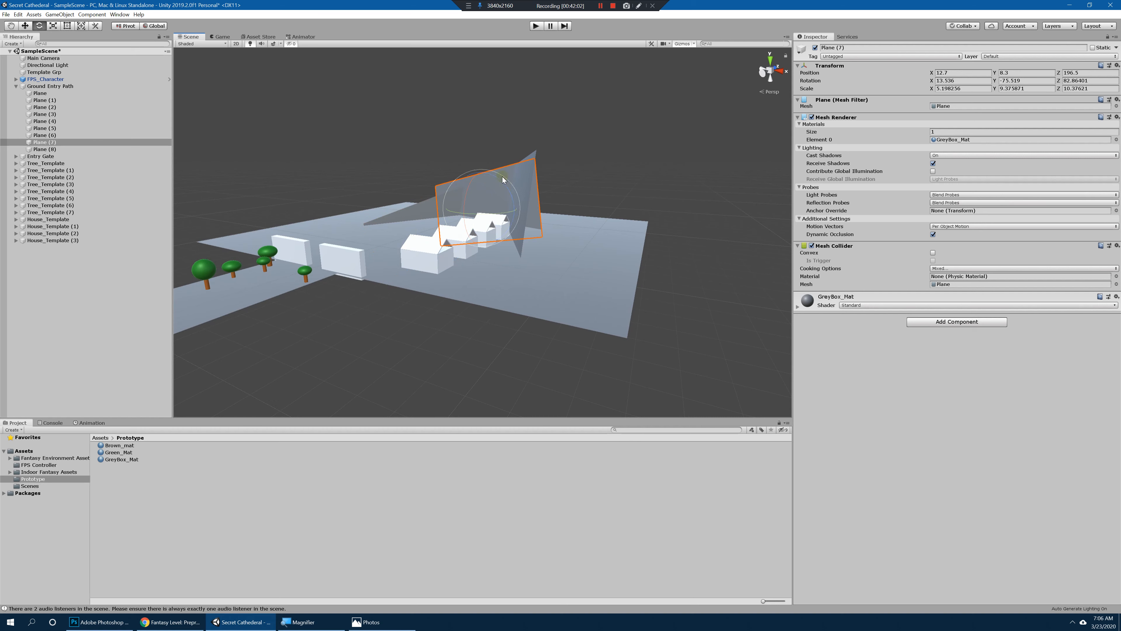
drag(481, 175, 671, 183)
click(534, 171)
alt+drag(534, 170, 569, 217)
key(ctrl+p)
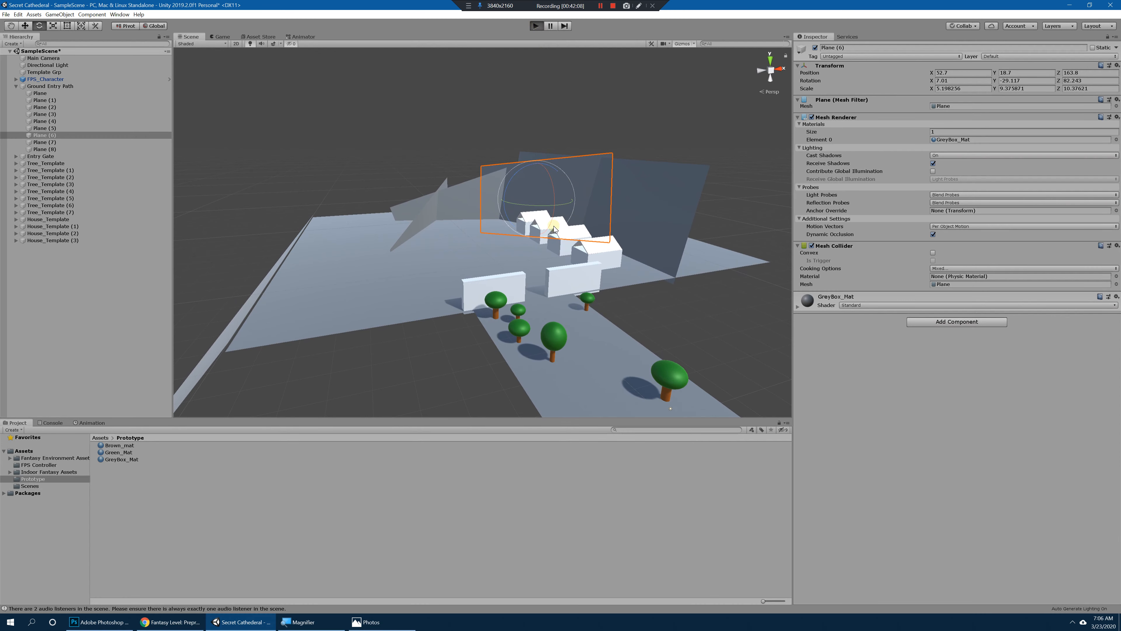
key(w)
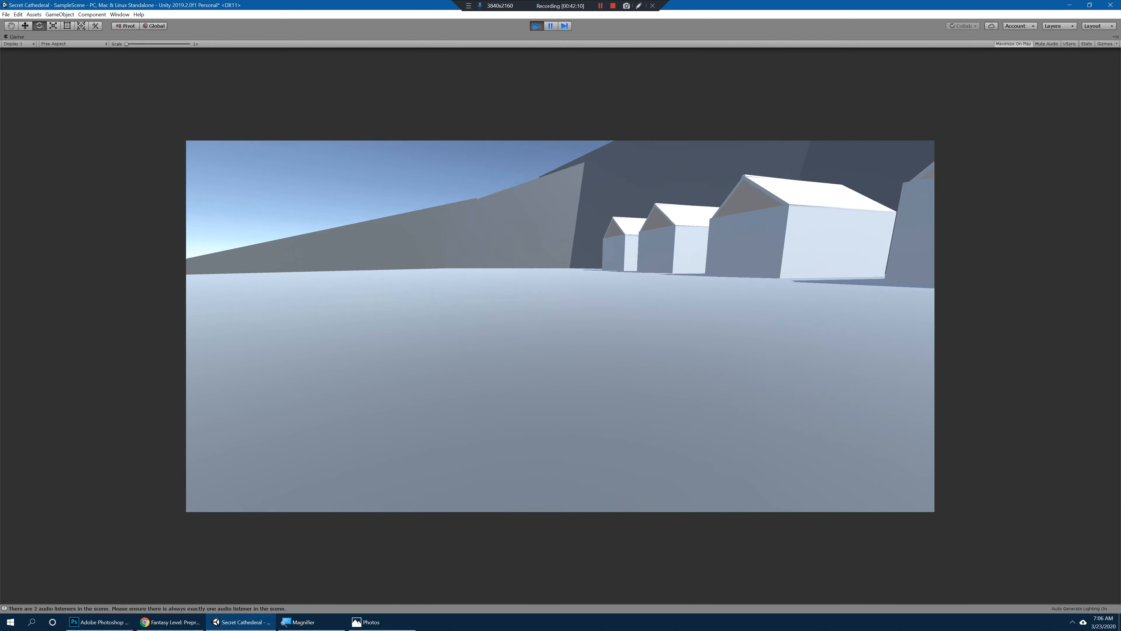
key(w)
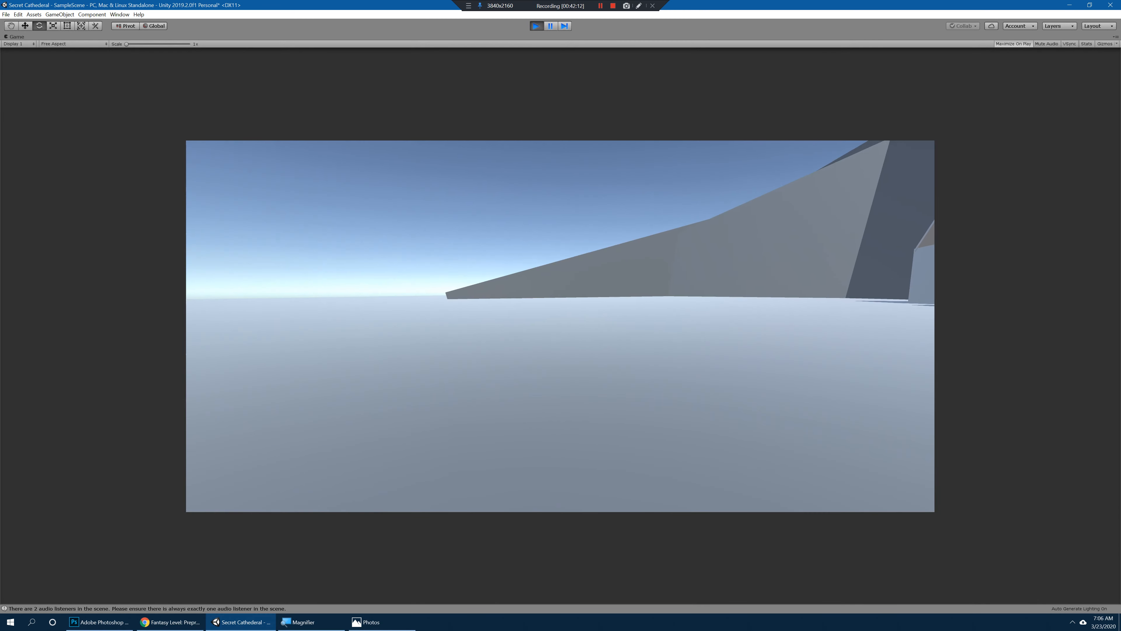
key(w)
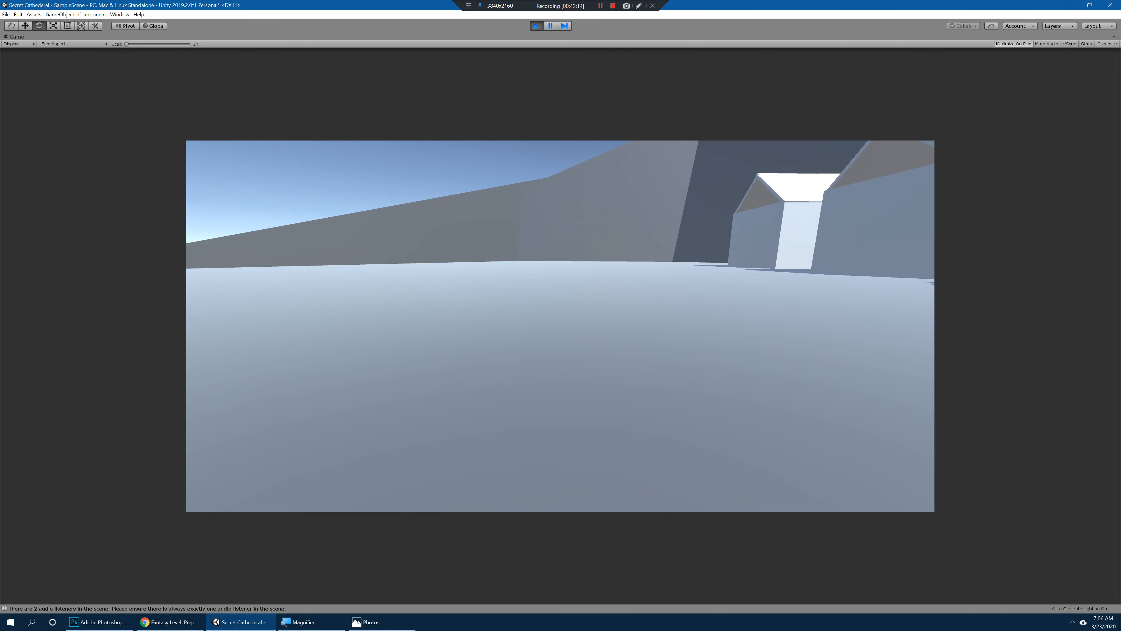
key(w)
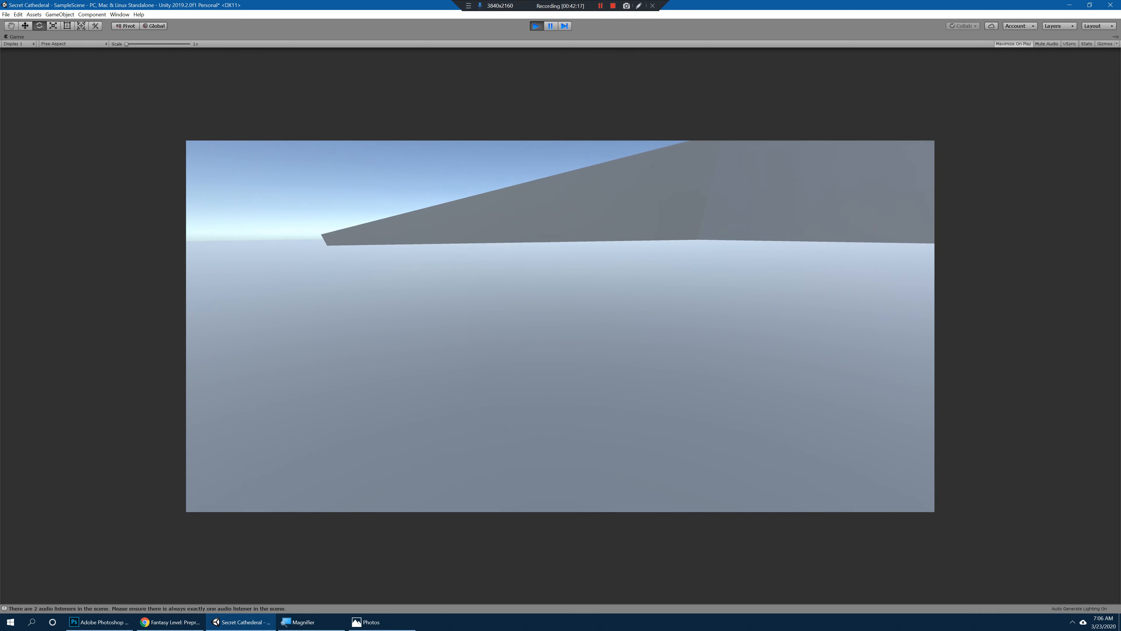
key(ctrl+p)
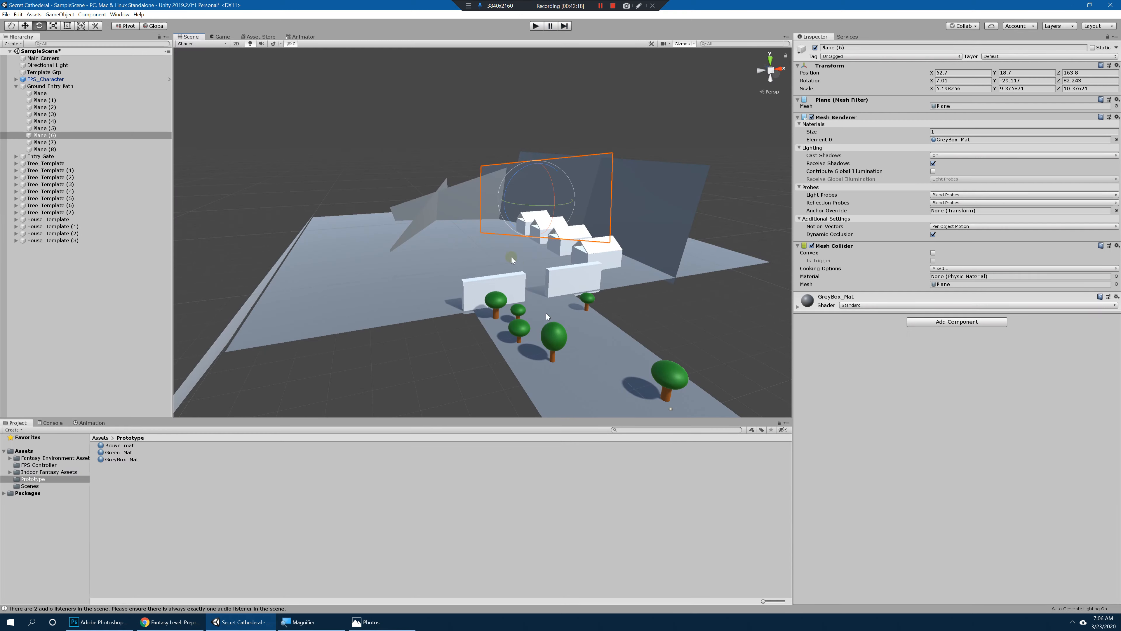
Step: Shorten Plane (8) to a Z scale of about 5.79, raise it to Y -5.5 and rotate it to about 4.3, -150, 102.5
alt+drag(546, 312, 499, 313)
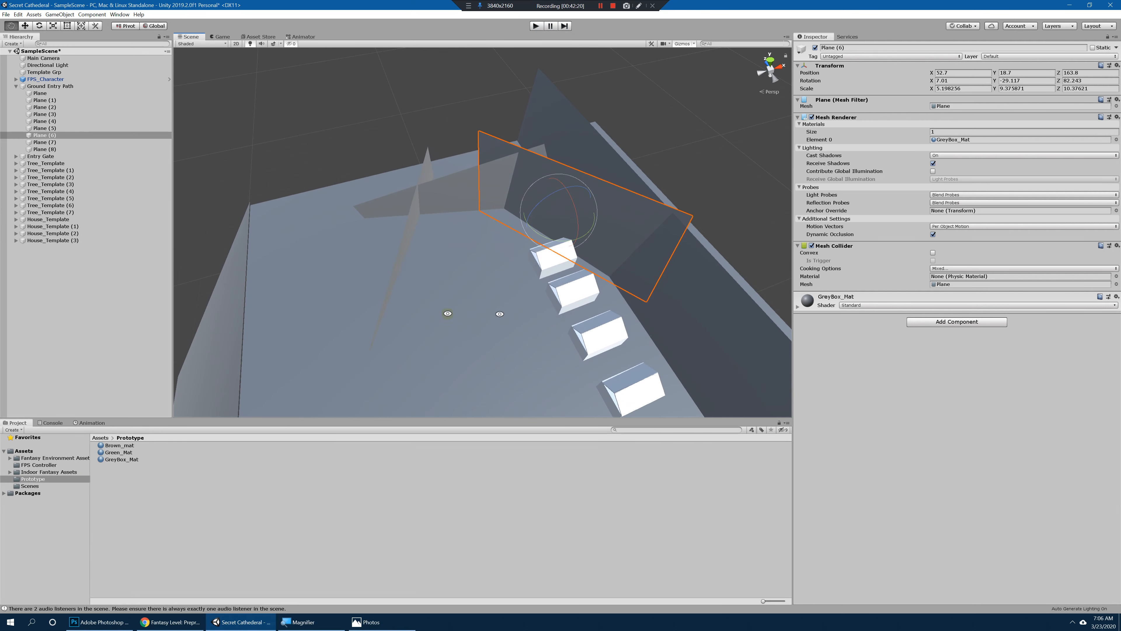
click(395, 256)
key(r)
click(409, 242)
alt+drag(411, 242, 395, 255)
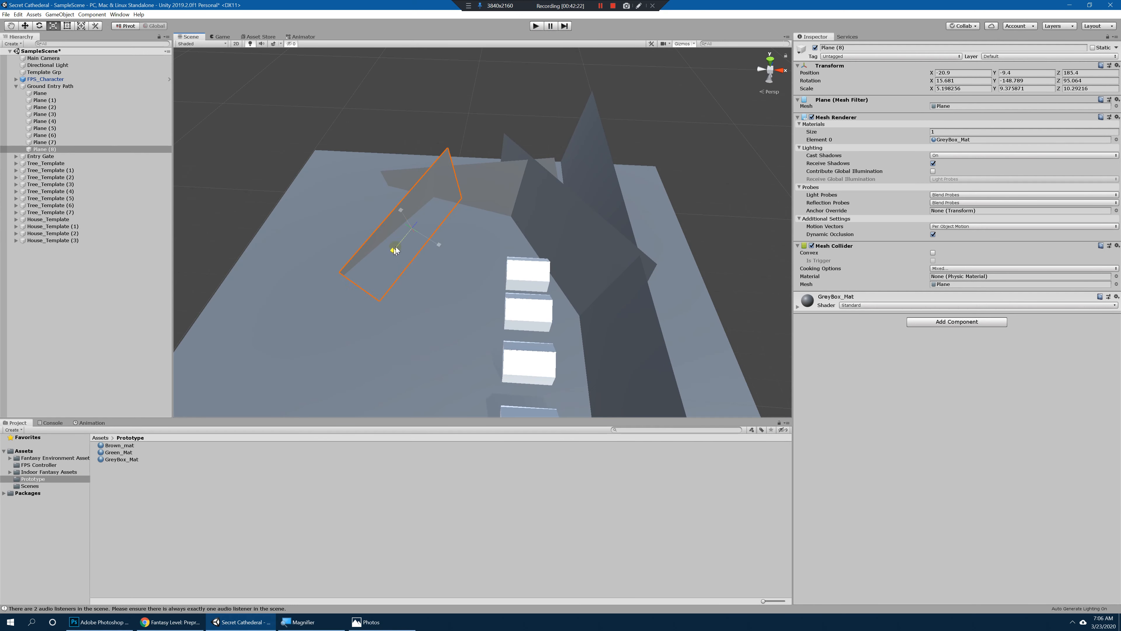
mouse_move(453, 216)
alt+mouse_down()
mouse_move(411, 158)
mouse_move(445, 201)
mouse_move(441, 224)
alt+mouse_up()
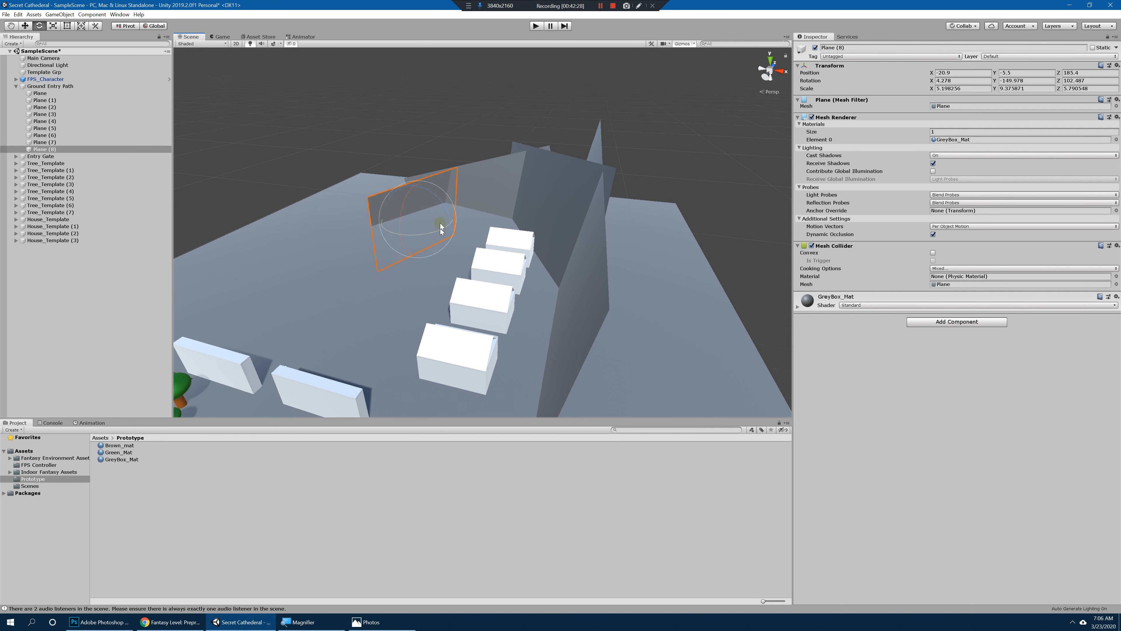
Step: Duplicate Plane (8), place the copy at X -22, Y -15.6, Z 157.3 and rotate it to about 17.3, -211.1, 78.5
key(ctrl+d)
key(w)
drag(431, 207, 390, 289)
key(e)
key(w)
key(e)
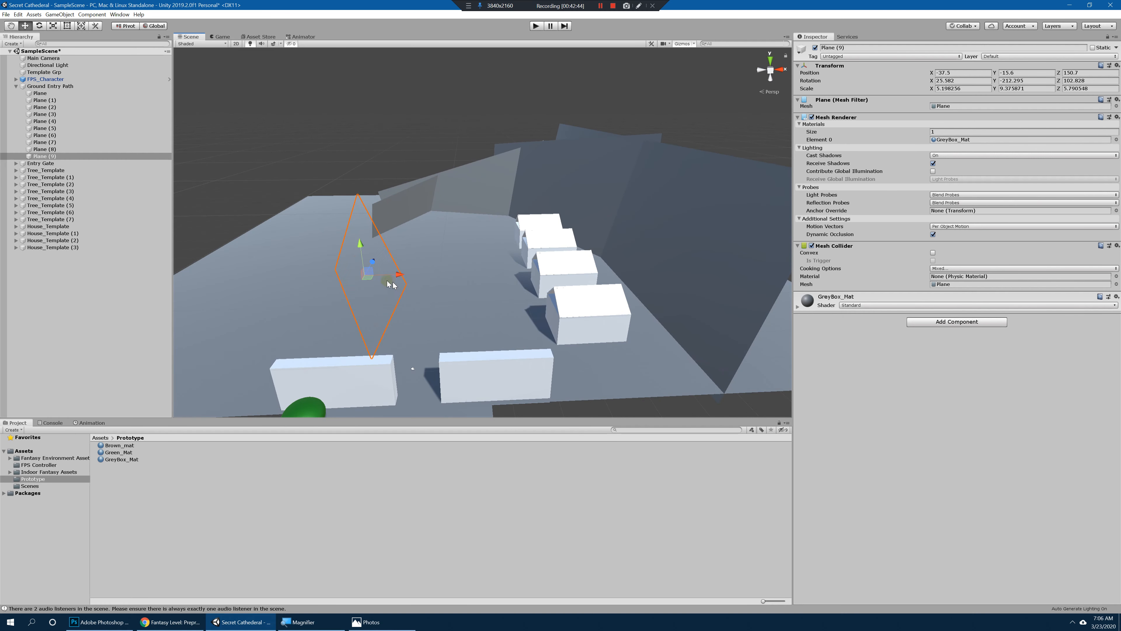
mouse_move(406, 246)
alt+mouse_down()
mouse_move(450, 248)
mouse_move(414, 235)
mouse_move(397, 247)
alt+mouse_up()
alt+drag(487, 245, 426, 280)
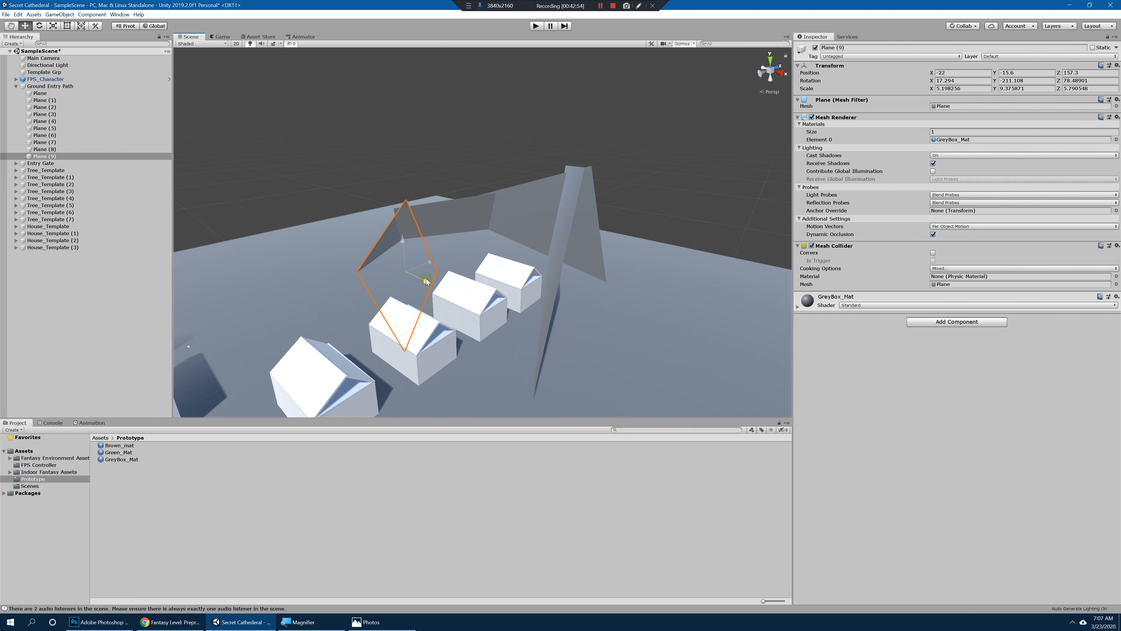
Step: Duplicate the village ground plane, shrink the copy to a scale of about 2.9, 3.1, 6.1 and move it to X -49.9, Y -0.4
click(557, 129)
alt+drag(558, 128, 649, 317)
click(648, 316)
alt+right_drag(649, 317, 524, 306)
key(ctrl+d)
alt+drag(519, 230, 435, 227)
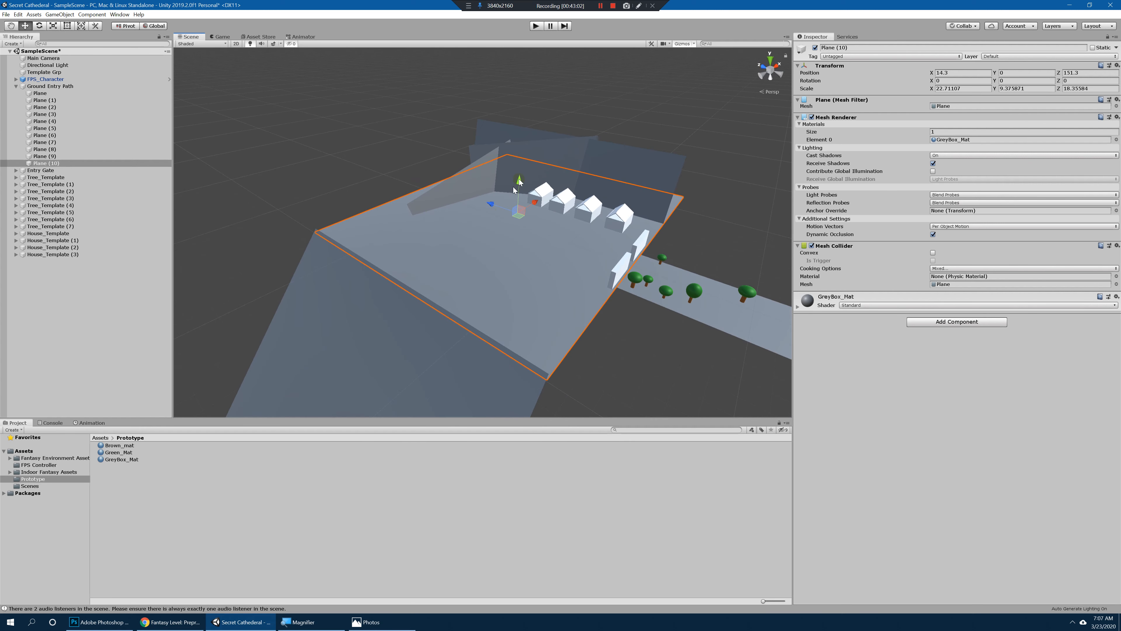
drag(519, 185, 478, 199)
key(r)
alt+drag(478, 199, 428, 179)
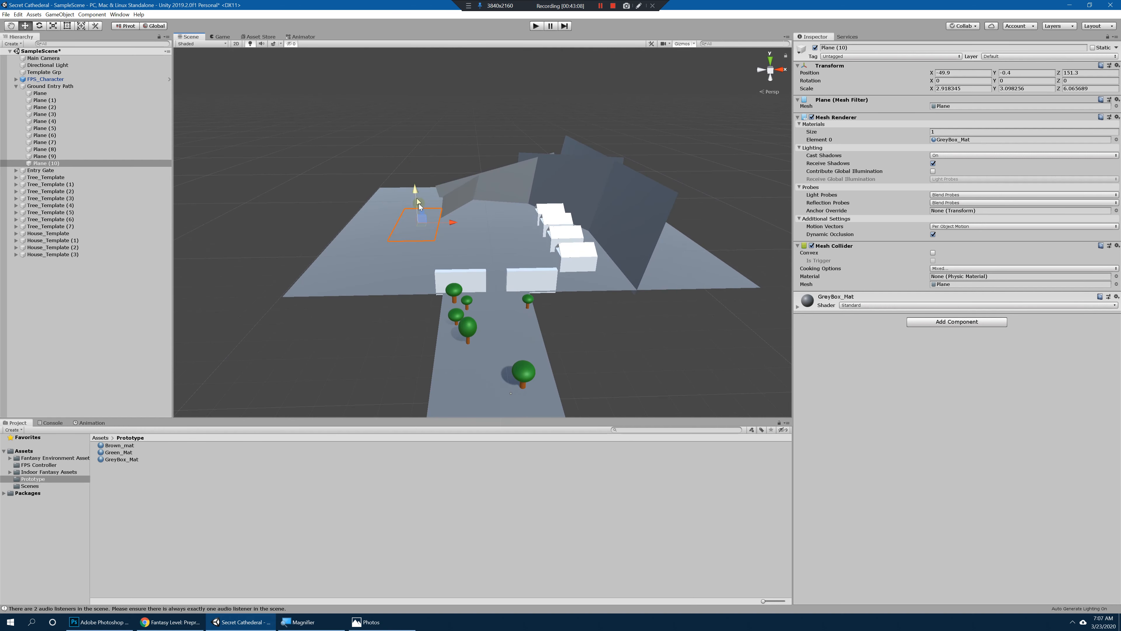
Step: Tilt Plane (10) to an X rotation of about -34 and raise it to Y 10.9 as a slope
key(f)
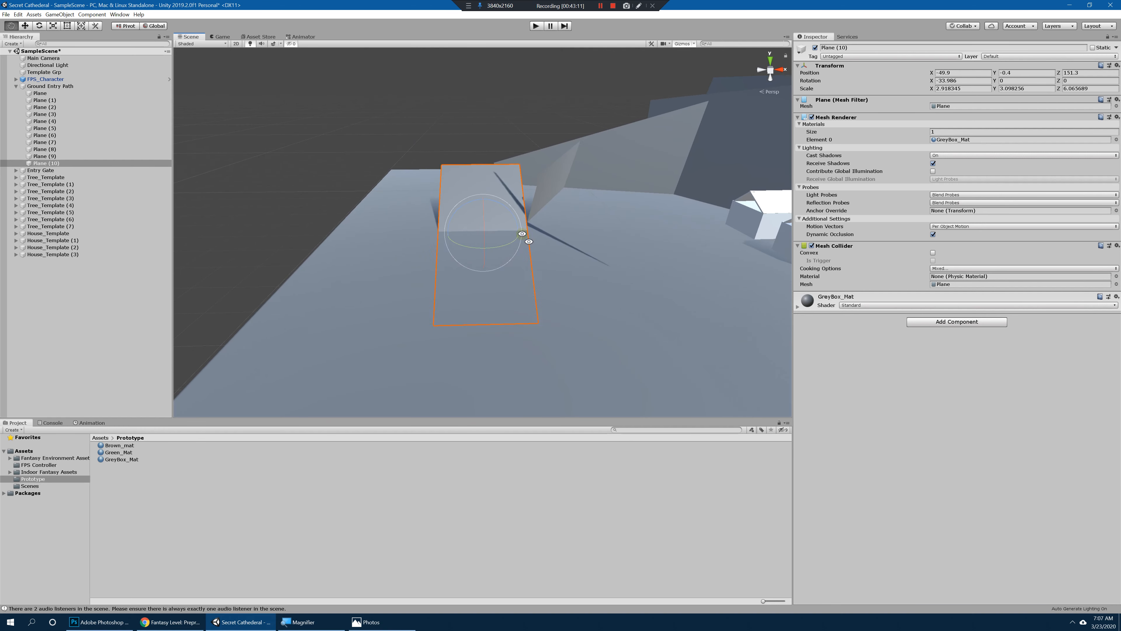
alt+drag(525, 238, 486, 172)
key(w)
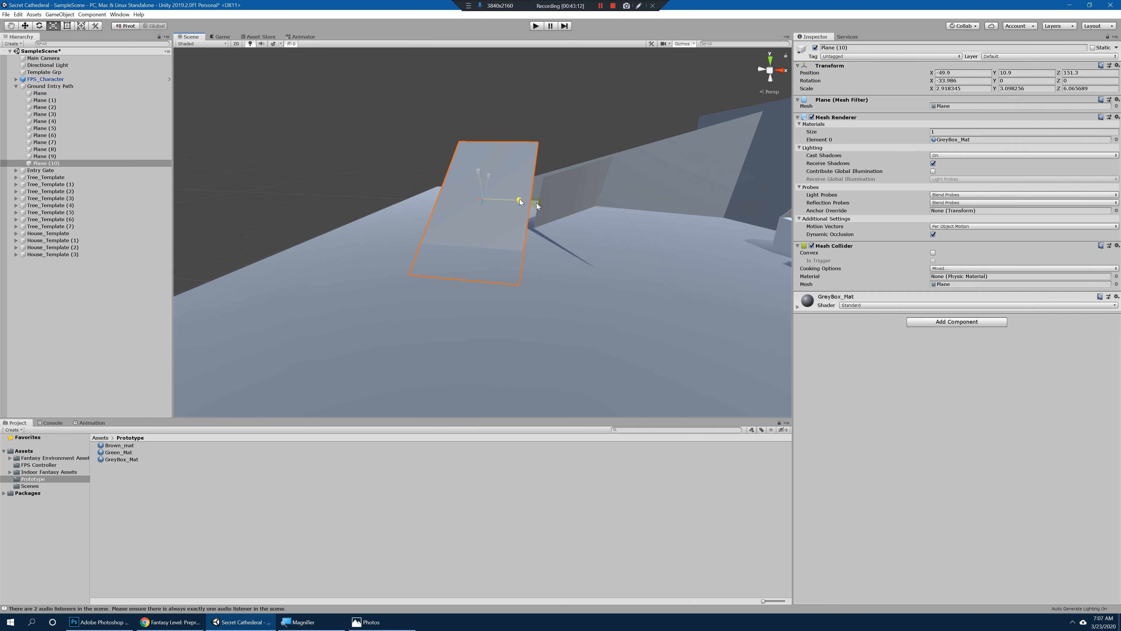
Step: Extend the slope with two copies of Plane (10), placing Plane (12) at 4.8, 21, 258.2 with a scale of about 11.2, 3.1, 15.2
key(w)
drag(536, 206, 493, 205)
key(e)
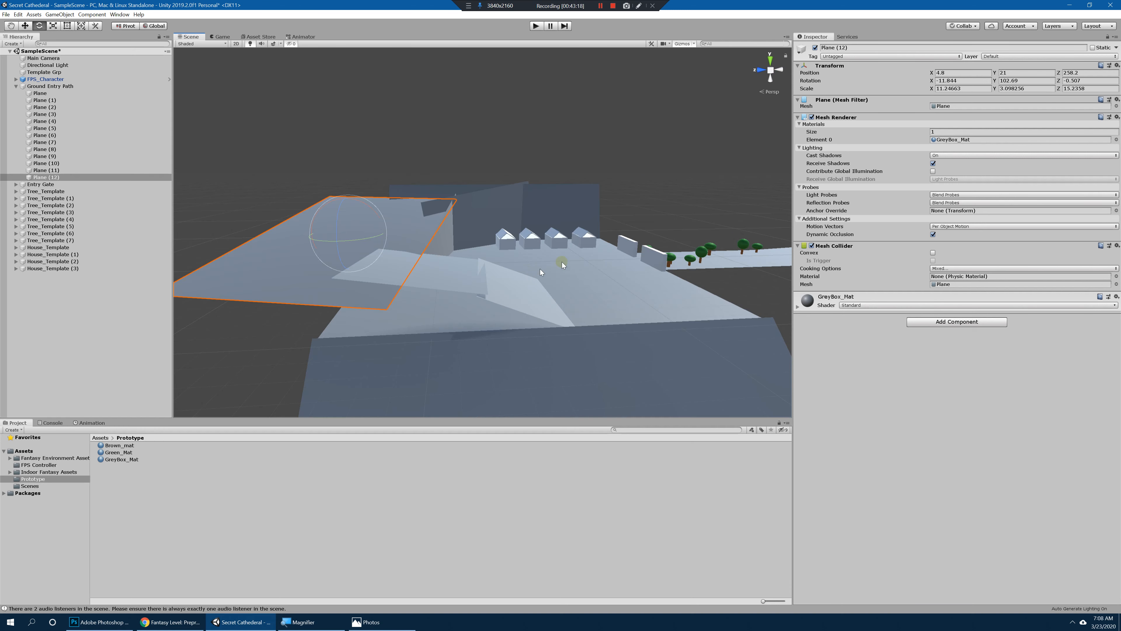
Step: Move FPS_Character to X -52.6, Z 128.4 at the foot of the new slope
alt+drag(567, 255, 505, 278)
click(49, 80)
alt+drag(514, 236, 594, 284)
key(w)
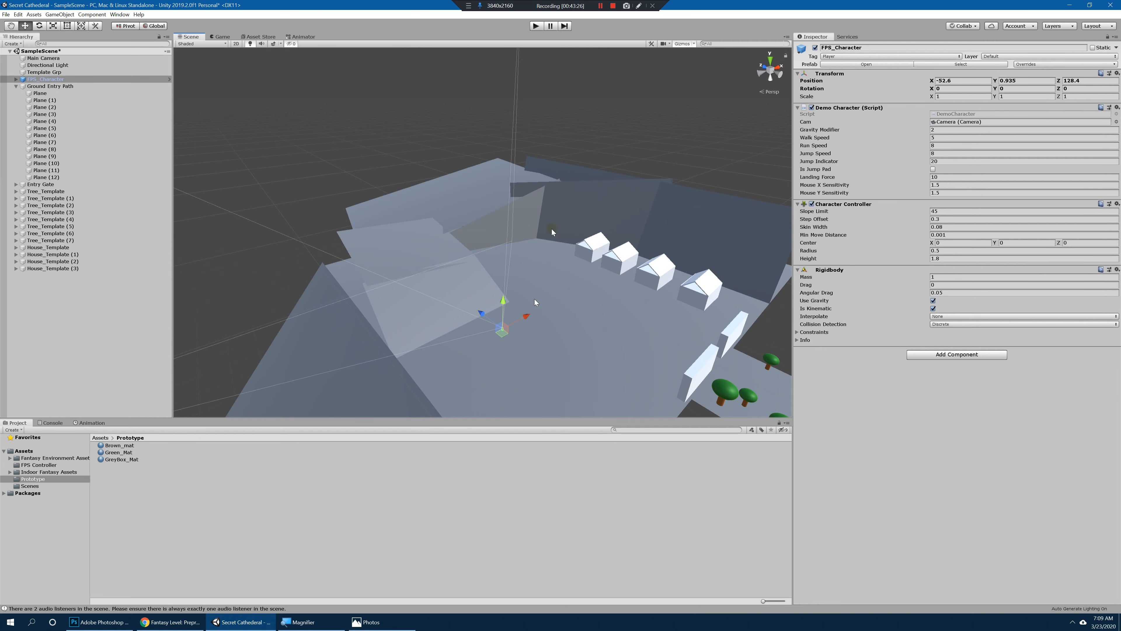
Step: Playtest the scene, walk up the sloped planes toward the hilltop to judge the climb and the view of the village, and stop the playtest
click(535, 26)
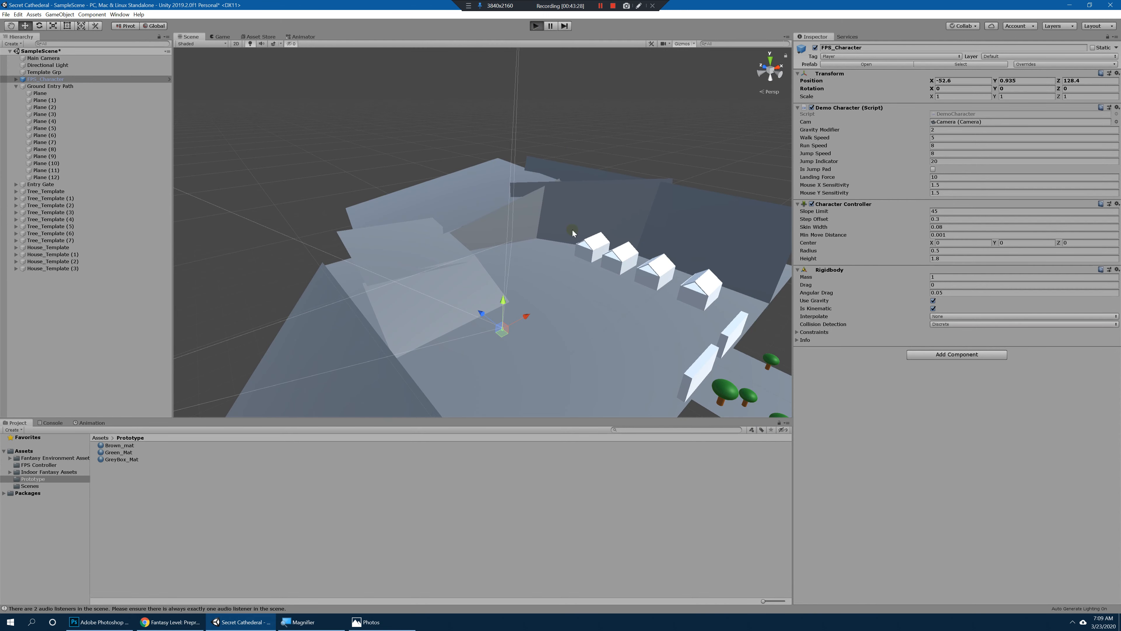
key(w)
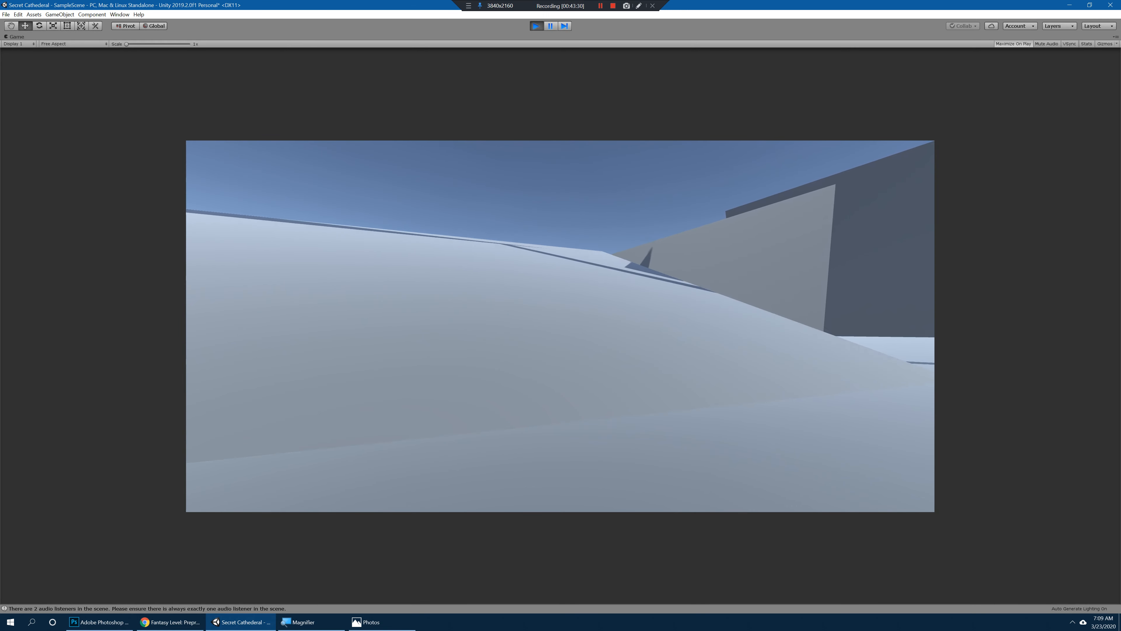
key(w)
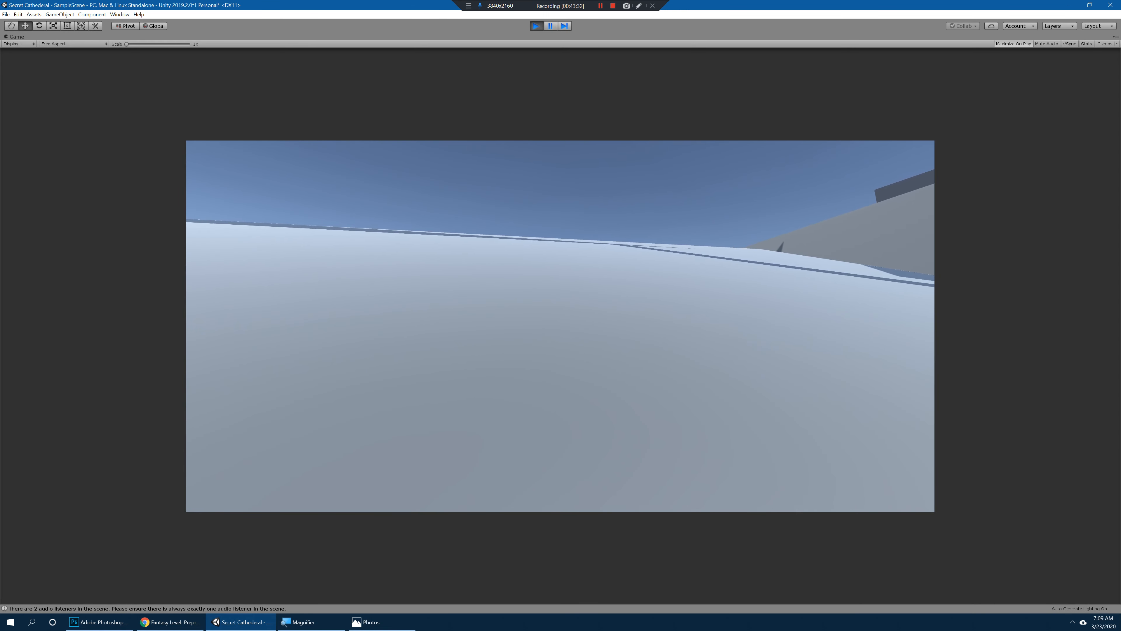
key(w)
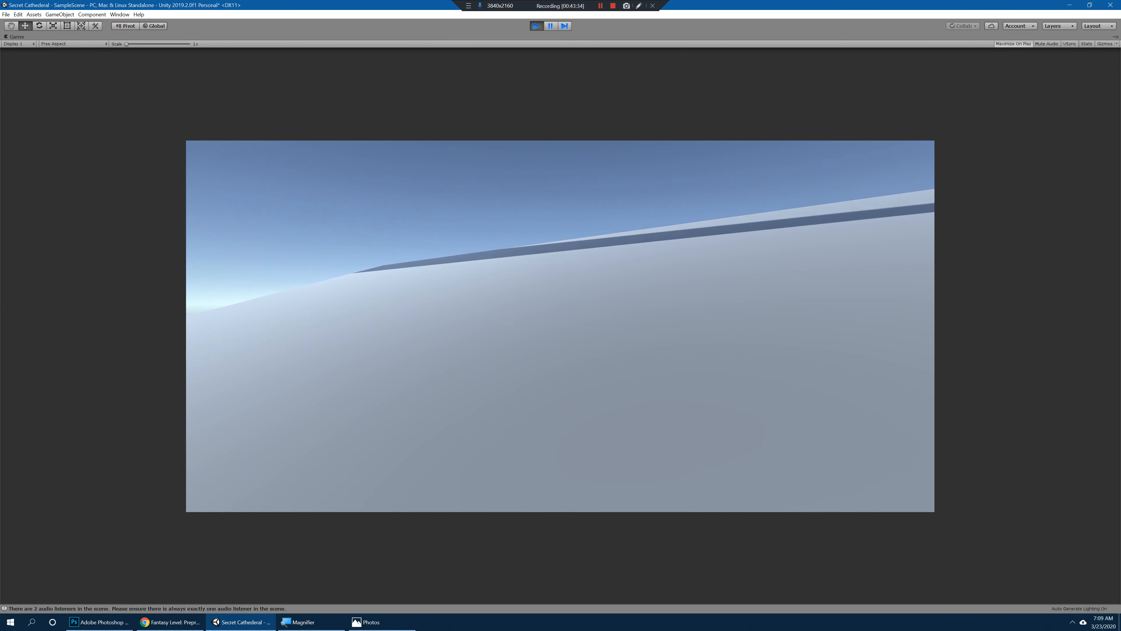
key(w)
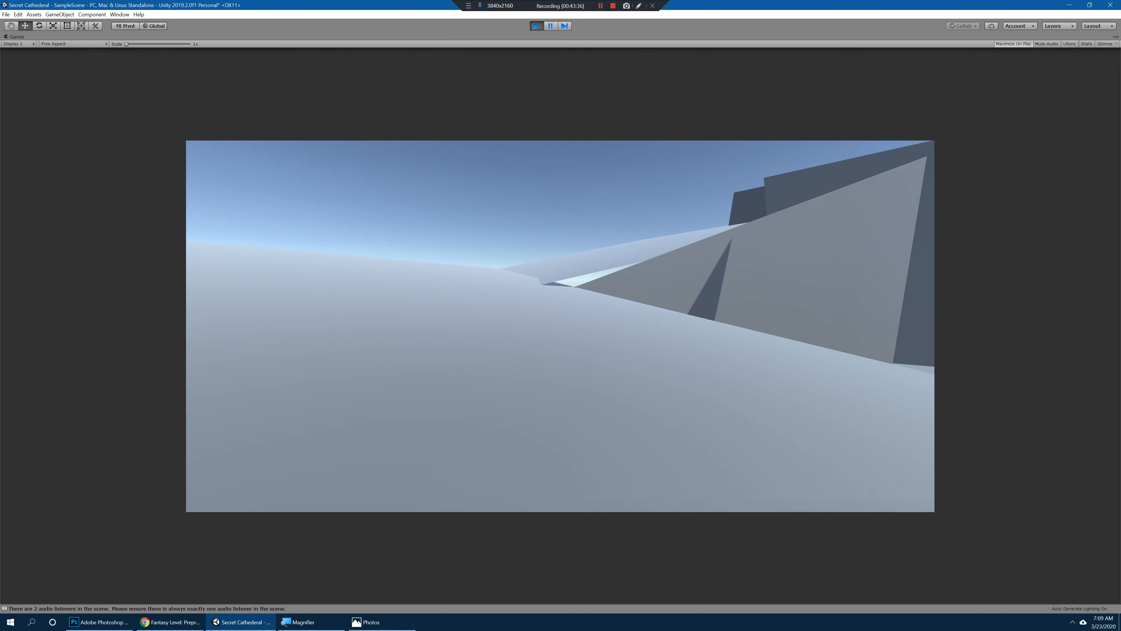
key(w)
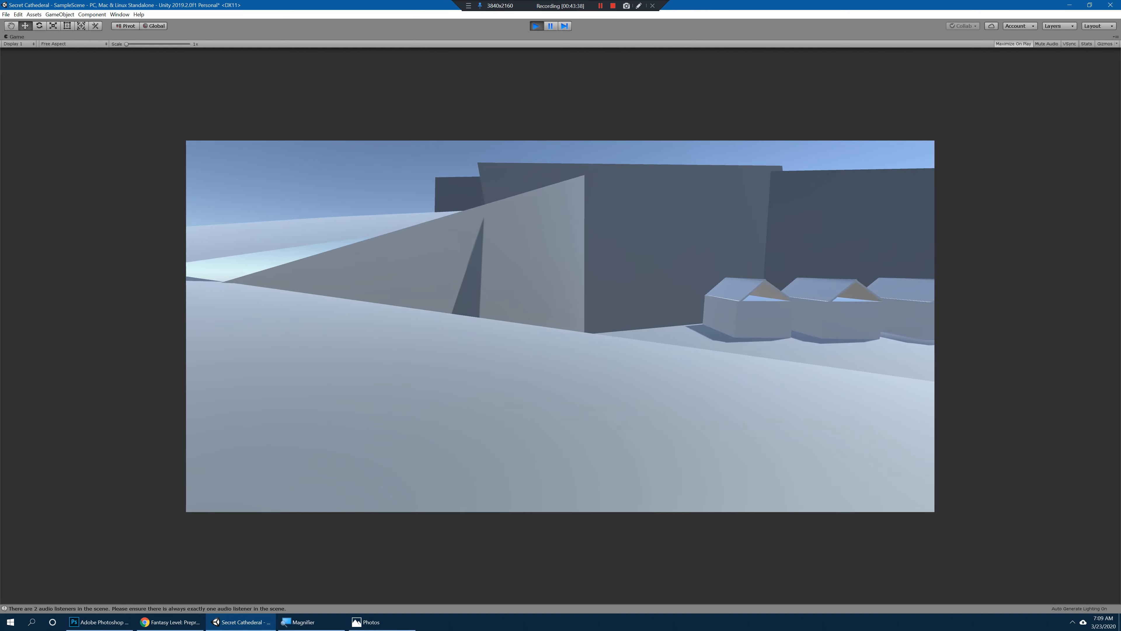
key(w)
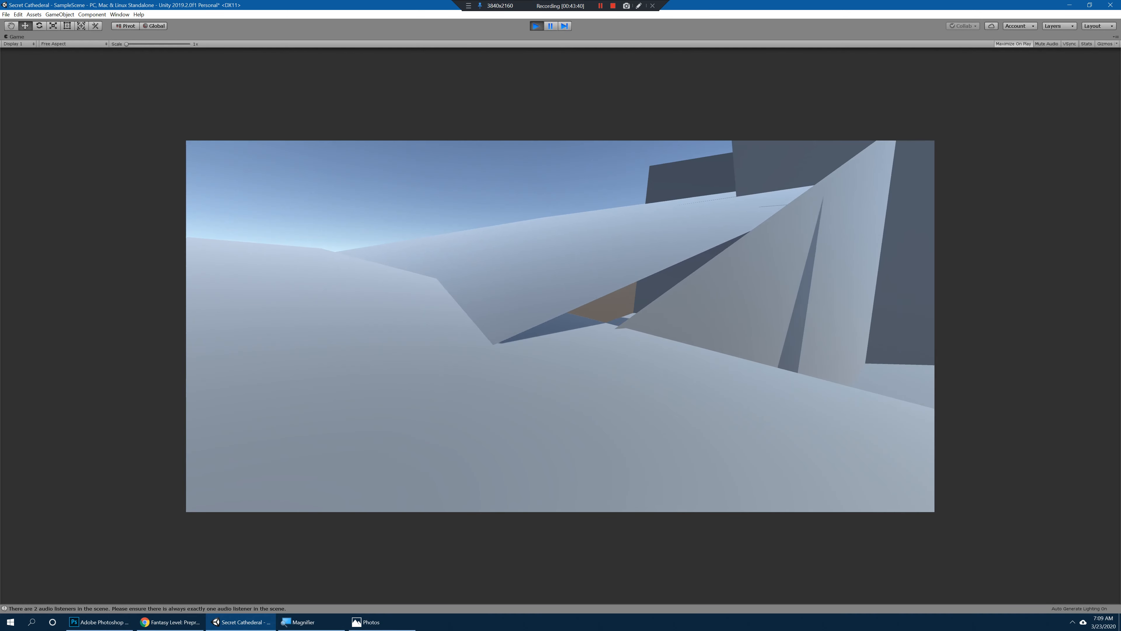
key(w)
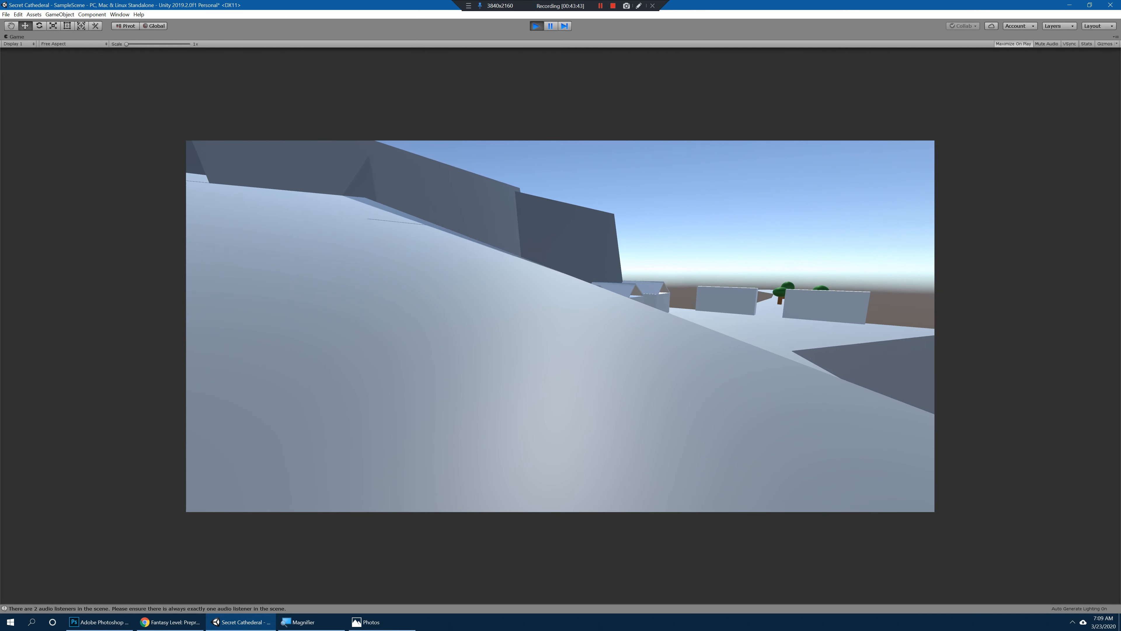
key(w)
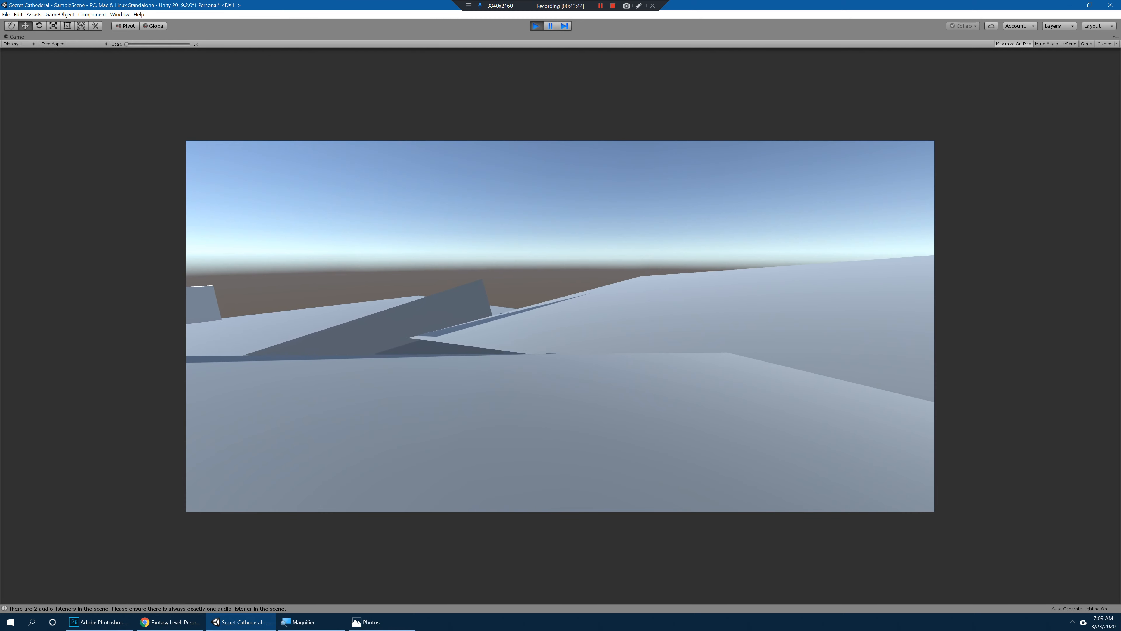
key(w)
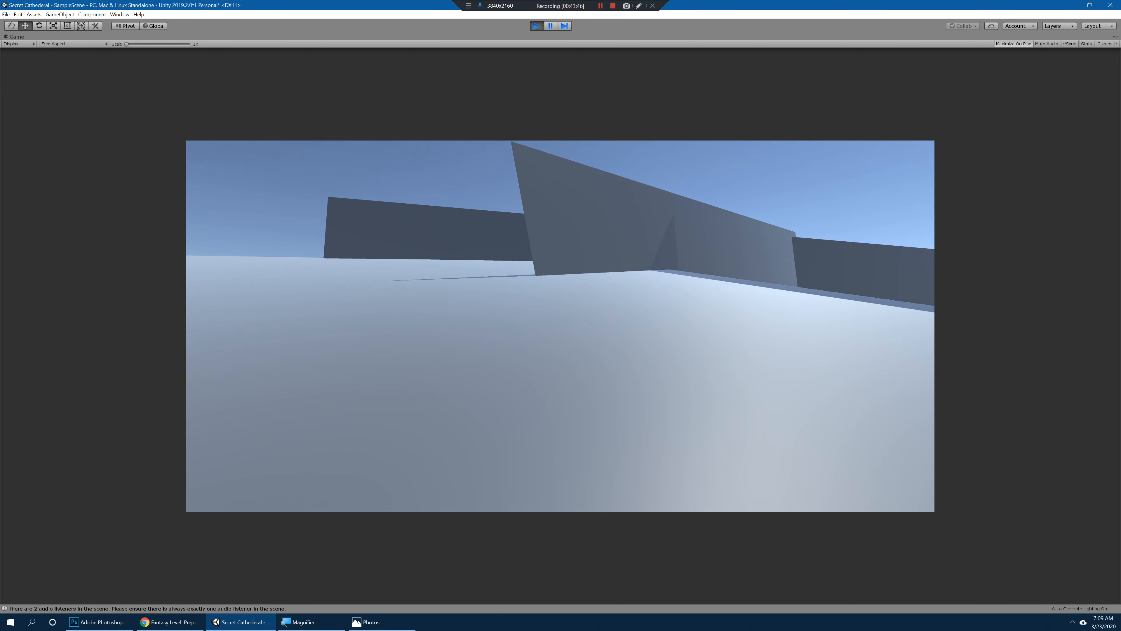
key(w)
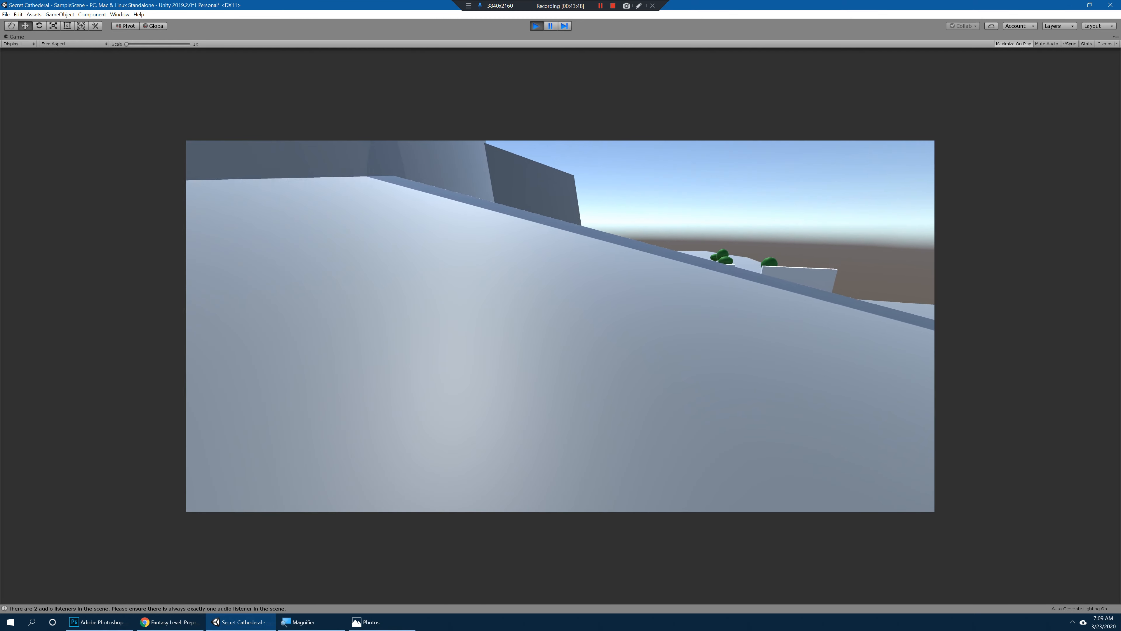
key(w)
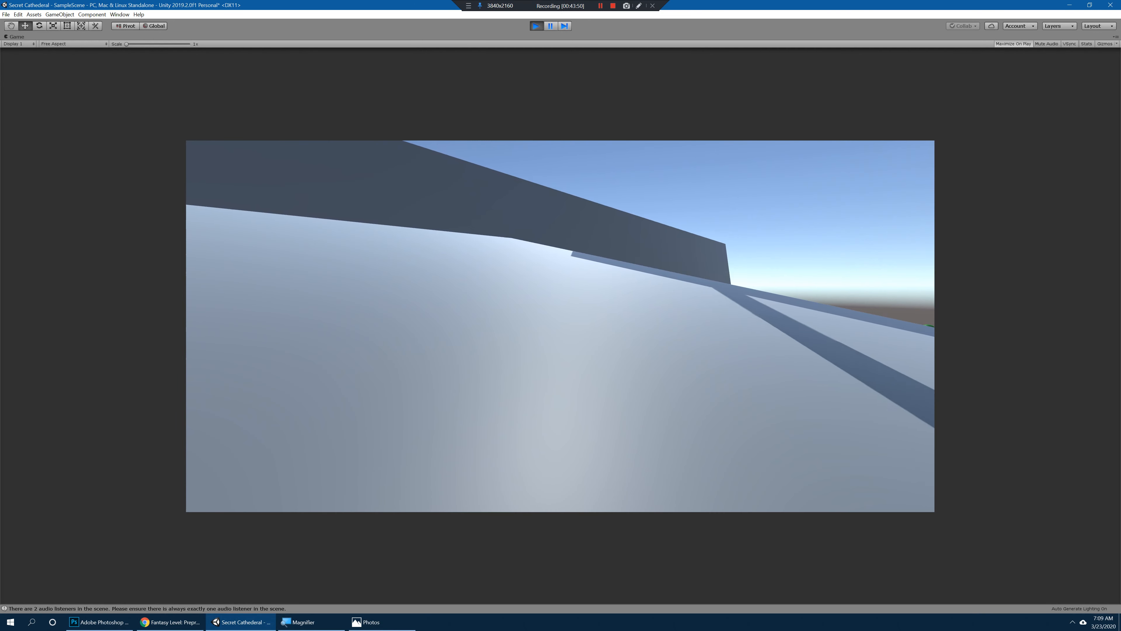
key(w)
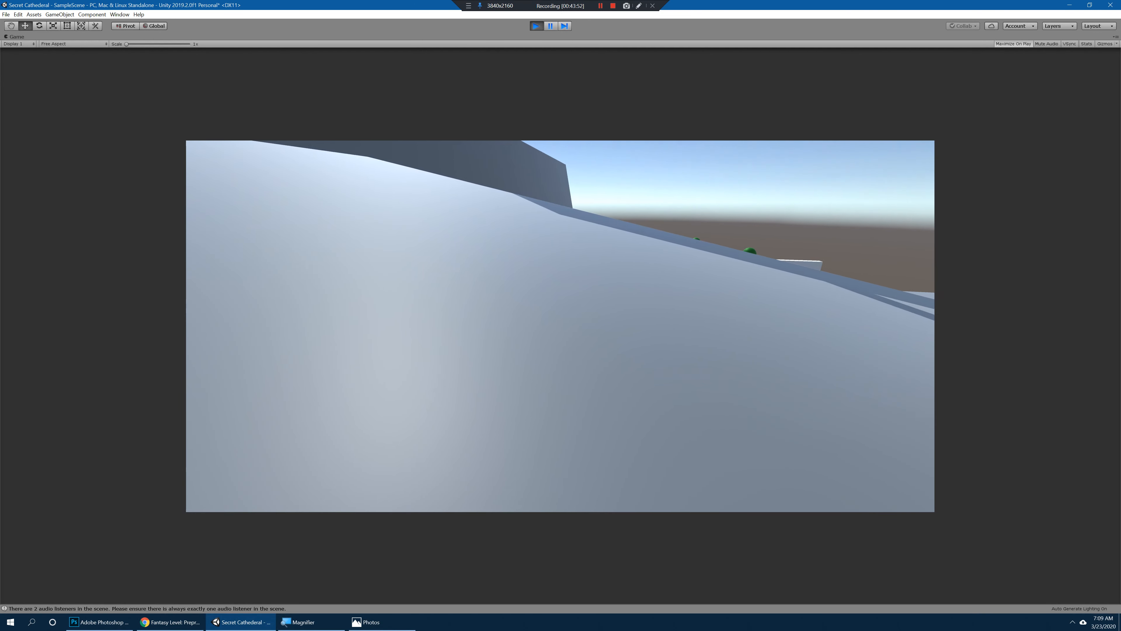
key(w)
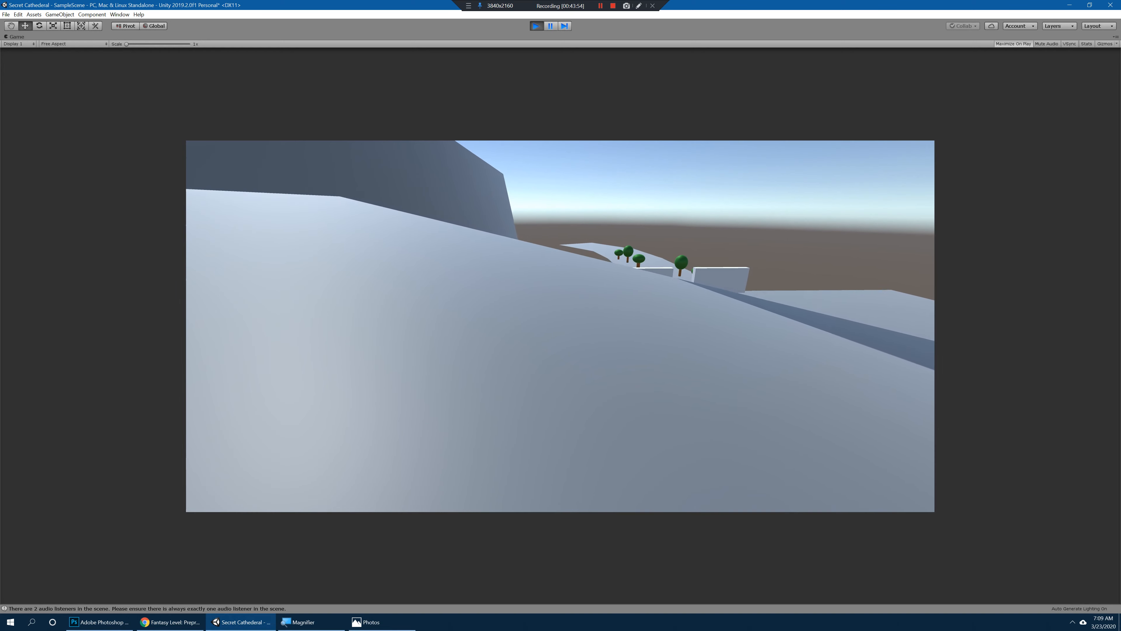
key(ctrl+p)
Step: Adjust the position and angle of the slope planes around the hill beside the village
alt+drag(460, 285, 665, 270)
click(569, 231)
key(e)
key(w)
click(621, 210)
key(r)
key(e)
key(w)
alt+drag(453, 248, 594, 229)
Step: Raise the large slope Plane (12) to Y 23.5 and rotate it to about -13.7, 102.8, -0.9
click(370, 257)
alt+drag(370, 258, 404, 217)
key(e)
key(w)
Step: Duplicate Plane (12), move the copy to X 136.1 and rotate it to about -6.9, 183.5, -2.4
alt+drag(494, 230, 269, 244)
key(ctrl+d)
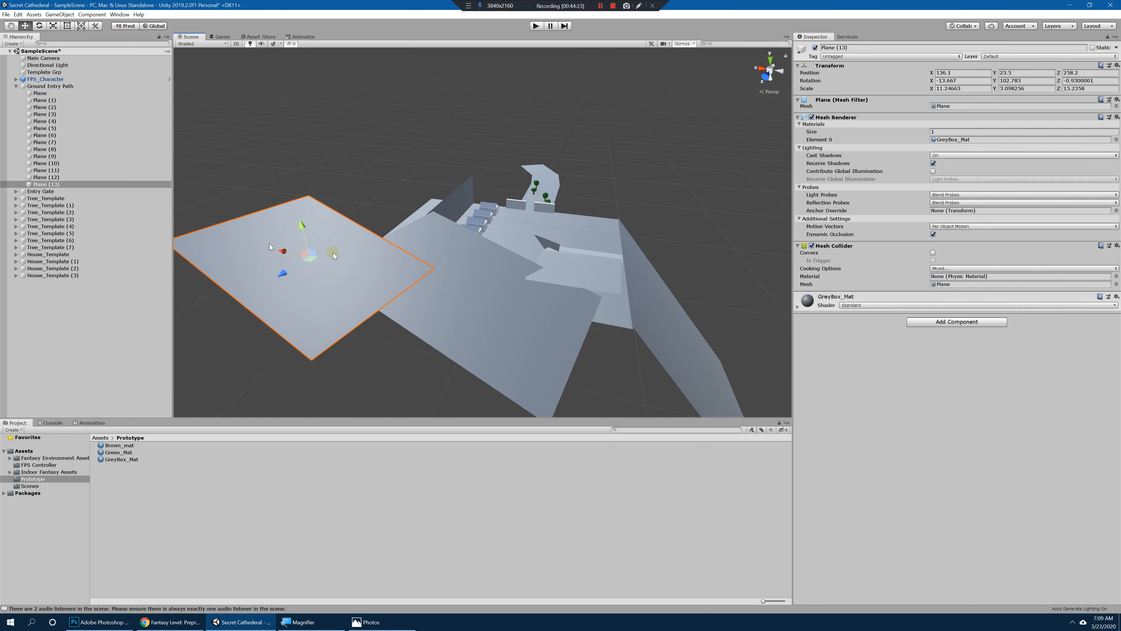
key(e)
drag(326, 267, 224, 277)
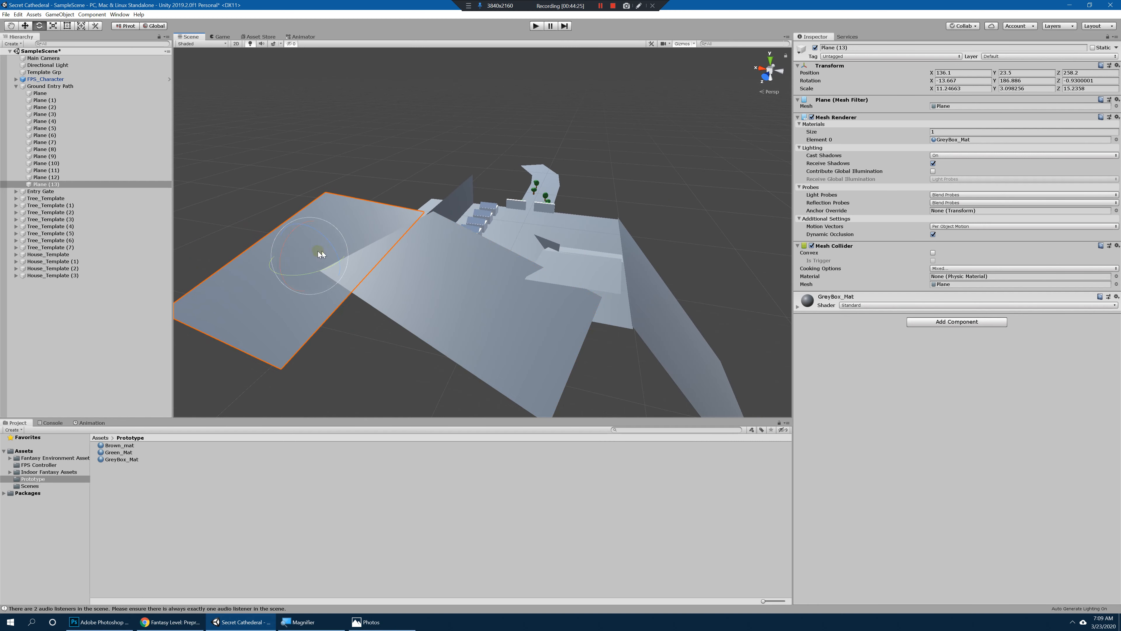
drag(318, 251, 307, 253)
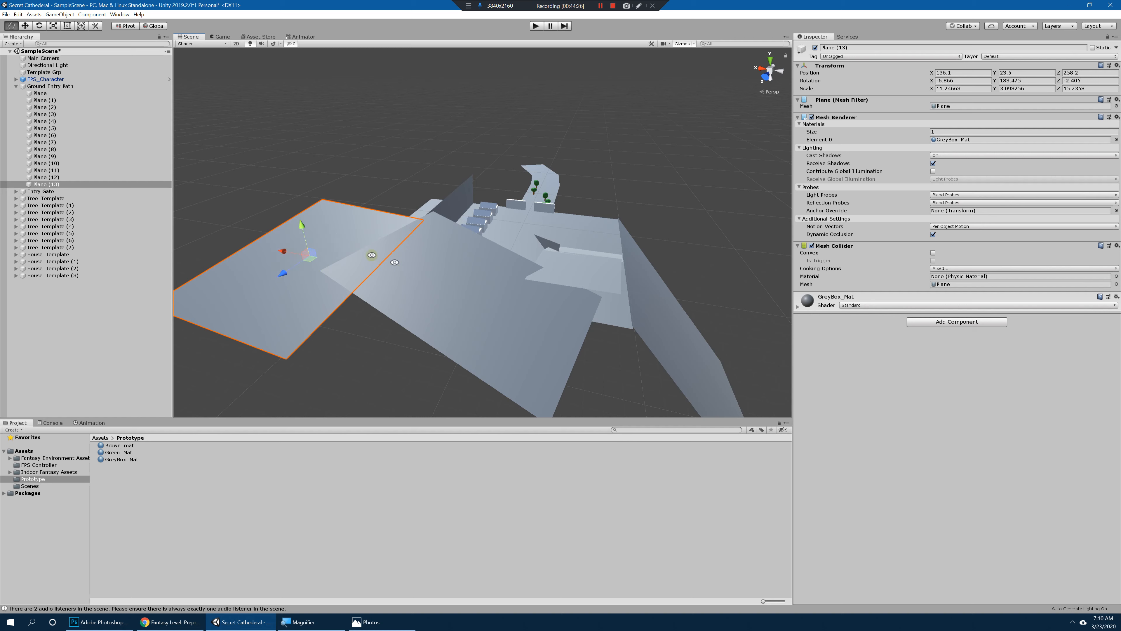
Step: Move Plane (13) behind the cliff wall to 125.1, 34.2, 168.3 and rotate it to about -4.9, 183.1, 0
key(w)
alt+drag(394, 262, 330, 192)
key(w)
alt+drag(455, 203, 346, 220)
key(e)
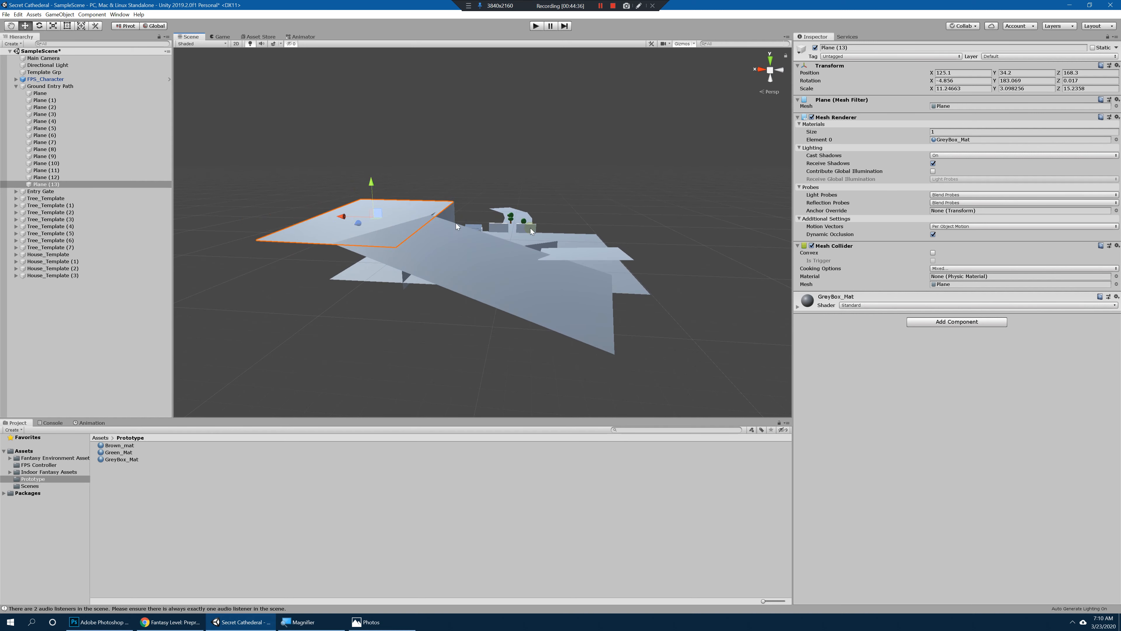
Step: Flatten Plane (13) to a rotation of about -1.8, 183.1, 0.2 and dismiss the browser notifications
alt+drag(531, 231, 539, 181)
key(e)
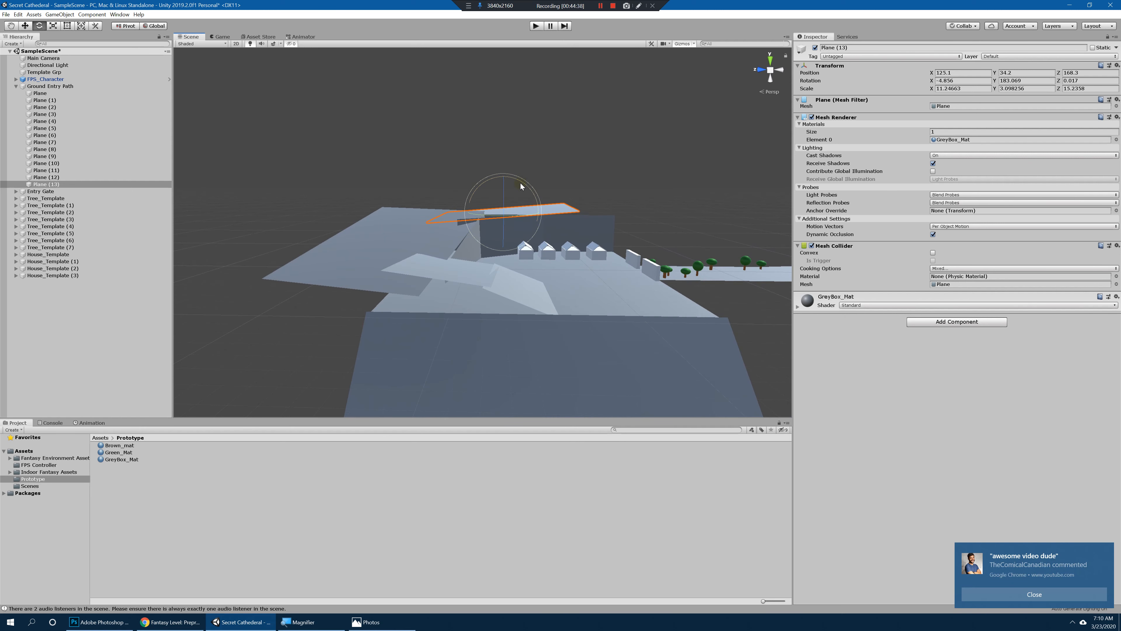
click(1054, 596)
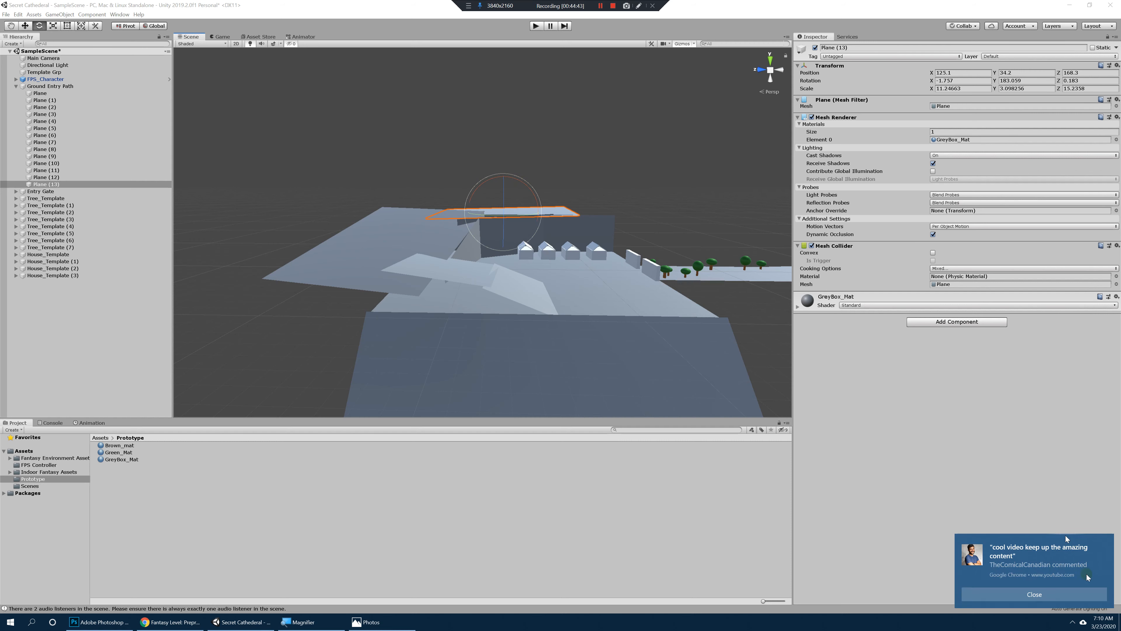
click(1105, 543)
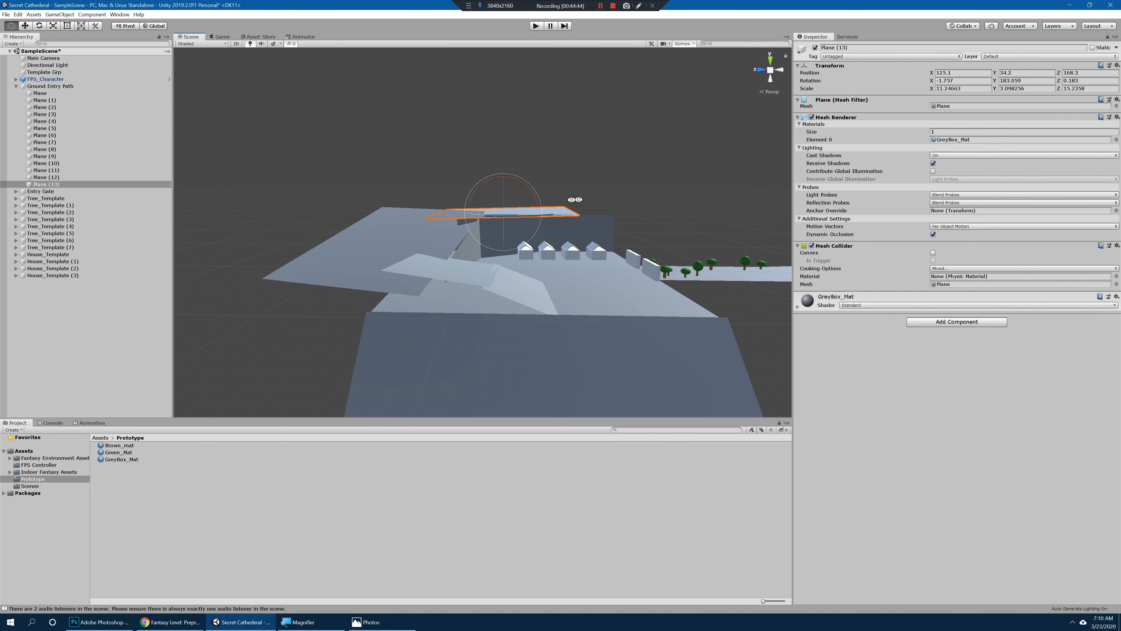
alt+drag(574, 199, 633, 303)
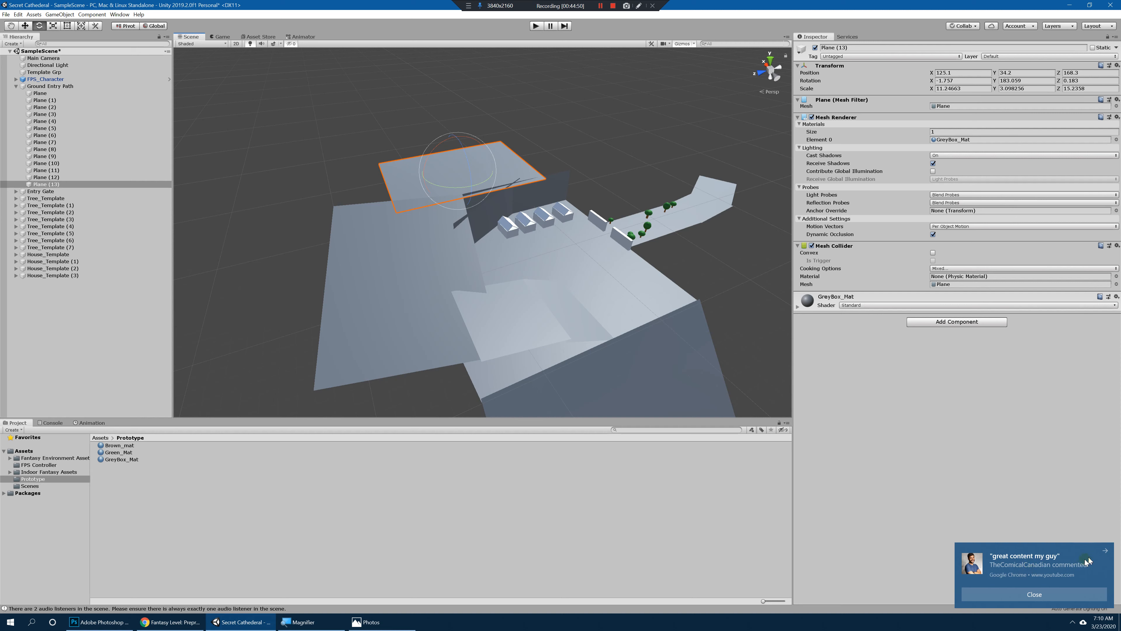
click(1103, 551)
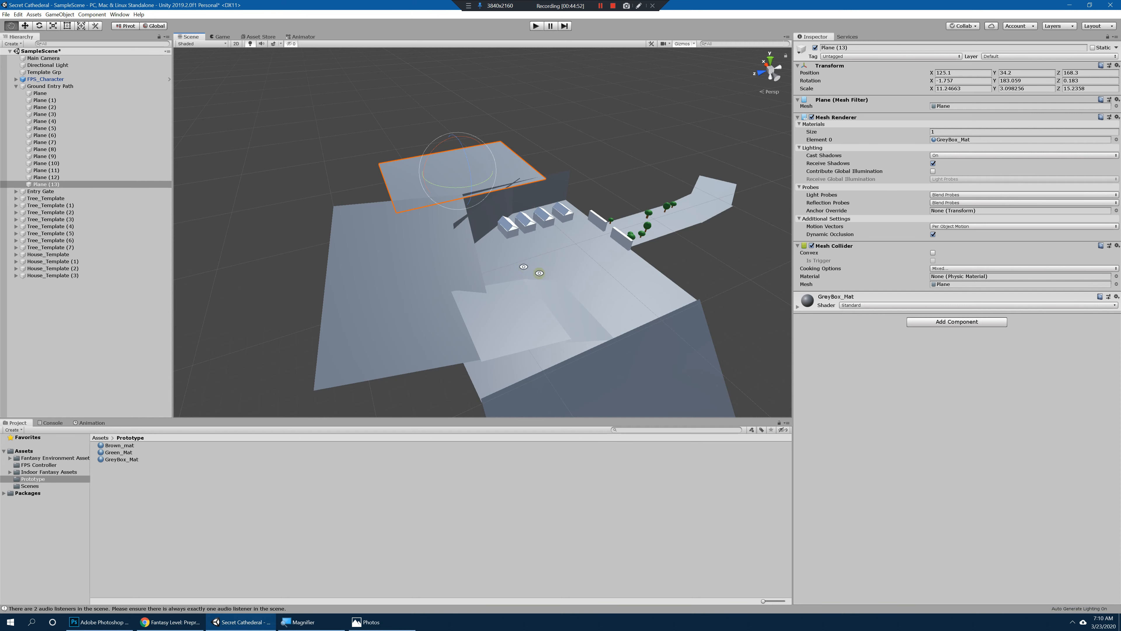
Step: Narrow Plane (13) to an X scale of about 8.24, shift it to X 111 and turn its Y rotation to about 178.5
alt+drag(531, 271, 662, 248)
key(r)
mouse_move(383, 220)
mouse_down()
mouse_move(357, 234)
mouse_move(388, 236)
mouse_up()
key(w)
alt+drag(390, 248, 534, 288)
key(ctrl+d)
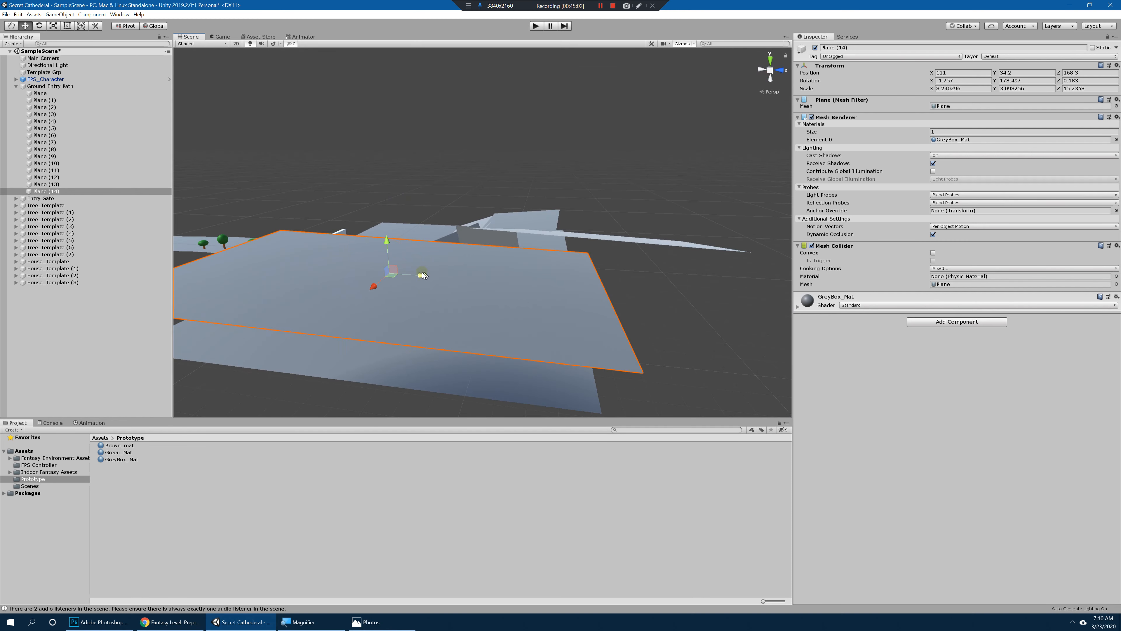
drag(422, 276, 687, 276)
key(Delete)
Step: Remove the duplicate Plane (14) and level Plane (13) by setting its rotation to 0, 180, 0
click(586, 252)
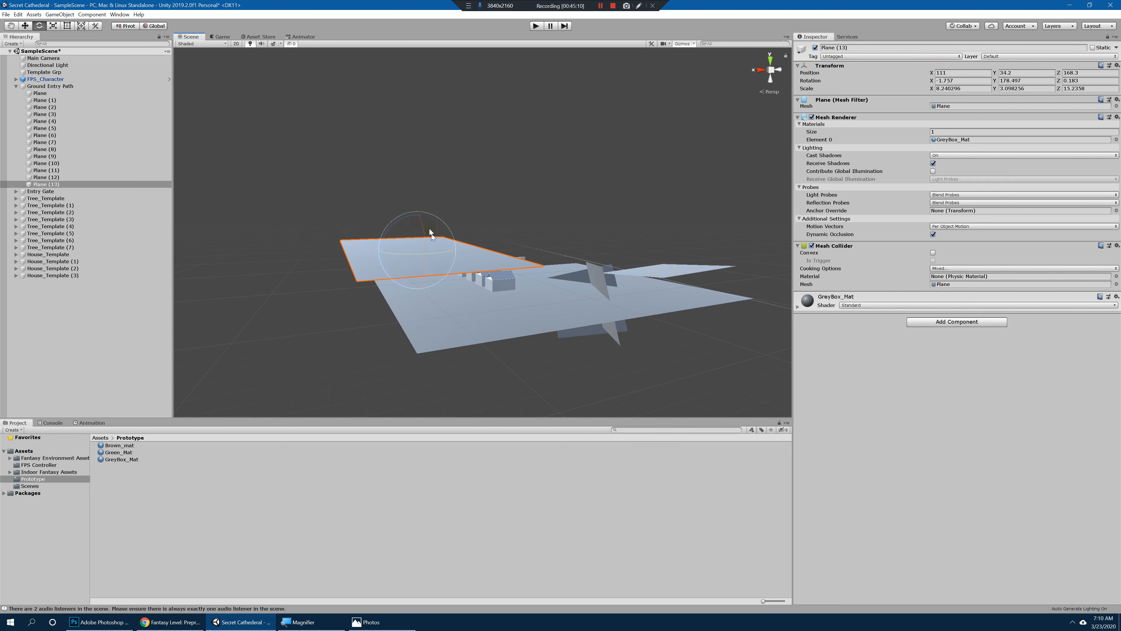
drag(431, 234, 427, 229)
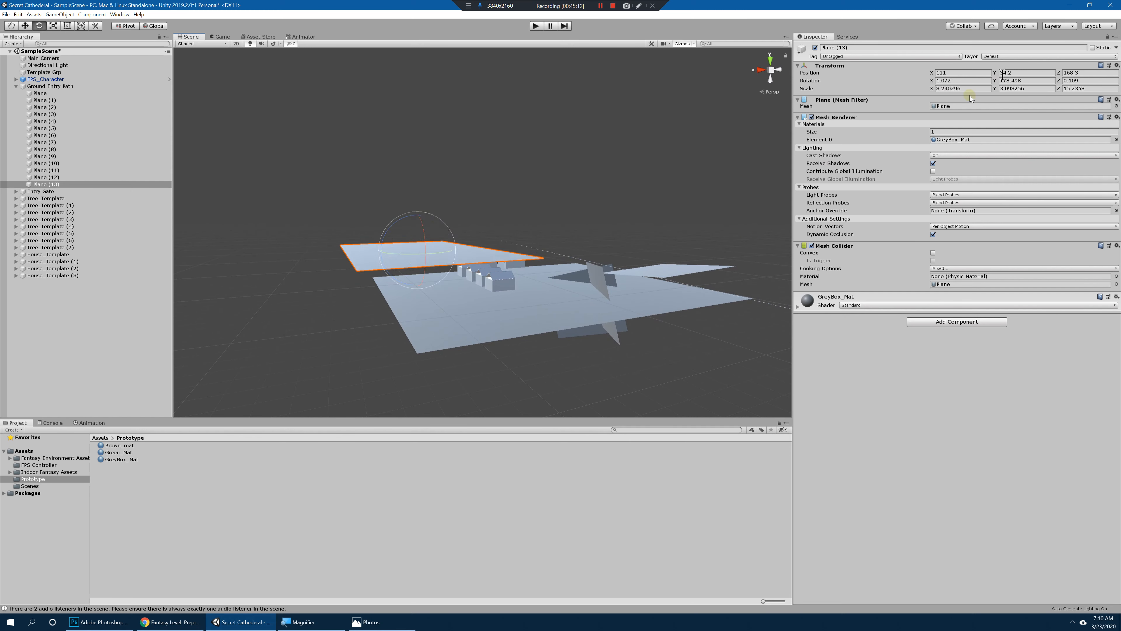
text(0)
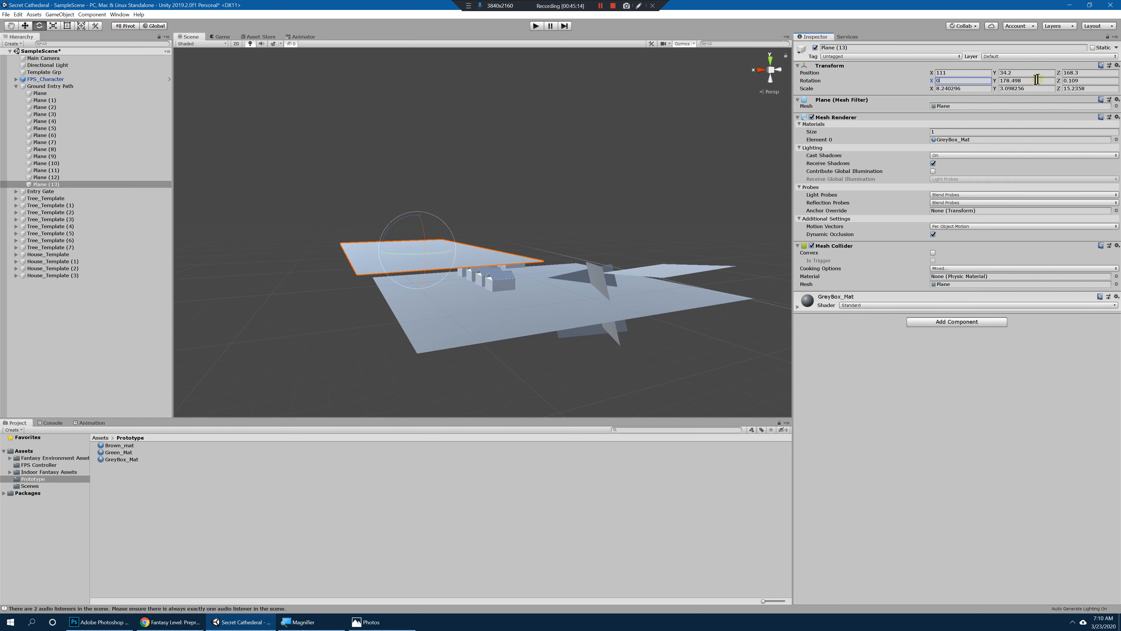
text(1)
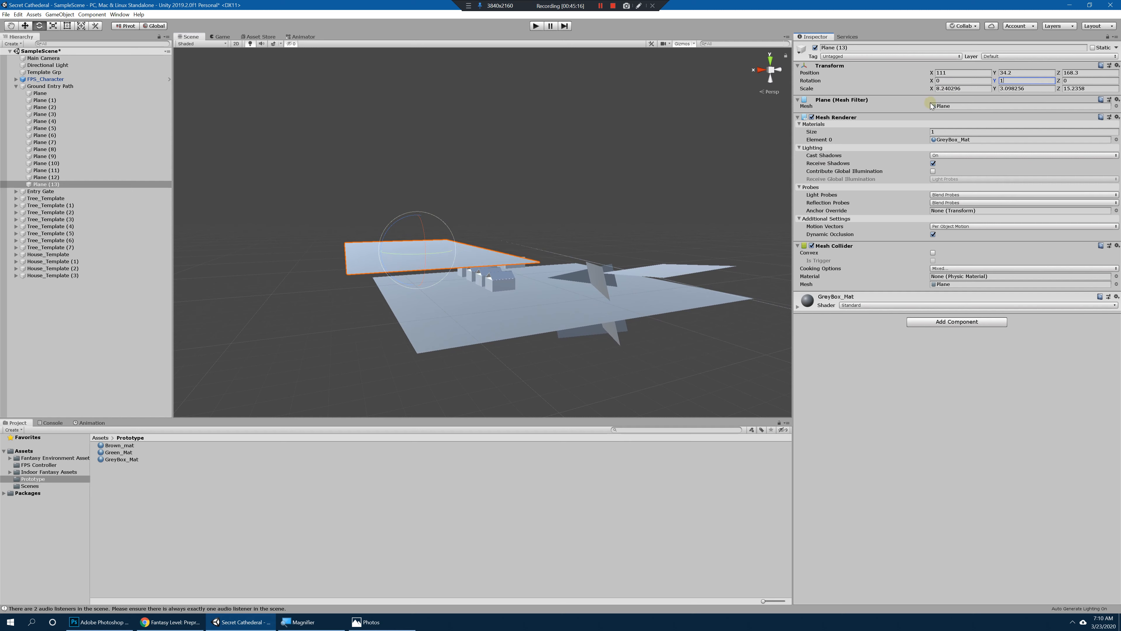
text(80)
Step: Lengthen Plane (13) to a Z scale of about 28.03 and move it to 111, 40.1, 159.3 on top of the cliff wall
alt+drag(514, 197, 378, 241)
mouse_move(483, 237)
alt+mouse_down()
mouse_move(446, 243)
mouse_move(471, 219)
alt+mouse_up()
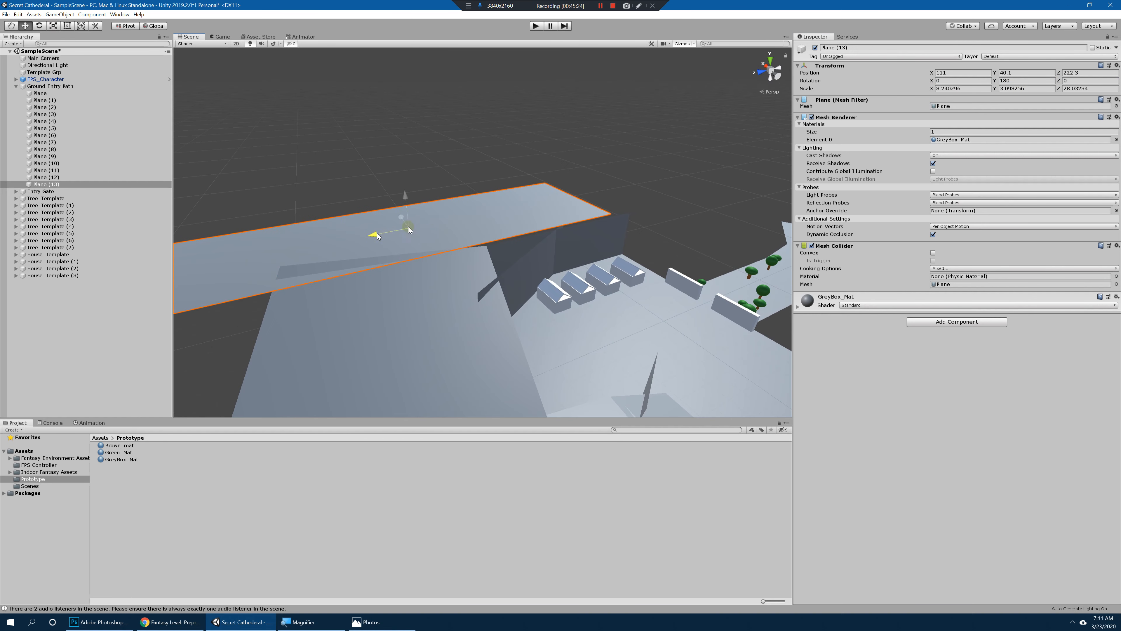
drag(377, 235, 591, 278)
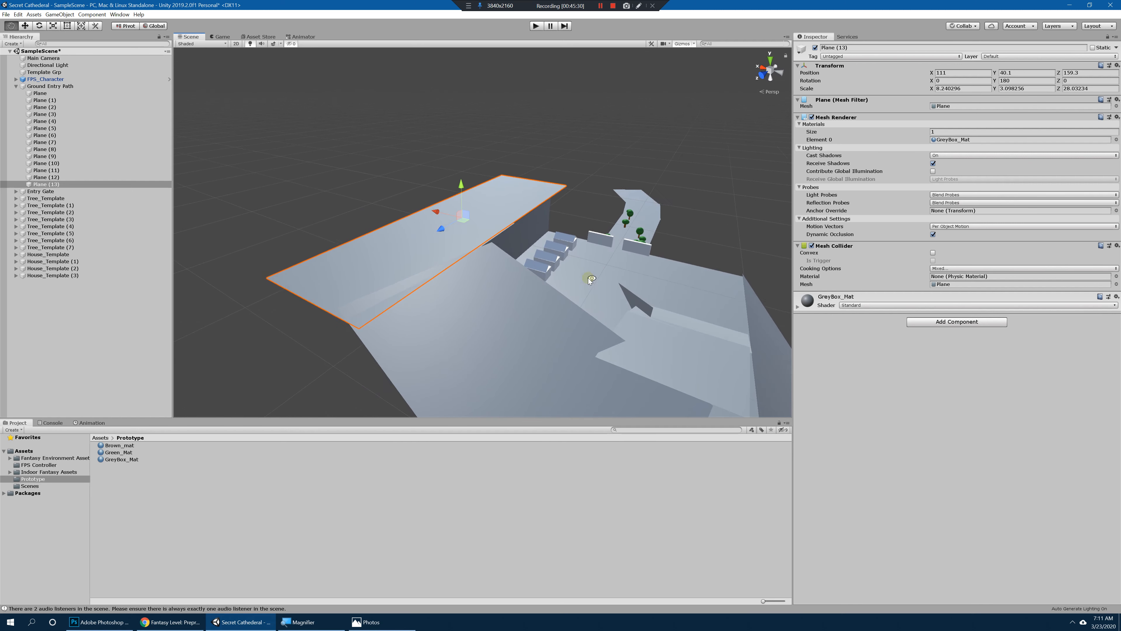
Step: Duplicate Plane (13), stand the copy up at a Z rotation of about -79.5, enlarge it to 11.77, 4.43, 40.04 and move it to 155.1, 73.2, 159.3
drag(439, 213, 441, 240)
drag(387, 199, 386, 146)
alt+drag(473, 188, 571, 183)
scroll(426, 211, down, 5)
alt+drag(427, 211, 461, 195)
drag(337, 208, 379, 207)
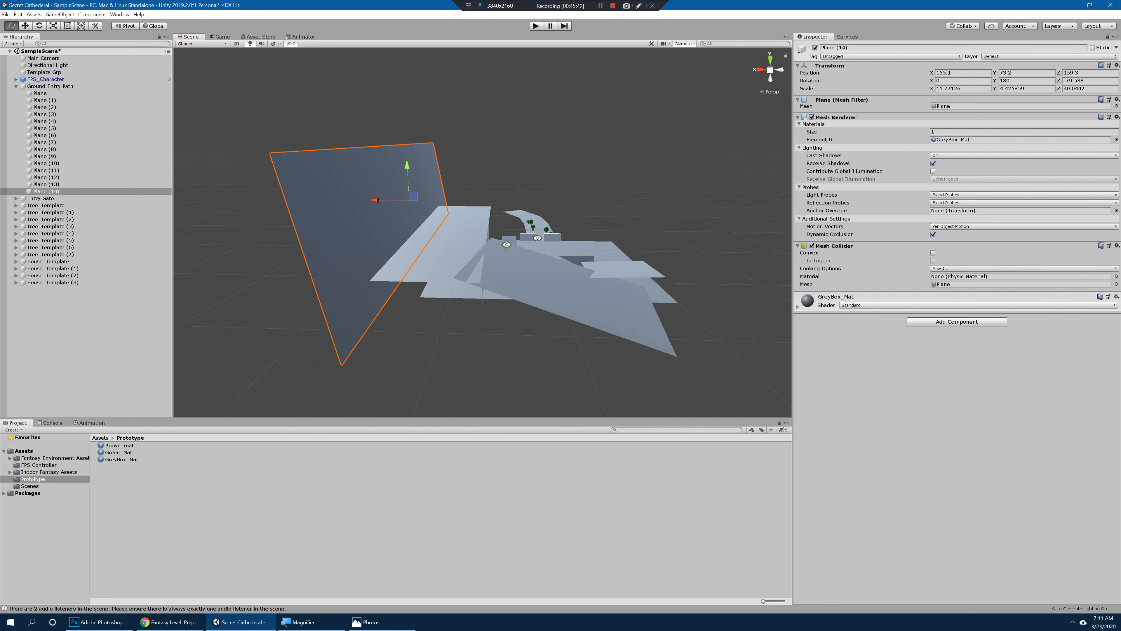
Step: Shorten the upper wall Plane (14) to a Z scale of about 33.07 and shift it to Z 184.2
alt+drag(507, 245, 472, 180)
key(r)
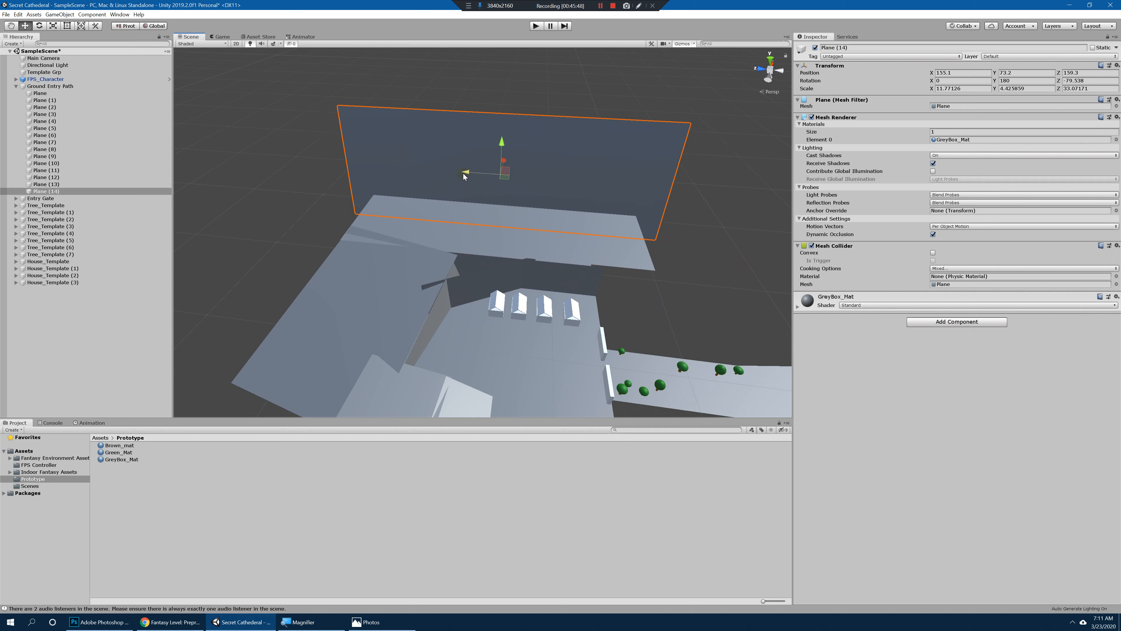
alt+drag(445, 189, 447, 181)
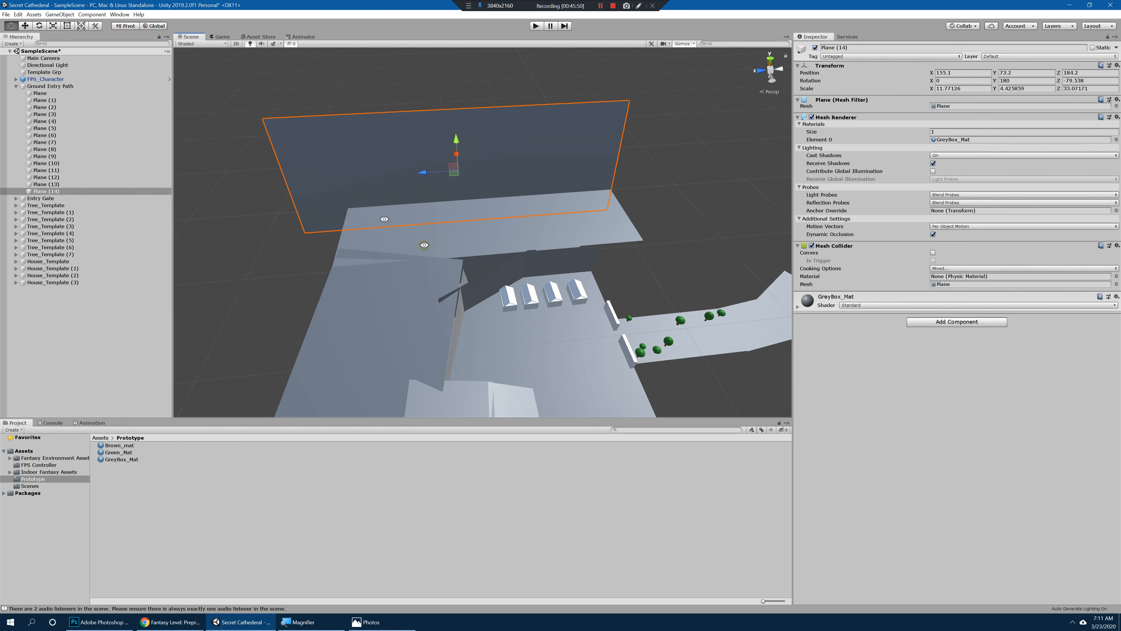
Step: Duplicate Plane (14), turn the copy to about 127.5 in Y, move it to 114.2, 73.2, 302.5 and narrow its Z scale to about 18.17
alt+drag(424, 245, 512, 255)
key(ctrl+d)
key(e)
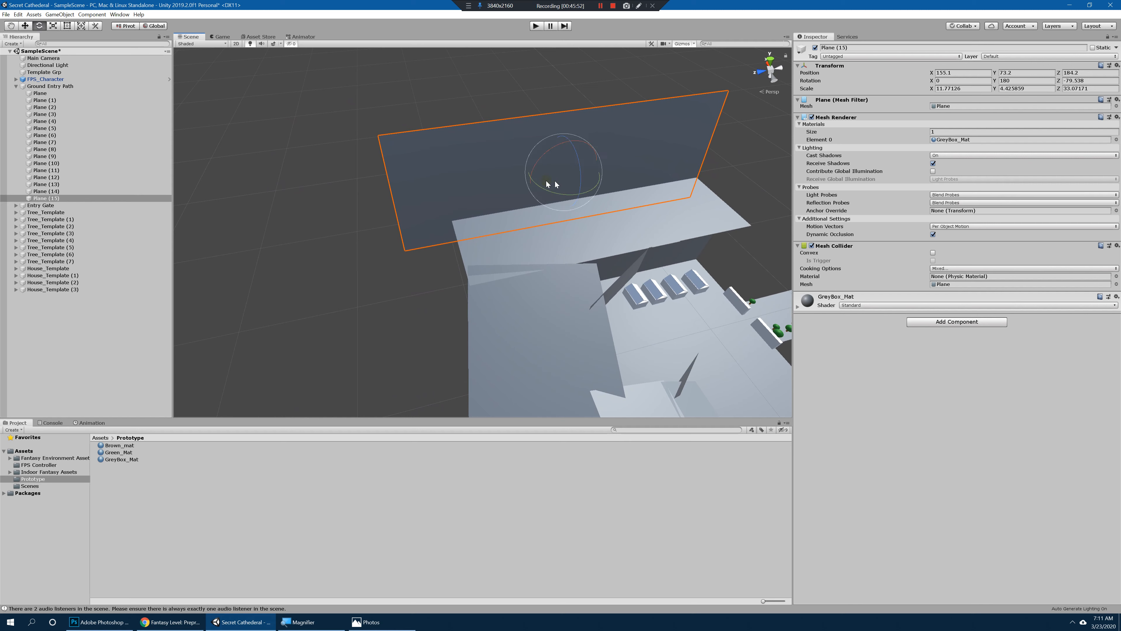
drag(543, 190, 433, 197)
key(w)
key(e)
key(w)
key(r)
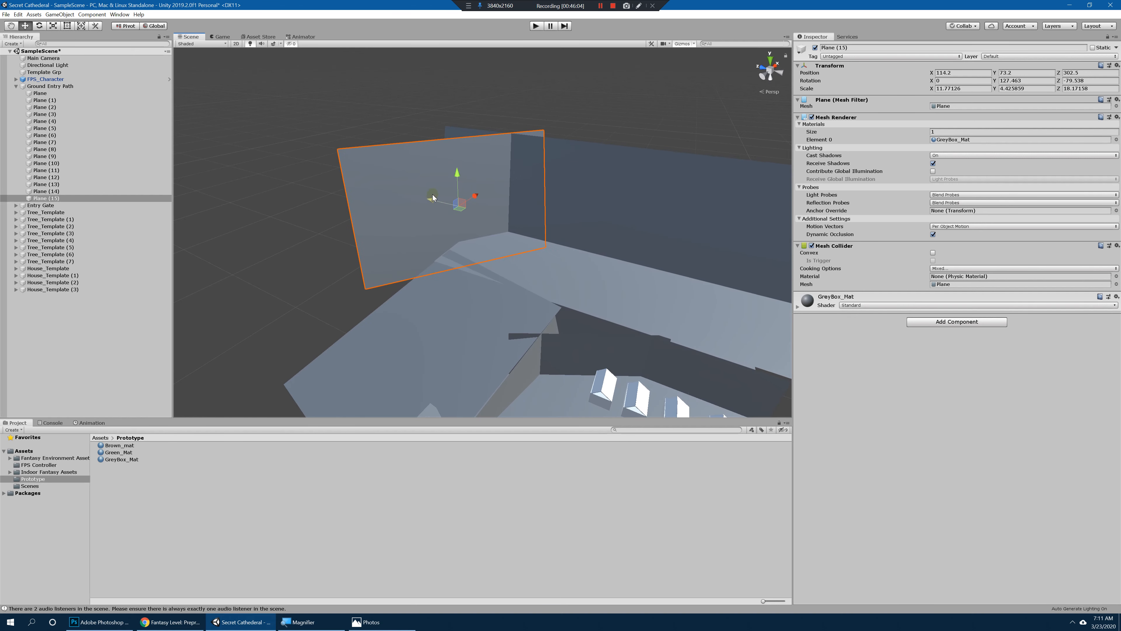
Step: Duplicate Plane (15), raise the copy's X scale to about 26.69, move it to X 31.9 and turn its Y rotation to about 103.1
key(r)
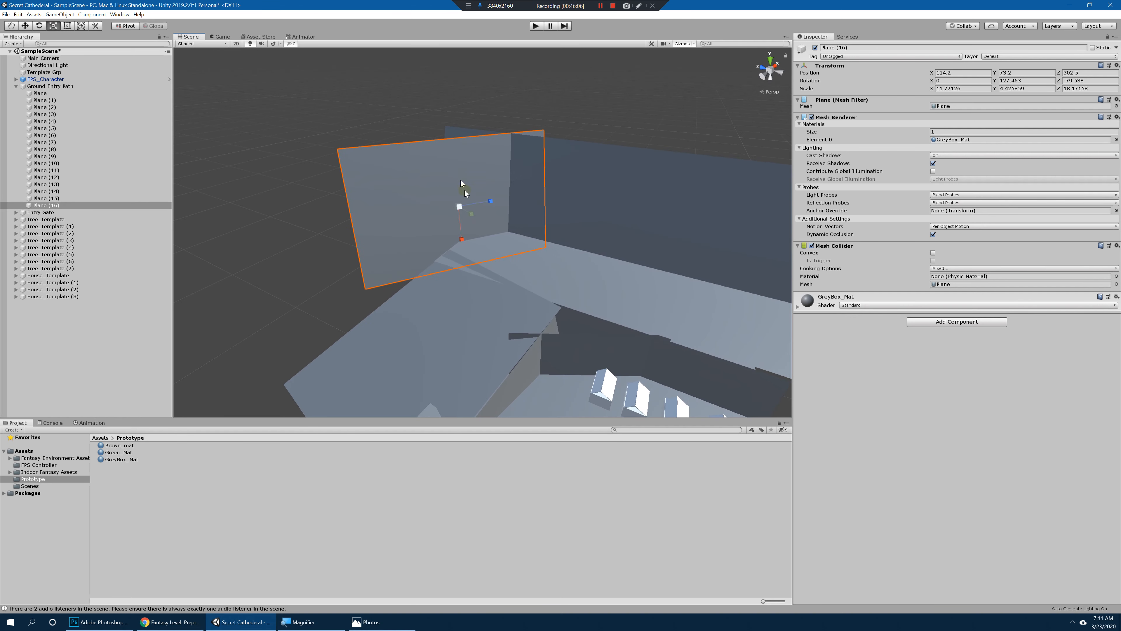
drag(464, 234, 477, 282)
key(w)
drag(477, 197, 421, 219)
drag(403, 256, 431, 257)
key(w)
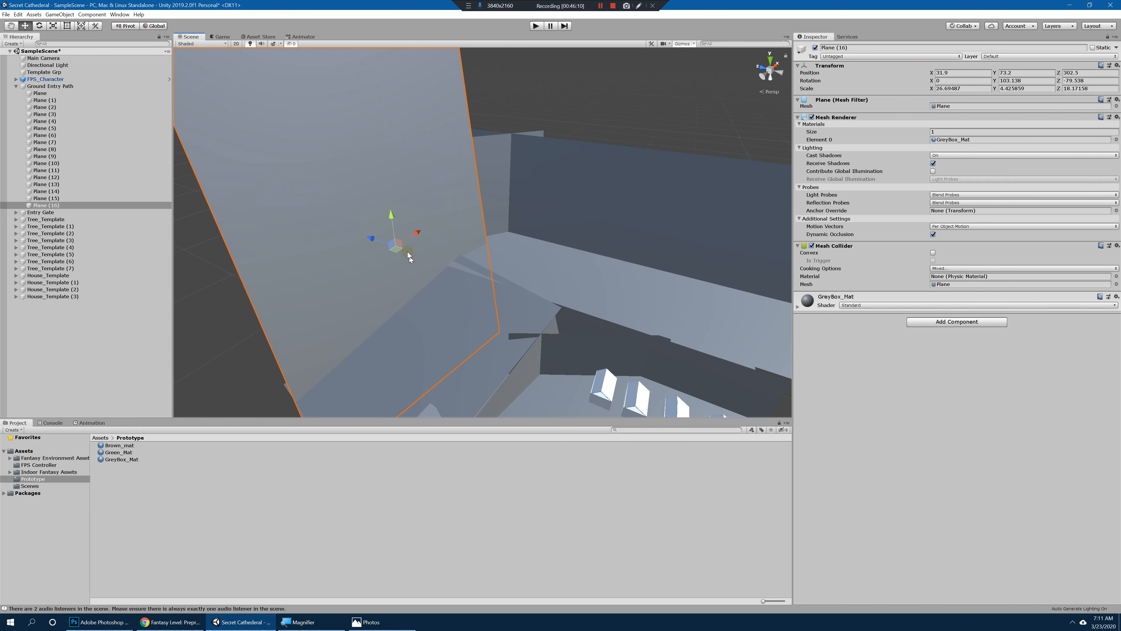
Step: Move Plane (16) to Z 332.6, rotate it to about -1.2, 104.1, -89.7 and compare the layout with the paper map in Photos
drag(328, 211, 356, 211)
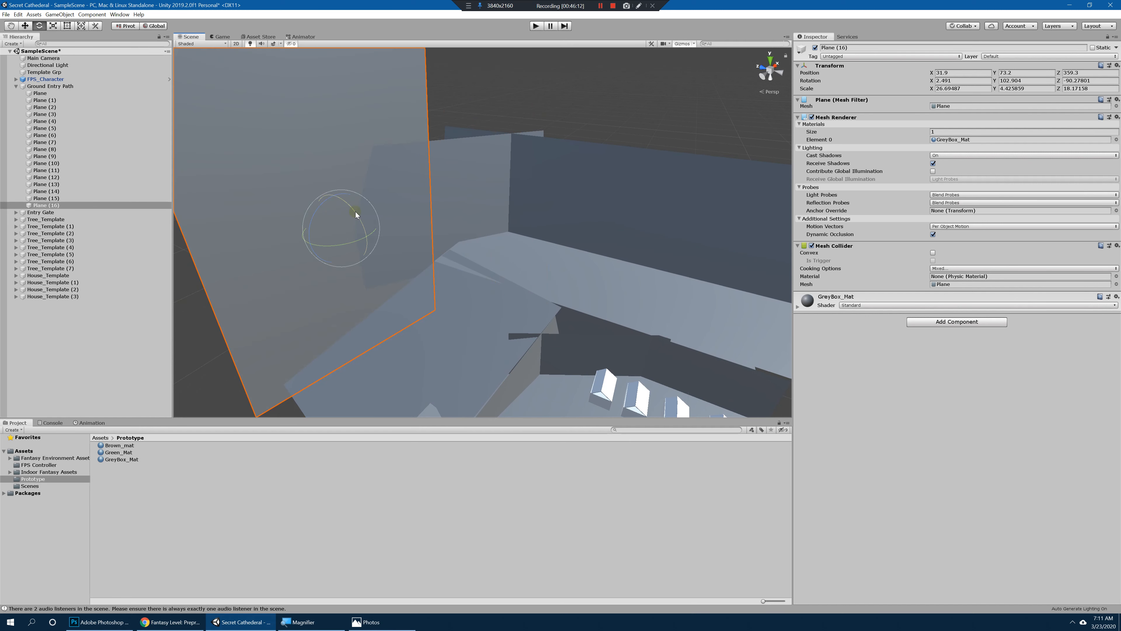
mouse_move(431, 221)
alt+mouse_down()
mouse_move(447, 206)
mouse_move(443, 229)
alt+mouse_up()
key(w)
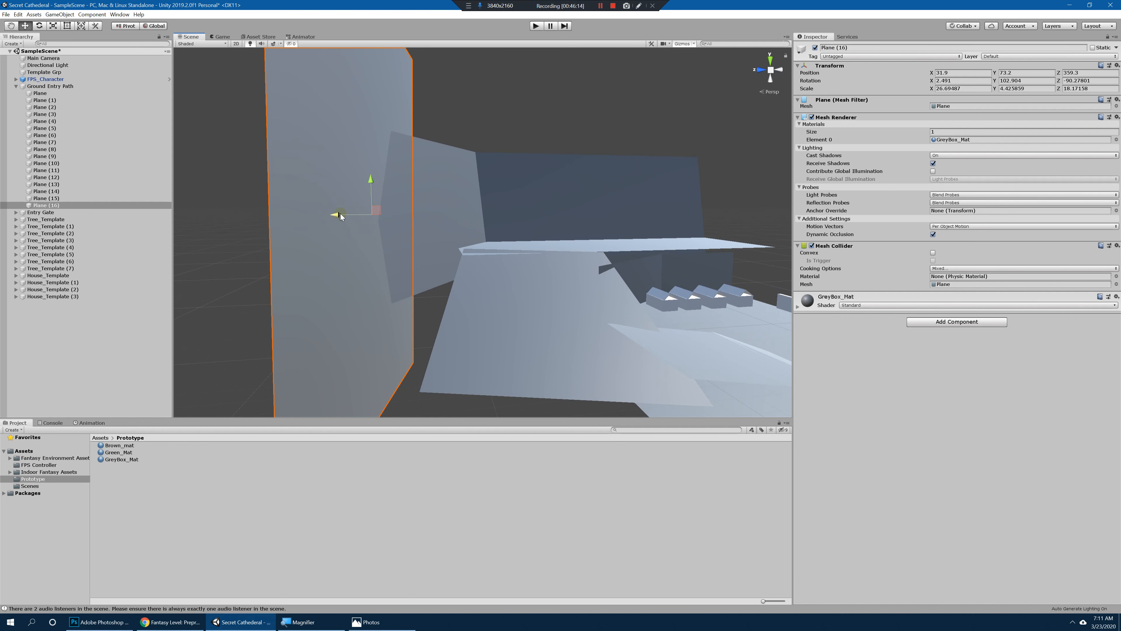
drag(340, 215, 400, 207)
click(383, 623)
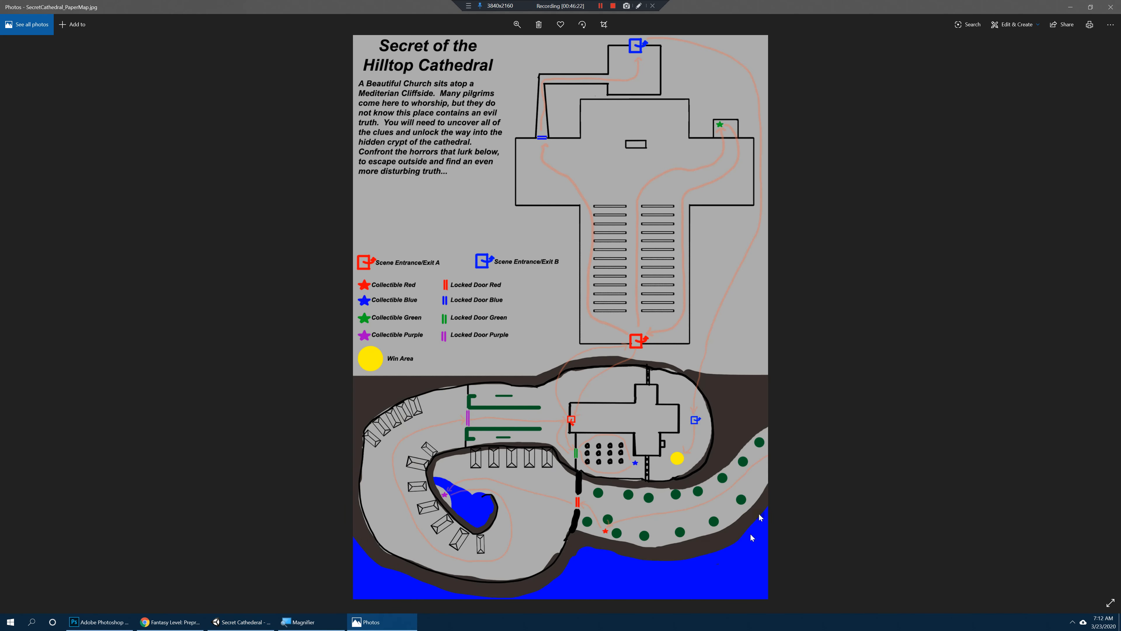
click(252, 623)
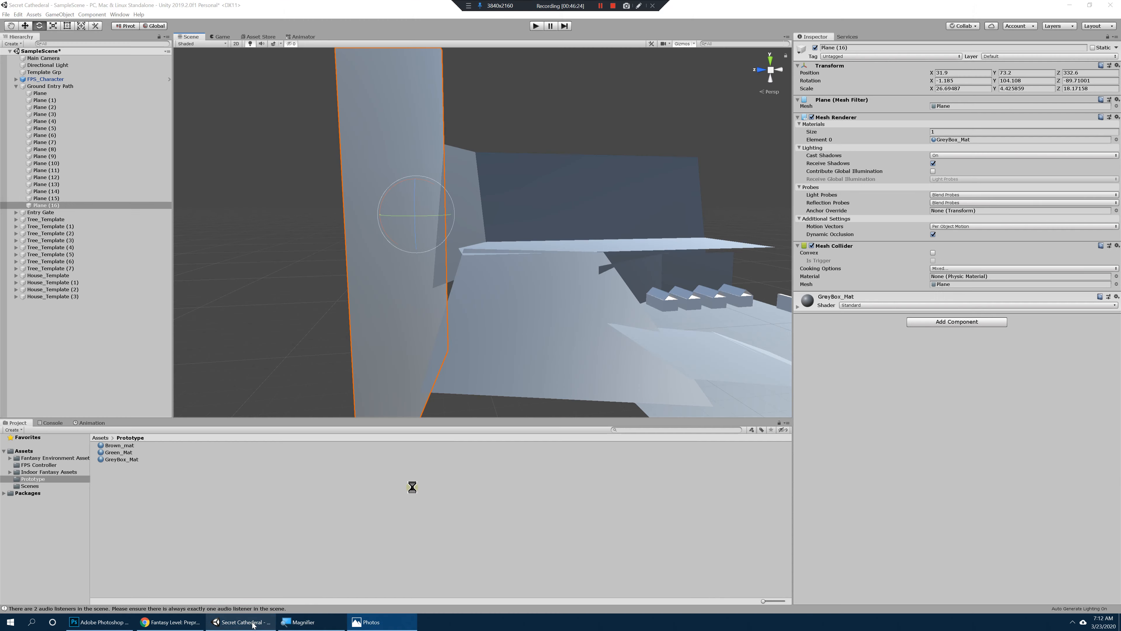
Step: Lower Plane (16) to Y 46.3, shrink its X and Z scale to about 7.99 and 8.35, and tilt it to about -34.5, 107.2, -99.4
alt+drag(450, 325, 483, 391)
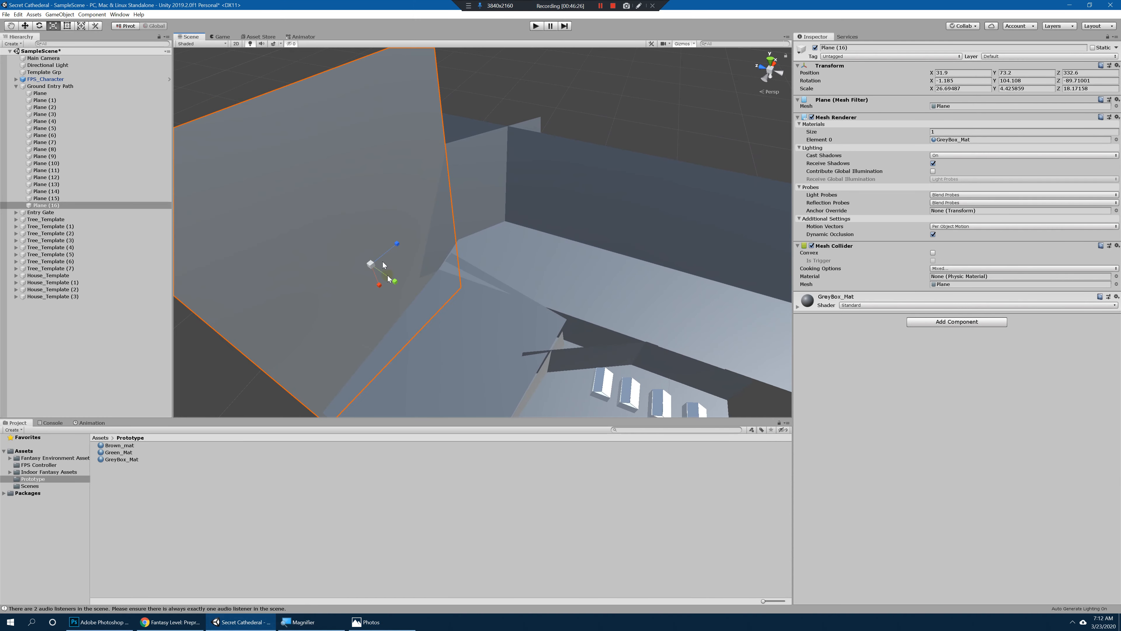
alt+drag(389, 293, 382, 230)
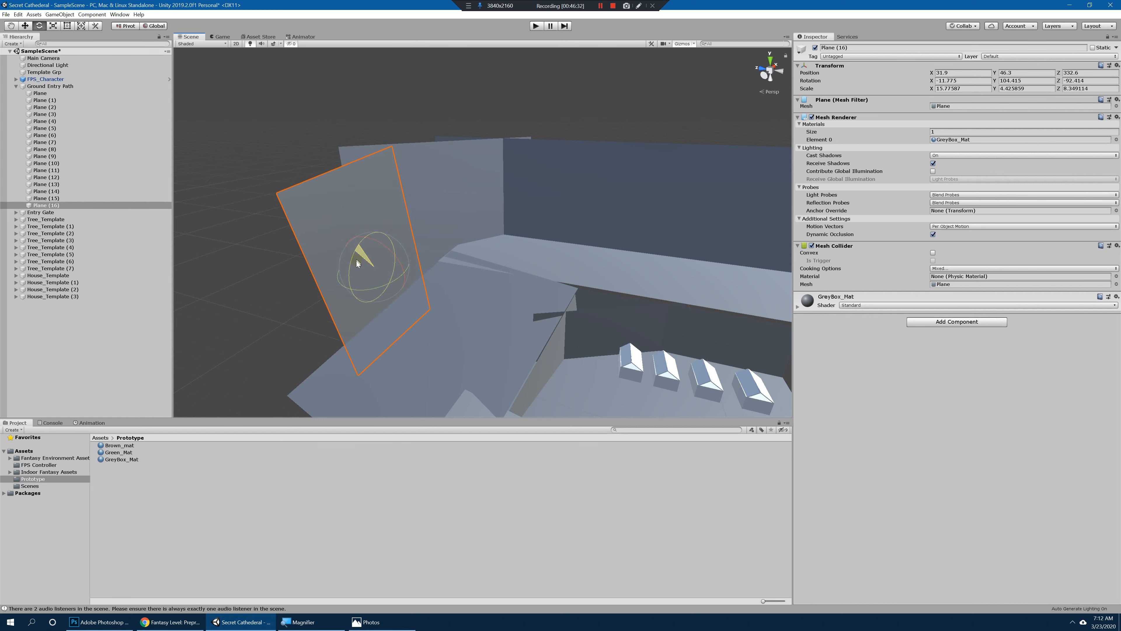
drag(383, 294, 378, 283)
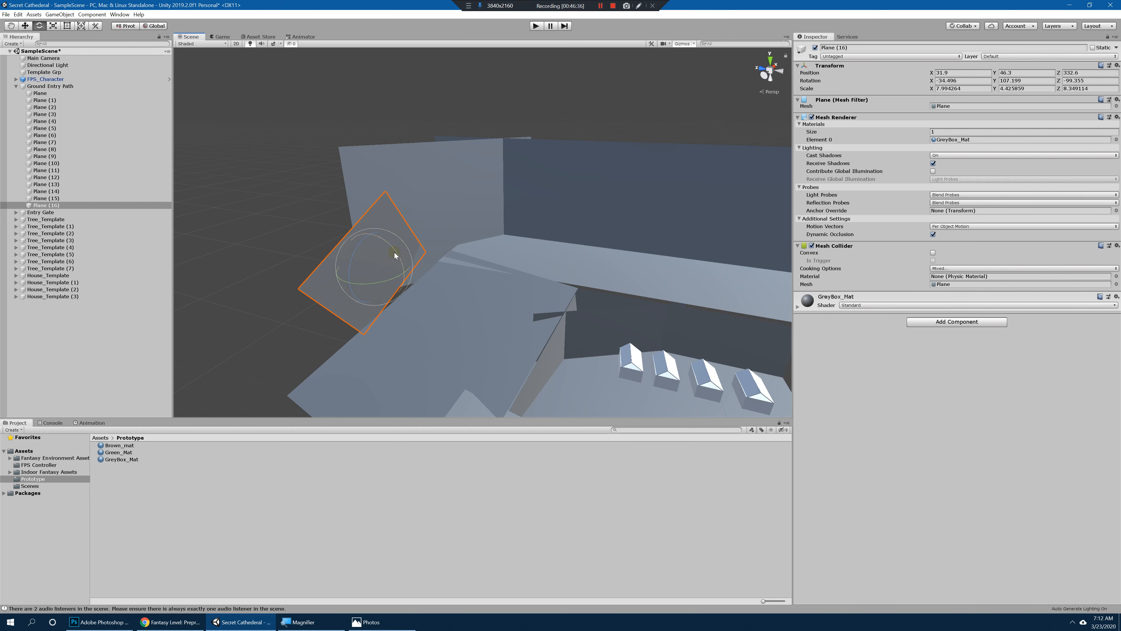
Step: Lengthen Plane (16) to a Z scale of about 19.85 and rotate it to about -37.5, 97.1, -82.3 along the slope's outer edge
key(r)
drag(399, 243, 445, 222)
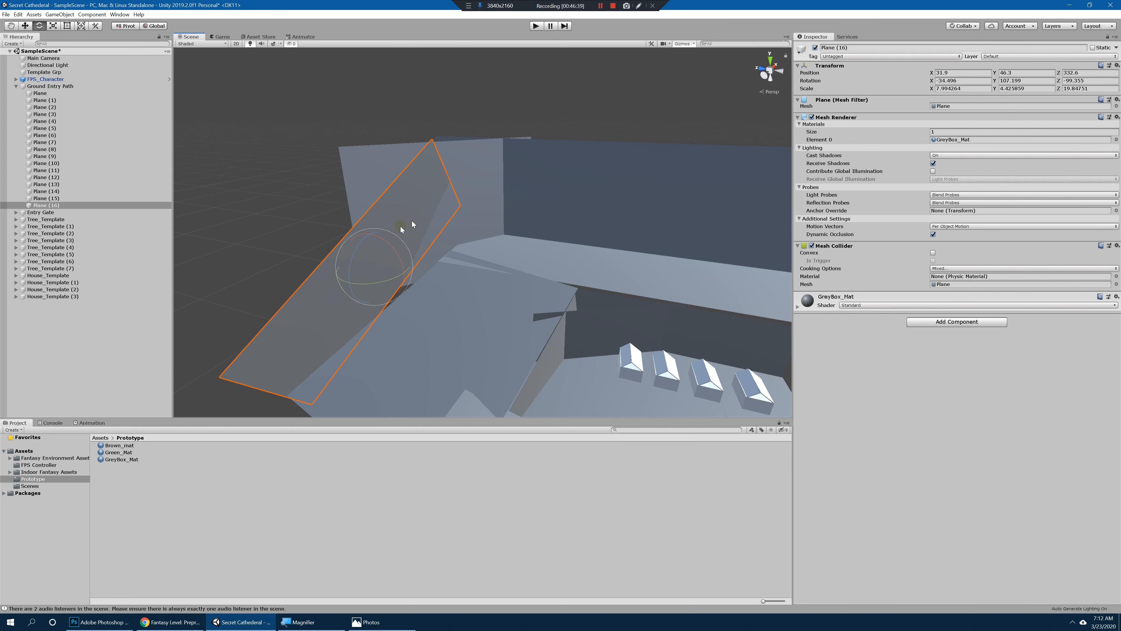
drag(374, 235, 370, 229)
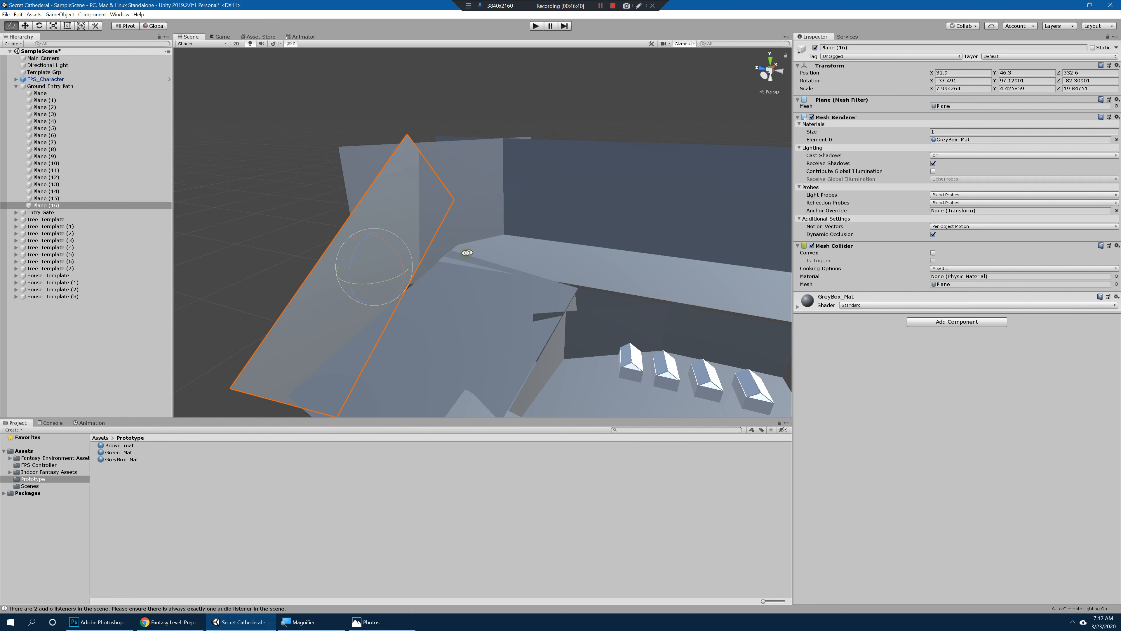
Step: Play-test the level from the village floor, walking toward the ramp and onto the slope to check the new outer wall
alt+drag(466, 253, 451, 219)
click(442, 225)
alt+drag(568, 245, 589, 280)
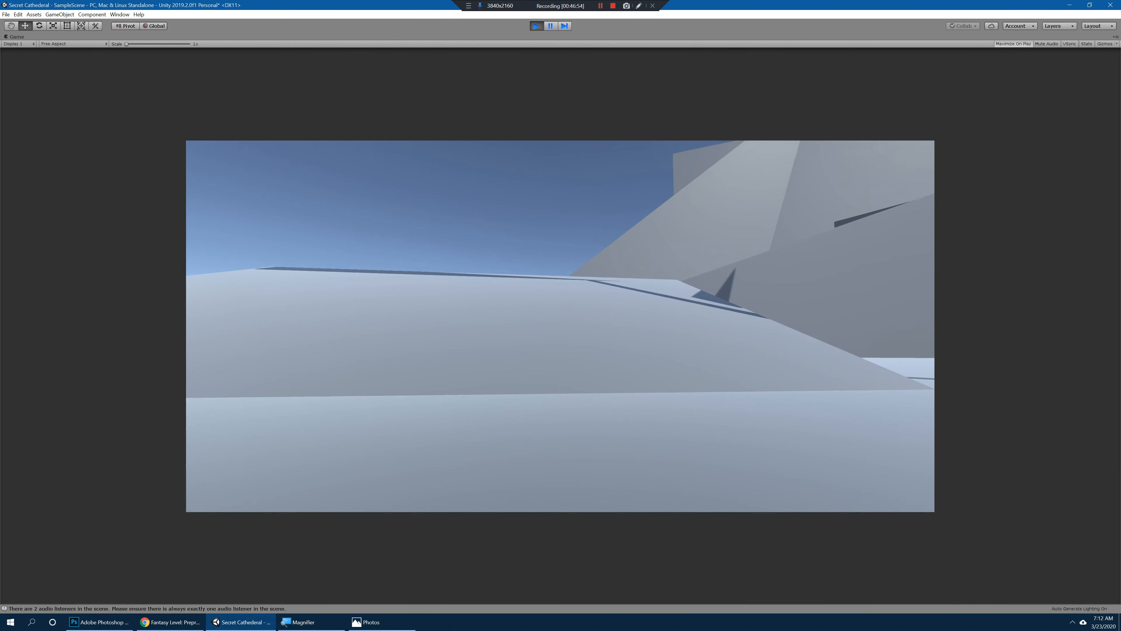
key(w)
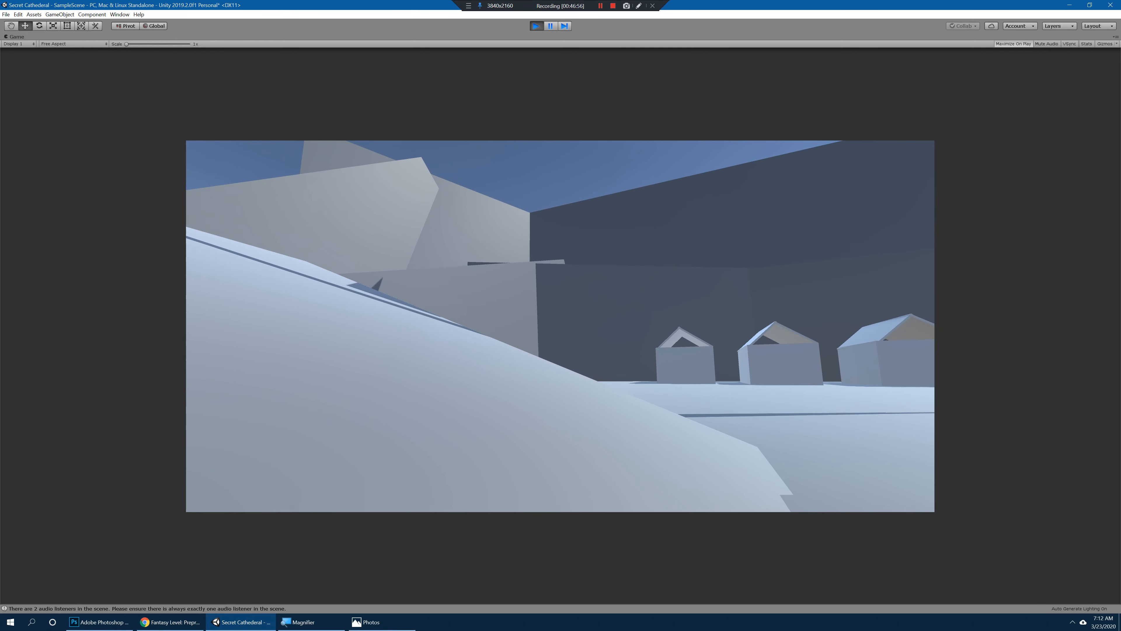
key(s)
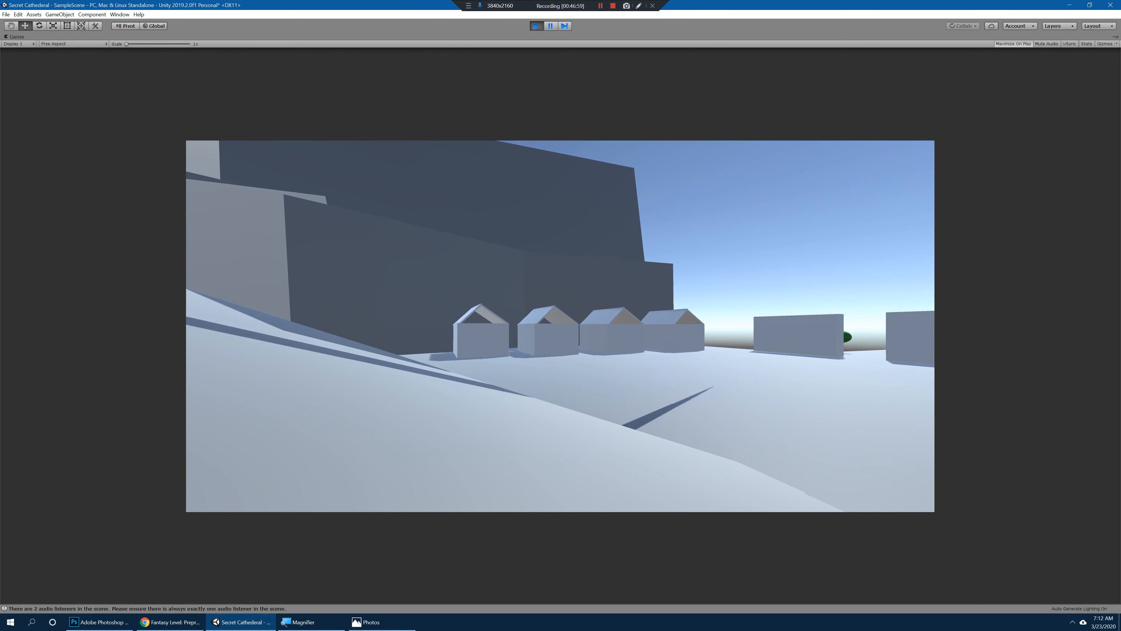
key(w)
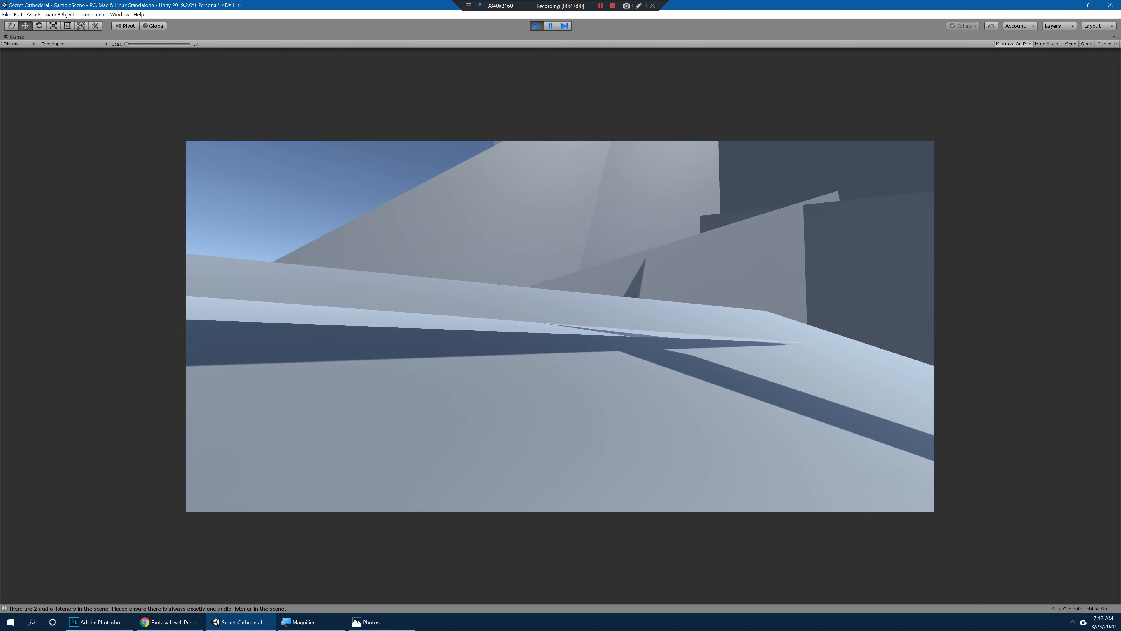
key(w)
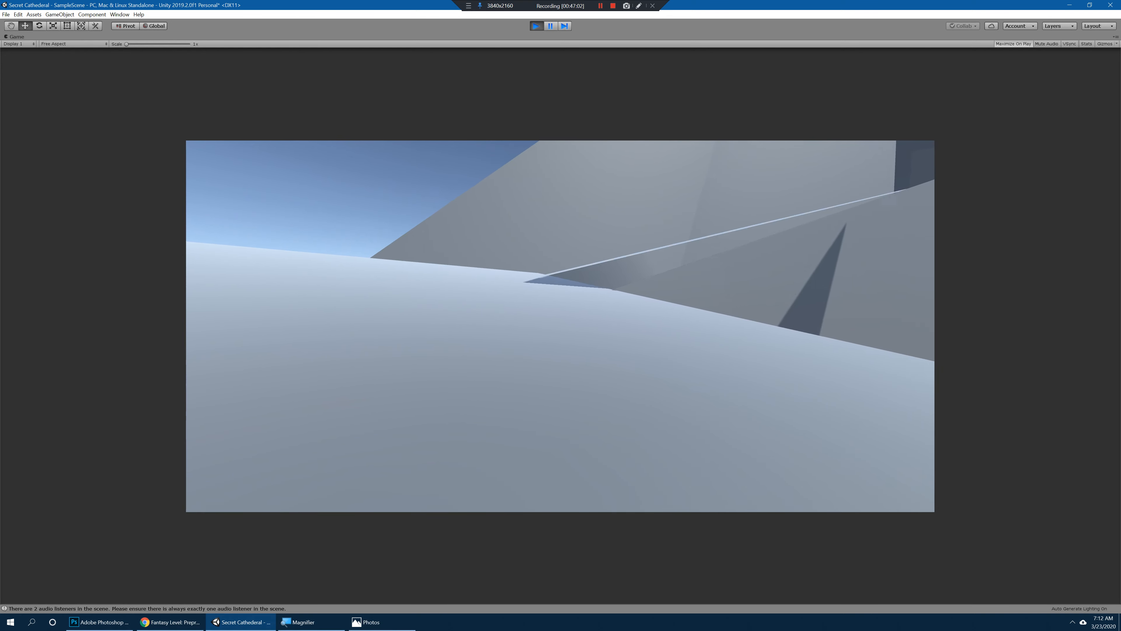
key(w)
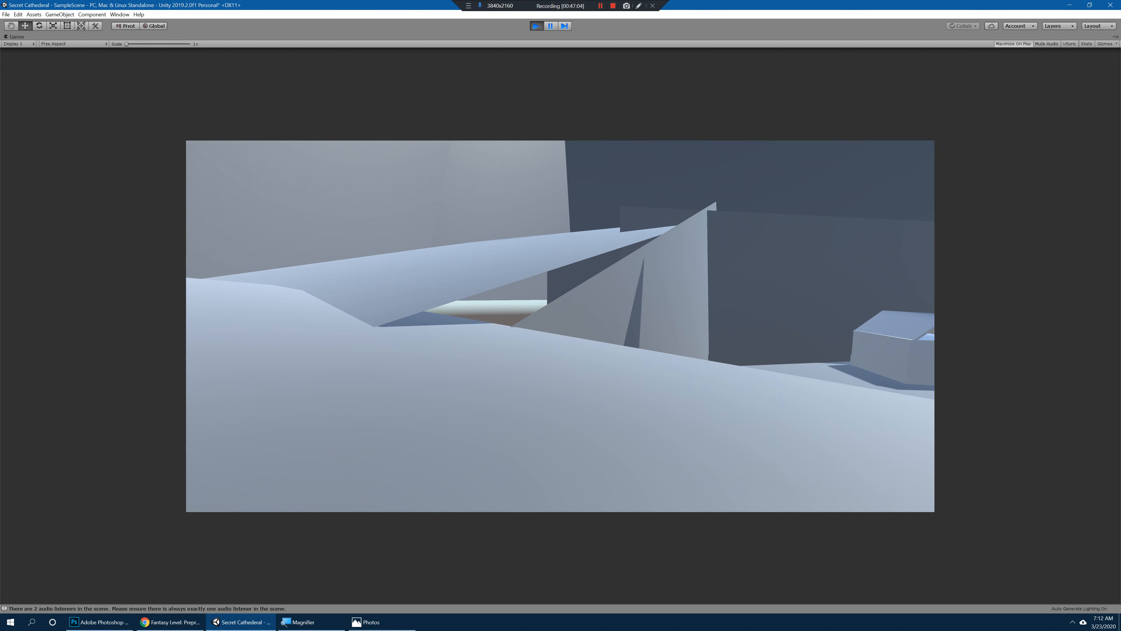
key(w)
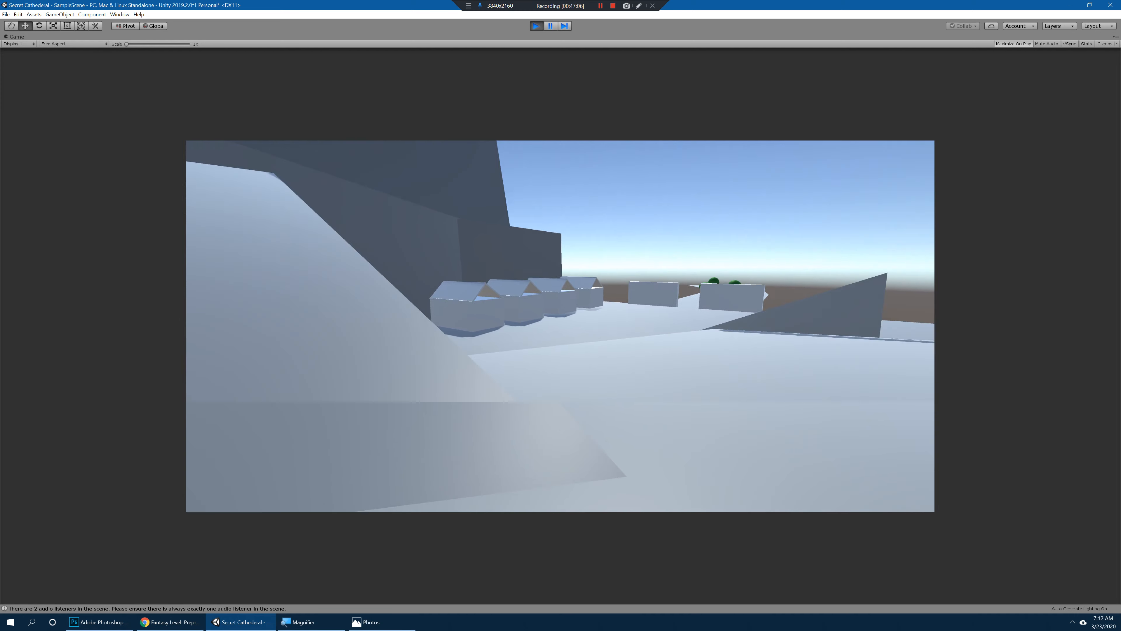
key(w)
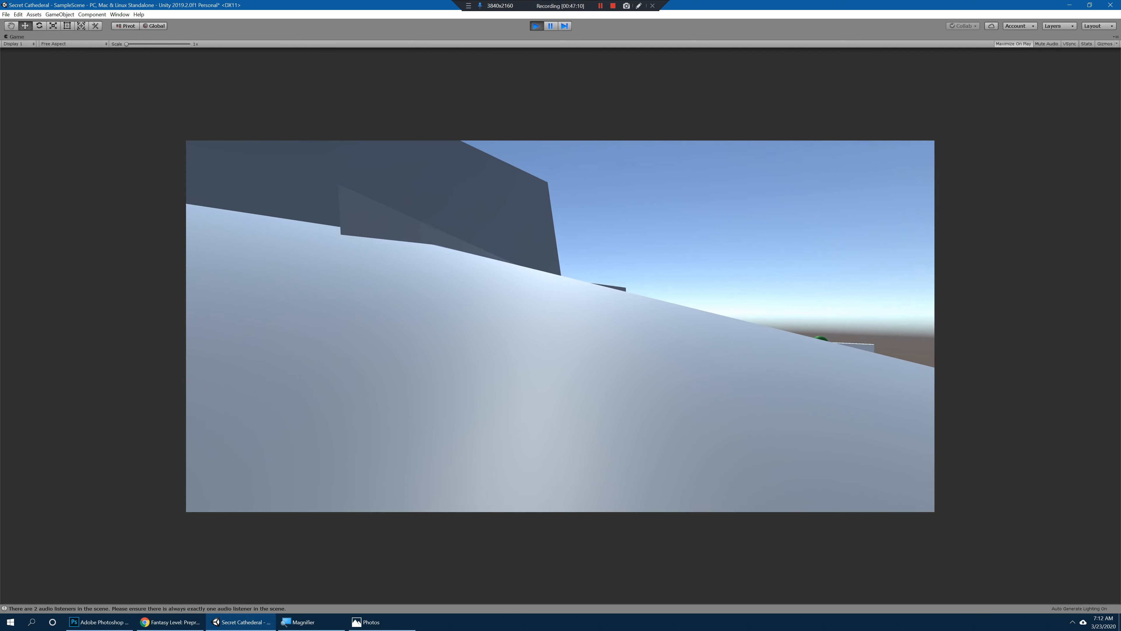
Step: Climb the upper slope to the high ground above the houses, jump onto its ledge and end the play test
key(a)
key(a)
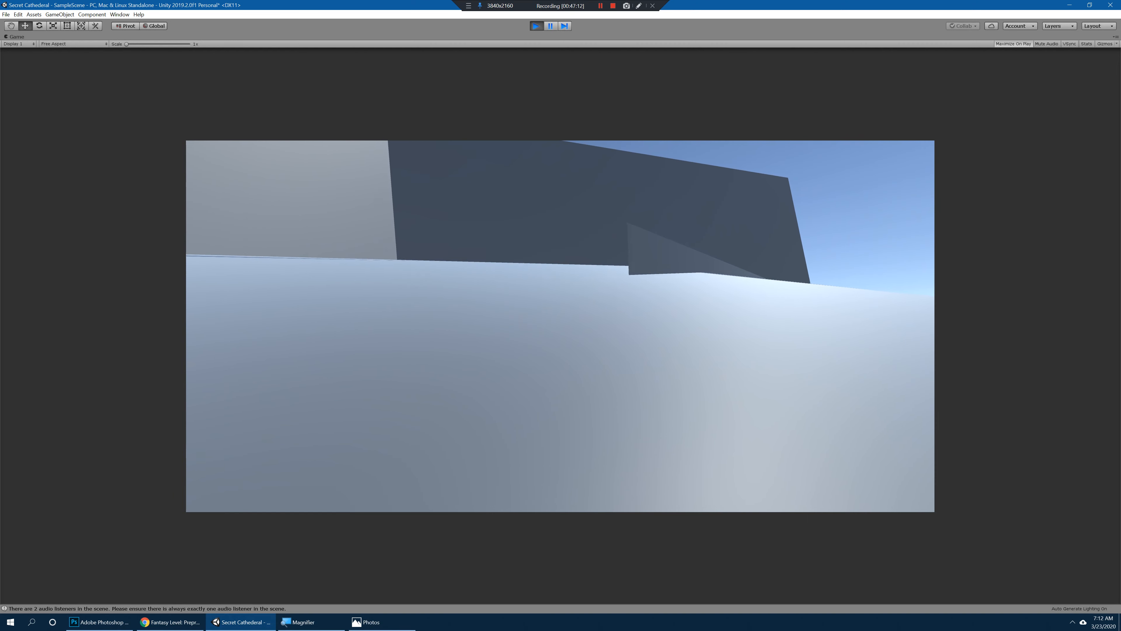
key(a)
key(w)
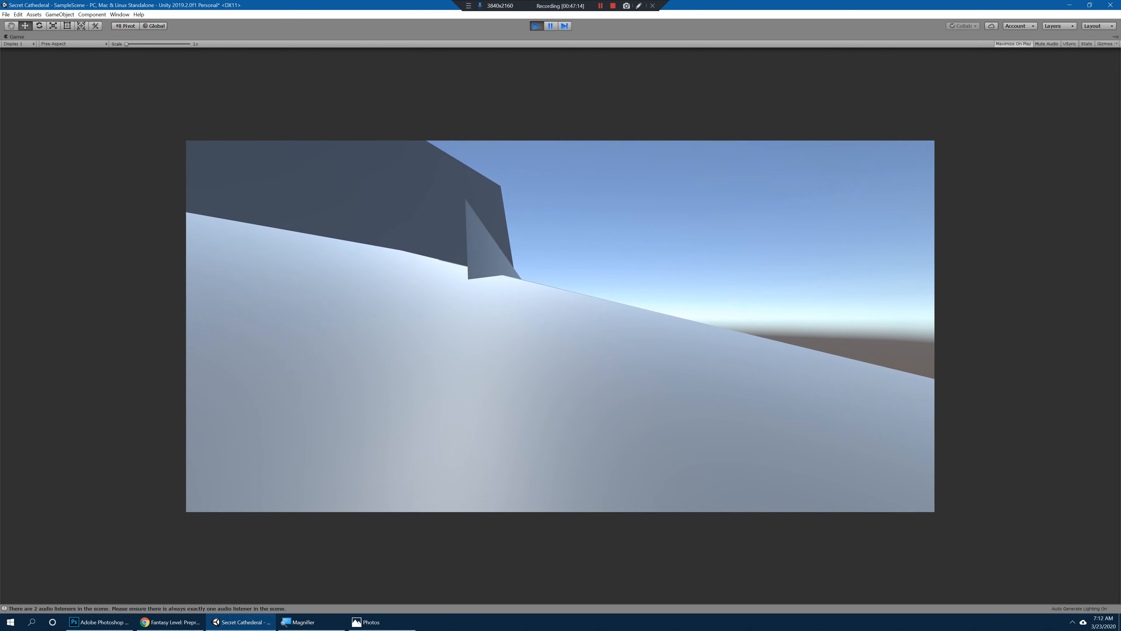
key(w)
key(a)
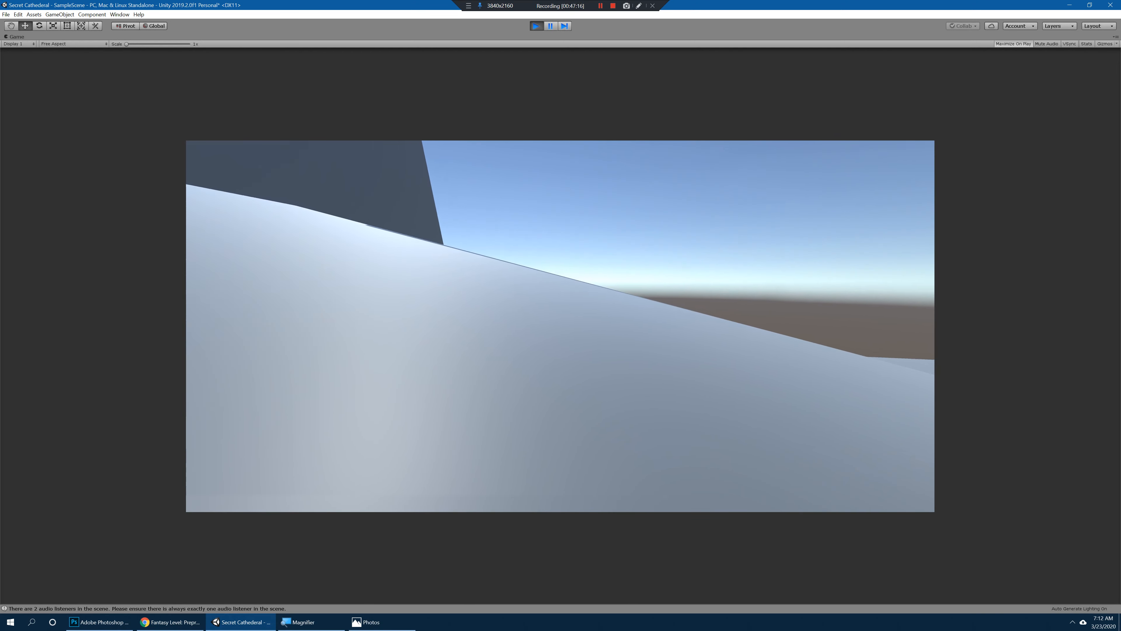
key(w)
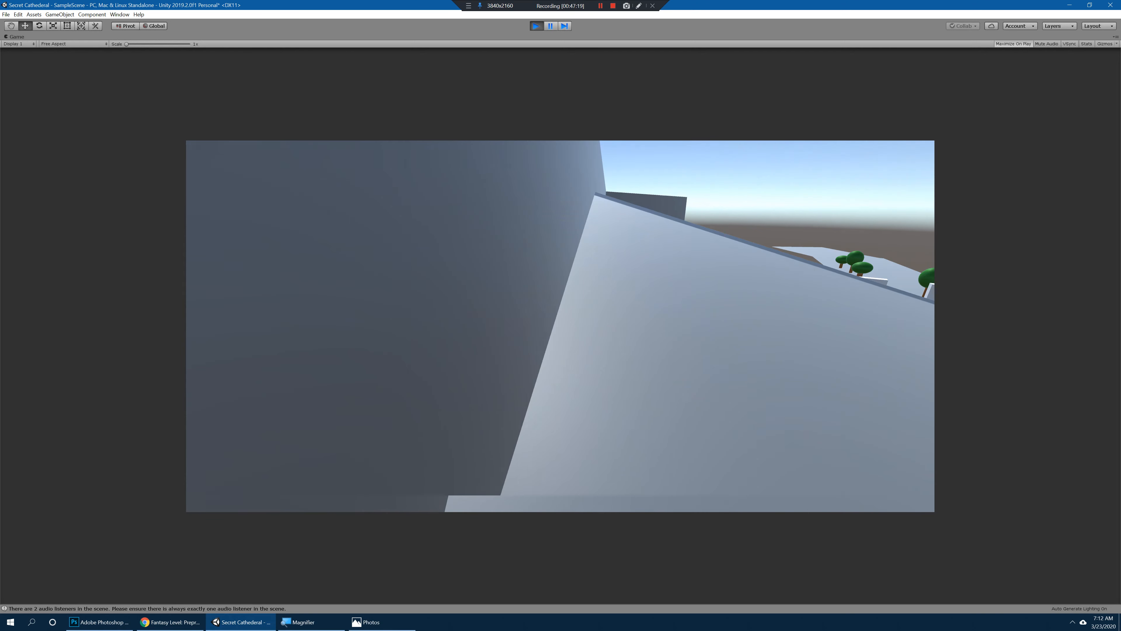
key(w)
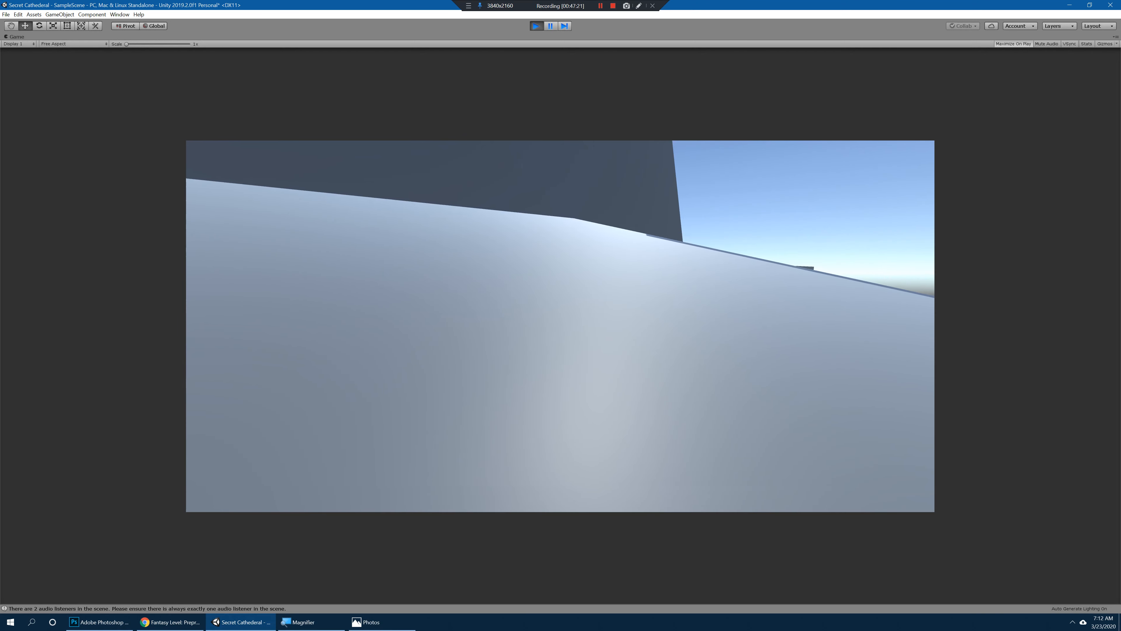
key(w)
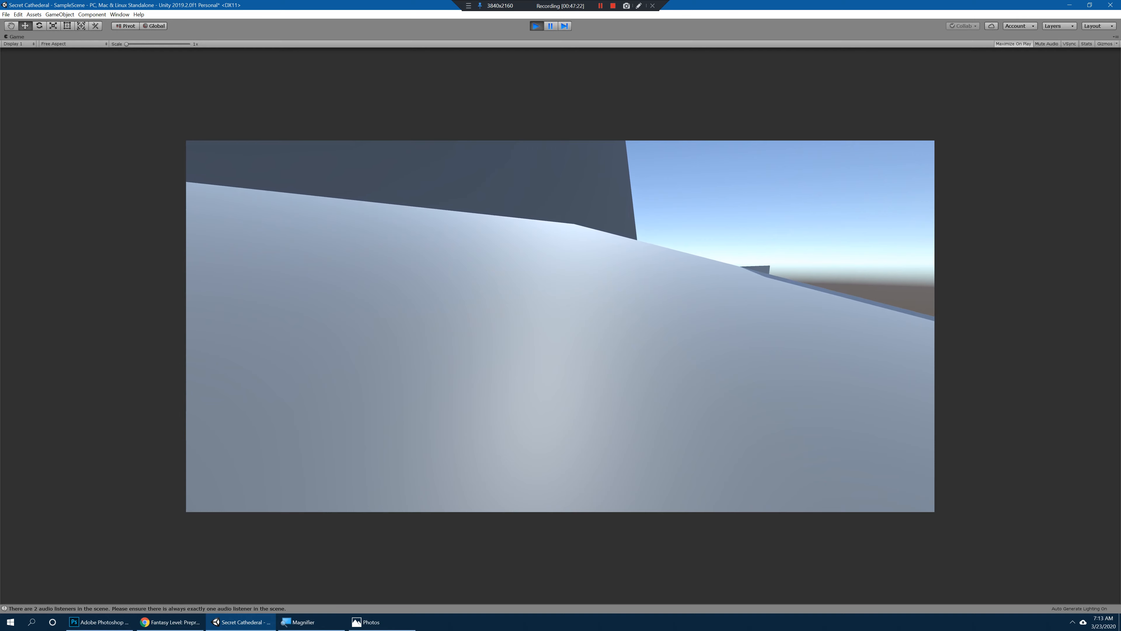
key(w)
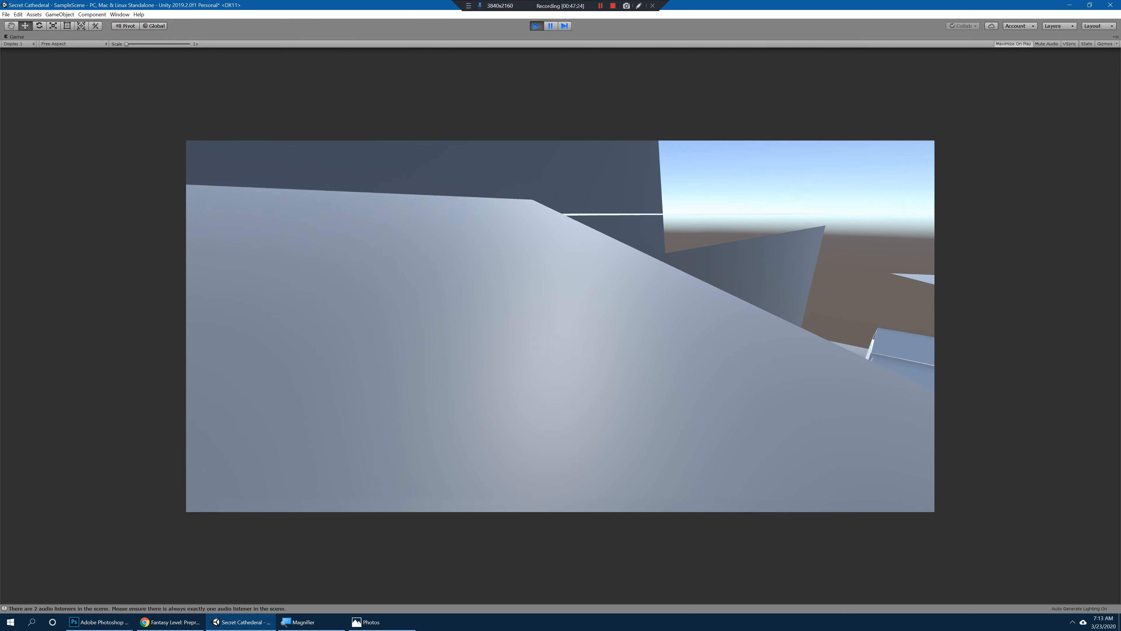
key(w)
key(space)
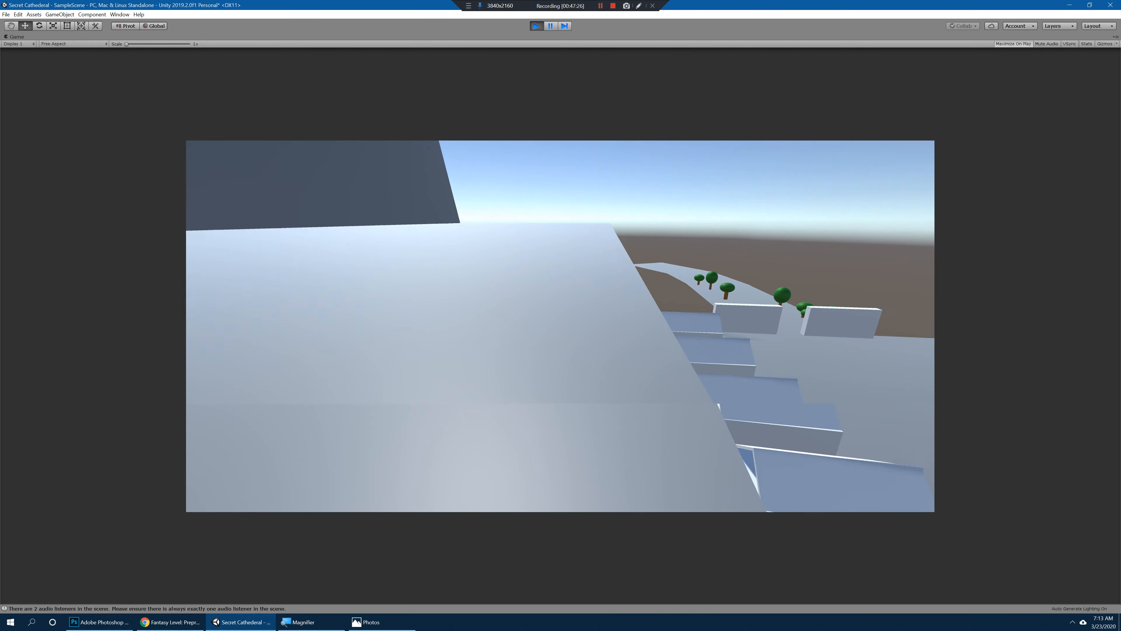
key(w)
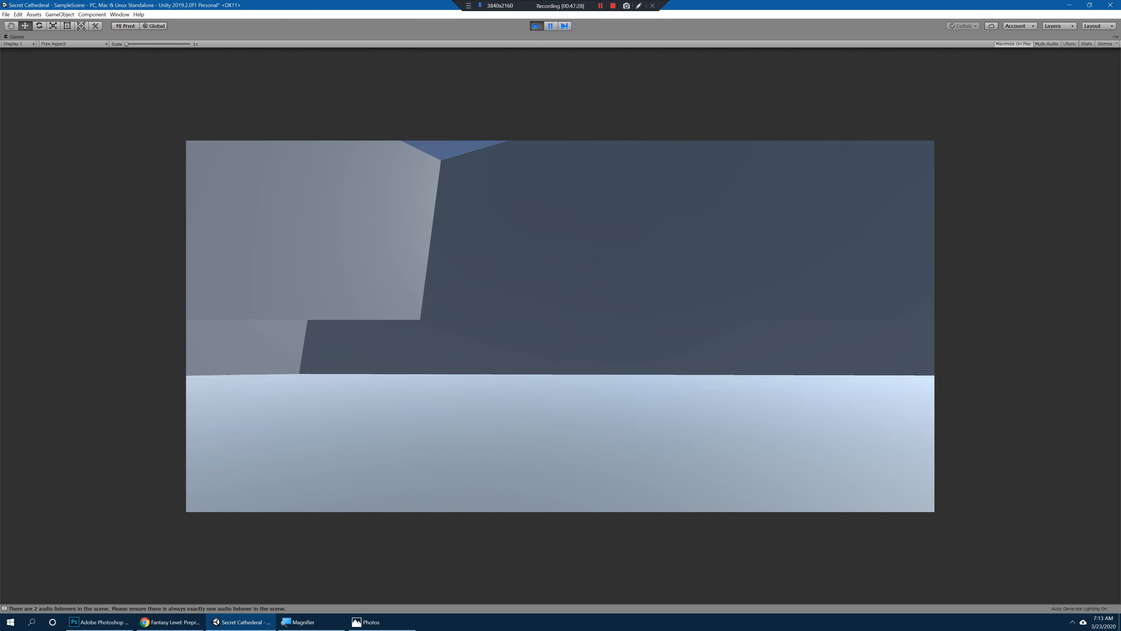
key(ctrl+p)
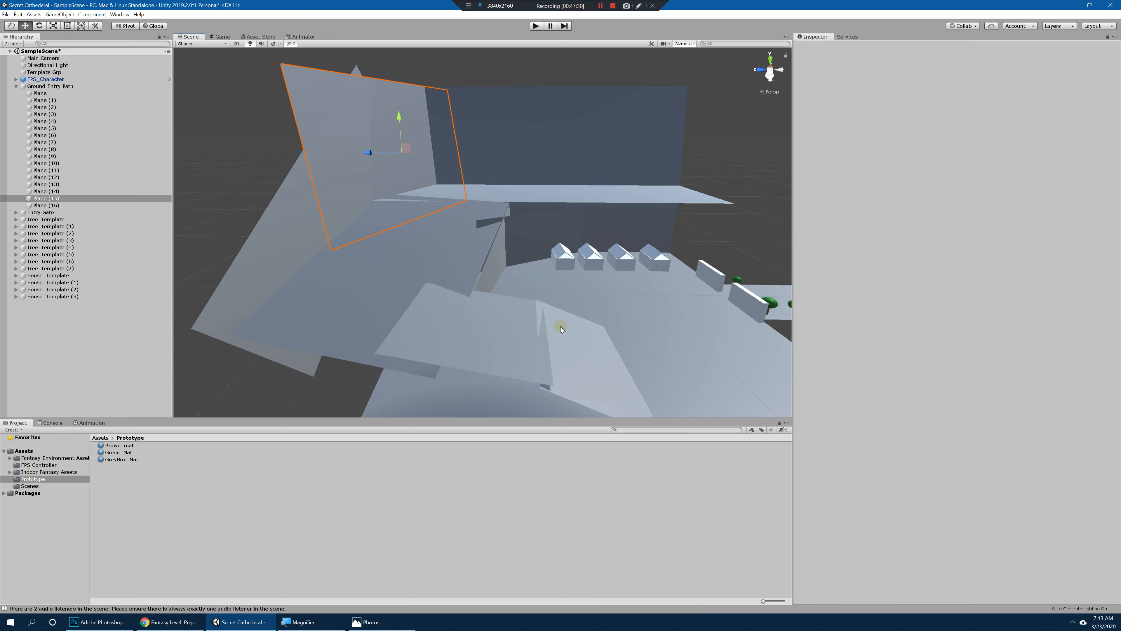
Step: Examine Plane (12) on the ramp, then adjust the height of Plane (6), the upright wall by the houses
alt+drag(560, 325, 568, 238)
click(373, 226)
alt+drag(373, 226, 428, 163)
key(e)
key(w)
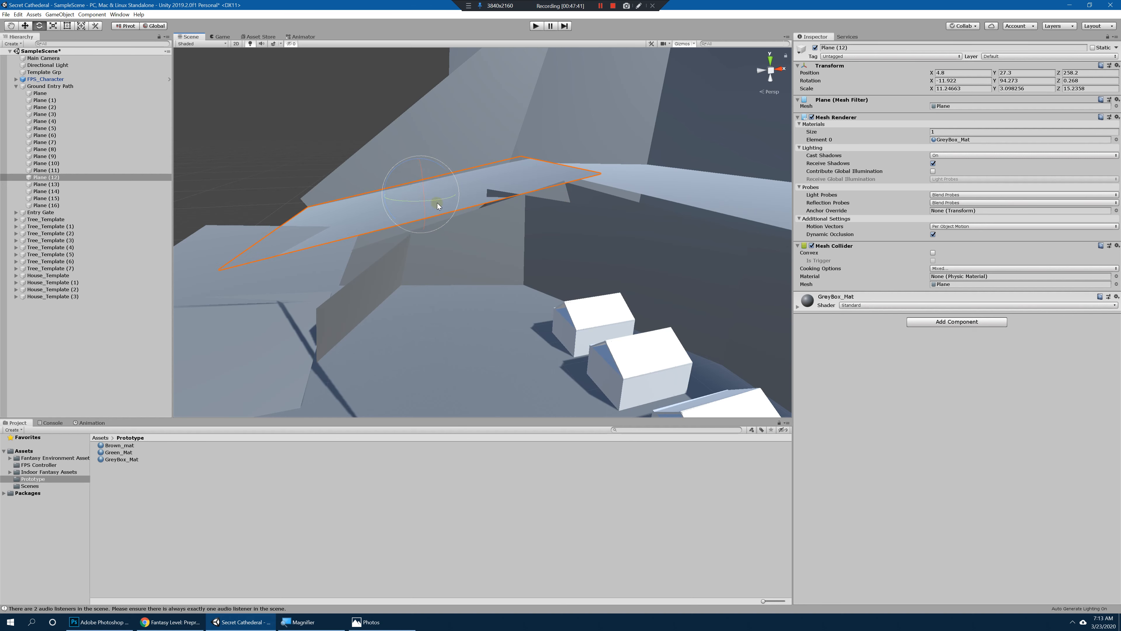
alt+drag(438, 206, 583, 244)
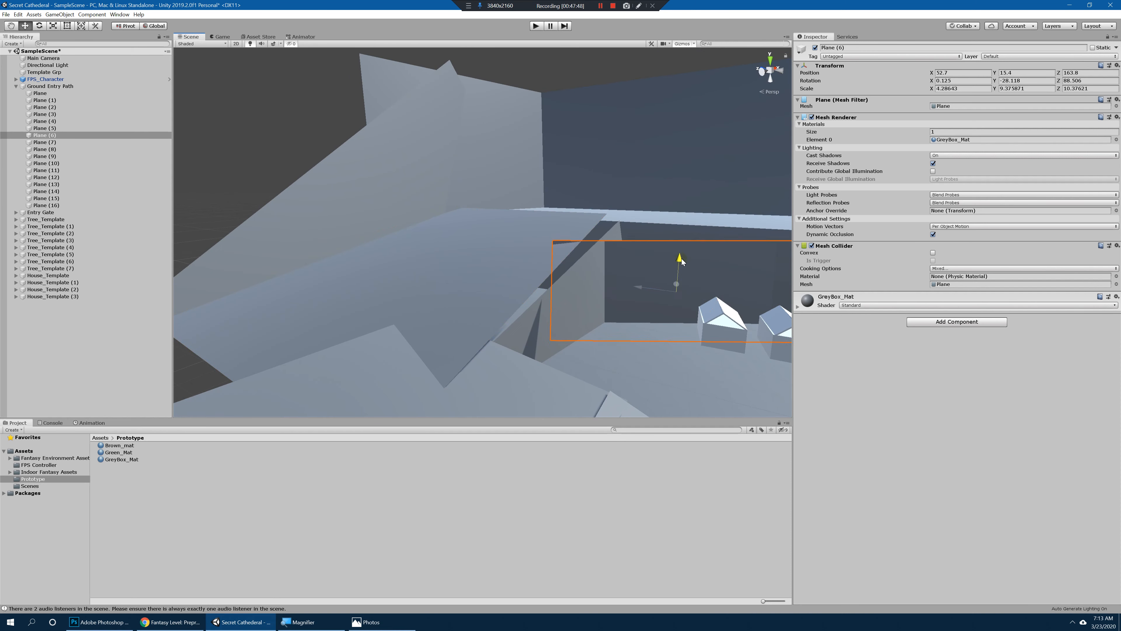
alt+drag(674, 262, 550, 218)
Step: Reselect Plane (12) and adjust its height where the ramp meets the upper ground
click(549, 218)
click(536, 220)
key(w)
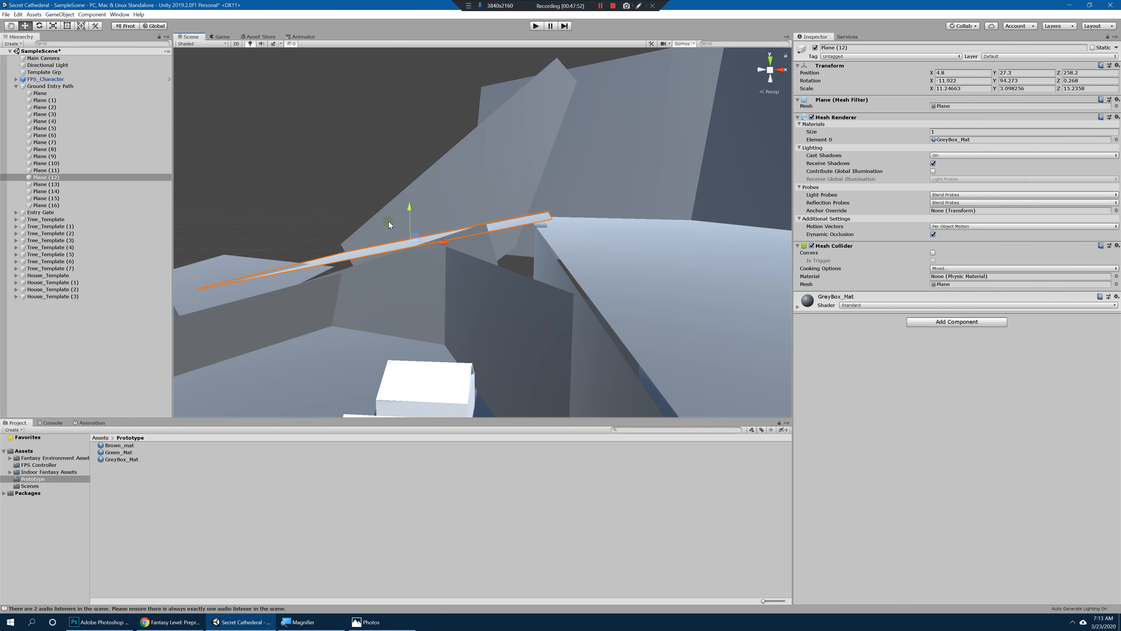
drag(407, 207, 464, 236)
key(r)
Step: Move Plane (16) inward along the slope to about Z 284.8 and turn its Y rotation to about 94.6
click(410, 255)
key(w)
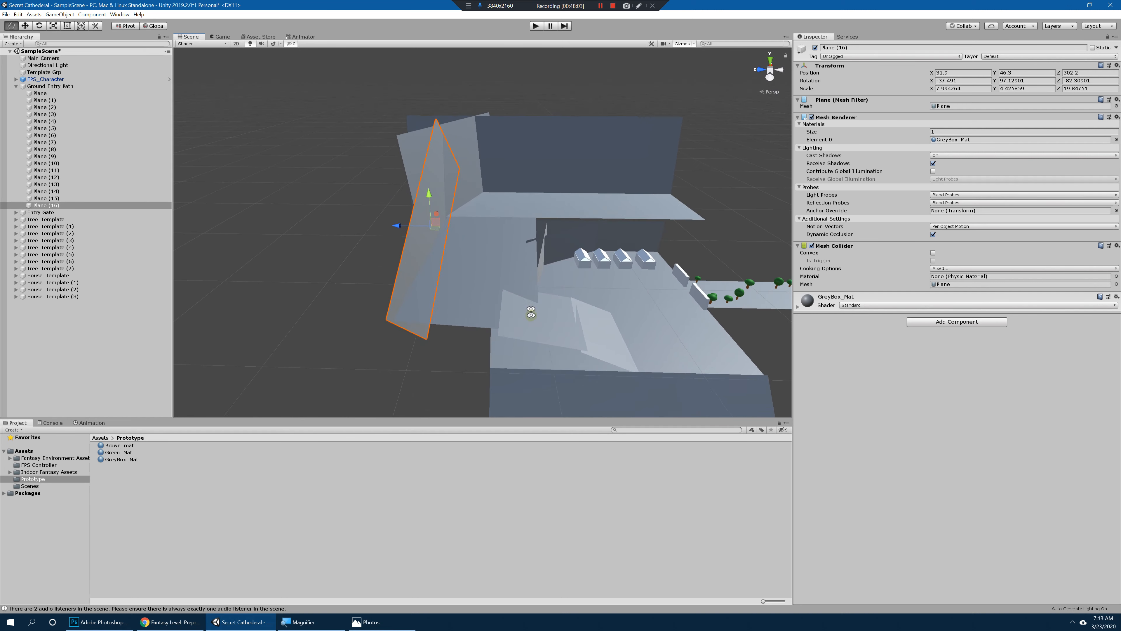
alt+drag(531, 312, 536, 247)
drag(398, 227, 417, 228)
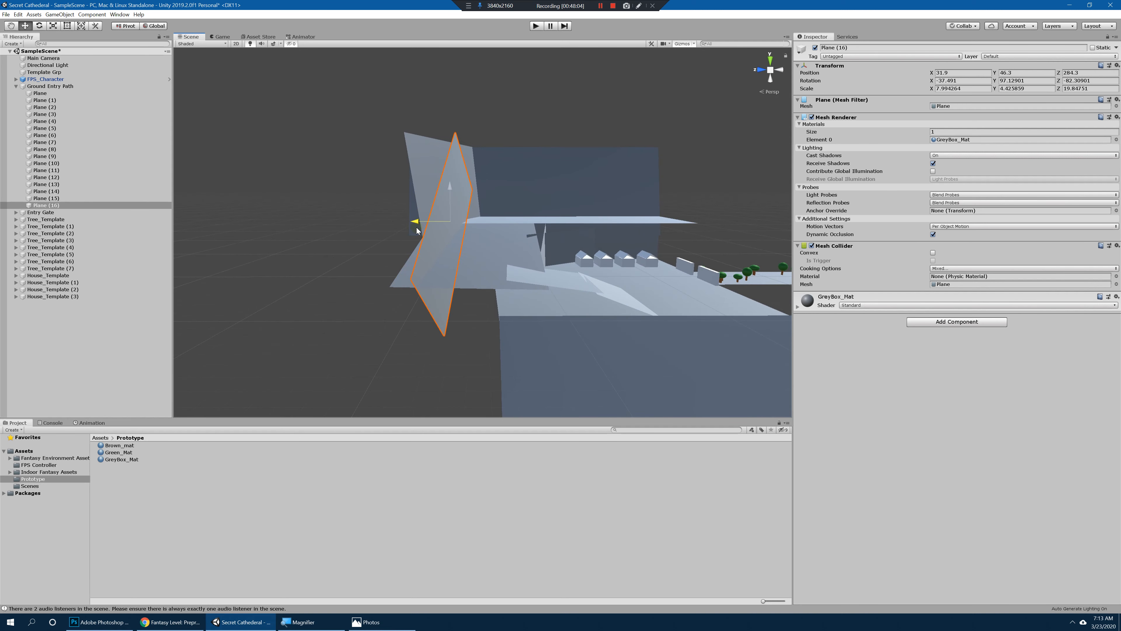
alt+drag(487, 245, 459, 236)
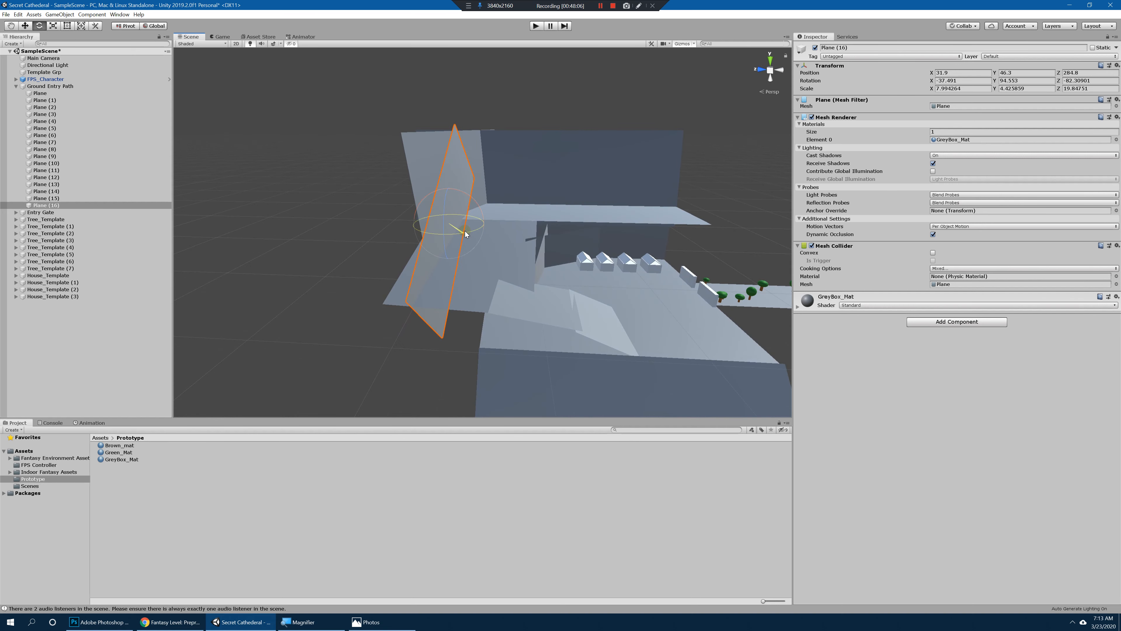
Step: Select Plane (15), play-test the walk from the village up the slope with the repositioned wall, and end play mode
click(442, 191)
key(w)
alt+drag(442, 192, 531, 222)
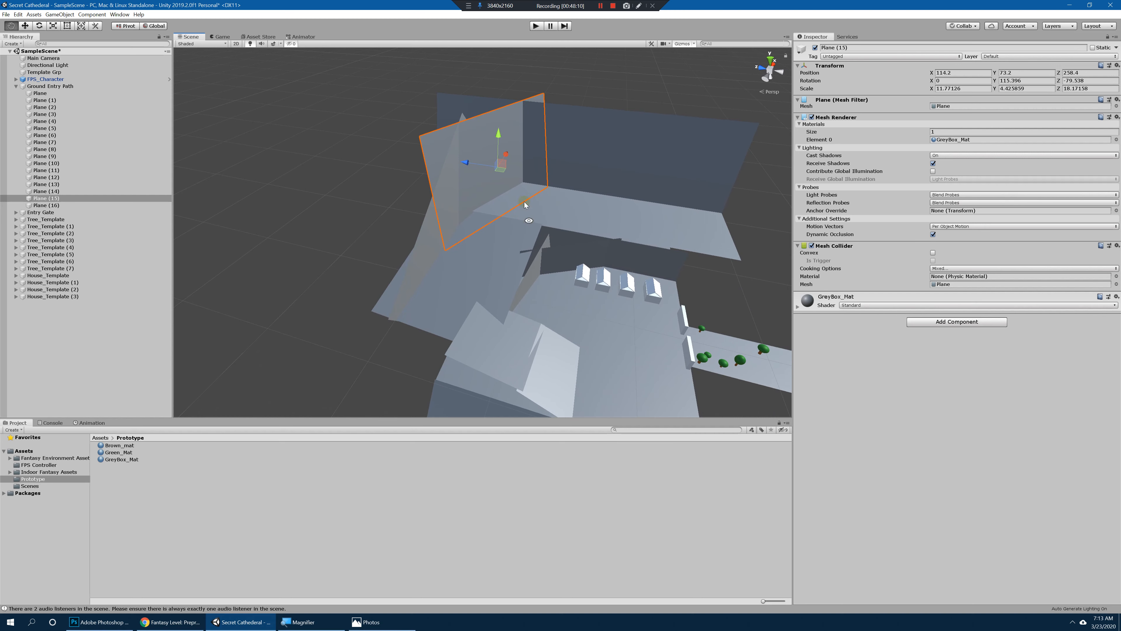
click(534, 28)
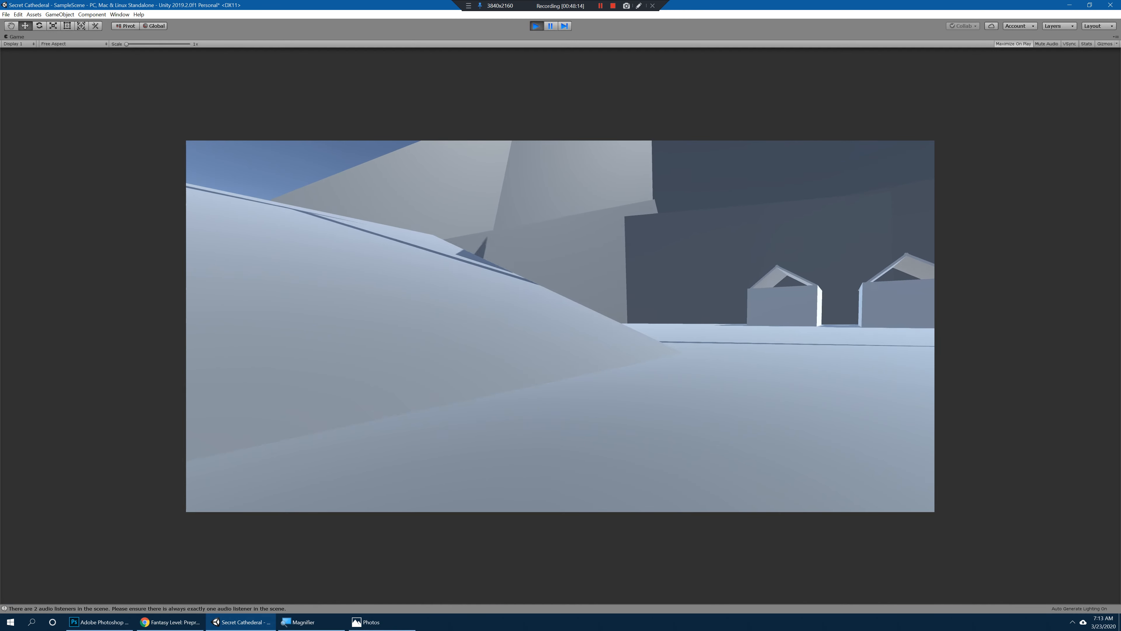
key(w)
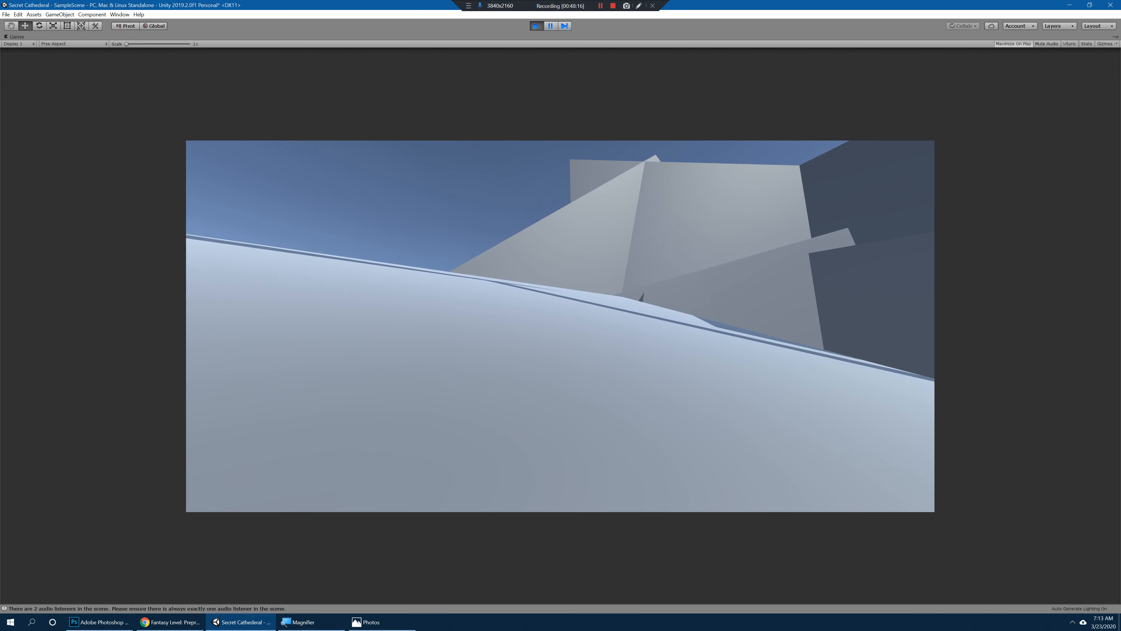
key(w)
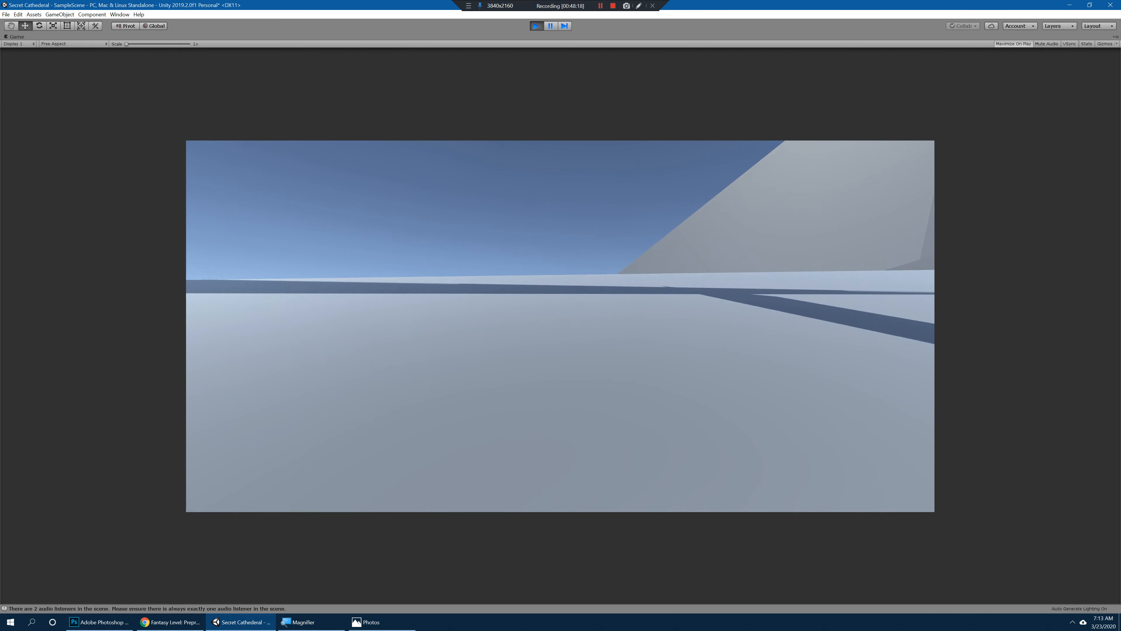
key(w)
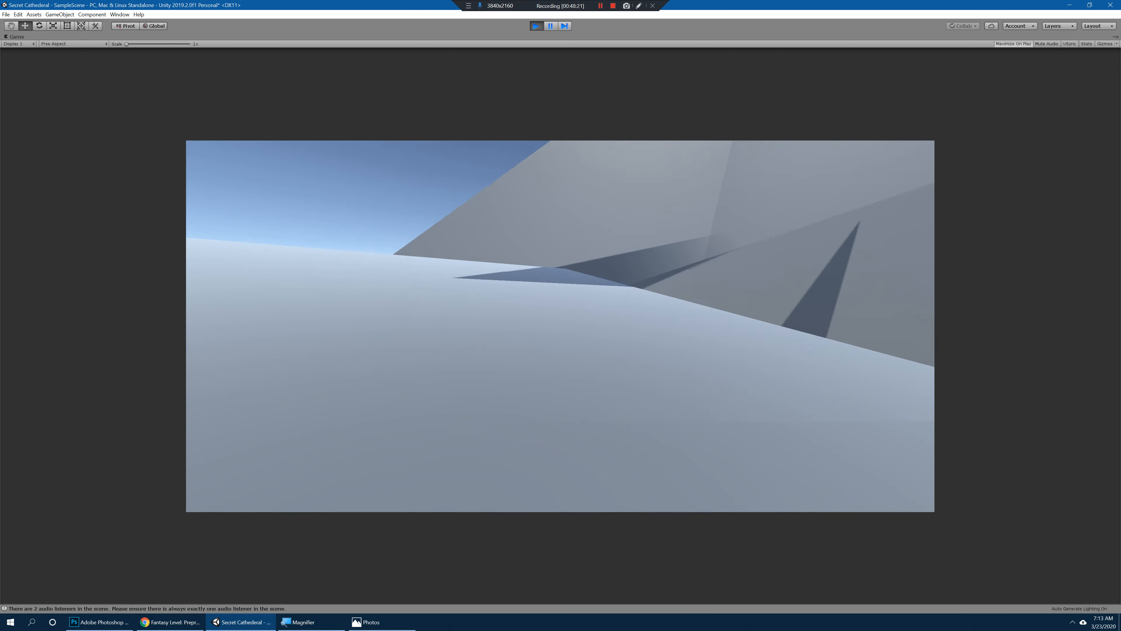
key(w)
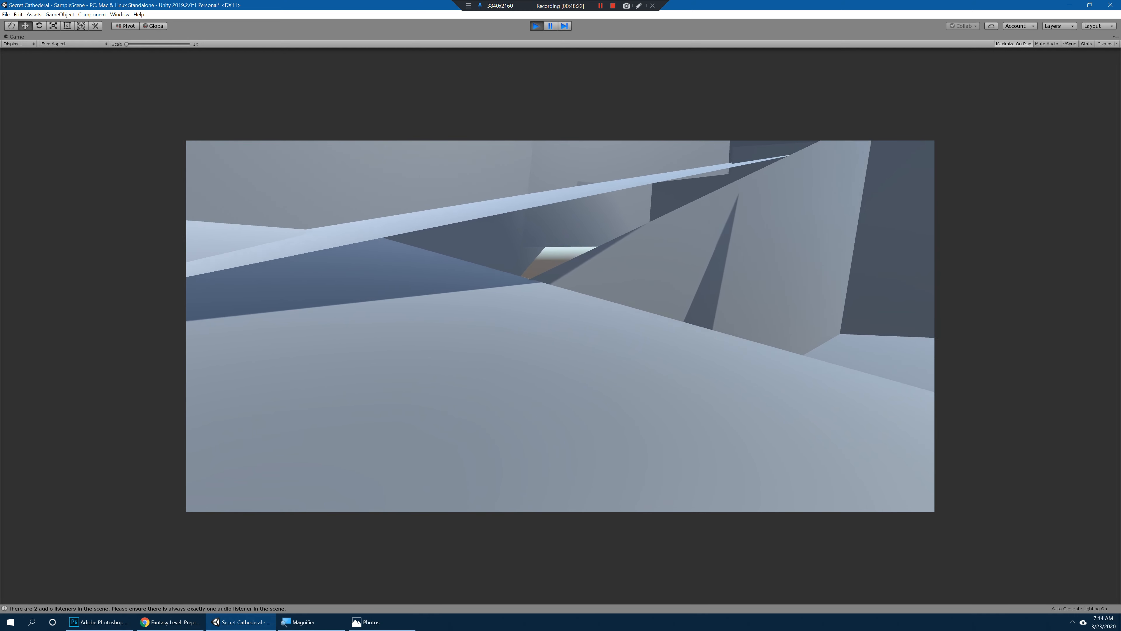
key(w)
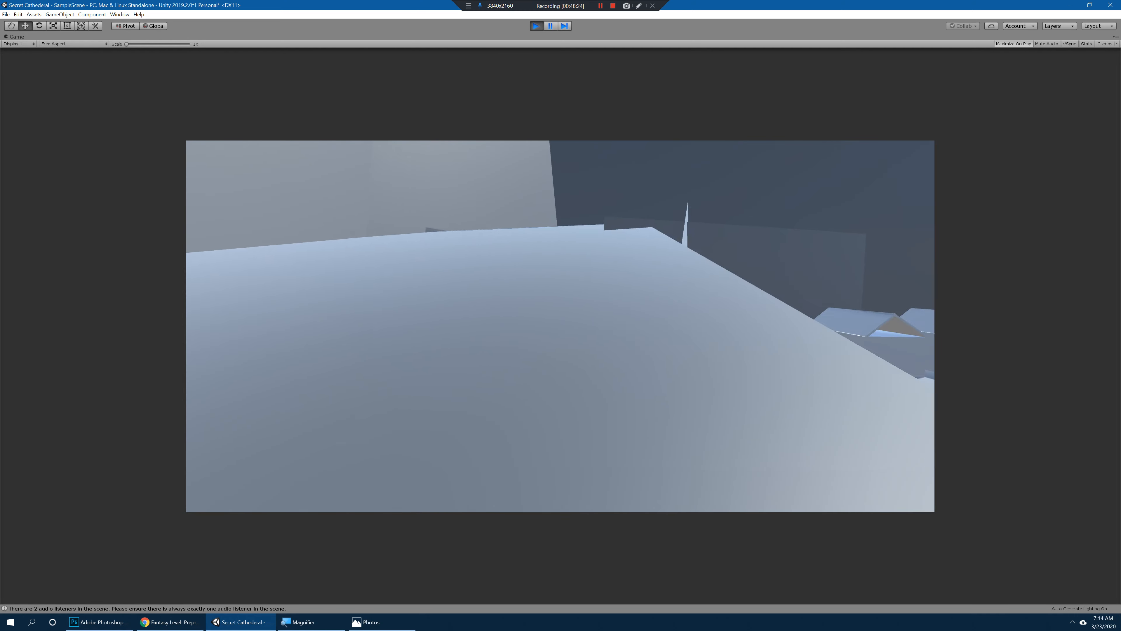
key(w)
key(ctrl+p)
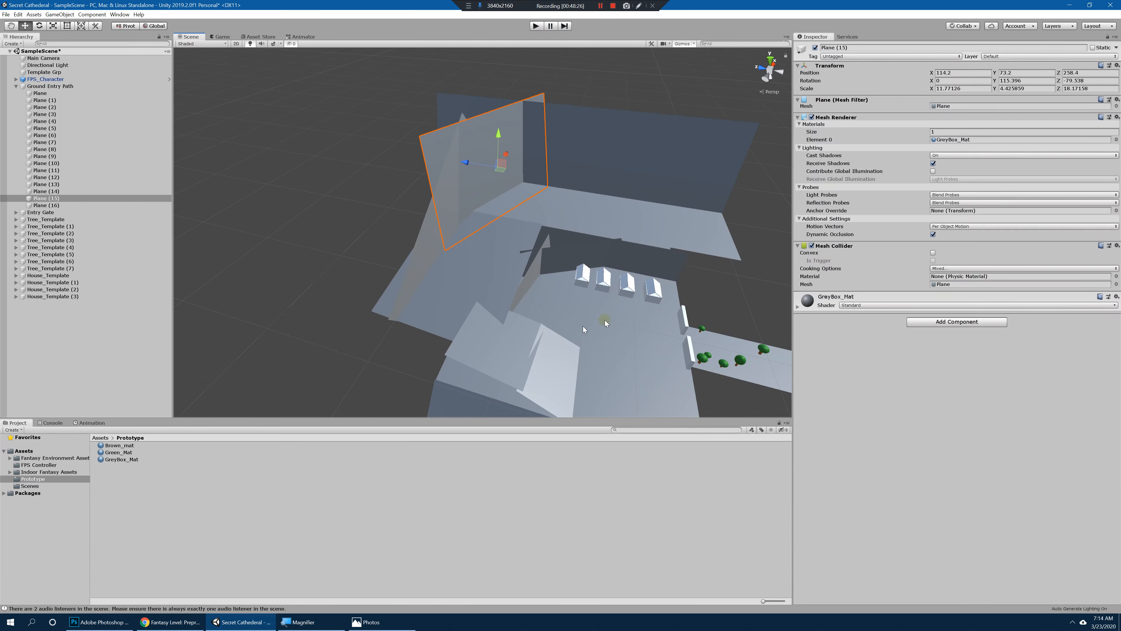
Step: Duplicate House_Template (3) from the village row and move the copy onto the lower slope at about X -45.5, Z 178.6
alt+right_drag(657, 339, 620, 325)
alt+drag(620, 325, 547, 311)
alt+right_drag(547, 311, 609, 331)
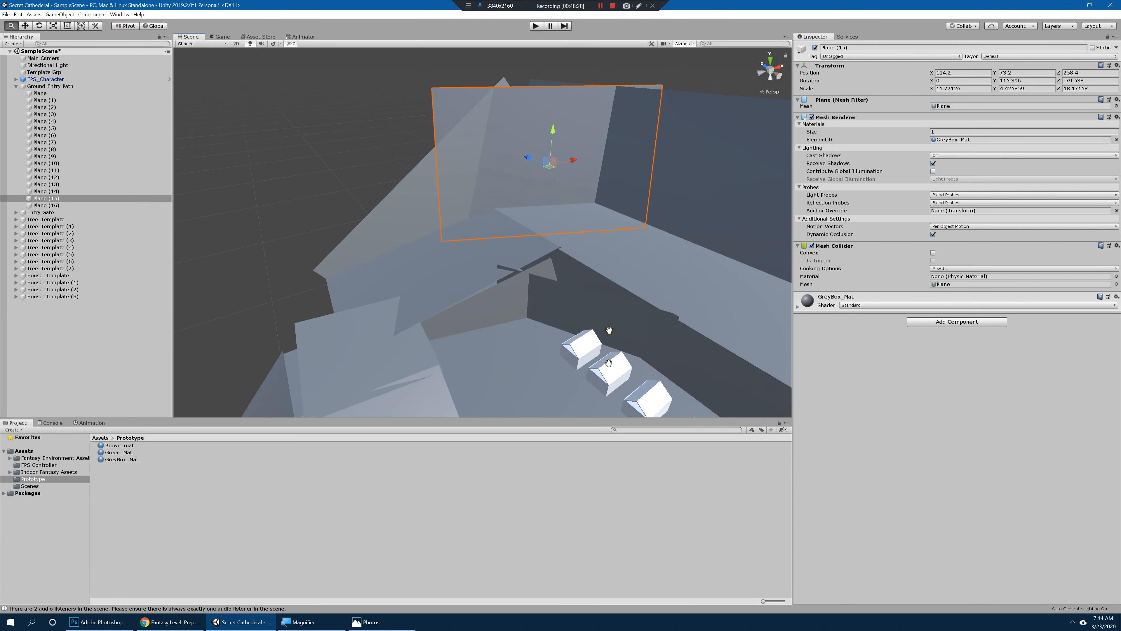
alt+middle_drag(609, 330, 662, 218)
click(650, 219)
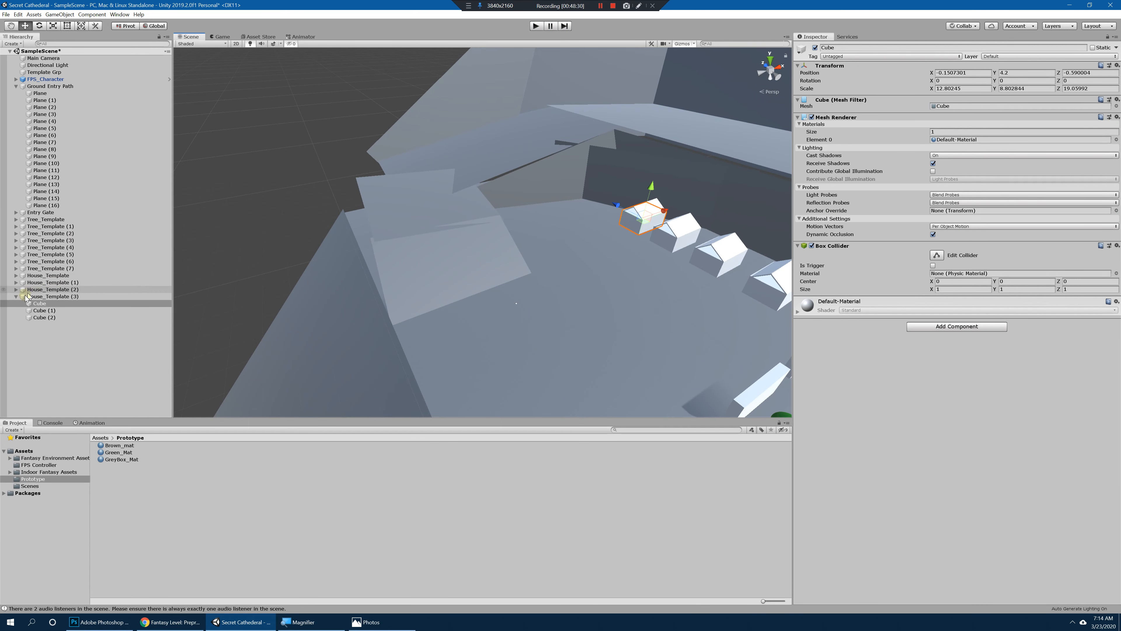
click(14, 296)
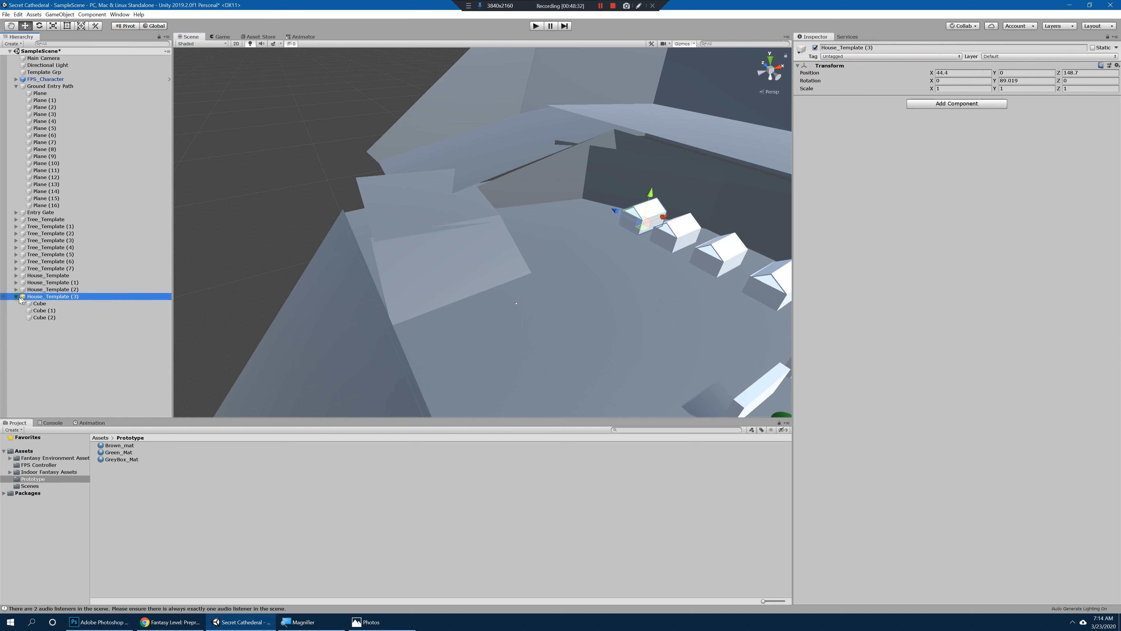
right_drag(564, 262, 630, 257)
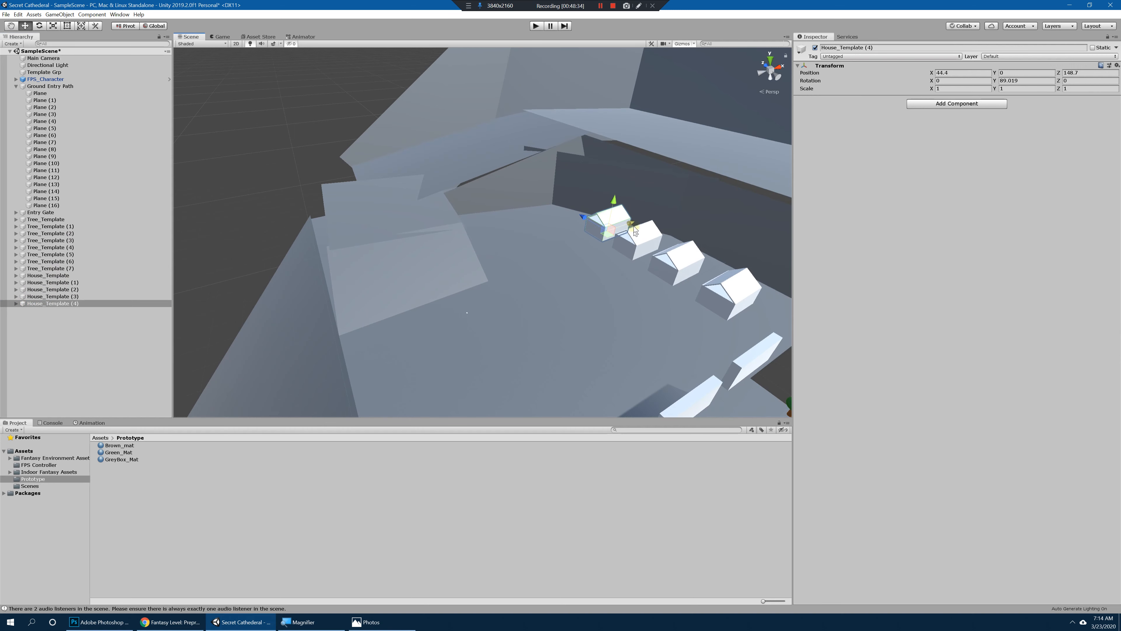
drag(508, 248, 513, 249)
alt+drag(513, 248, 520, 194)
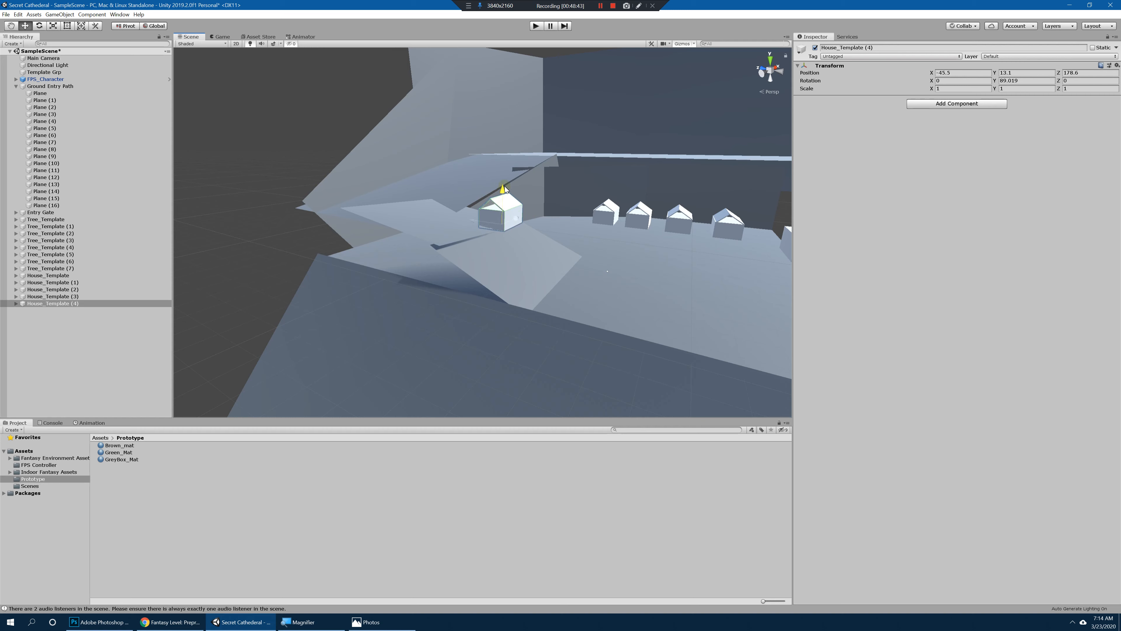
drag(505, 186, 505, 189)
alt+right_drag(505, 190, 522, 190)
drag(521, 186, 520, 240)
Step: Duplicate the slope house and place the copy behind it at about Z 206.6 with its Y rotation at about 118.2
key(e)
key(ctrl+d)
key(w)
key(w)
alt+drag(551, 265, 507, 227)
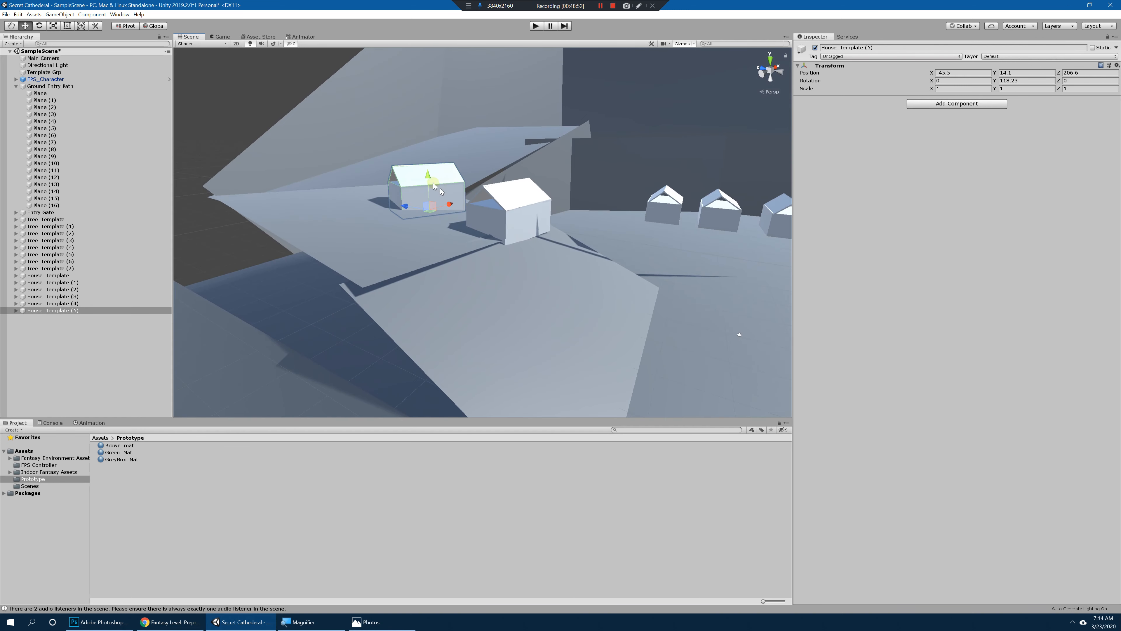
Step: Shift the second slope house, House_Template (5), to about X -38.1 and raise it to about Y 15.5
key(e)
mouse_move(432, 177)
mouse_down()
mouse_move(467, 196)
mouse_move(444, 169)
mouse_up()
key(ctrl+z)
alt+drag(446, 172, 555, 210)
alt+middle_drag(555, 210, 514, 266)
alt+right_drag(514, 265, 587, 289)
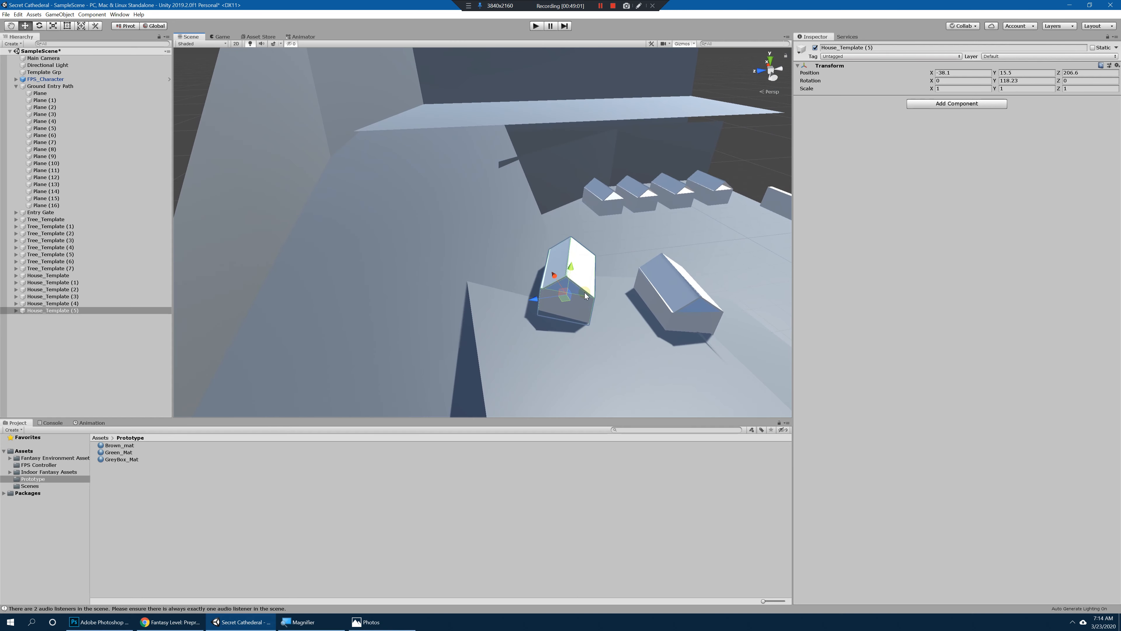
Step: Duplicate House_Template (5) and place the copy further up the slope at about X -11.4, Y 21.5, turned to about 178.5 on Y
key(ctrl+d)
drag(541, 300, 496, 241)
key(e)
key(w)
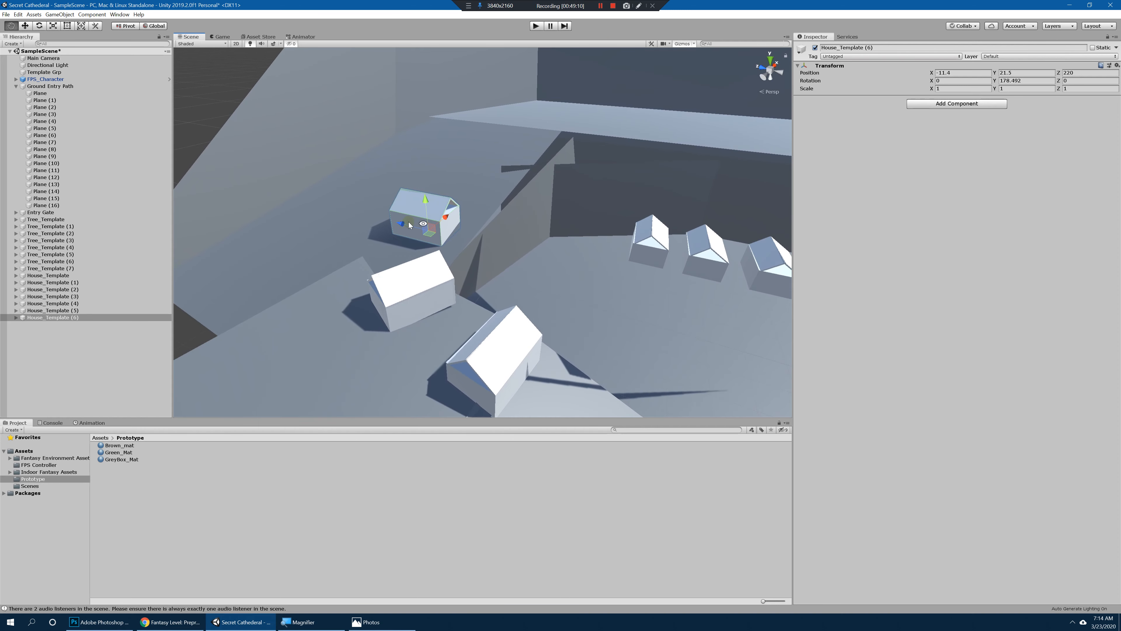
drag(410, 225, 507, 238)
Step: Duplicate the house three more times and spread the copies up the slope, two of them along Z 281 beside the slanted wall
key(ctrl+d)
key(ctrl+d)
key(ctrl+d)
scroll(555, 251, up, 3)
click(482, 208)
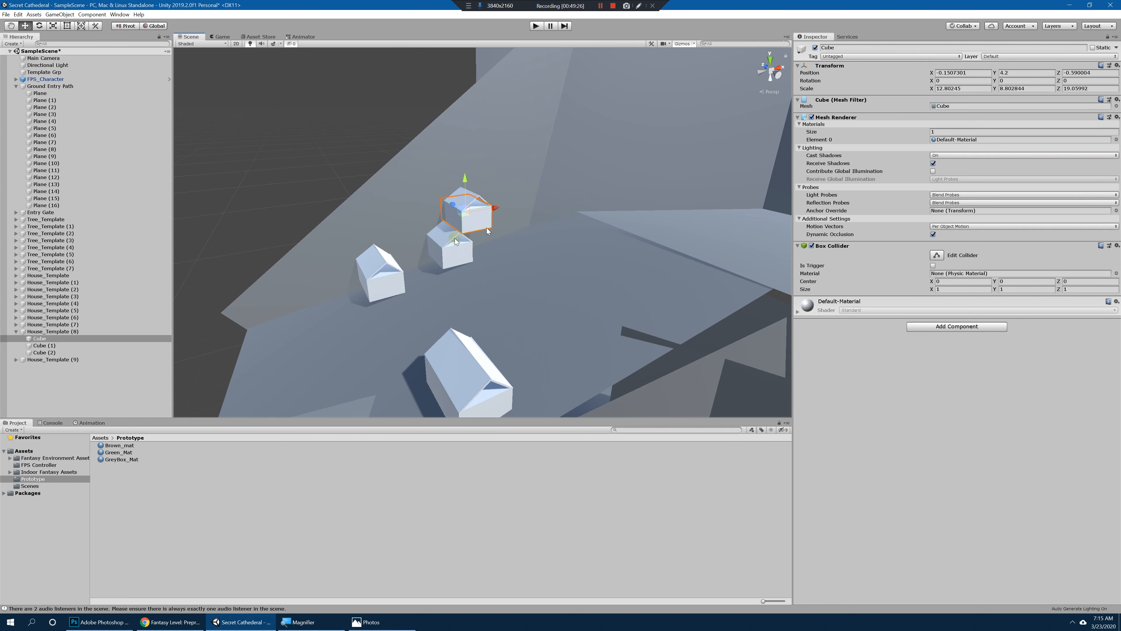
click(457, 246)
click(479, 242)
key(ctrl+d)
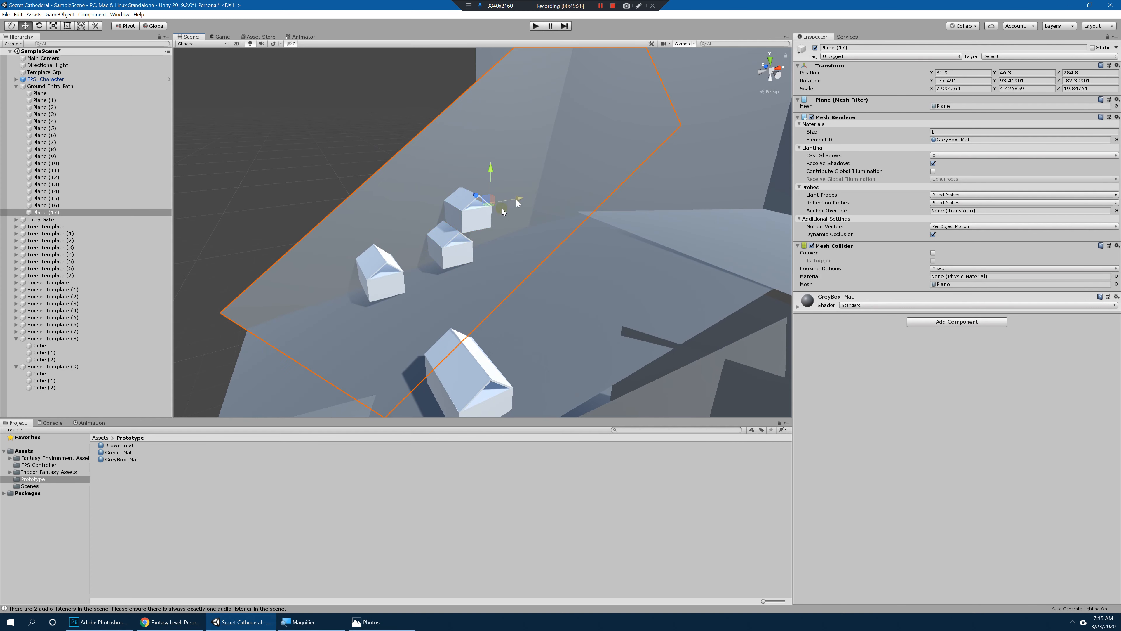
key(ctrl+z)
Step: Duplicate House_Template (8) and move the copy across the slope to stand apart from the upper house cluster
click(457, 247)
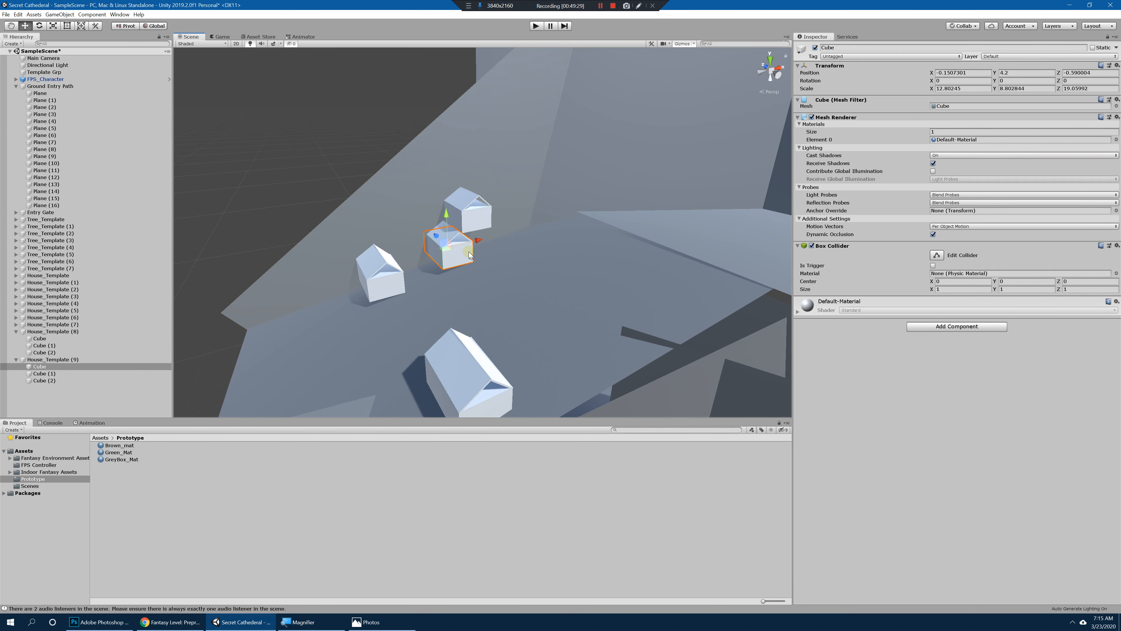
click(15, 331)
click(48, 331)
key(ctrl+d)
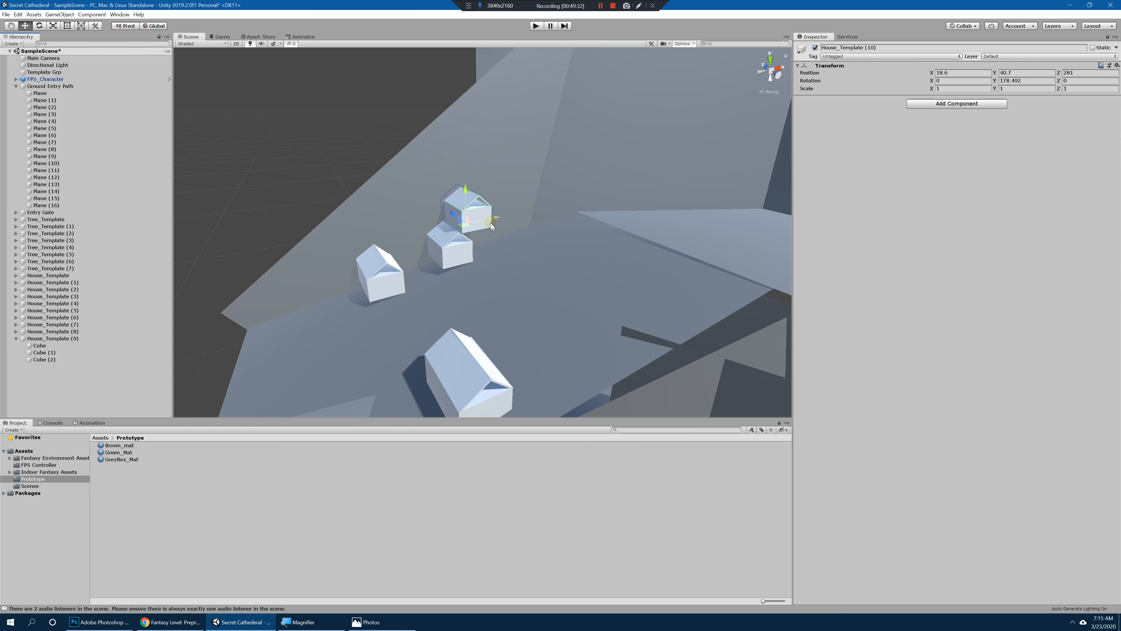
drag(491, 221, 501, 288)
key(e)
Step: Turn House_Template (8) to a Y rotation of about 194.7 and rotate House_Template (7) slightly in the same direction
click(461, 242)
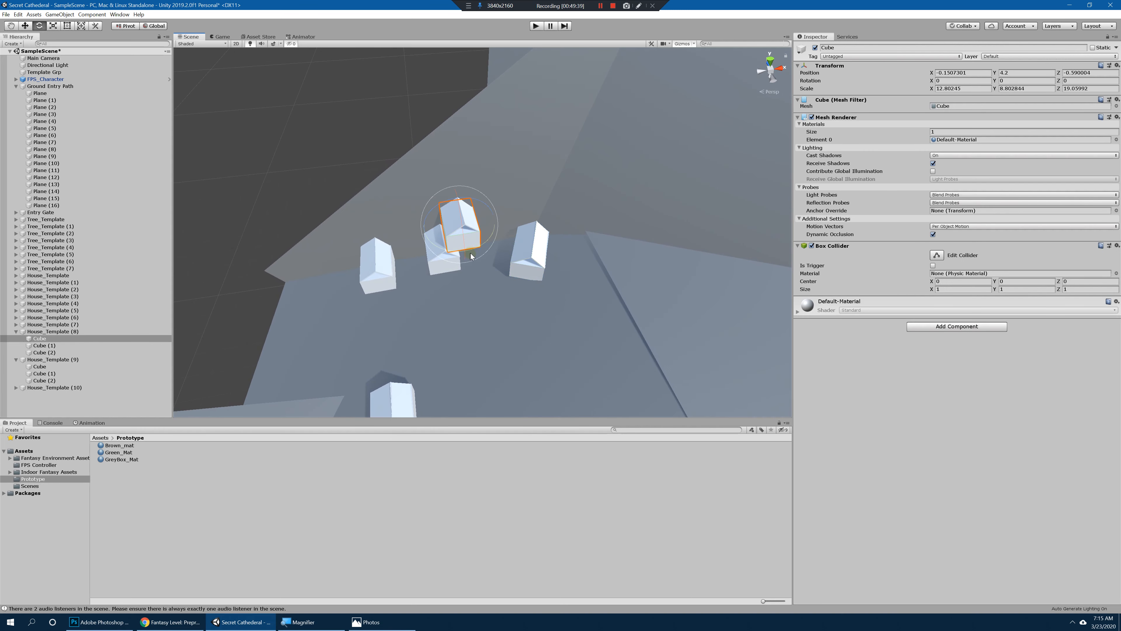
click(91, 332)
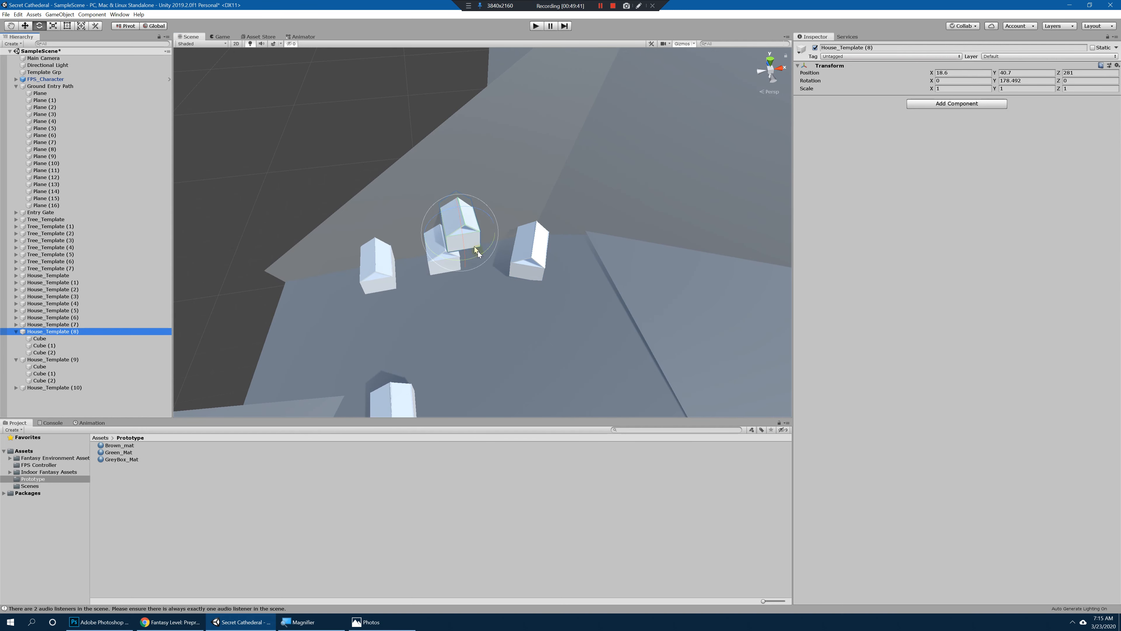
drag(477, 251, 460, 260)
click(370, 267)
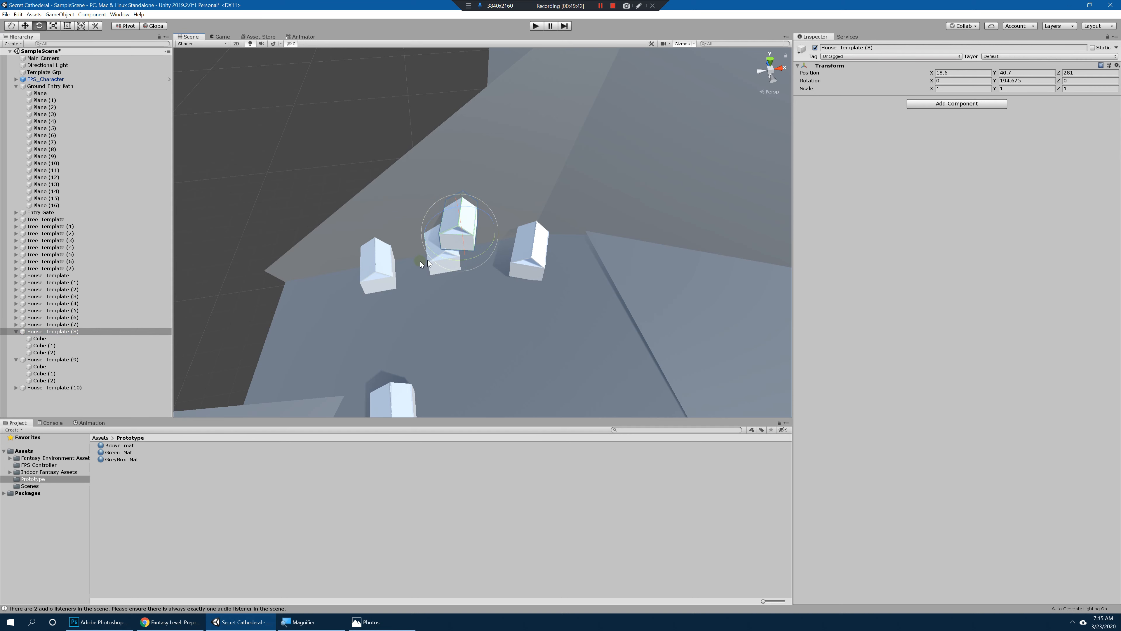
click(80, 324)
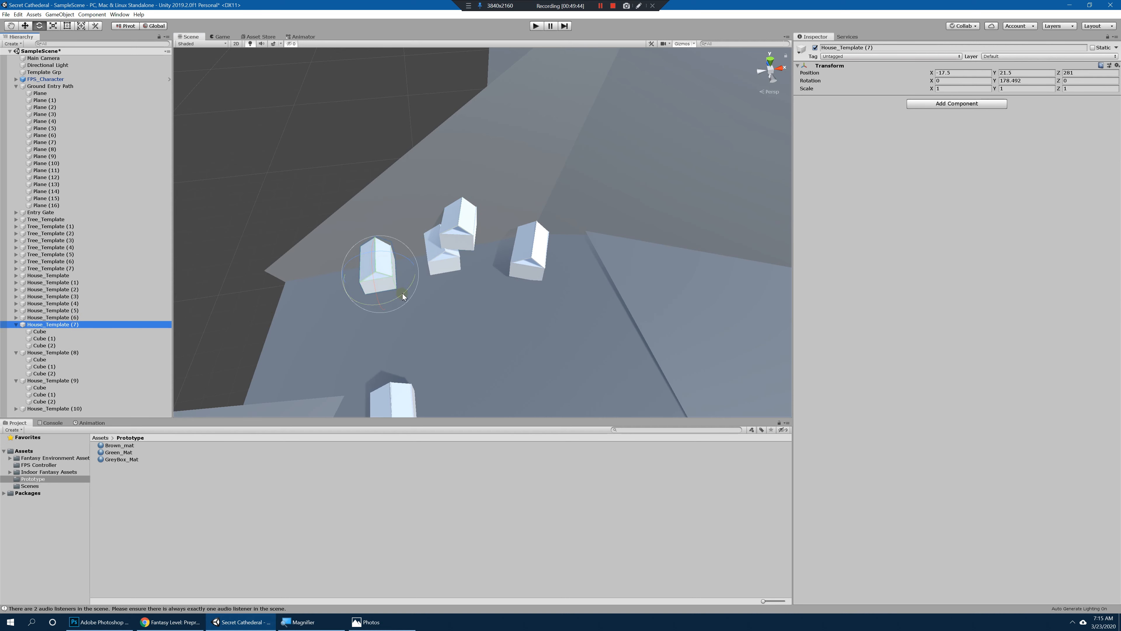
drag(402, 293, 390, 301)
Step: Collapse the expanded house groups in the hierarchy and save House_Template as a prefab in the Prototype folder
click(471, 222)
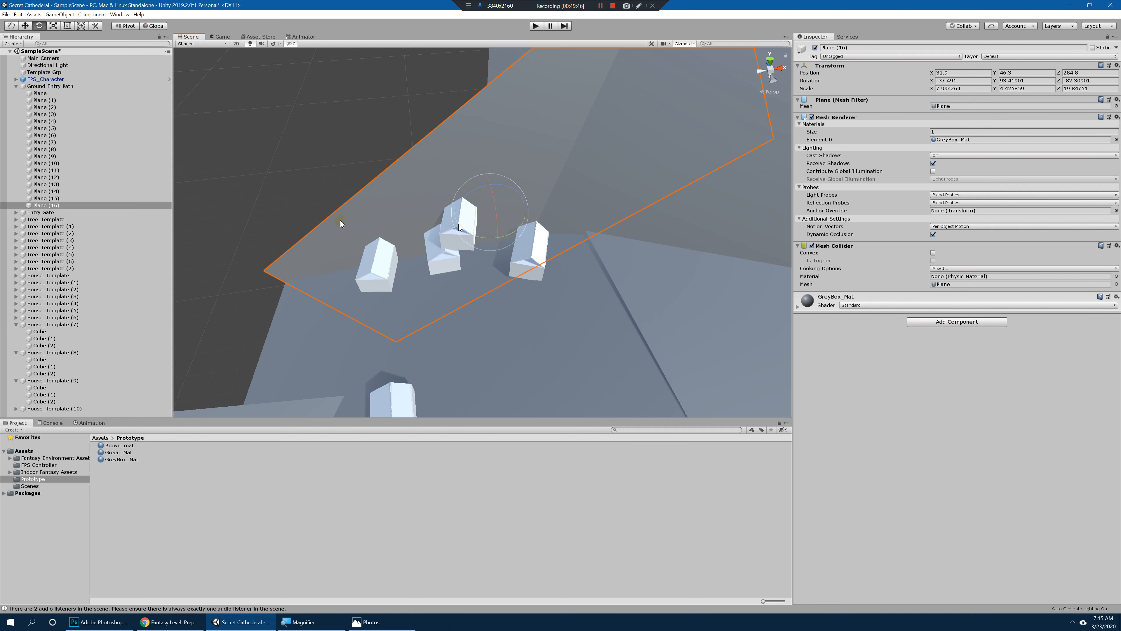
click(459, 223)
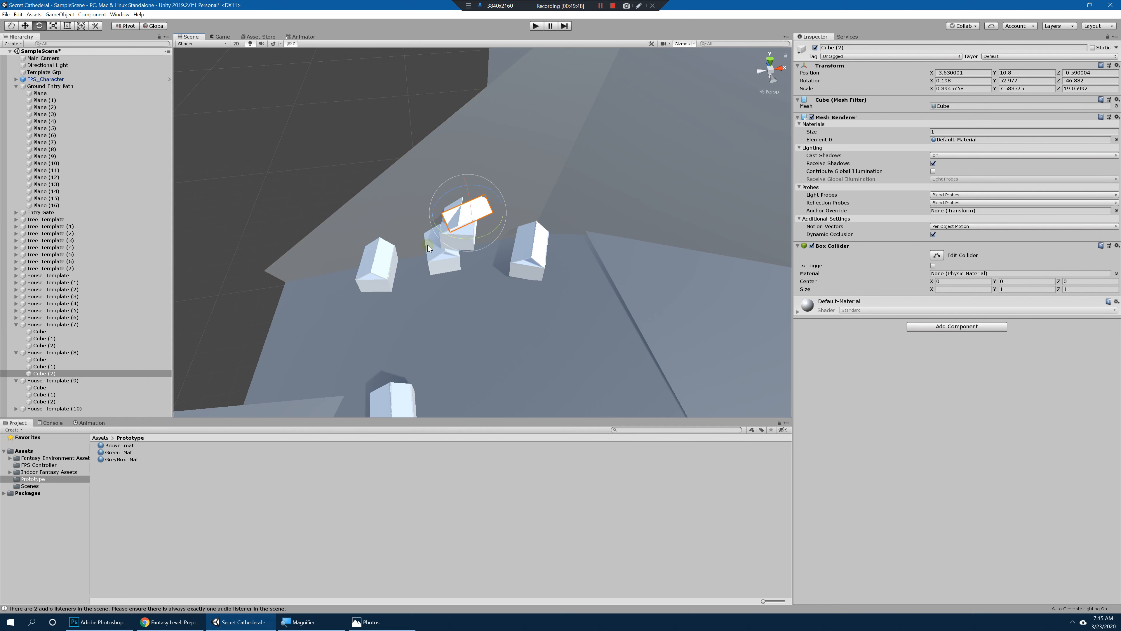
click(16, 324)
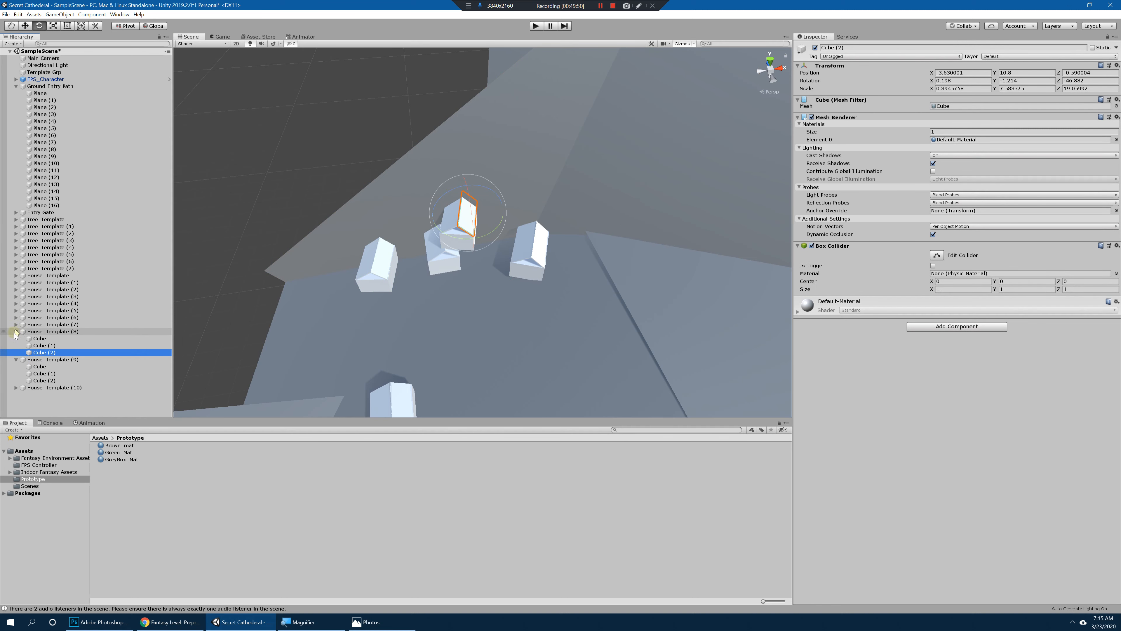
click(16, 331)
click(16, 338)
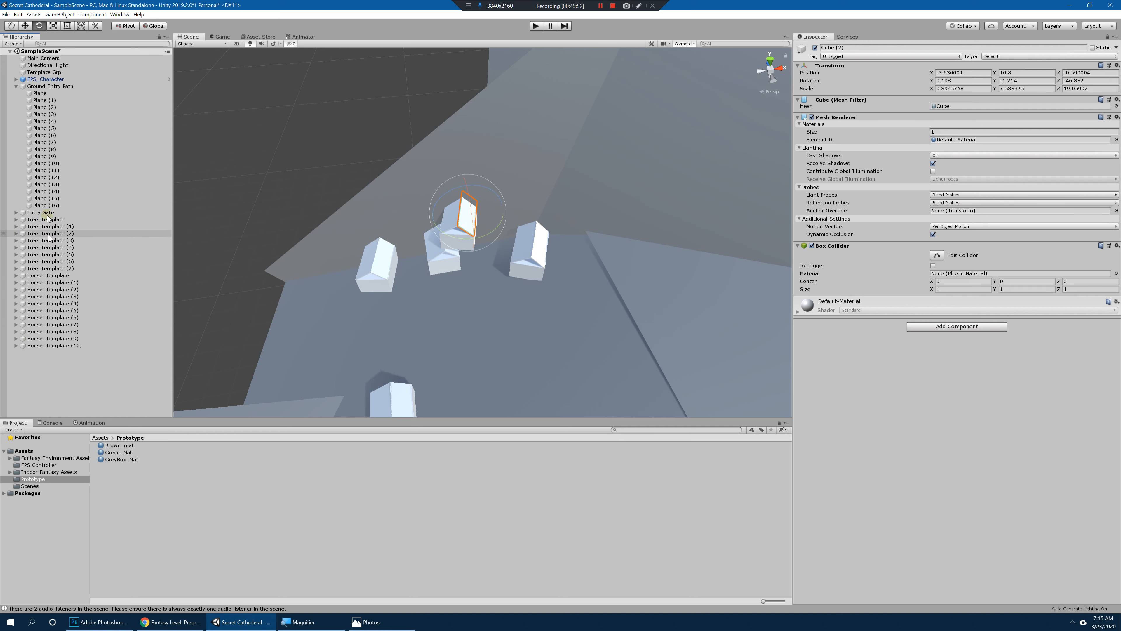
click(58, 277)
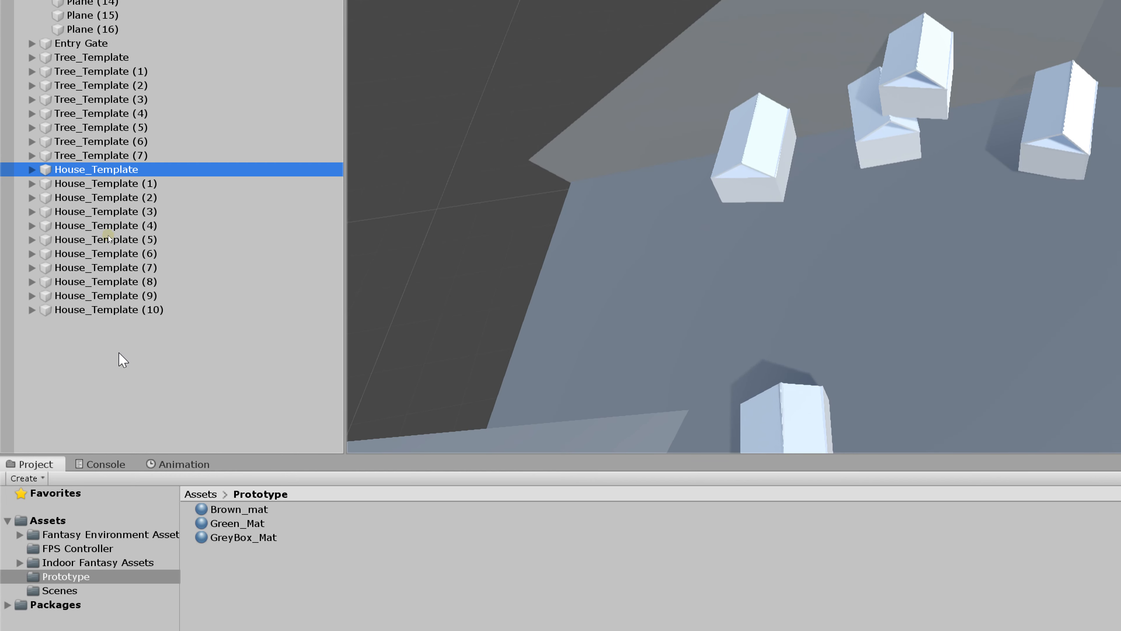
drag(96, 169, 297, 587)
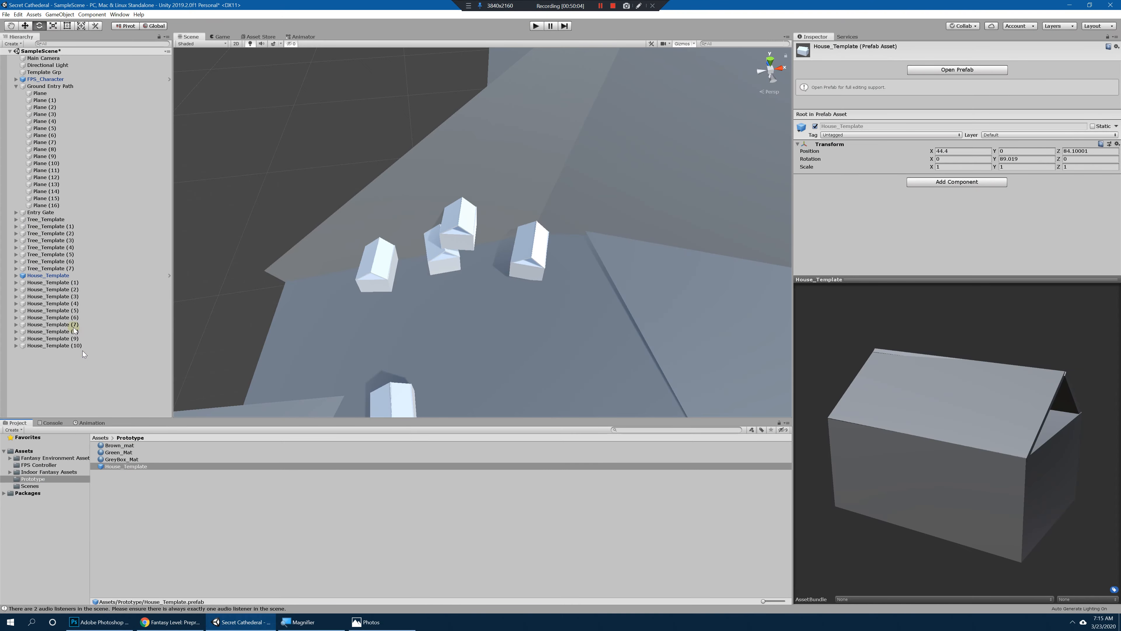
Step: Frame the House_Template prefab instance and examine it alongside the other houses in the village row
click(66, 276)
key(f)
alt+drag(382, 274, 646, 166)
click(646, 166)
click(497, 254)
alt+drag(507, 260, 495, 293)
key(ctrl+z)
click(675, 243)
click(492, 271)
key(ctrl+z)
alt+right_drag(493, 291, 390, 269)
alt+drag(450, 255, 475, 282)
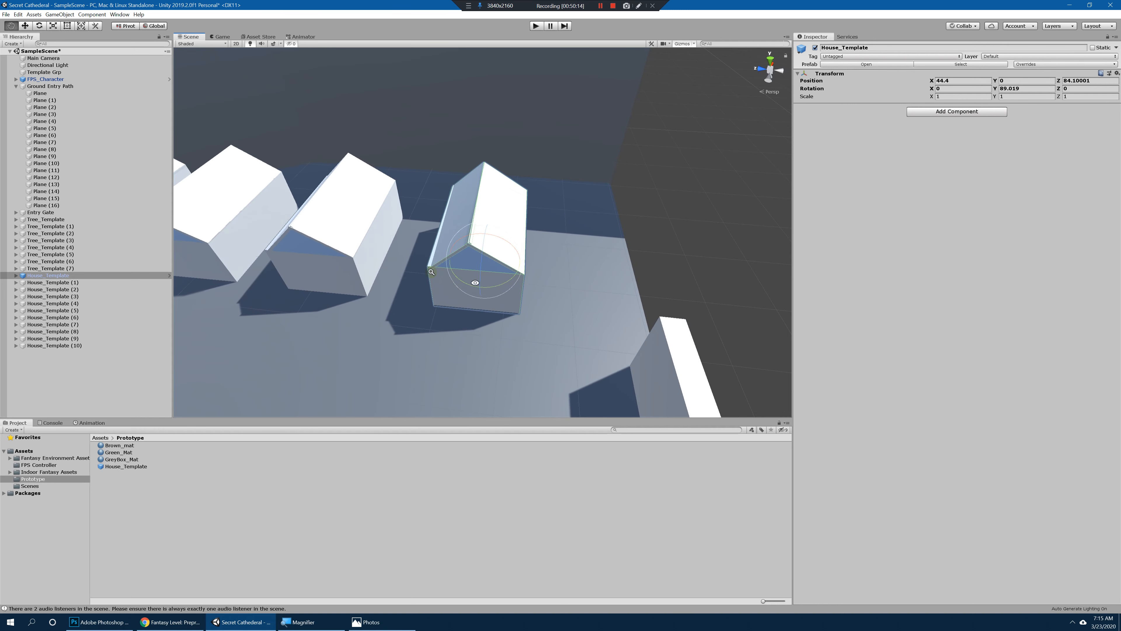
alt+right_drag(431, 272, 400, 267)
alt+middle_drag(399, 266, 486, 287)
alt+drag(485, 288, 487, 232)
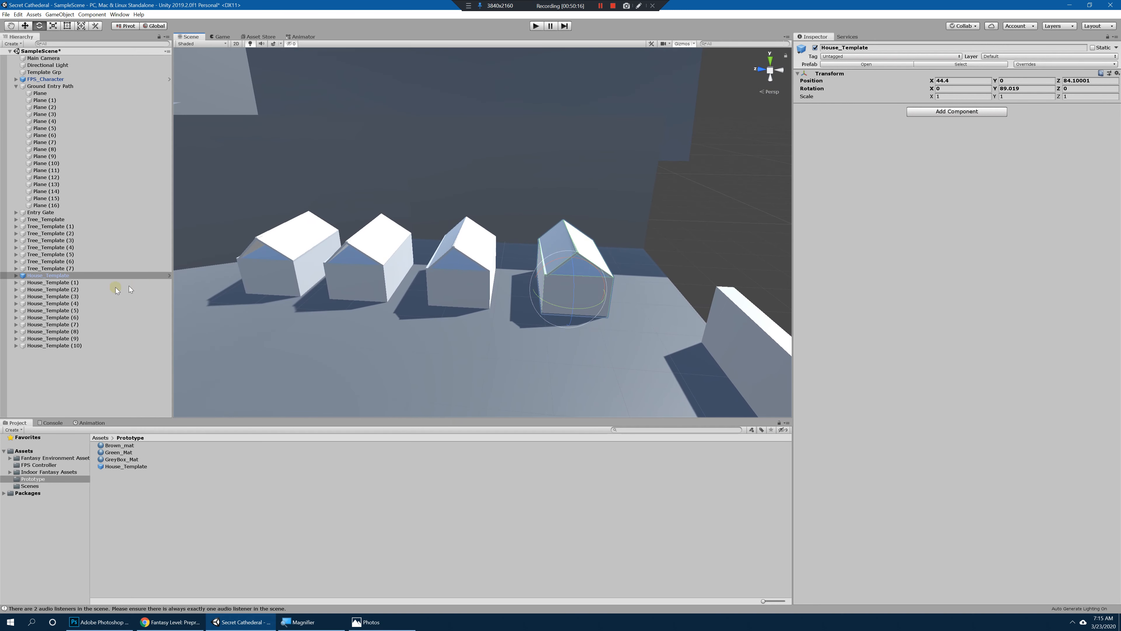
Step: Duplicate the House_Template prefab three times and line the copies up over the old village houses, the farthest at about Z 148.5
click(85, 284)
click(64, 277)
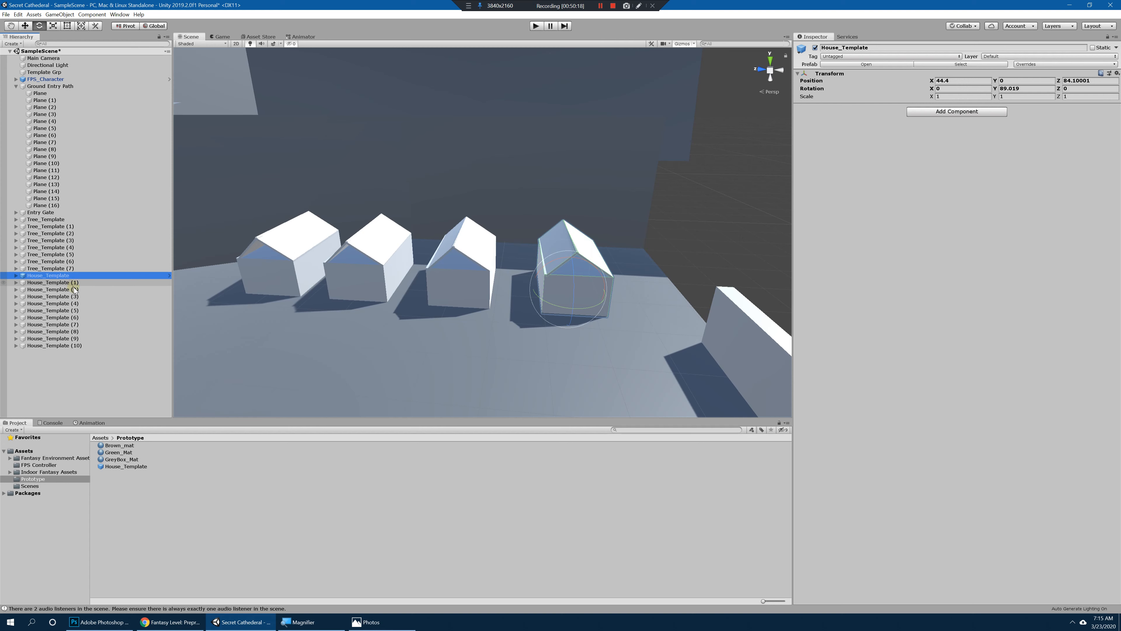
key(ctrl+d)
key(w)
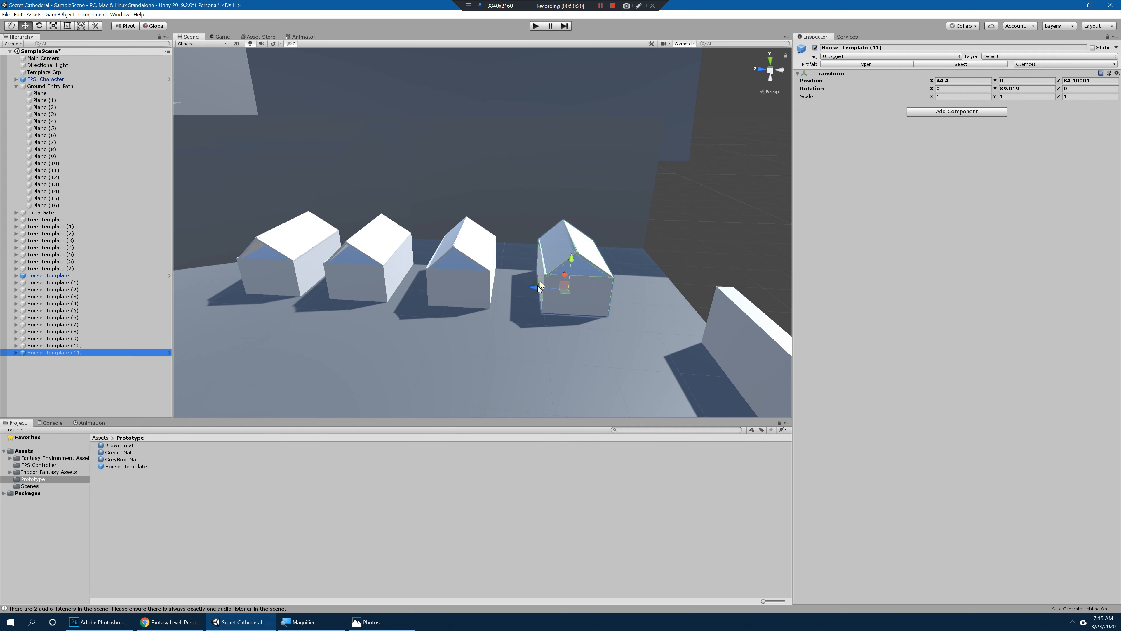
key(ctrl+d)
drag(539, 286, 270, 269)
key(ctrl+d)
alt+right_drag(450, 276, 380, 276)
Step: Duplicate the farthest prefab house and move the copy onto the first slope house at about X -46.6, Y 11.2, Z 180.8
alt+drag(529, 287, 474, 320)
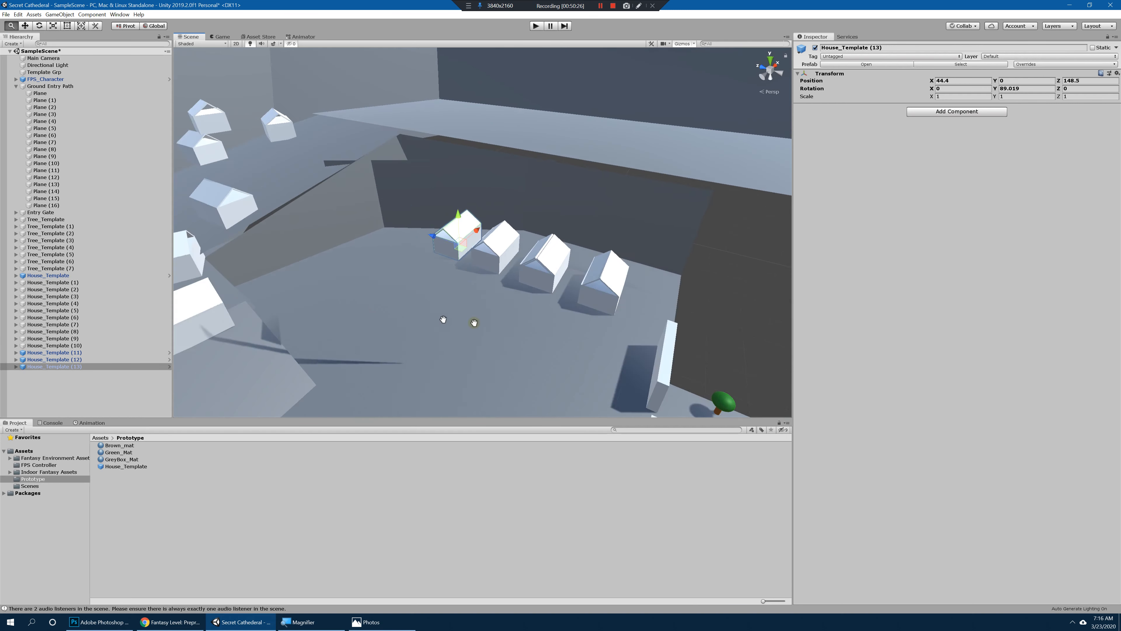
alt+right_drag(474, 322, 511, 313)
key(ctrl+d)
drag(475, 239, 386, 292)
alt+drag(387, 292, 416, 343)
alt+middle_drag(416, 343, 504, 304)
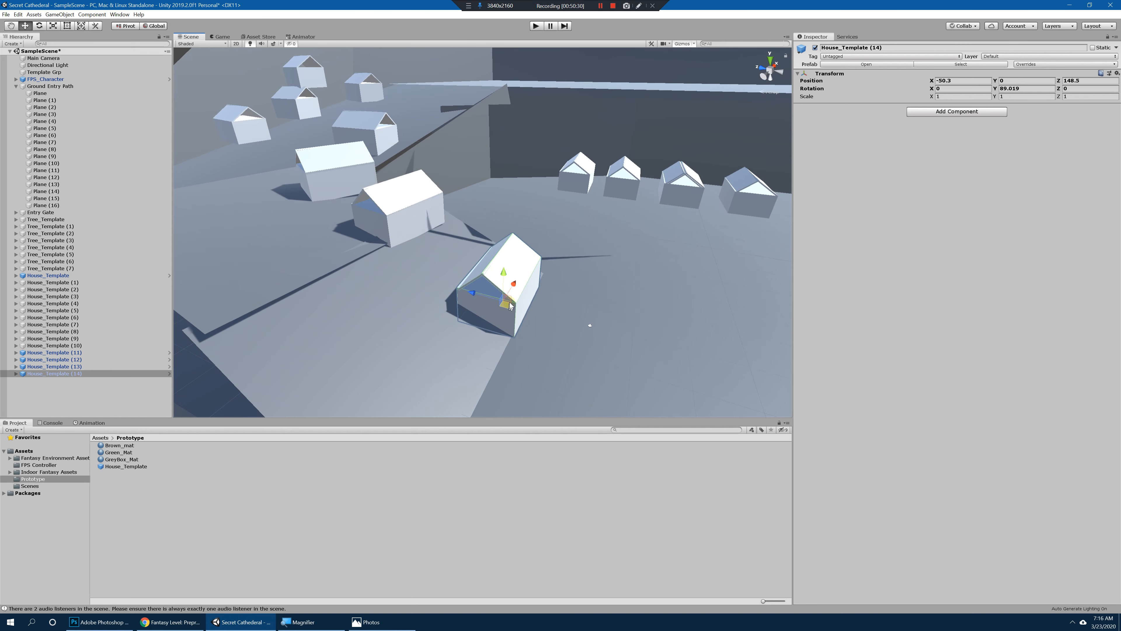
drag(513, 338, 391, 250)
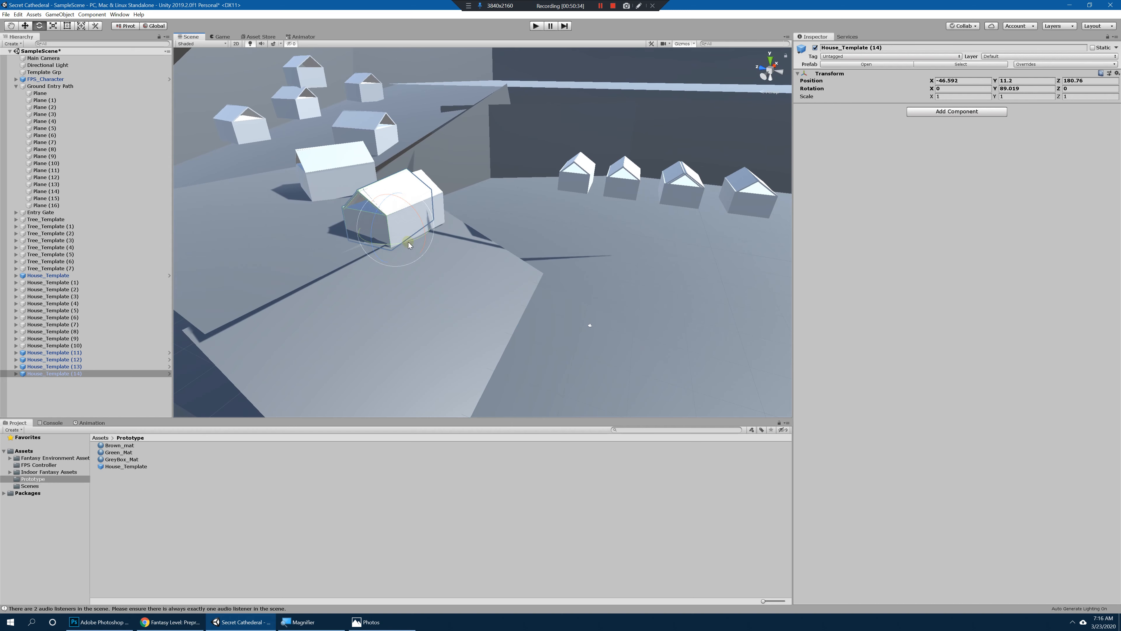
Step: Rotate House_Template (14) to about 97.8 on Y and align it with the old slope house at about X -45.1, Z 178.7
drag(409, 246, 455, 252)
alt+right_drag(455, 253, 578, 312)
alt+middle_drag(526, 314, 570, 316)
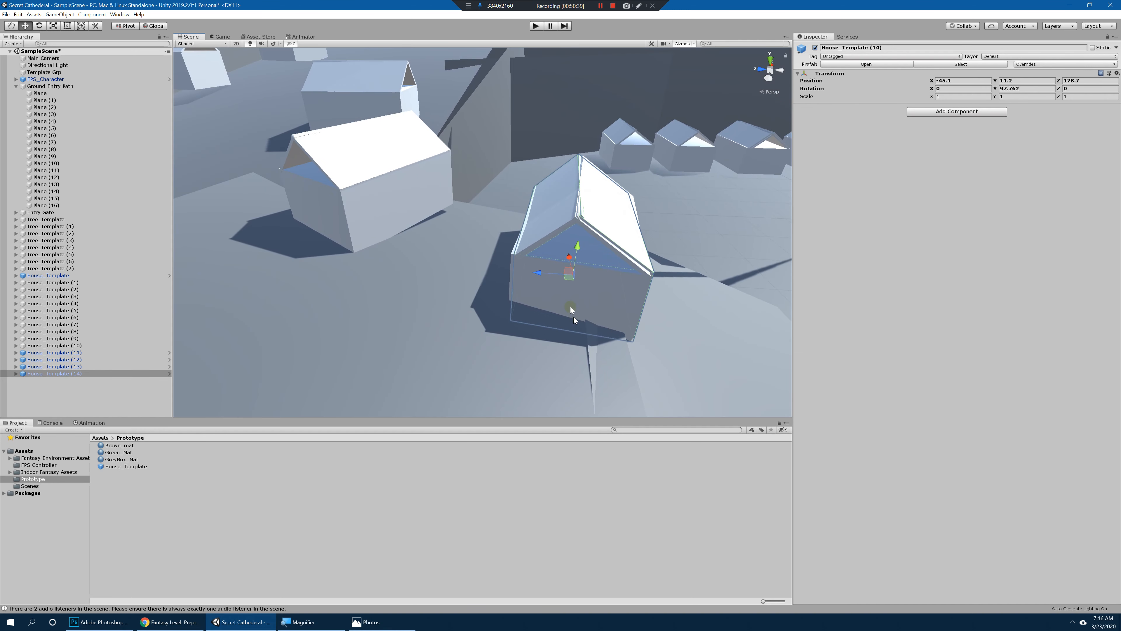
Step: Duplicate House_Template (14) over the second slope house at about X -39.1, Y 15.4, Z 208, and turn it to about 114.7 on Y
key(ctrl+d)
drag(537, 272, 512, 247)
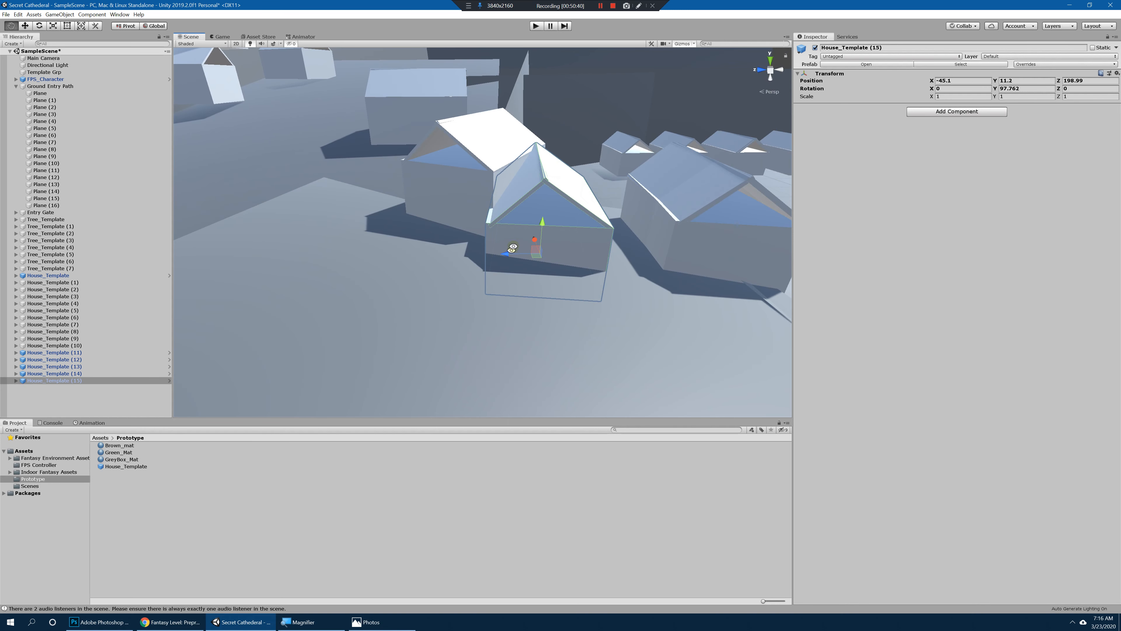
alt+middle_drag(539, 230, 490, 251)
alt+right_drag(490, 250, 511, 241)
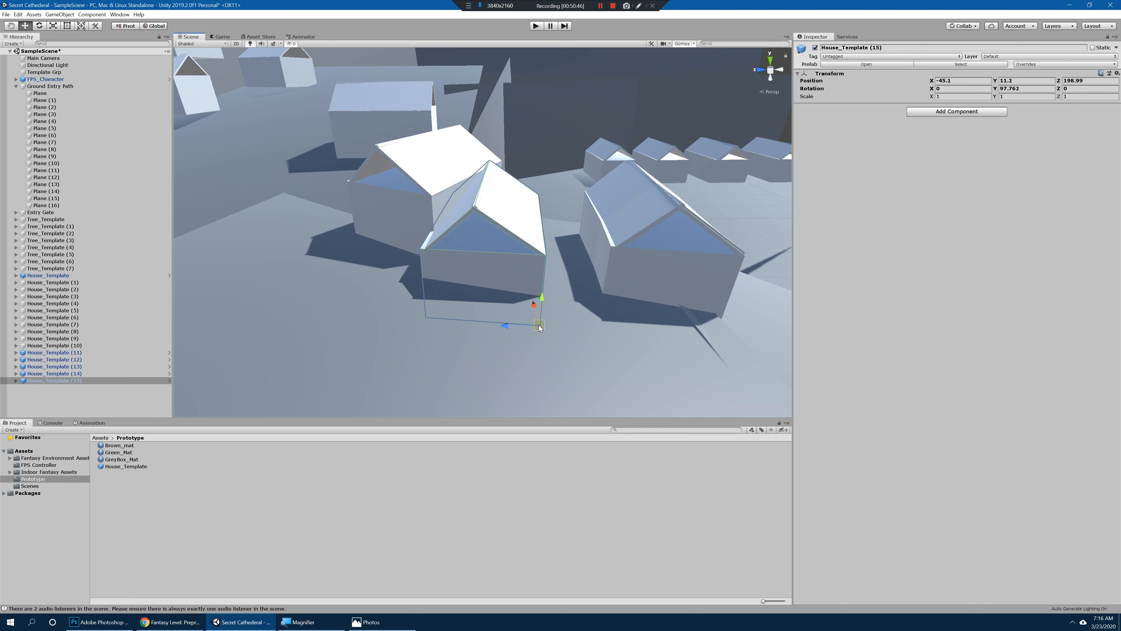
drag(540, 328, 632, 267)
key(e)
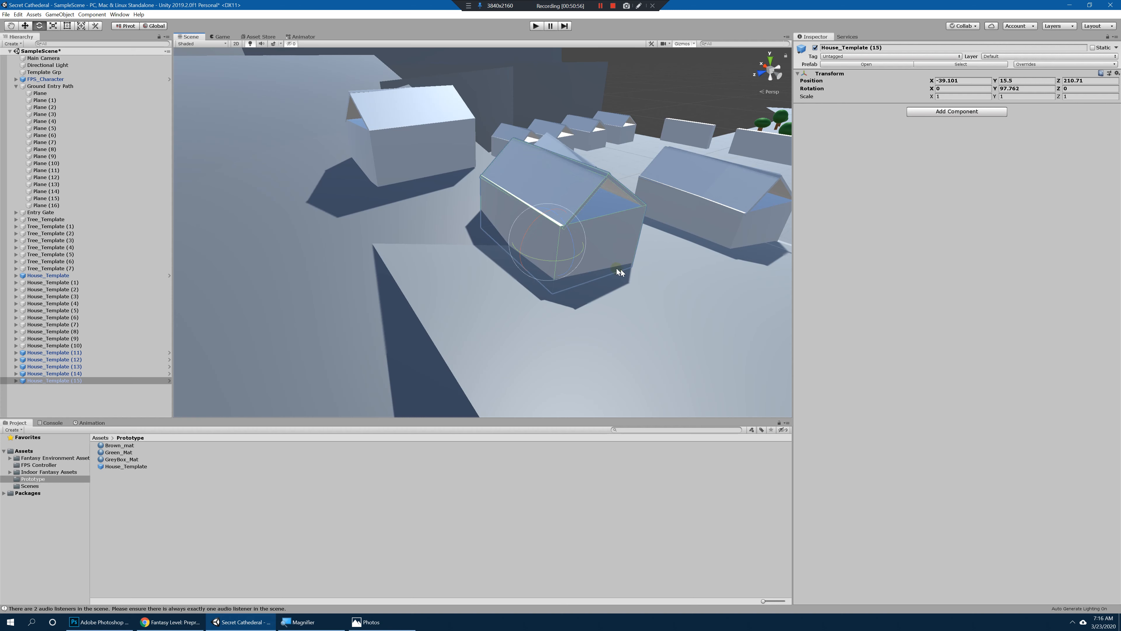
drag(565, 260, 592, 274)
key(w)
Step: Duplicate House_Template (15) and adjust the copy's position and rotation to match the next old house up the slope
key(ctrl+d)
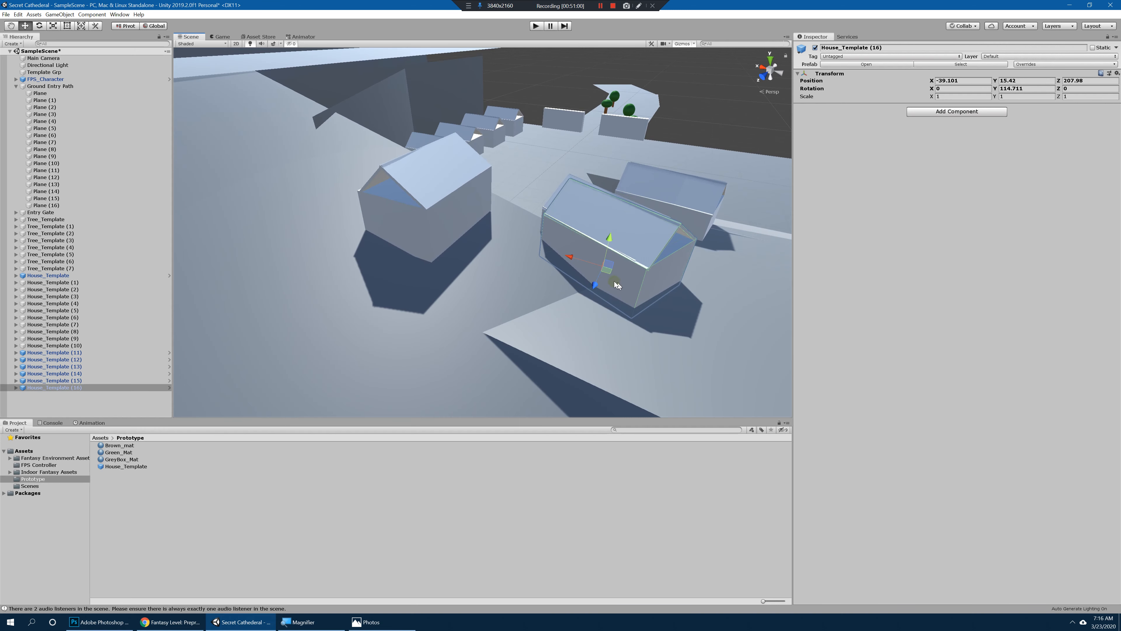
drag(628, 307, 566, 303)
key(e)
key(w)
key(ctrl+z)
key(e)
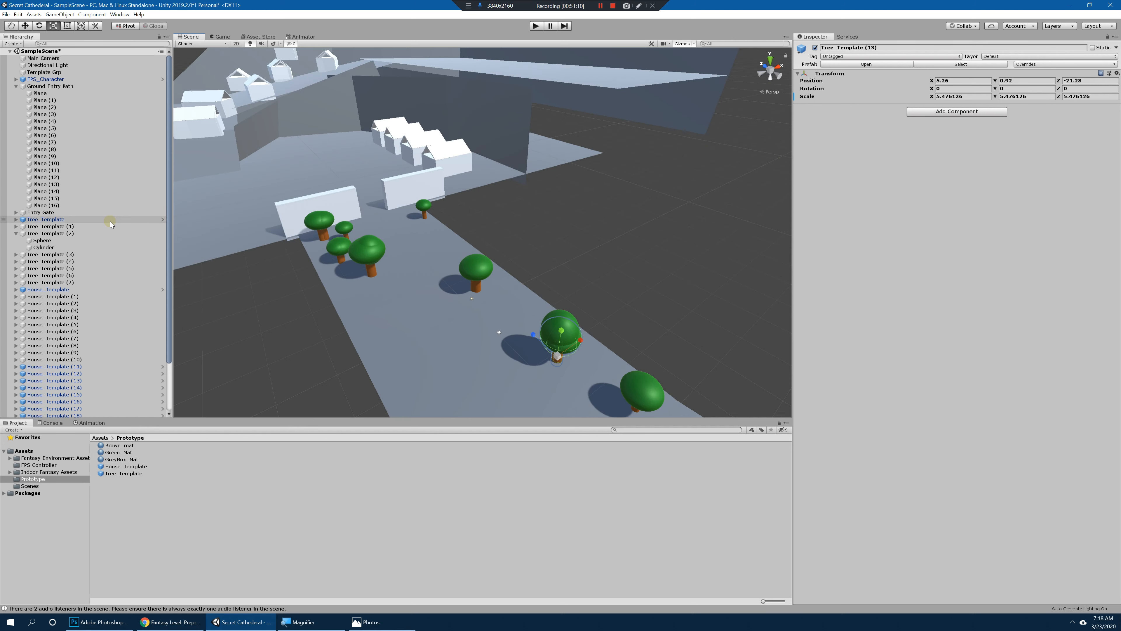
Step: Collapse the expanded groups and delete the old non-prefab Tree_Template (1)–(7) and House_Template (1)–(10) objects
click(15, 86)
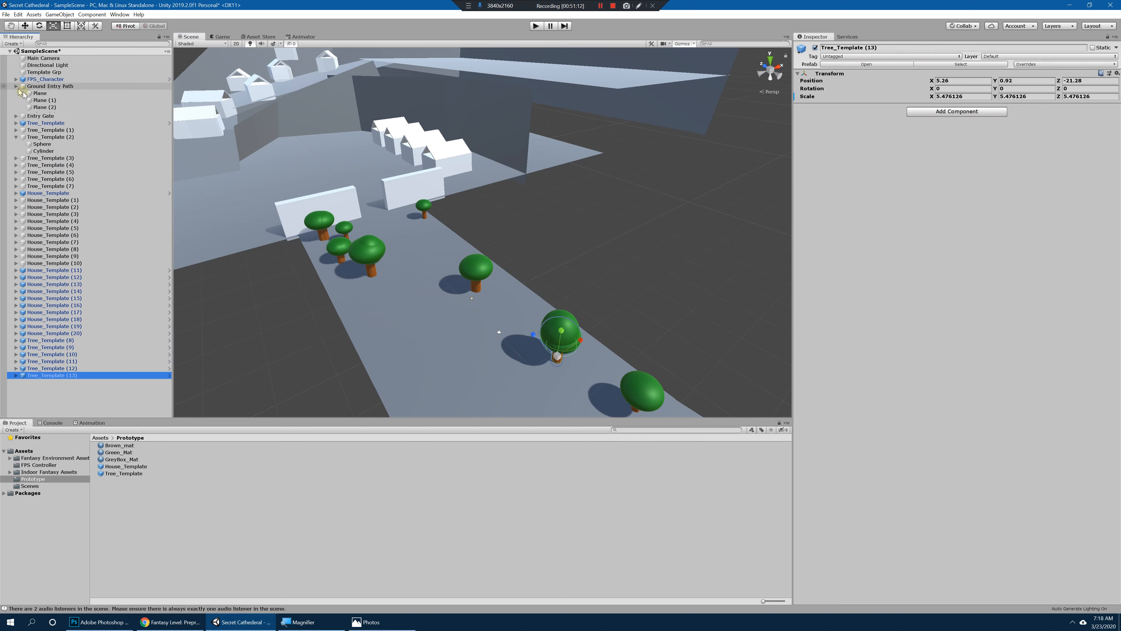
click(38, 108)
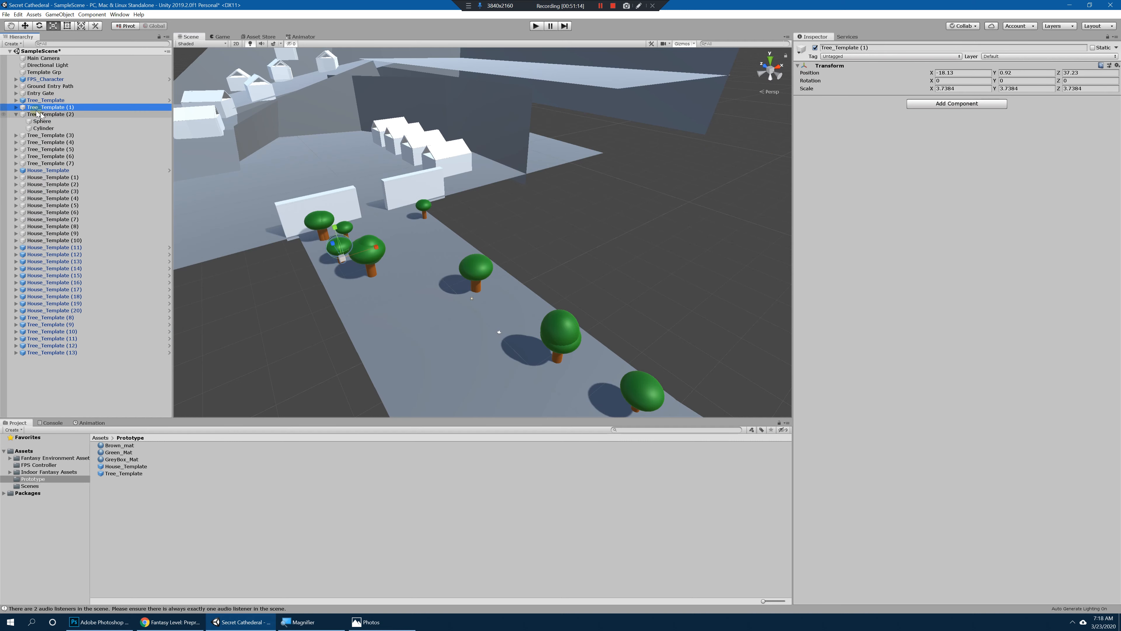
click(16, 115)
shift+click(67, 149)
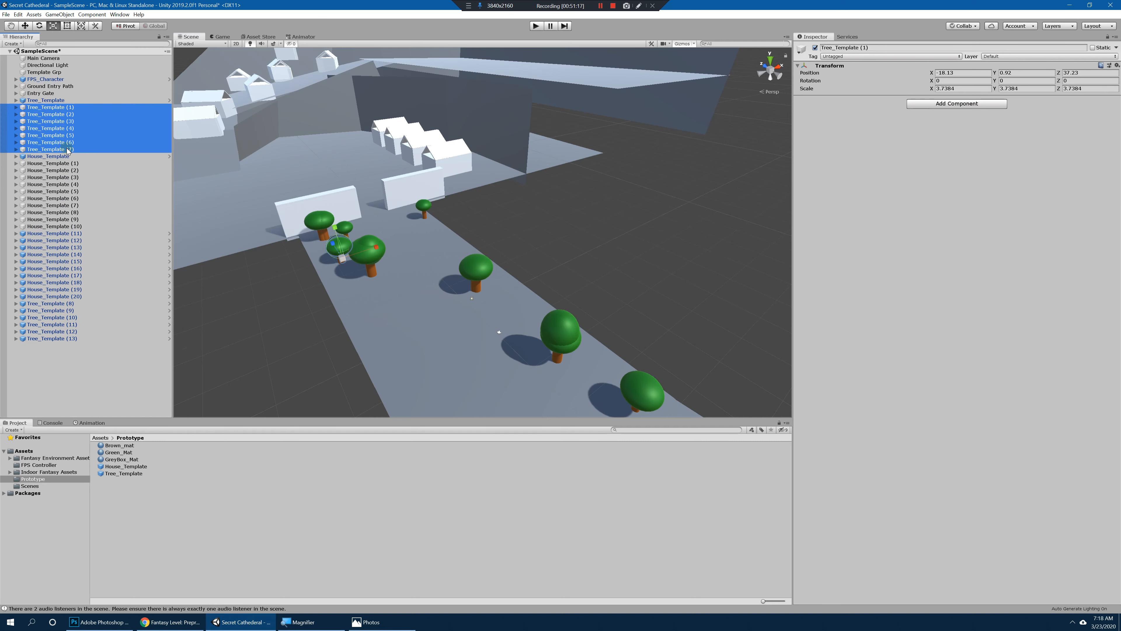
ctrl+click(69, 163)
ctrl+click(69, 170)
ctrl+click(70, 177)
ctrl+click(70, 184)
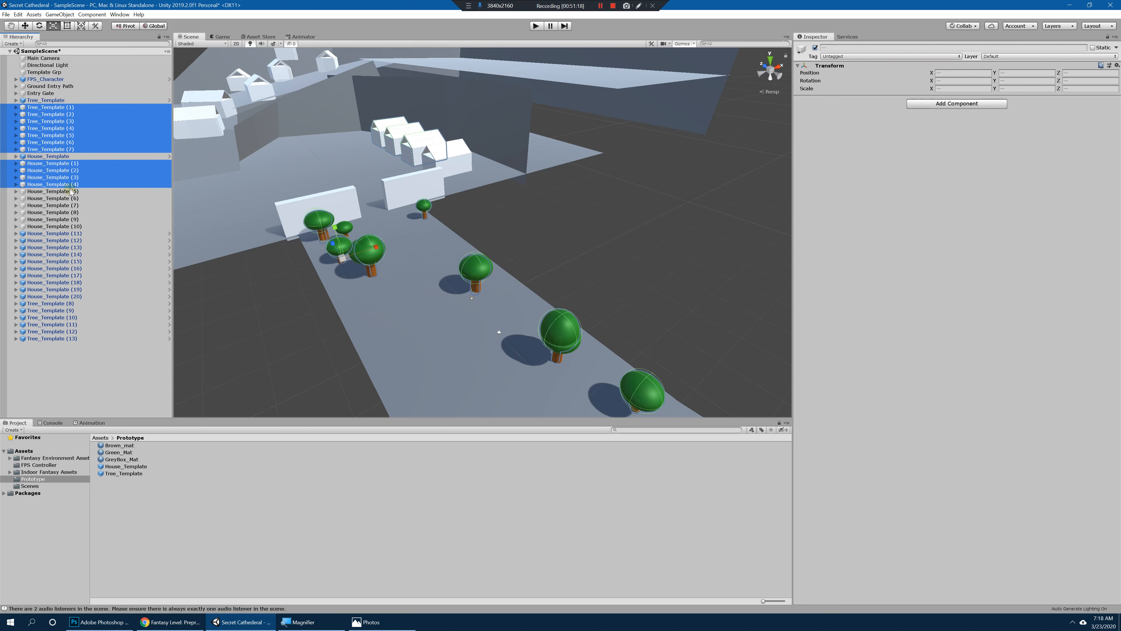
ctrl+click(70, 192)
ctrl+click(70, 198)
ctrl+click(69, 205)
ctrl+click(70, 213)
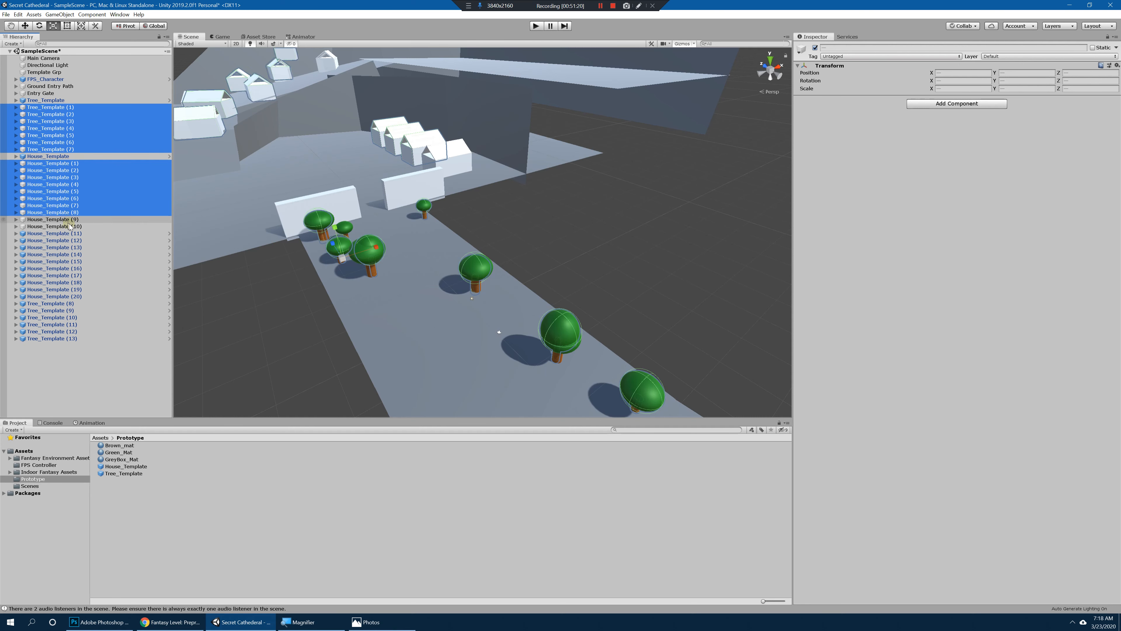
ctrl+click(69, 220)
ctrl+click(97, 226)
key(Delete)
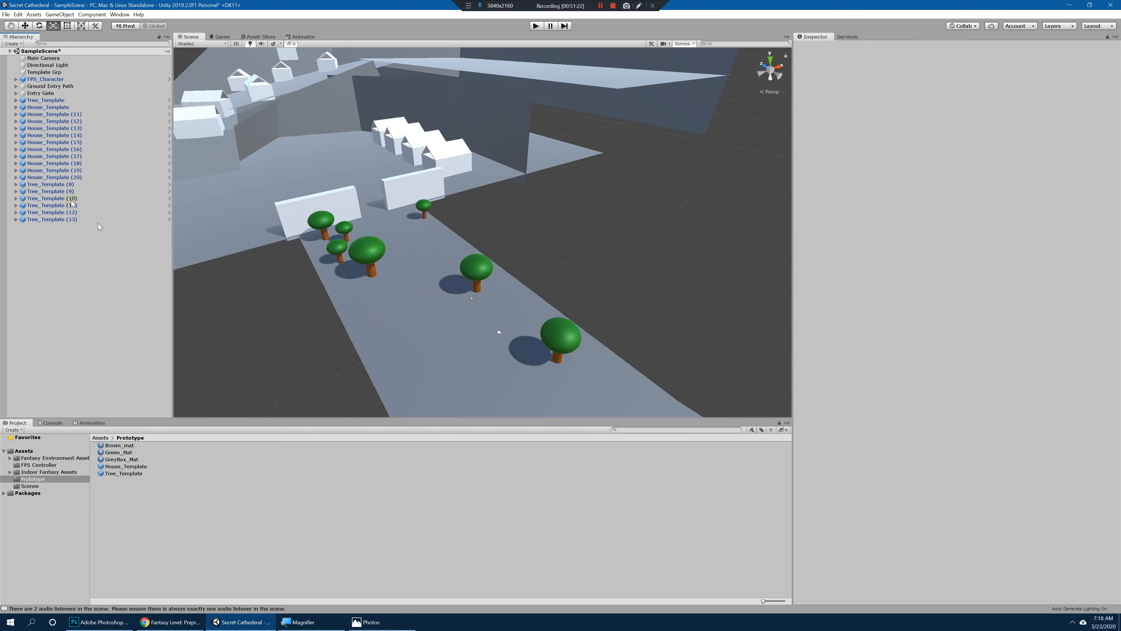
Step: Focus on House_Template and examine the village row and slope for correctly placed prefab houses
click(49, 107)
key(f)
alt+drag(471, 202, 517, 200)
click(723, 298)
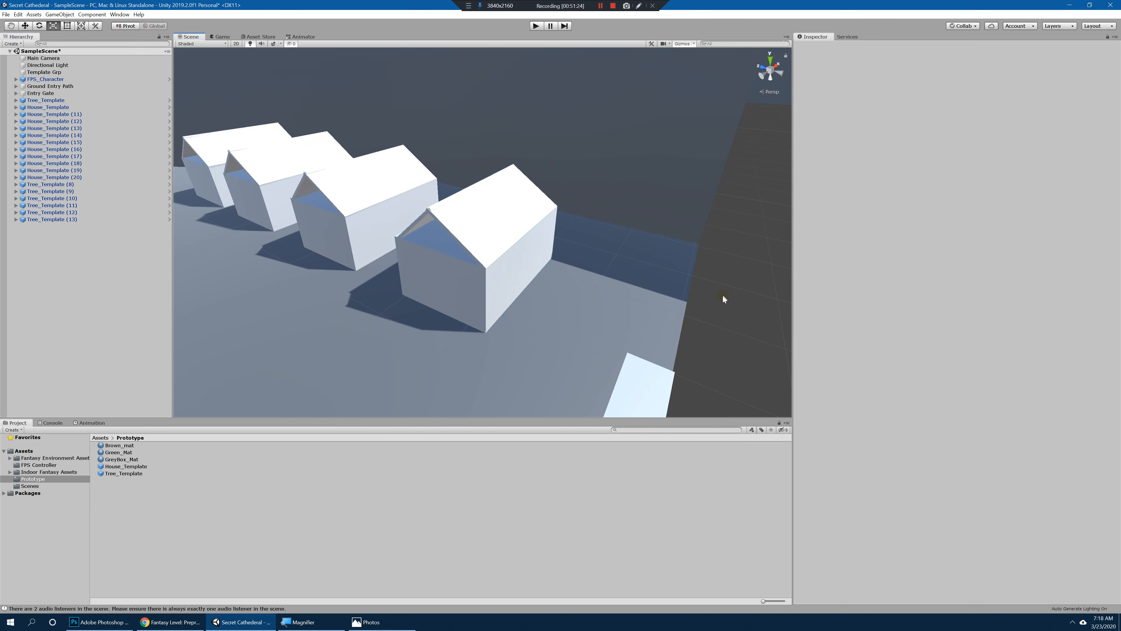
scroll(609, 274, down, 6)
click(494, 249)
click(601, 261)
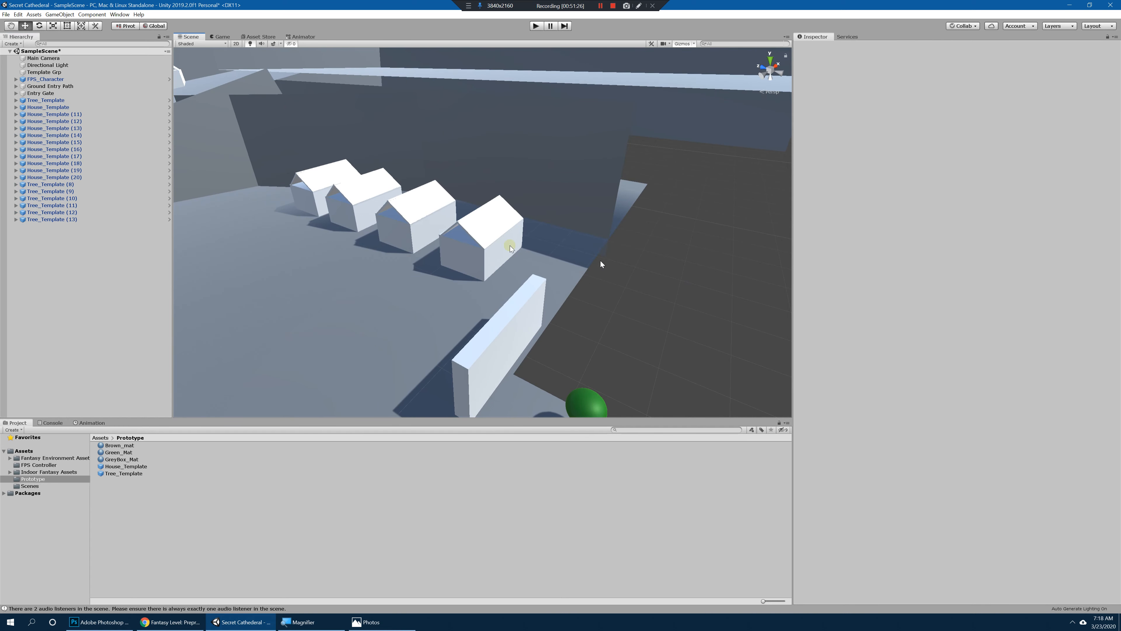
click(490, 225)
alt+drag(587, 270, 637, 289)
click(637, 279)
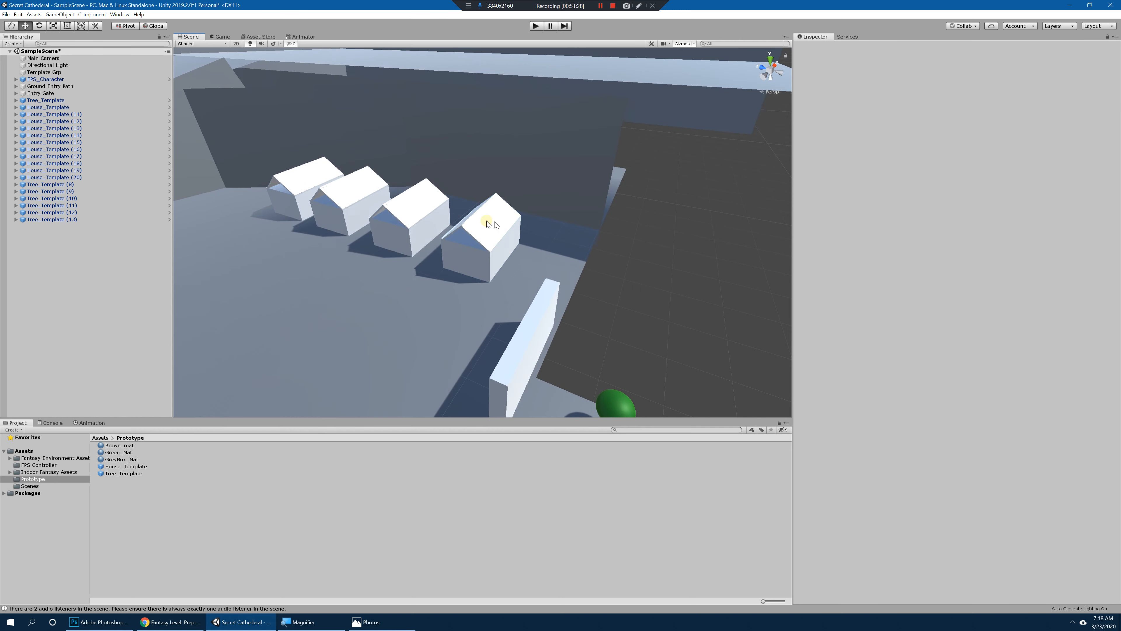
click(492, 227)
key(e)
drag(502, 274, 552, 265)
click(681, 275)
scroll(451, 246, down, 5)
scroll(552, 265, down, 5)
scroll(647, 283, up, 4)
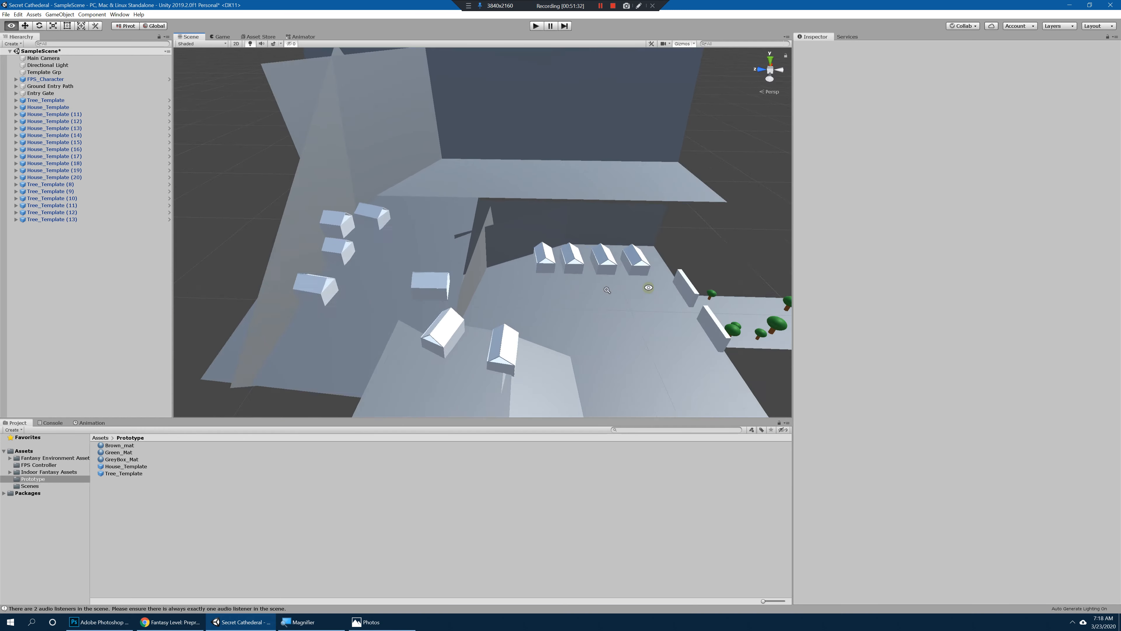
Step: Duplicate House_Template (20) and move the copy farther up the slope to about X 96.5, Y 39.5, Z 256.7
alt+drag(647, 282, 459, 234)
click(397, 194)
middle_drag(409, 208, 445, 258)
scroll(459, 265, up, 3)
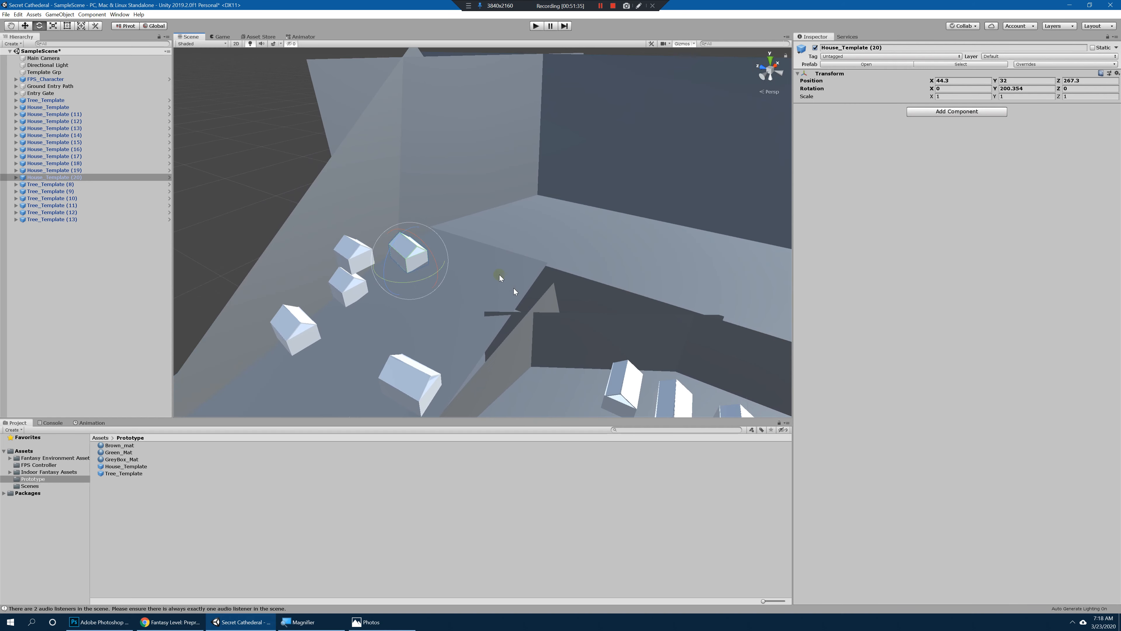
key(ctrl+d)
key(w)
drag(503, 213, 462, 180)
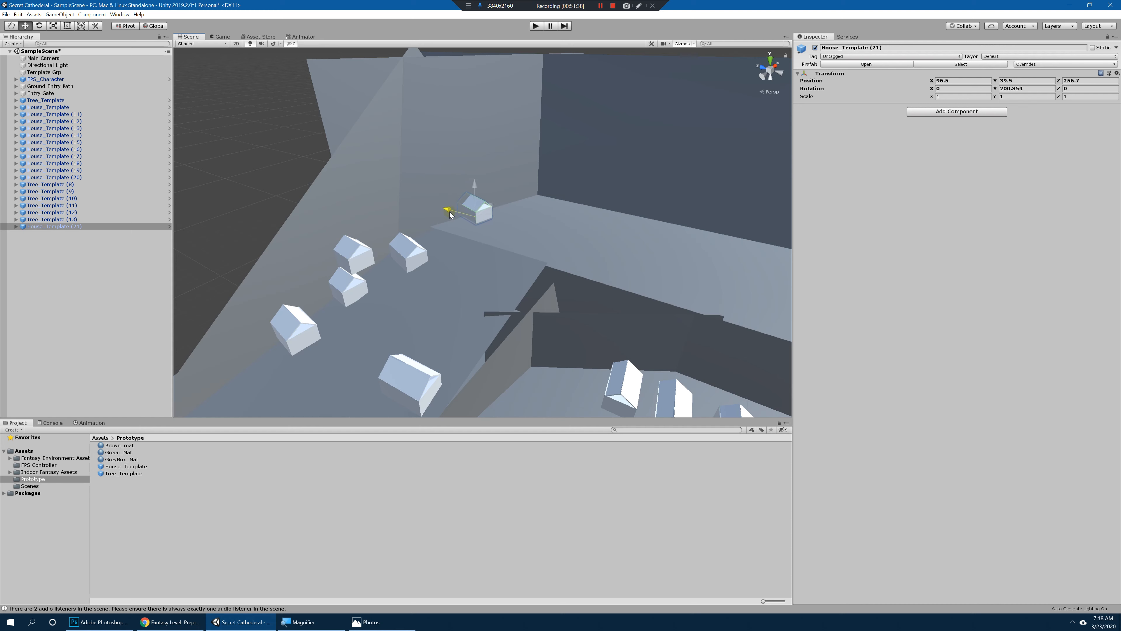
drag(449, 214, 470, 249)
Step: Duplicate House_Template (21), place the copy at about X 75.7, Y 39.5, Z 253.7, and turn it to about 200.3 on Y
key(e)
key(ctrl+d)
key(w)
key(e)
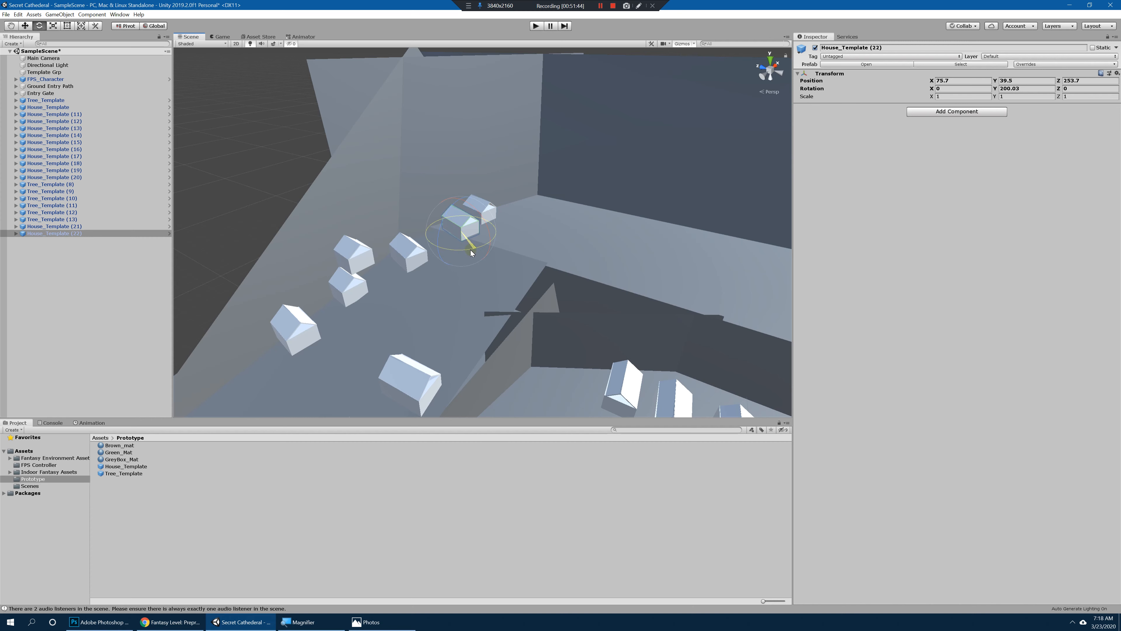
alt+drag(538, 257, 516, 300)
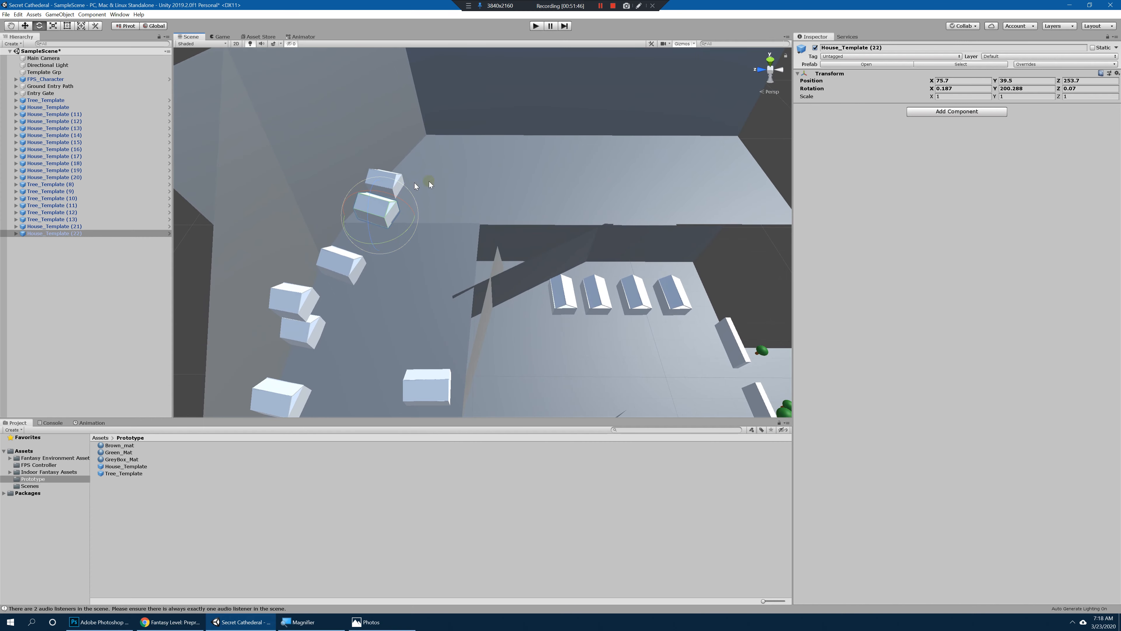
Step: Switch to Photos to check the paper map's upper area, and return to Unity
click(386, 623)
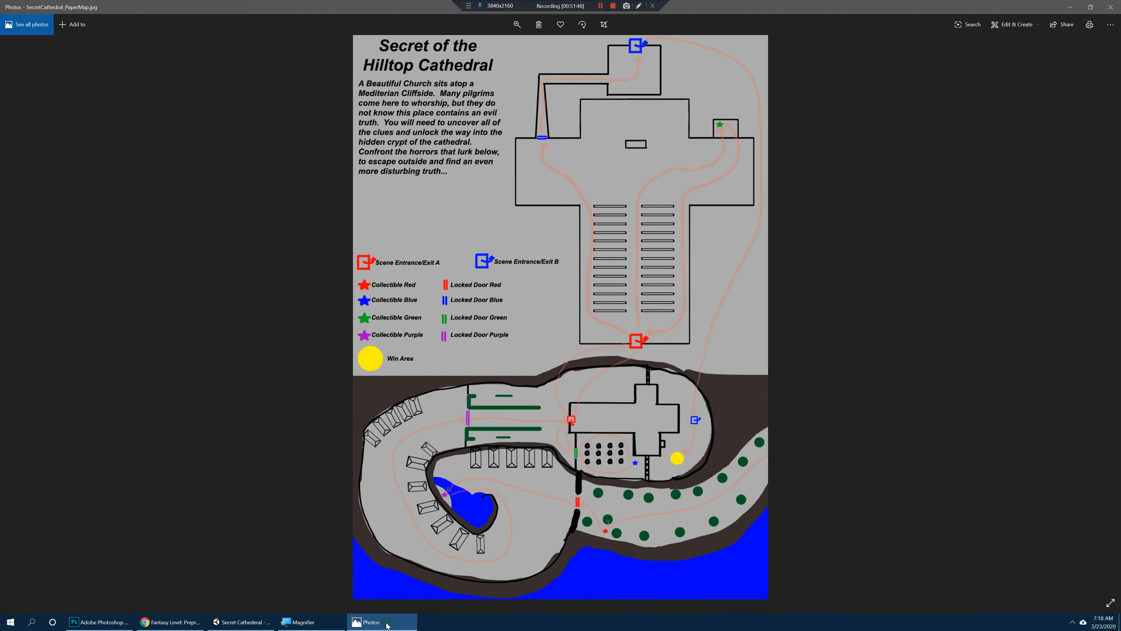
click(315, 621)
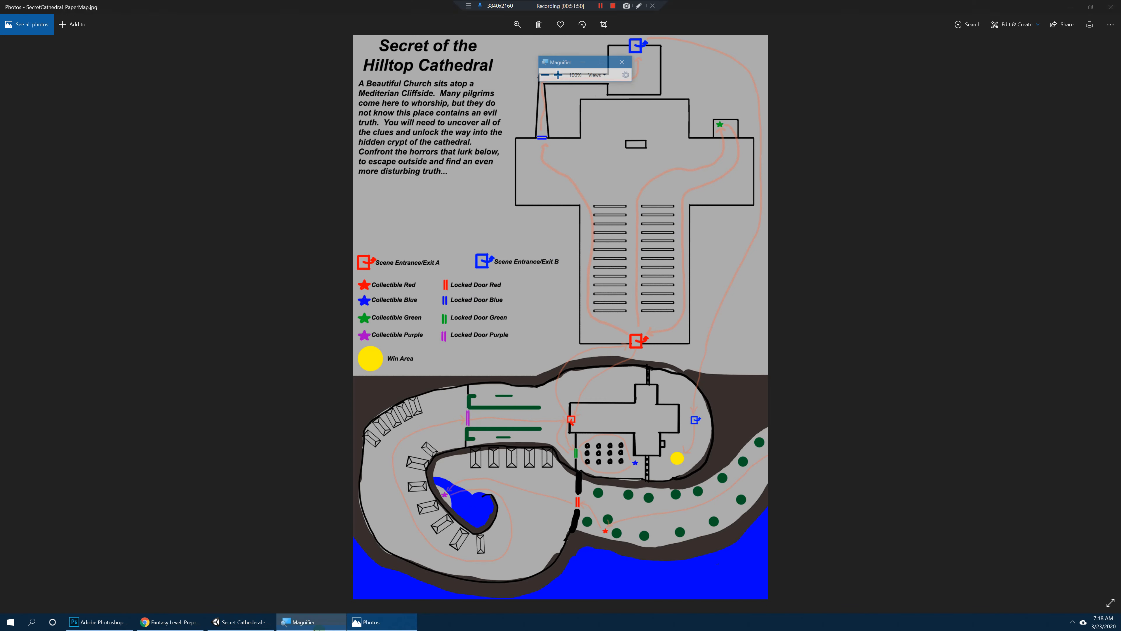
click(314, 622)
click(246, 622)
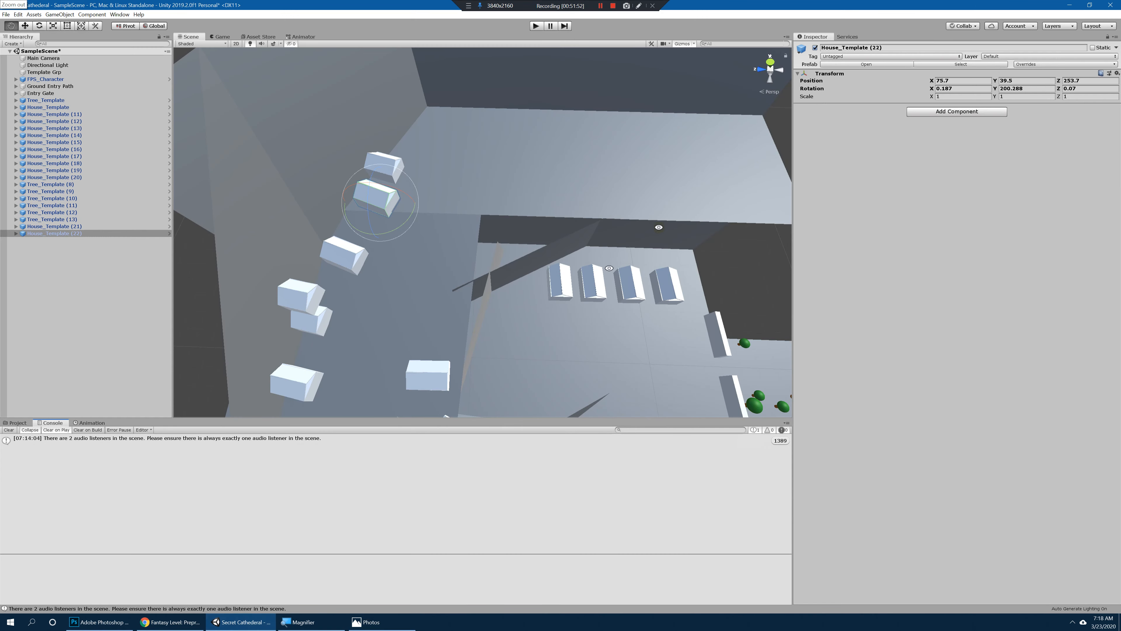
Step: Duplicate the two Entry Gate walls and move the copies up over the upper terrace to about Y 54.3, Z 164.1
middle_drag(658, 226, 543, 260)
alt+drag(542, 260, 472, 386)
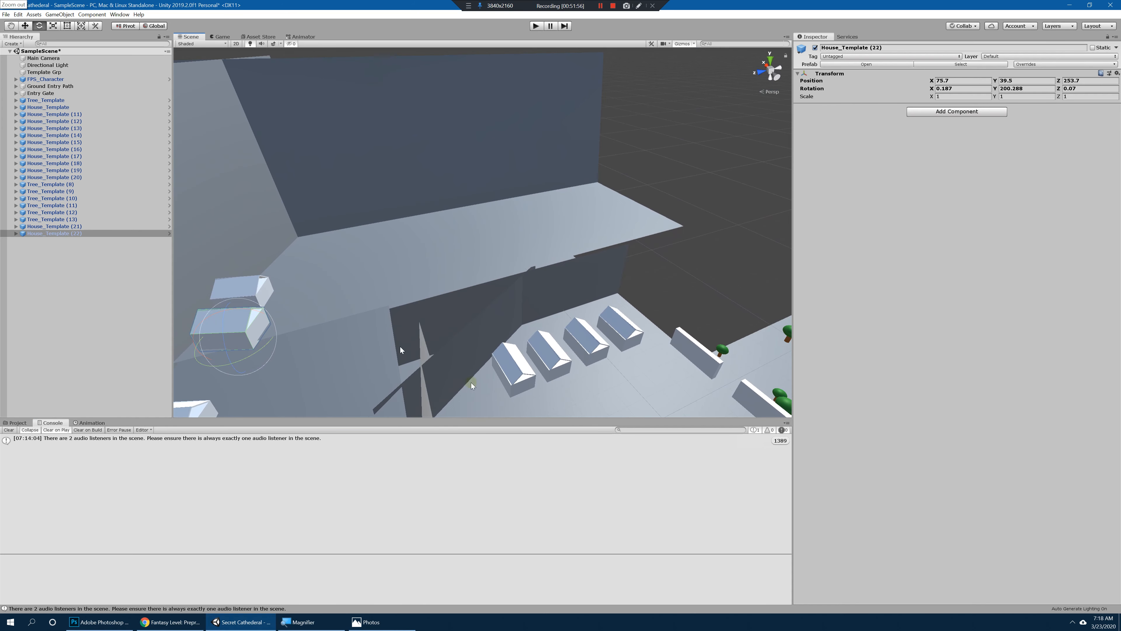
click(710, 367)
shift+click(753, 399)
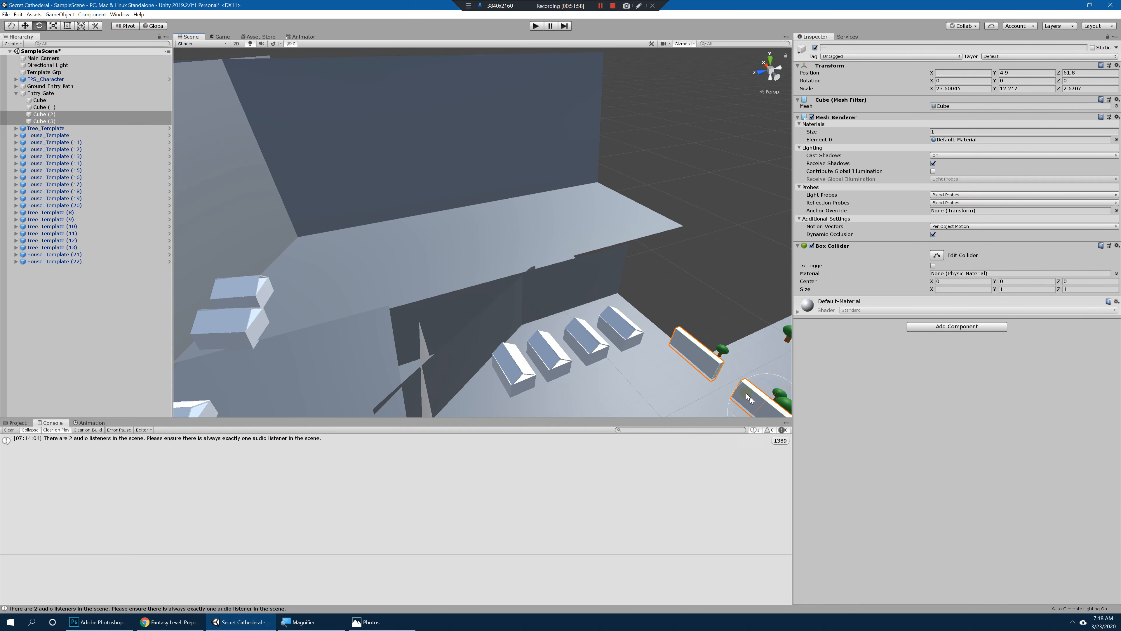
alt+middle_drag(753, 398, 663, 310)
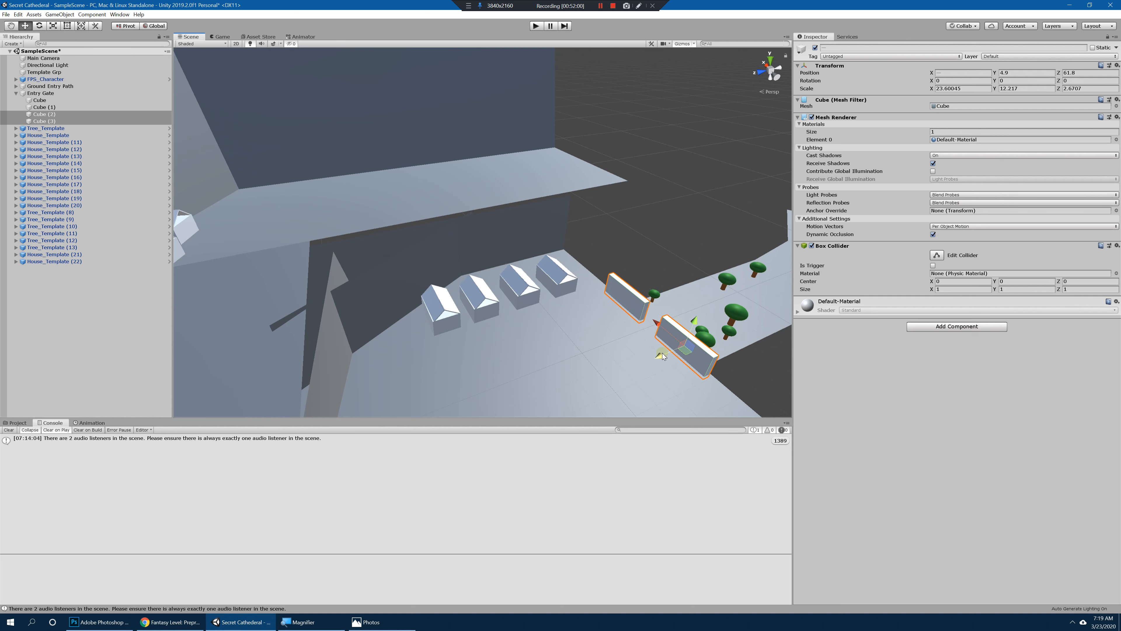
drag(662, 356, 464, 381)
alt+drag(544, 361, 528, 346)
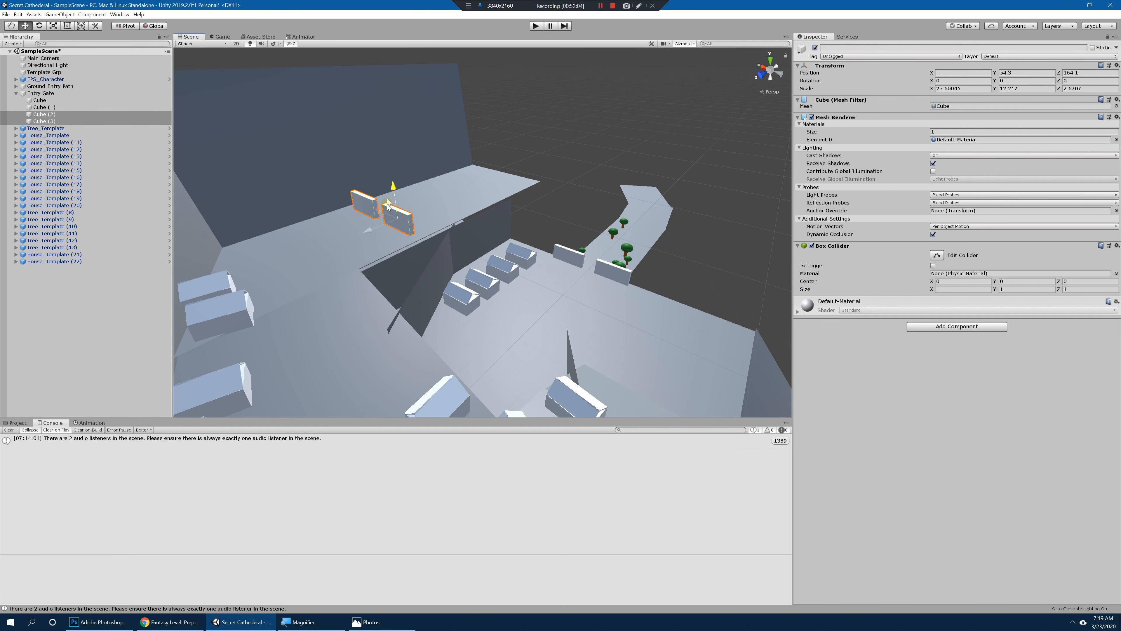
Step: Set the two copied gate walls onto the upper terrace at about Y 43.8, Z 181.1, with their Y scale reduced to about 7.75
drag(388, 214, 388, 214)
scroll(389, 217, up, 5)
alt+drag(389, 221, 416, 303)
scroll(473, 252, down, 5)
scroll(459, 238, down, 4)
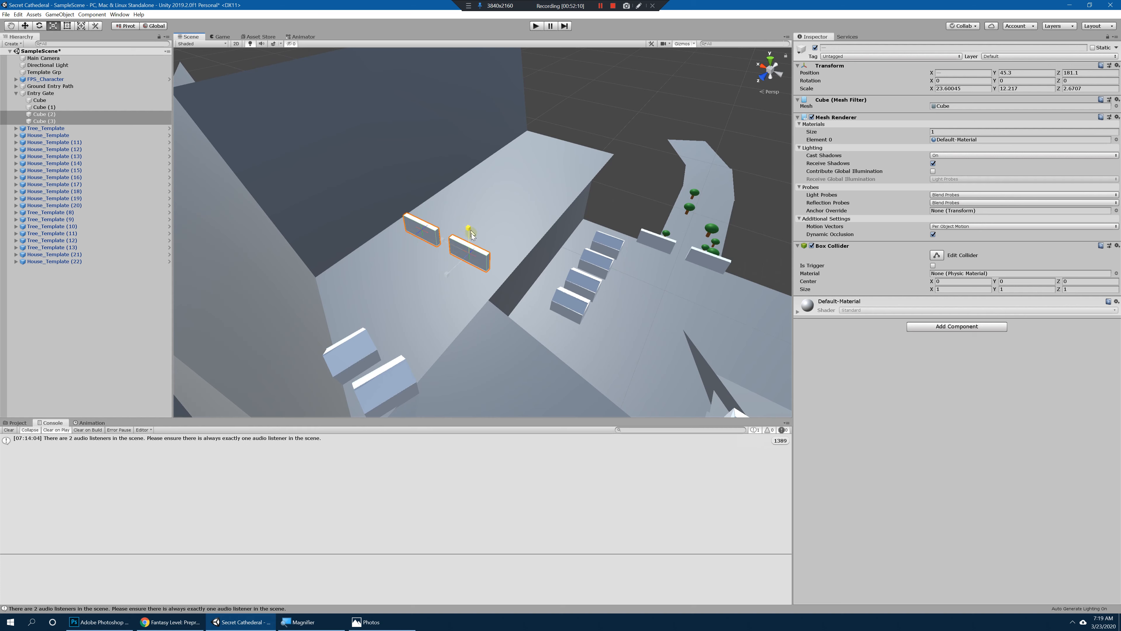
alt+drag(473, 273, 488, 225)
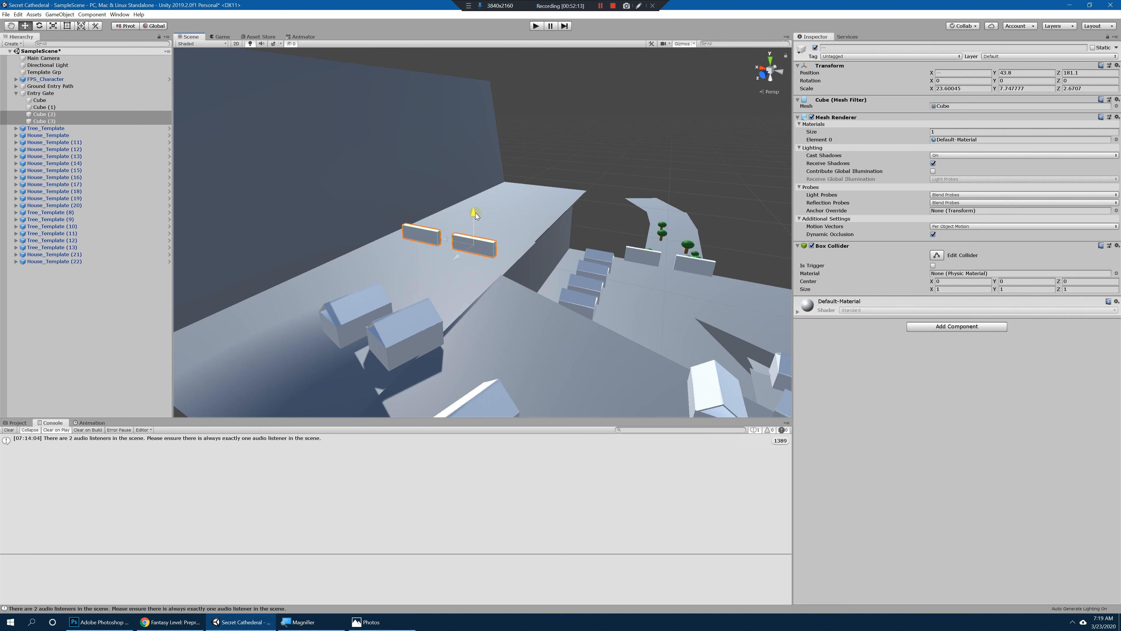
Step: Widen the Cube (2) wall toward the terrace's outer edge to about 35.7 on X, centred at about X 87.5
key(f)
alt+drag(485, 263, 522, 249)
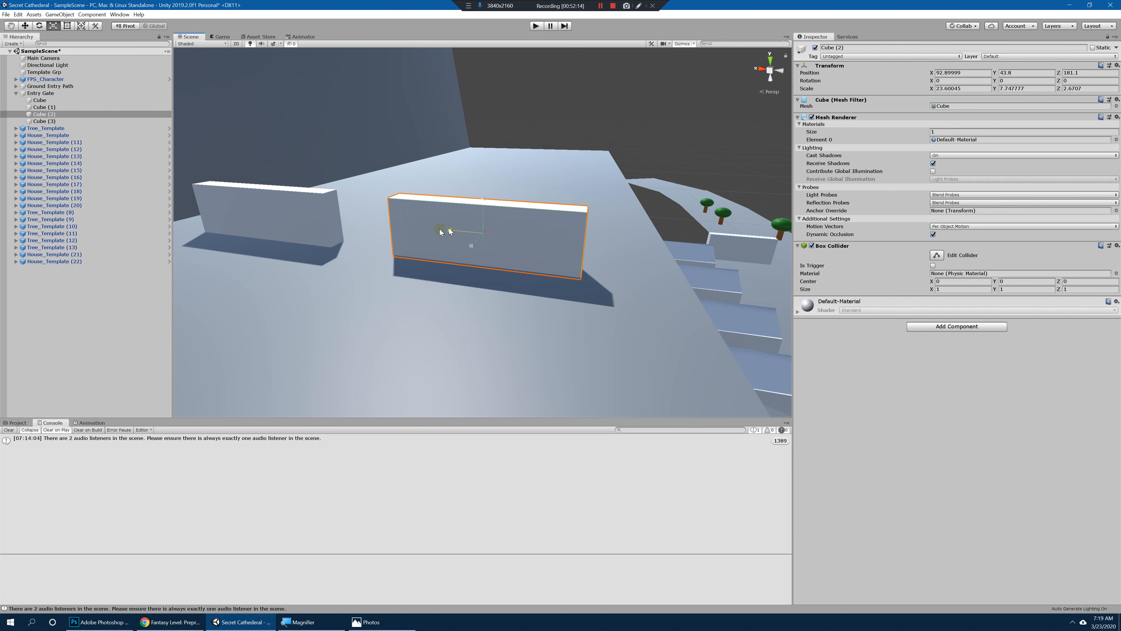
drag(450, 231, 498, 247)
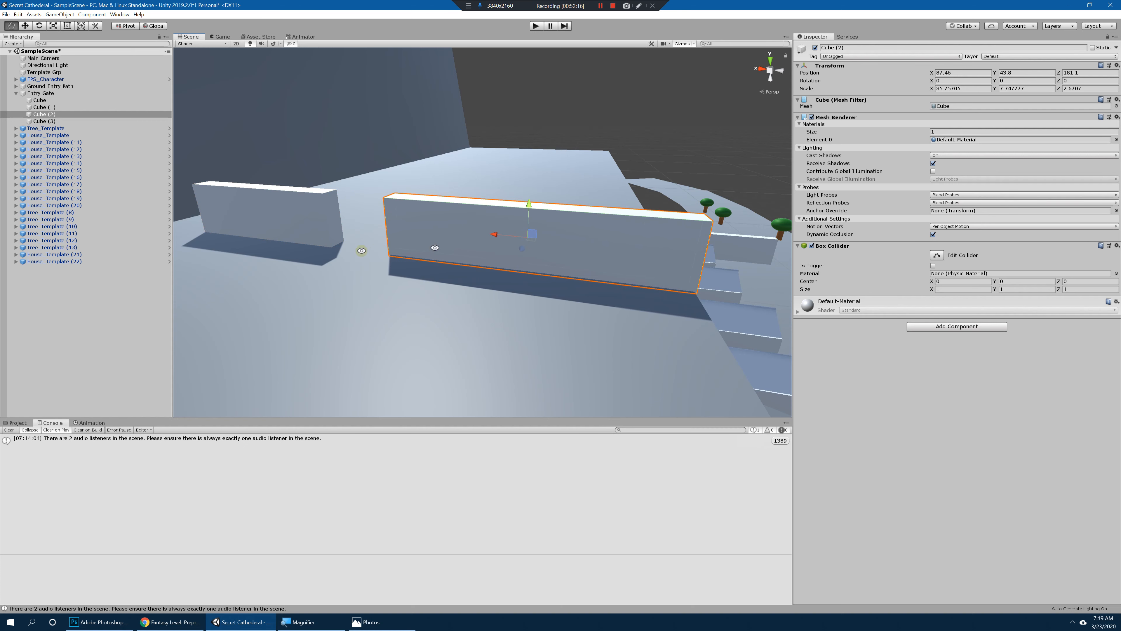
Step: Move the Cube (3) wall to about X 131.4 and widen it to about 36.2 on X toward the cliff
alt+middle_drag(362, 251, 563, 252)
click(435, 232)
key(r)
drag(403, 224, 365, 228)
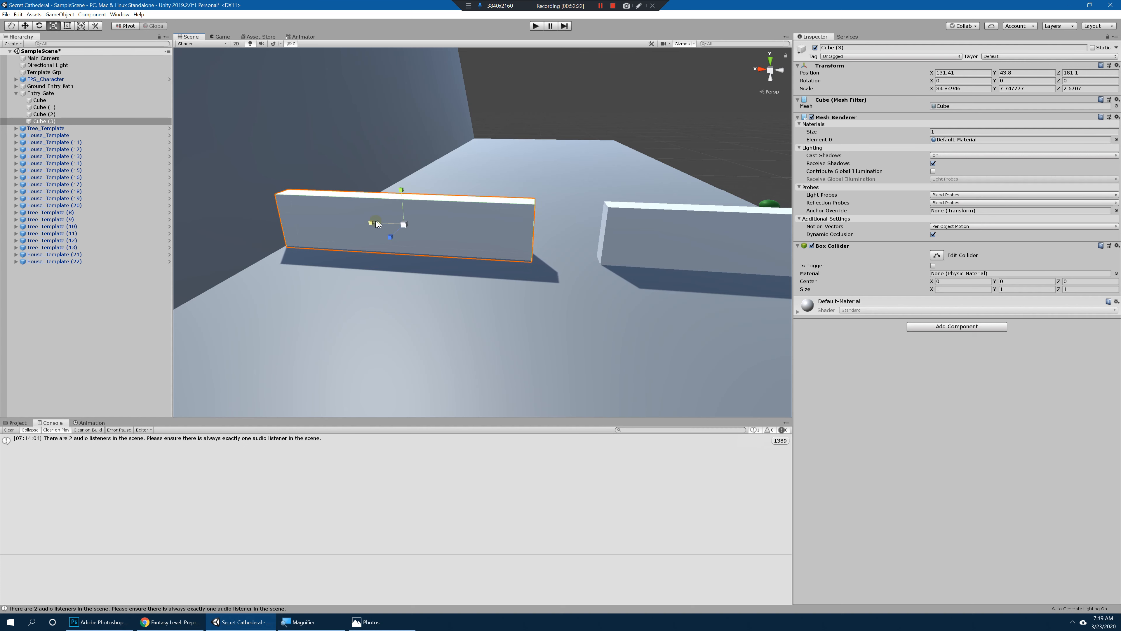
drag(368, 223, 370, 223)
Step: Examine the upper gate and its opening from both sides, along with the surrounding terrace and slope houses
scroll(666, 248, down, 5)
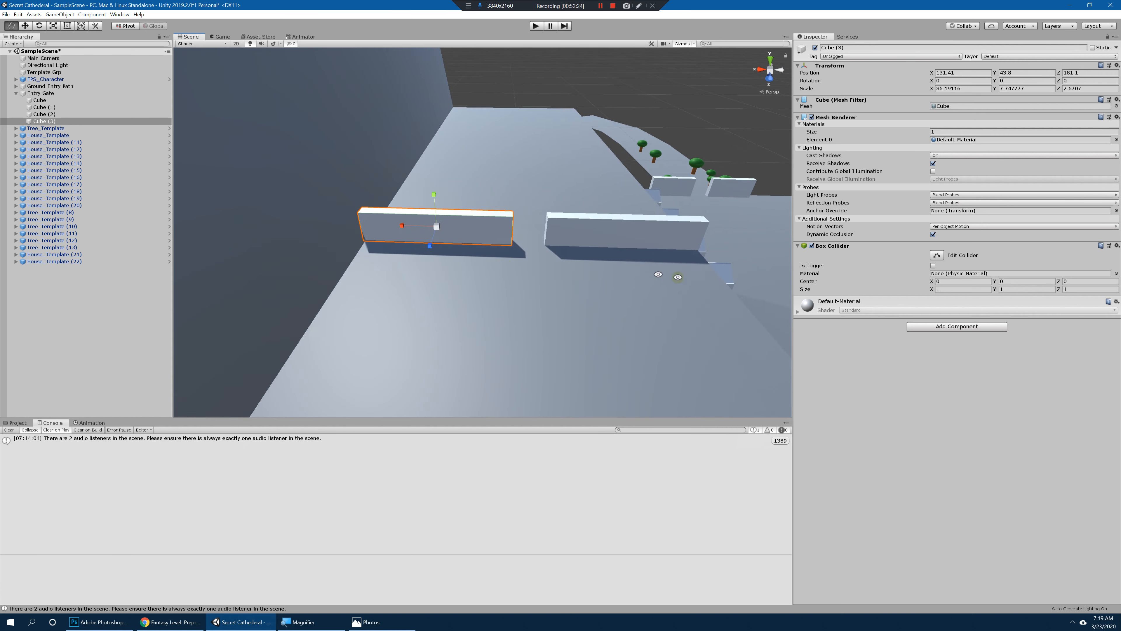
alt+middle_drag(675, 275, 643, 282)
alt+drag(643, 283, 733, 260)
alt+middle_drag(733, 260, 614, 250)
alt+drag(614, 249, 689, 256)
alt+middle_drag(688, 256, 606, 253)
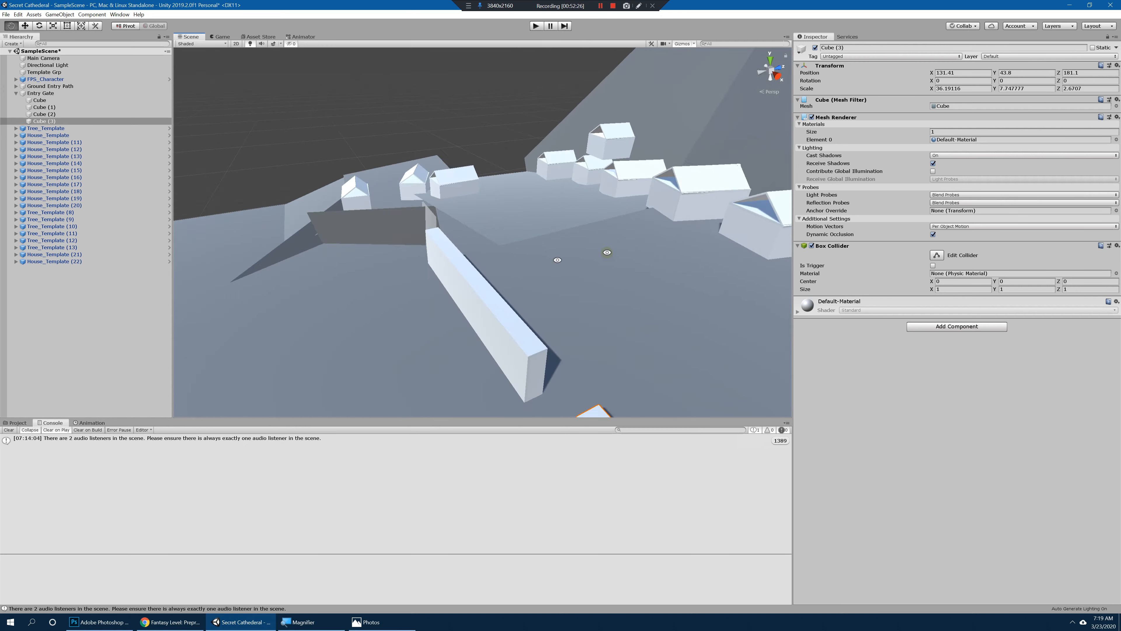
alt+drag(569, 256, 618, 247)
alt+middle_drag(618, 247, 493, 232)
alt+drag(493, 232, 609, 221)
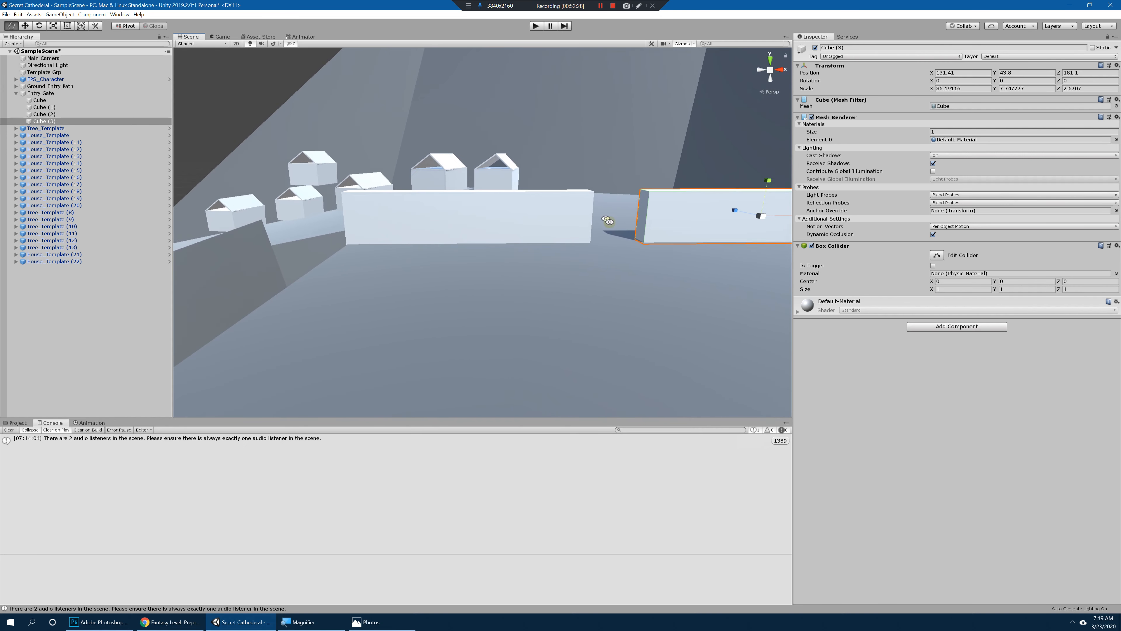
alt+middle_drag(608, 221, 525, 223)
alt+drag(525, 223, 644, 258)
alt+middle_drag(645, 258, 610, 242)
alt+right_drag(611, 241, 491, 213)
alt+drag(491, 214, 615, 241)
alt+right_drag(616, 240, 463, 248)
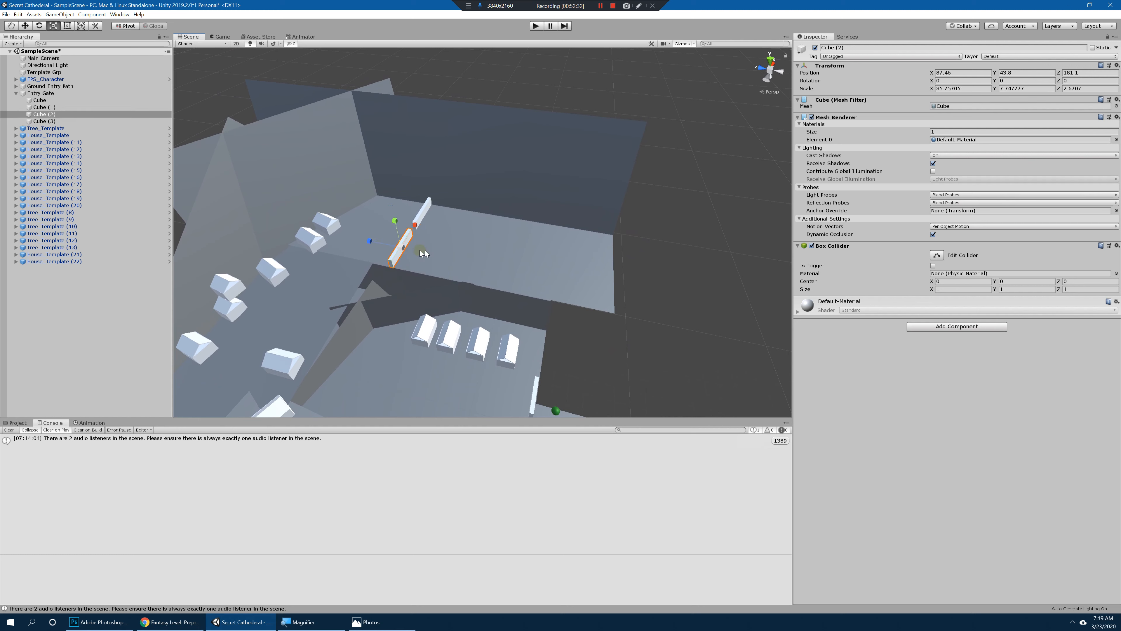
Step: Duplicate Cube (2), move the copy out of Entry Gate to the end of the hierarchy, and collapse the Entry Gate group
key(ctrl+d)
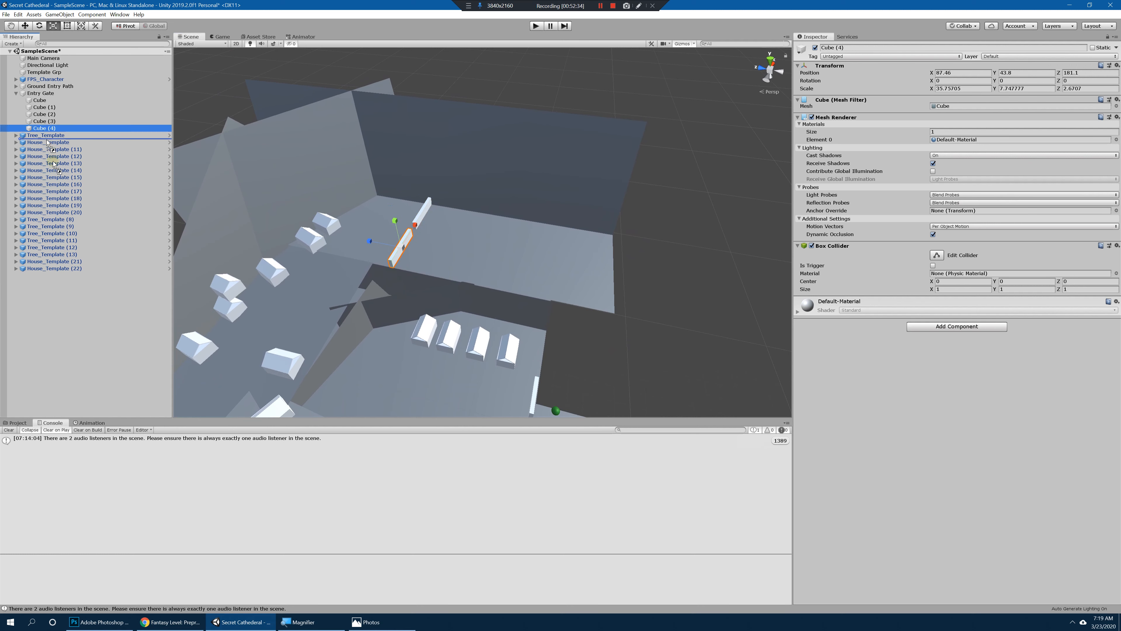
drag(73, 370, 73, 370)
click(16, 94)
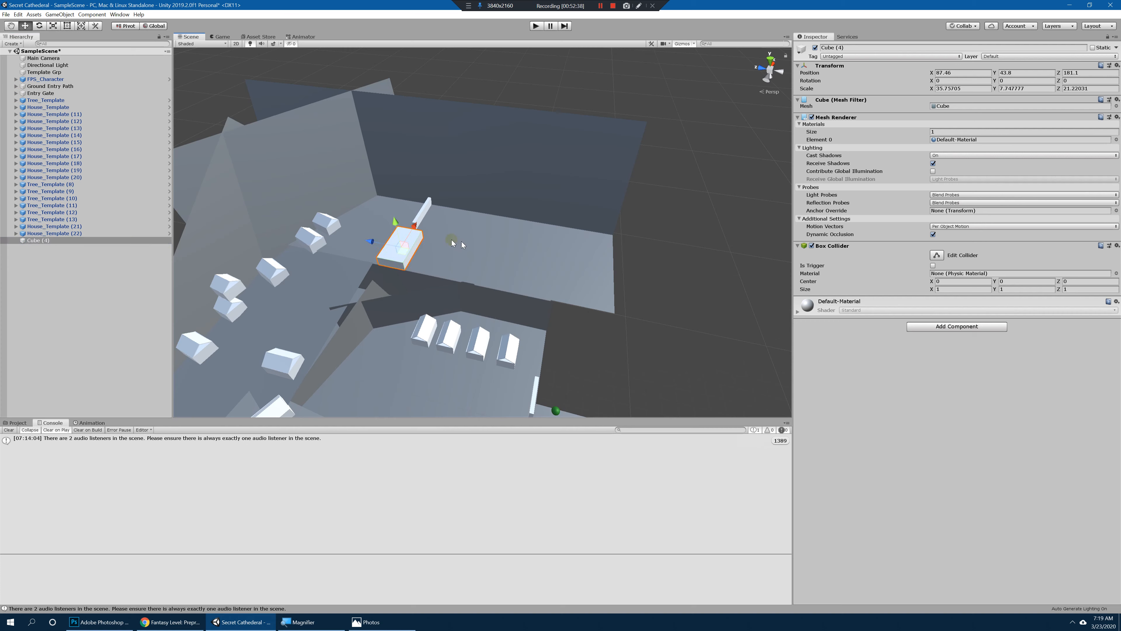
Step: Enlarge Cube (4) to about 35.7 × 30.1 × 81.9, place it at about X 111.4, Y 52.7, Z 46.4, and duplicate it
alt+drag(606, 285, 439, 213)
alt+drag(445, 261, 629, 301)
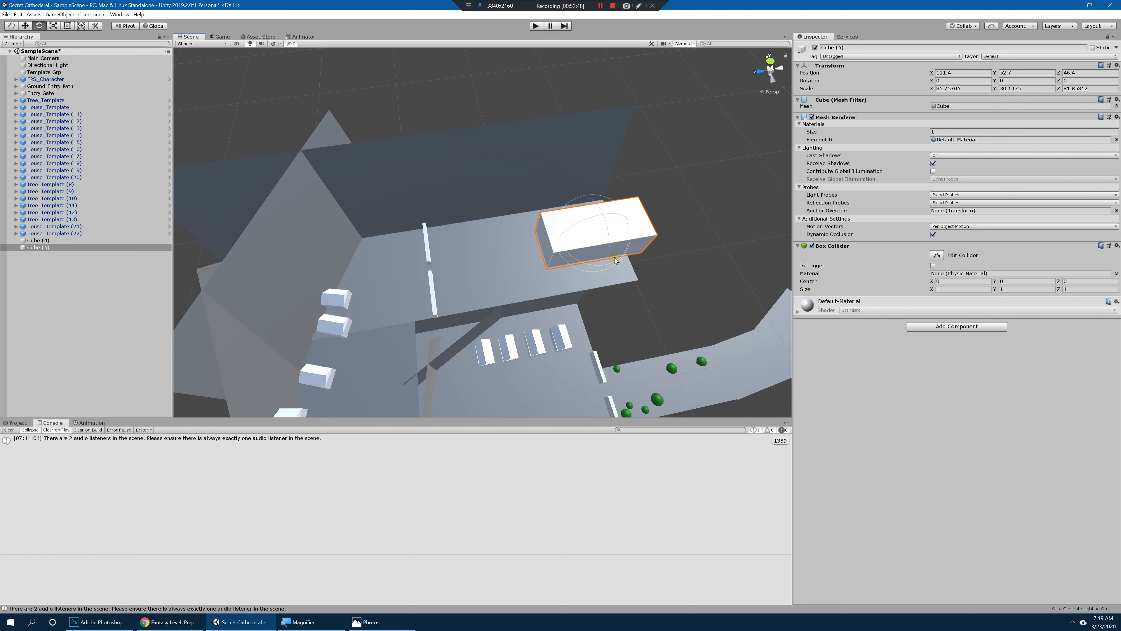
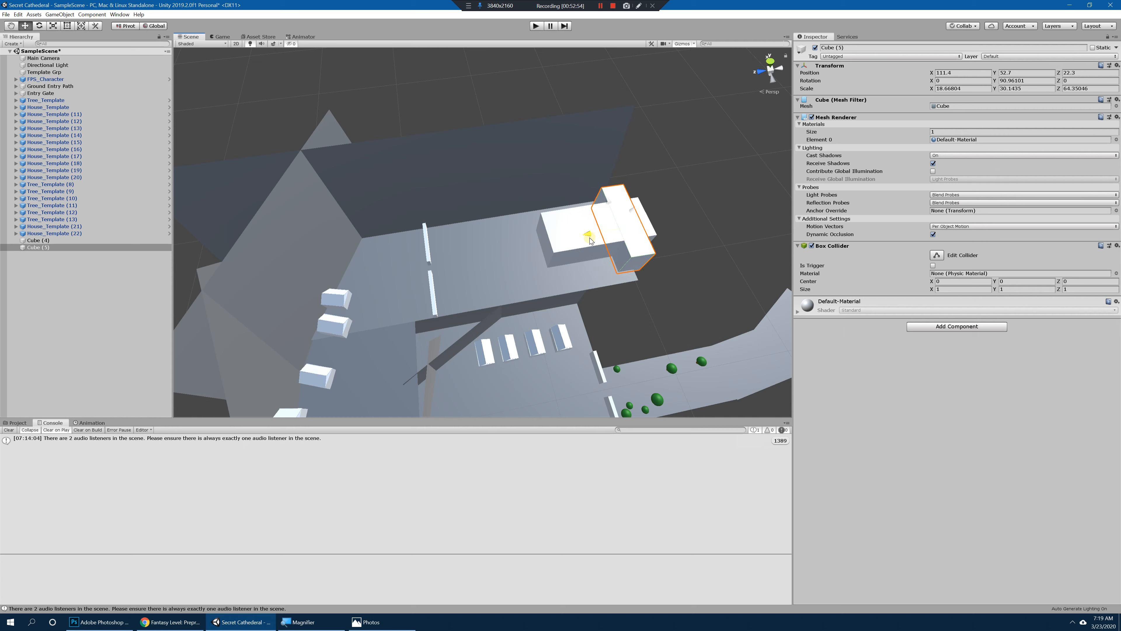
Step: Position Cube (5) crosswise near the far end of the cathedral block and check the cross-shaped footprint from above
drag(577, 243, 574, 244)
alt+drag(575, 243, 569, 237)
click(718, 317)
alt+drag(718, 317, 488, 231)
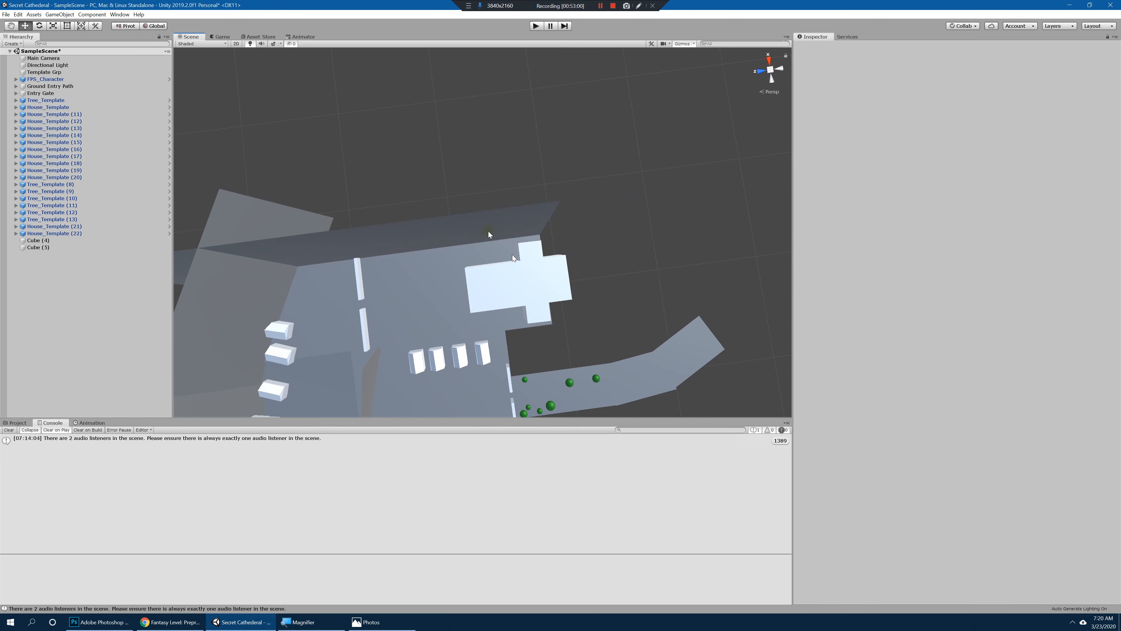
Step: Rotate the Plane (14) cliff wall to about 174° on Y and move it to about Z 166.4
click(491, 237)
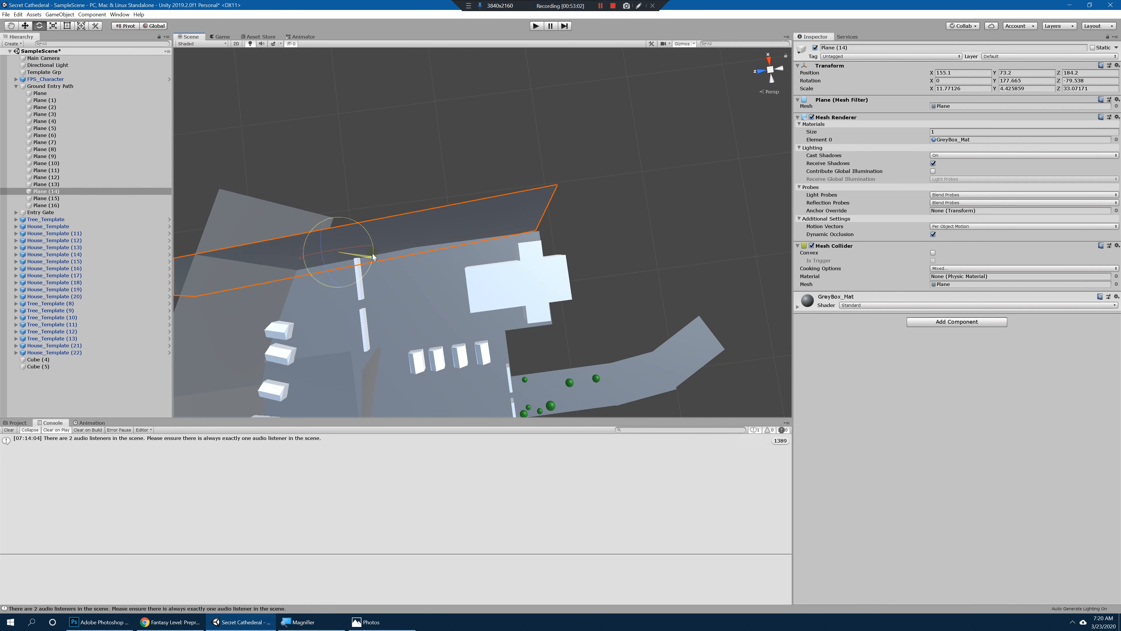
drag(372, 254, 372, 251)
key(w)
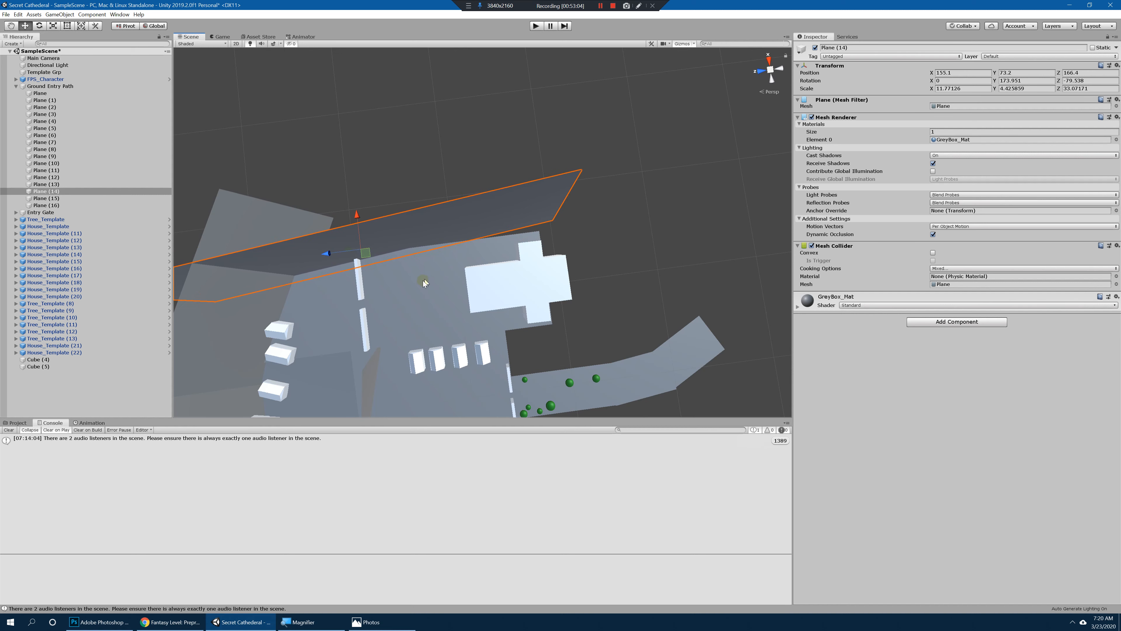
Step: Rescale the Plane (13) upper terrace to about 10.1 on X and 31.3 on Z, and place it at about X 119.2, Z 128.5
click(367, 291)
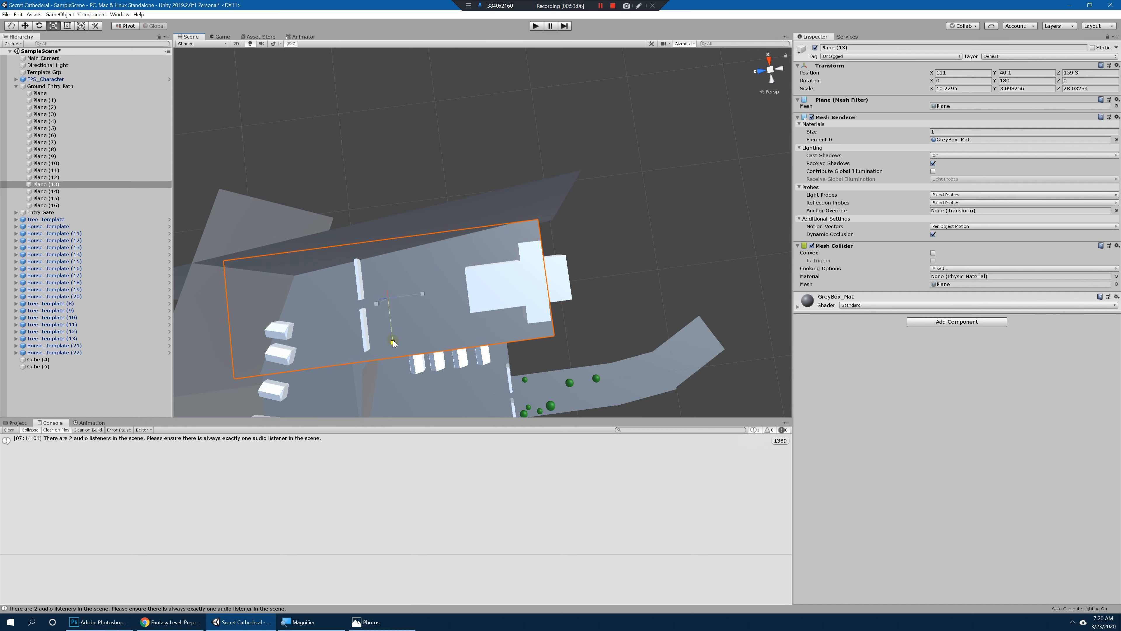
drag(386, 261, 387, 252)
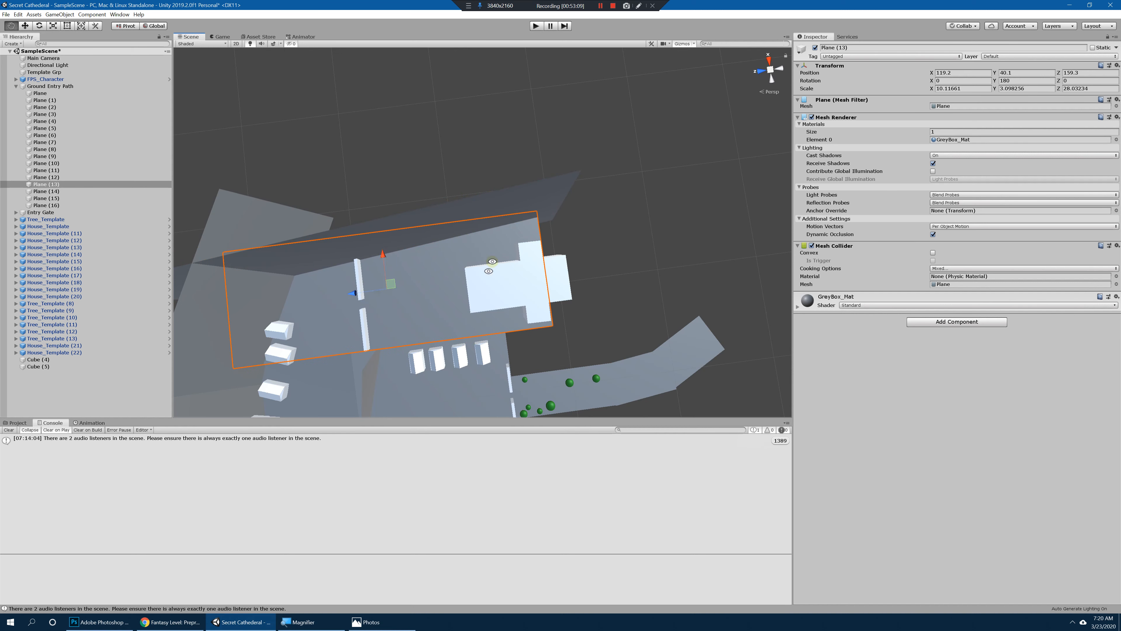
mouse_move(492, 262)
alt+mouse_down()
mouse_move(475, 155)
mouse_move(598, 299)
mouse_move(414, 286)
mouse_move(480, 278)
alt+mouse_up()
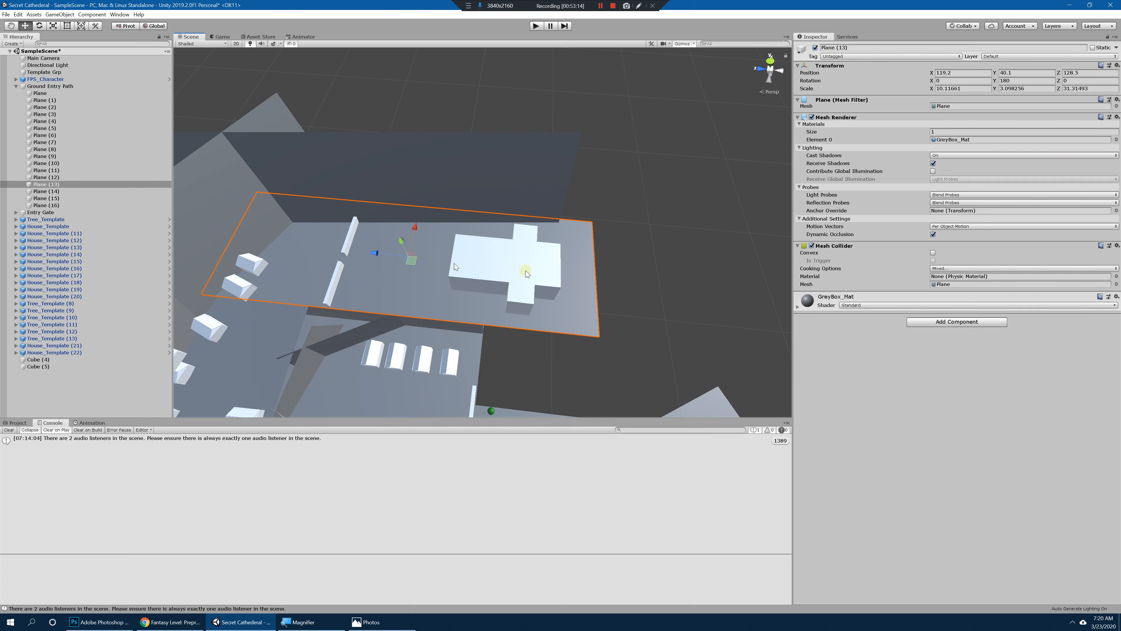
Step: Add another wall plane behind the row of four houses below the upper terrace, at about X 71.3, Y 15.5, Z 62.4
click(635, 298)
alt+drag(634, 298, 667, 261)
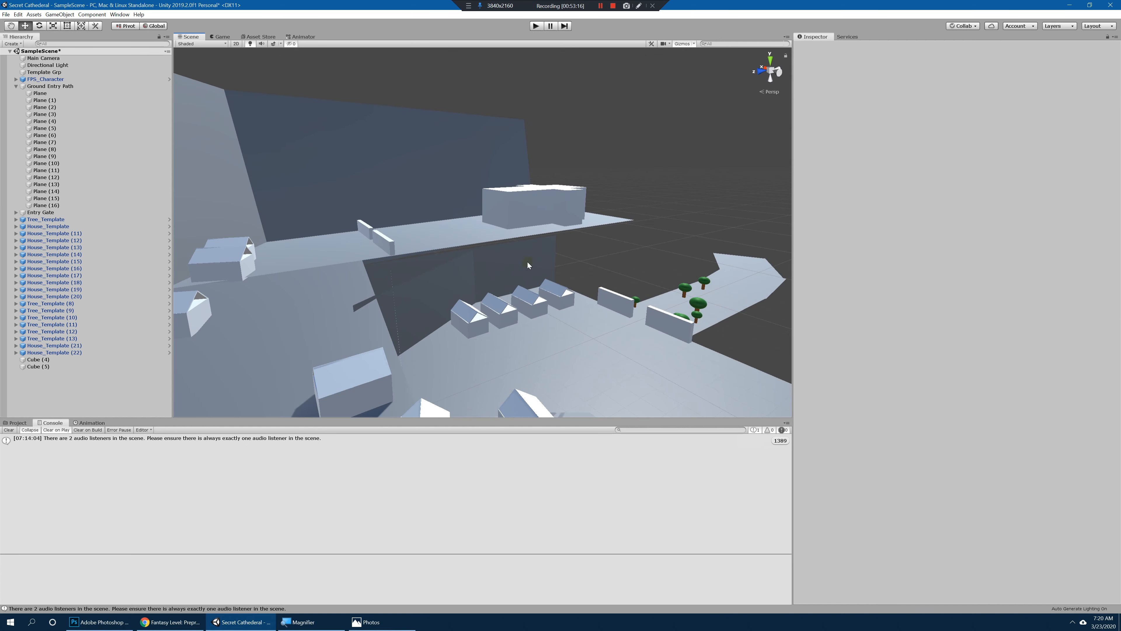
click(529, 265)
alt+drag(529, 265, 579, 282)
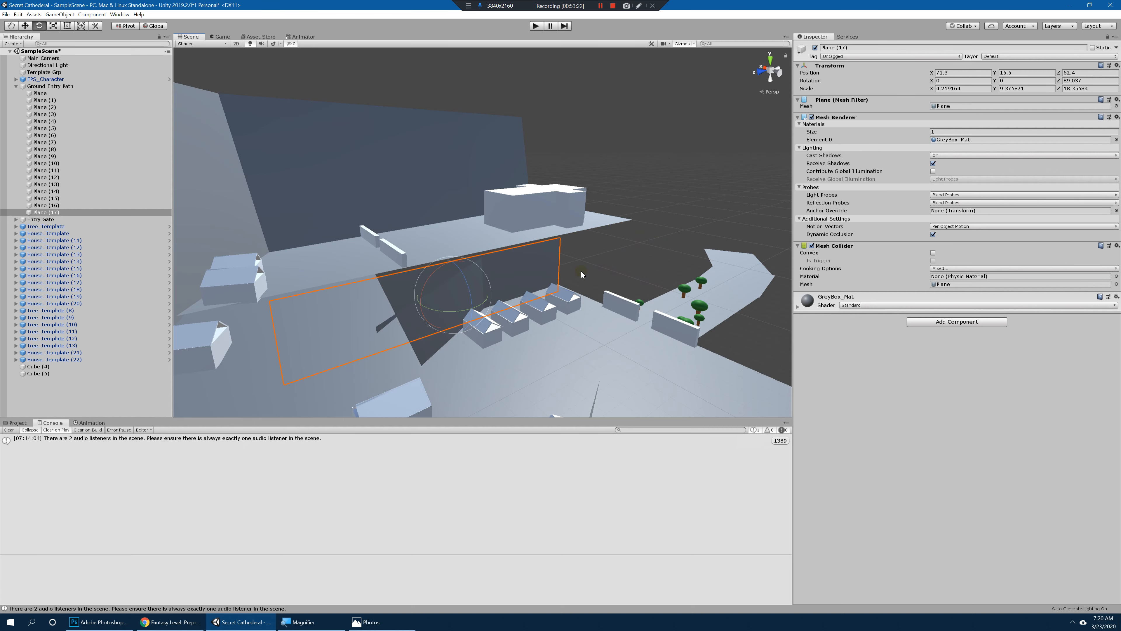
key(Delete)
click(458, 277)
click(528, 270)
alt+drag(528, 270, 477, 305)
alt+drag(500, 307, 415, 267)
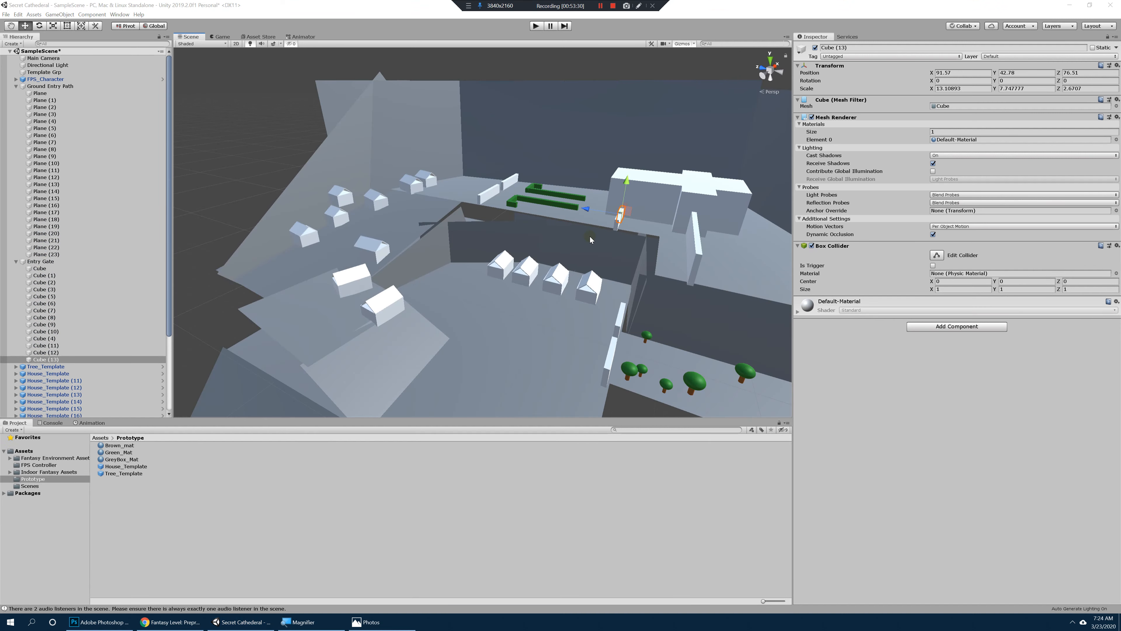
Step: Move FPS_Character to about X -1.2, Z 23.1, among the trees outside the entry gate
right_drag(584, 239, 562, 224)
key(w)
double_click(52, 80)
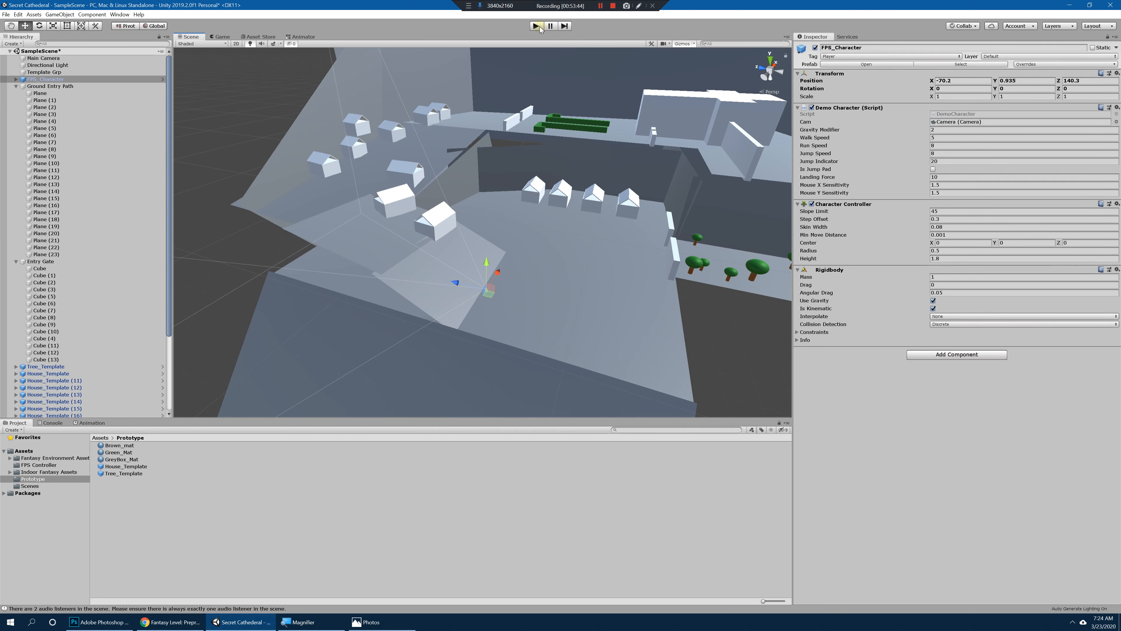
scroll(650, 223, down, 8)
middle_drag(650, 223, 527, 220)
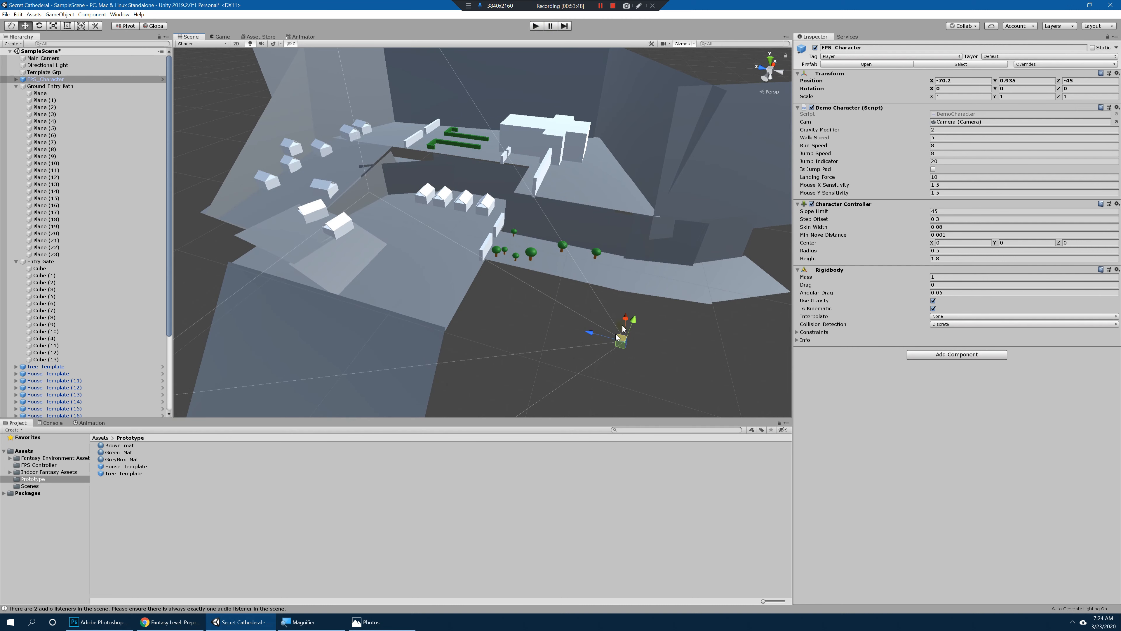
alt+drag(622, 326, 504, 353)
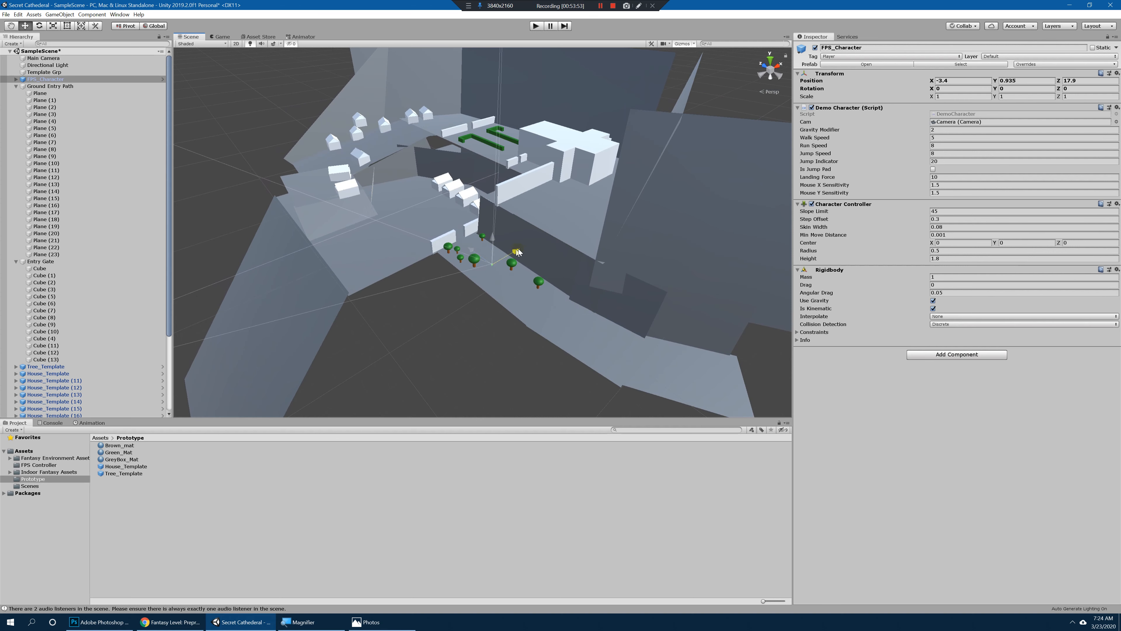
alt+drag(490, 252, 586, 207)
scroll(569, 199, up, 3)
Step: Play-test the scene from the trees through the entry gate, examining the cliff walls and the structures above
click(533, 25)
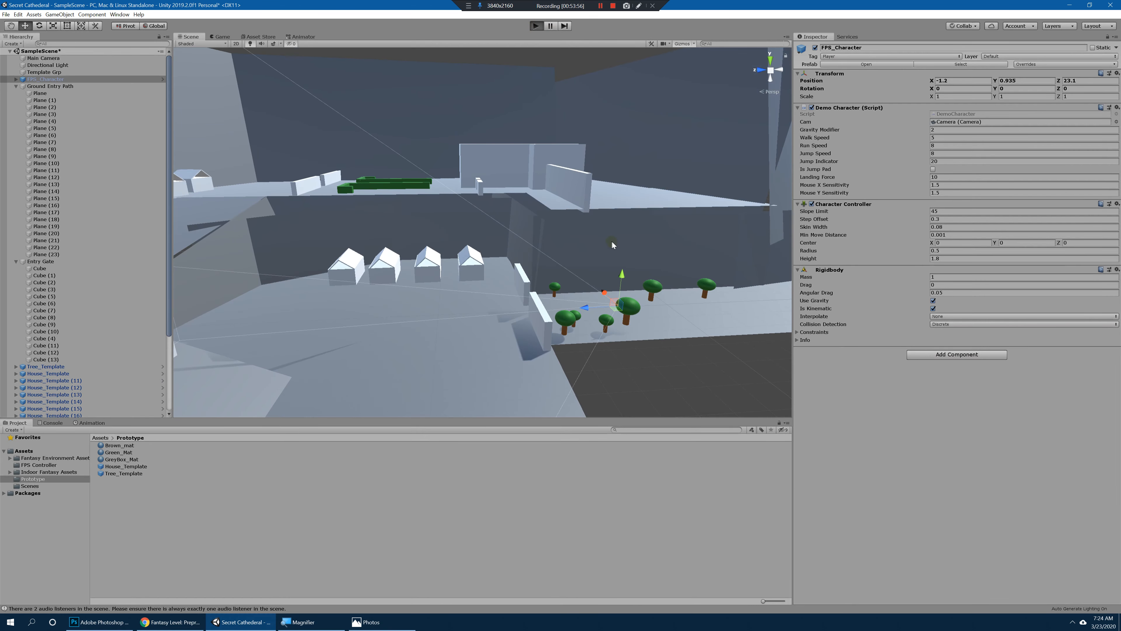
key(w)
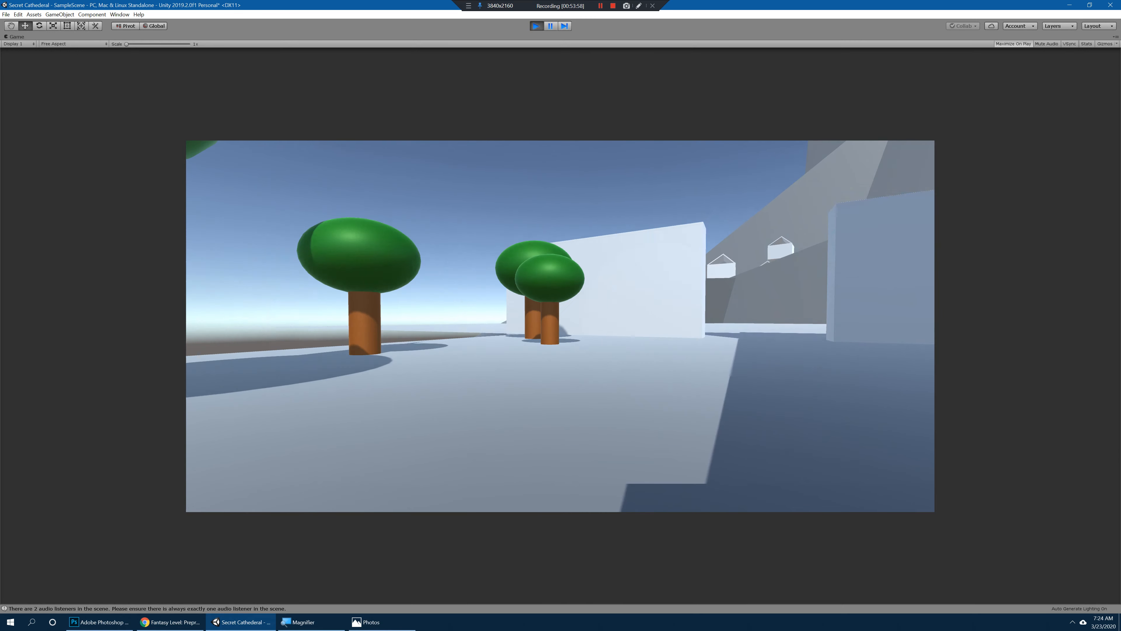
key(w)
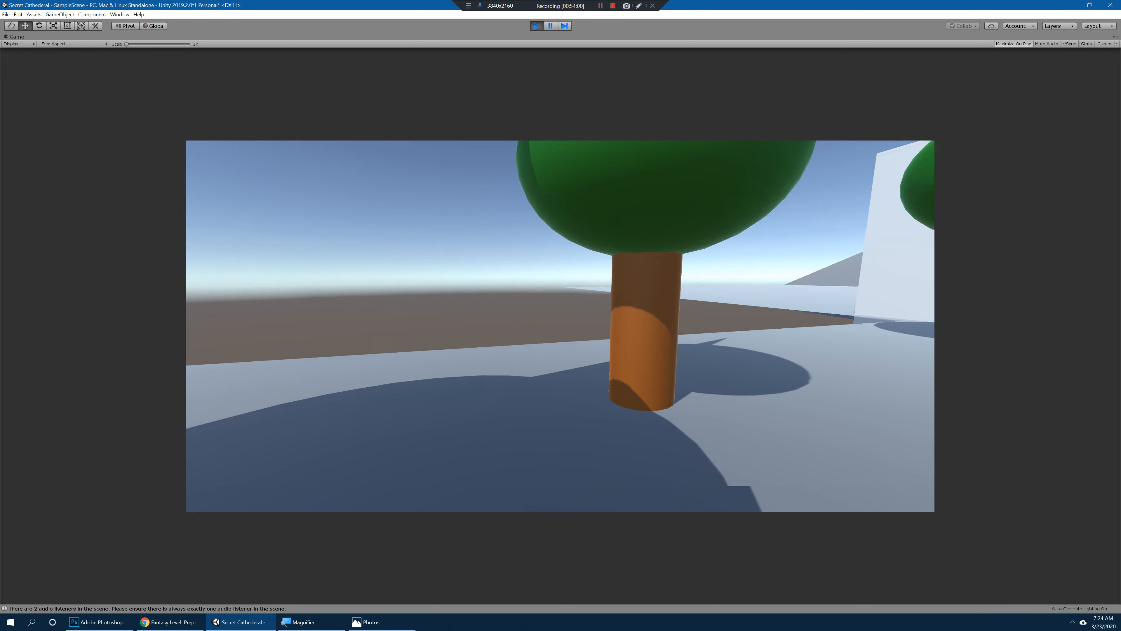
key(w)
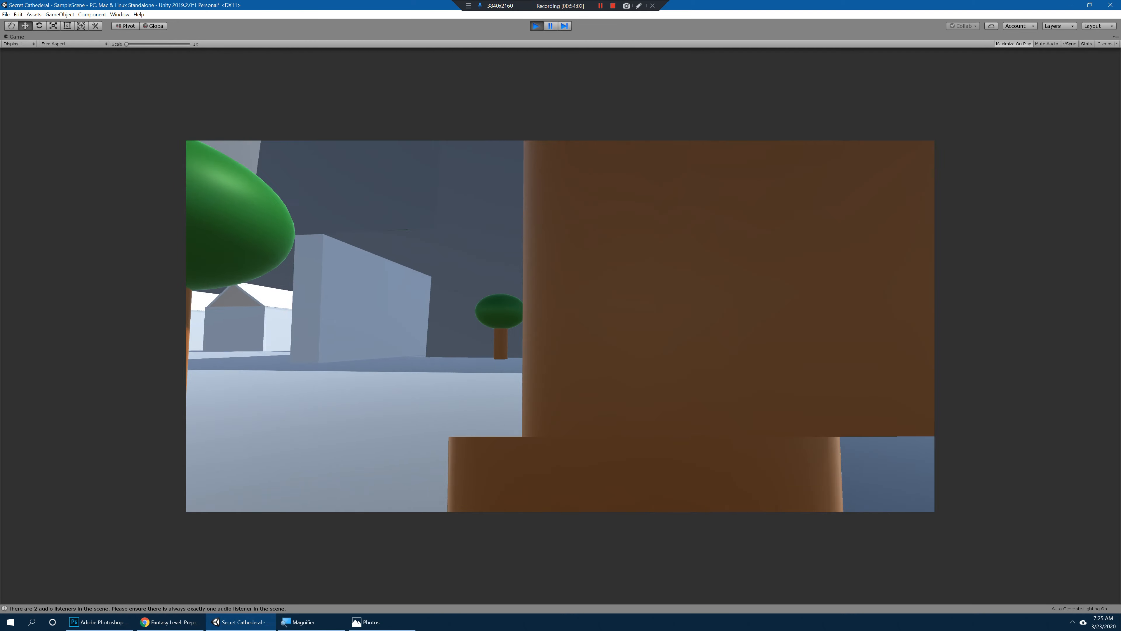
key(w)
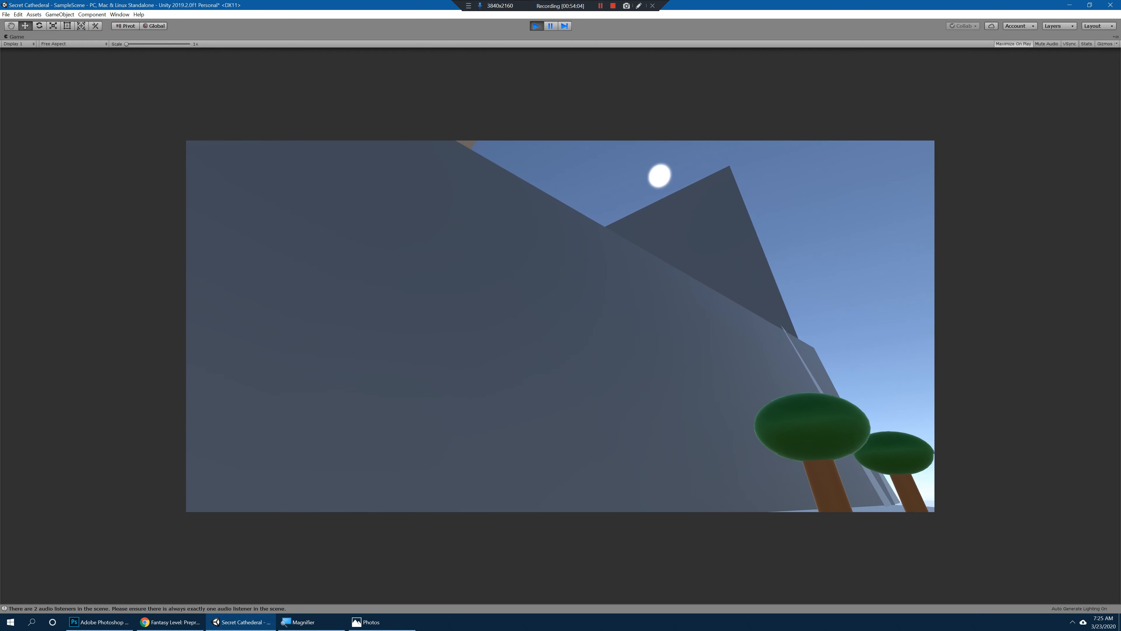
key(w)
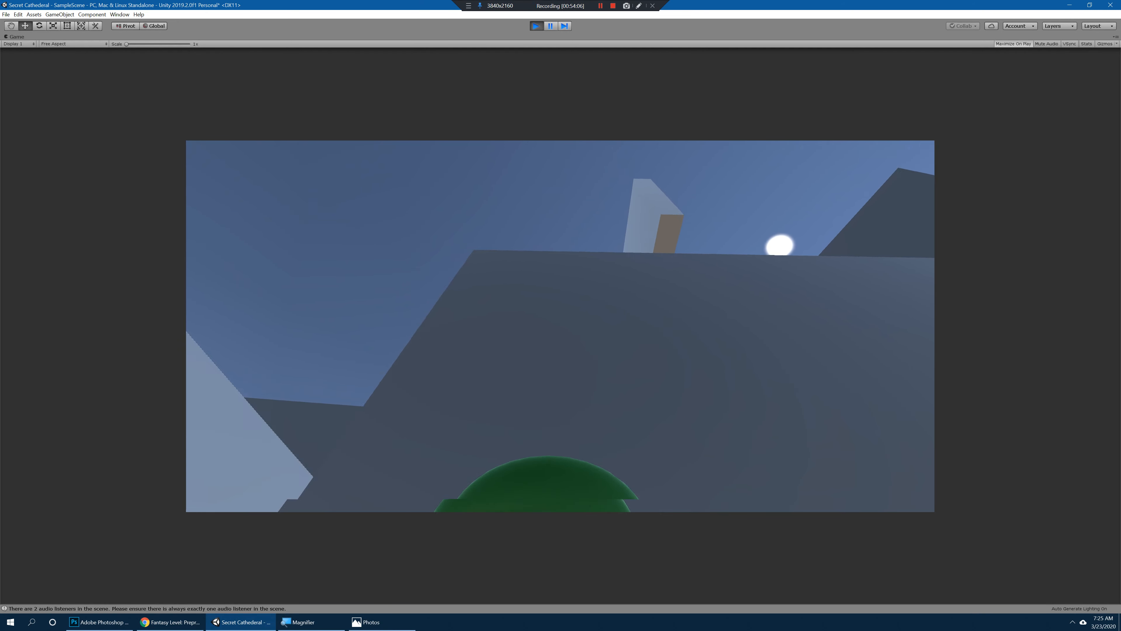
key(w)
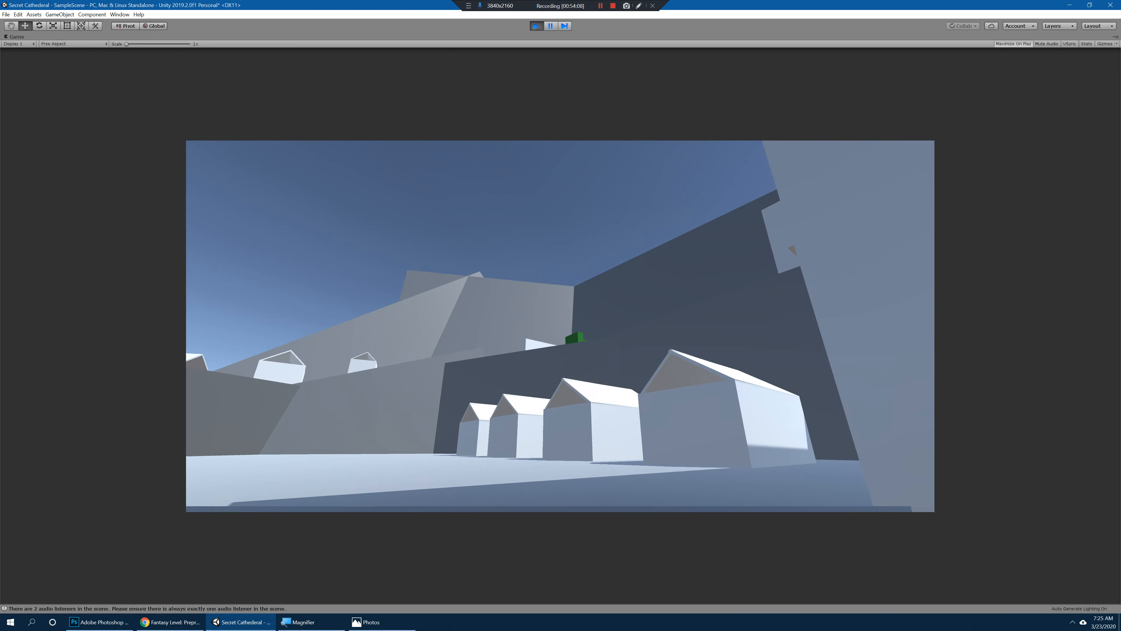
Step: Walk through the lower village, examining the house row, the terrace above and the approach to the slope
key(a)
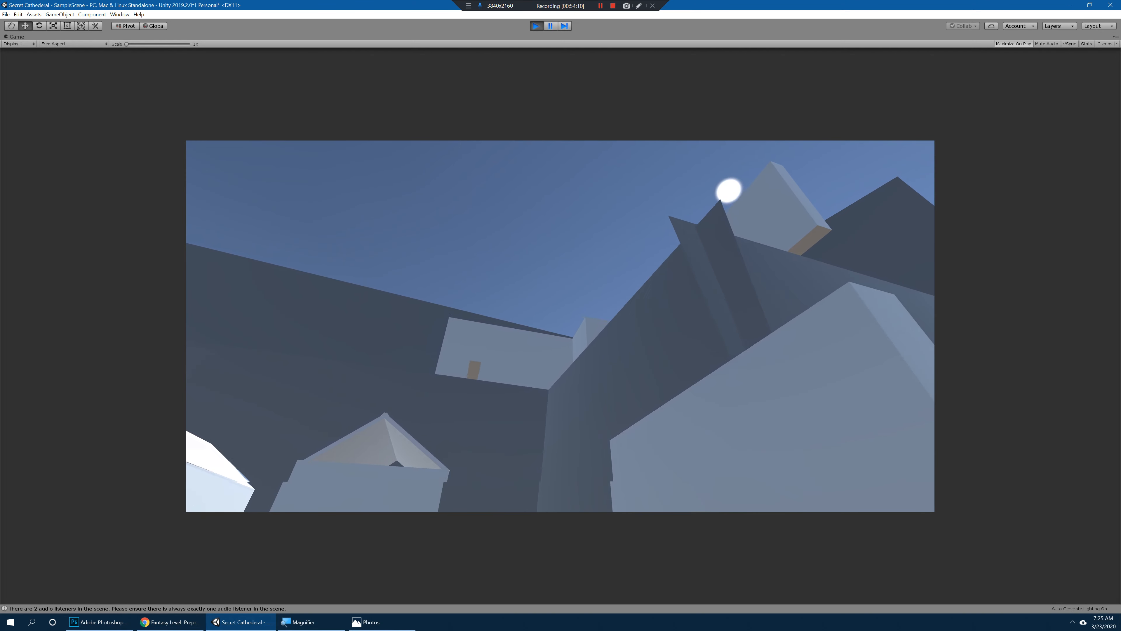
key(a)
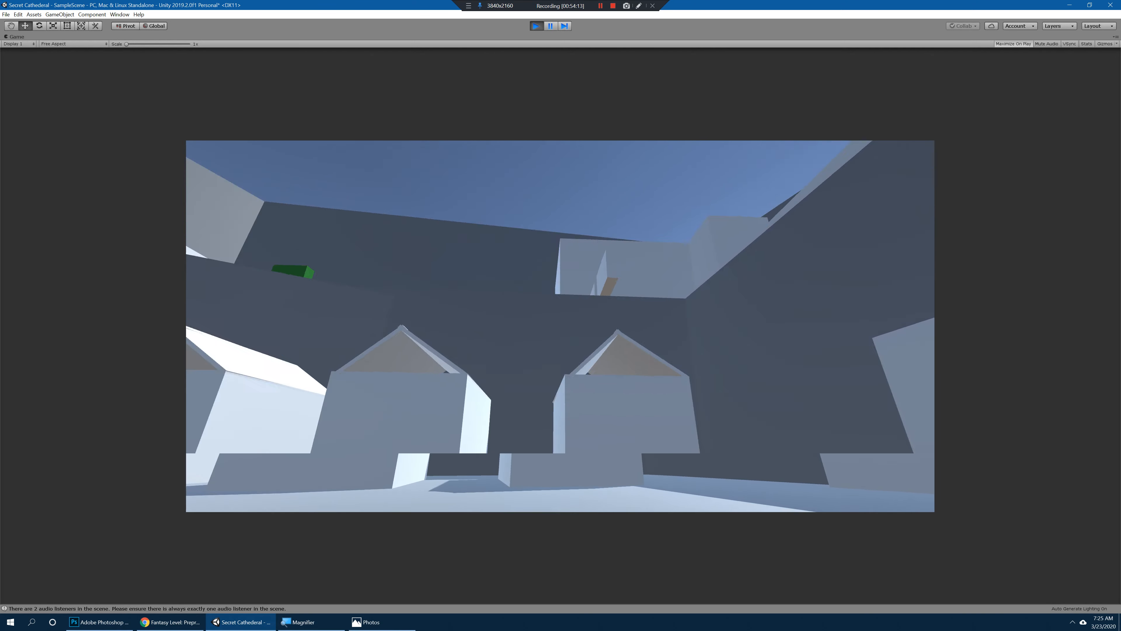
key(w)
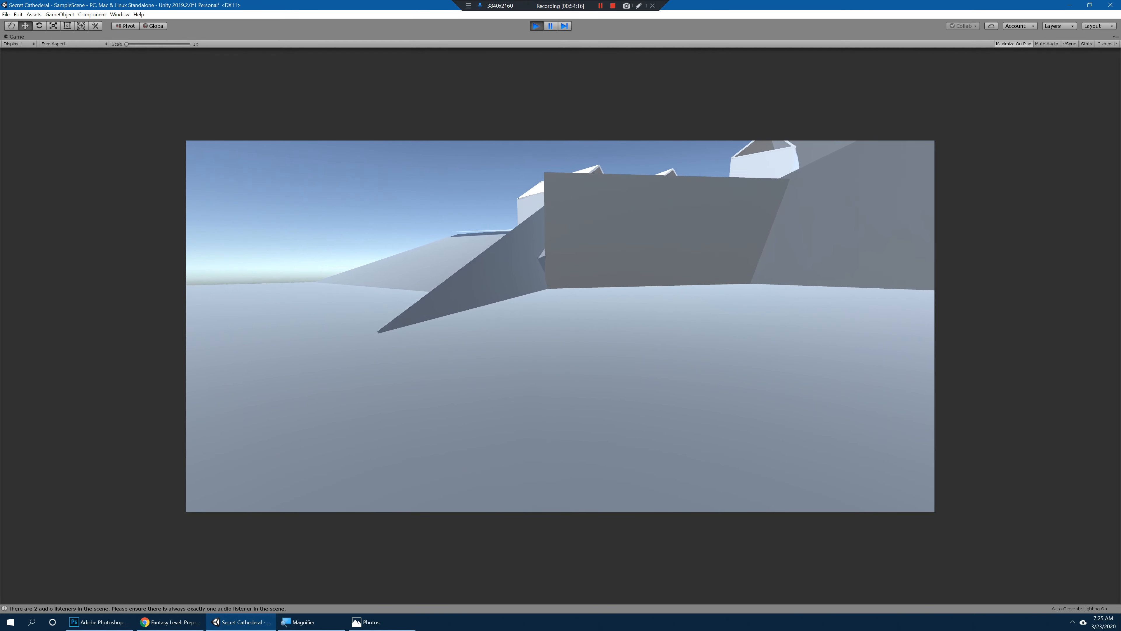
key(w)
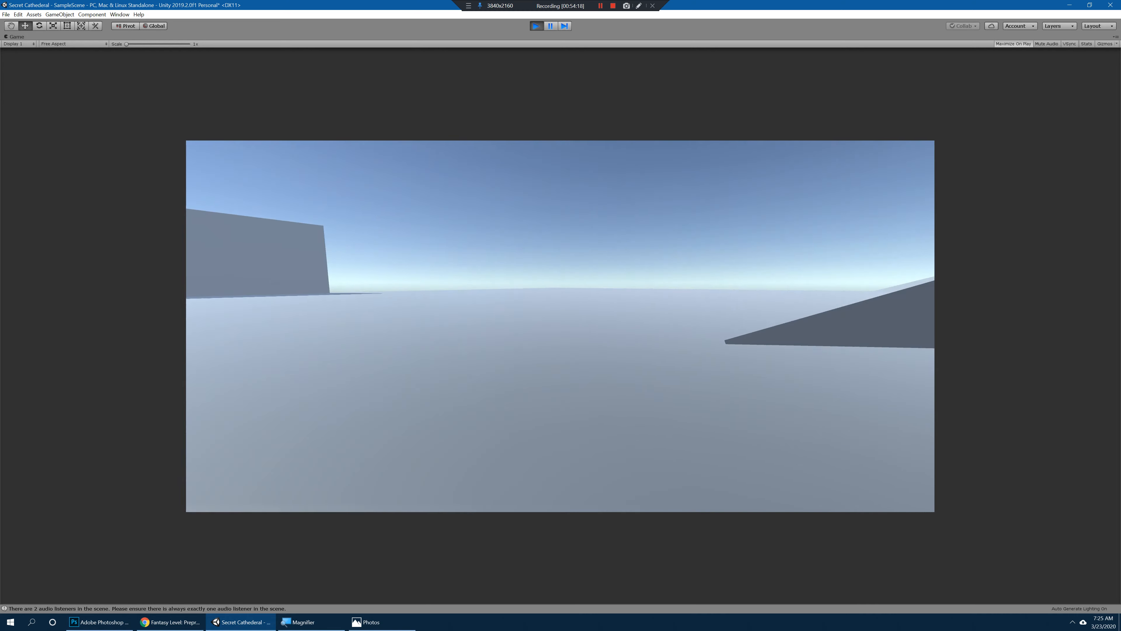
key(w)
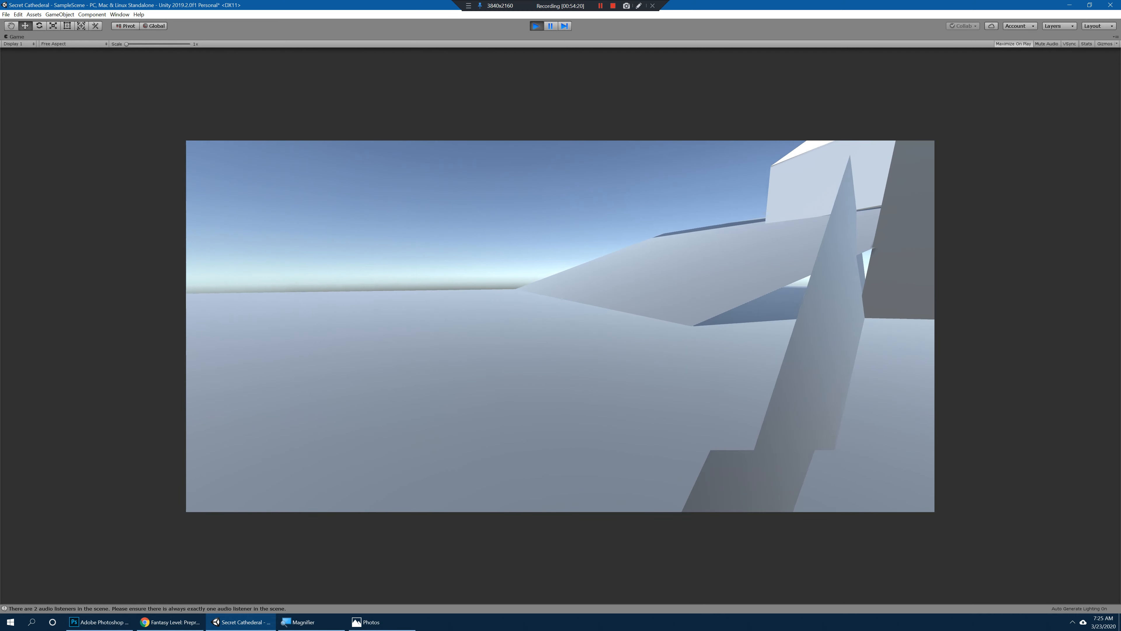
key(w)
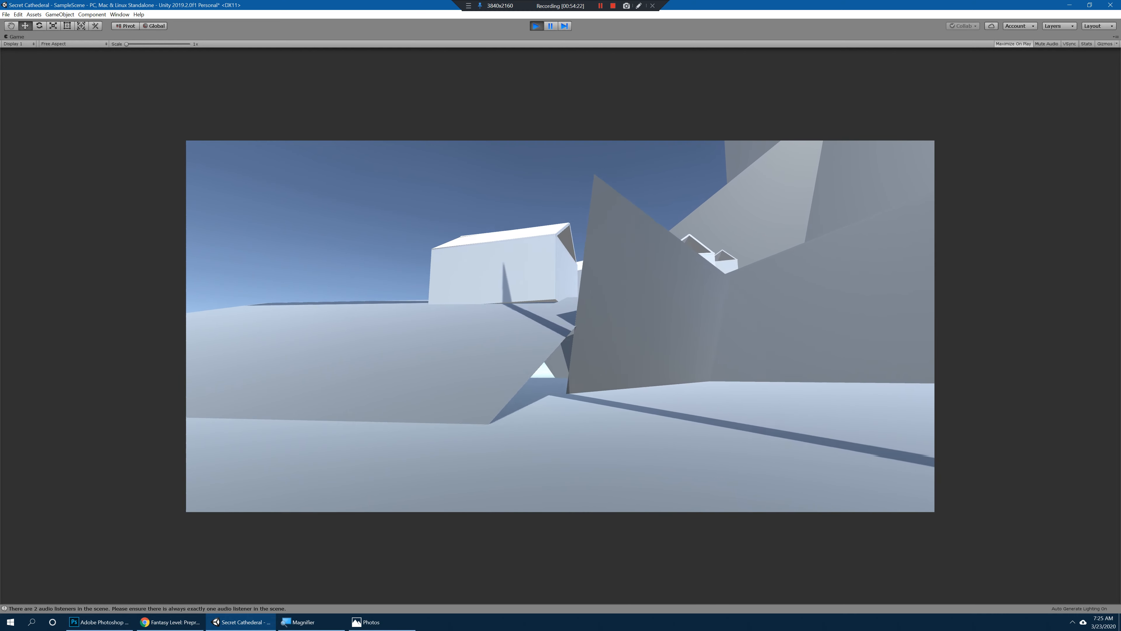
Step: Walk up the slope and around the first large house, checking the climb and the scale of the buildings
key(w)
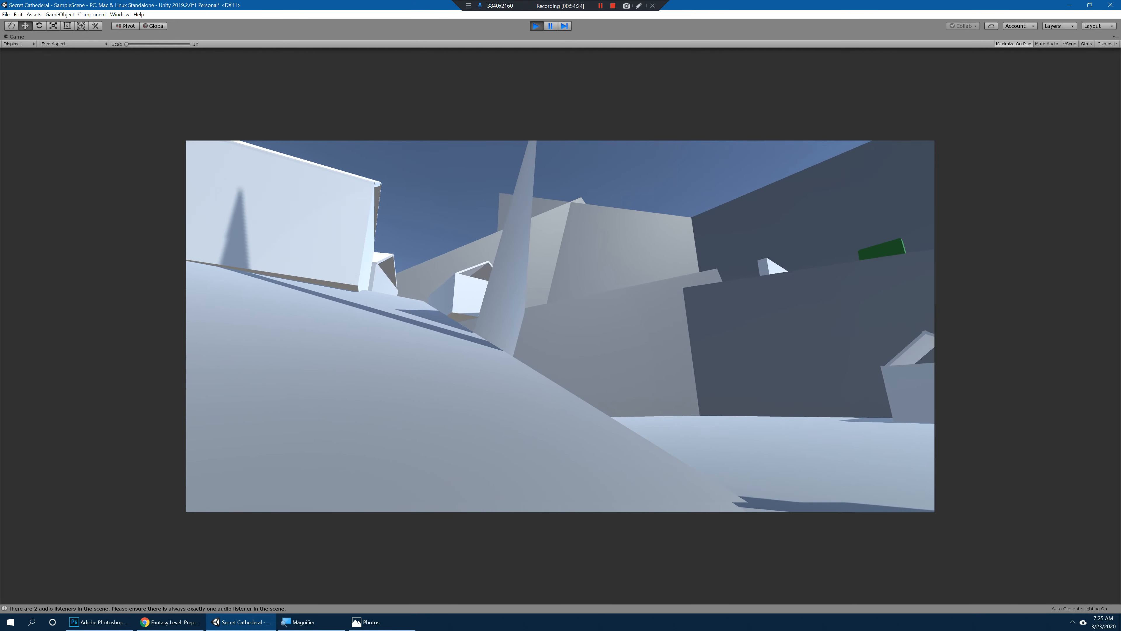
key(w)
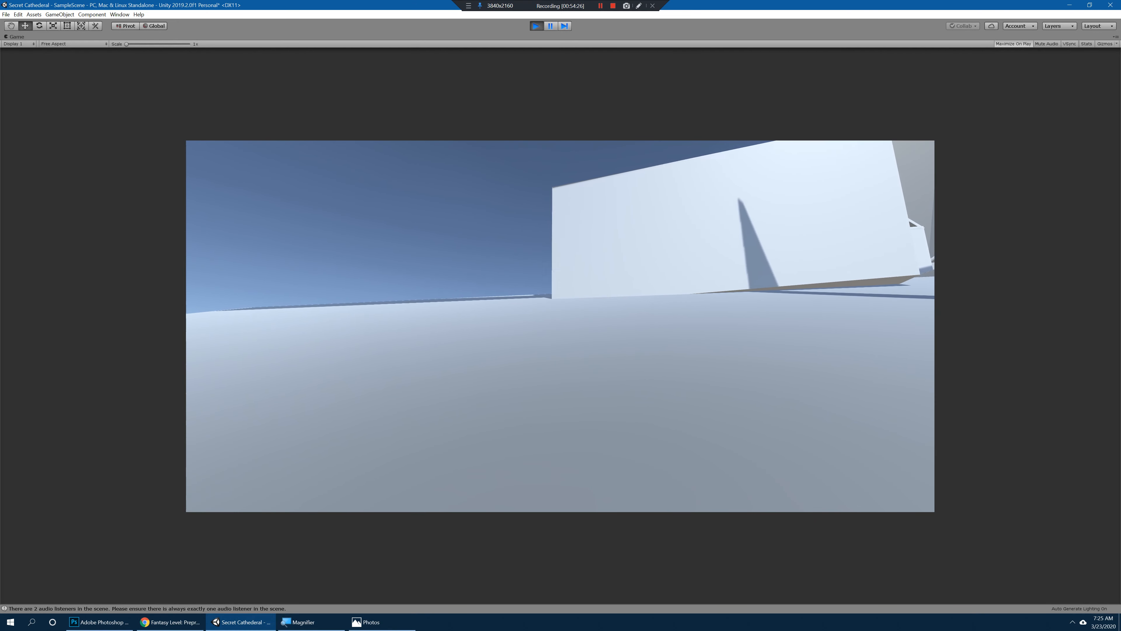
key(w)
key(a)
key(w)
key(a)
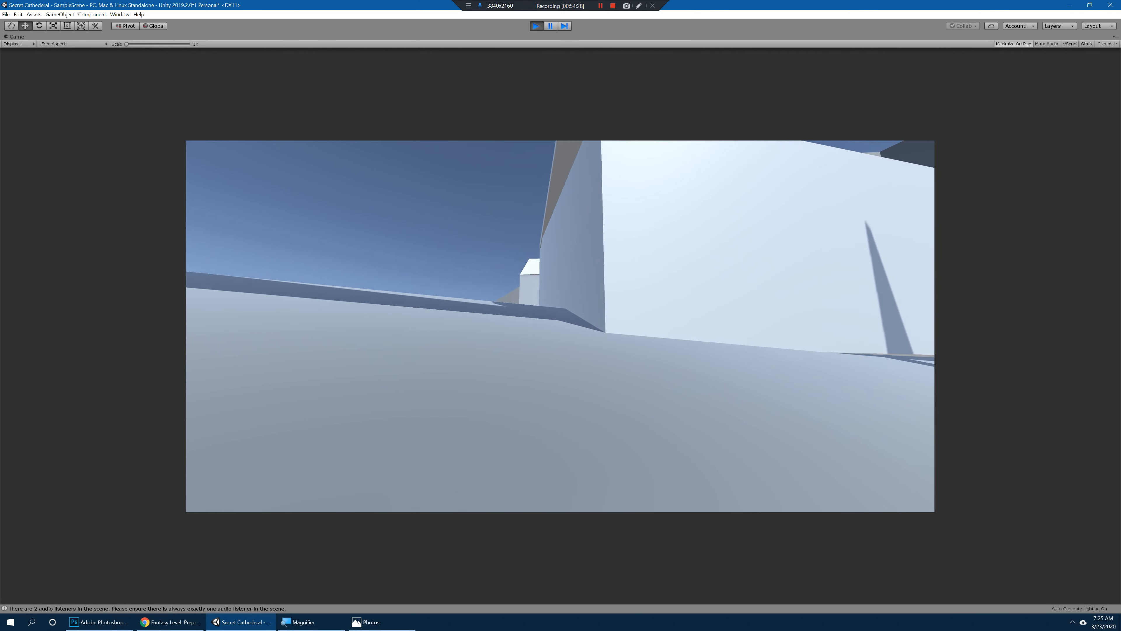
key(w)
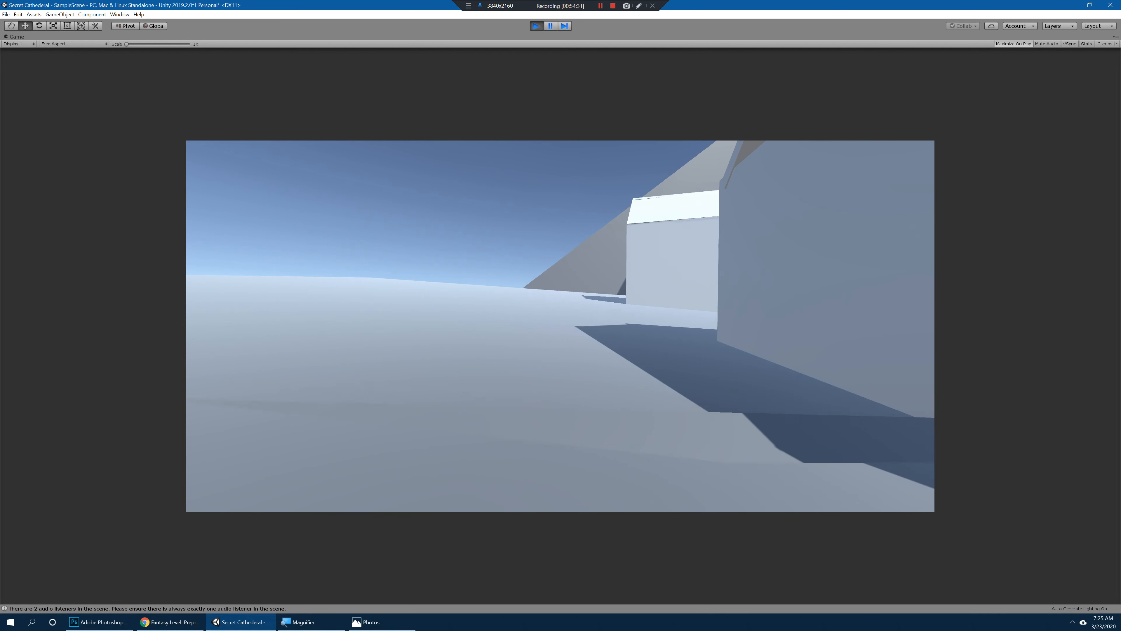
key(w)
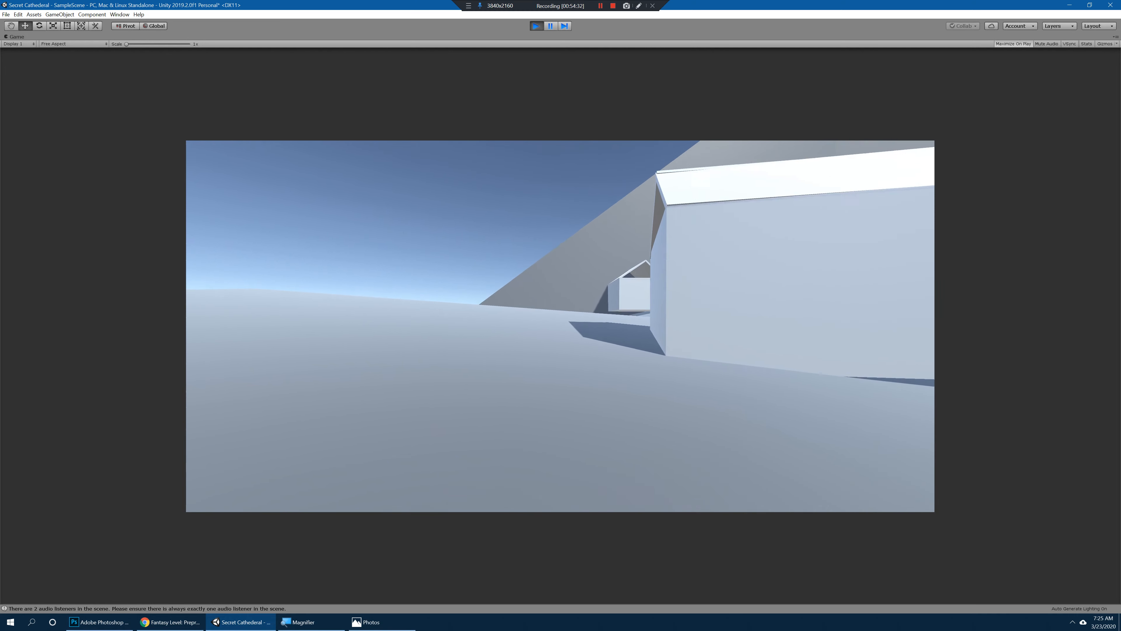
Step: Walk through the hillside village past the large houses, checking house spacing and scale against the cliff walls
key(w)
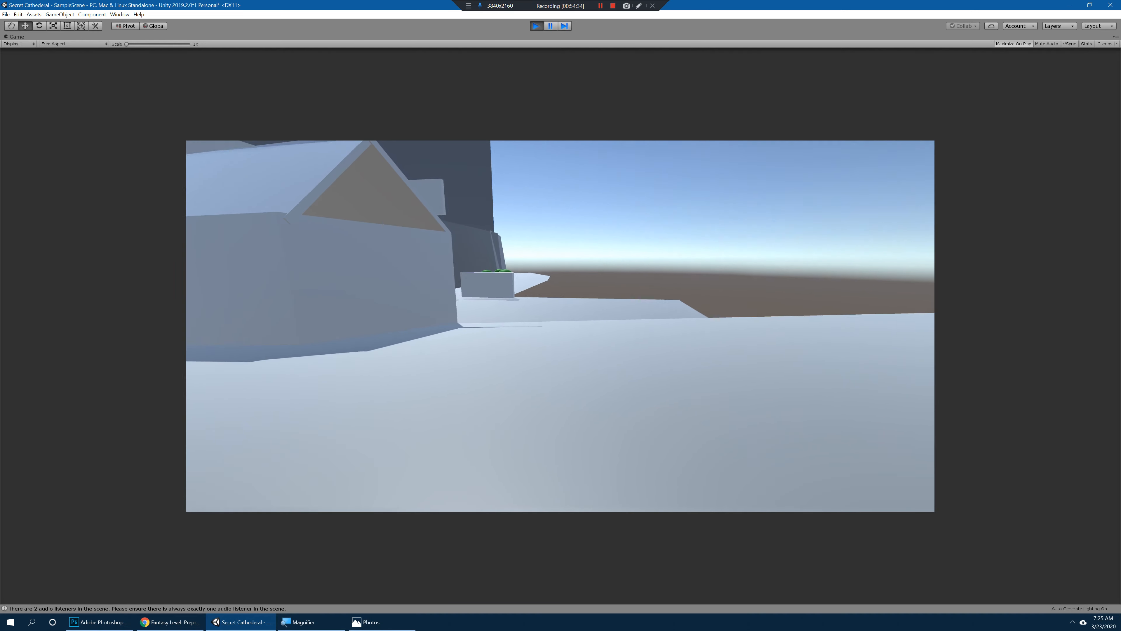
key(w)
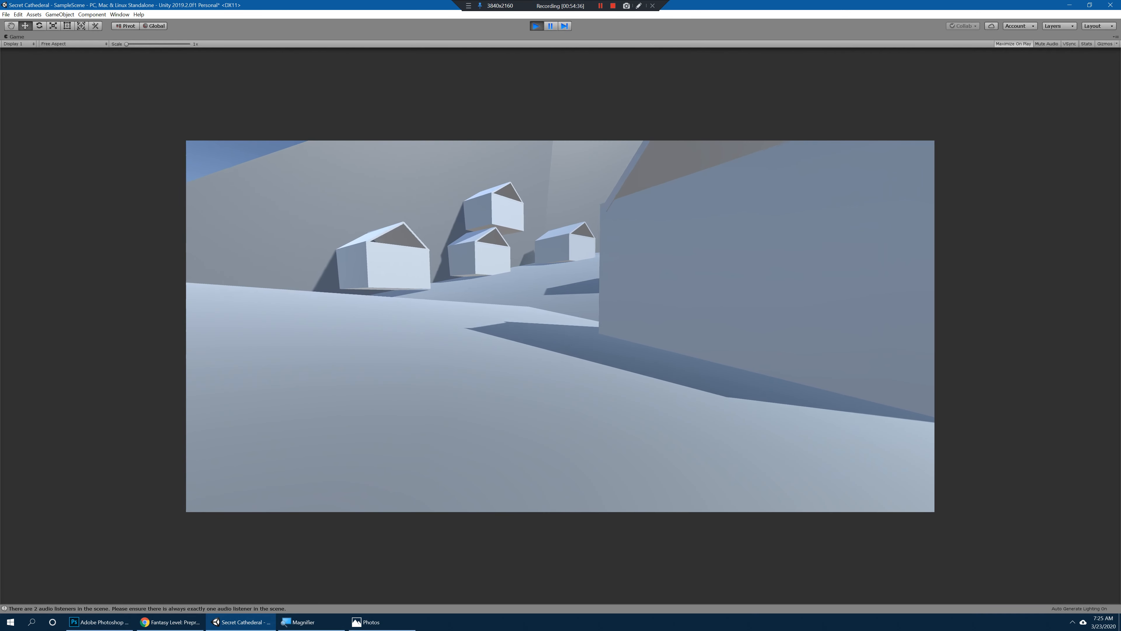
key(w)
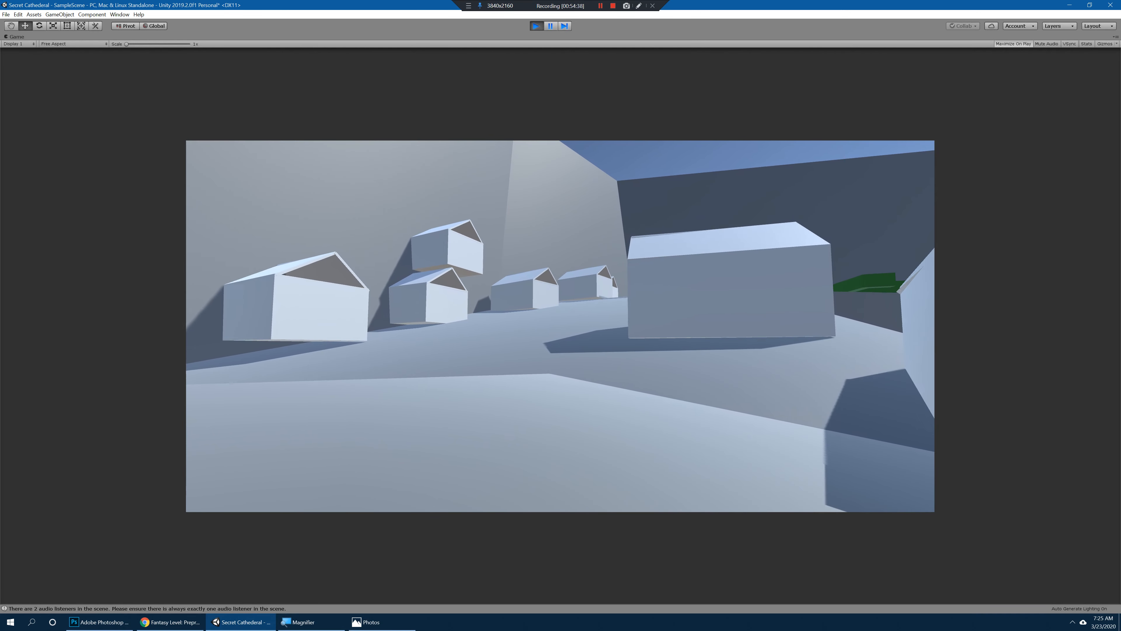
key(w)
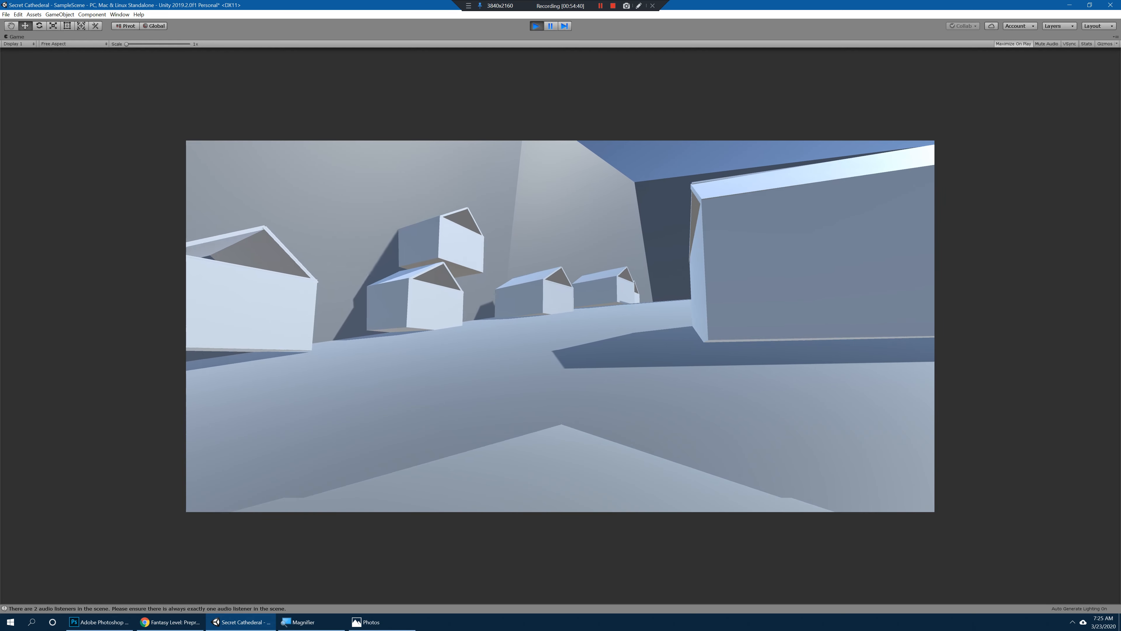
key(w)
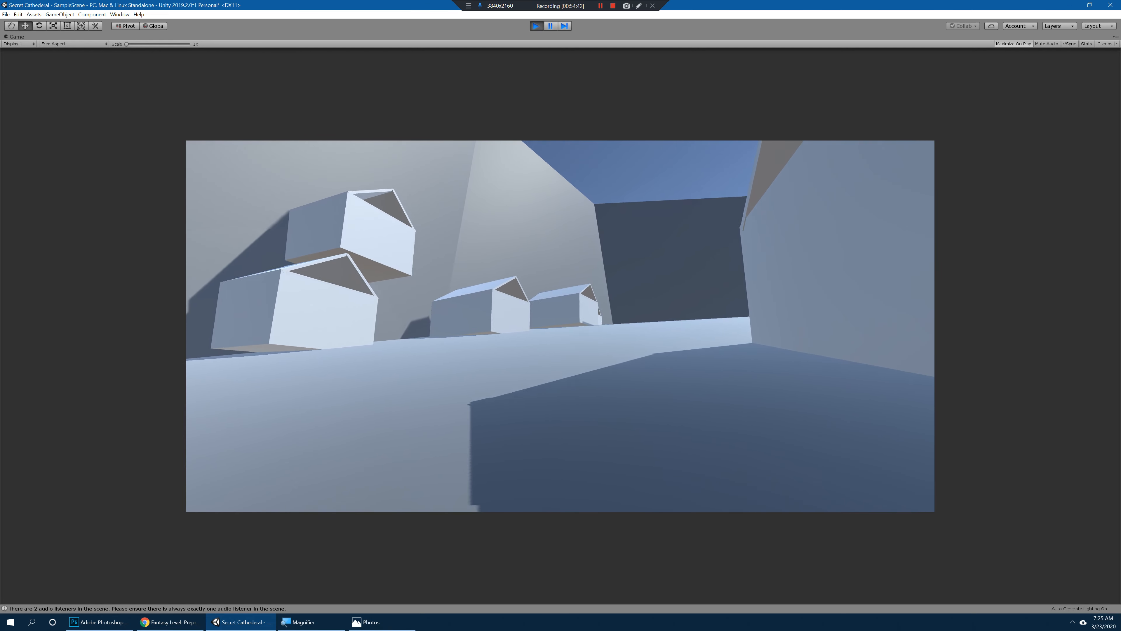
key(w)
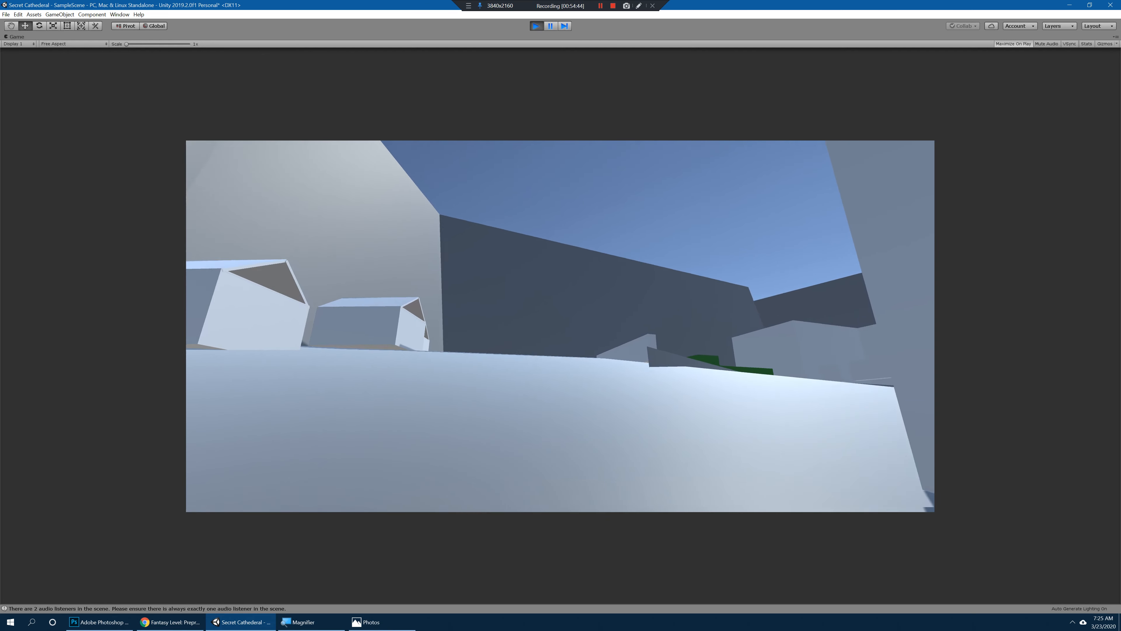
Step: Climb the upper slope to the terrace, looking back over the houses and ahead to the cathedral structures
key(w)
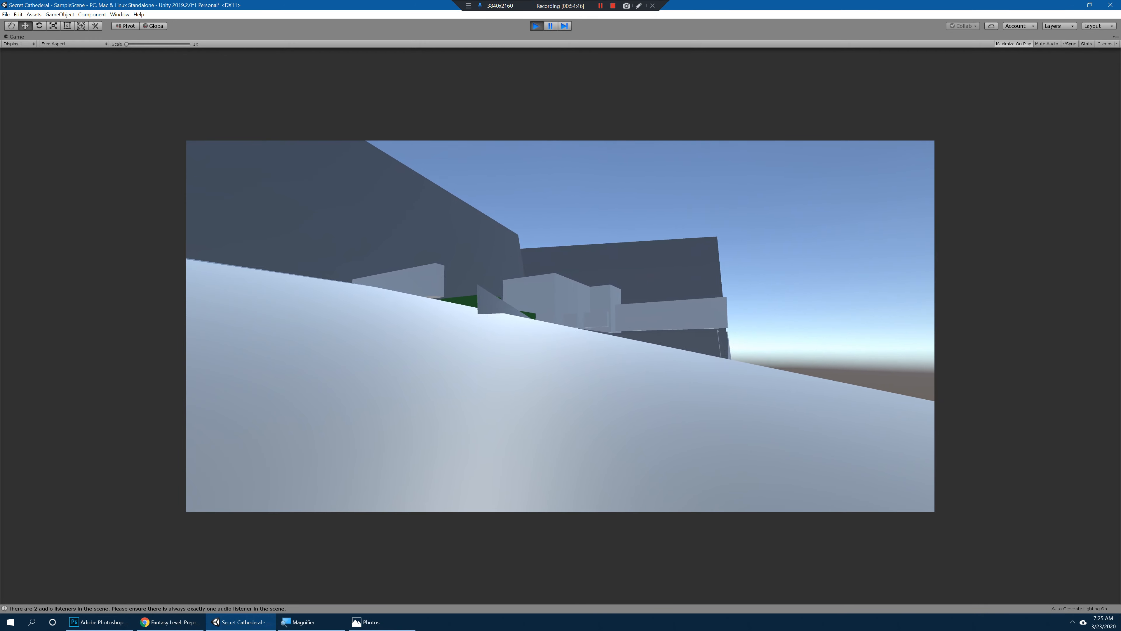
key(w)
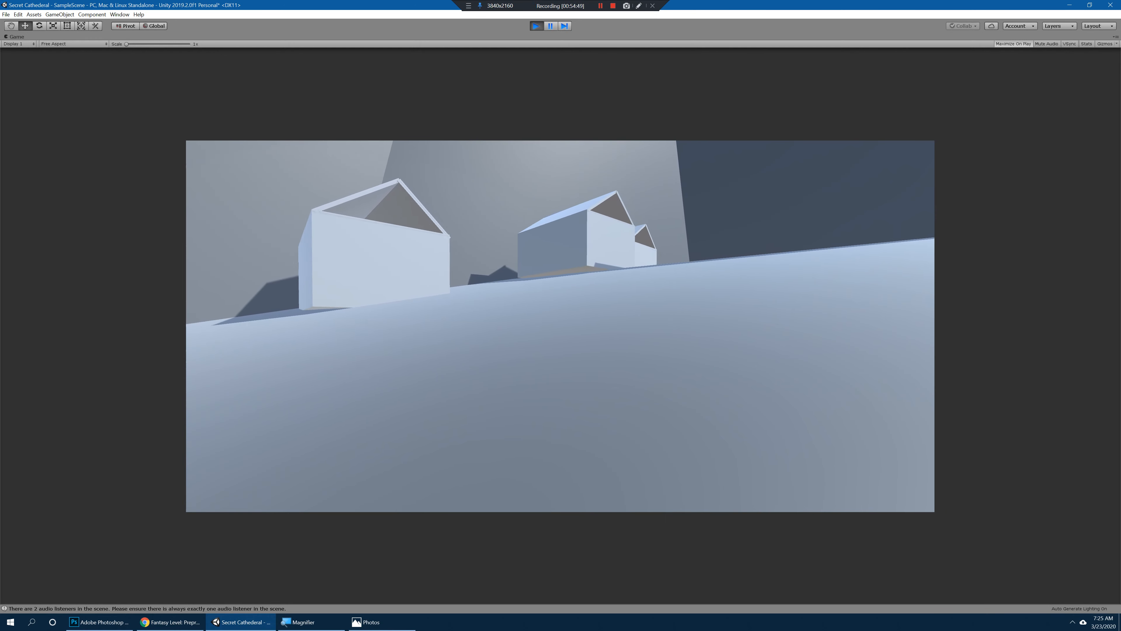
key(w)
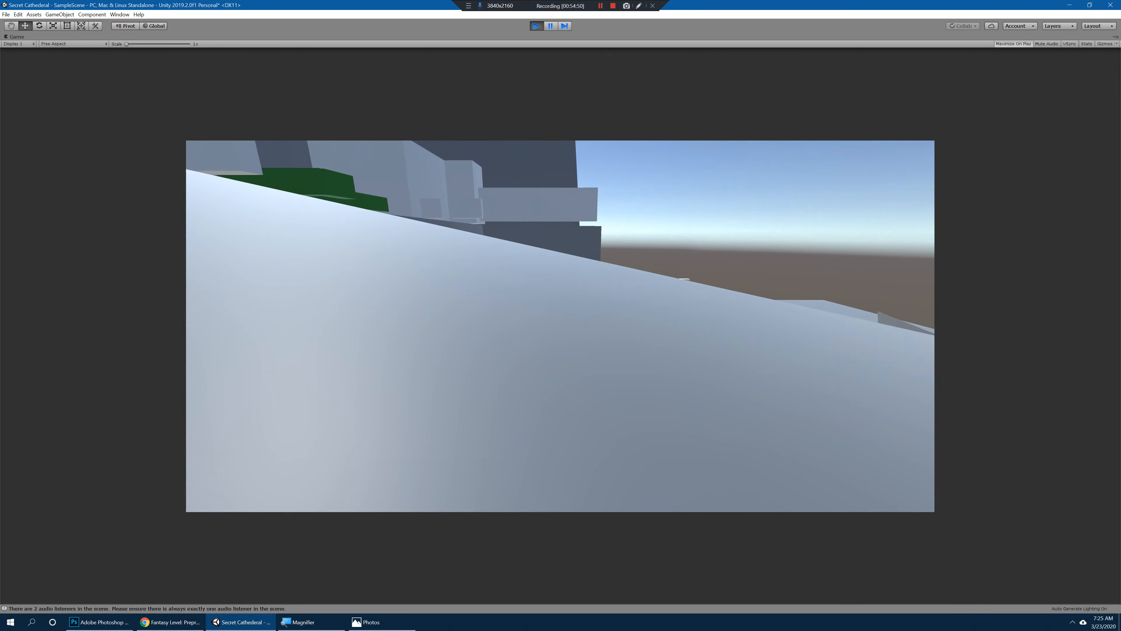
key(w)
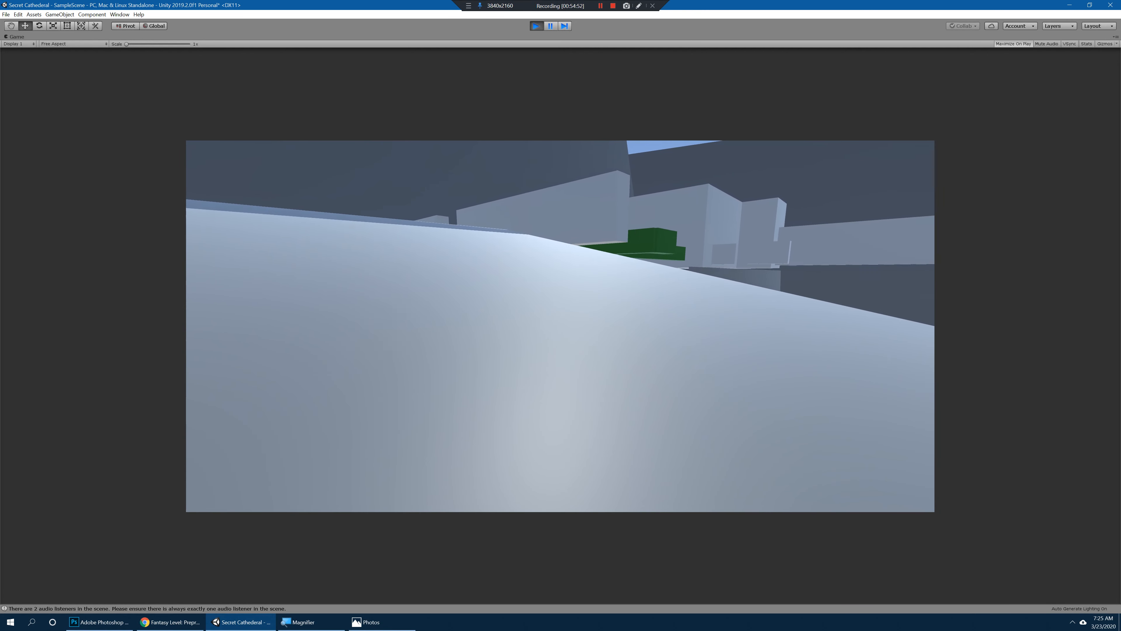
key(w)
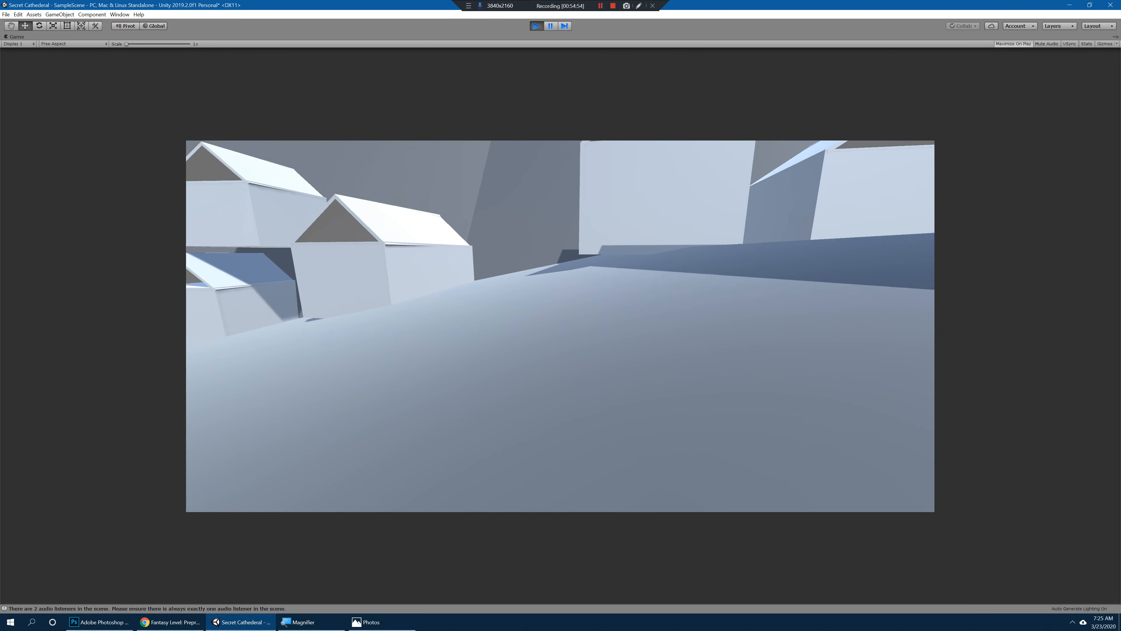
key(w)
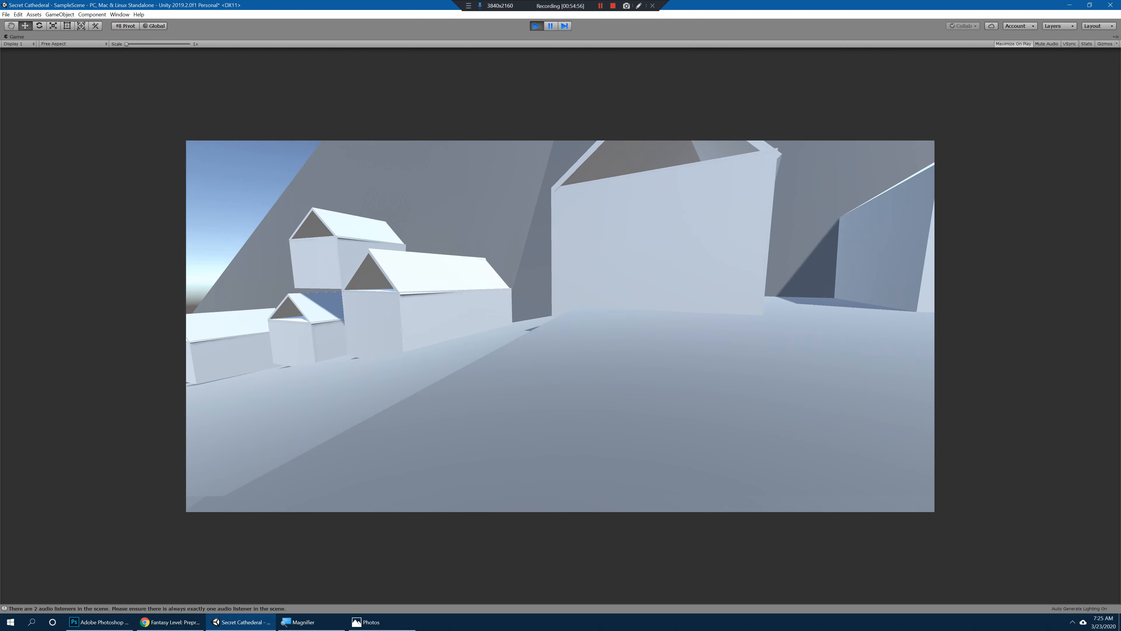
key(w)
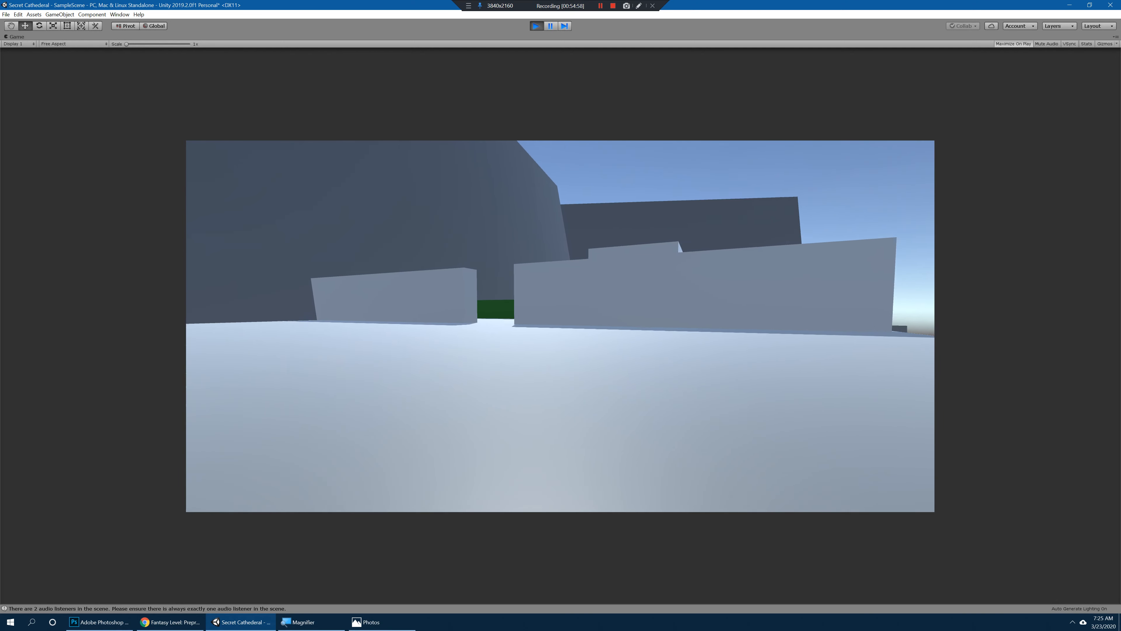
Step: Cross the upper terrace and walk through the opening in its wall into the hedge garden
key(w)
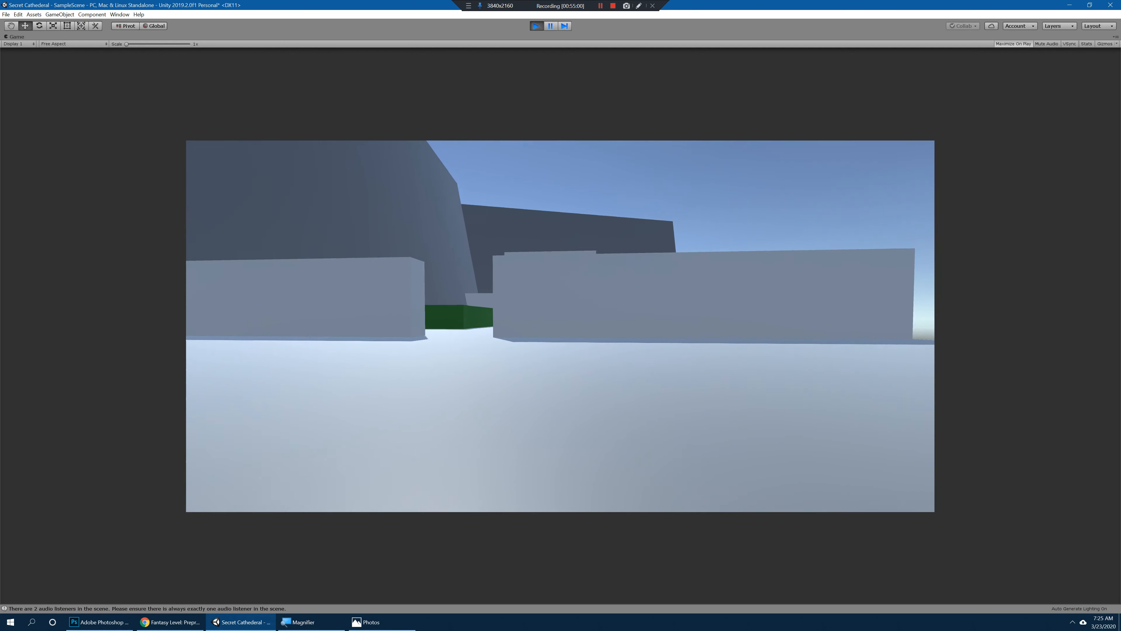
key(w)
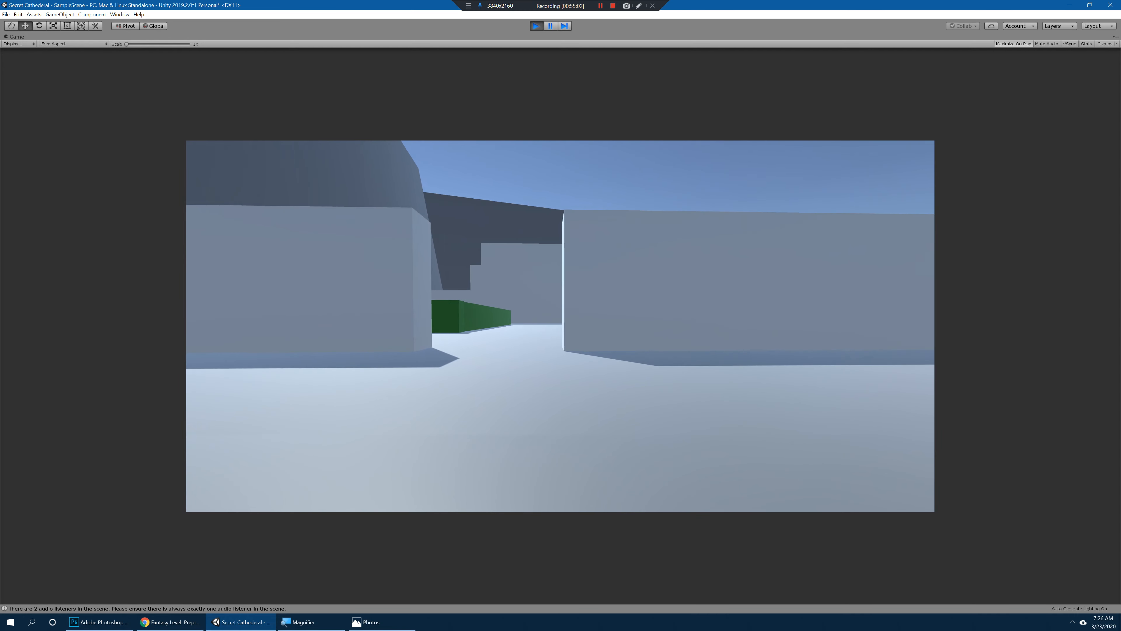
key(w)
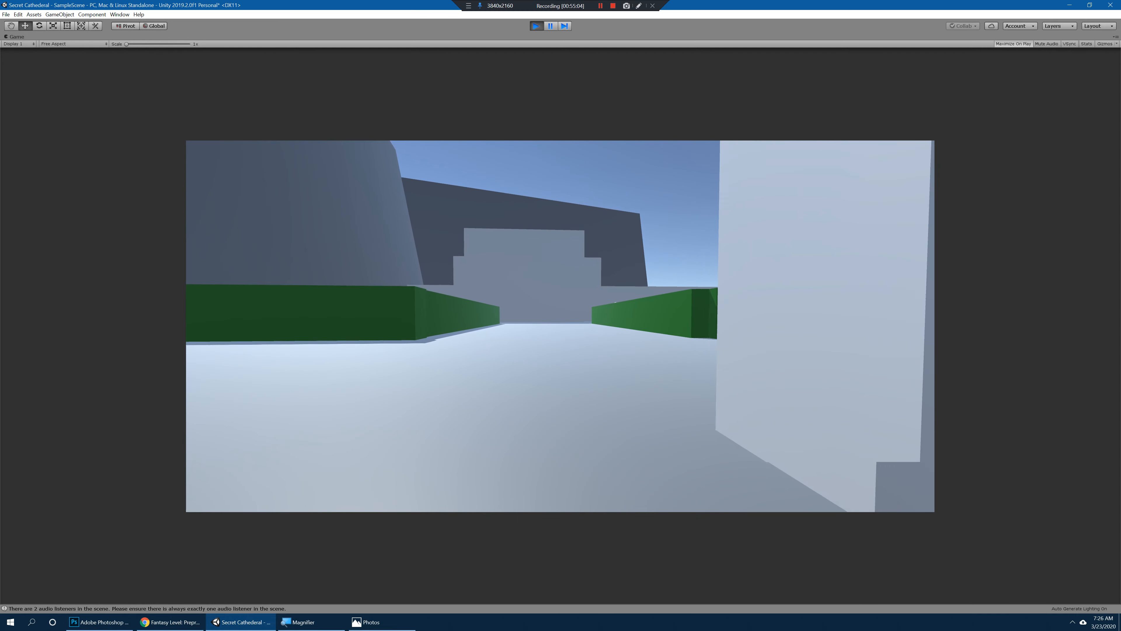
key(w)
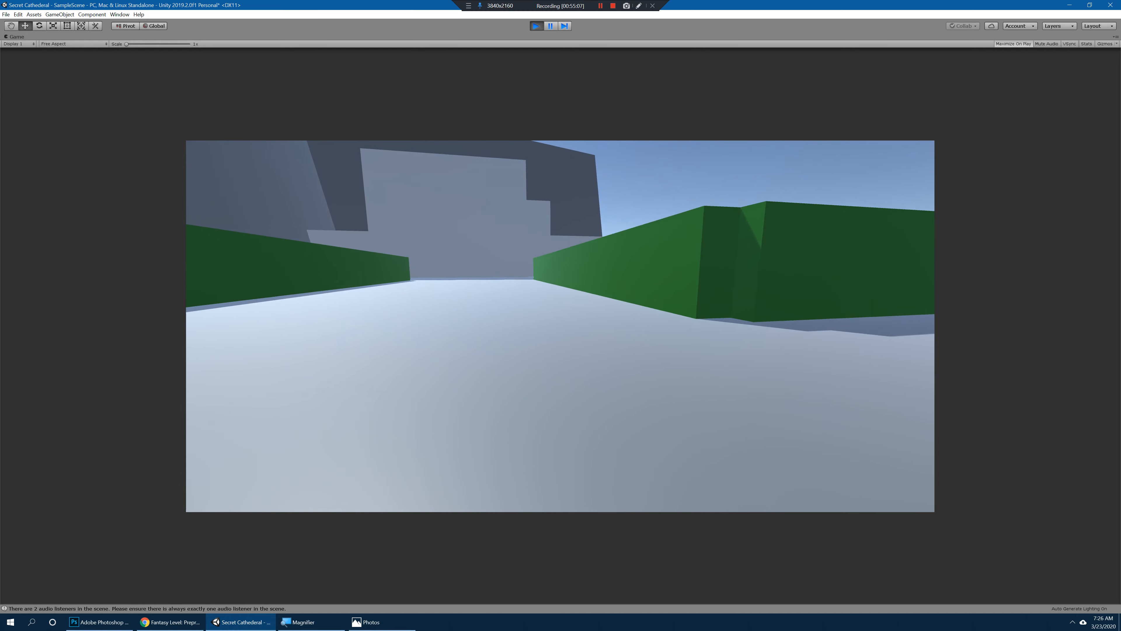
Step: Walk between the hedges toward the cathedral, checking its height against the surrounding cliffs
key(w)
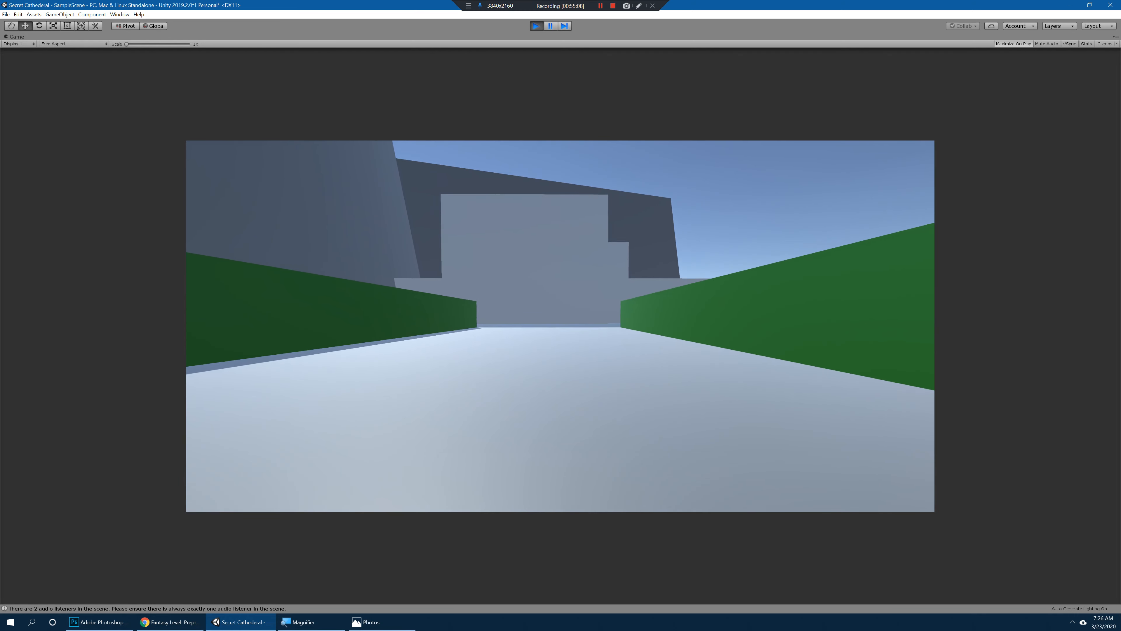
key(w)
key(w)
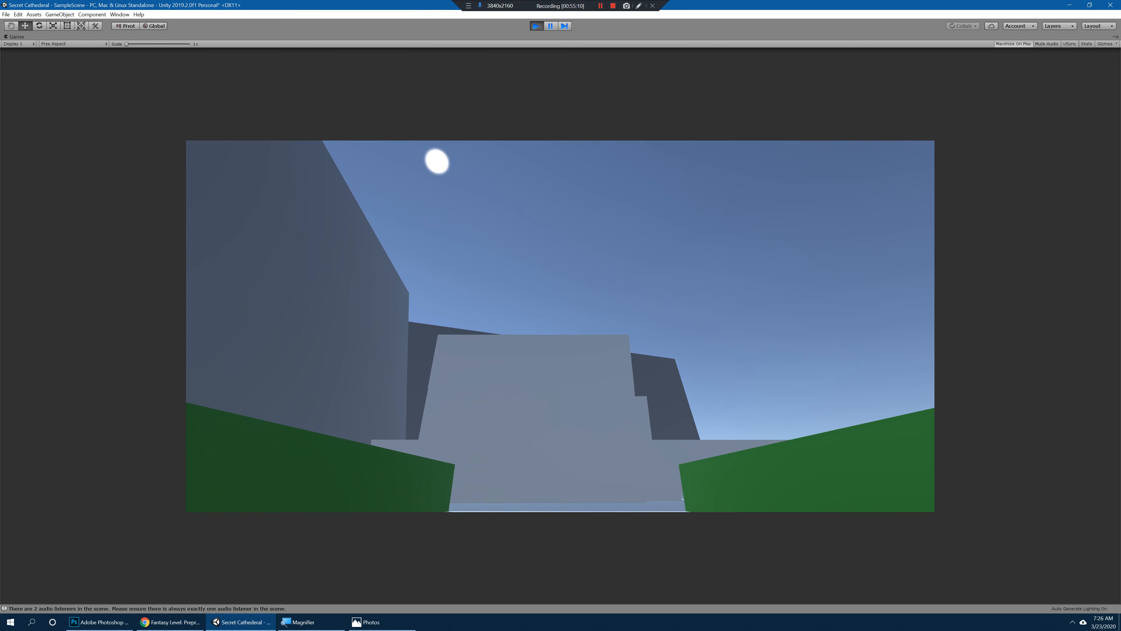
key(w)
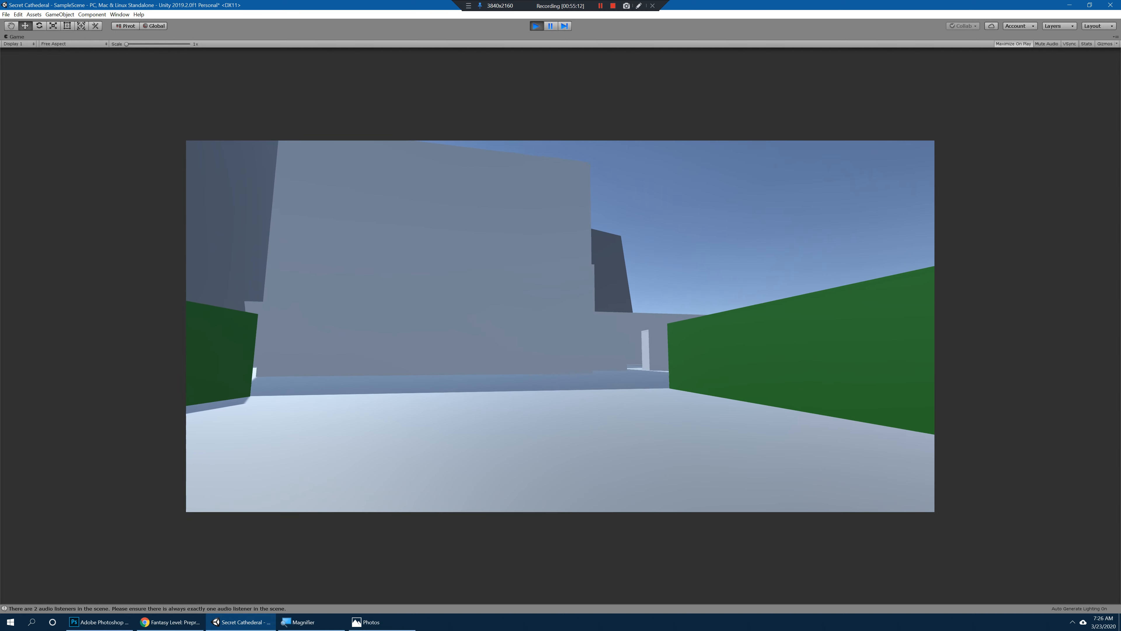
Step: Walk along the cathedral's front and side walls, examining its corners and the passage beside the outer wall
key(w)
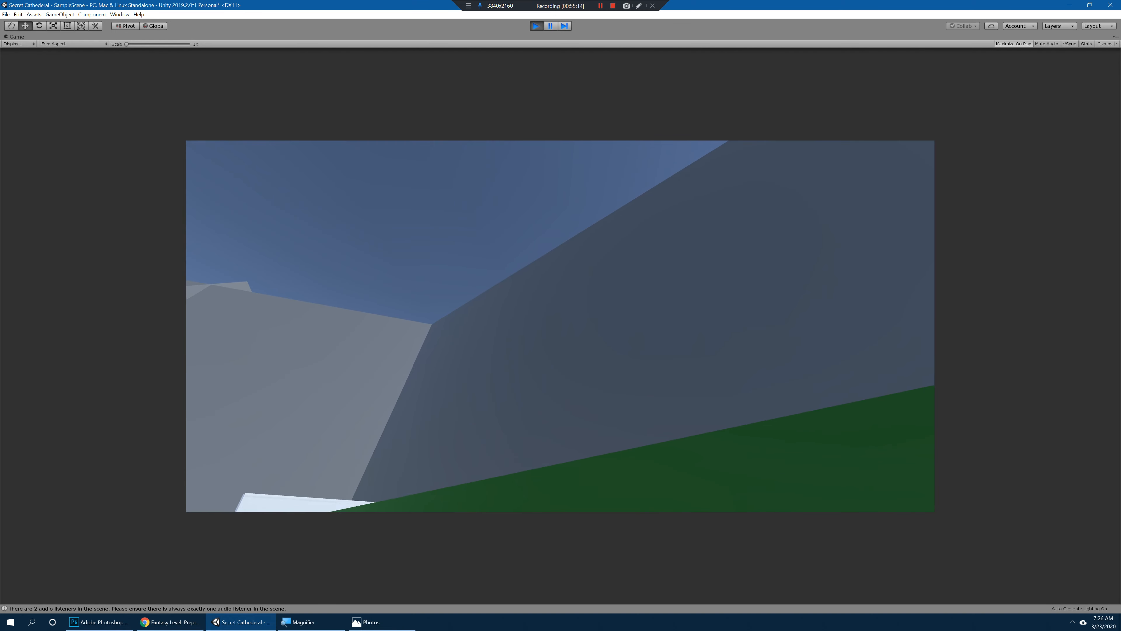
key(w)
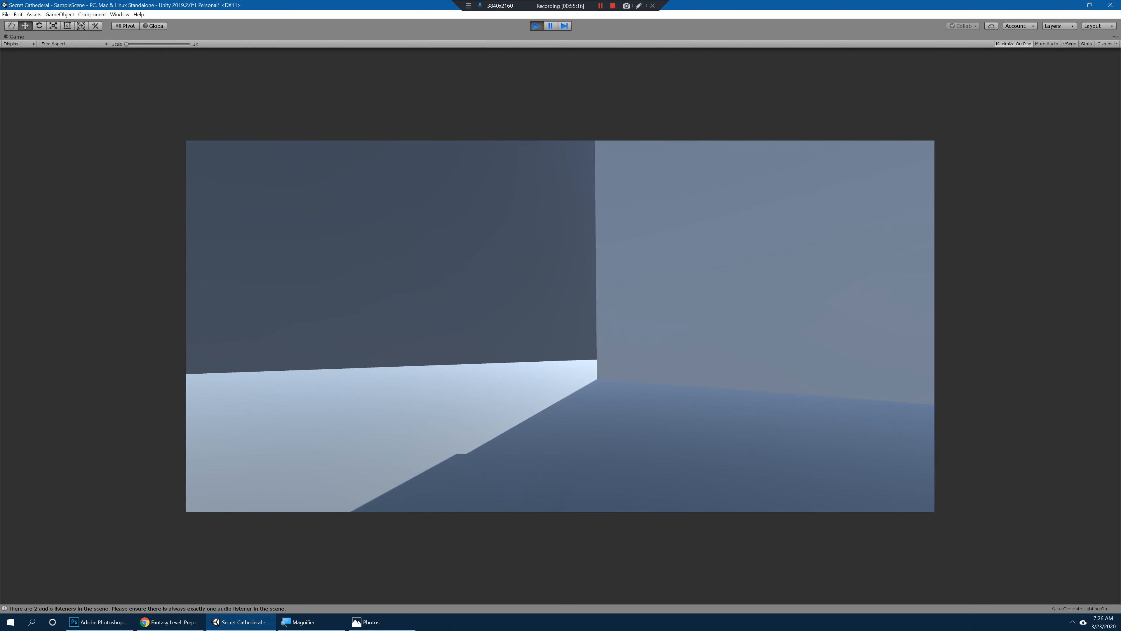
key(w)
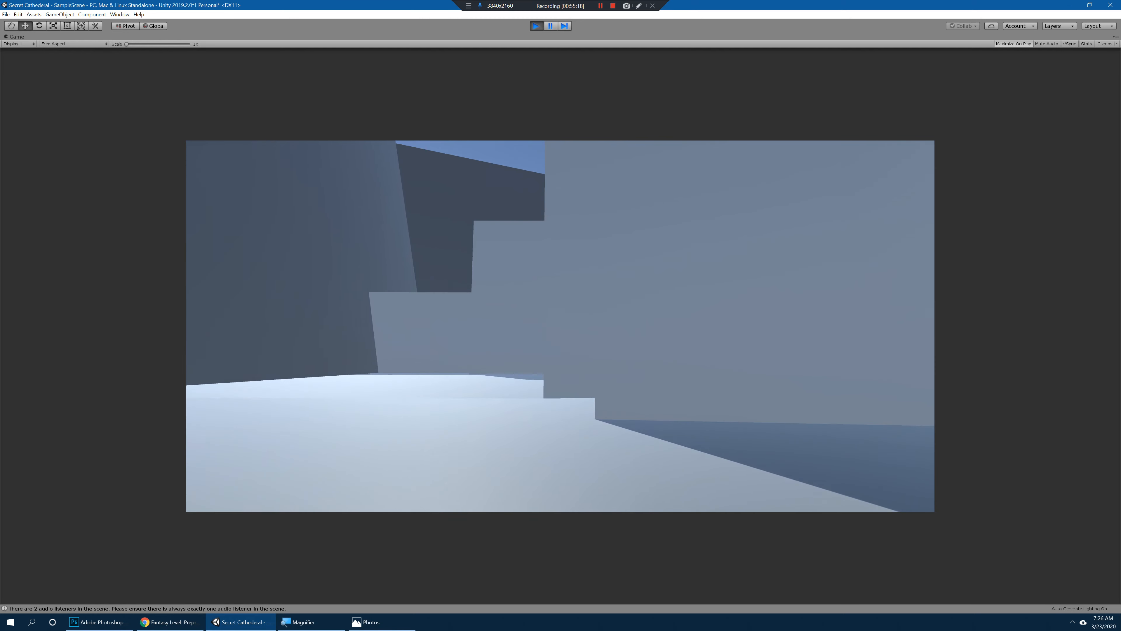
key(w)
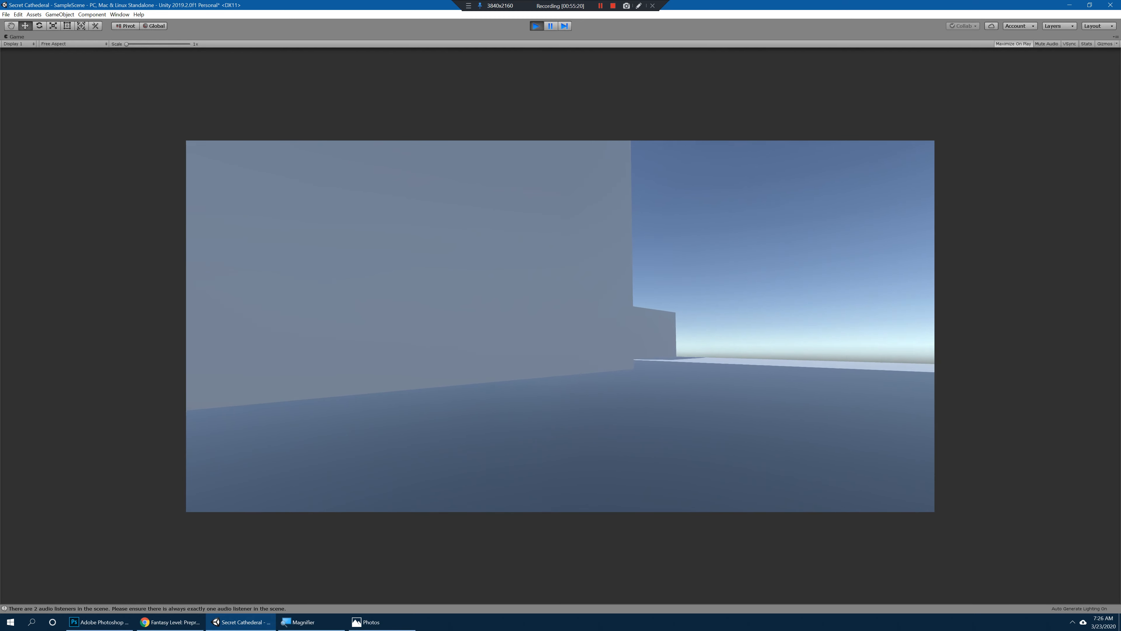
key(w)
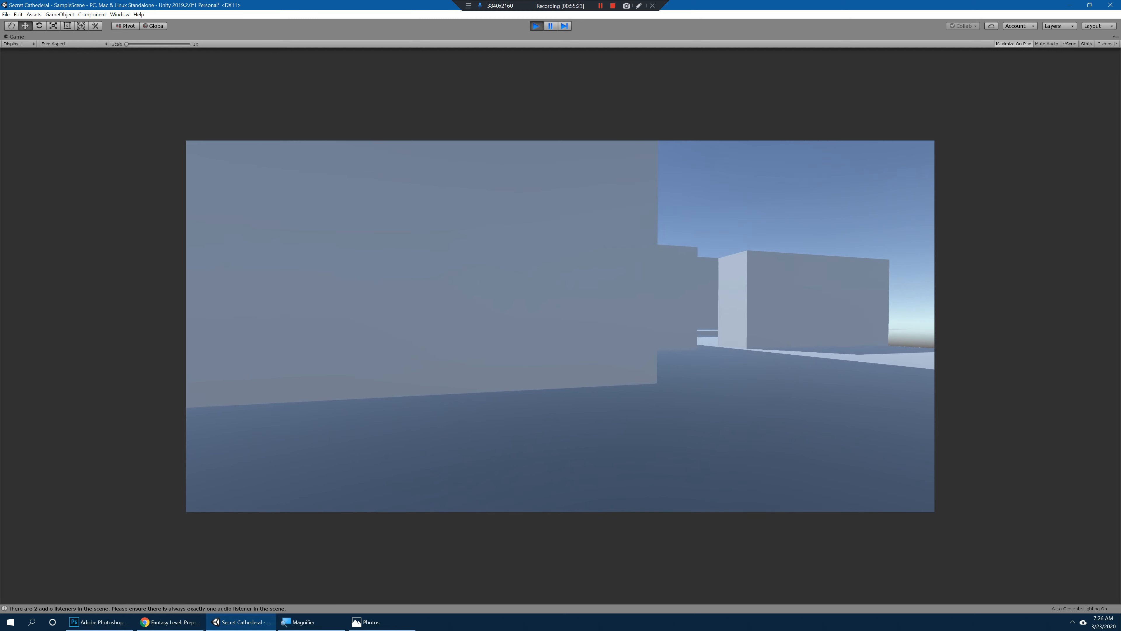
Step: Go to the terrace edge beside the cathedral and examine the view down over the entry gate, trees and village
key(w)
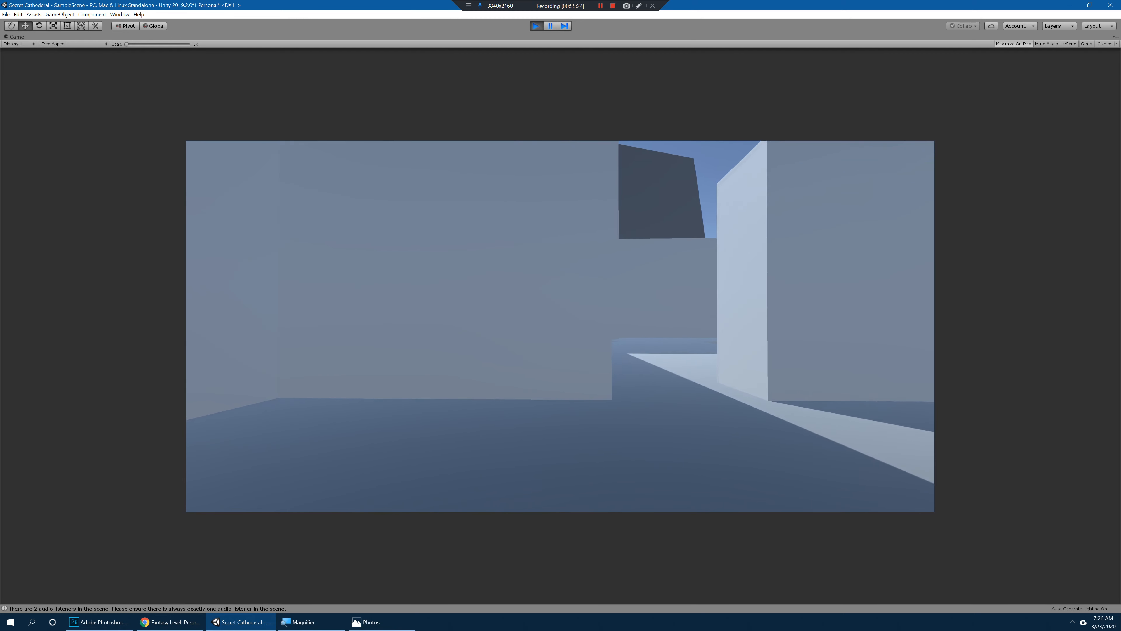
key(w)
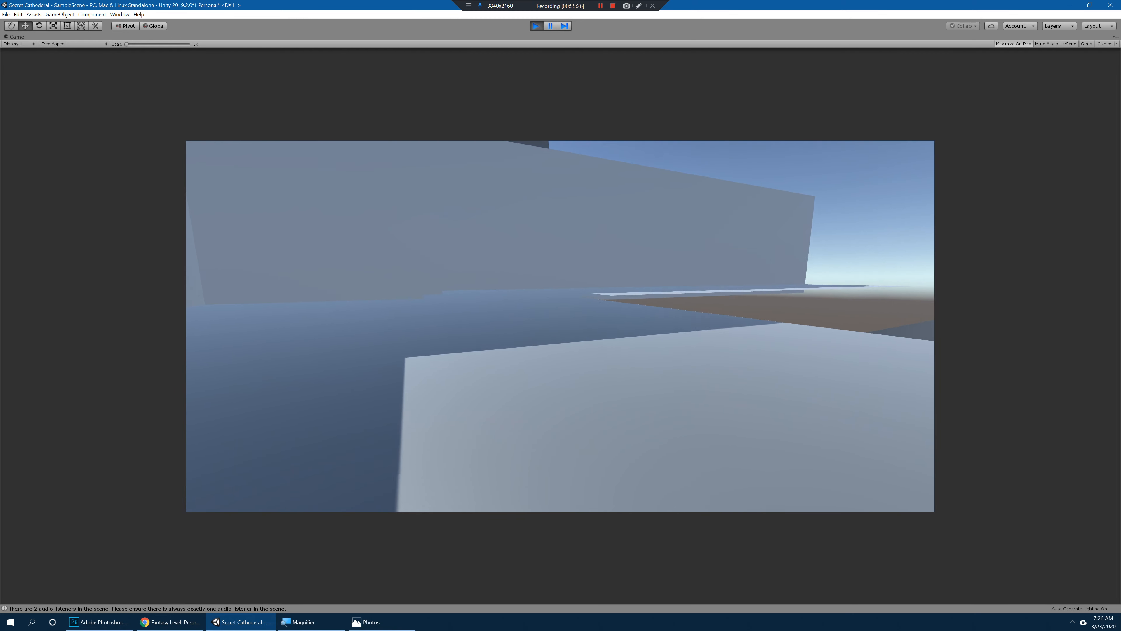
key(w)
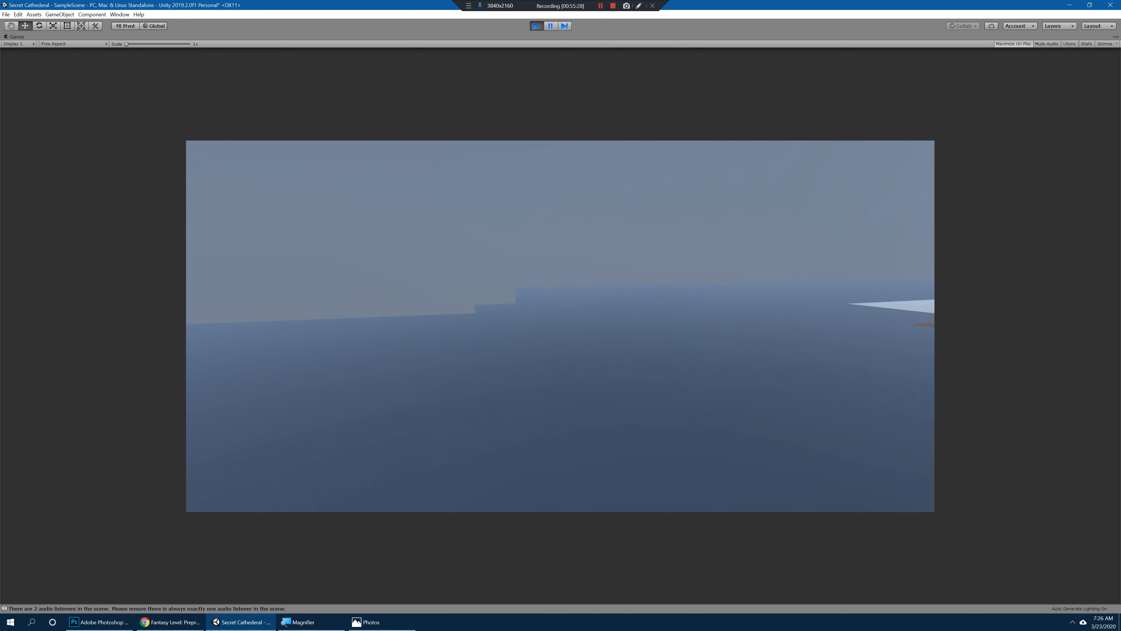
key(w)
key(space)
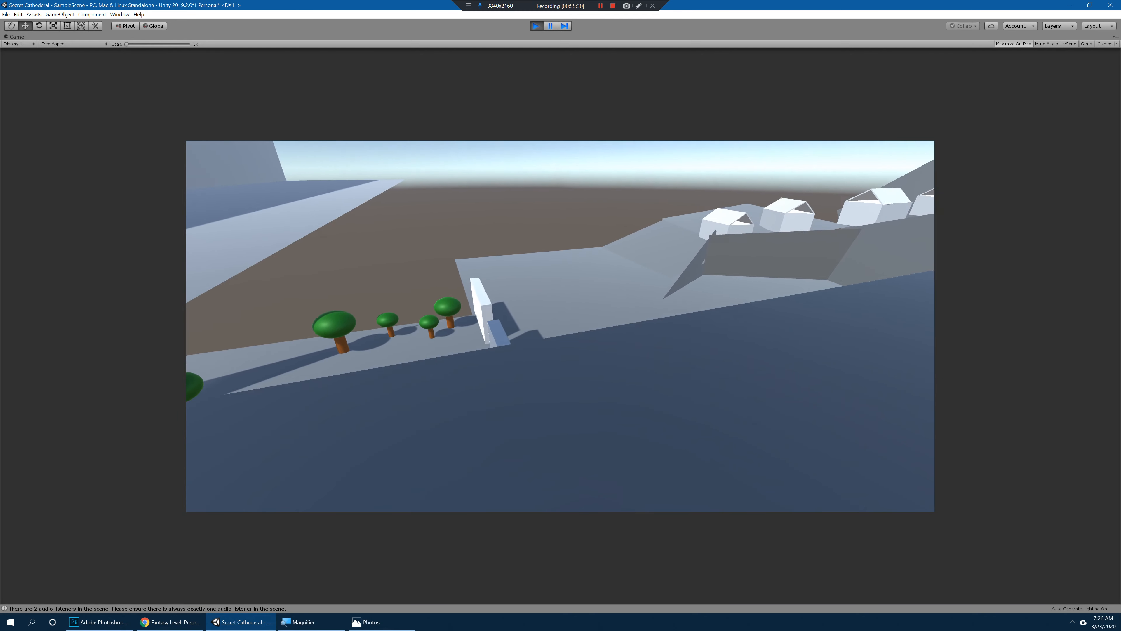
Step: Walk back around the cathedral toward the hedge garden, examining the walls and cliffs, and end the play-test
key(w)
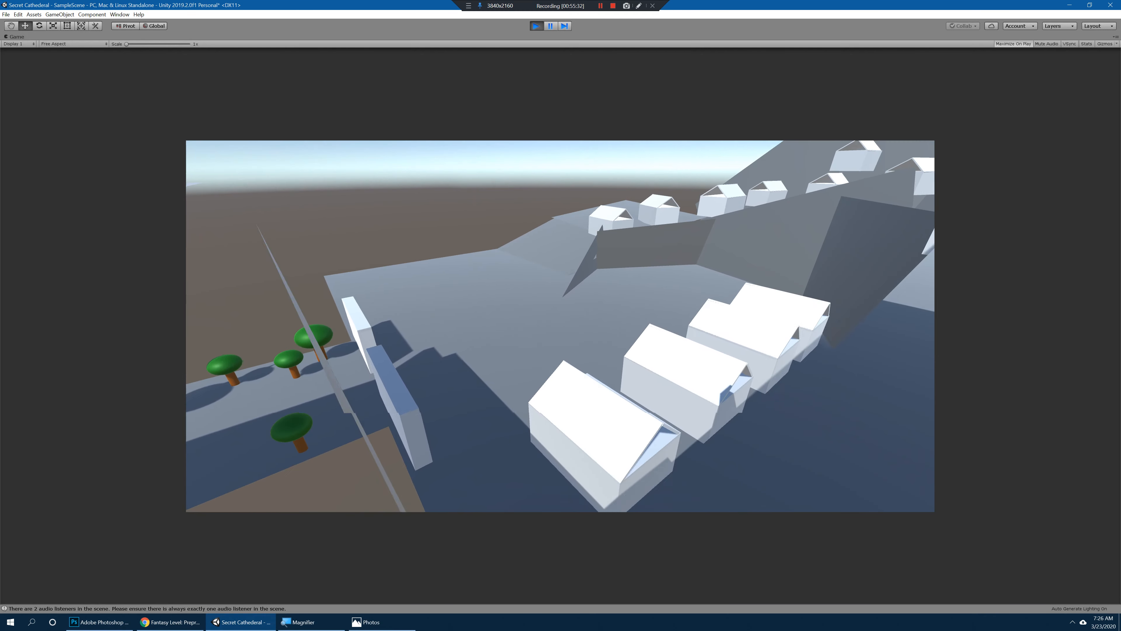
key(w)
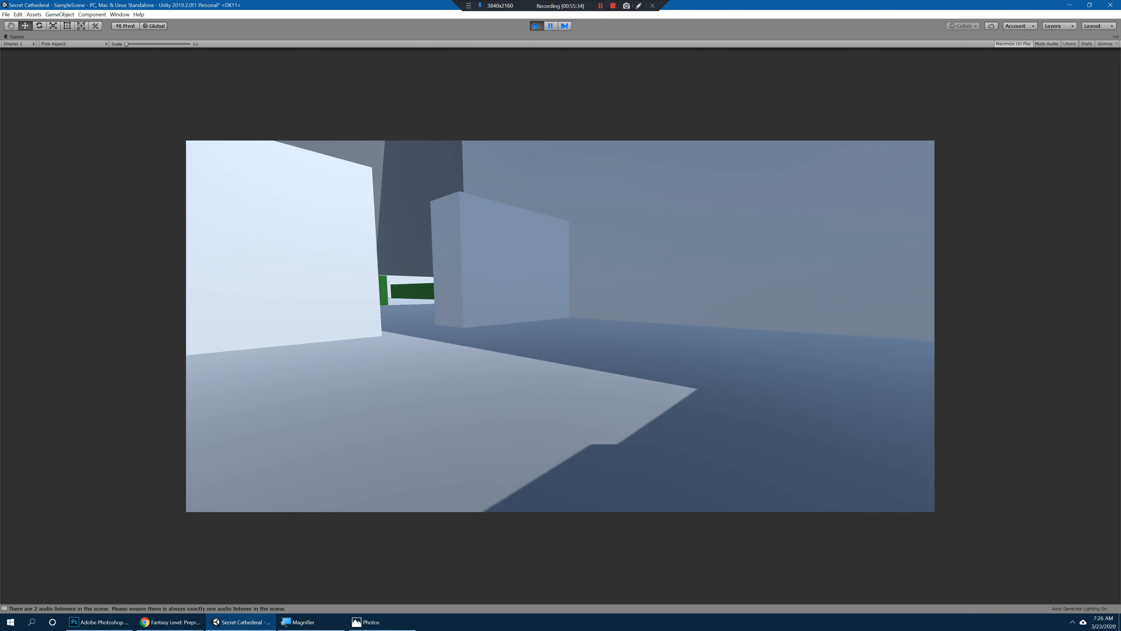
key(w)
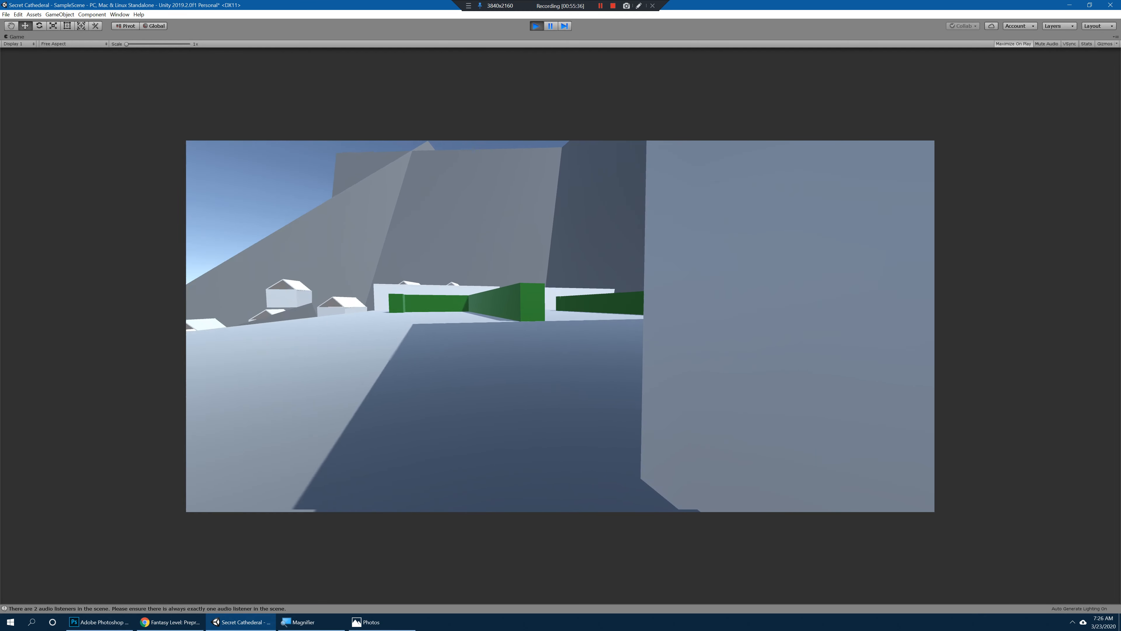
key(w)
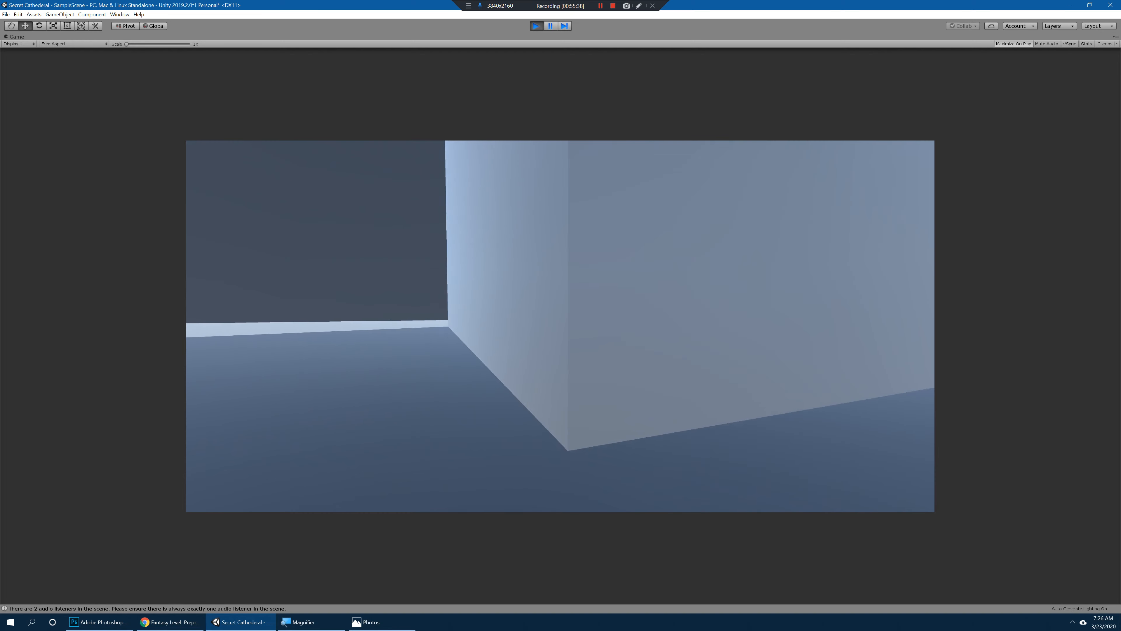
key(ctrl+p)
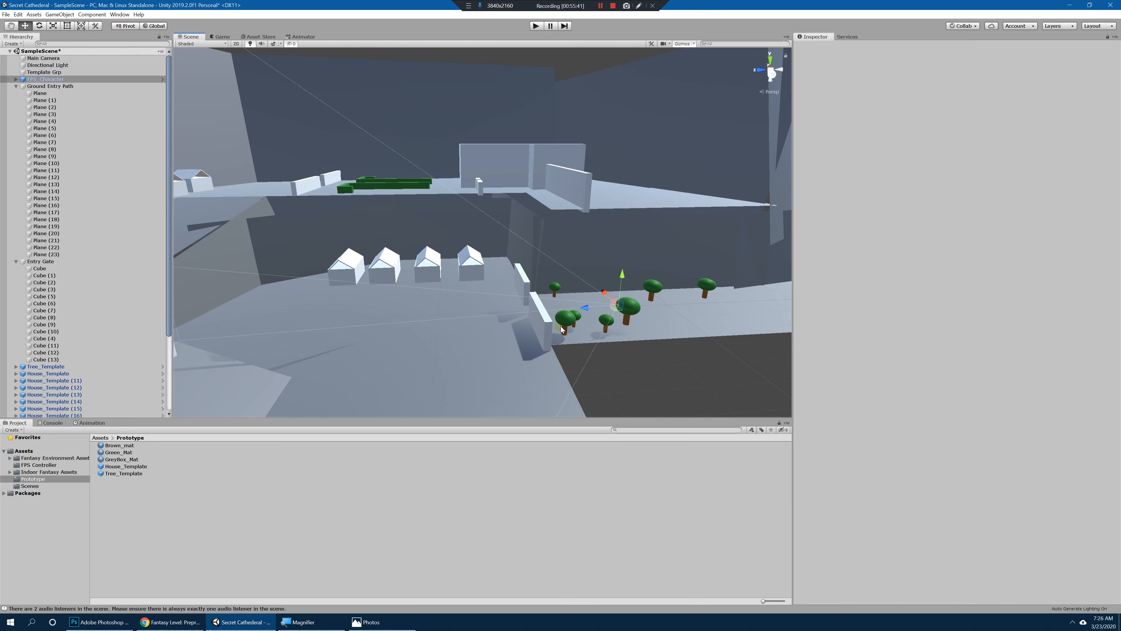
Step: Collapse the Ground Entry Path group in the scene hierarchy
mouse_move(583, 275)
alt+mouse_down()
mouse_move(573, 285)
mouse_move(581, 266)
mouse_move(591, 276)
mouse_move(634, 268)
mouse_move(599, 266)
alt+mouse_up()
click(16, 86)
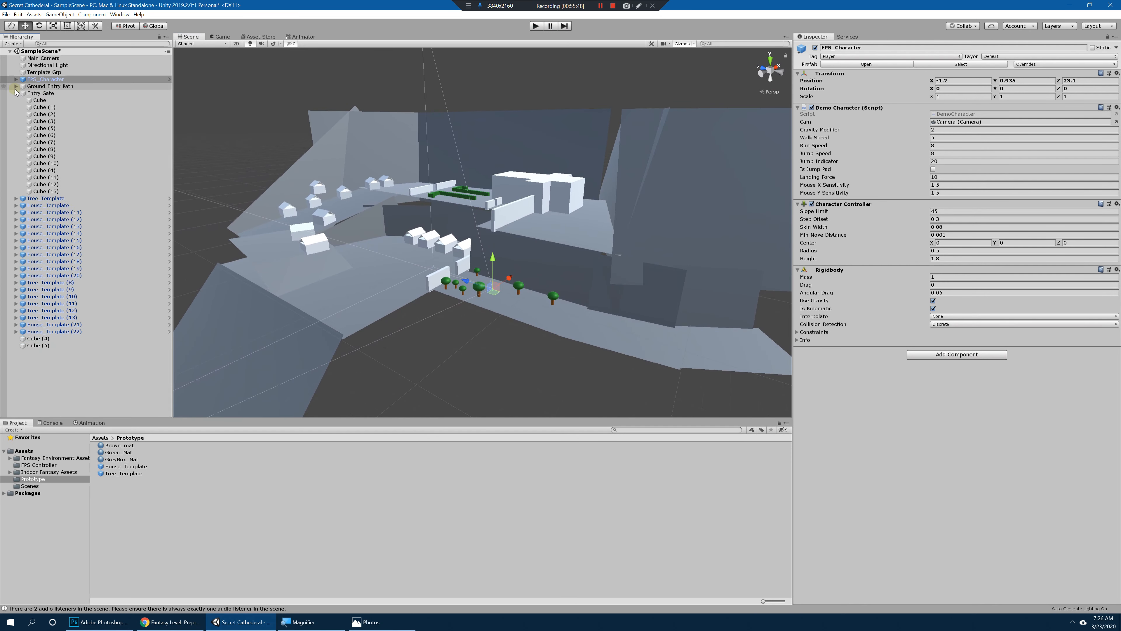
Step: Collapse the Entry Gate group in the scene hierarchy and view the whole grey-boxed level
click(16, 93)
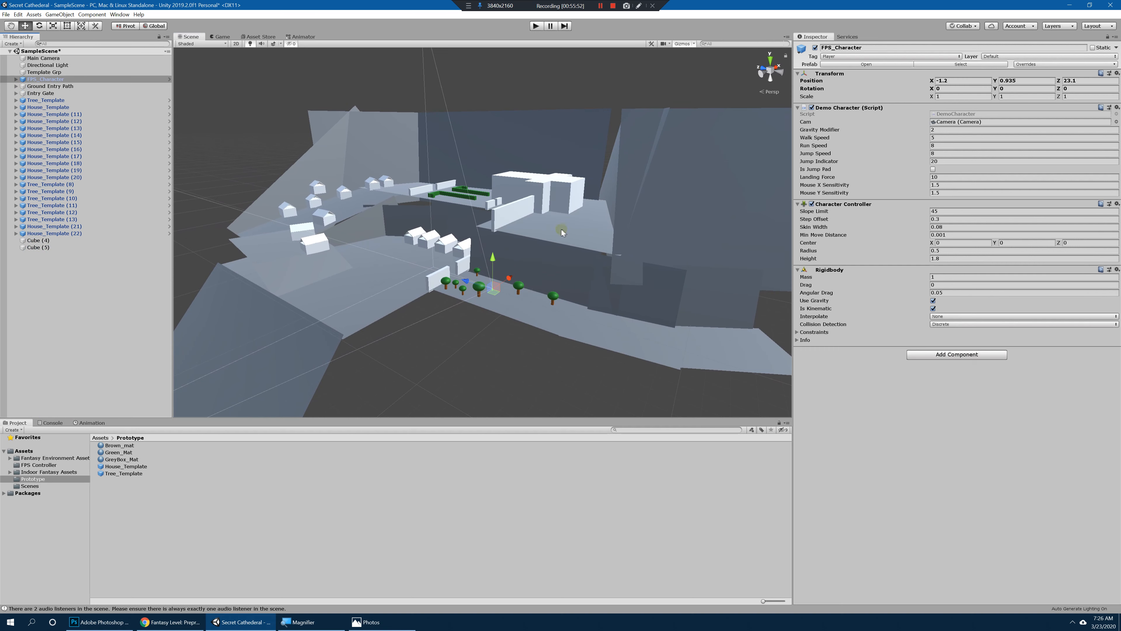
alt+drag(517, 268, 618, 278)
mouse_move(618, 278)
alt+right_down()
mouse_move(529, 279)
mouse_move(608, 274)
alt+right_up()
alt+middle_drag(609, 274, 636, 273)
alt+drag(637, 273, 432, 217)
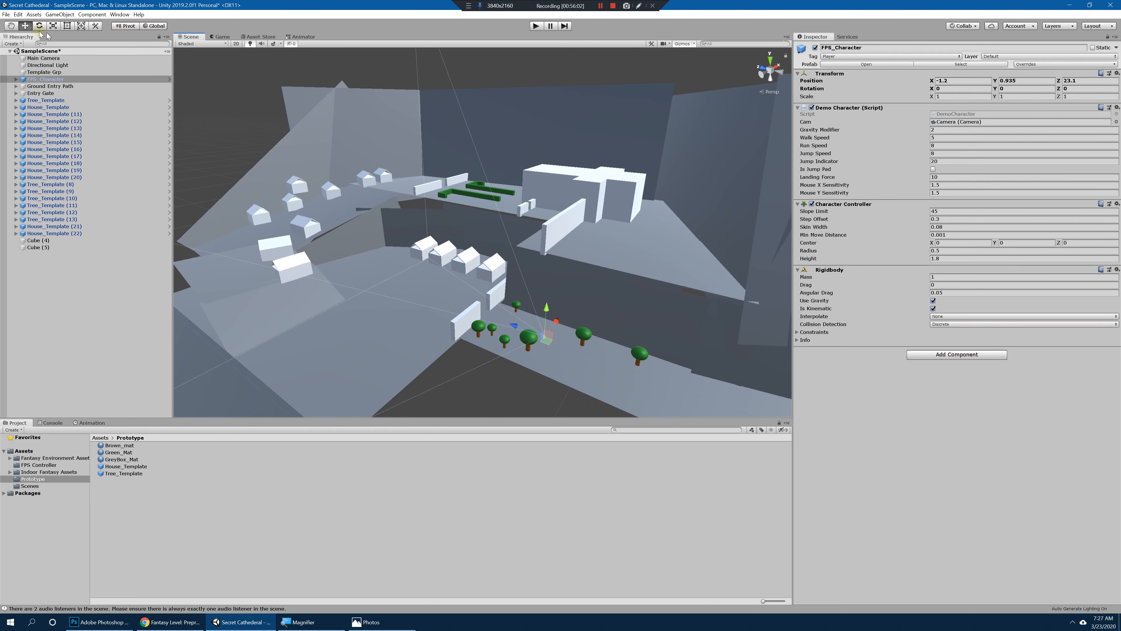
Step: Save the scene as a new scene named Outdoor GreyBox in the Prototype folder
click(6, 15)
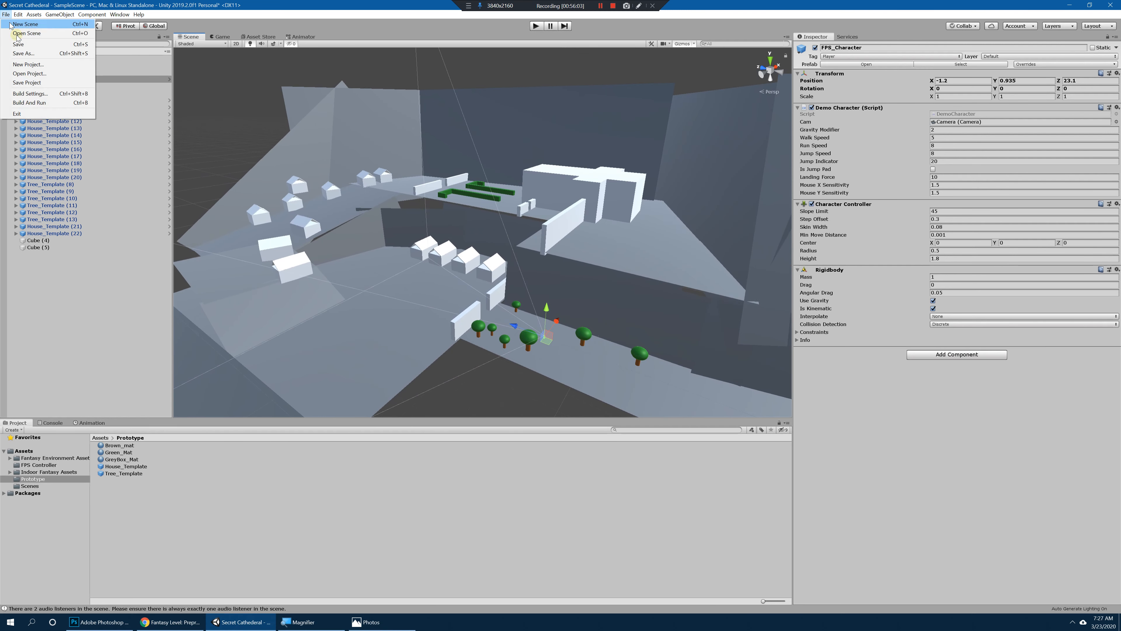
click(40, 53)
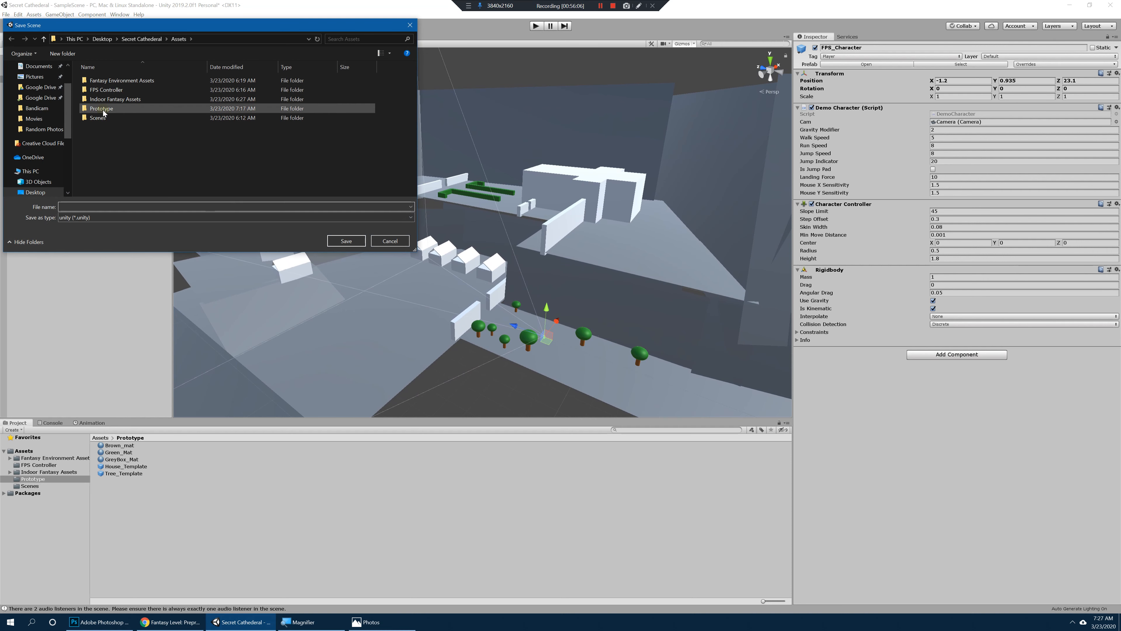
double_click(103, 110)
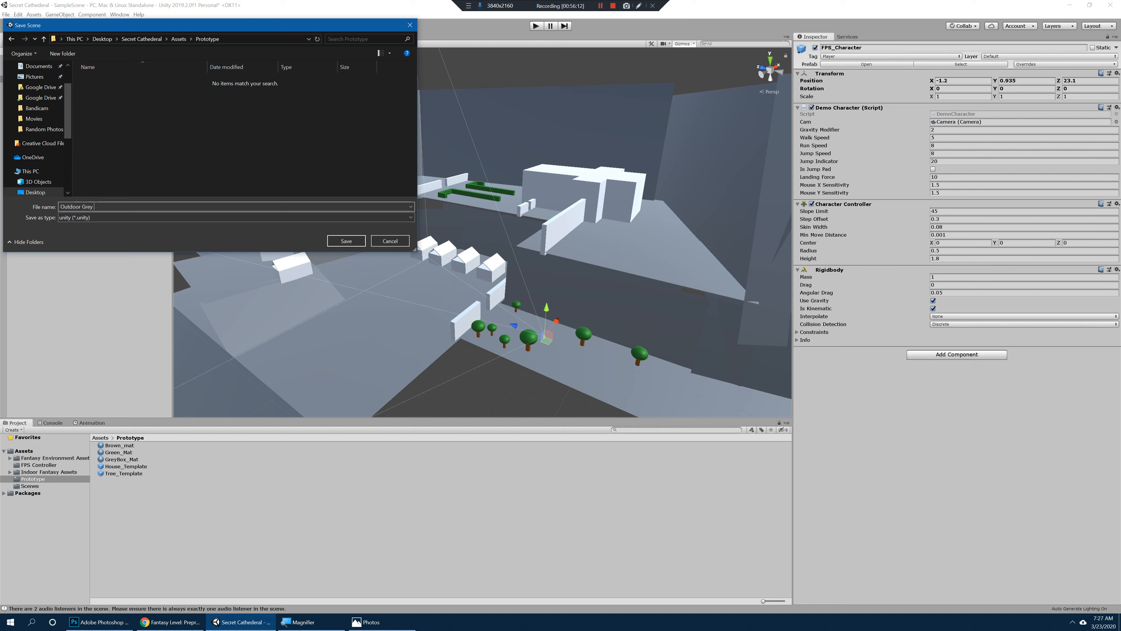
text(x)
key(Return)
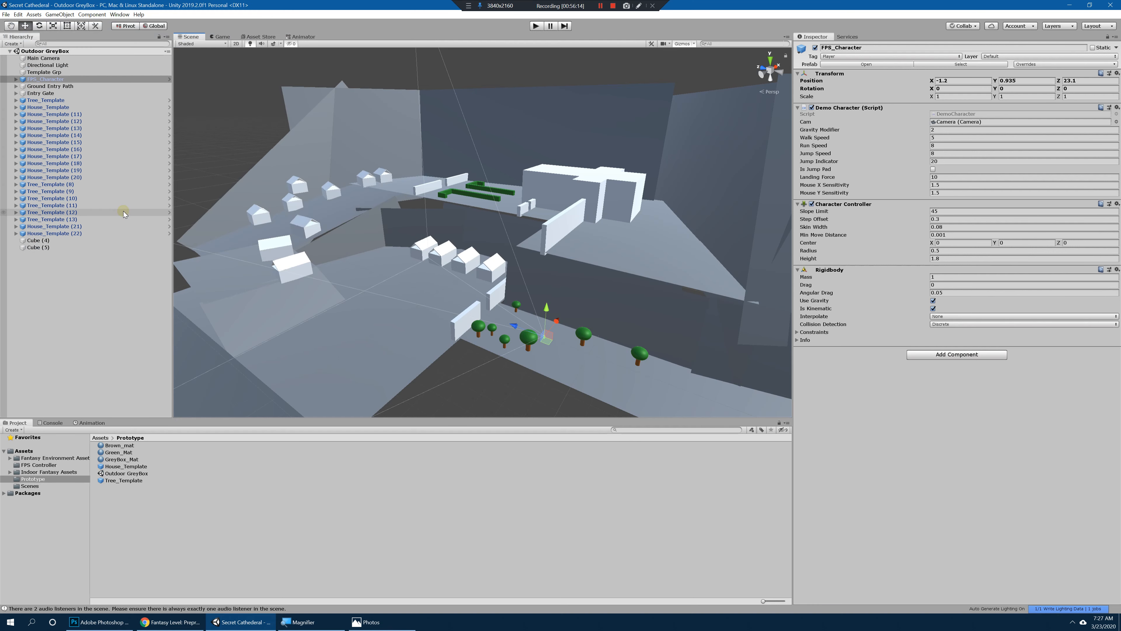
Step: Save the Outdoor GreyBox scene again after viewing the entry gate and tree area
alt+drag(415, 254, 402, 250)
alt+right_drag(402, 250, 494, 305)
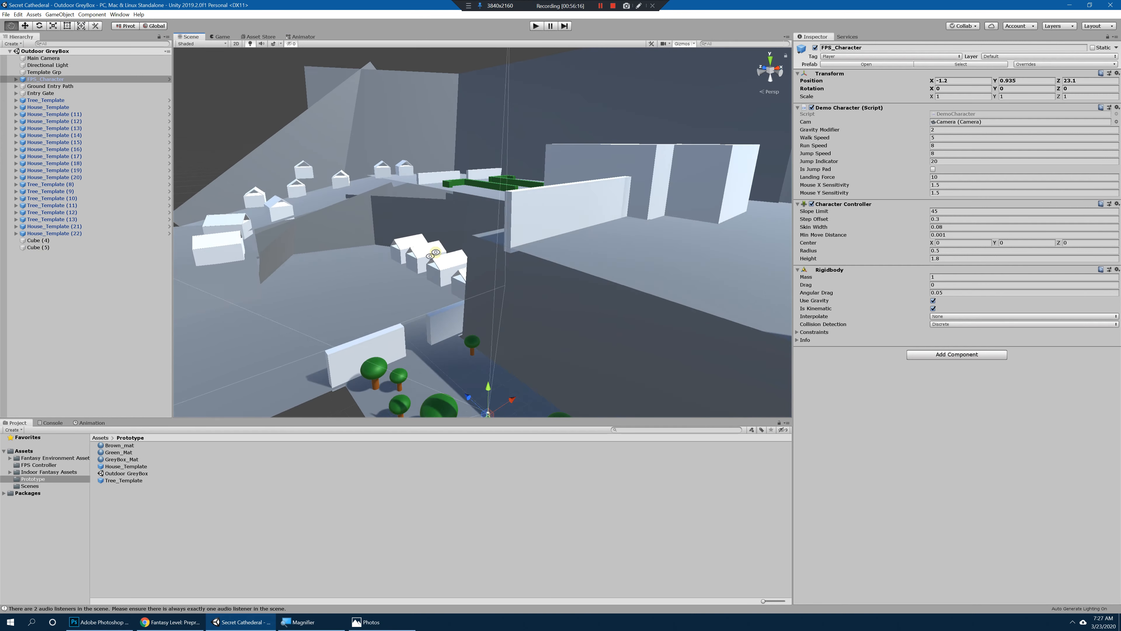
alt+middle_drag(468, 318, 483, 247)
alt+right_drag(483, 247, 289, 251)
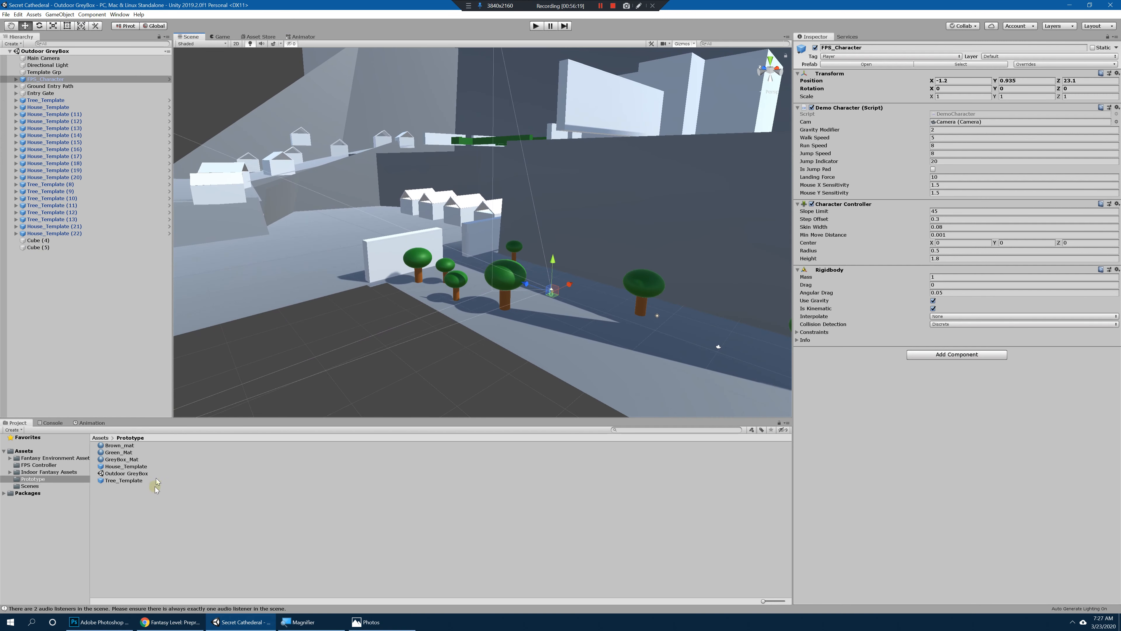
click(6, 14)
click(17, 43)
alt+drag(472, 158, 479, 194)
Step: Open the build settings and add the open Outdoor GreyBox scene to the scenes in the build
click(6, 14)
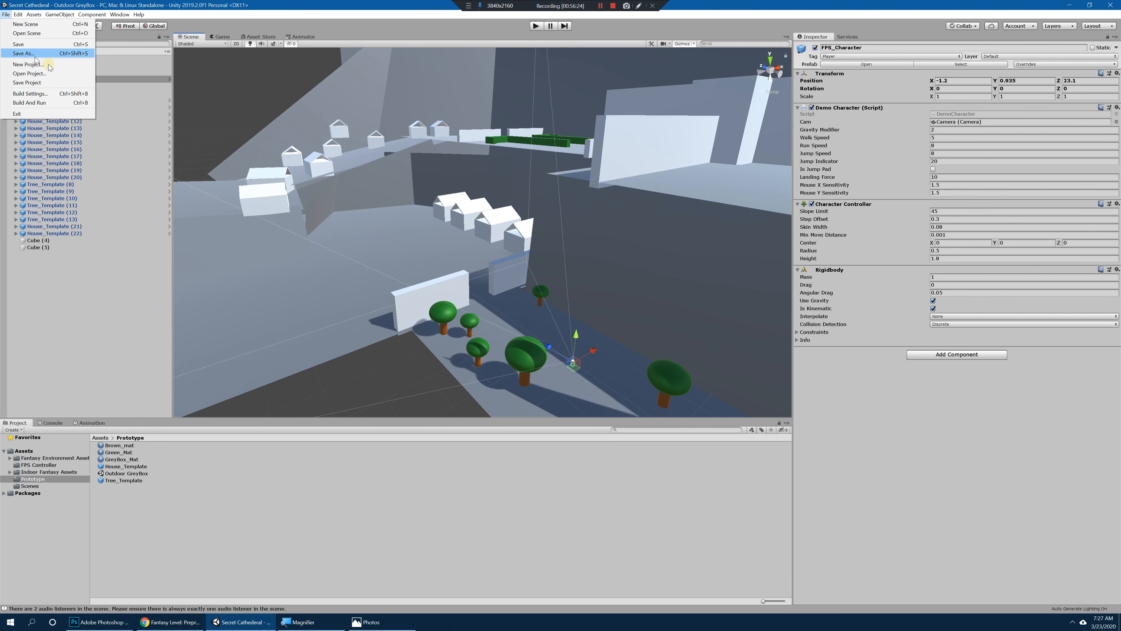
click(61, 95)
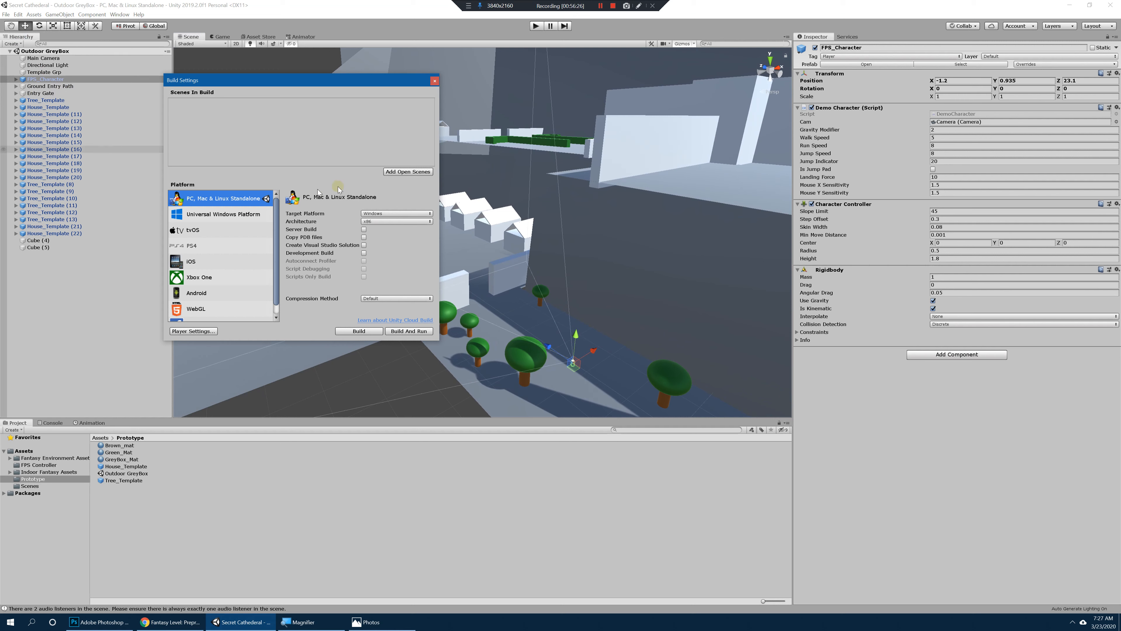
click(404, 172)
click(210, 102)
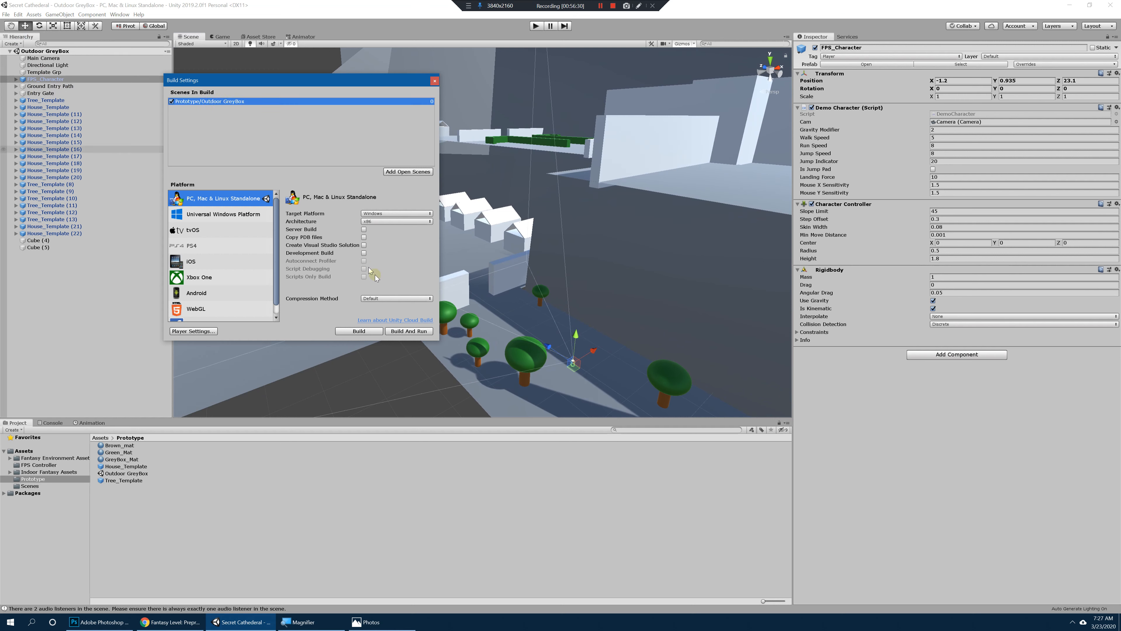
Step: Build the PC standalone game into a new Desktop folder named Outdoor Build
click(369, 331)
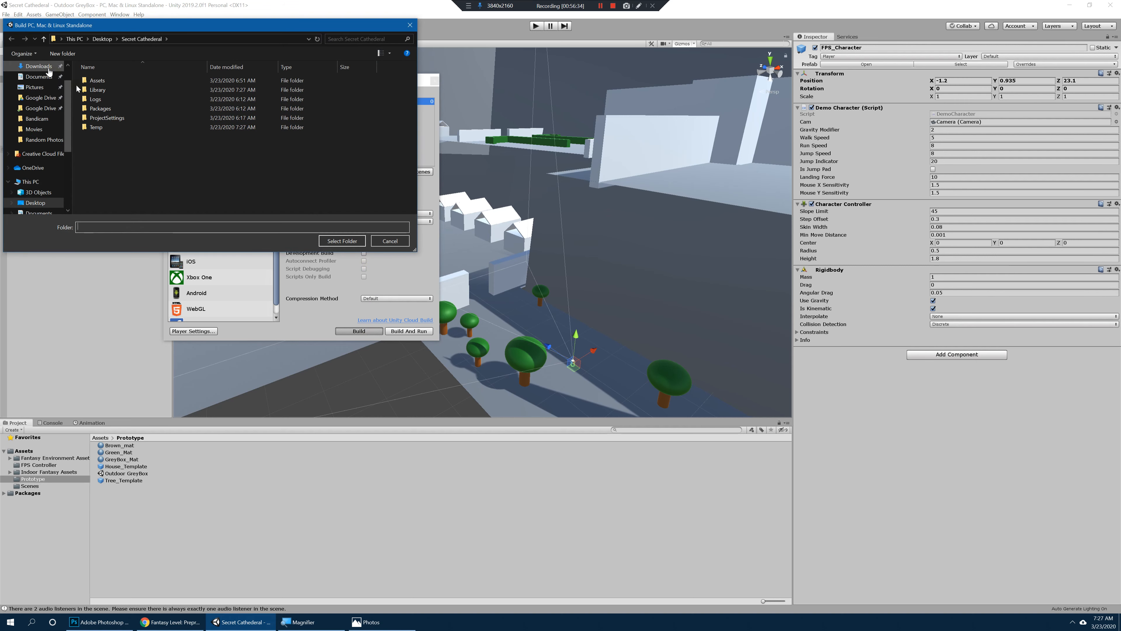
scroll(51, 78, up, 1)
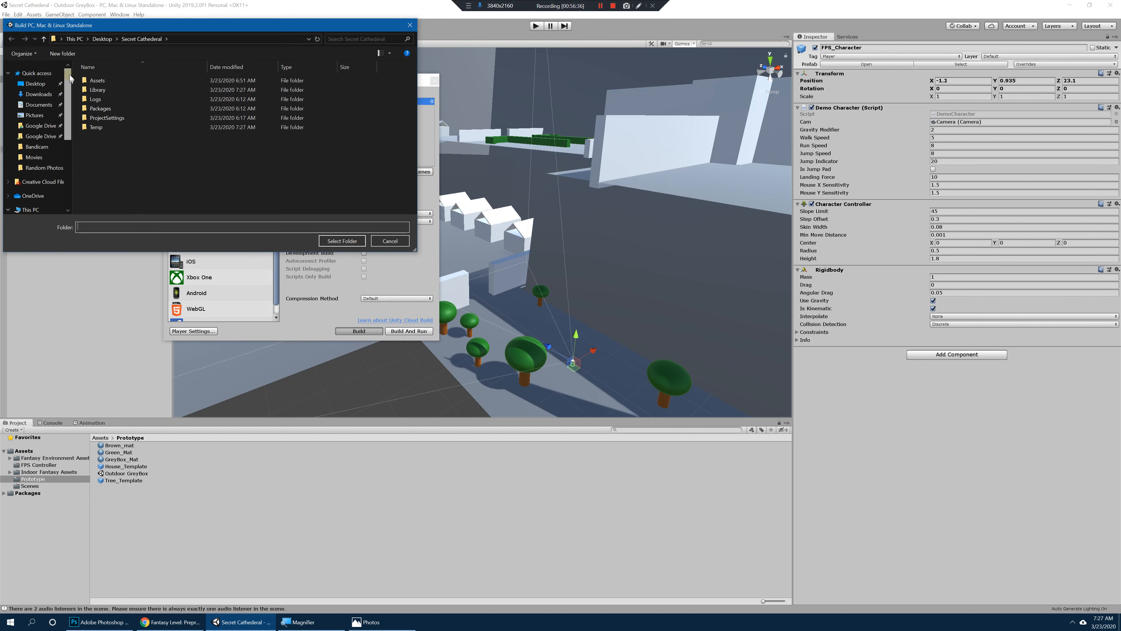
click(43, 84)
right_click(123, 179)
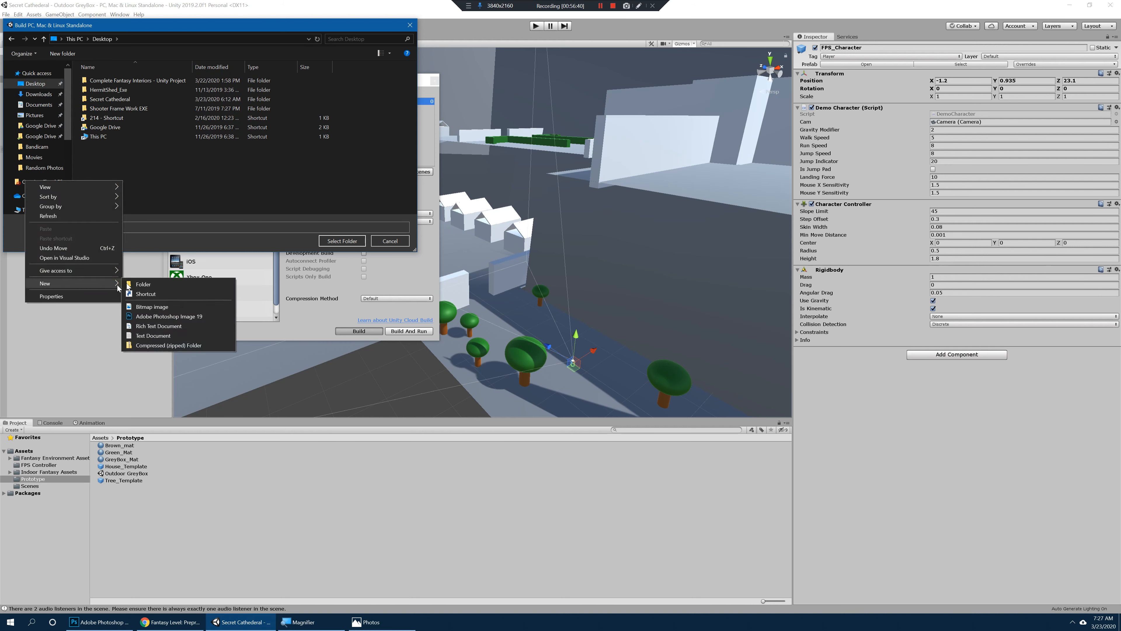
click(138, 284)
text(Out)
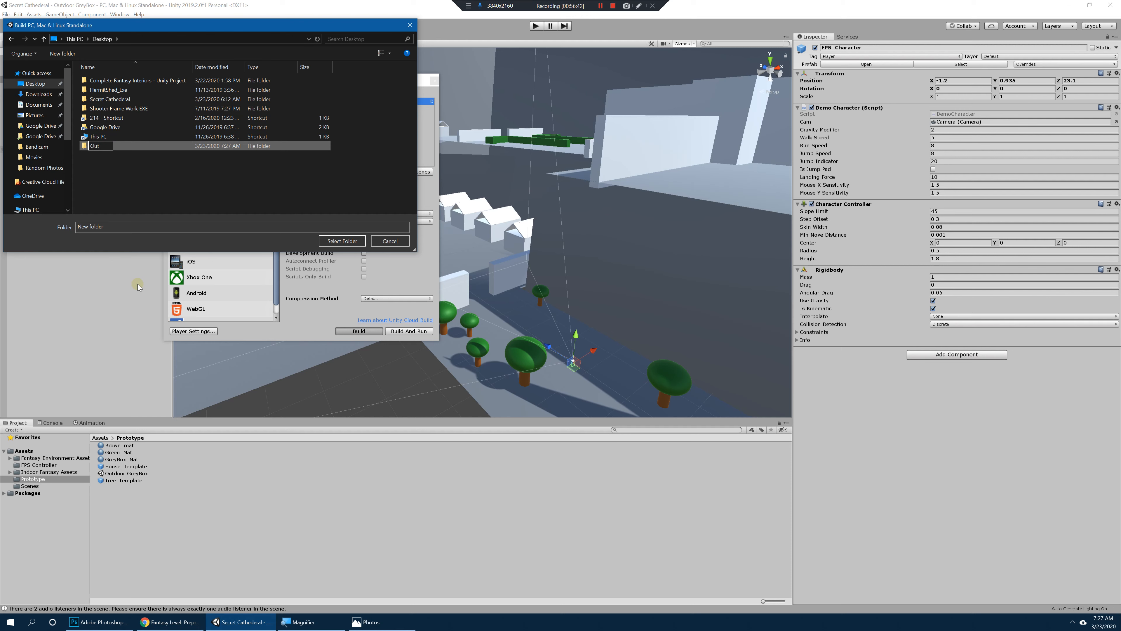
text(door Build)
key(Return)
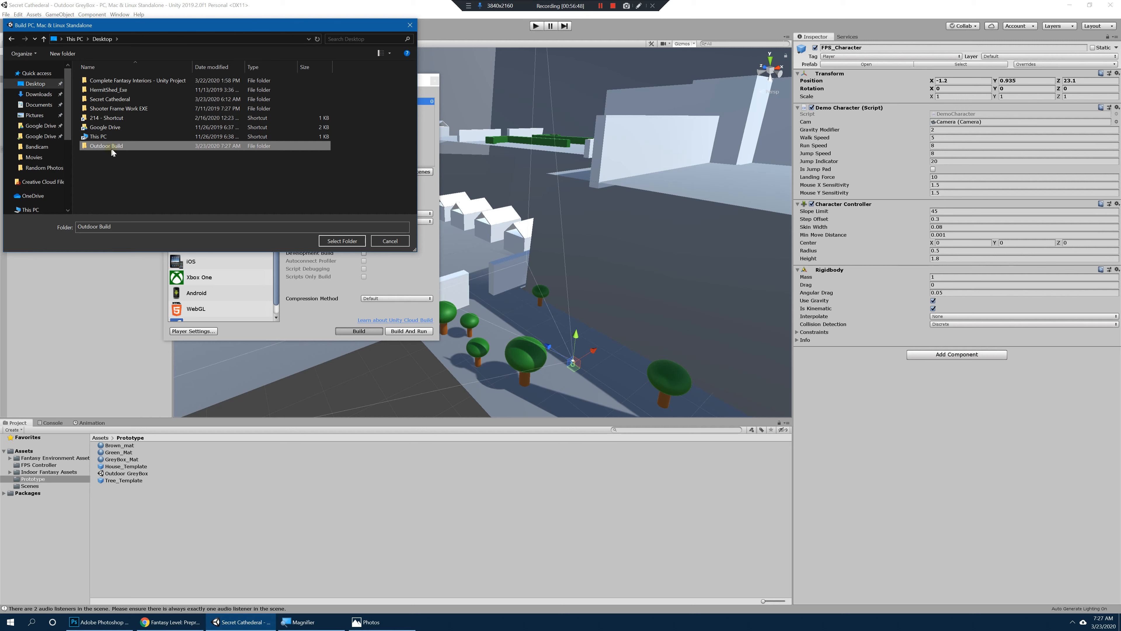
click(337, 240)
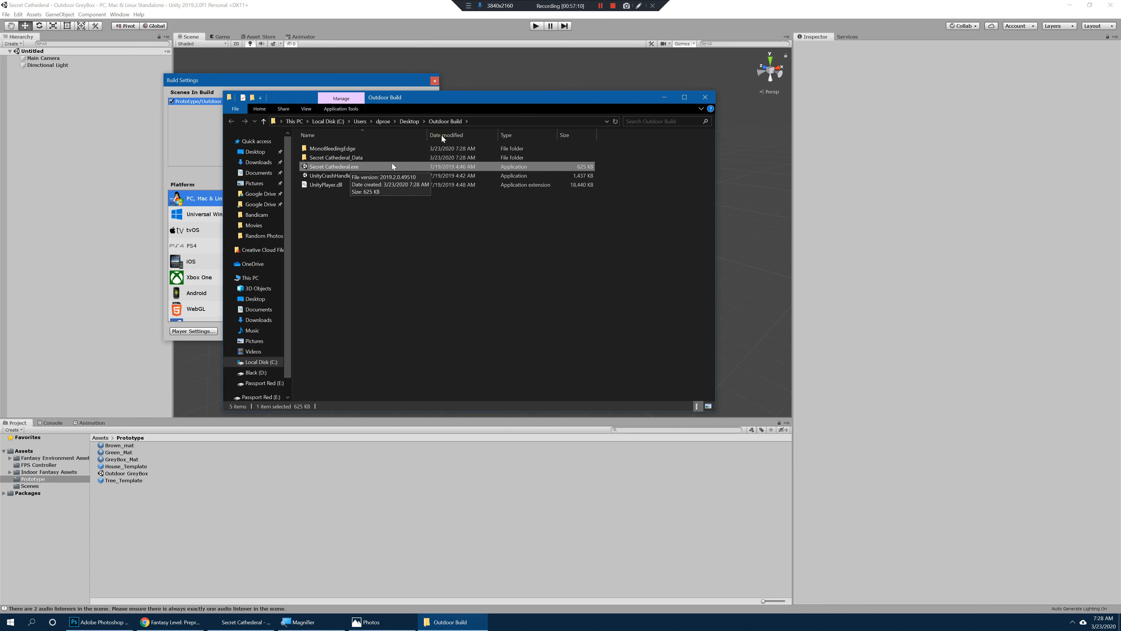
Step: Examine the generated files in the Outdoor Build folder, including the data folders, the player library and Secret Cathederal.exe
click(344, 157)
drag(412, 98, 454, 148)
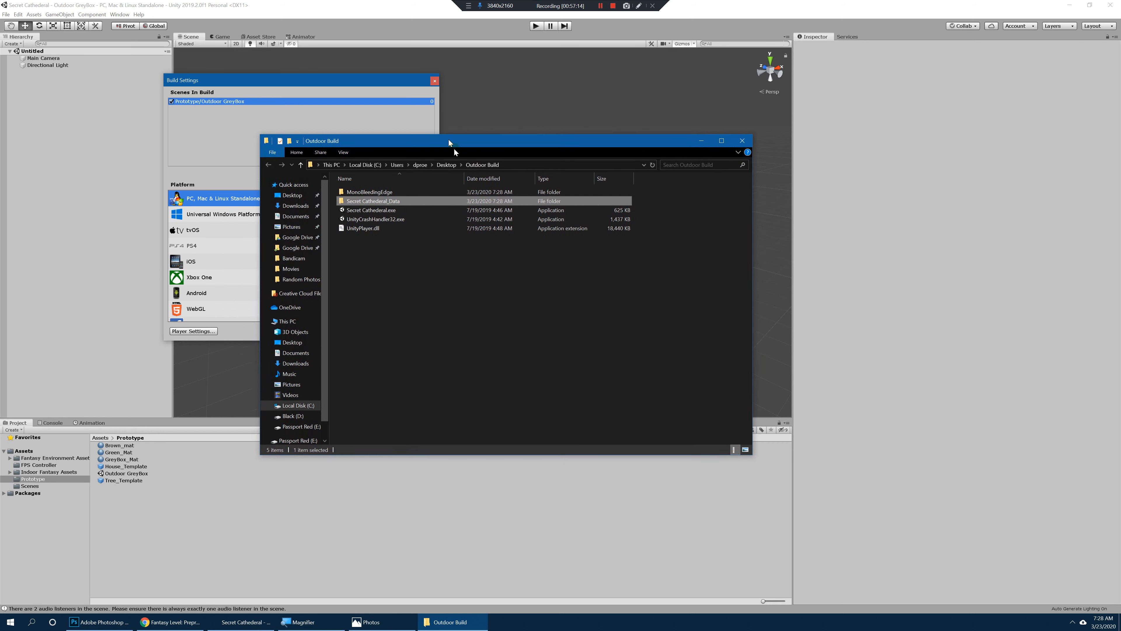
click(390, 231)
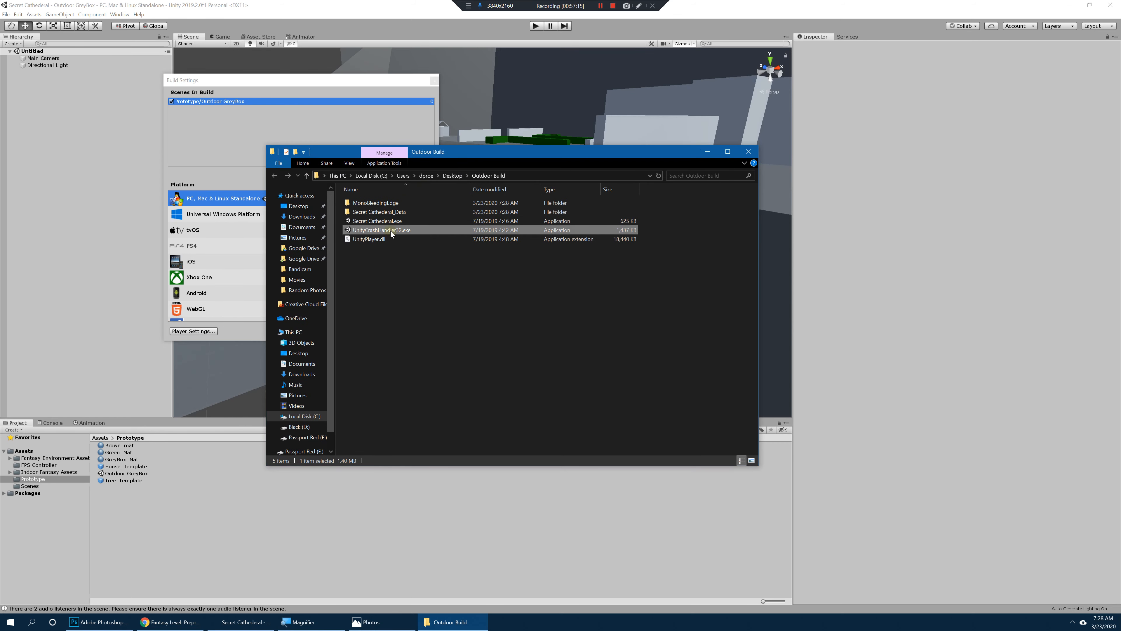
click(389, 201)
click(391, 213)
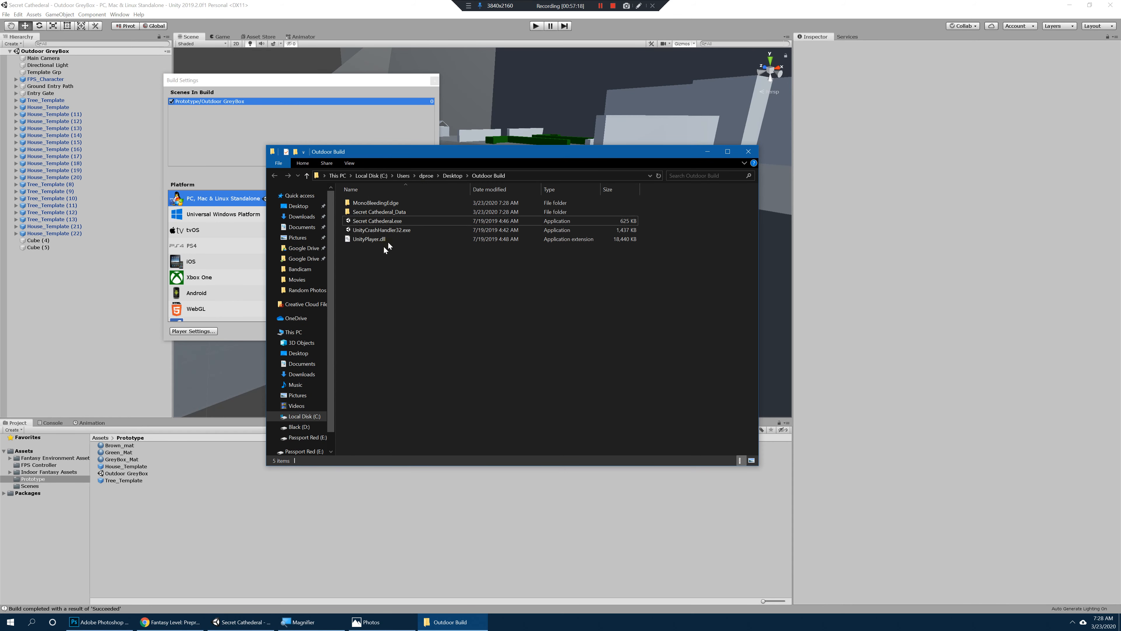
drag(428, 267, 362, 199)
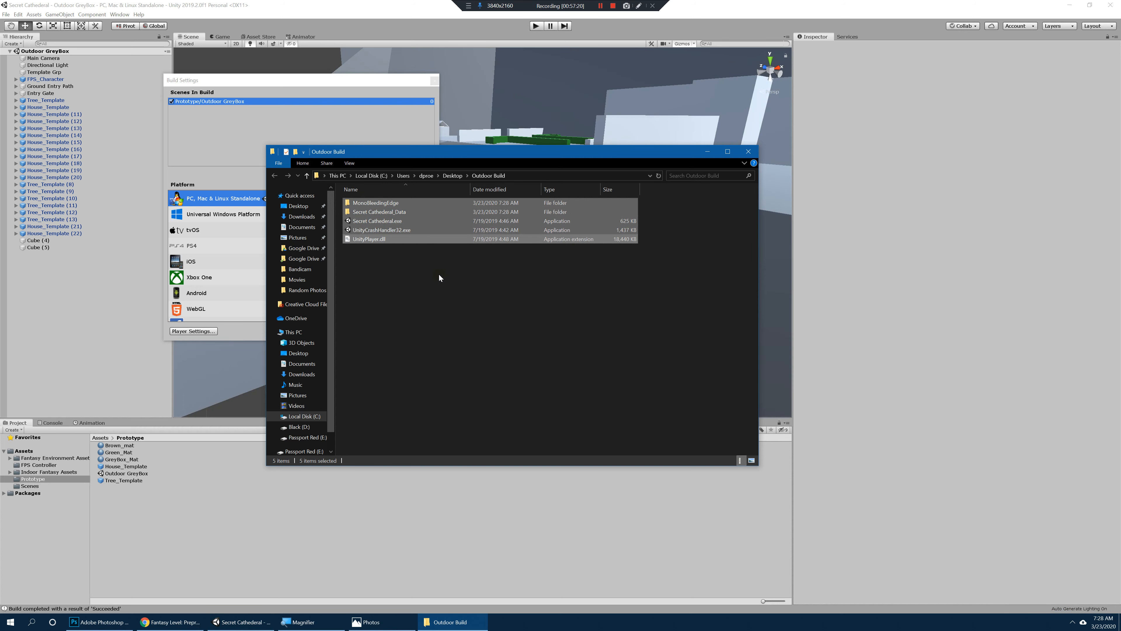
click(412, 271)
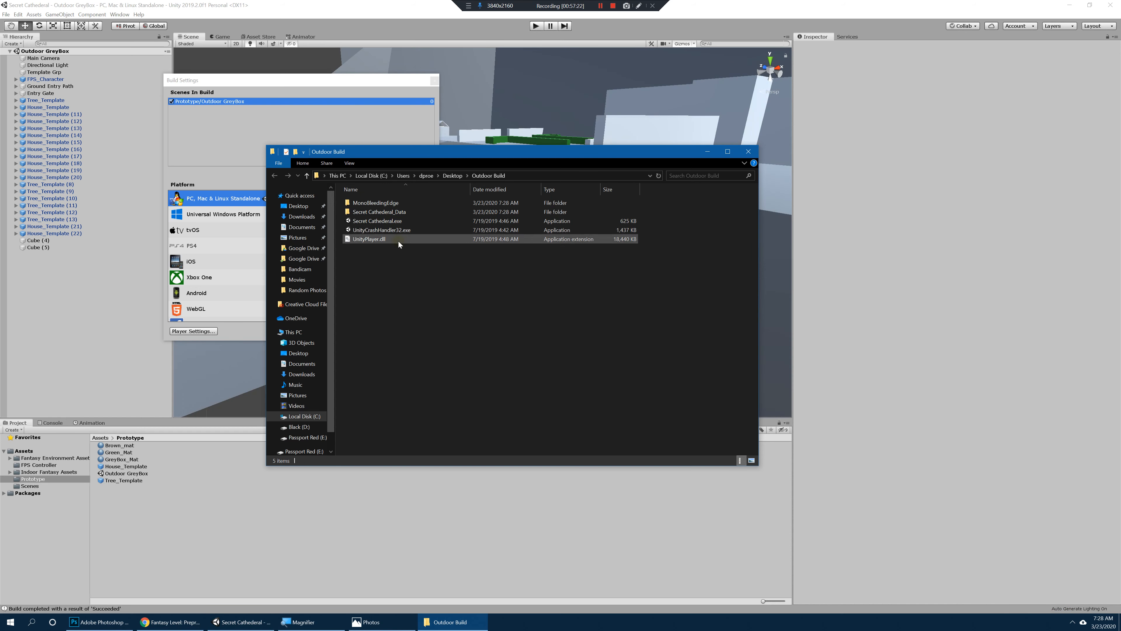
click(388, 222)
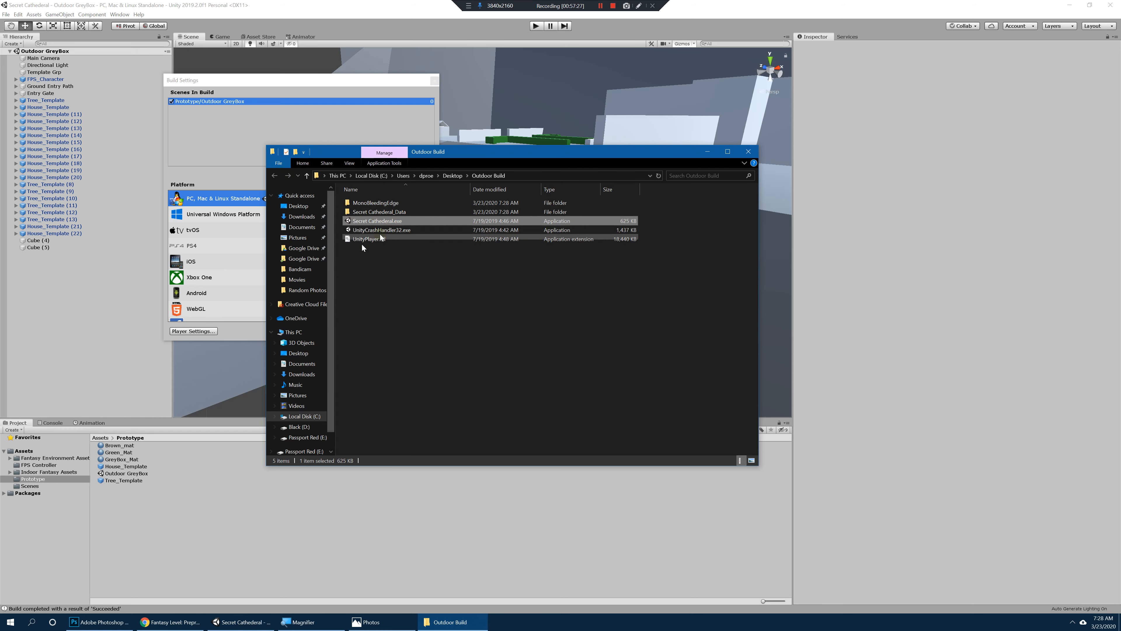
Step: Reopen the Outdoor Build folder from the Desktop folder and launch Secret Cathederal.exe
click(451, 176)
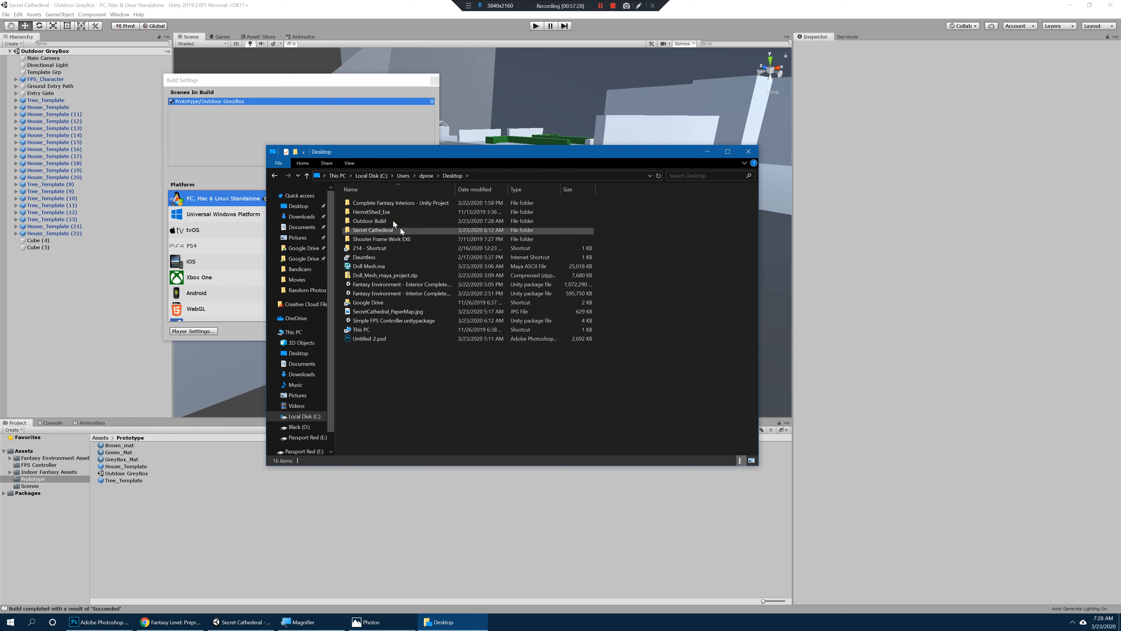
double_click(387, 222)
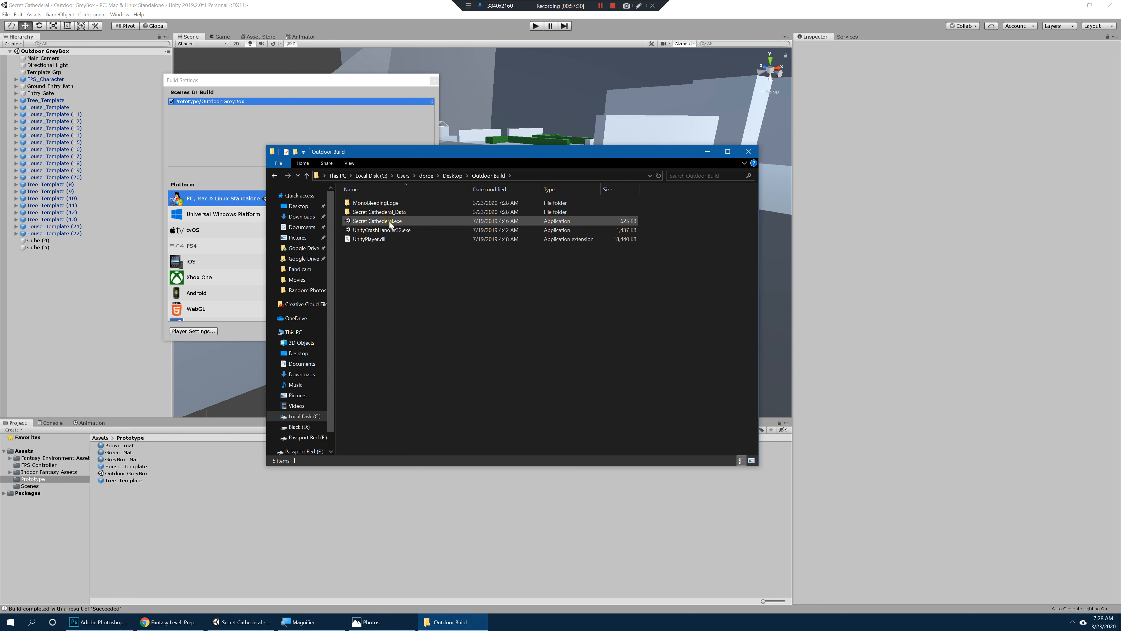
click(388, 222)
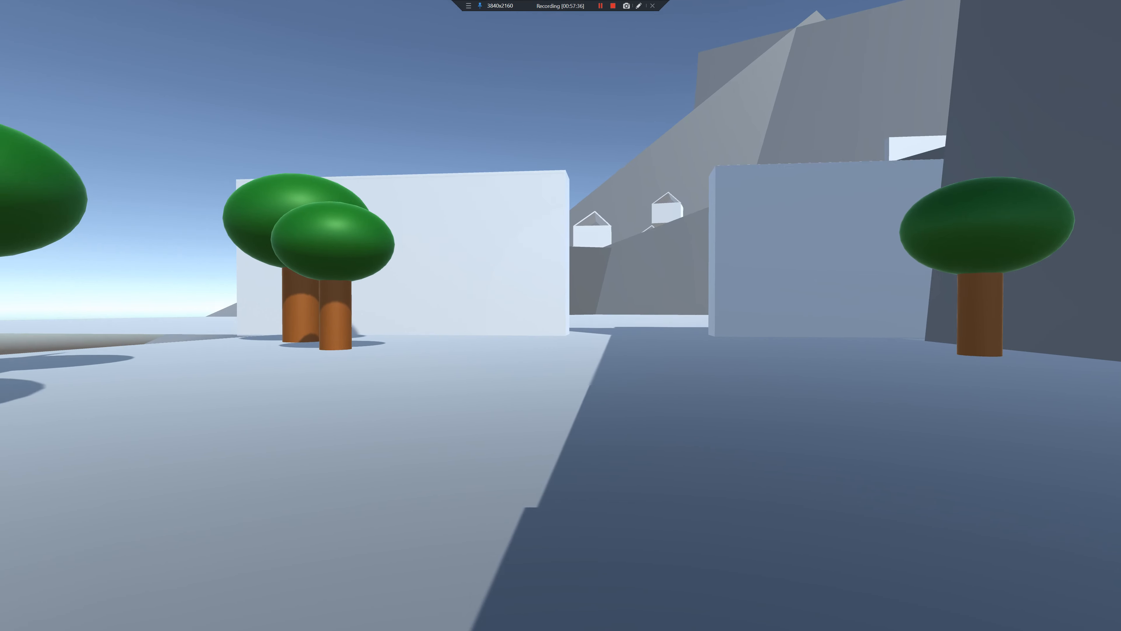
Step: Play-test the built game by walking from the starting trees through the entry gate into the village
key(w)
key(w)
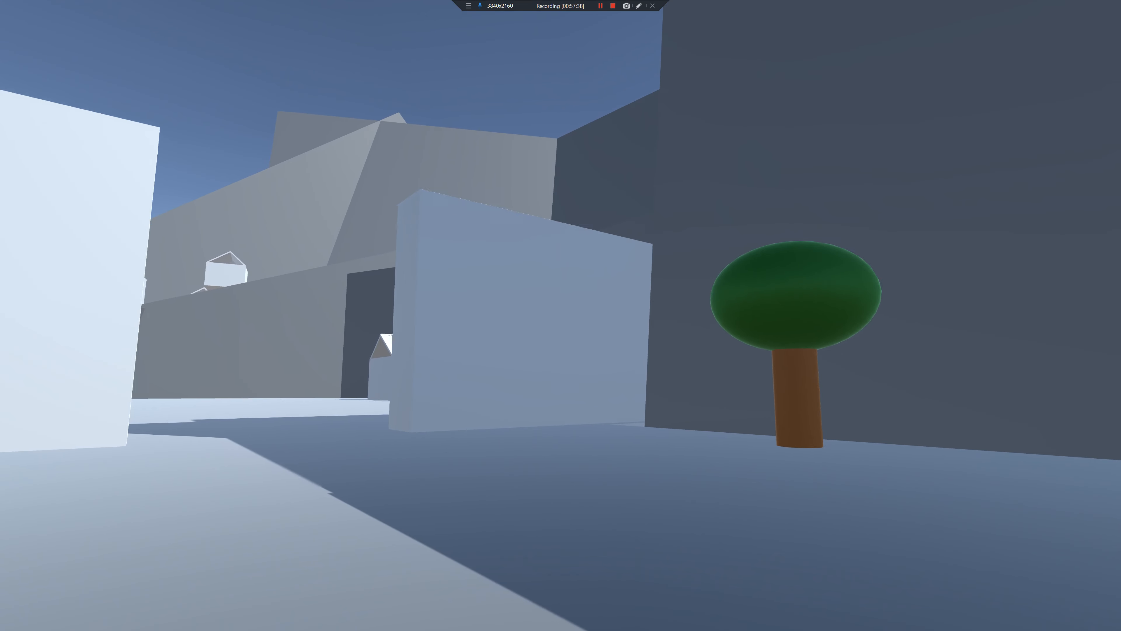
key(w)
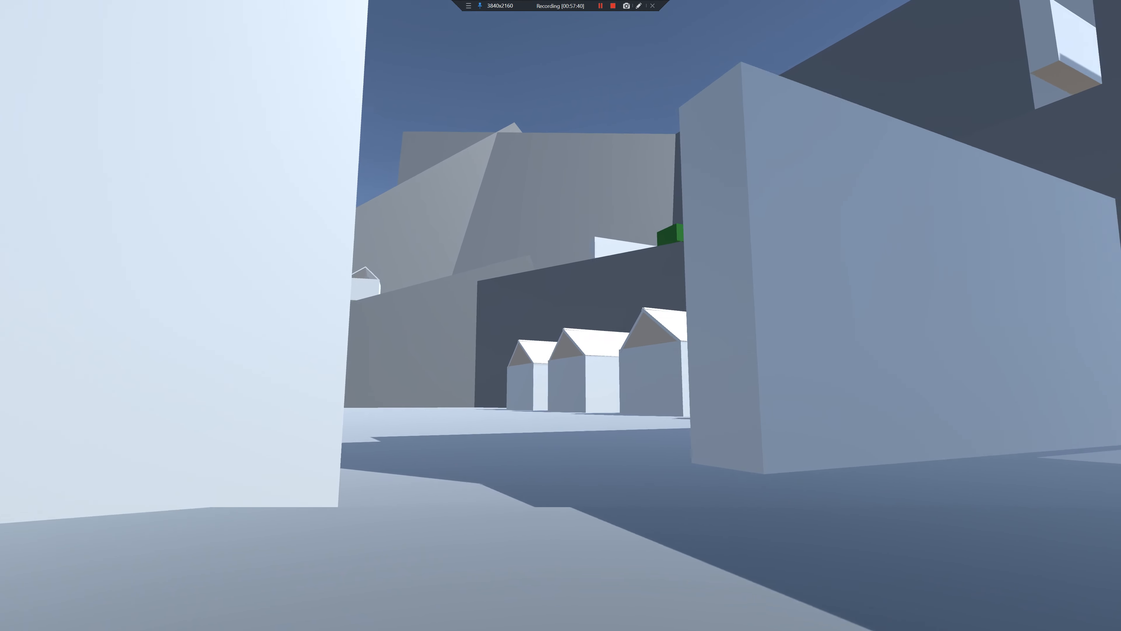
Step: Play-test the village area of the built game, inspecting the houses, cliff walls and ramp from several positions, and quit the game
key(w)
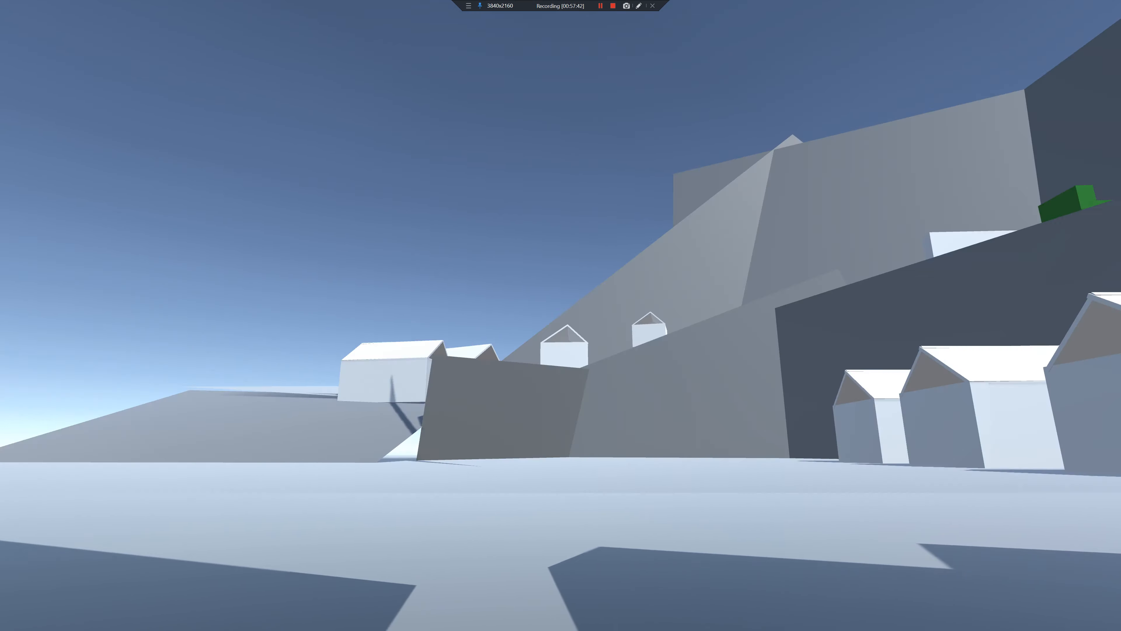
key(w)
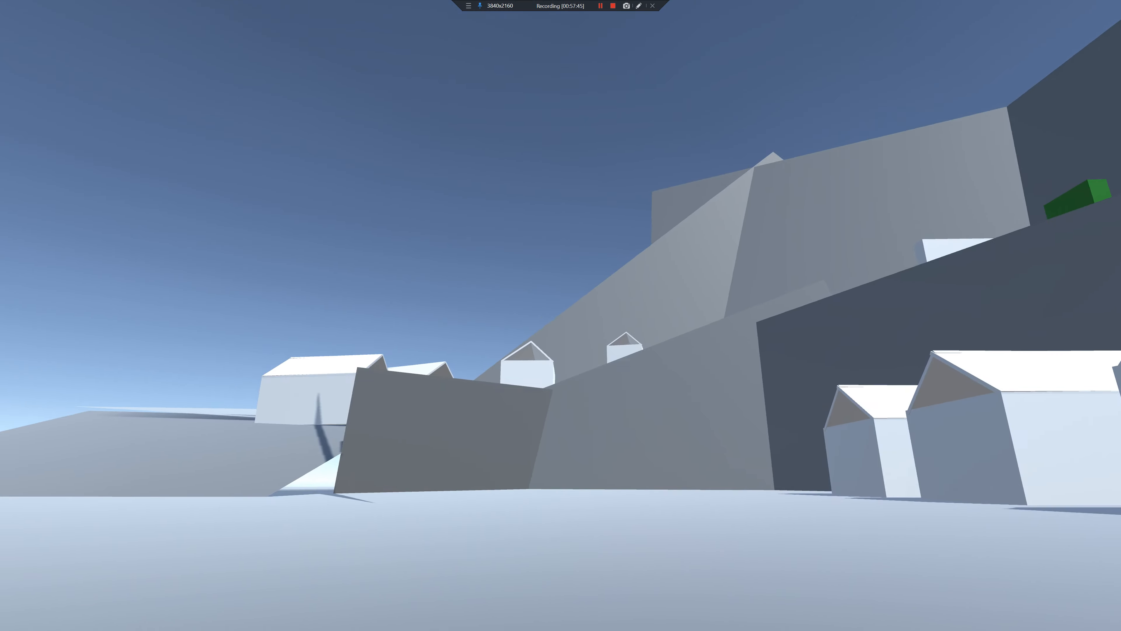
key(w)
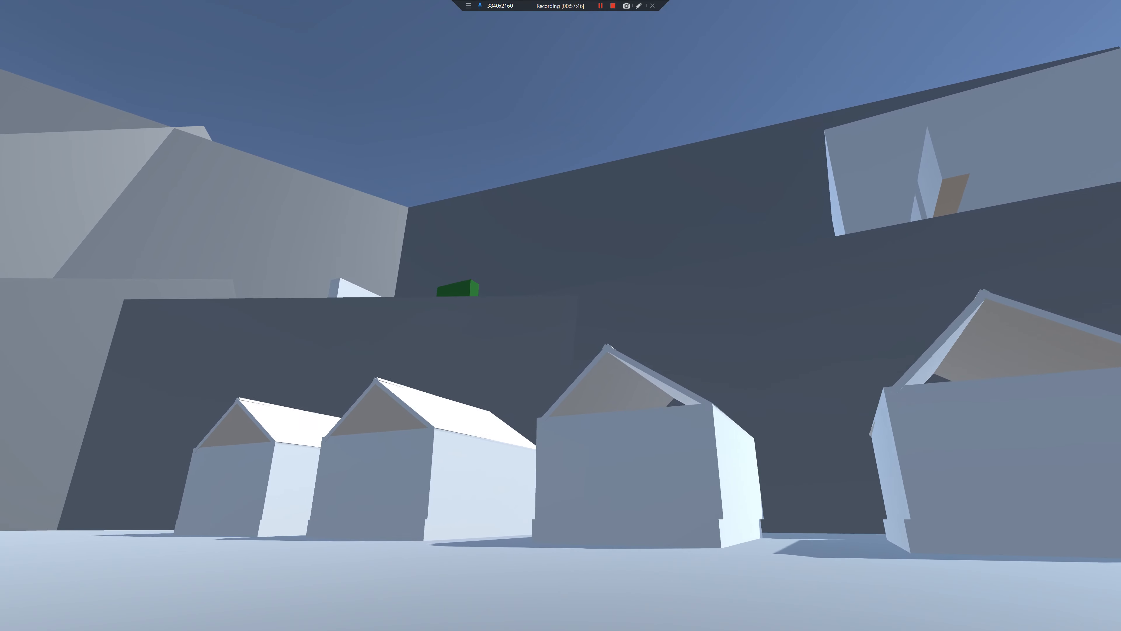
key(w)
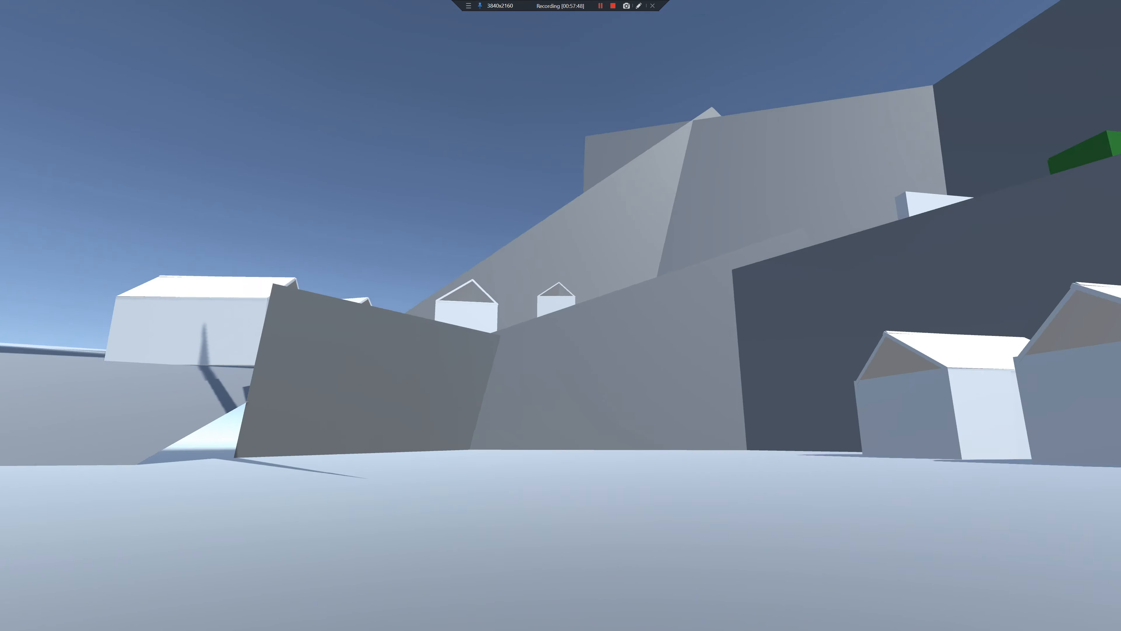
key(a)
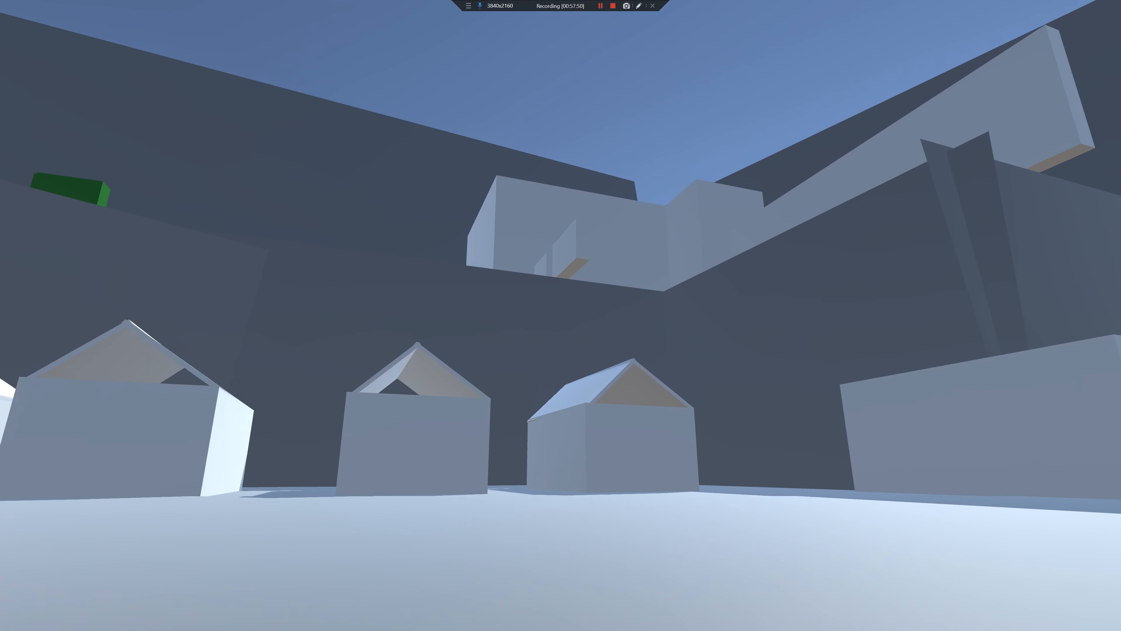
key(w)
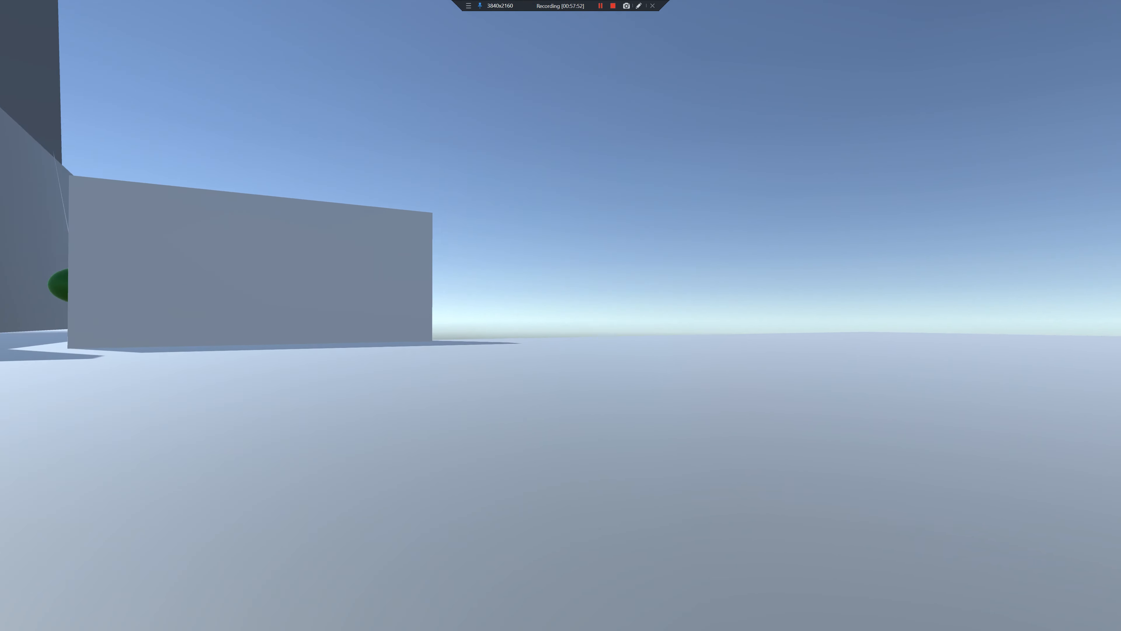
key(w)
key(a)
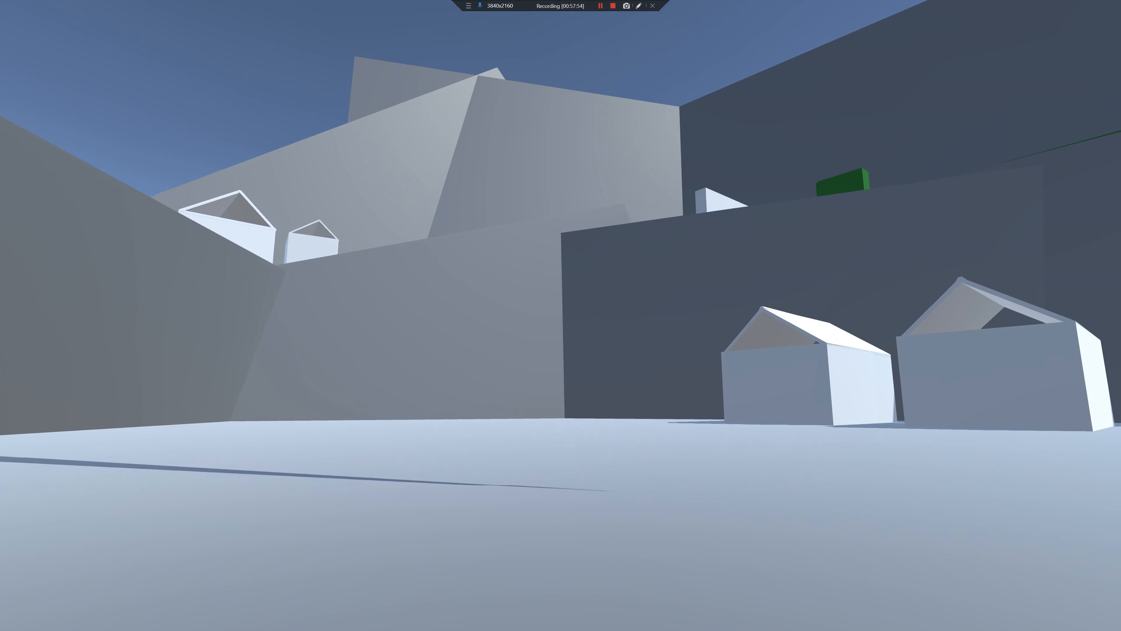
key(s)
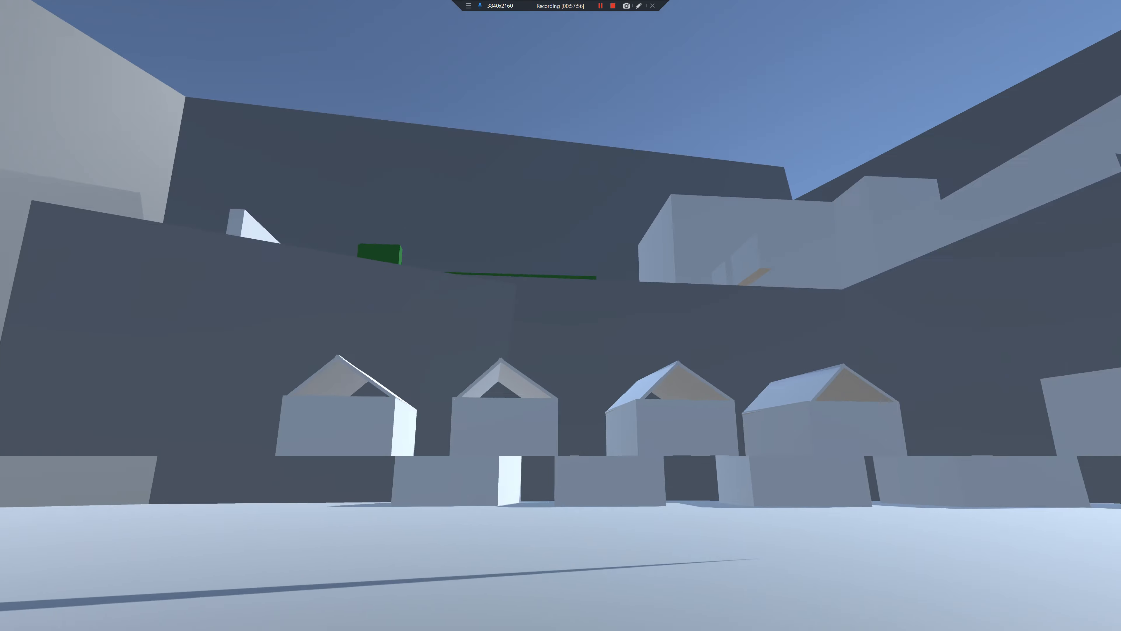
key(w)
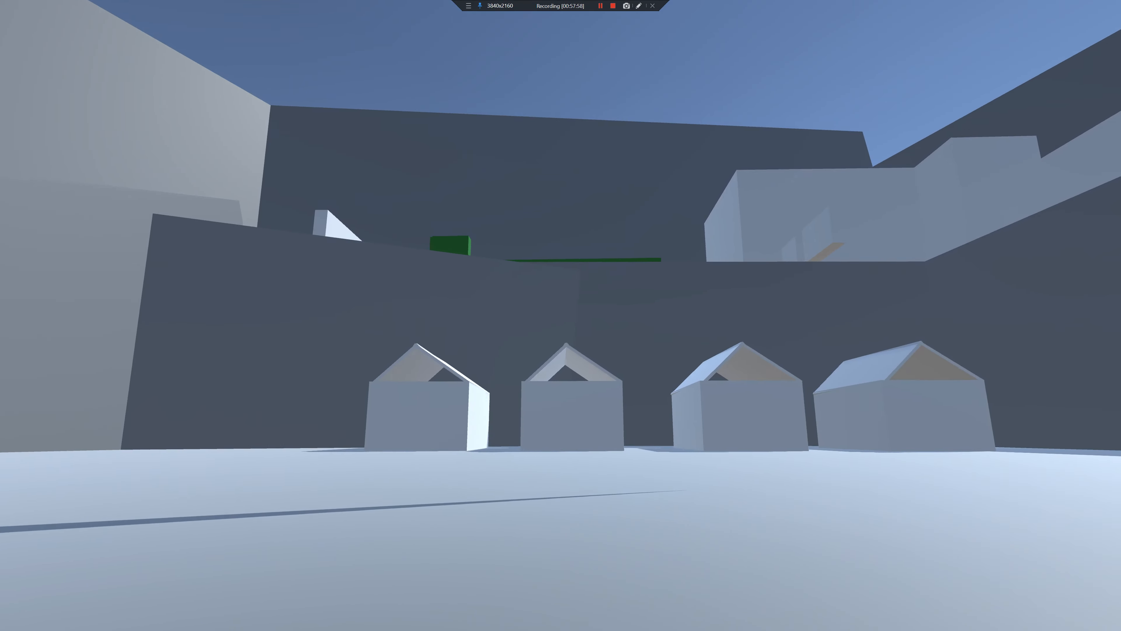
key(w)
key(d)
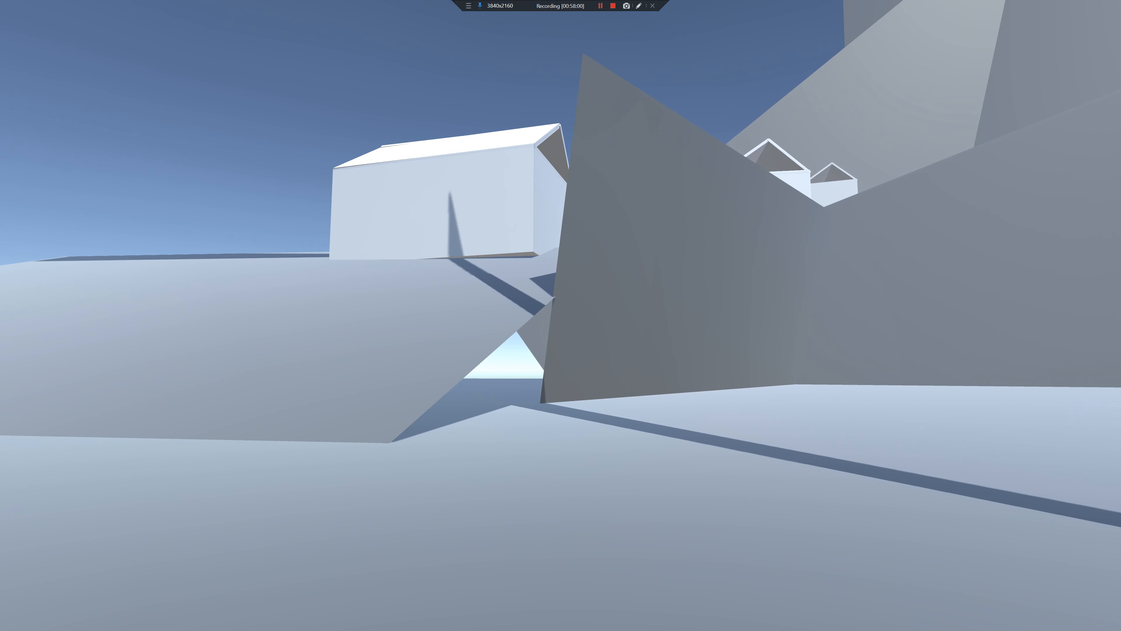
key(s)
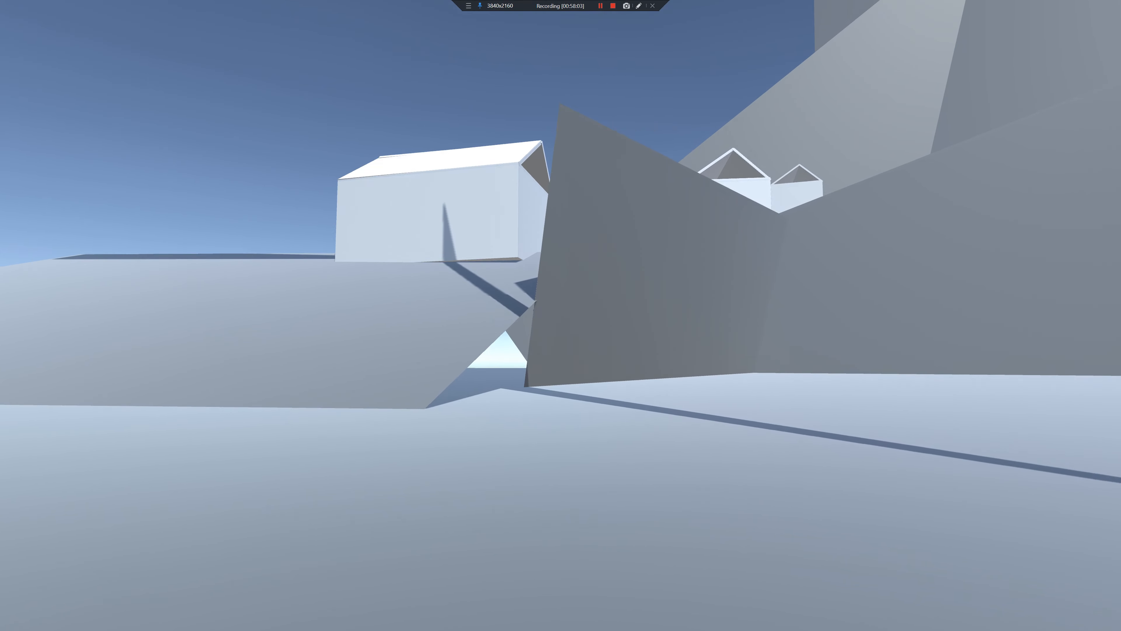
key(a)
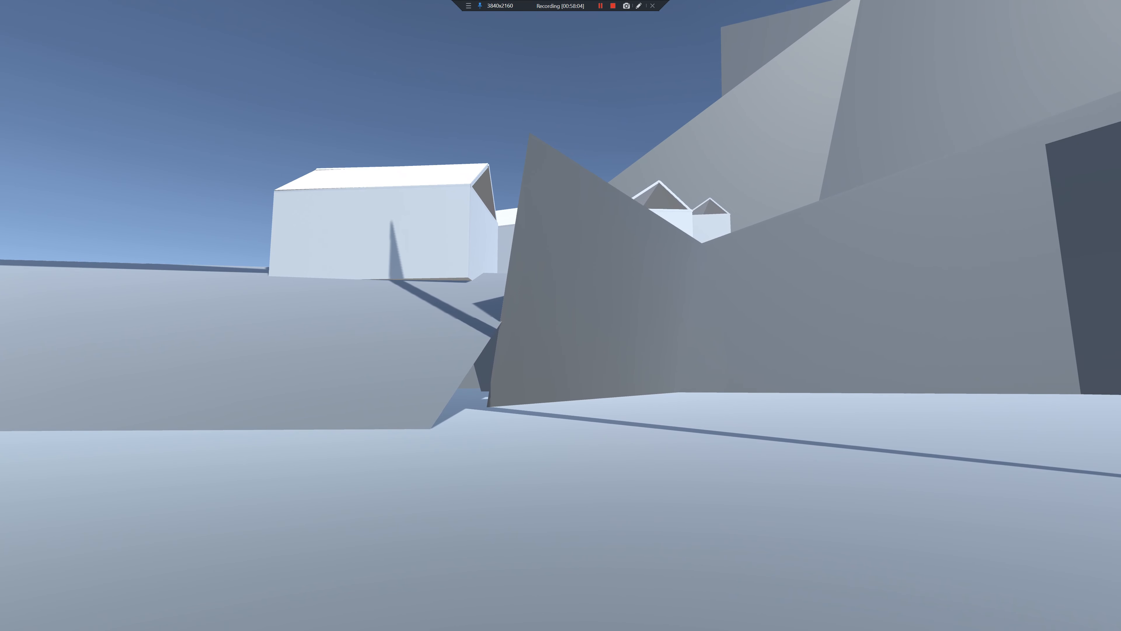
key(alt+F4)
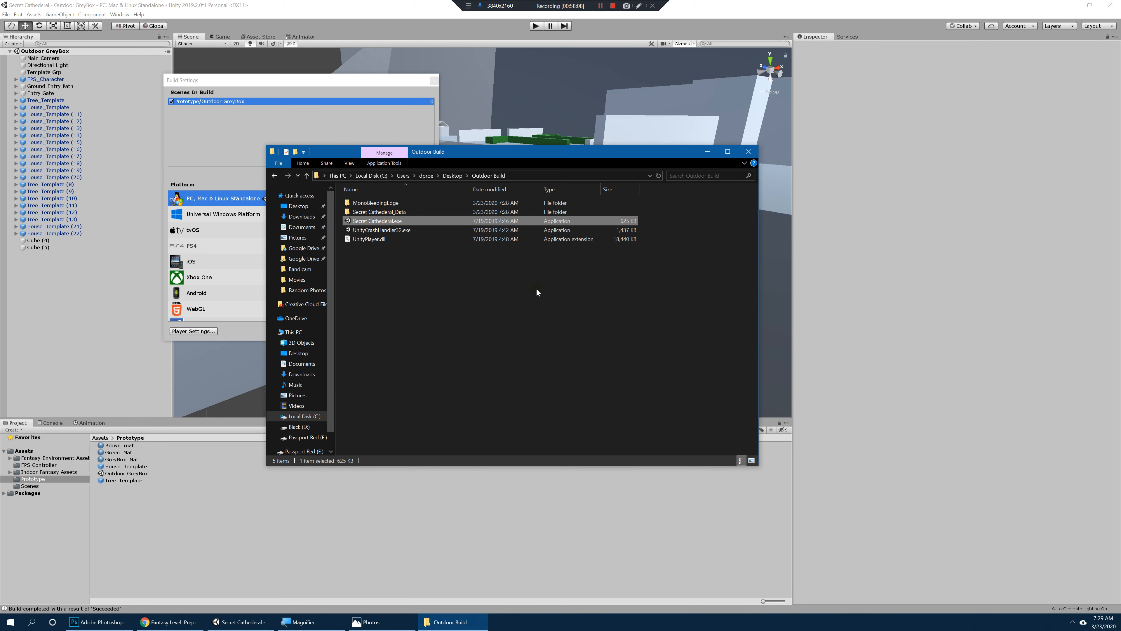
Step: Minimize the Outdoor Build folder, the Unity editor, the paper map image and the browser to reveal the desktop
click(707, 151)
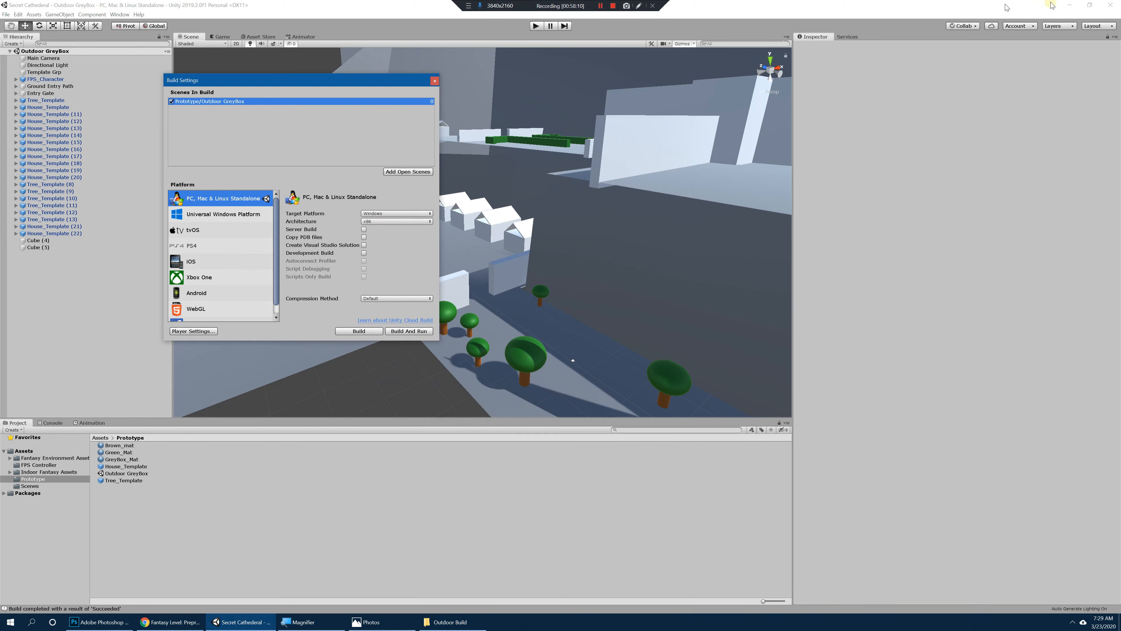
click(1067, 6)
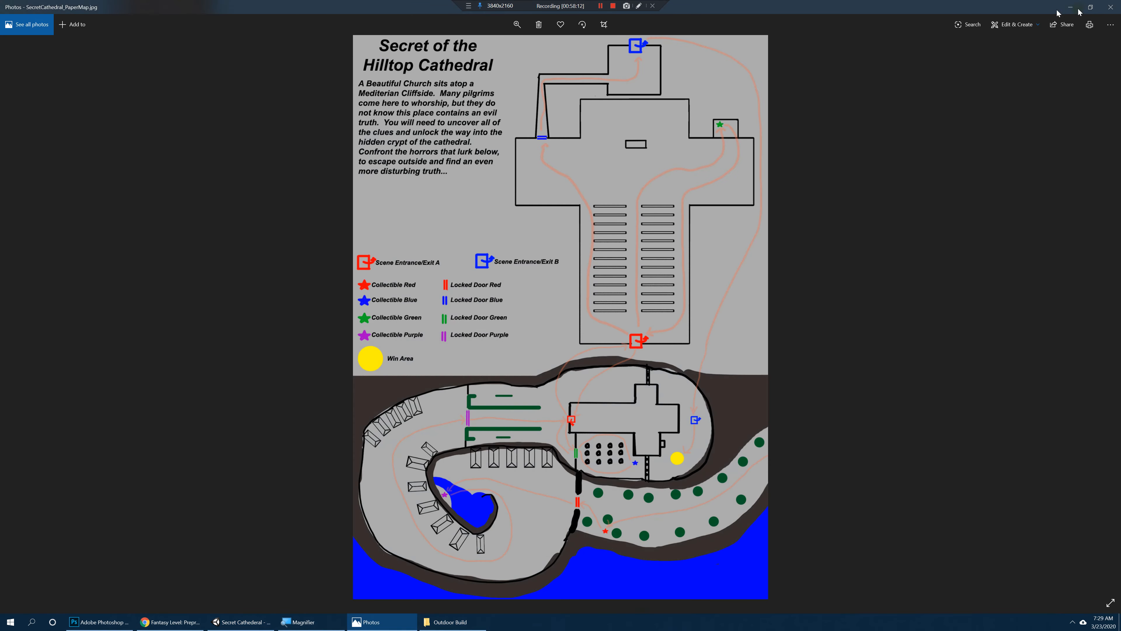
click(1070, 7)
click(1070, 6)
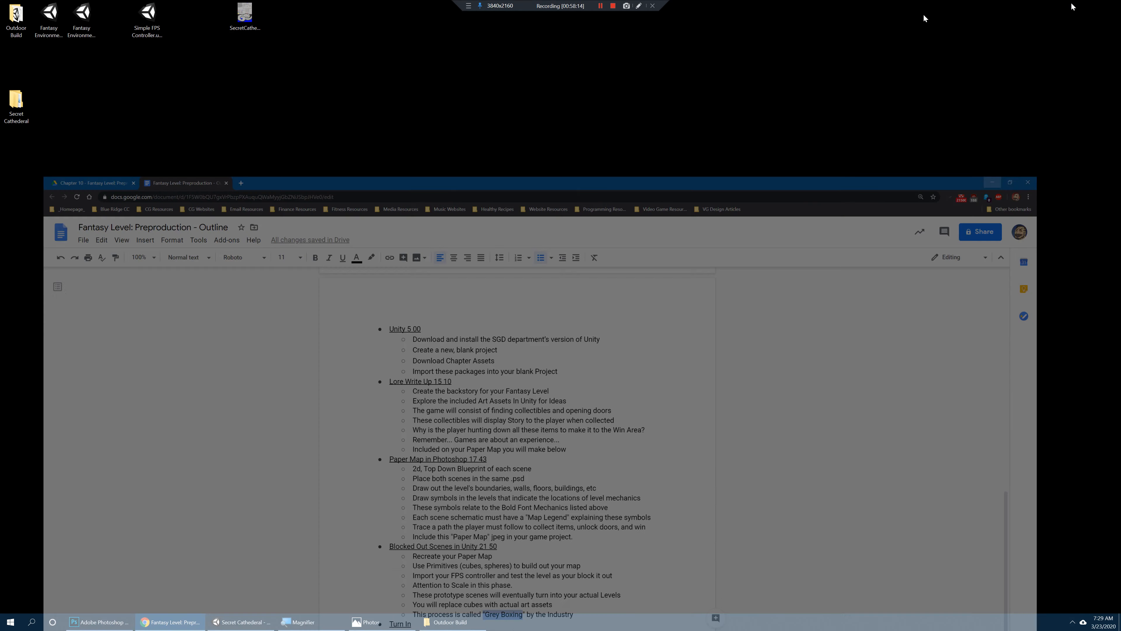
Step: Place the paper map image and the Outdoor Build folder side by side on an empty desktop area, away from the Secret Cathederal project folder
drag(247, 11, 320, 173)
drag(16, 101, 48, 66)
drag(16, 18, 101, 80)
drag(363, 194, 404, 190)
click(428, 191)
drag(309, 186, 342, 192)
drag(374, 192, 404, 193)
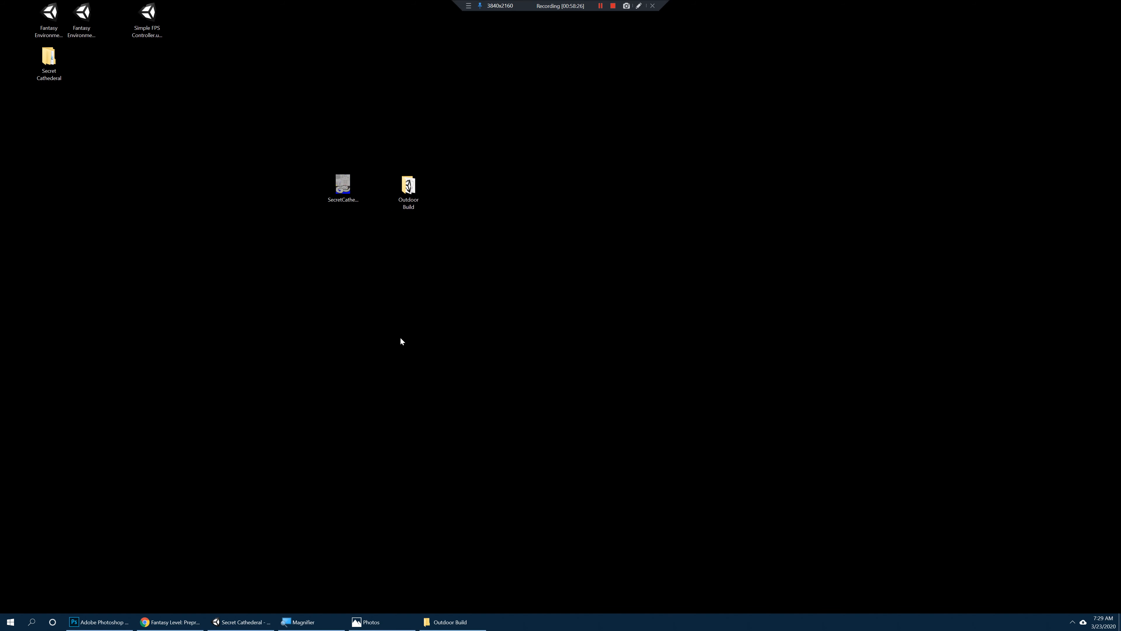
drag(414, 203, 398, 191)
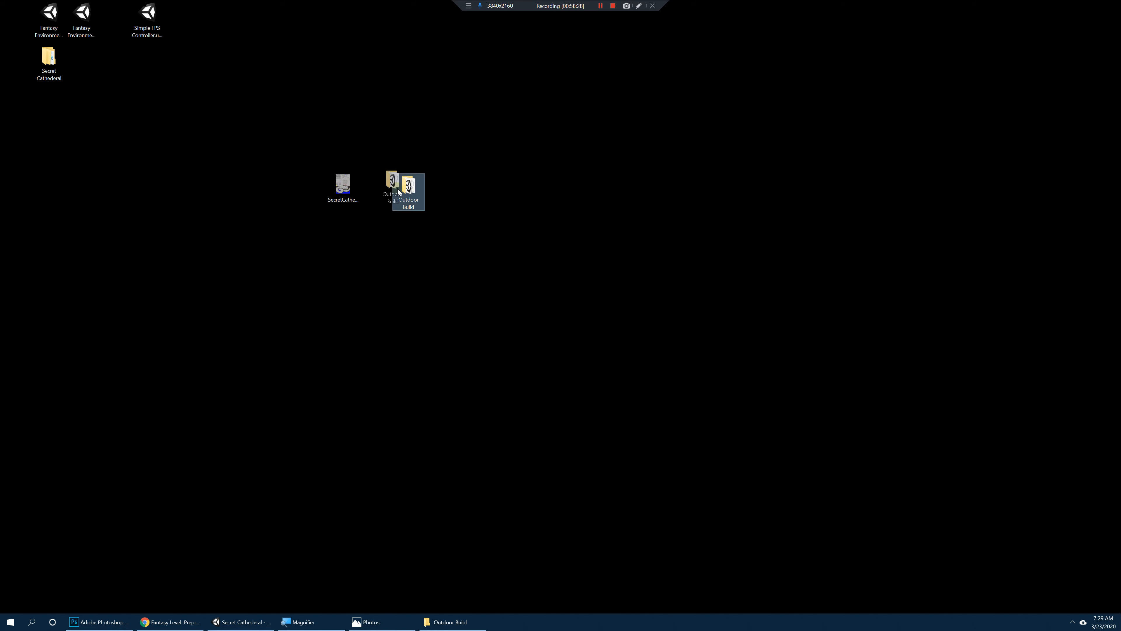
click(468, 216)
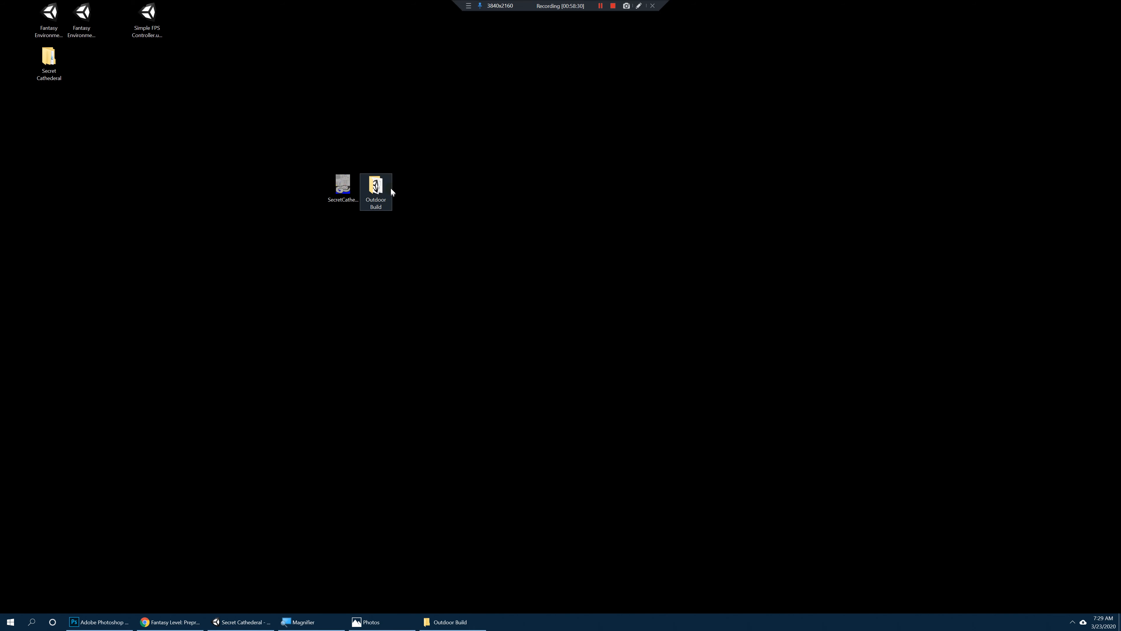
click(386, 189)
click(427, 193)
Step: Create a new desktop folder named with the student's last and first name followed by _SGD112_Ch10
right_click(371, 268)
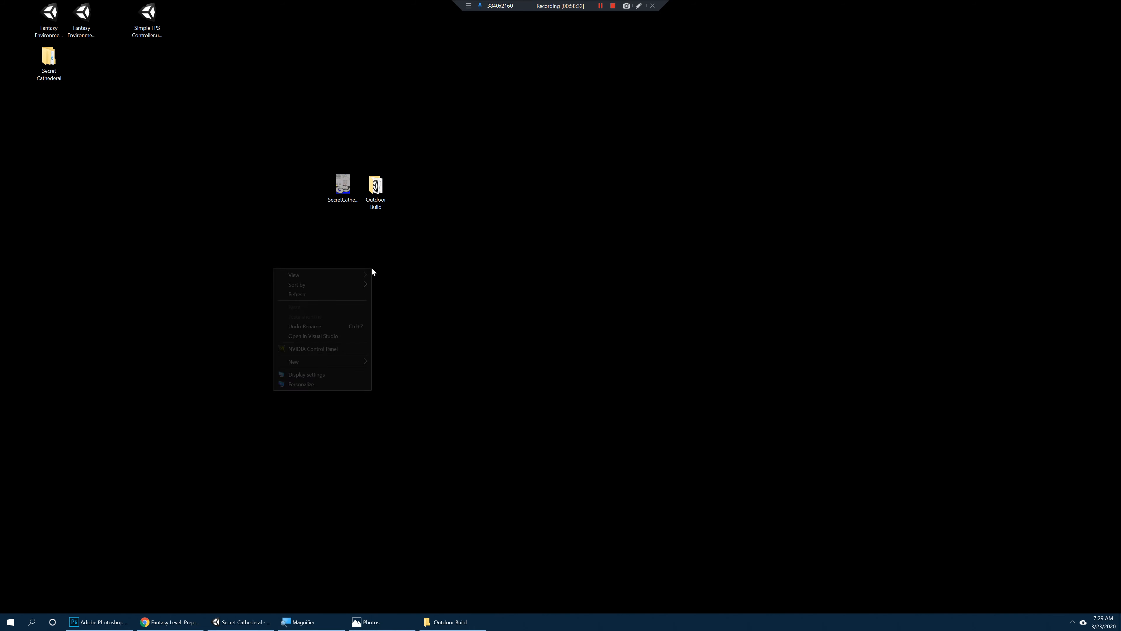
mouse_move(345, 362)
click(390, 359)
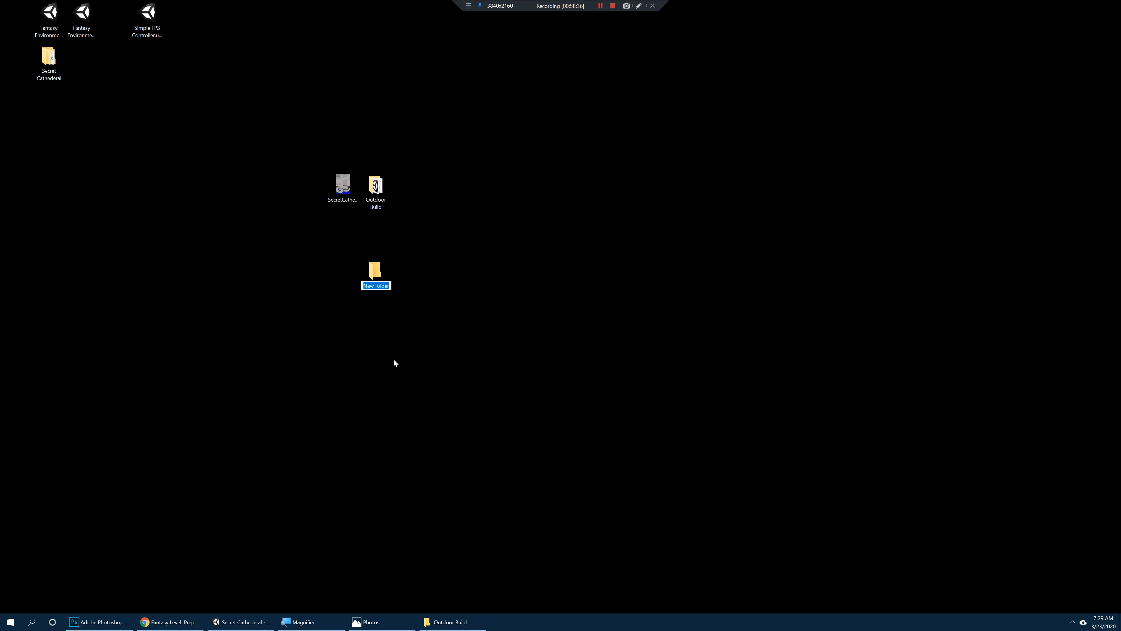
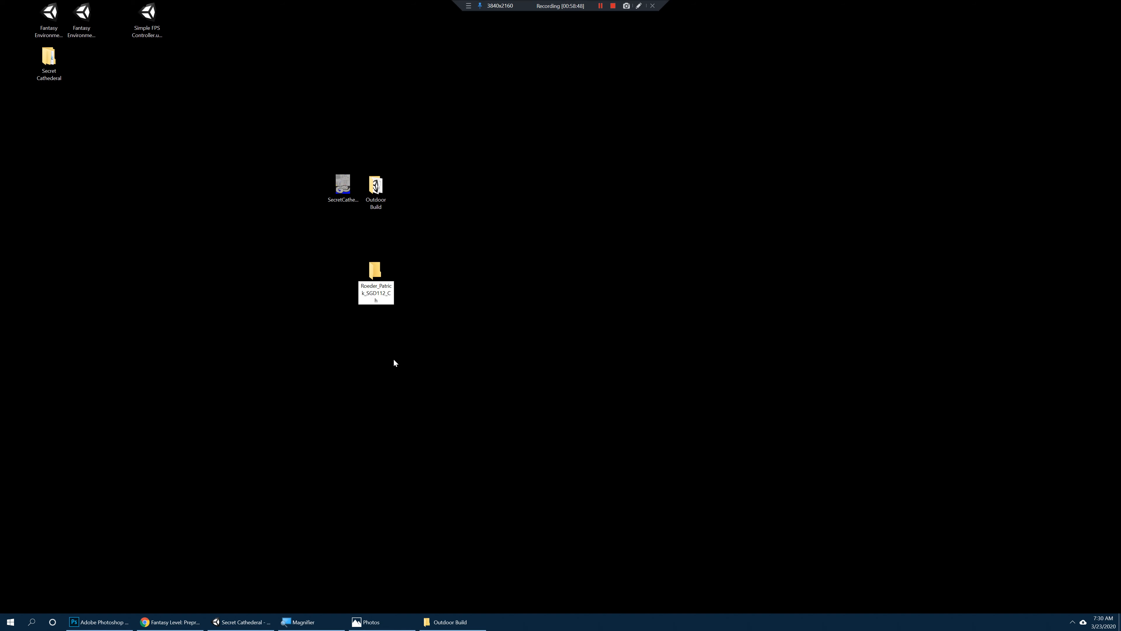
key(Return)
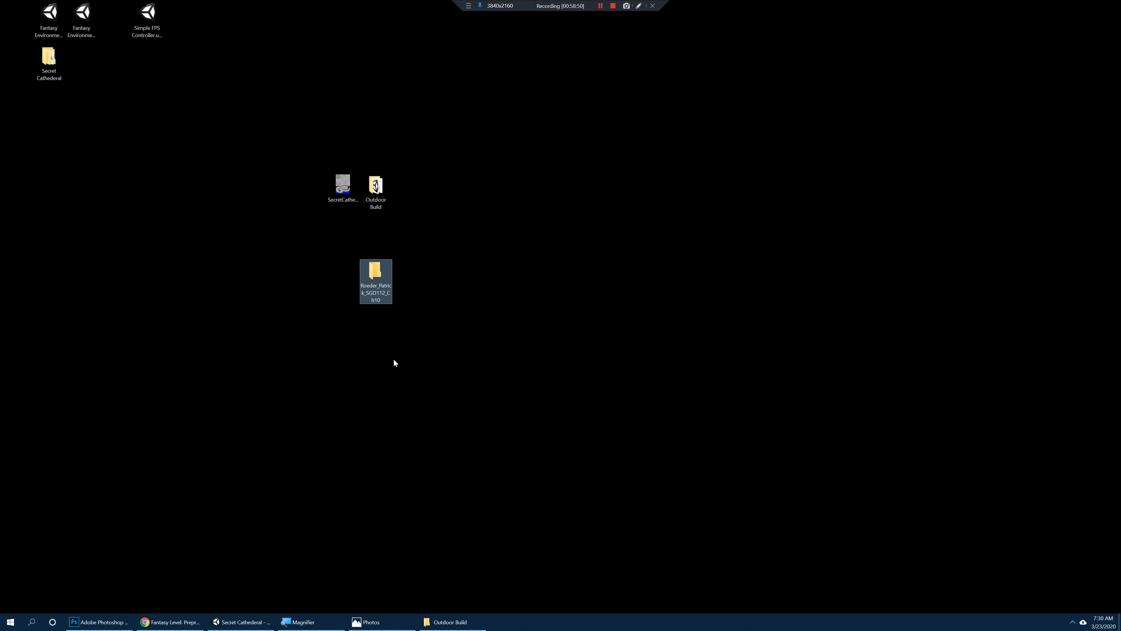
Step: Move the paper map image and the Outdoor Build folder together into the new SGD112_Ch10 submission folder
click(398, 362)
drag(298, 150, 376, 272)
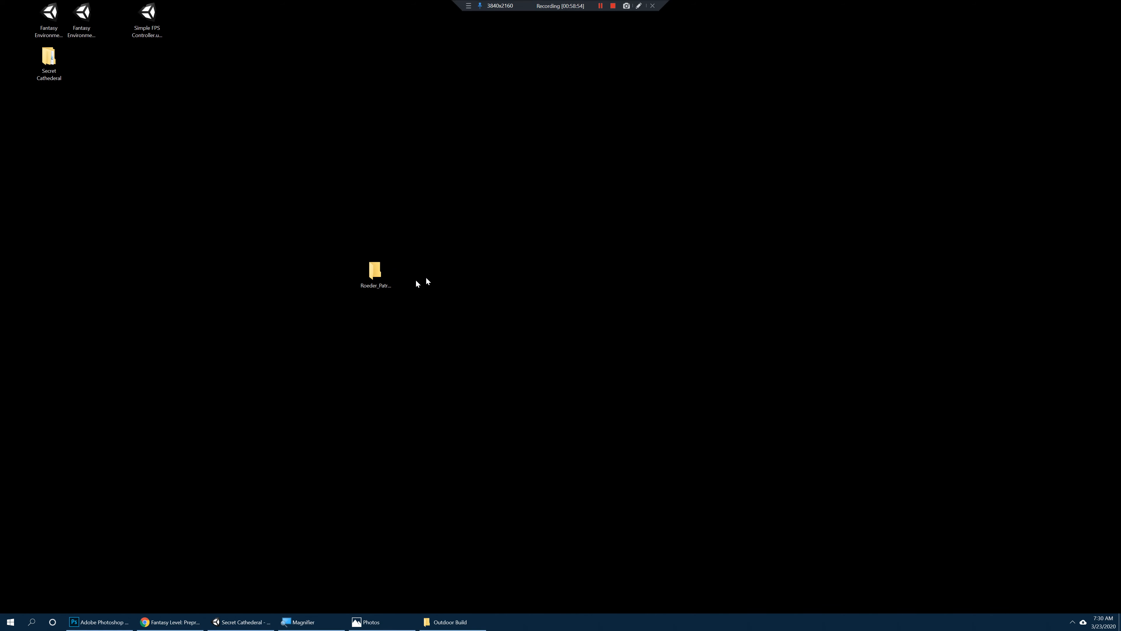
double_click(378, 272)
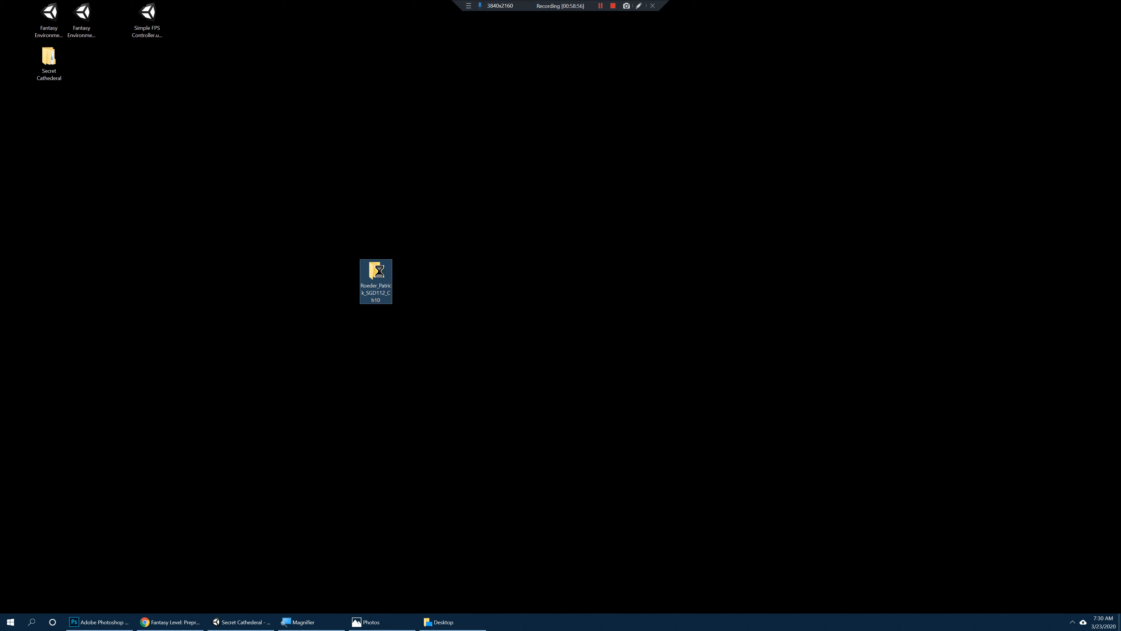
Step: Compress the SGD112_Ch10 submission folder into a zip file and place the zip near the folder on the desktop
right_click(380, 271)
mouse_move(343, 433)
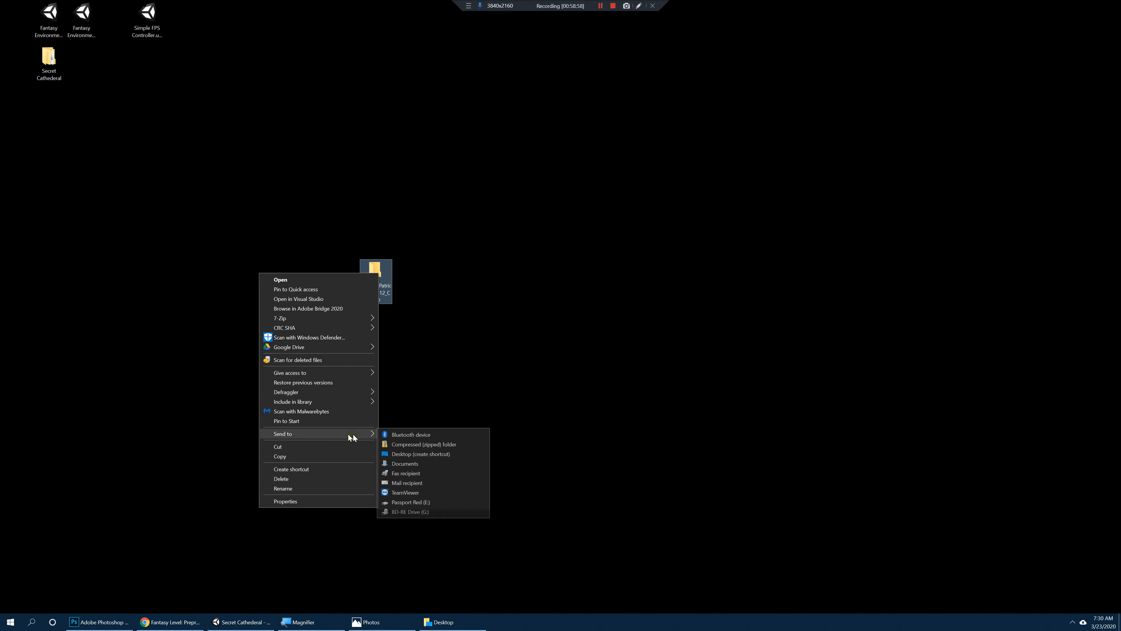
click(419, 443)
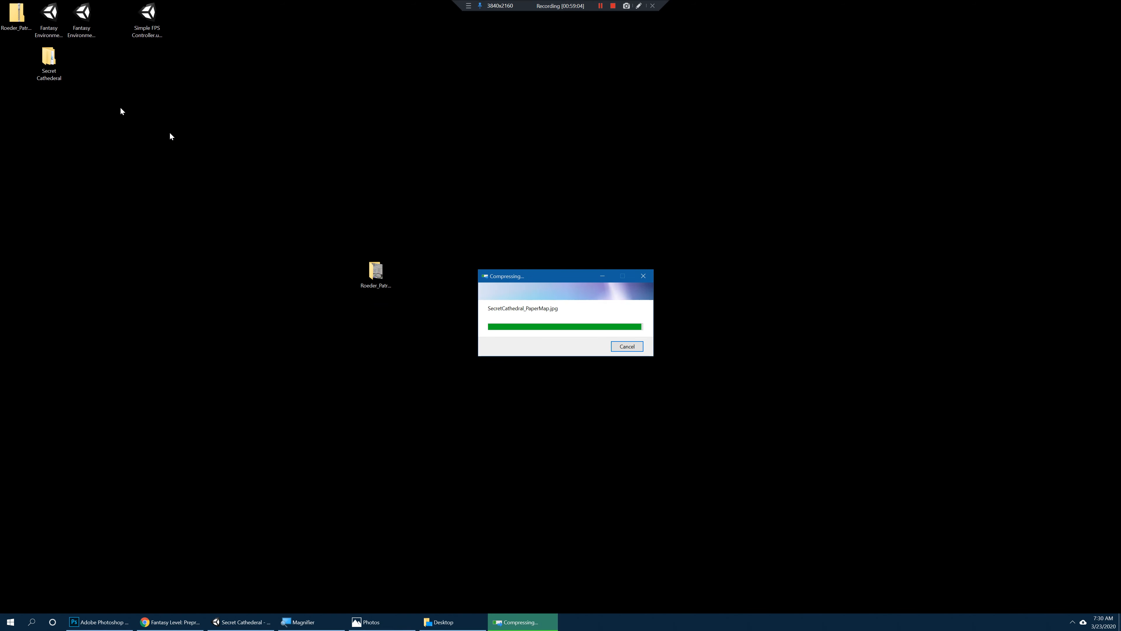
drag(17, 15, 537, 248)
Step: Check inside the submission zip for the Outdoor Build folder and SecretCathedral_PaperMap.jpg, close it and select the zip on the desktop
double_click(537, 232)
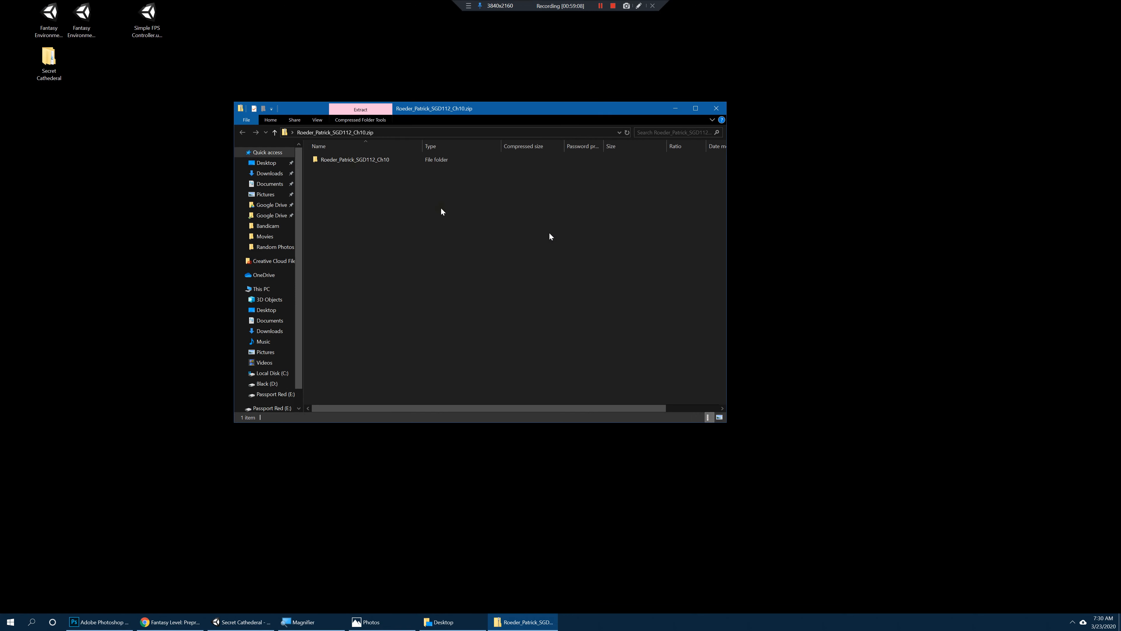
double_click(346, 159)
click(371, 169)
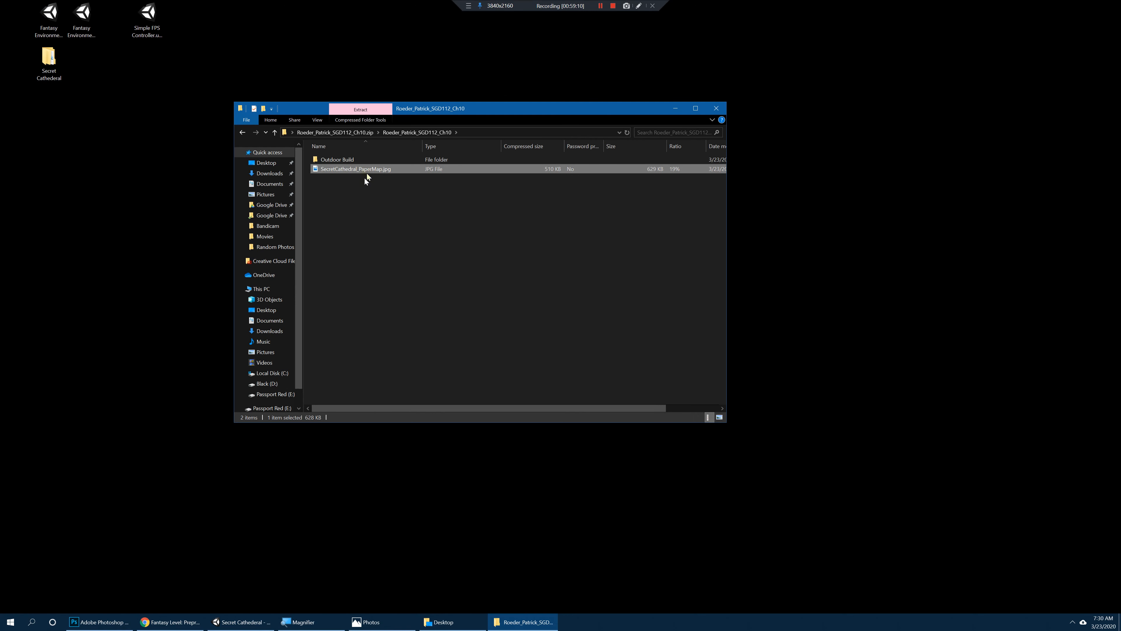
click(348, 160)
right_click(352, 189)
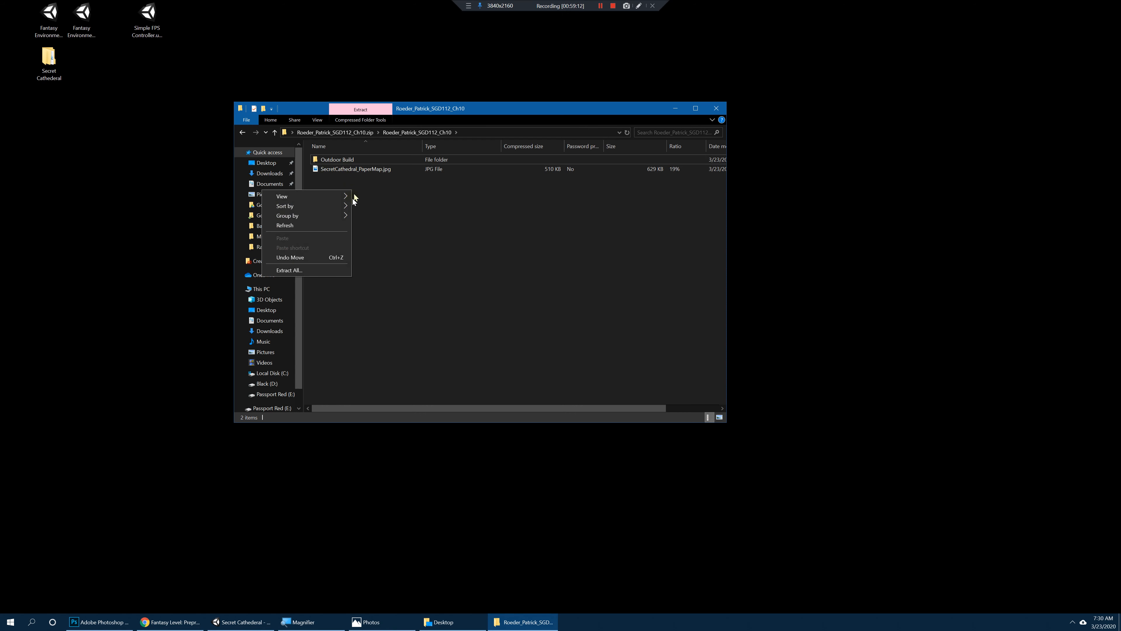
click(386, 196)
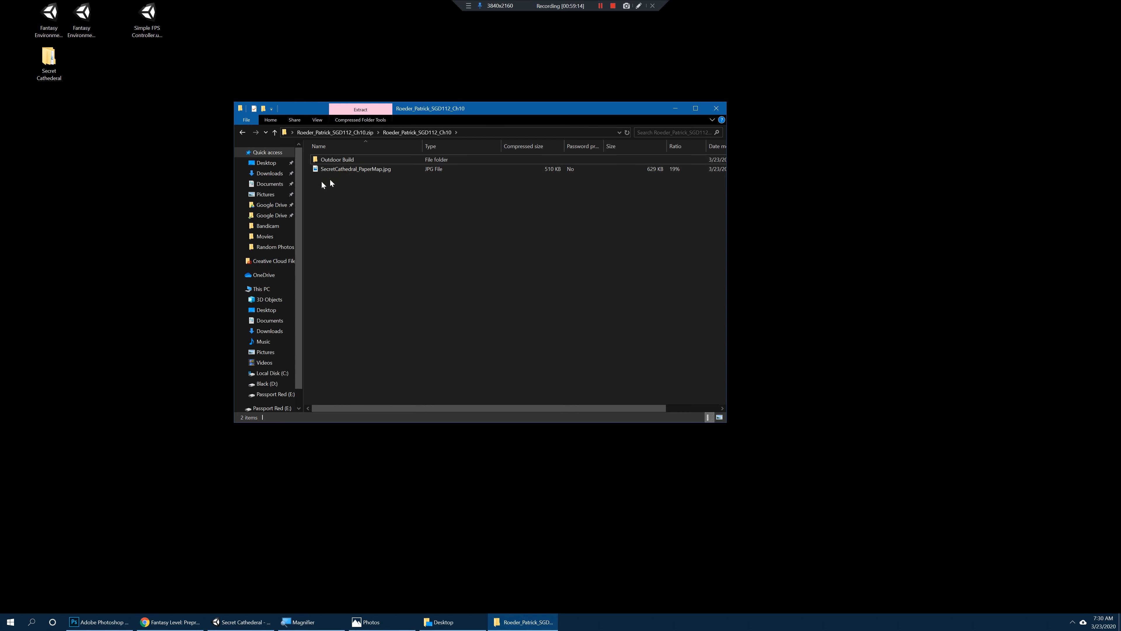
click(357, 170)
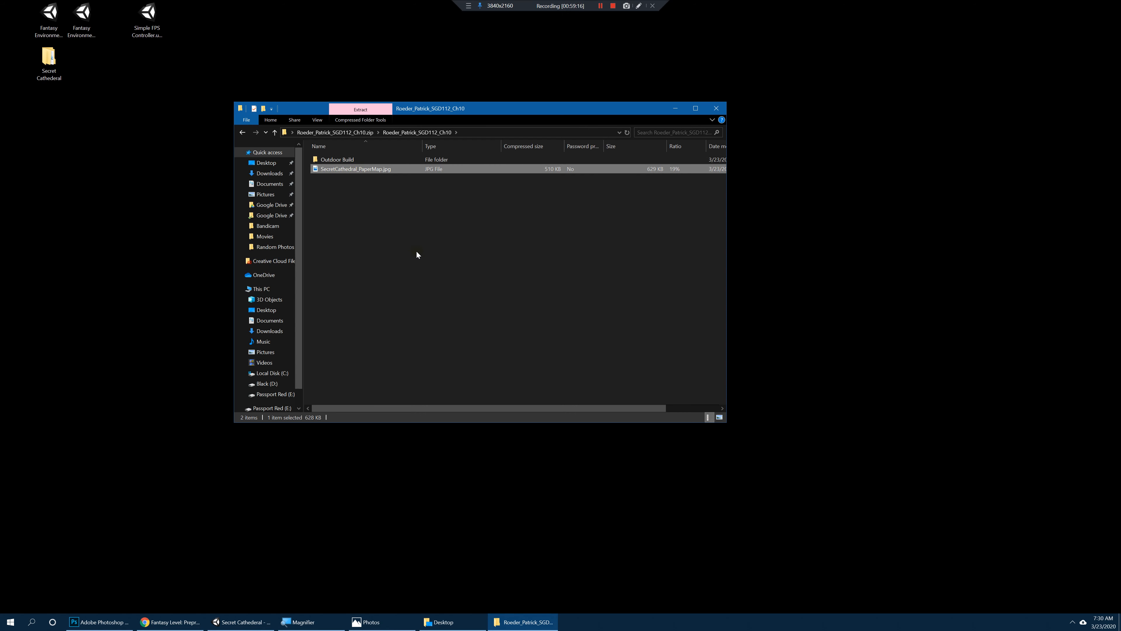
click(444, 242)
click(716, 108)
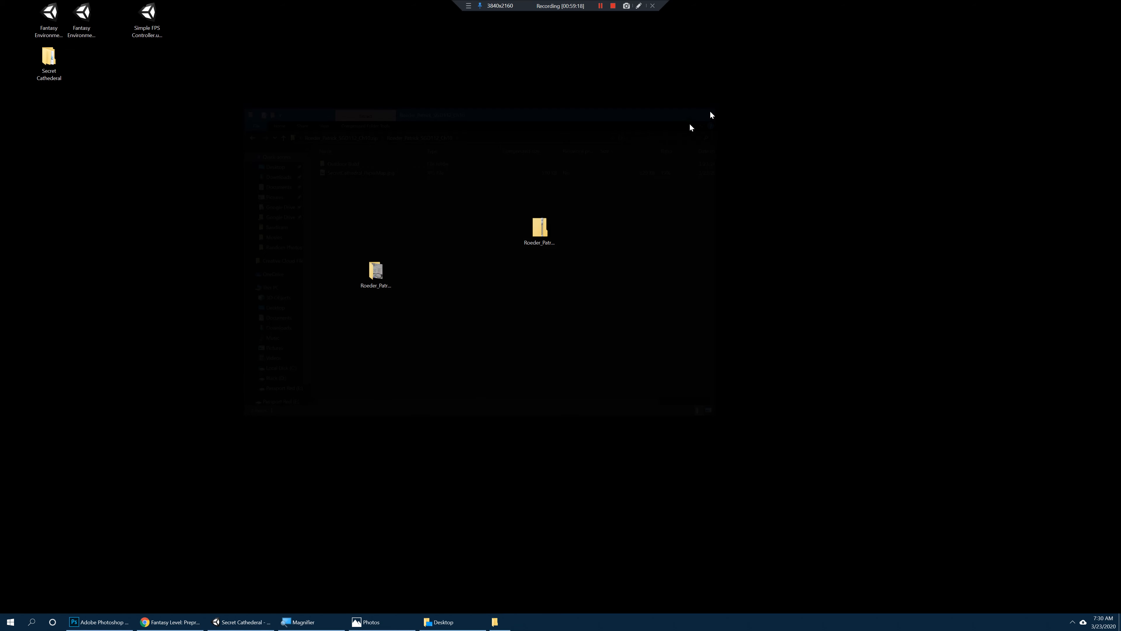
drag(527, 225, 547, 222)
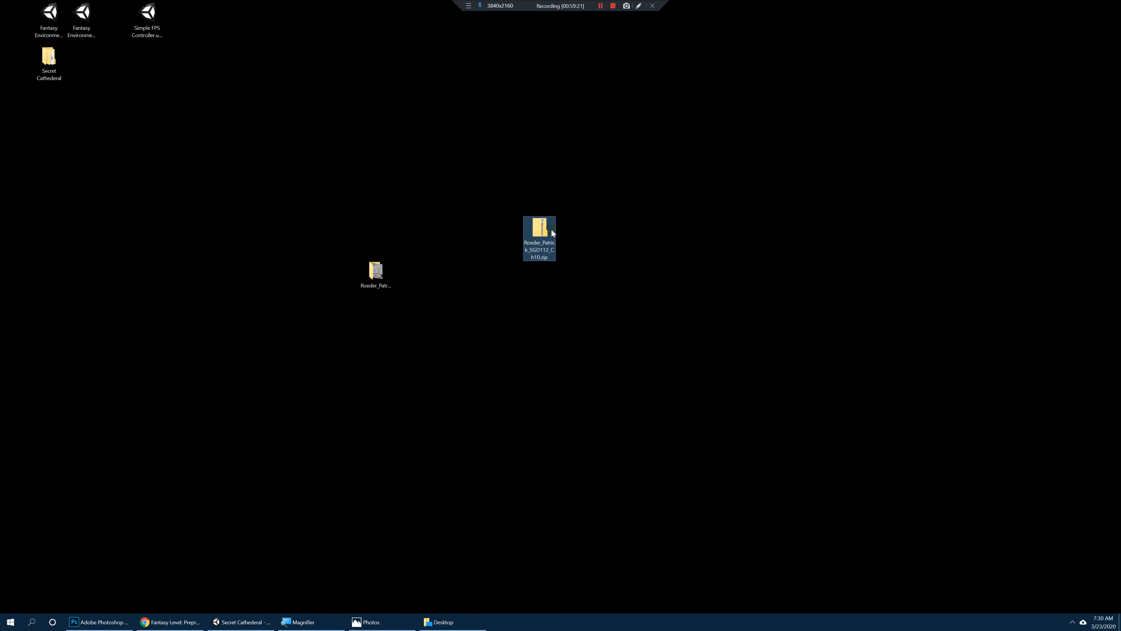